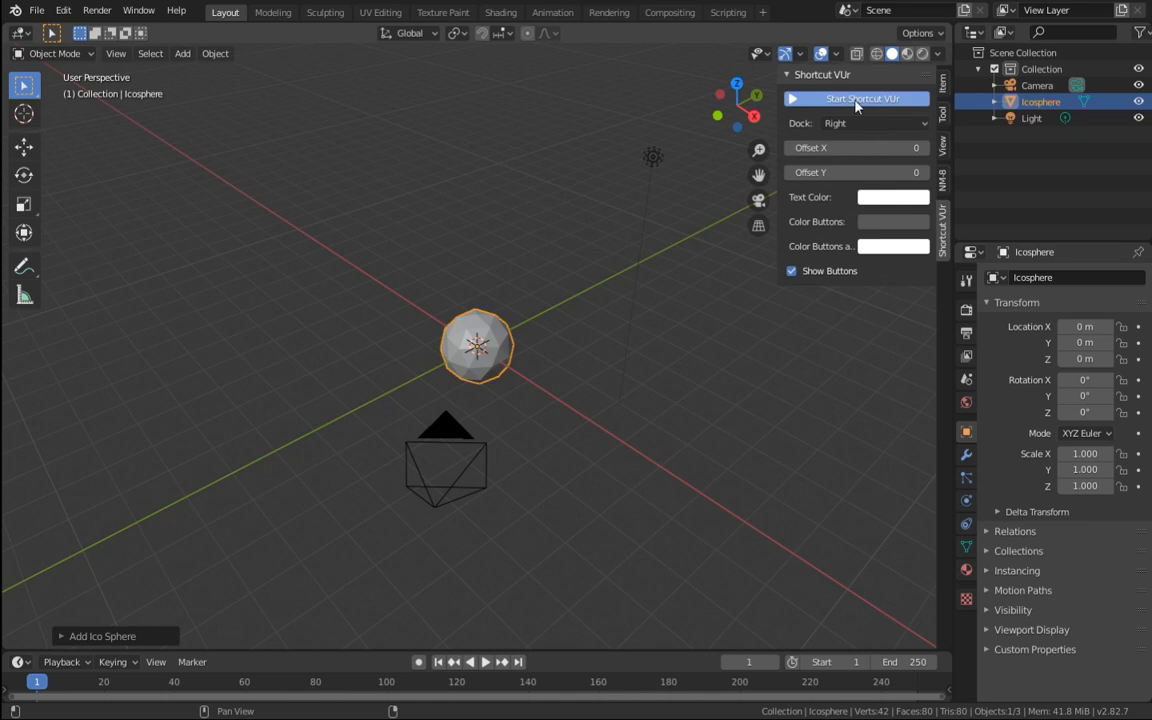
Step: Set the Shortcut VUr text color to light blue and place the 3D cursor on the icosphere
left_click(874, 197)
left_click(969, 261)
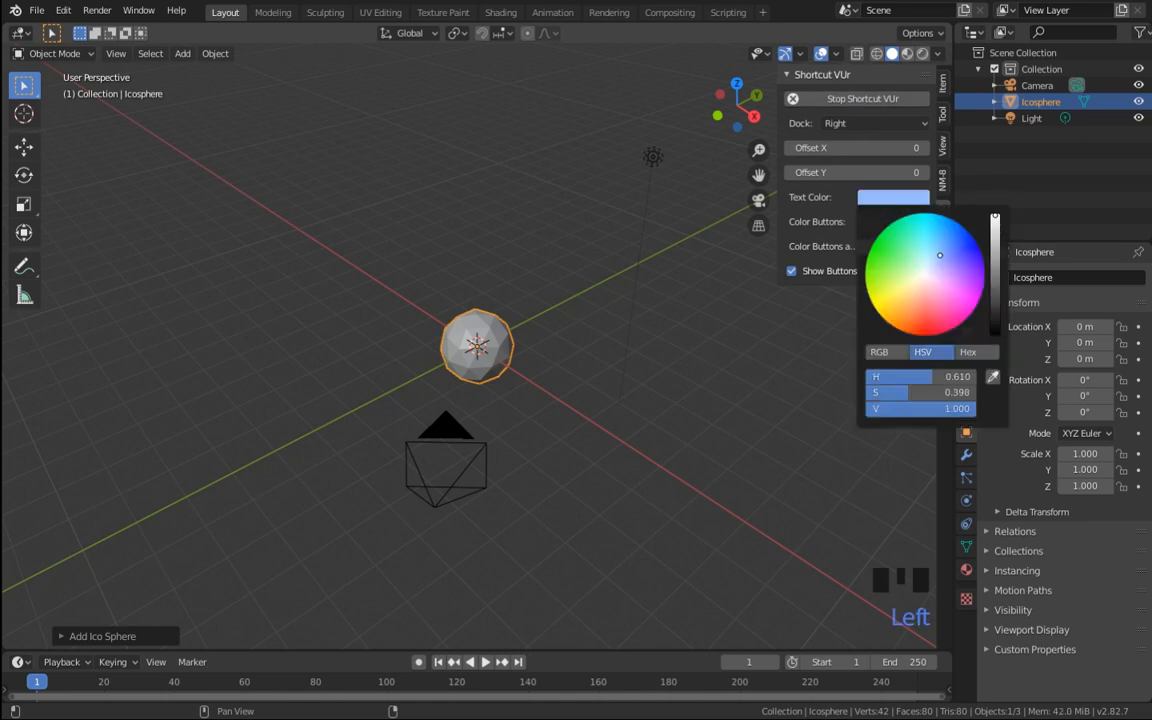
left_click(472, 365)
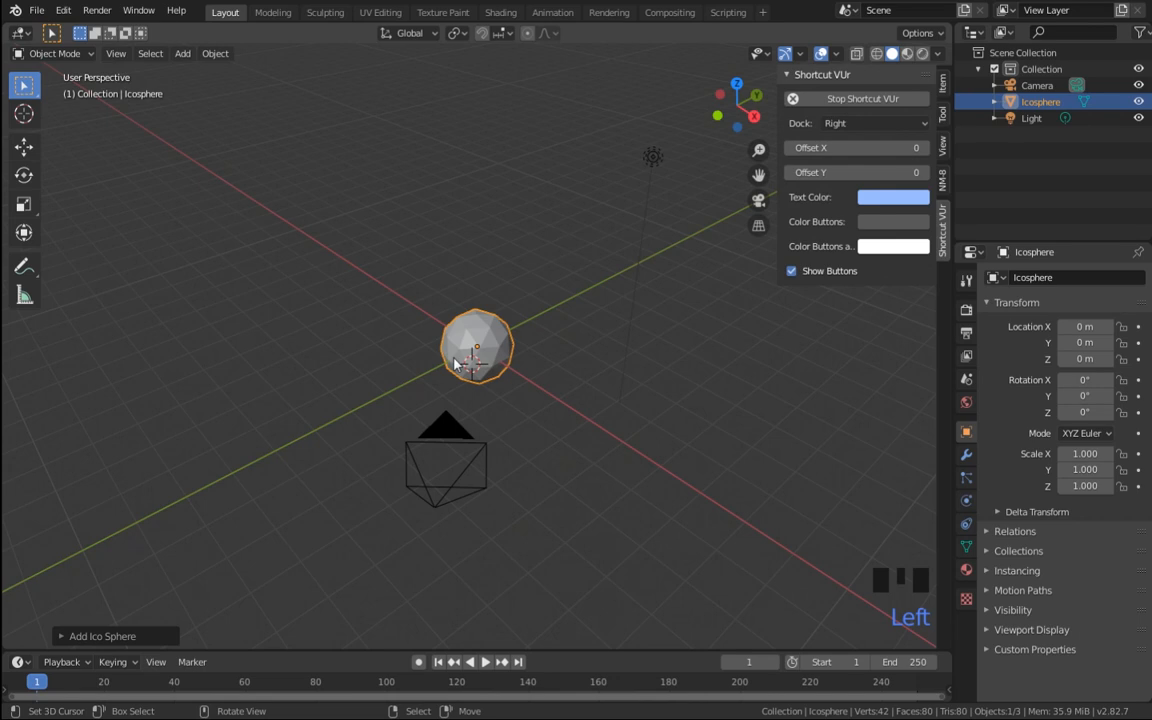
scroll(506, 453, "up", 3)
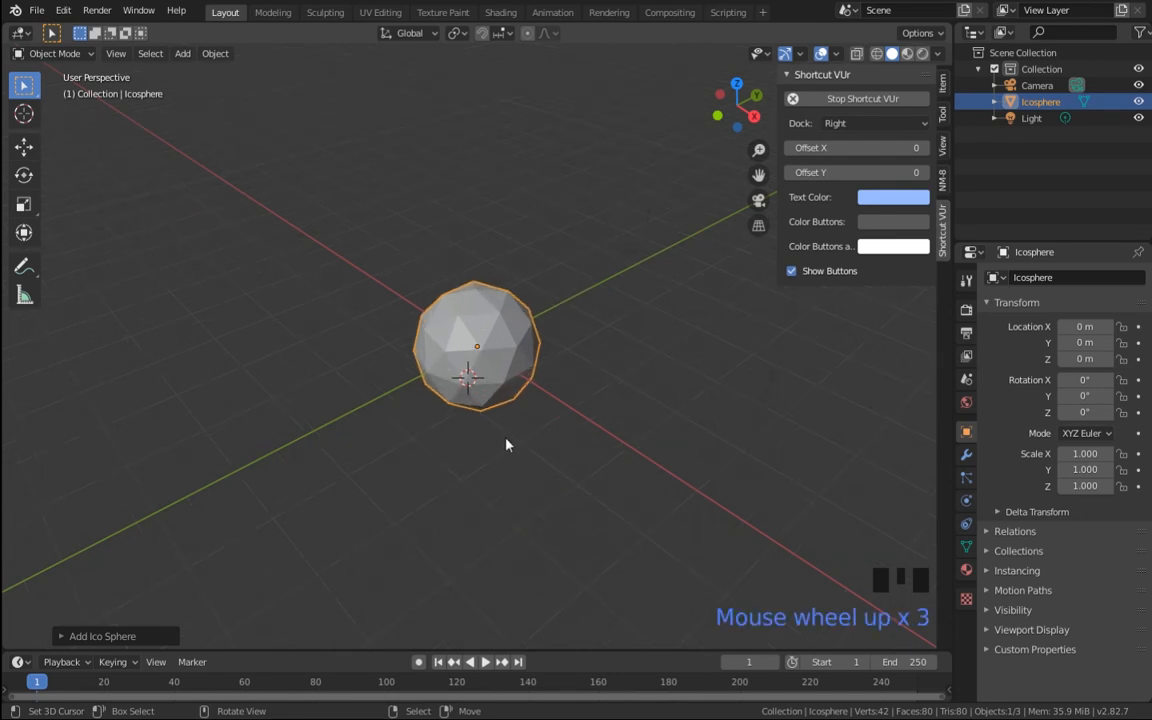
Step: Look through the camera, lock the camera to the view, and orbit it to a low, frontal view of the icosphere
key("KP_0")
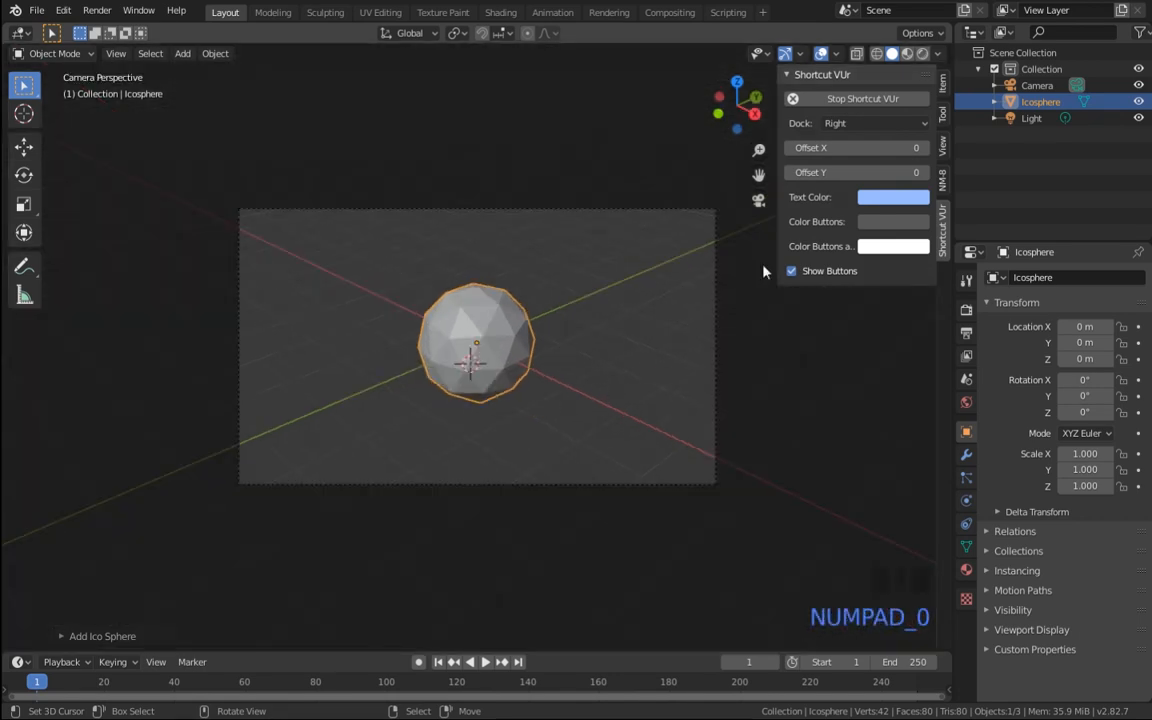
left_click(941, 150)
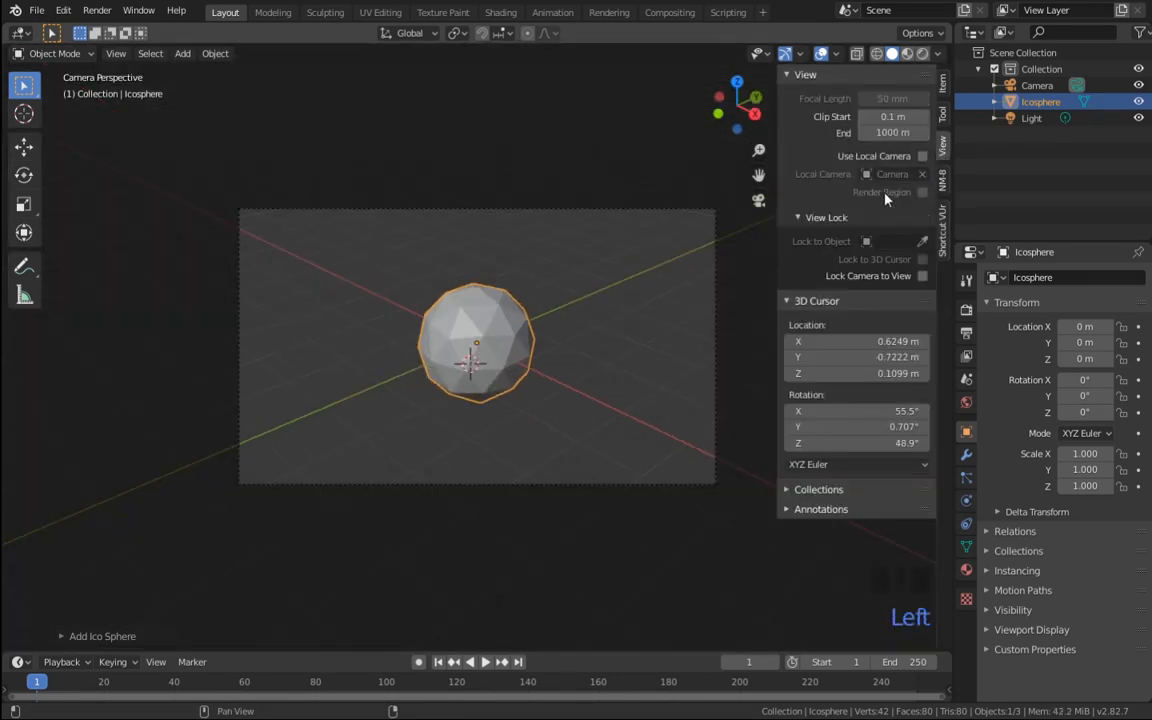
left_click(922, 276)
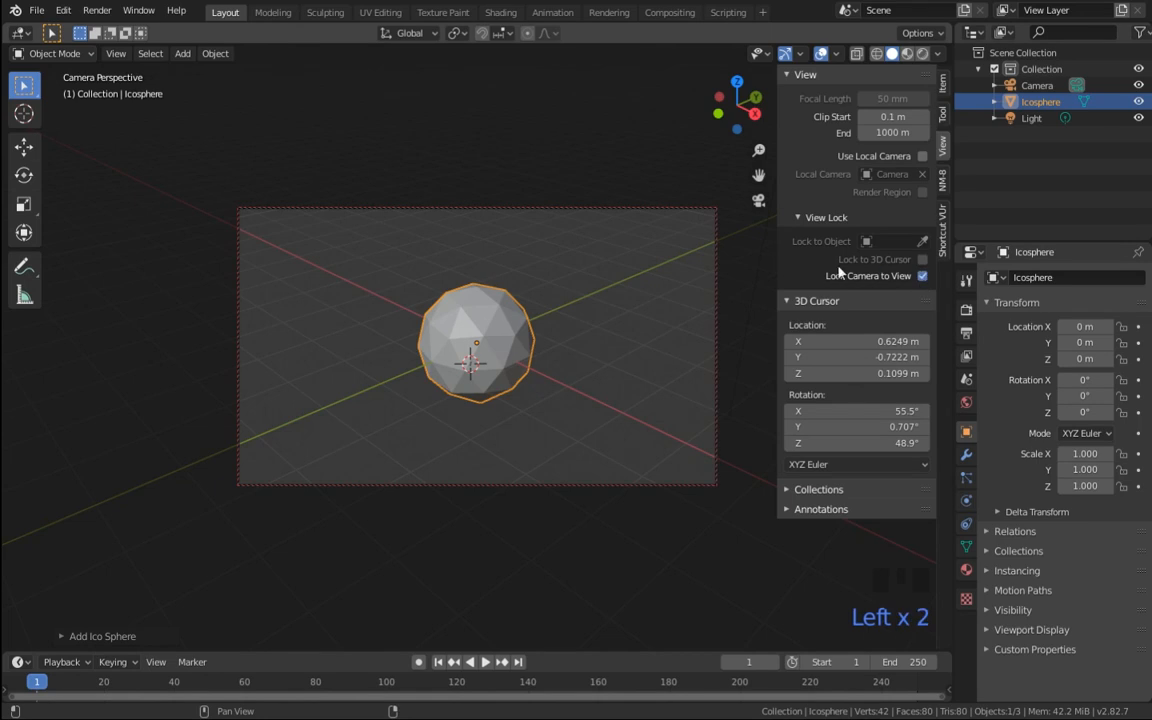
left_click_drag(779, 237, 980, 247)
middle_click_drag(572, 408, 291, 327)
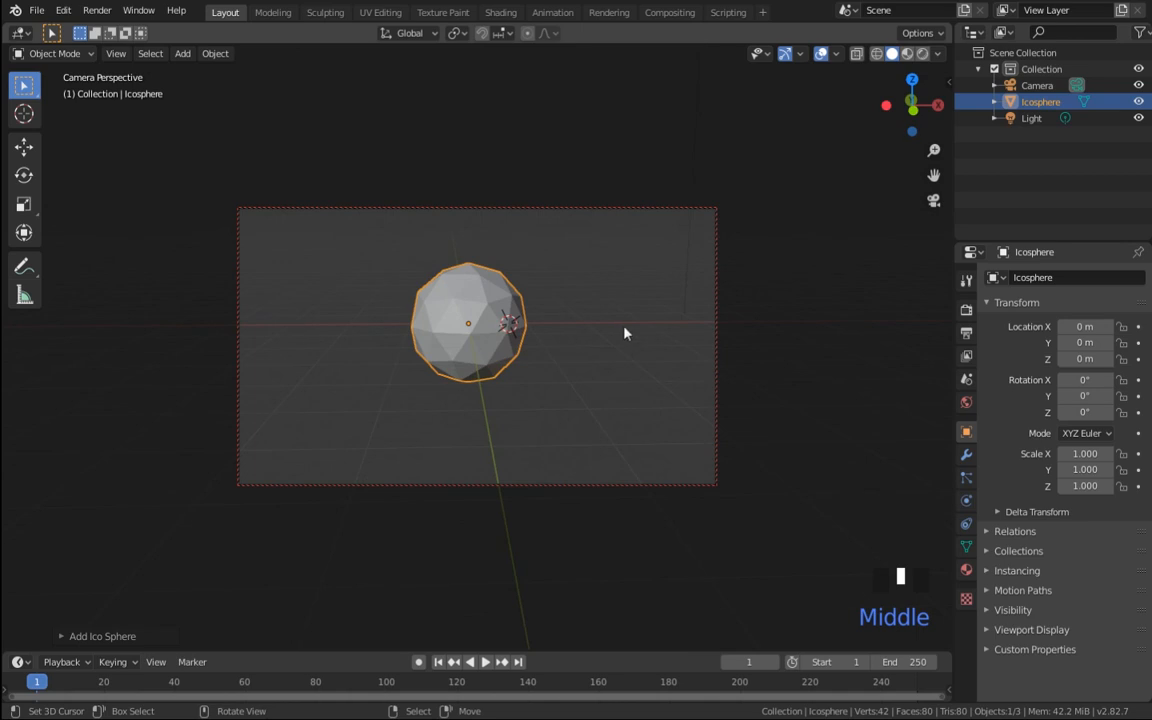
right_click(451, 344)
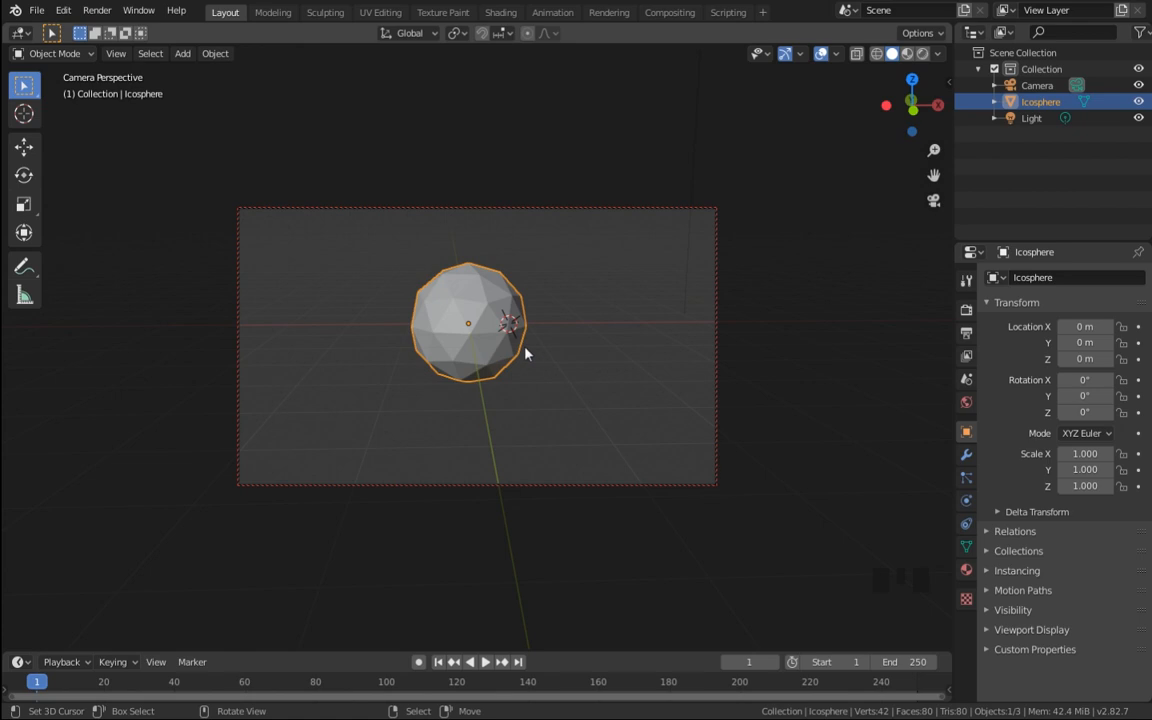
Step: Add a Plain Axes empty and set its X, Y and Z location to 0 m
key("shift+a")
mouse_move(493, 500)
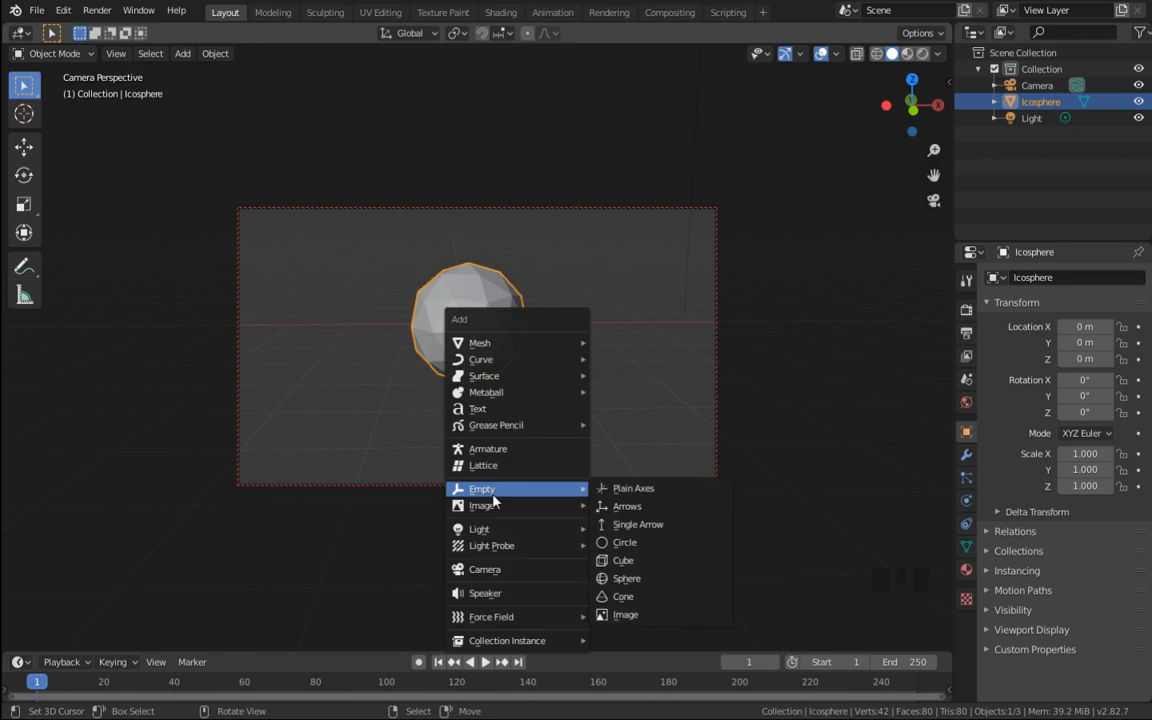
left_click(633, 490)
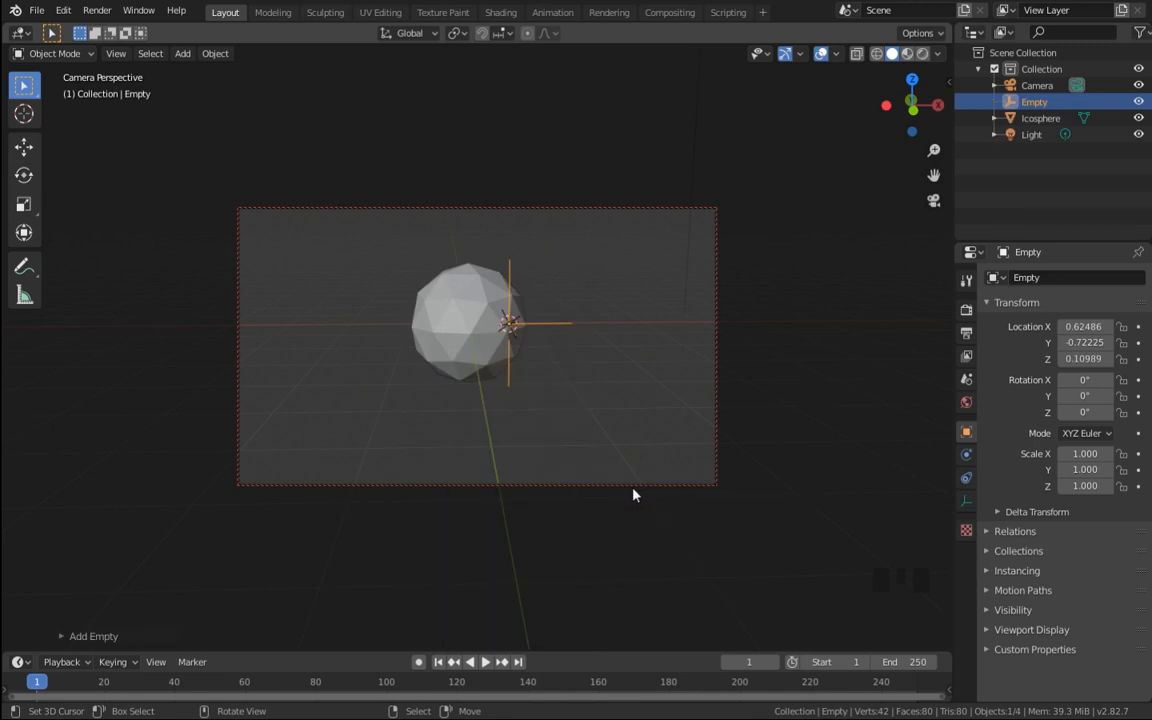
left_click_drag(1086, 327, 1086, 358)
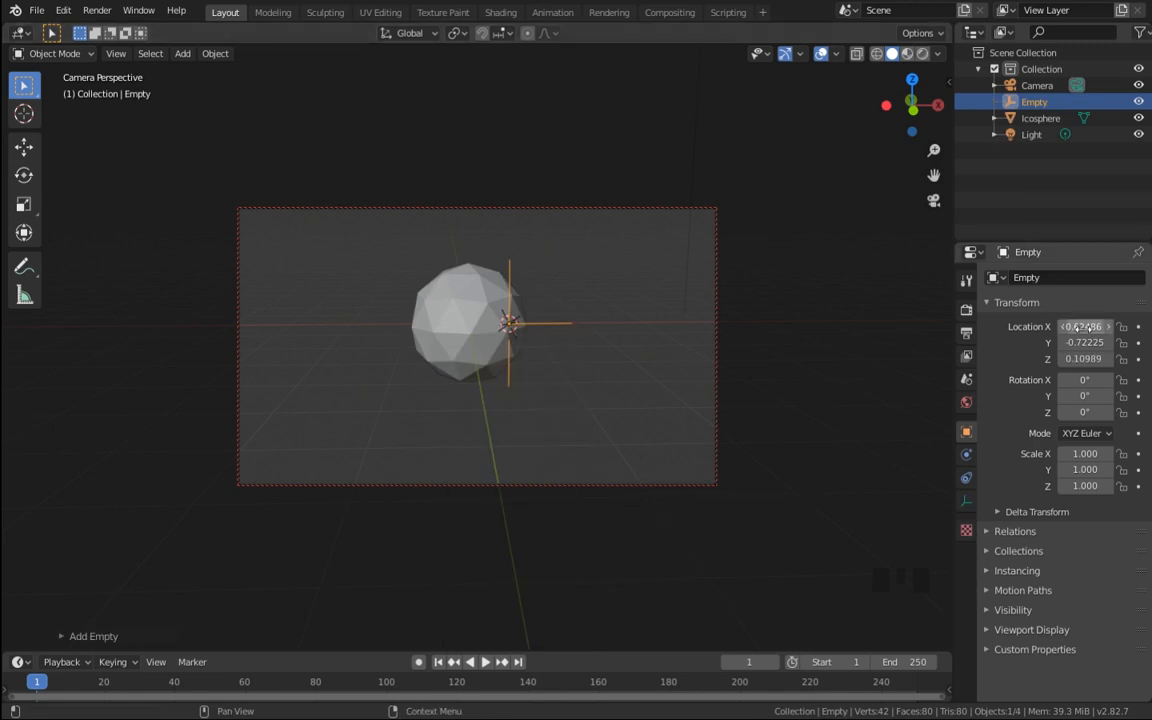
key("Left")
type("0")
key("Return")
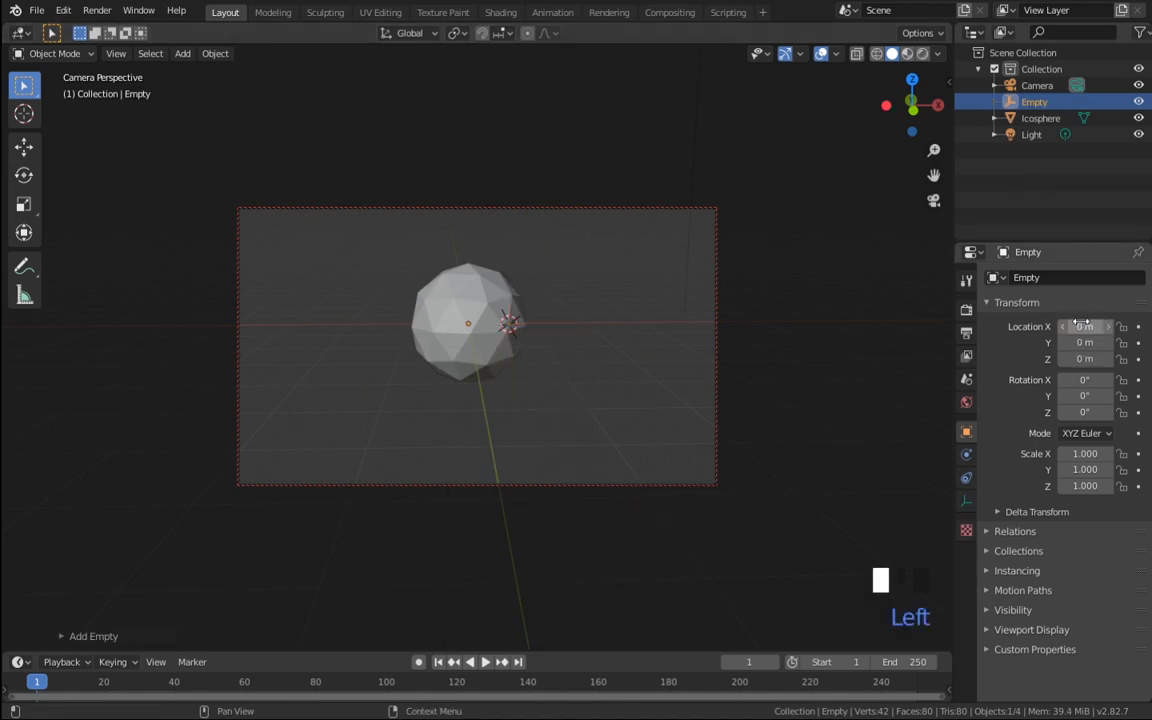
Step: Hide the icosphere in the viewport
right_click(509, 293)
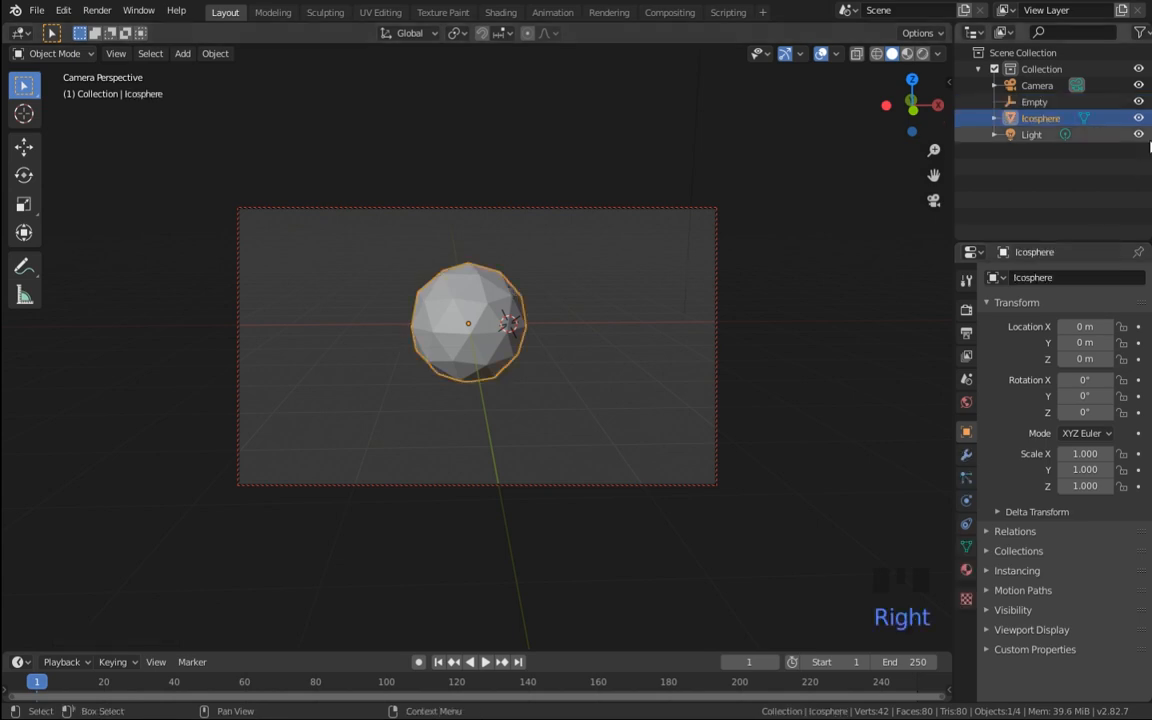
left_click(1138, 118)
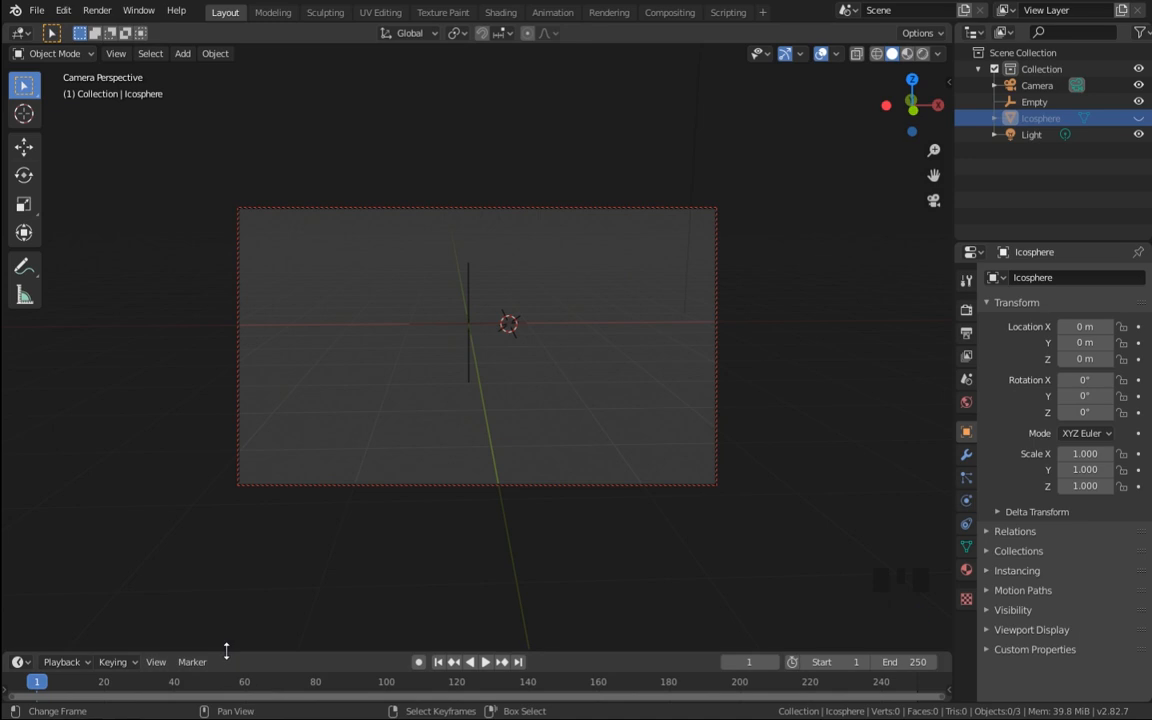
Step: Enlarge the timeline area to roughly a third of the window height and change it to the Graph Editor
left_click_drag(231, 651, 236, 500)
left_click(17, 511)
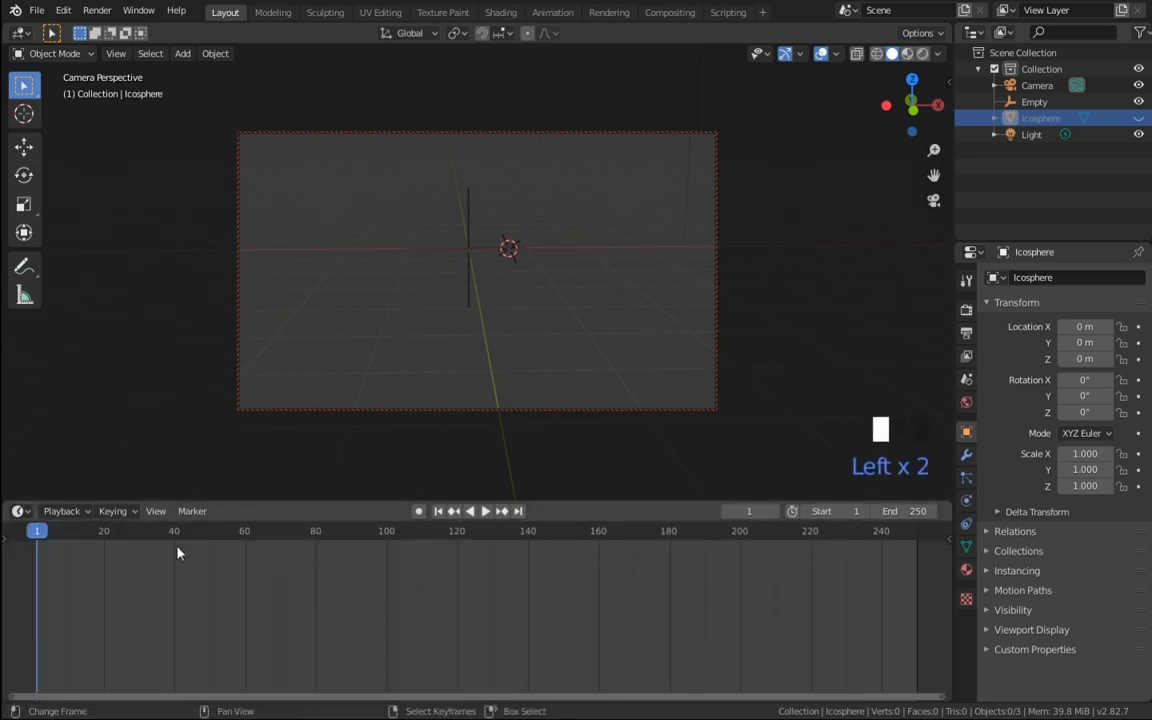
left_click_drag(20, 511, 236, 620)
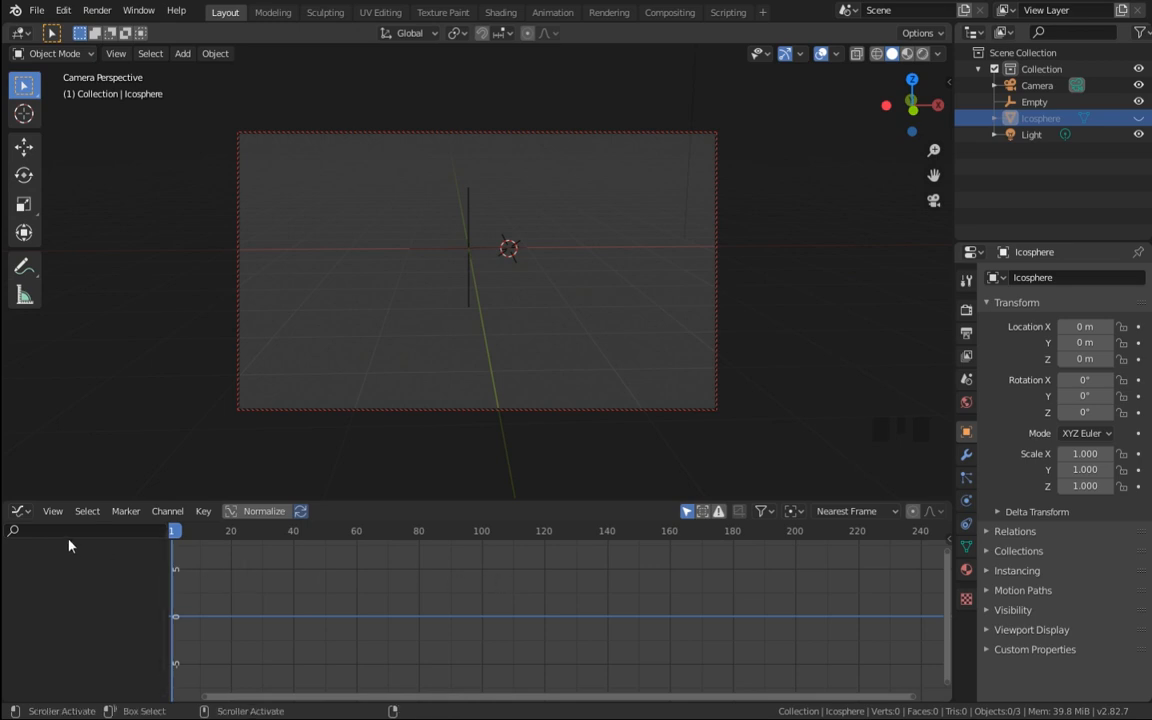
Step: Keyframe the empty's X, Y and Z location at frame 1
right_click(470, 282)
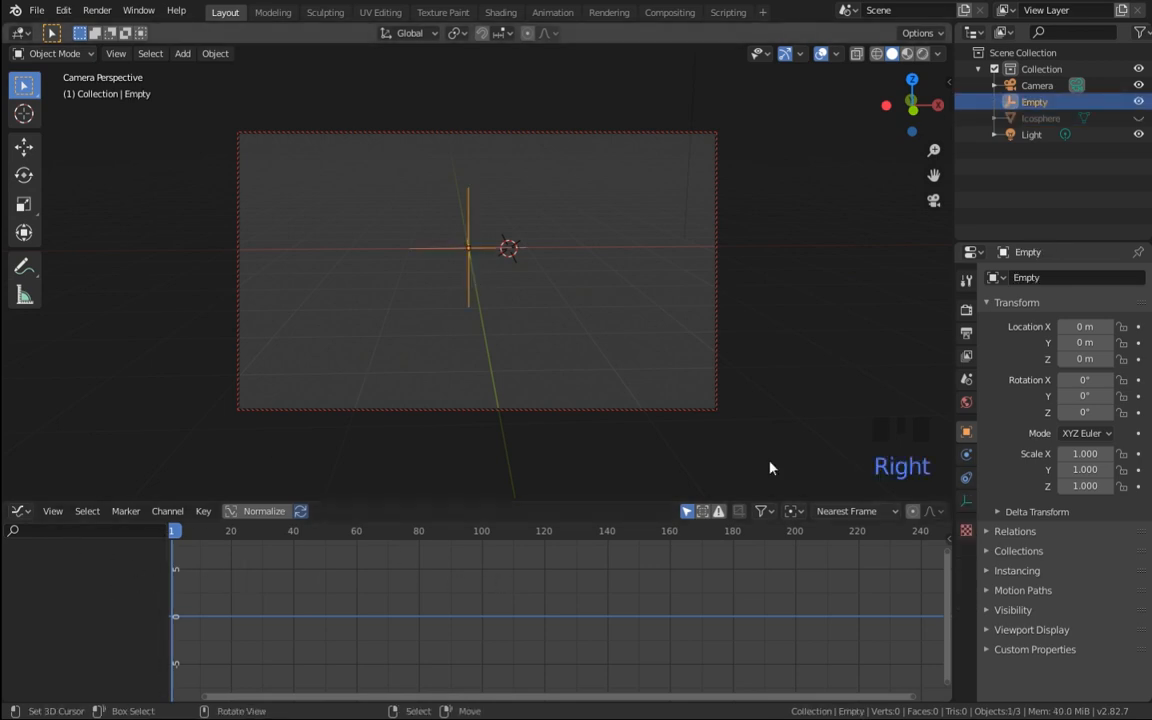
left_click(1138, 328)
left_click(1138, 342)
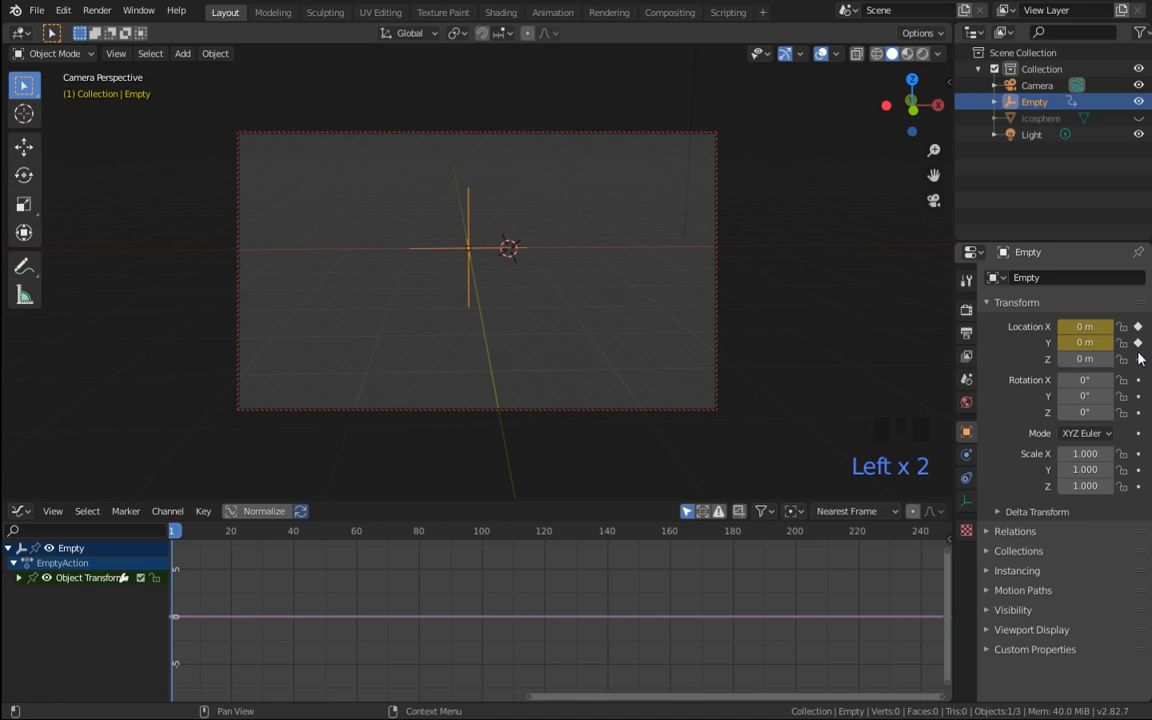
left_click(1138, 358)
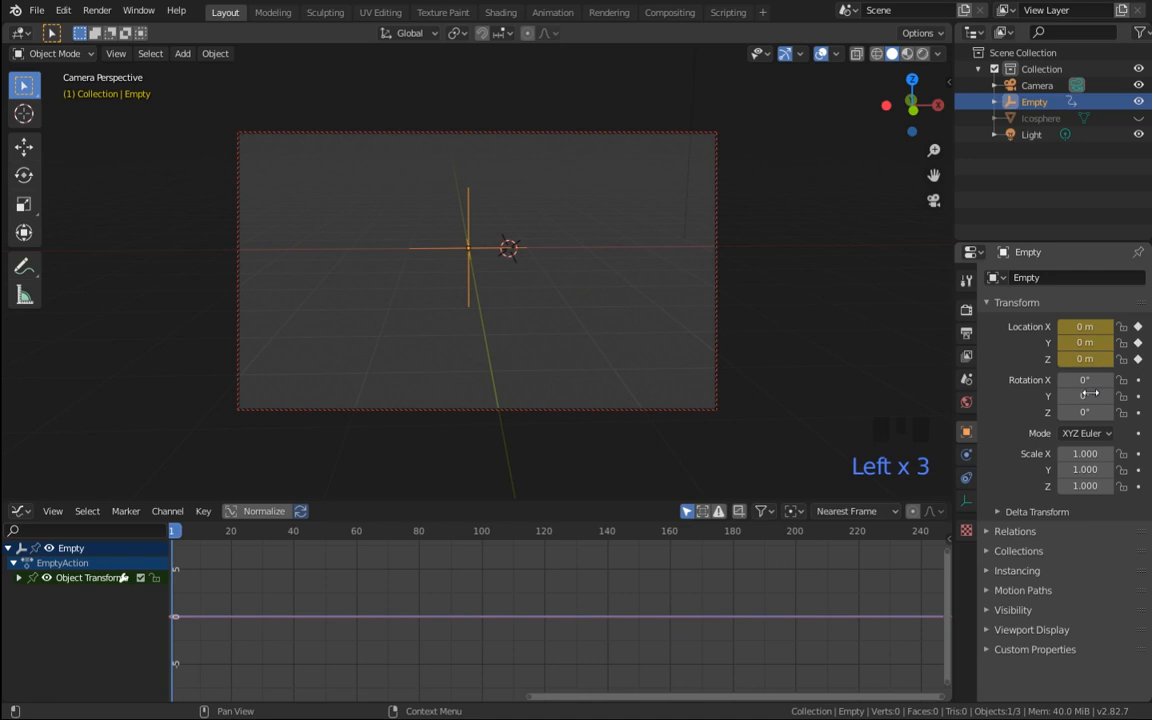
Step: Add a Noise modifier to the empty's X Location curve
left_click(19, 578)
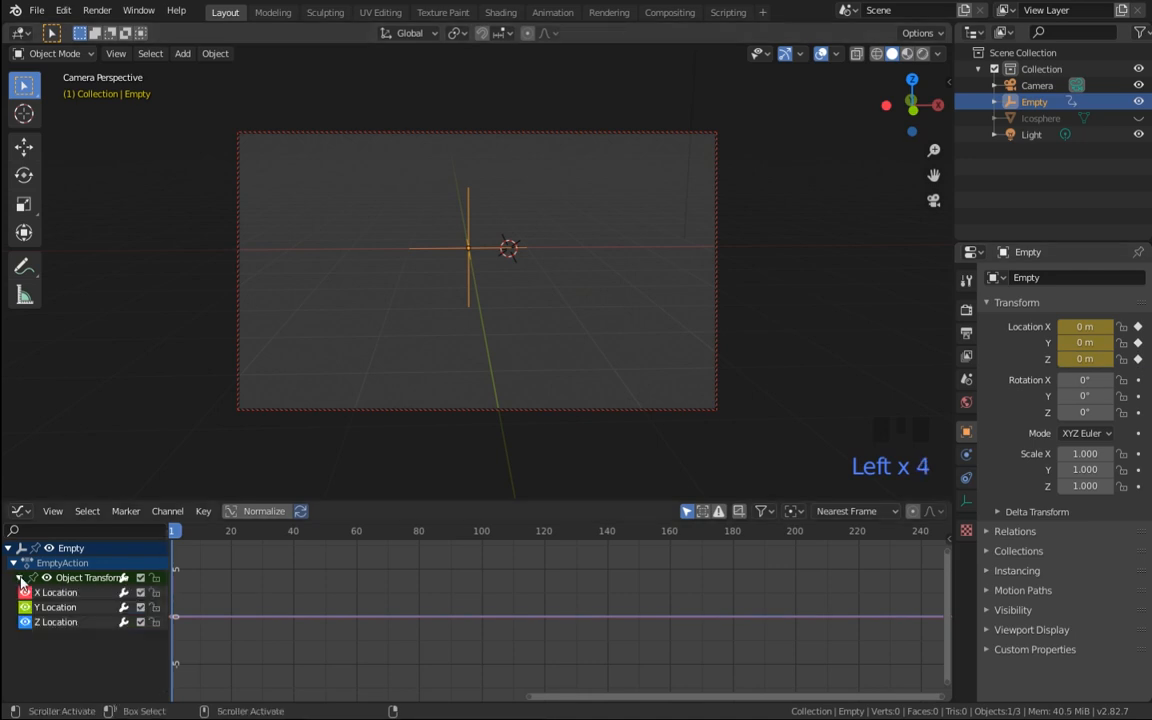
left_click(55, 632)
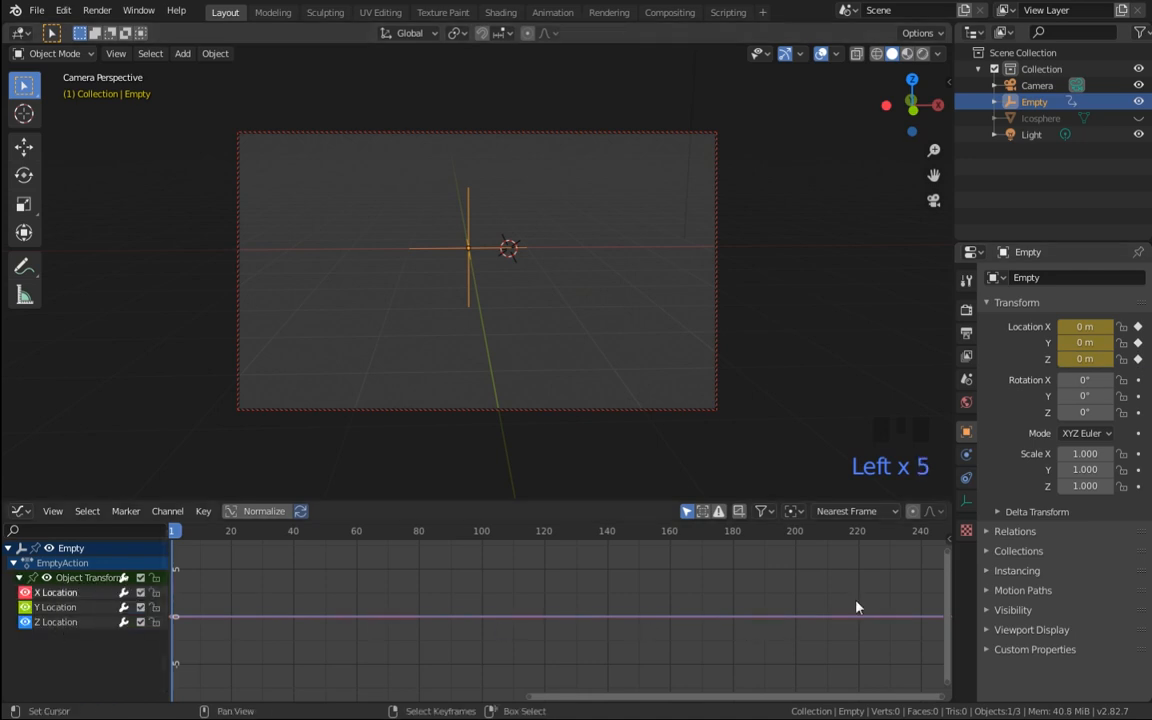
left_click(947, 538)
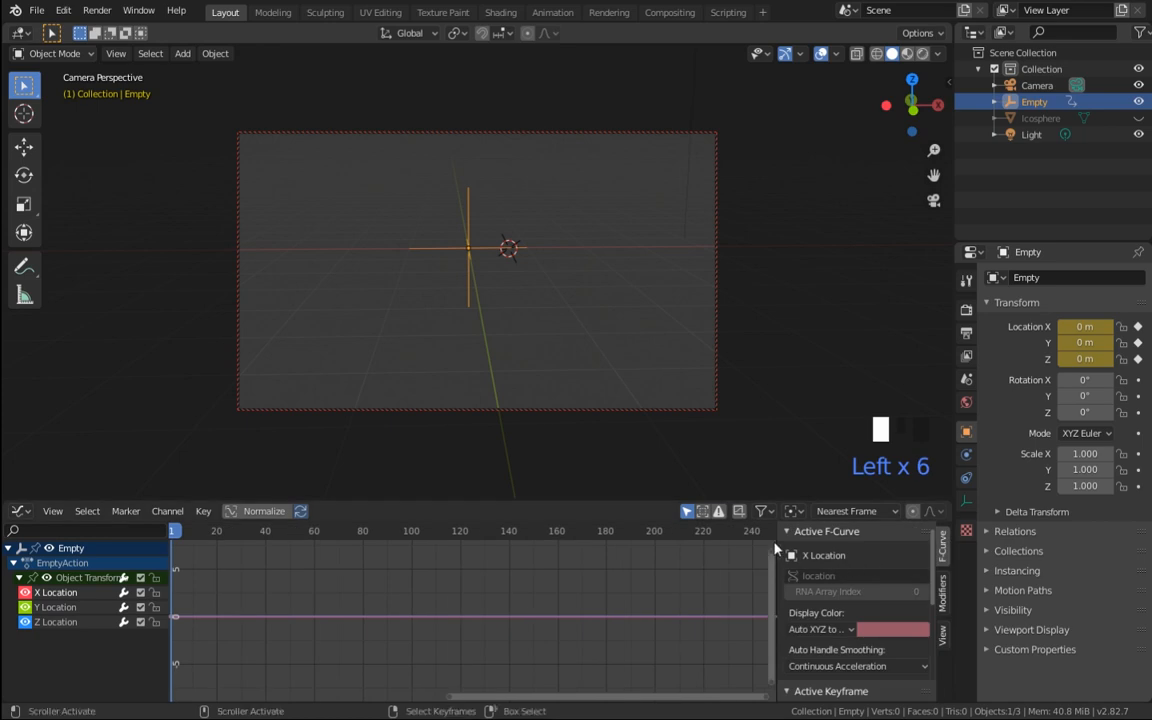
left_click(943, 593)
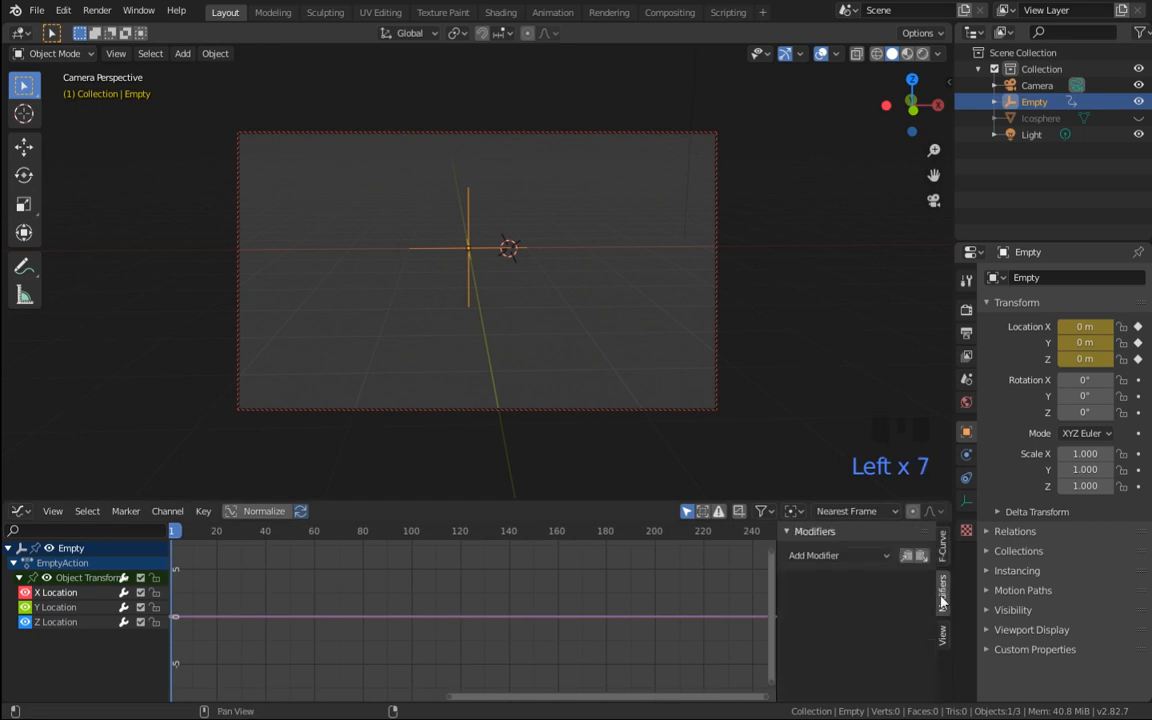
left_click(838, 560)
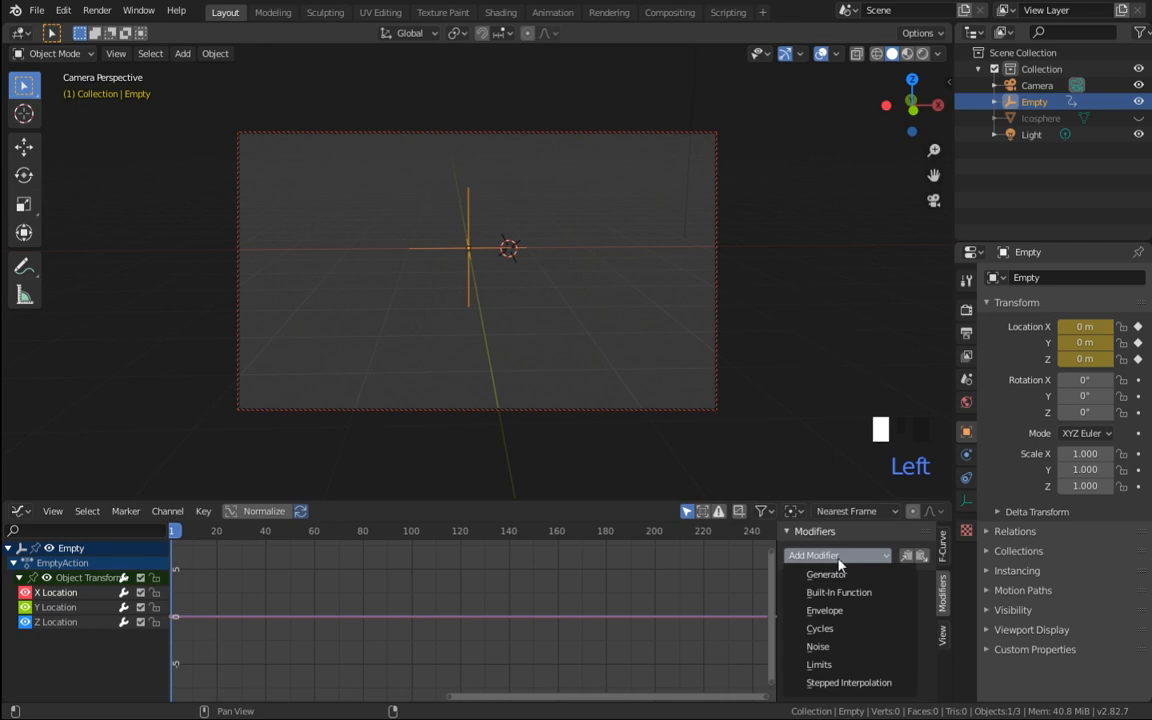
left_click(828, 648)
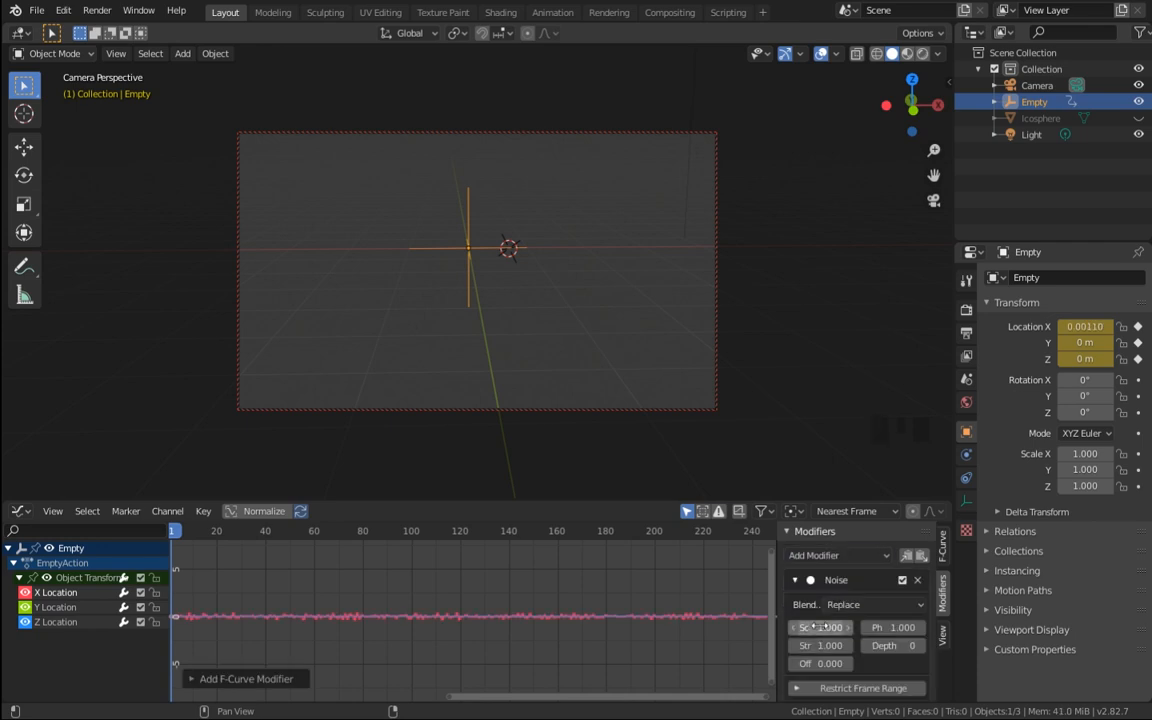
Step: Widen the modifier settings and set the Noise modifier's scale to 25
left_click_drag(777, 622, 712, 622)
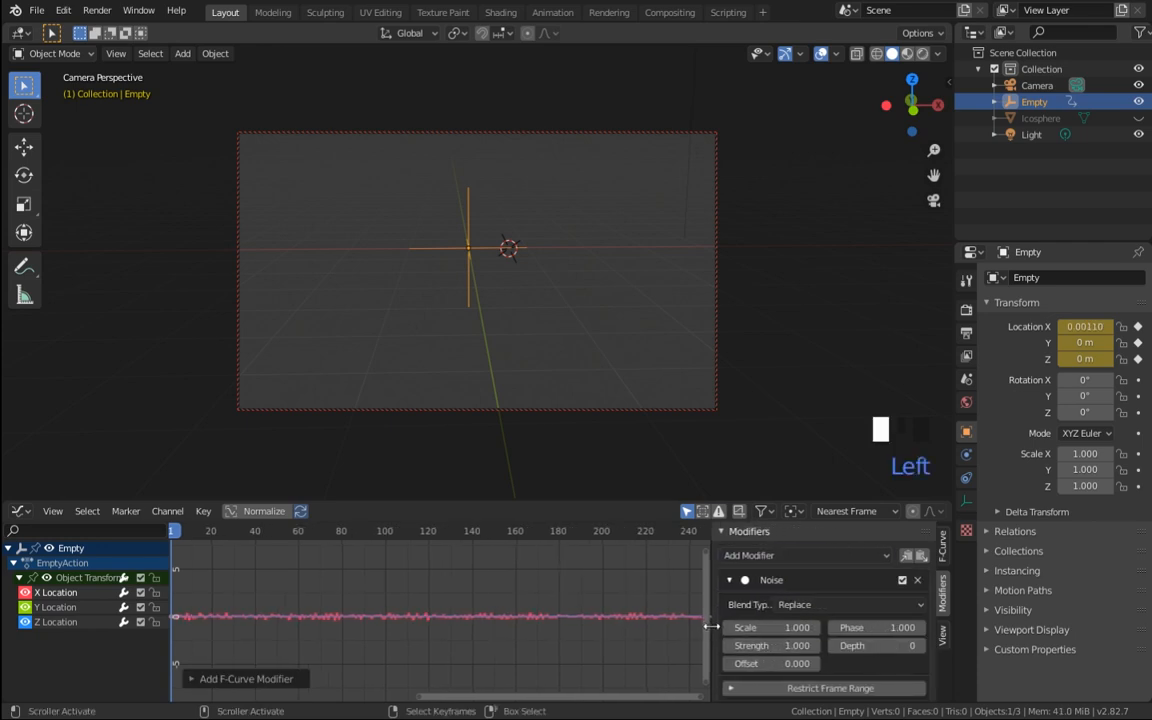
left_click(764, 628)
type("25")
key("Return")
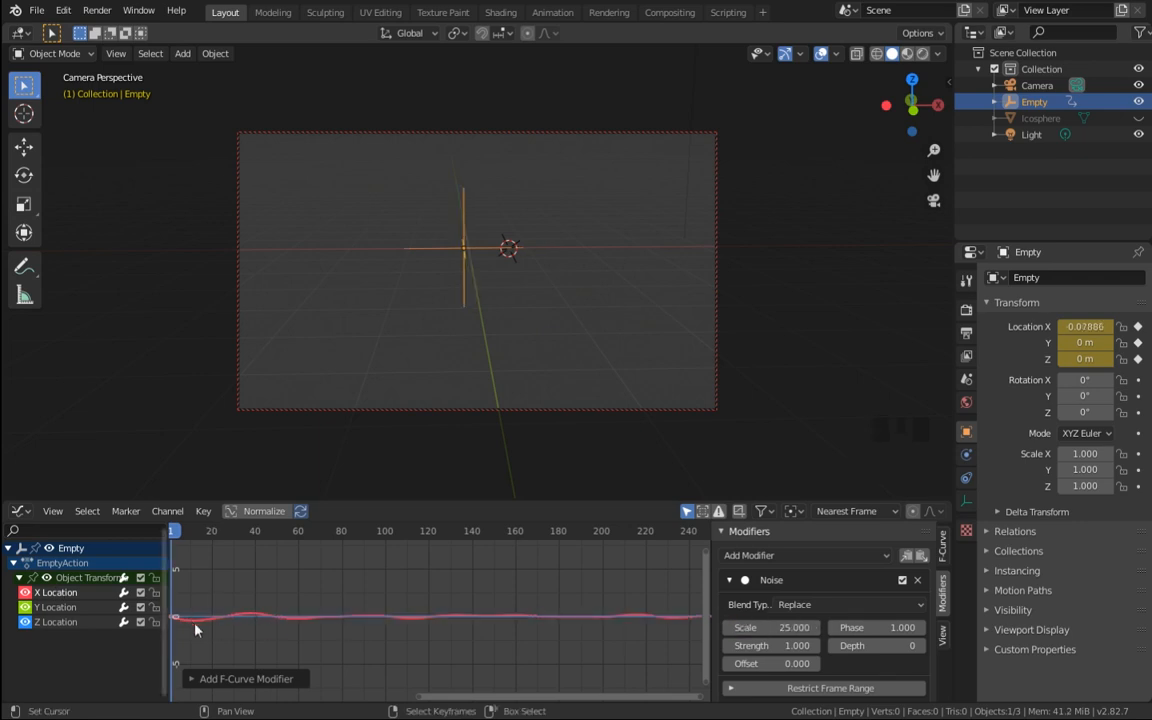
Step: Scrub the animation to frame 30 and back to frame 0 to check the empty's motion along X
left_click(173, 533)
left_click_drag(172, 530, 233, 544)
left_click(231, 538)
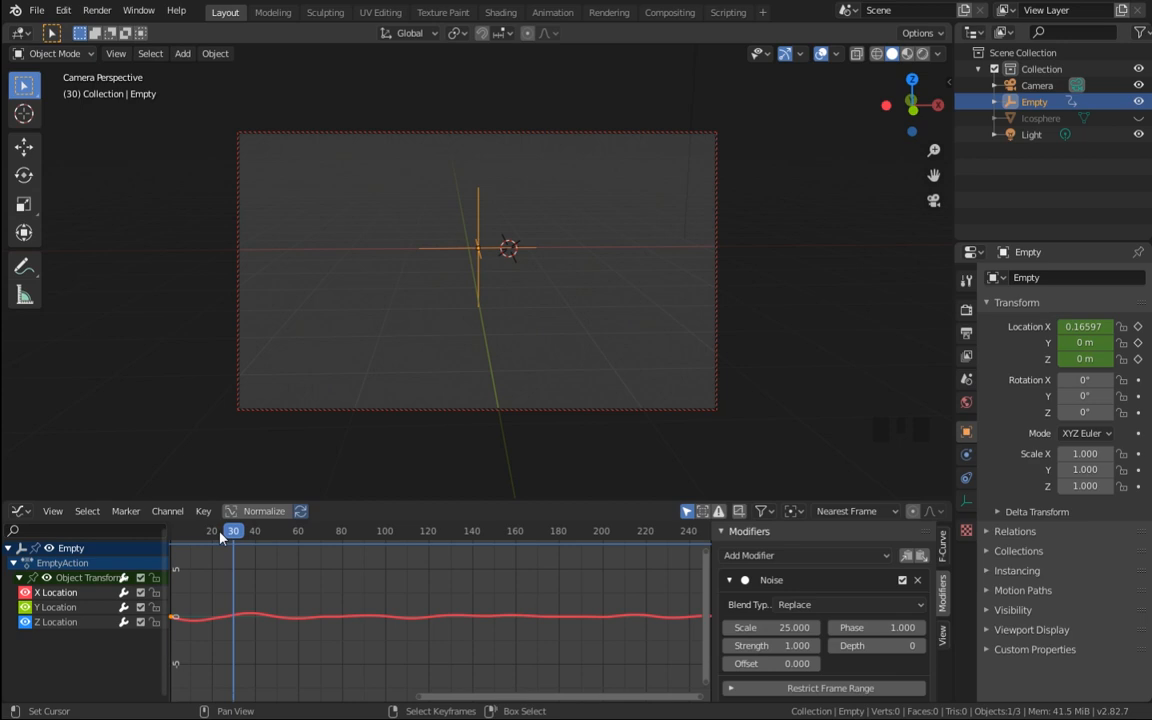
key("shift+Left")
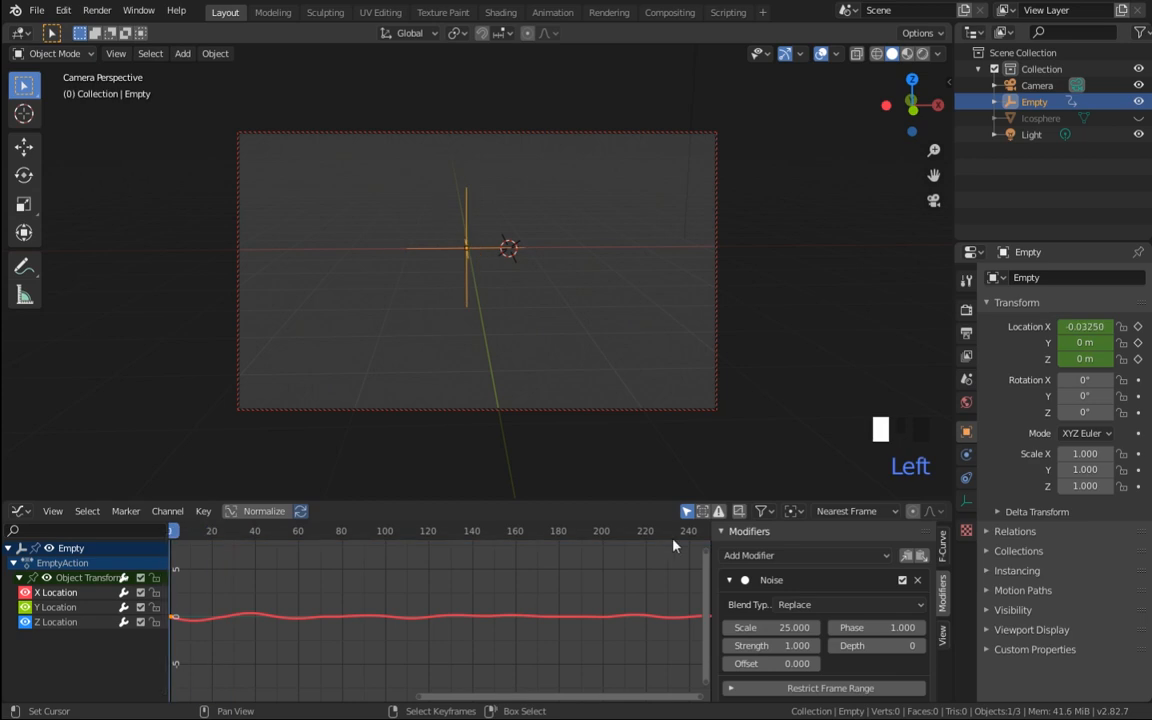
Step: Set the X Location noise strength to 1.5 and scrub the animation to preview the motion, returning to frame 0
double_click(788, 645)
type("1")
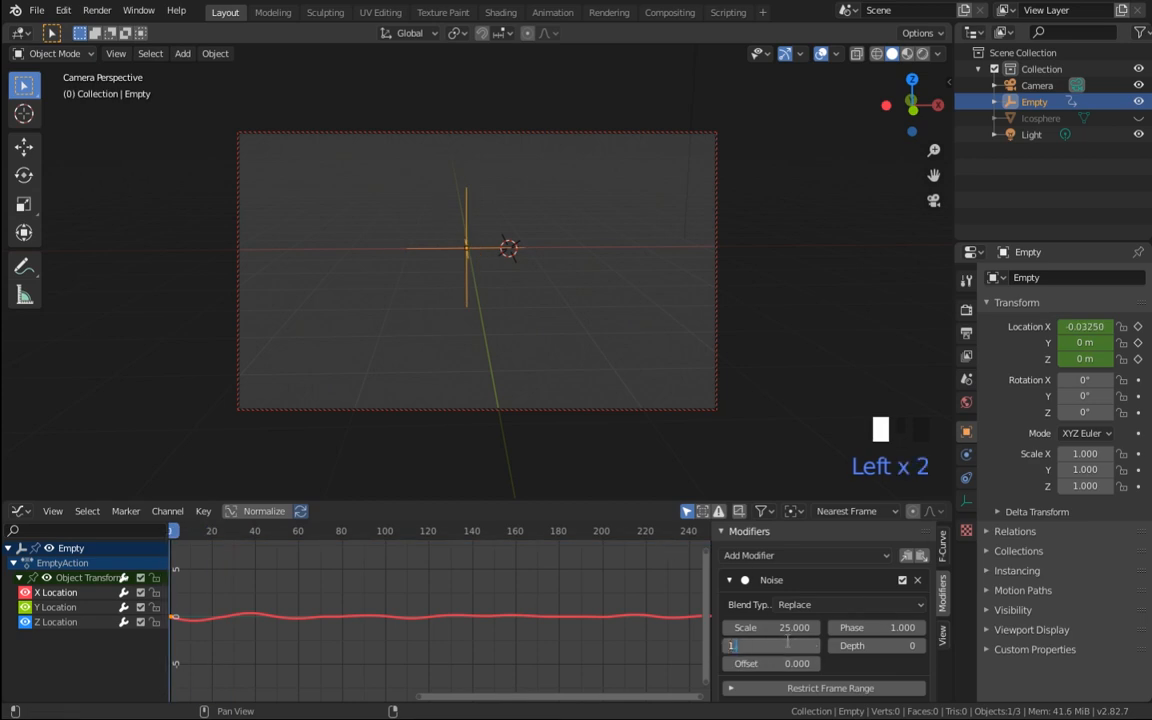
type(".5")
key("Return")
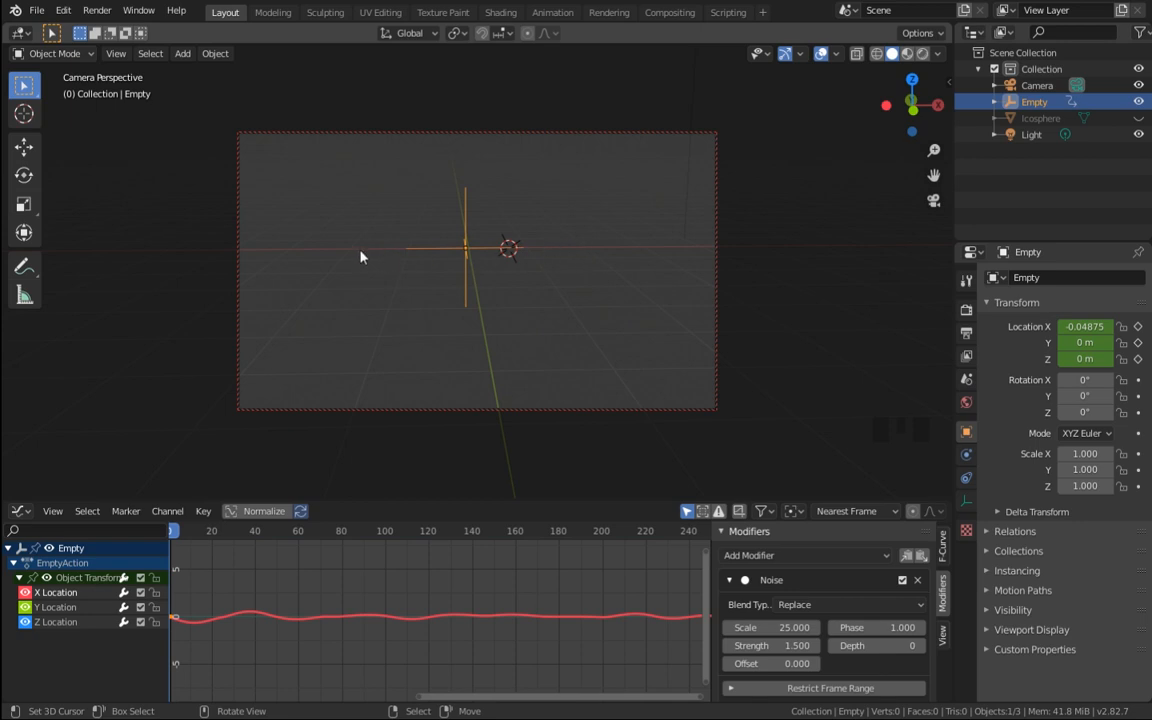
left_click(171, 531)
mouse_move(174, 533)
left_mouse_down()
mouse_move(620, 535)
mouse_move(172, 535)
left_mouse_up()
Step: Set the X Location noise strength to 3 and scrub the animation to preview it, returning to frame 0
left_click(793, 647)
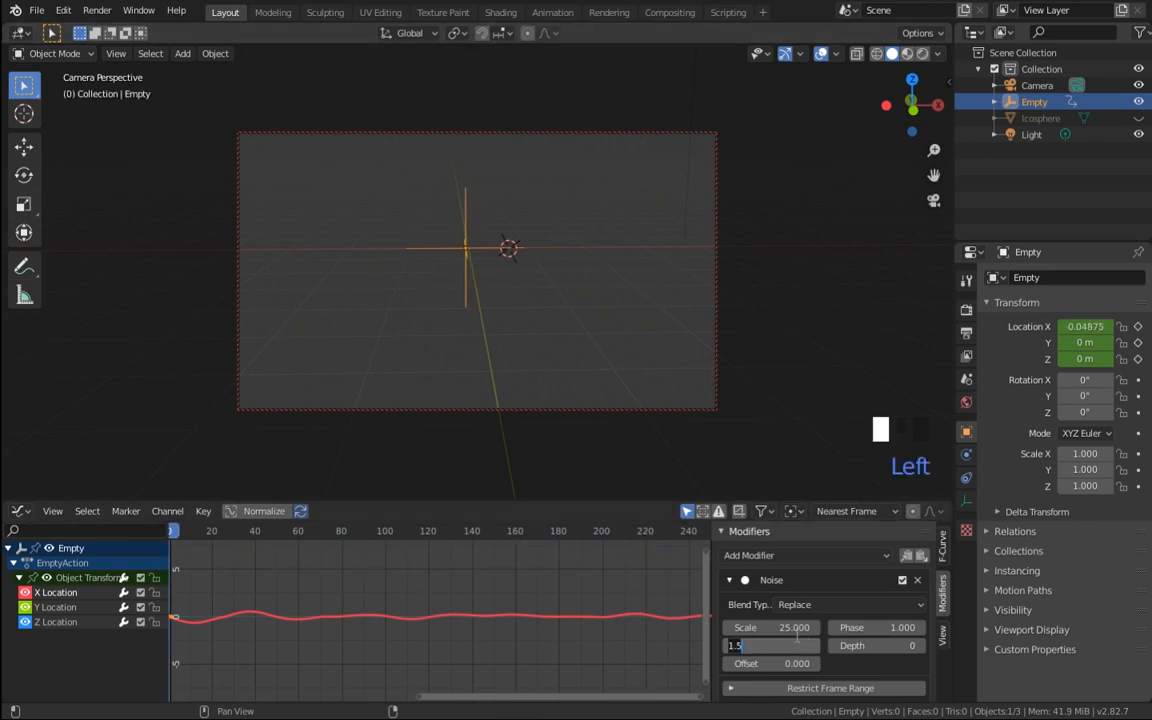
type("3")
key("Return")
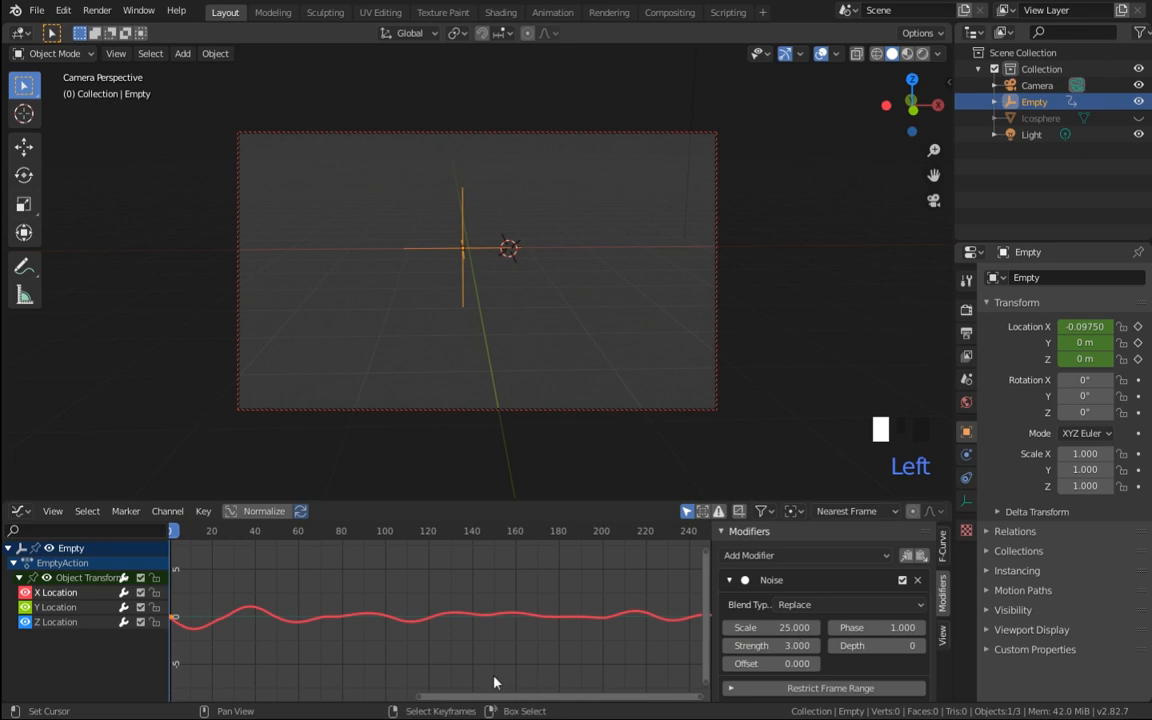
mouse_move(180, 533)
left_mouse_down()
mouse_move(627, 531)
mouse_move(172, 531)
left_mouse_up()
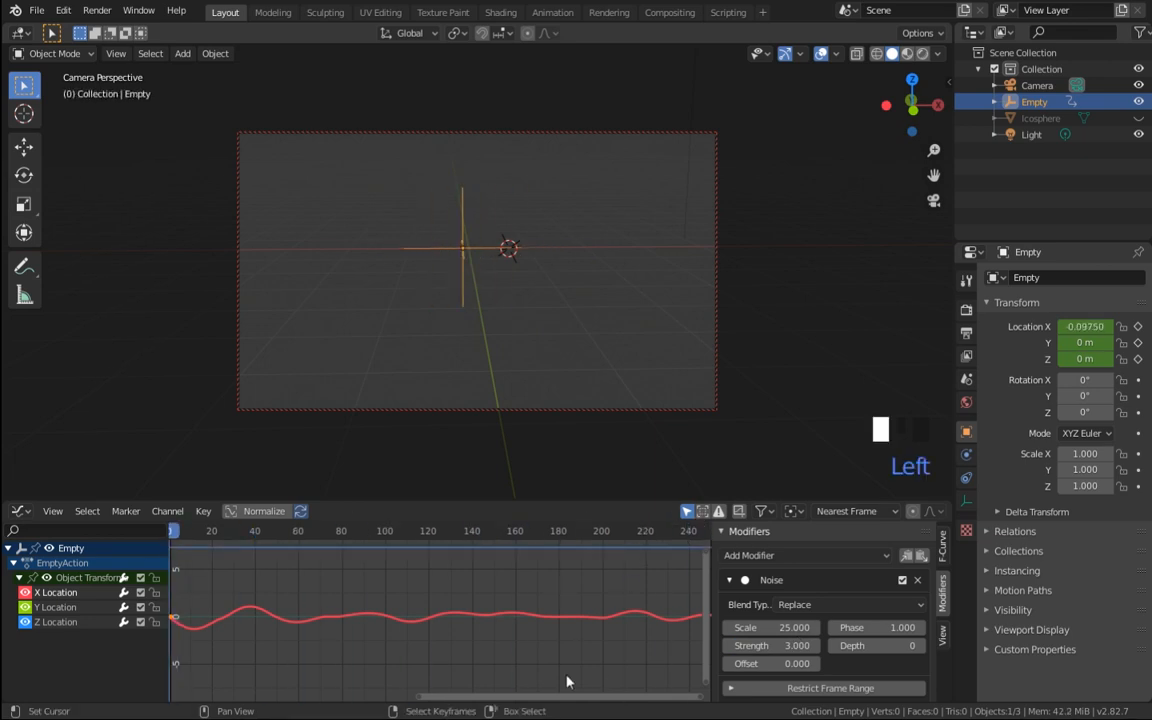
Step: Copy the X Location noise modifier onto the Y Location curve and set its phase to about -53.6
left_click(906, 556)
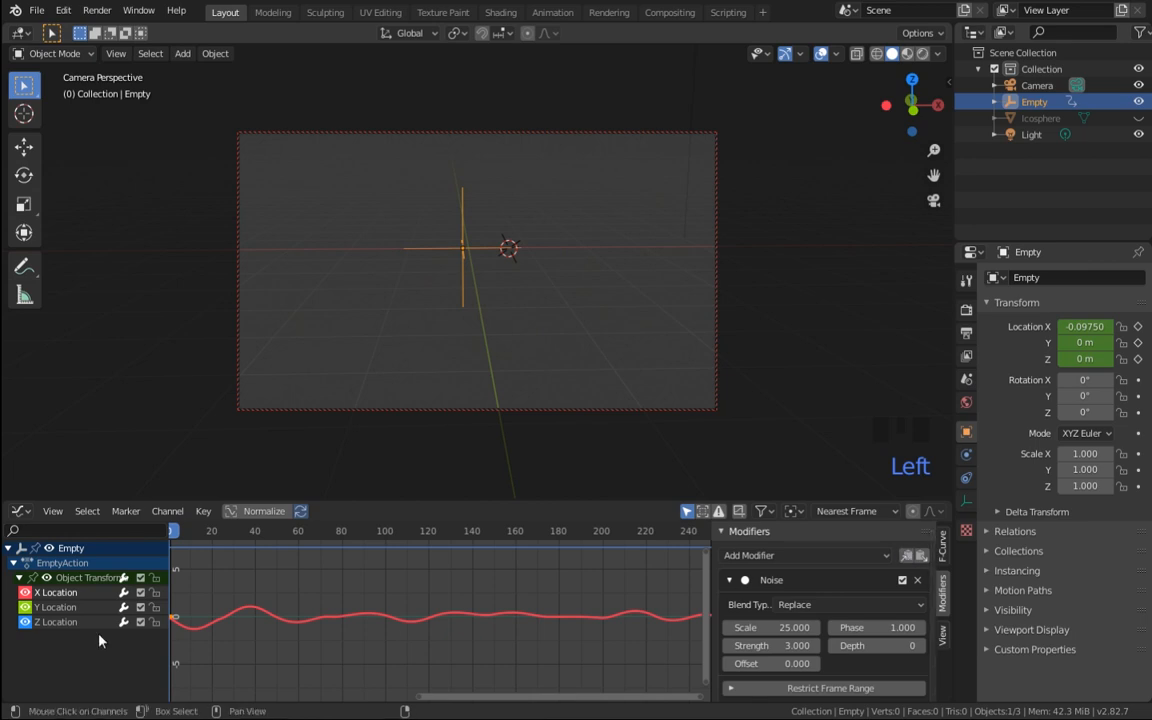
left_click(57, 607)
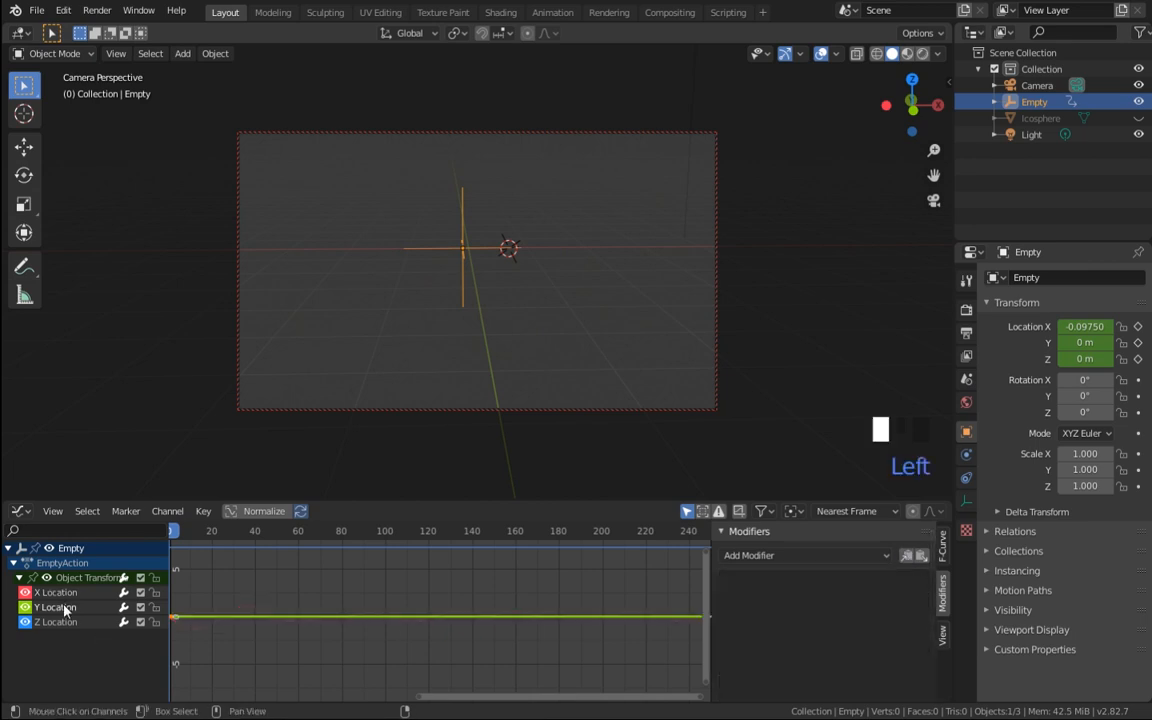
left_click(920, 555)
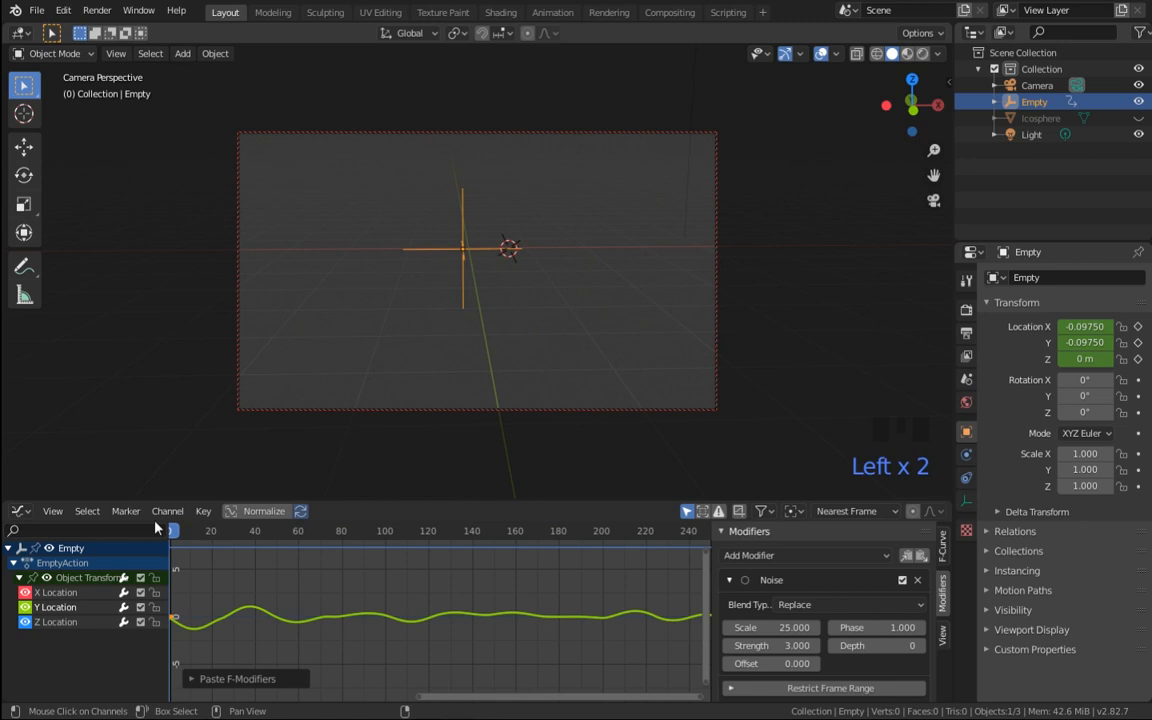
left_click(223, 533)
left_click_drag(232, 541, 643, 581)
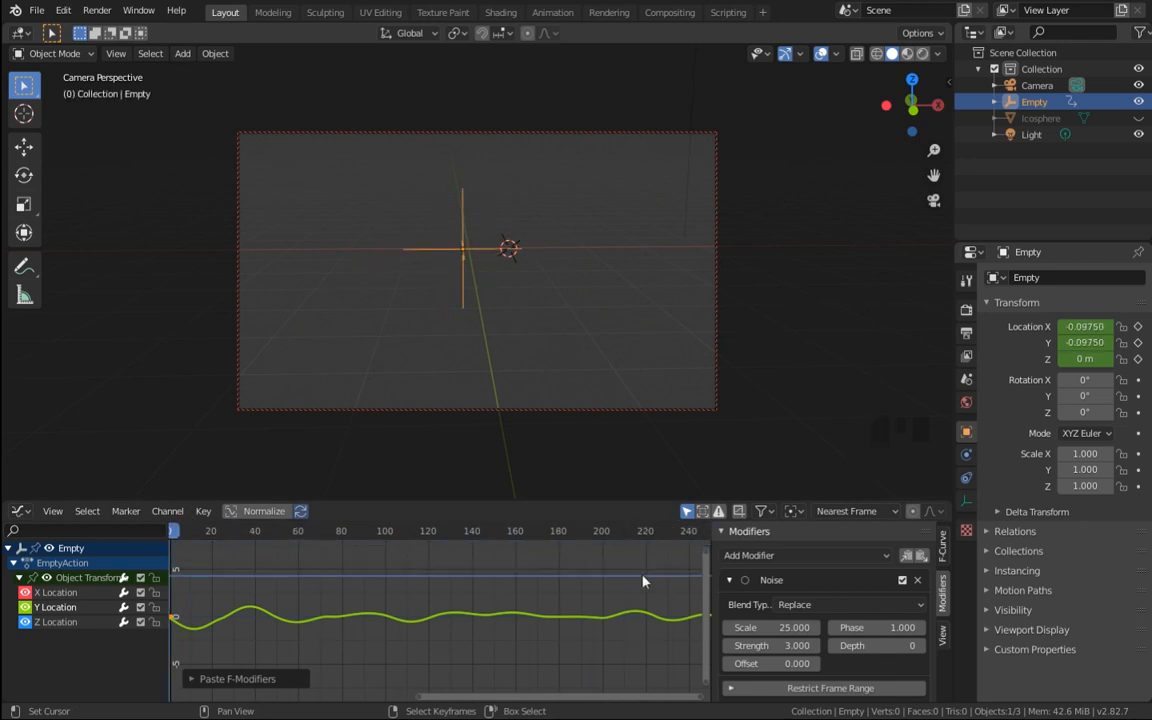
left_click_drag(879, 627, 805, 627)
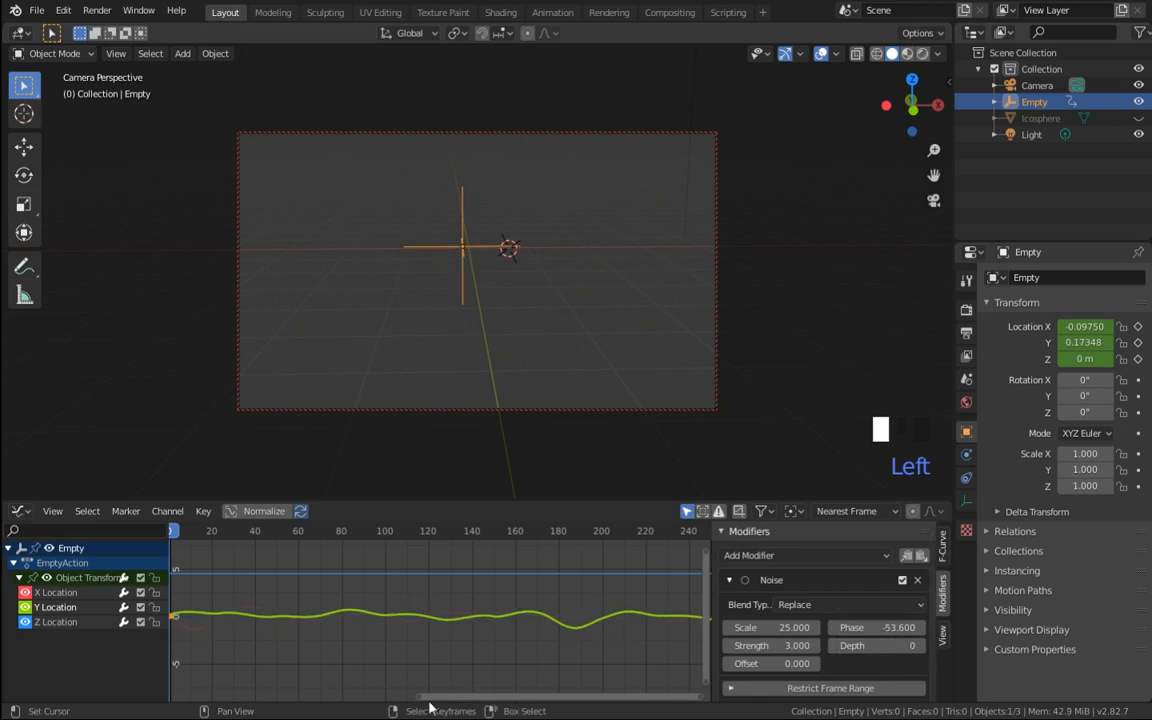
Step: Paste the copied noise modifier onto the Z Location curve and set its phase to about 48.7
left_click(62, 622)
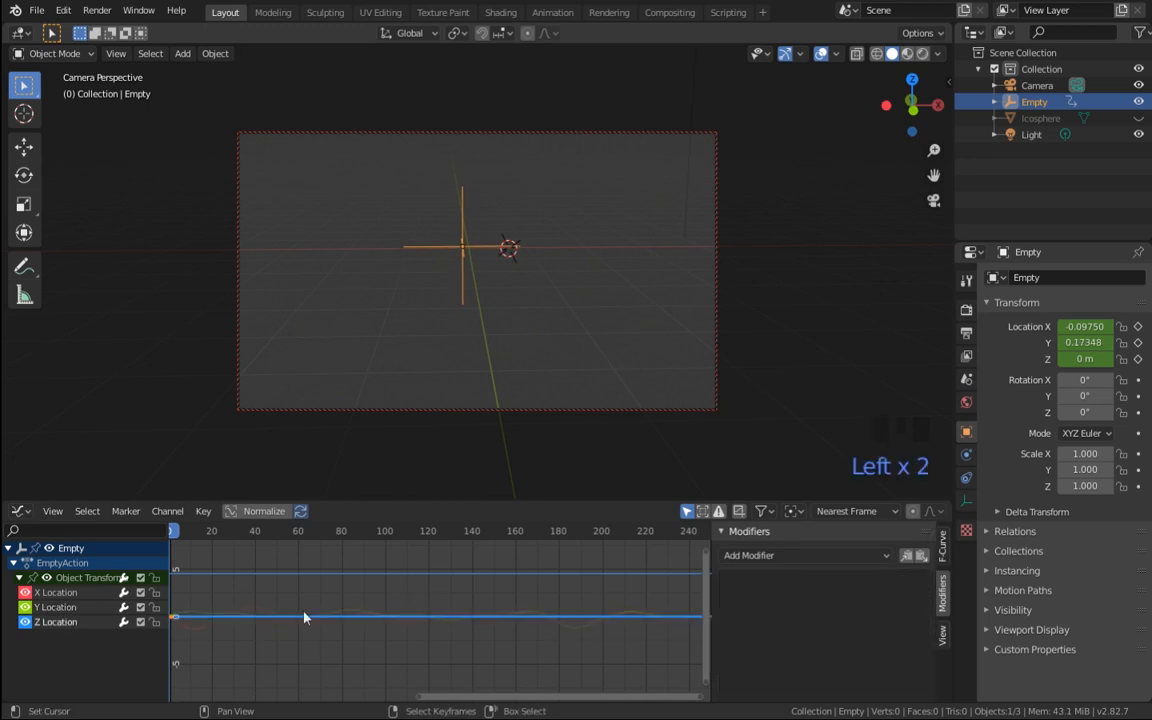
left_click(921, 555)
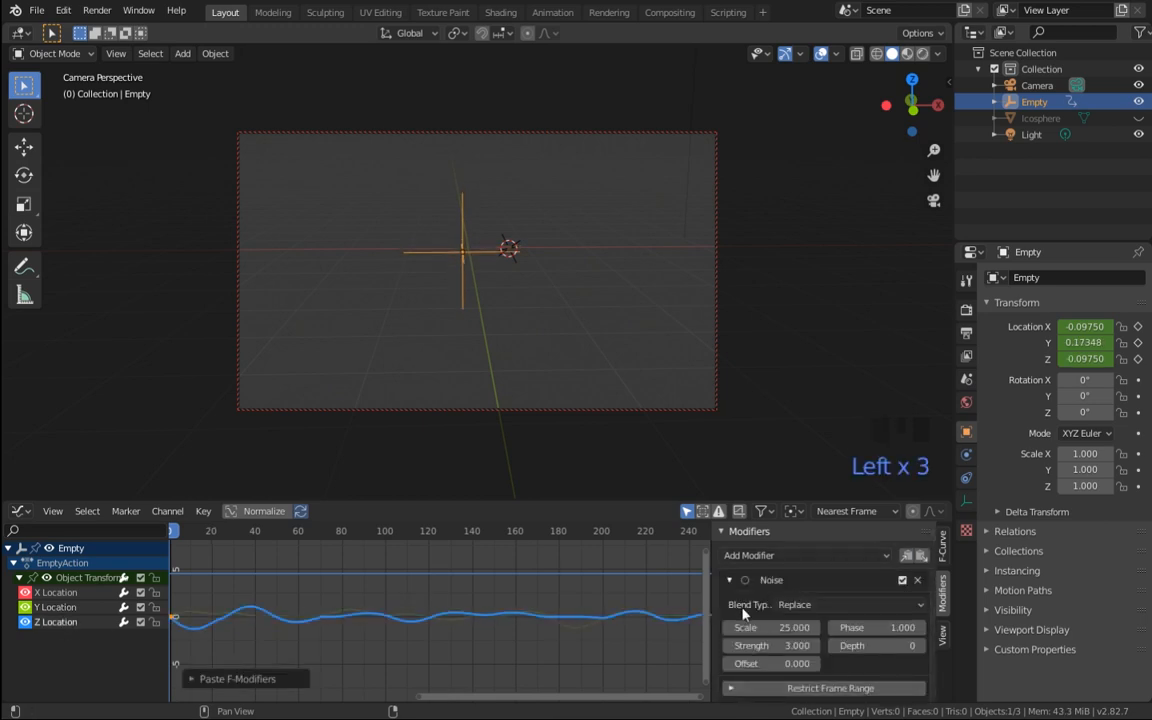
left_click_drag(843, 627, 912, 627)
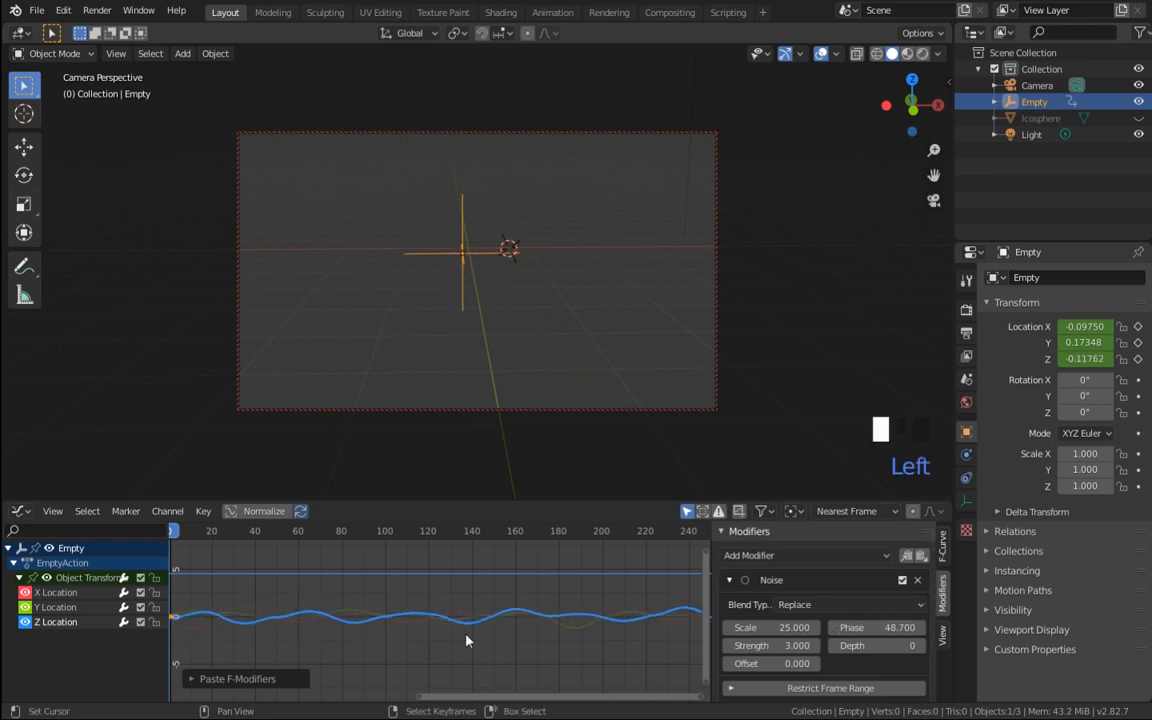
left_click_drag(178, 537, 497, 577)
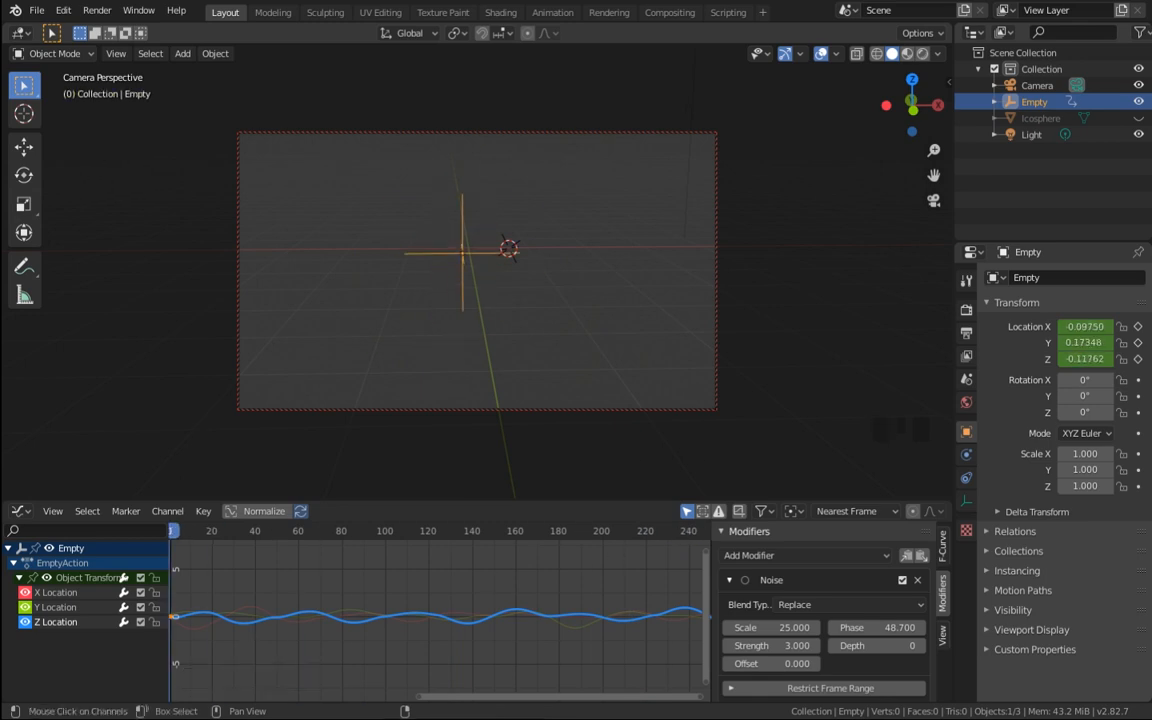
Step: Change the Graph Editor back to a Timeline and reduce its height to enlarge the 3D viewport
left_click(11, 548)
left_click(20, 511)
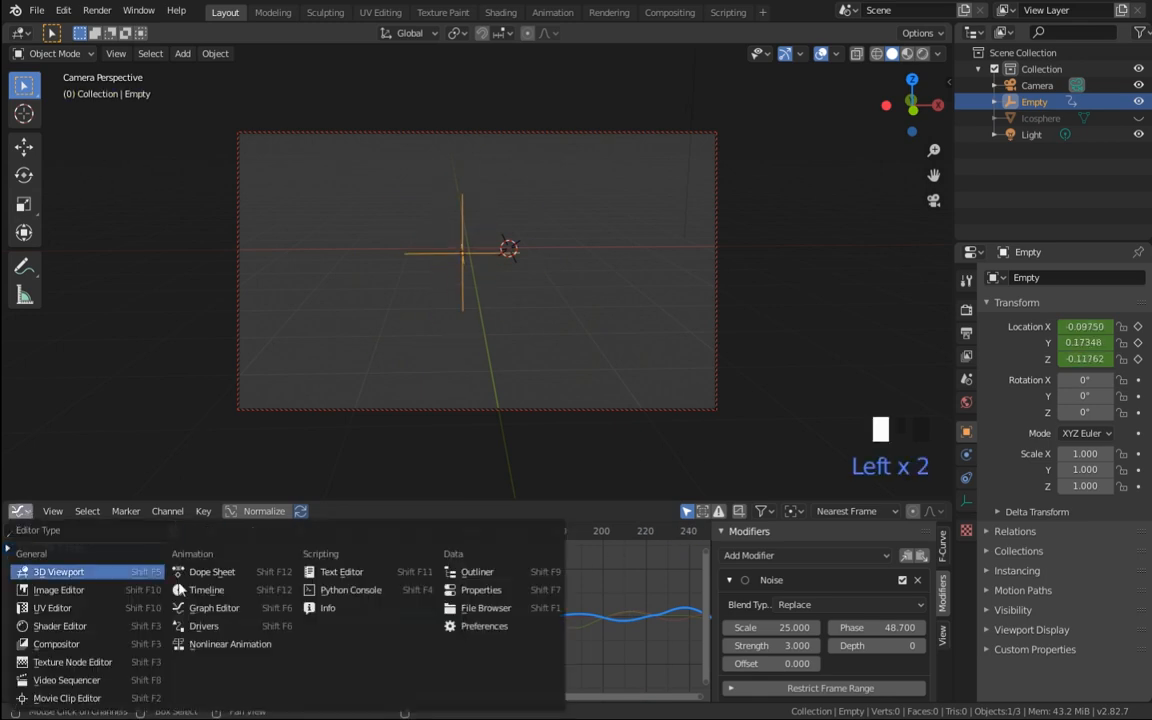
left_click(265, 591)
left_click_drag(272, 500, 270, 628)
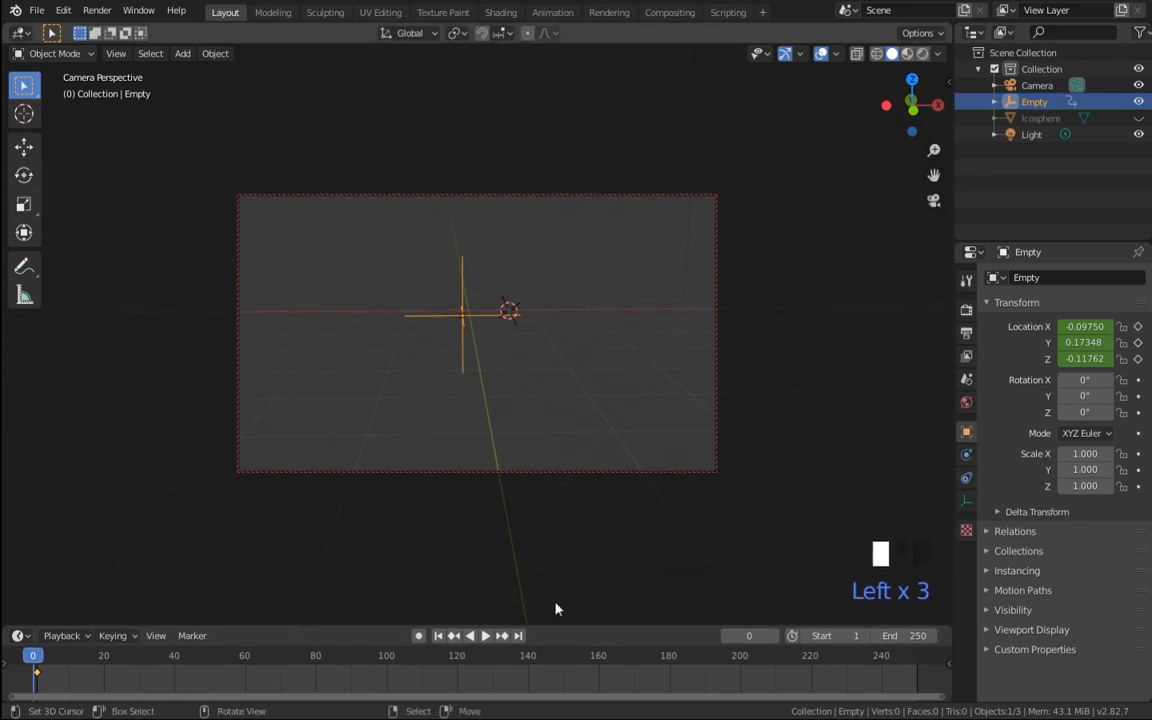
Step: Unhide the icosphere and add a new vertex group to it
left_click(1138, 118)
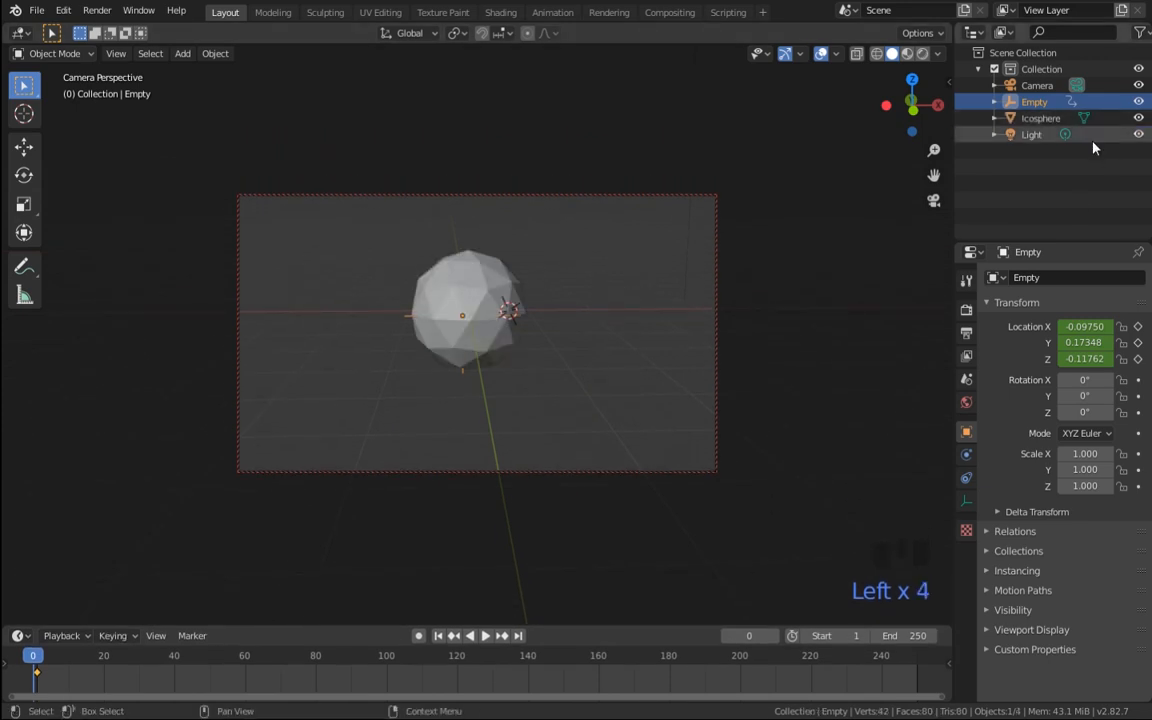
right_click(490, 293)
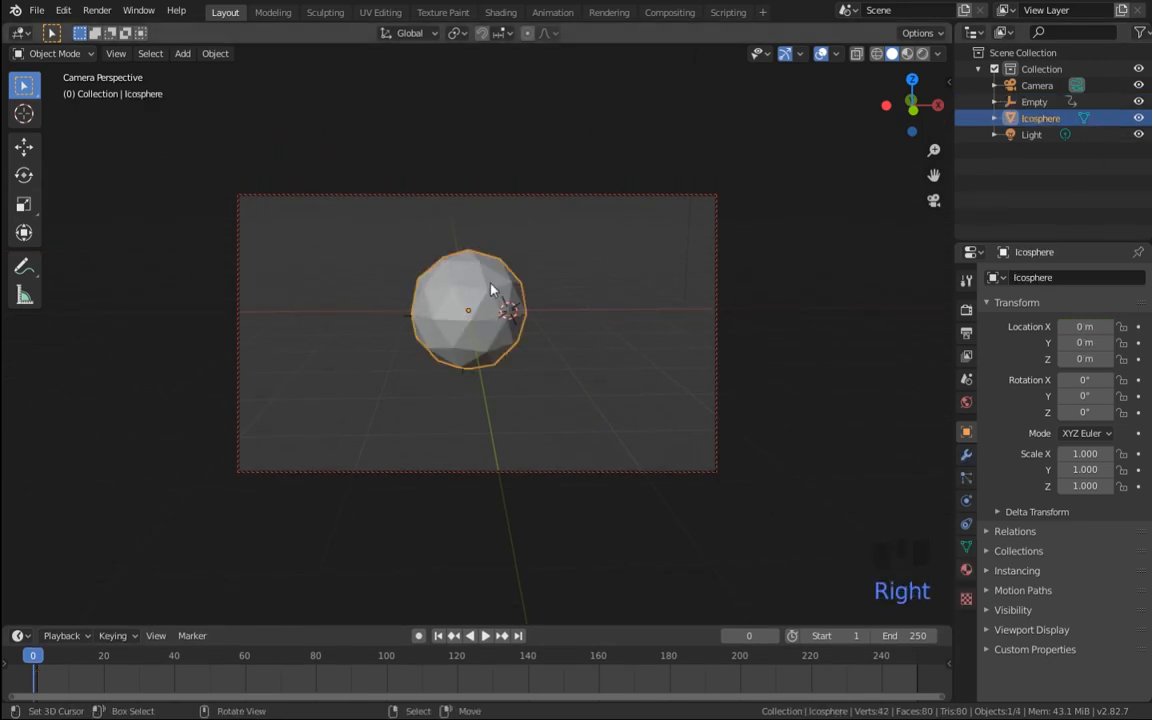
left_click(966, 456)
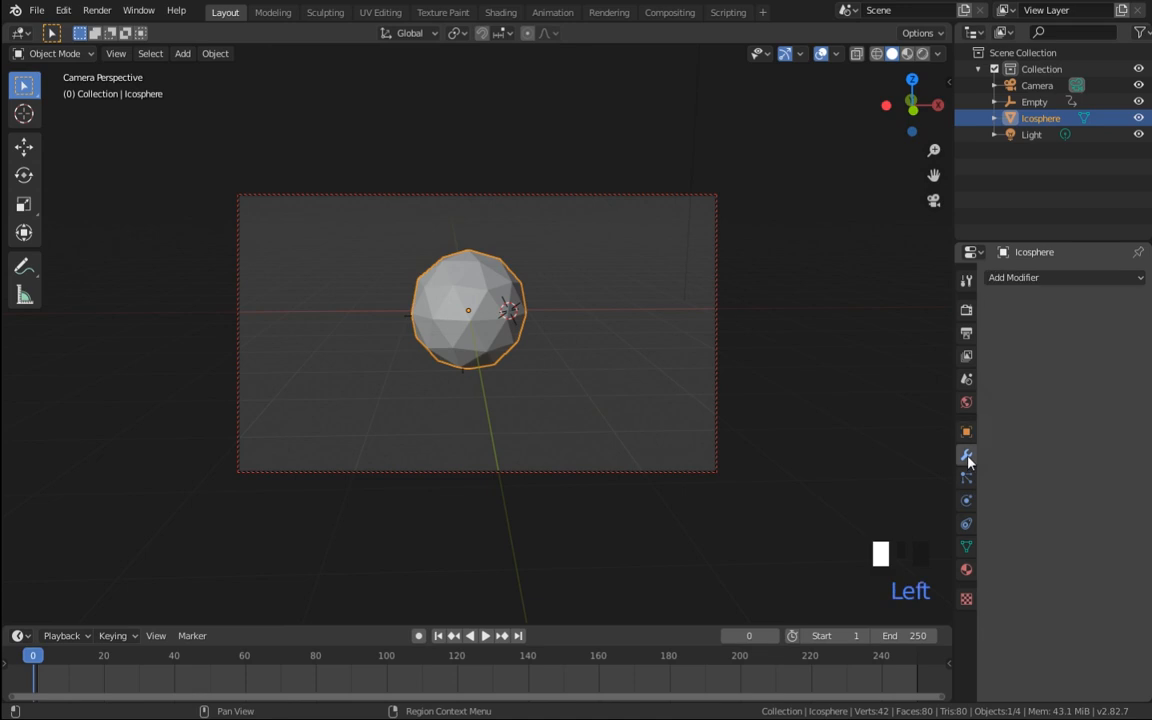
left_click(966, 549)
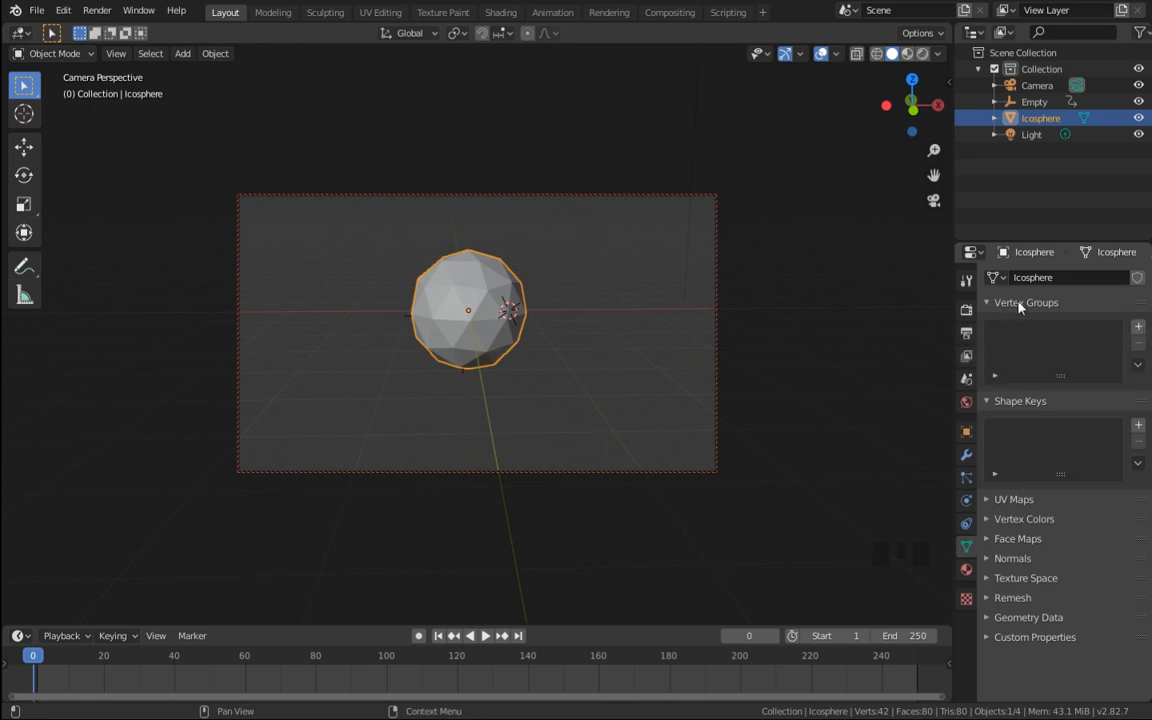
left_click(1139, 328)
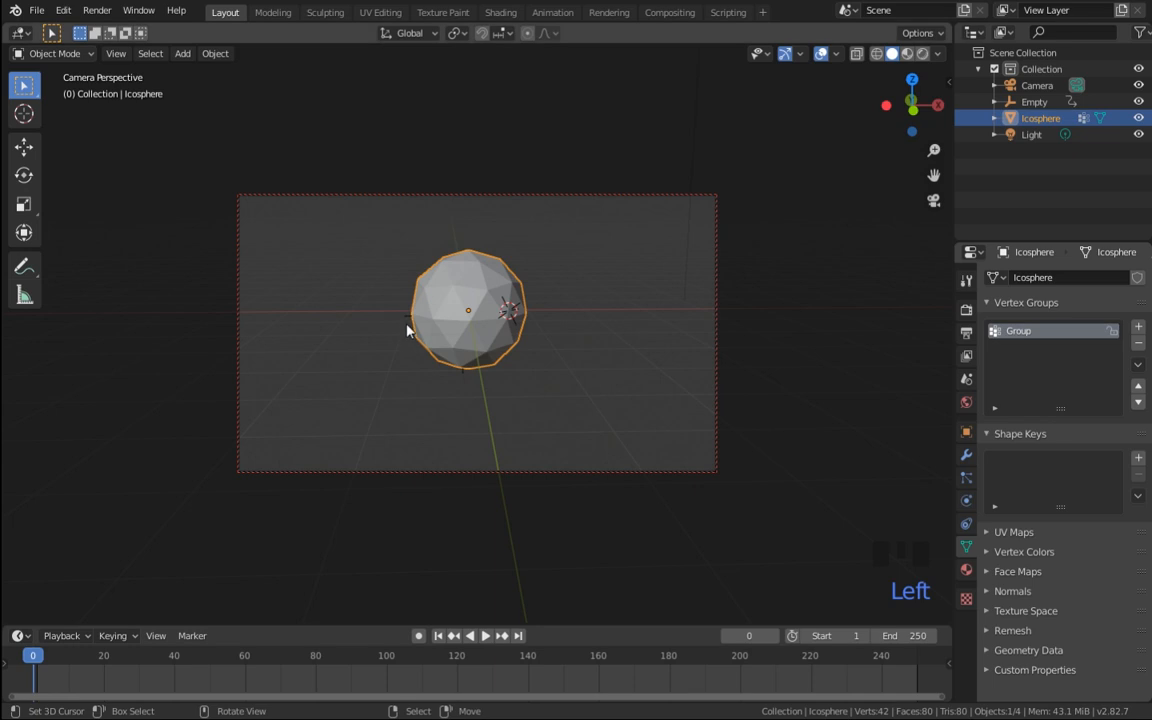
Step: Assign all of the icosphere's vertices to the vertex group in Edit Mode, then return to Object Mode
left_click(52, 53)
left_click(54, 88)
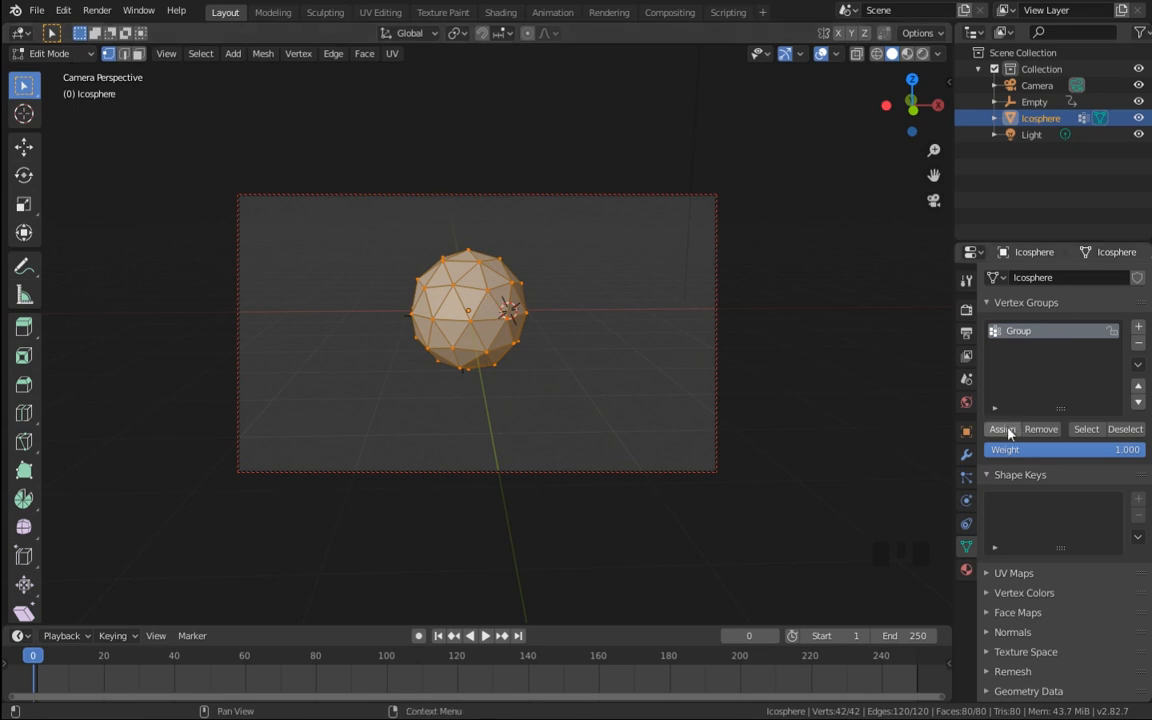
key("a")
key("a")
key("a")
key("a")
left_click(1001, 431)
left_click(51, 52)
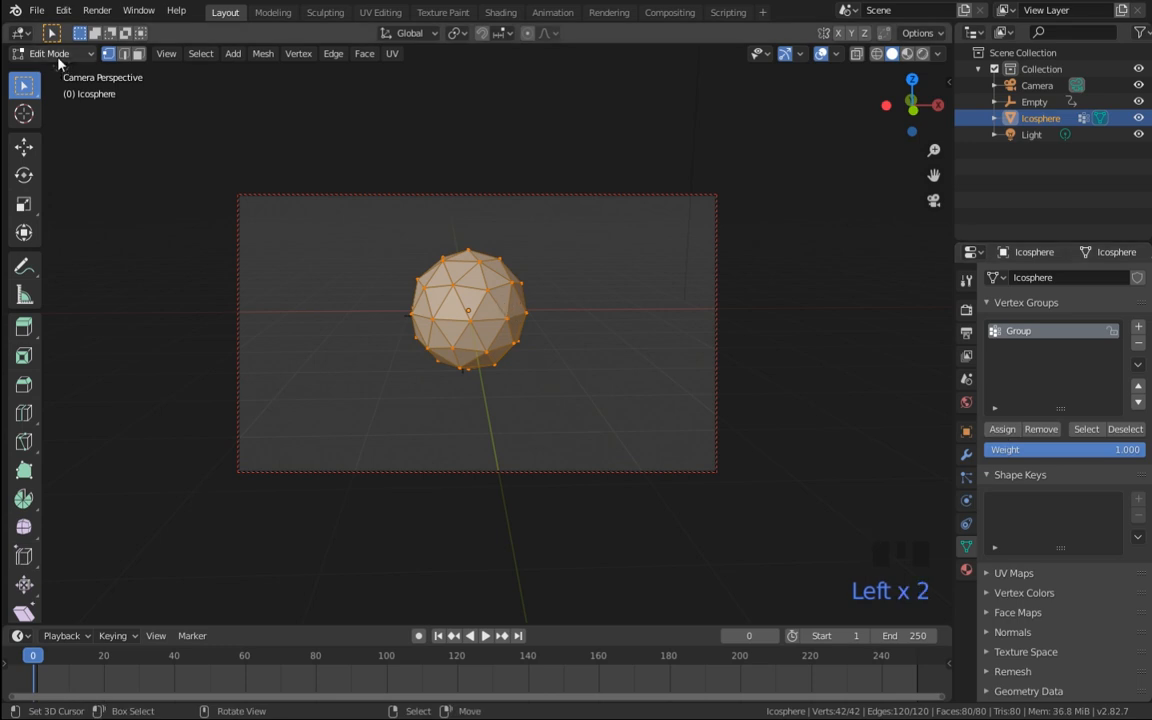
left_click(45, 69)
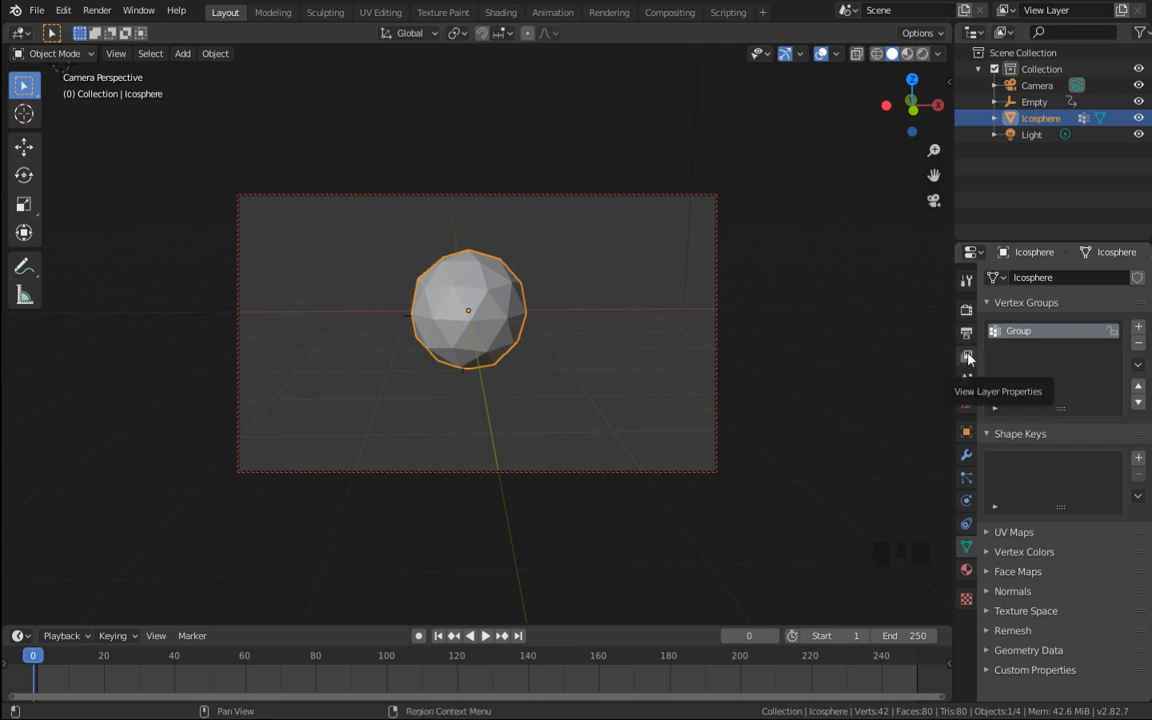
Step: Add a Displace modifier to the icosphere with Group as its vertex group and a midlevel of 0
left_click(966, 455)
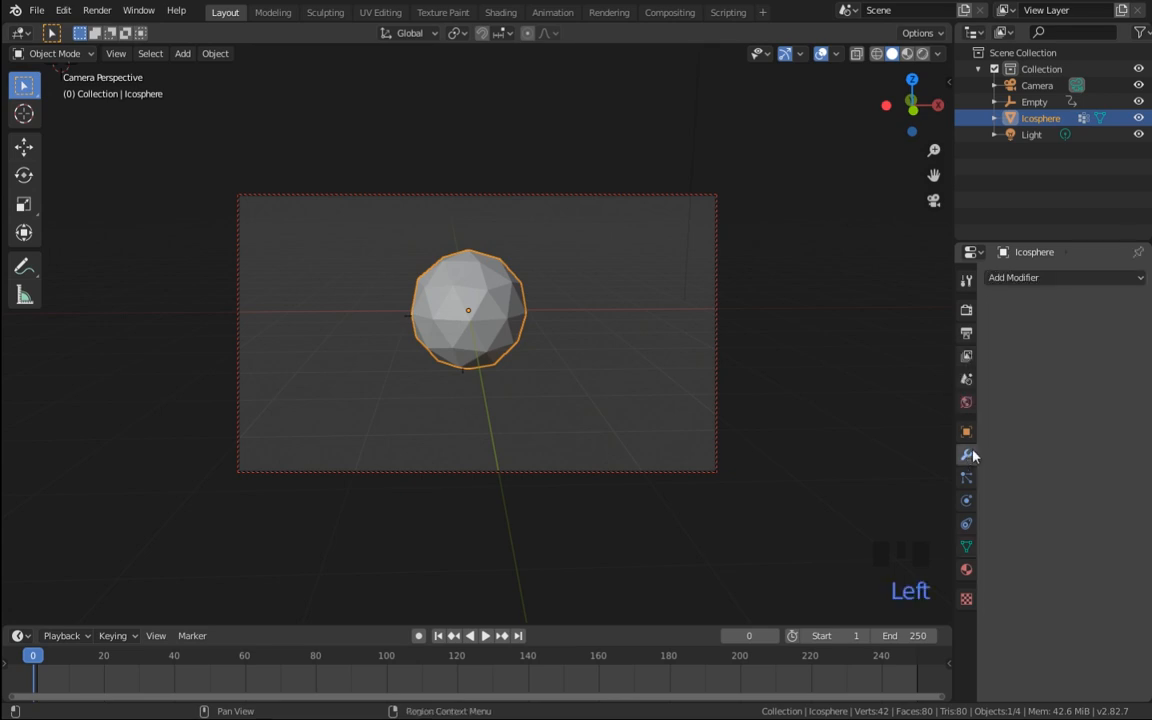
left_click(1039, 281)
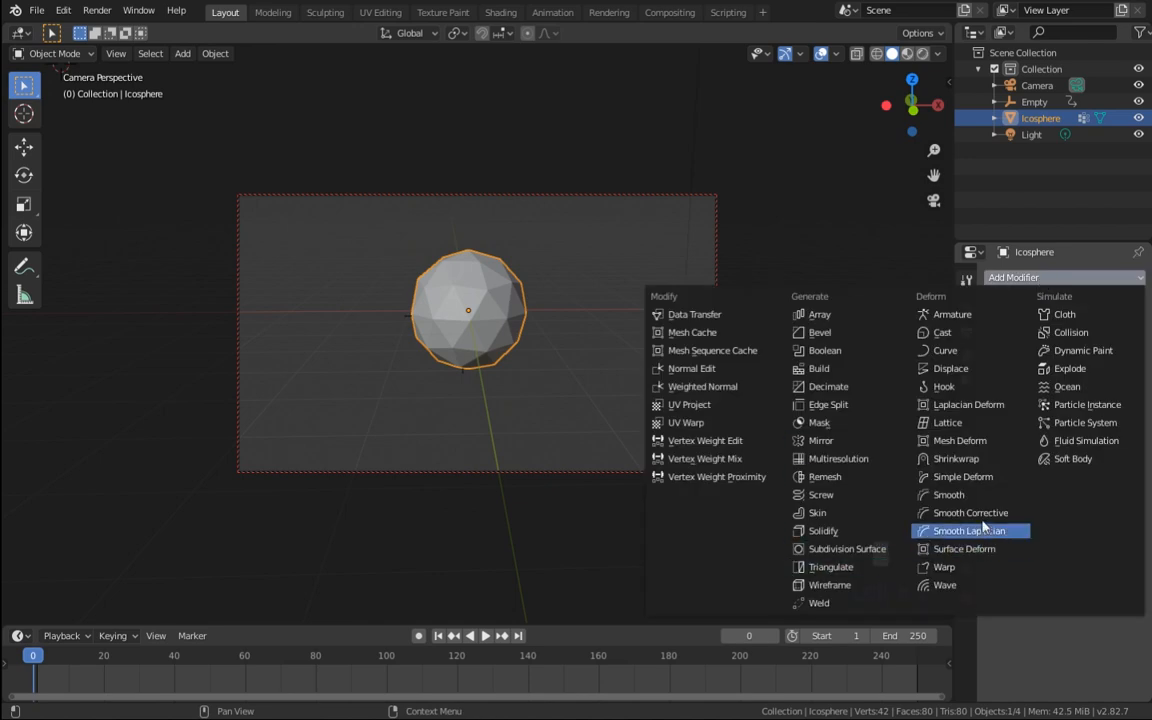
left_click(978, 369)
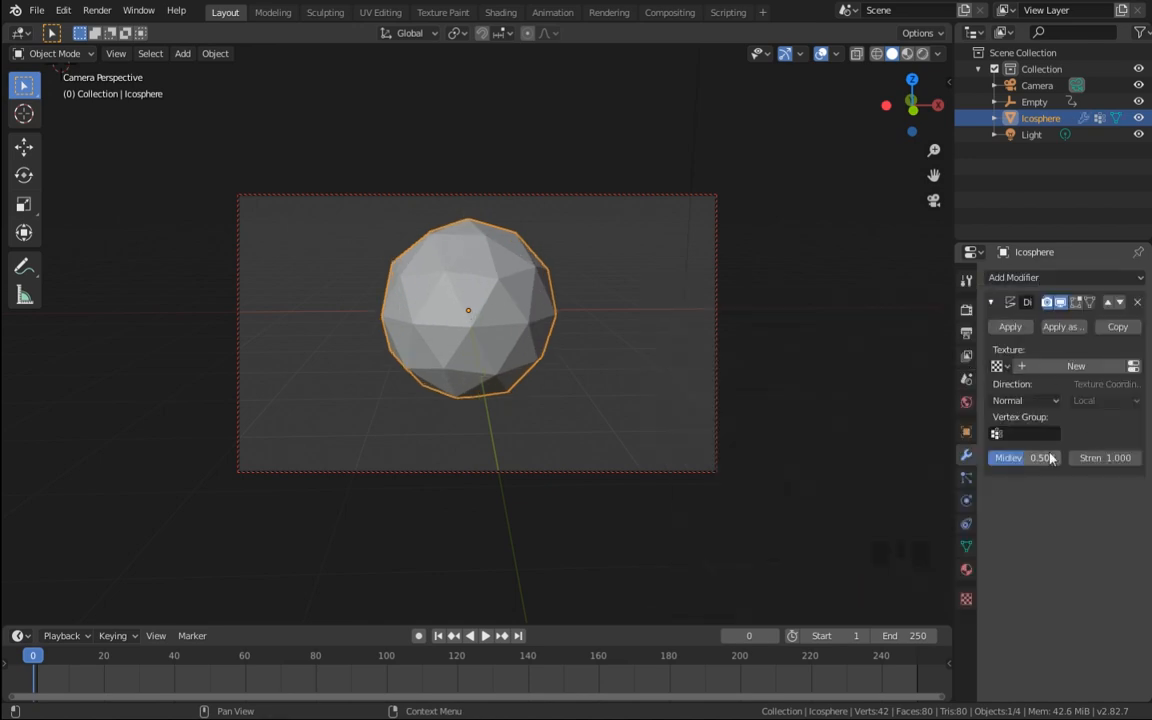
left_click(1035, 440)
left_click(1005, 411)
left_click_drag(1022, 461, 982, 460)
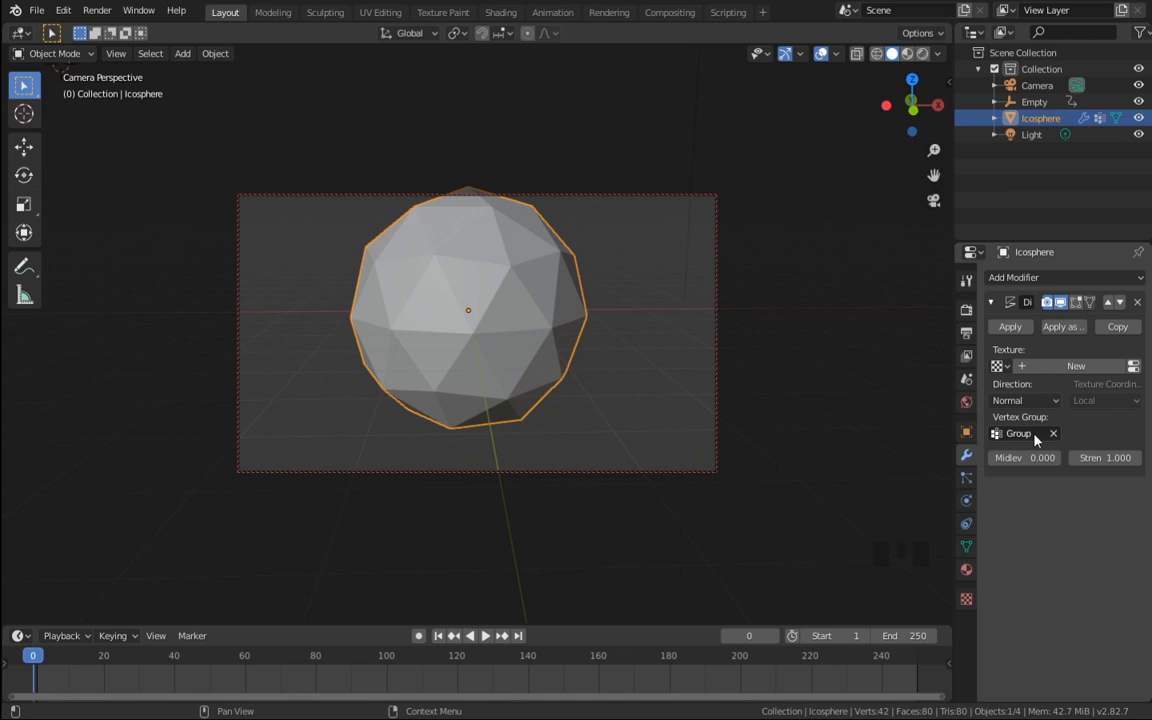
Step: Add a Vertex Weight Proximity modifier to the icosphere and move it above the Displace modifier
left_click(1057, 281)
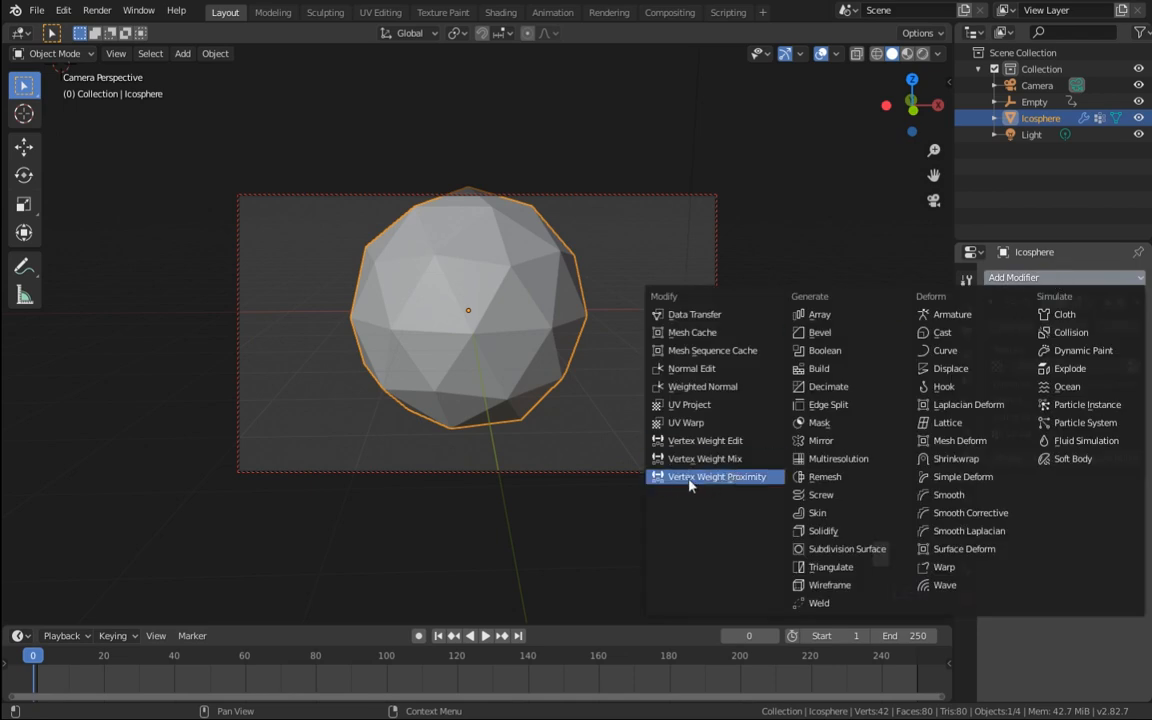
left_click(752, 484)
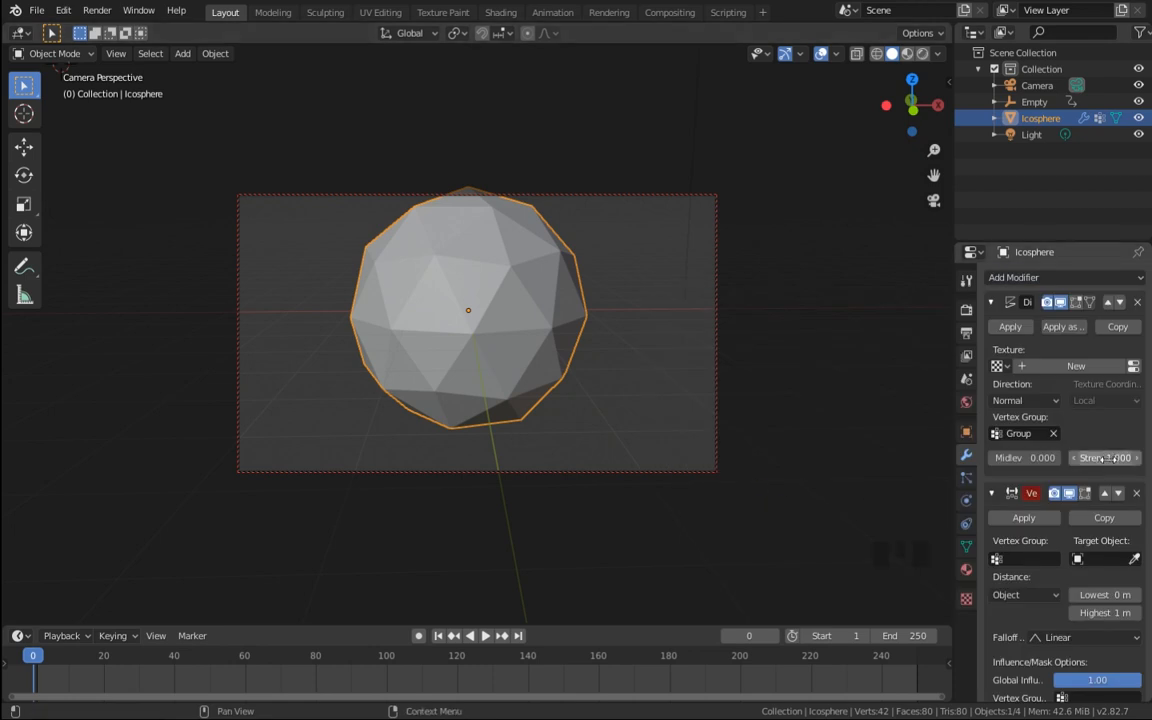
left_click(1105, 494)
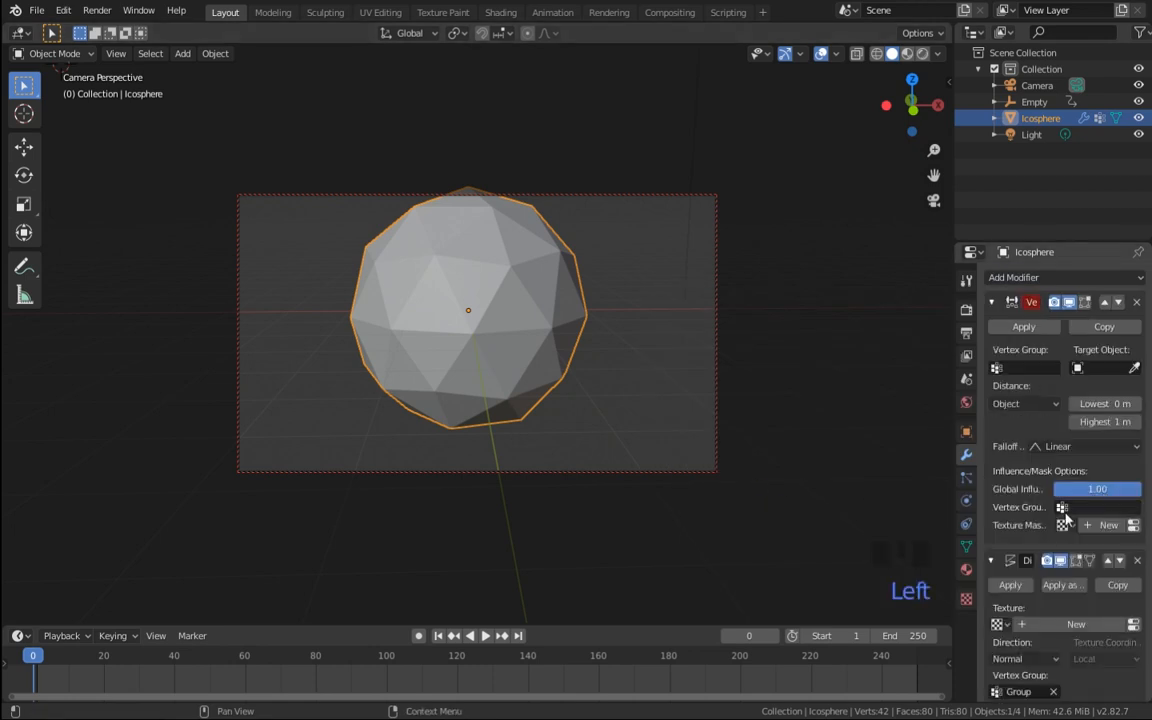
Step: Collapse both modifiers and widen the modifier settings area so their full names fit
left_click(991, 302)
left_click(991, 331)
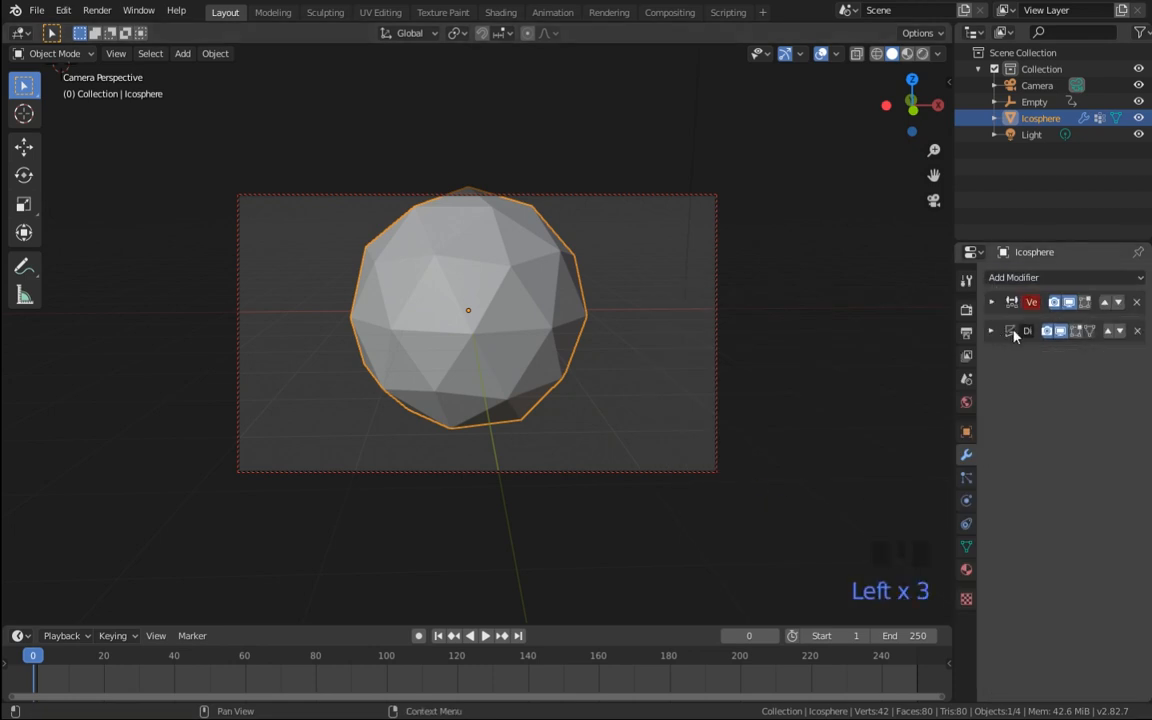
left_click_drag(955, 340, 793, 343)
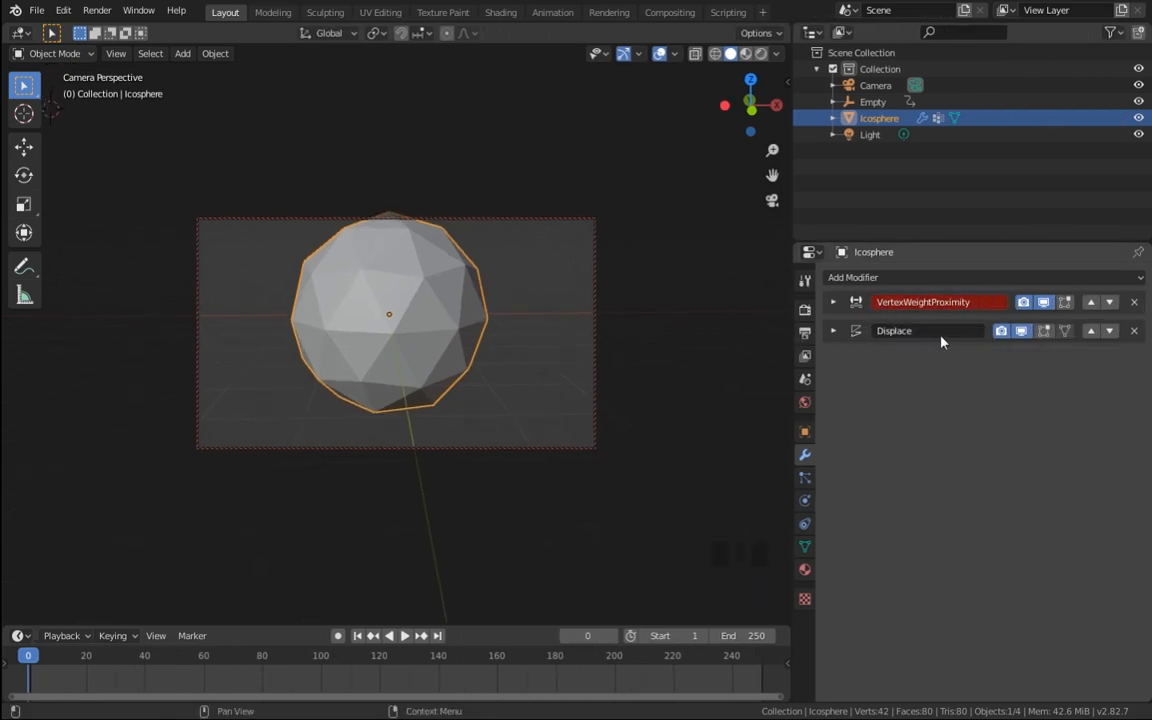
Step: Set the Vertex Weight Proximity modifier's vertex group to Group and its target object to Empty
left_click(833, 302)
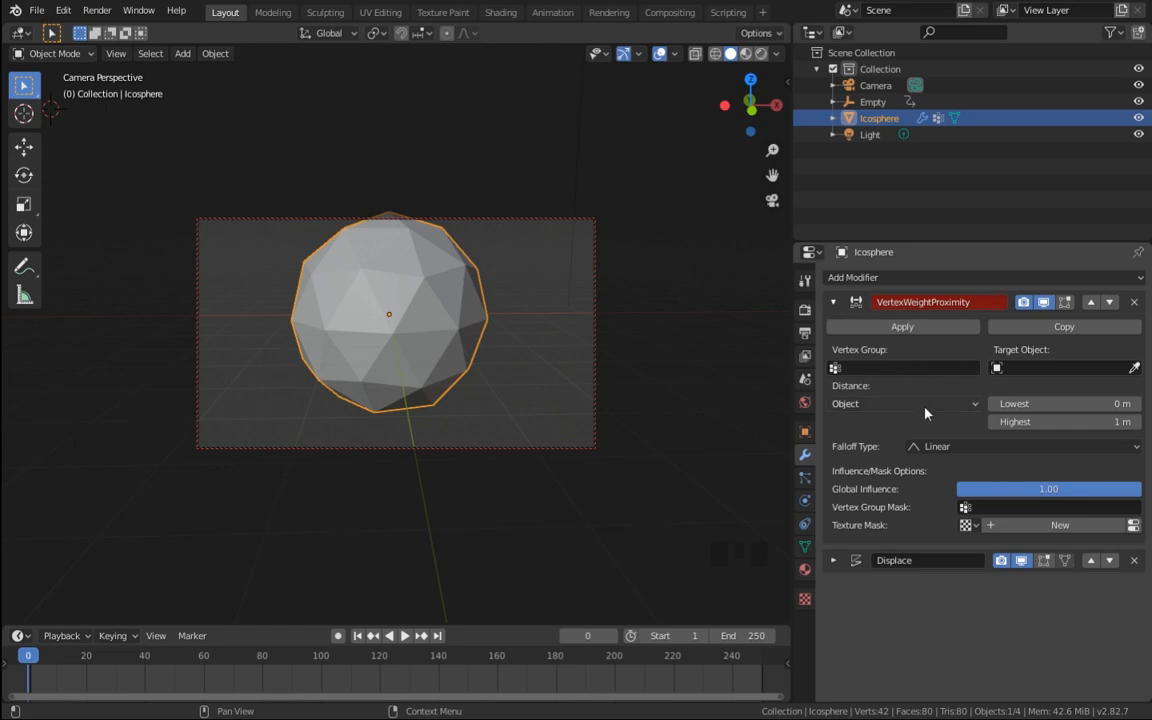
left_click(876, 369)
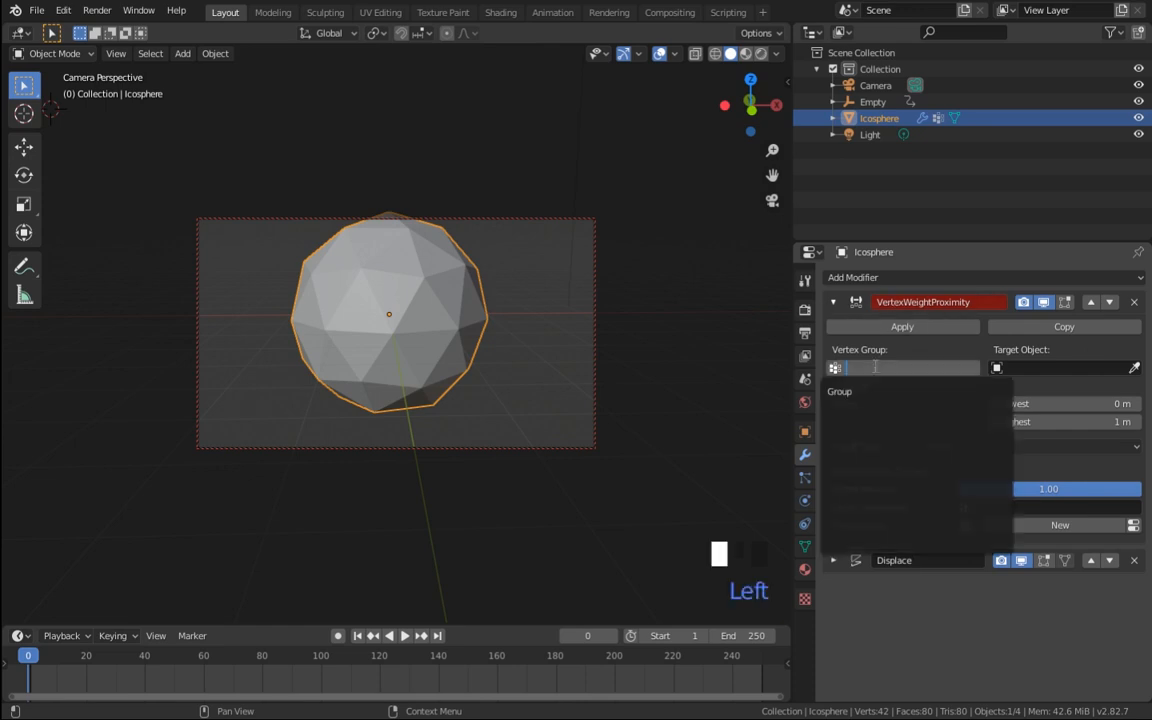
left_click(872, 394)
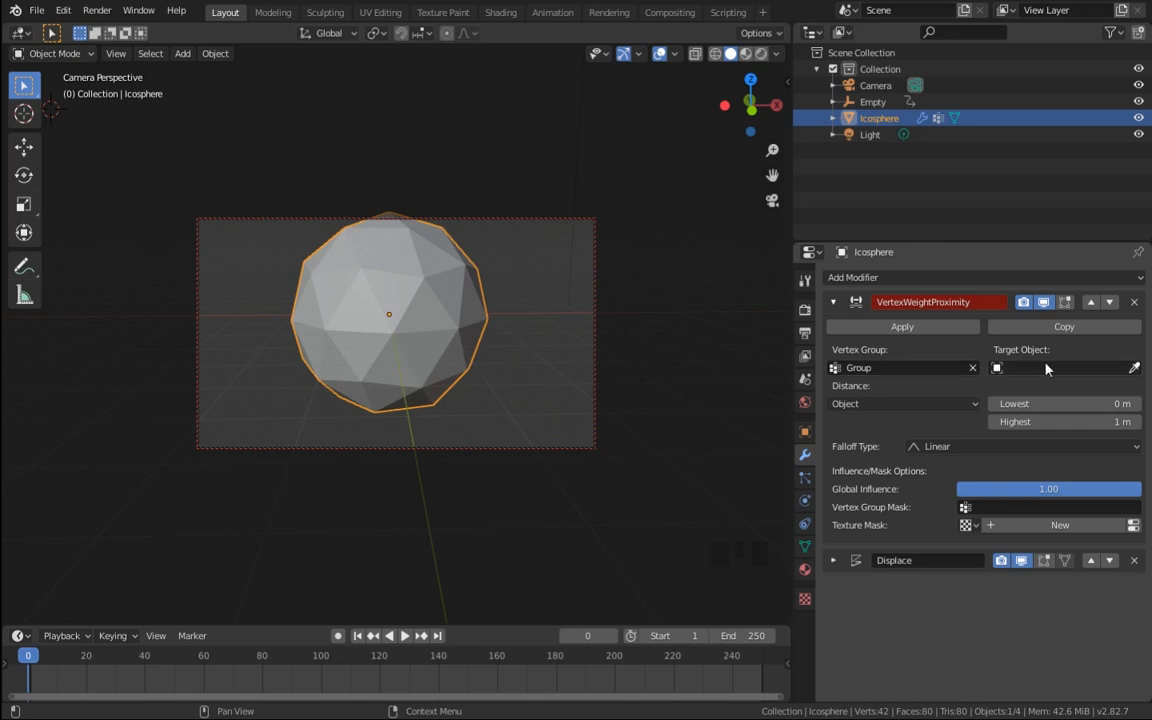
left_click(1000, 368)
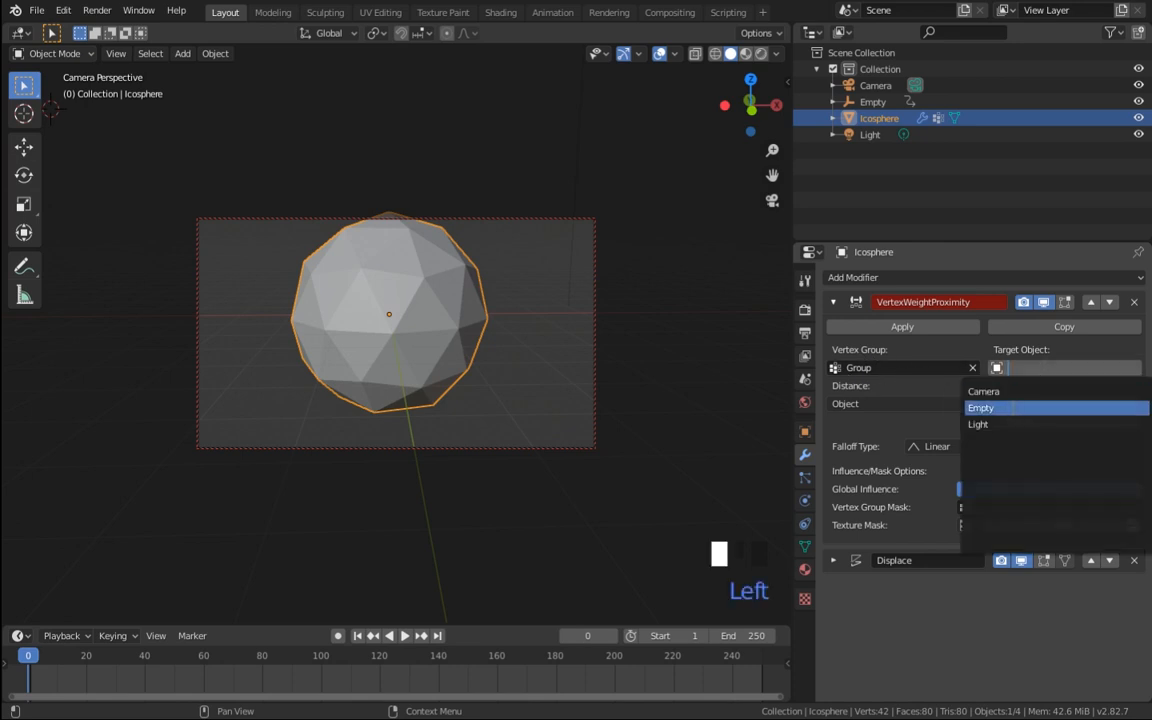
left_click(1007, 410)
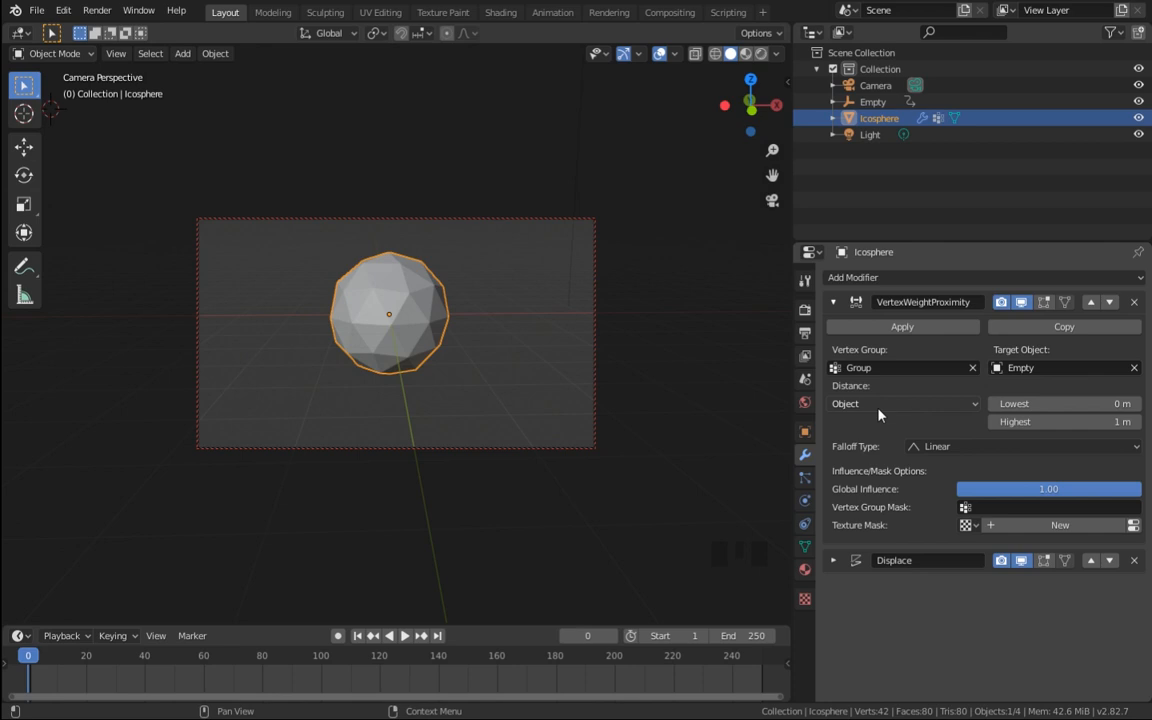
Step: Set the Vertex Weight Proximity modifier's highest distance to 0 m and its lowest distance to 1 m
left_click(1013, 404)
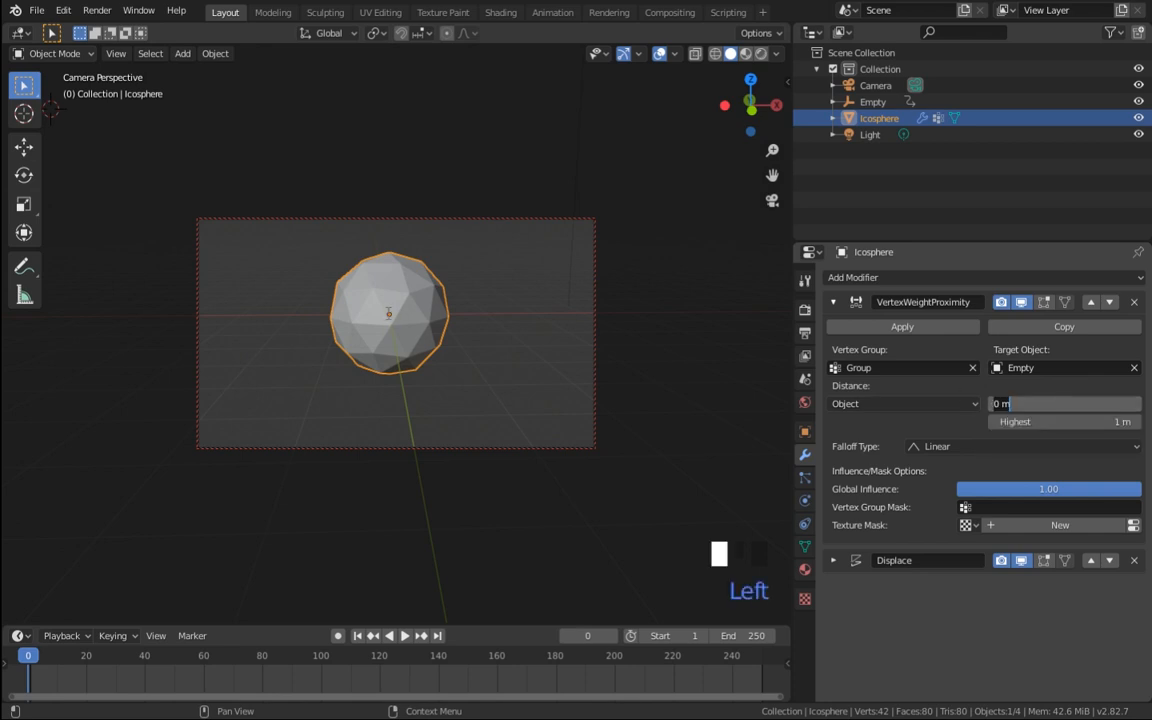
left_click(1054, 424)
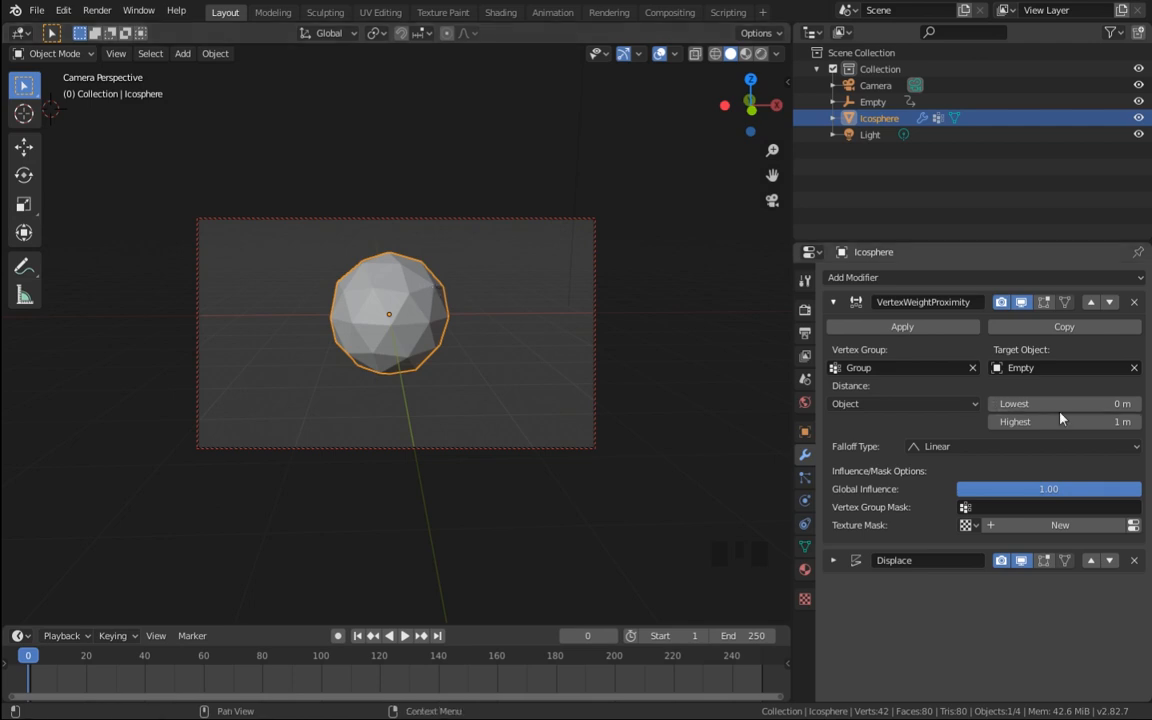
left_click(1085, 421)
key("Left")
type("0")
key("Return")
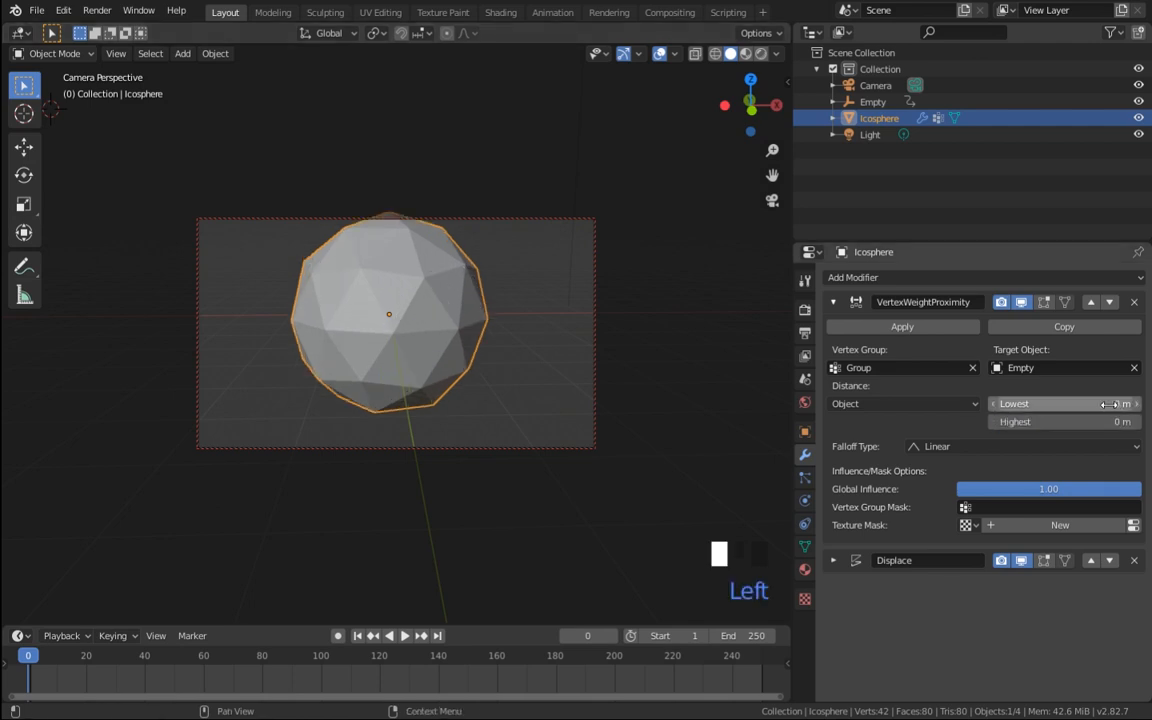
left_click(1105, 405)
type("1")
key("Return")
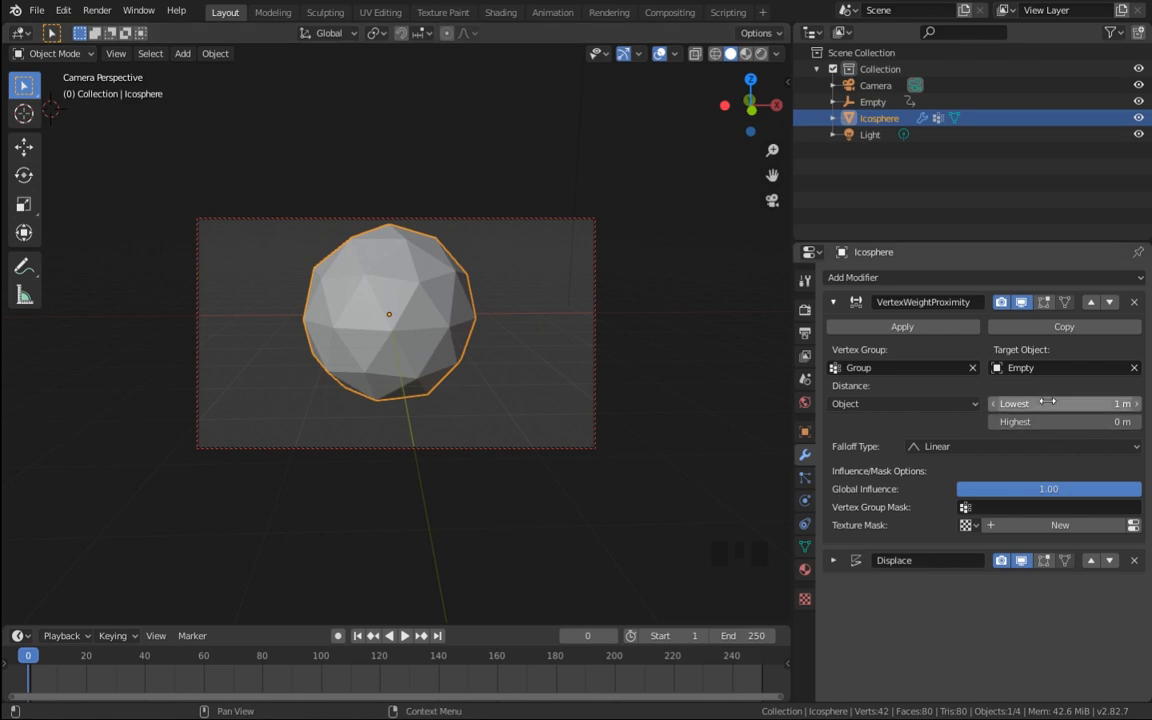
Step: Adjust the proximity range to 0.6 m lowest and 0.5 m highest, and switch the distance mode to Geometry
left_click_drag(1047, 402, 1086, 421)
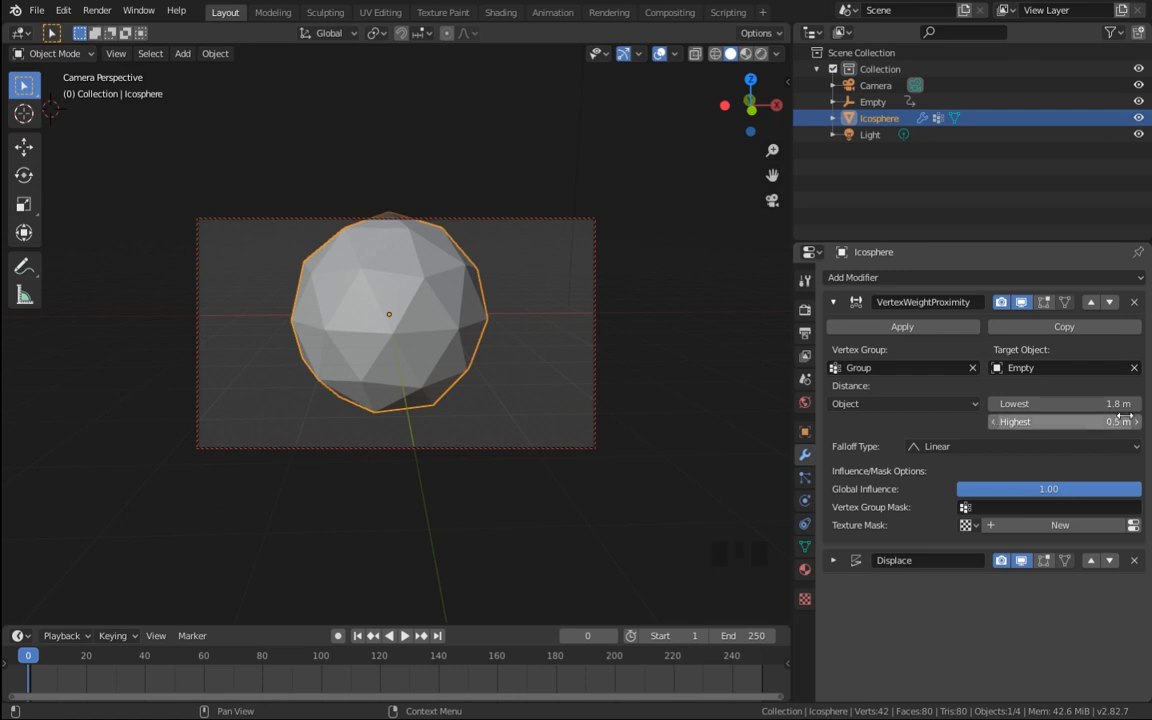
left_click_drag(1081, 403, 990, 403)
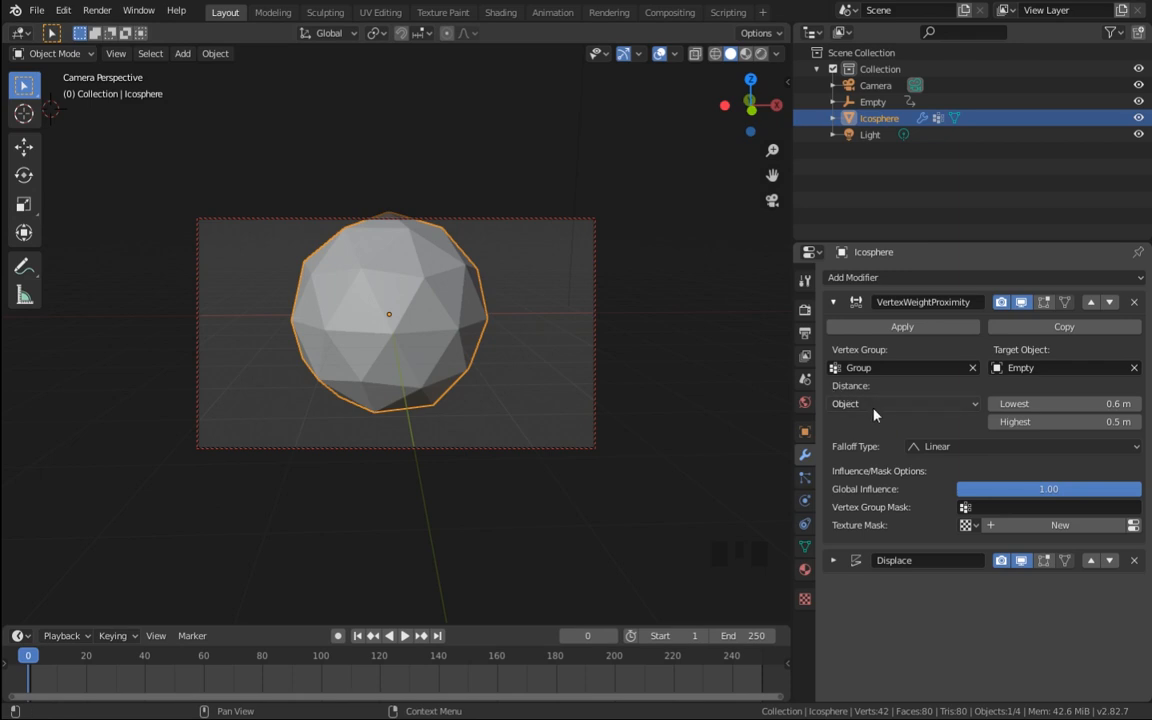
left_click(845, 403)
left_click(866, 440)
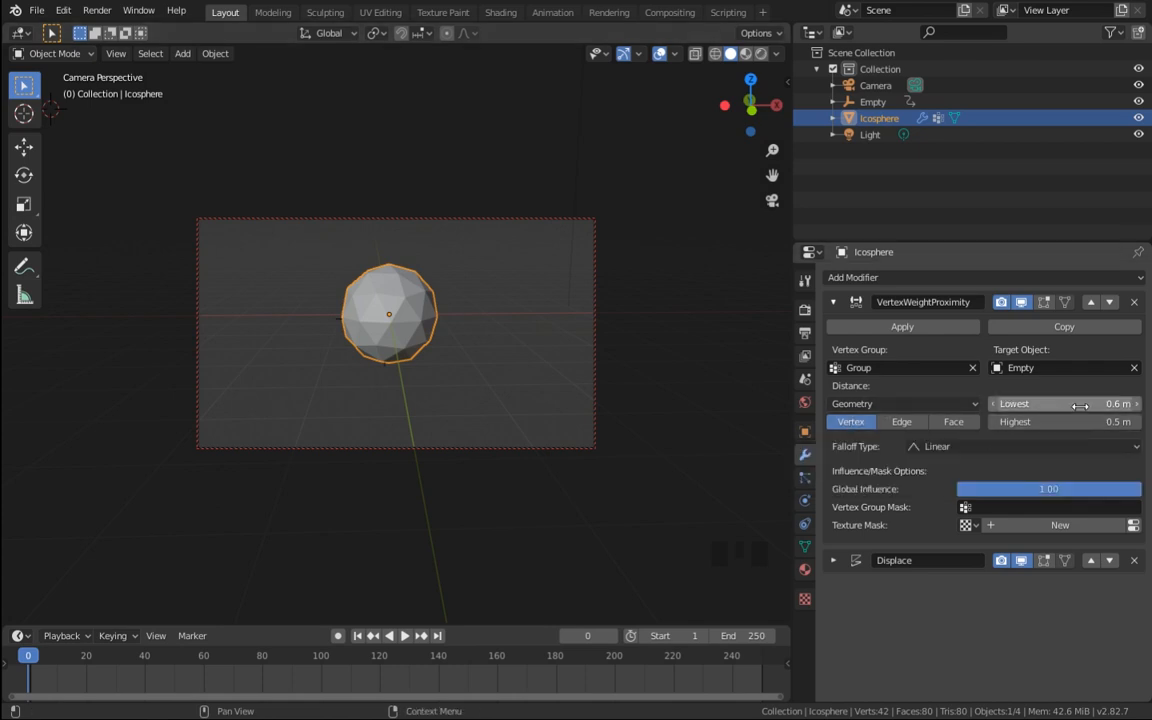
Step: Fine-tune the Vertex Weight Proximity modifier's lowest distance to 1.1 m
left_click_drag(1053, 403, 1087, 403)
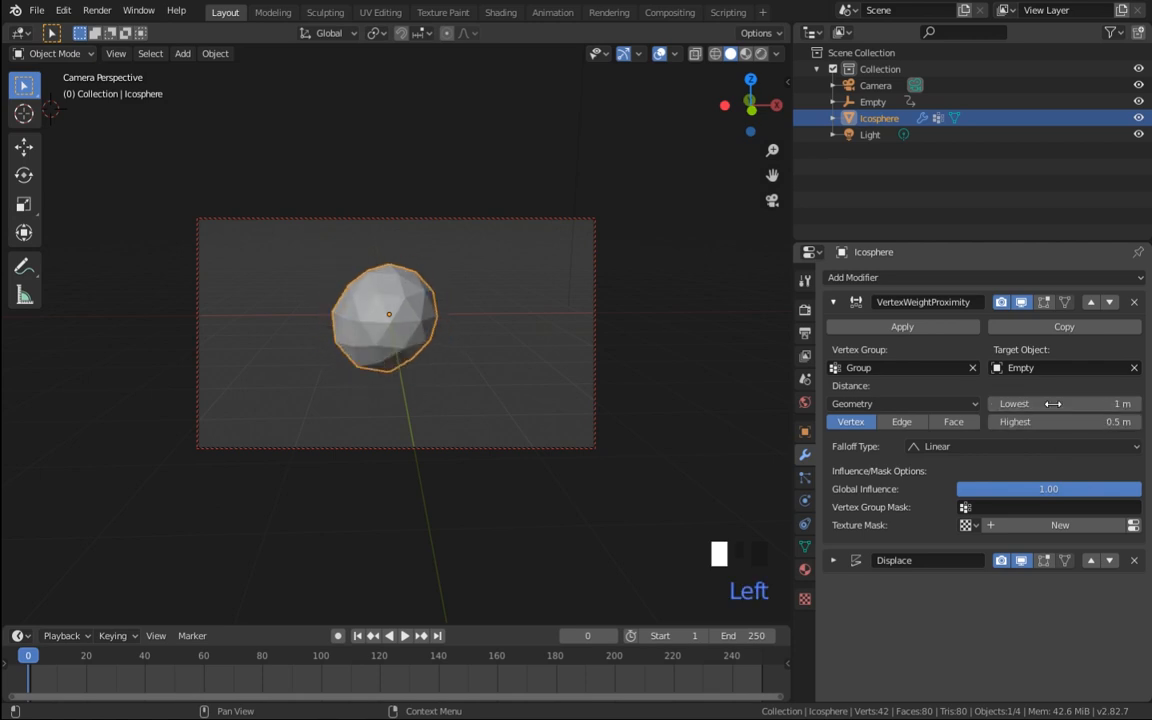
left_click(1137, 404)
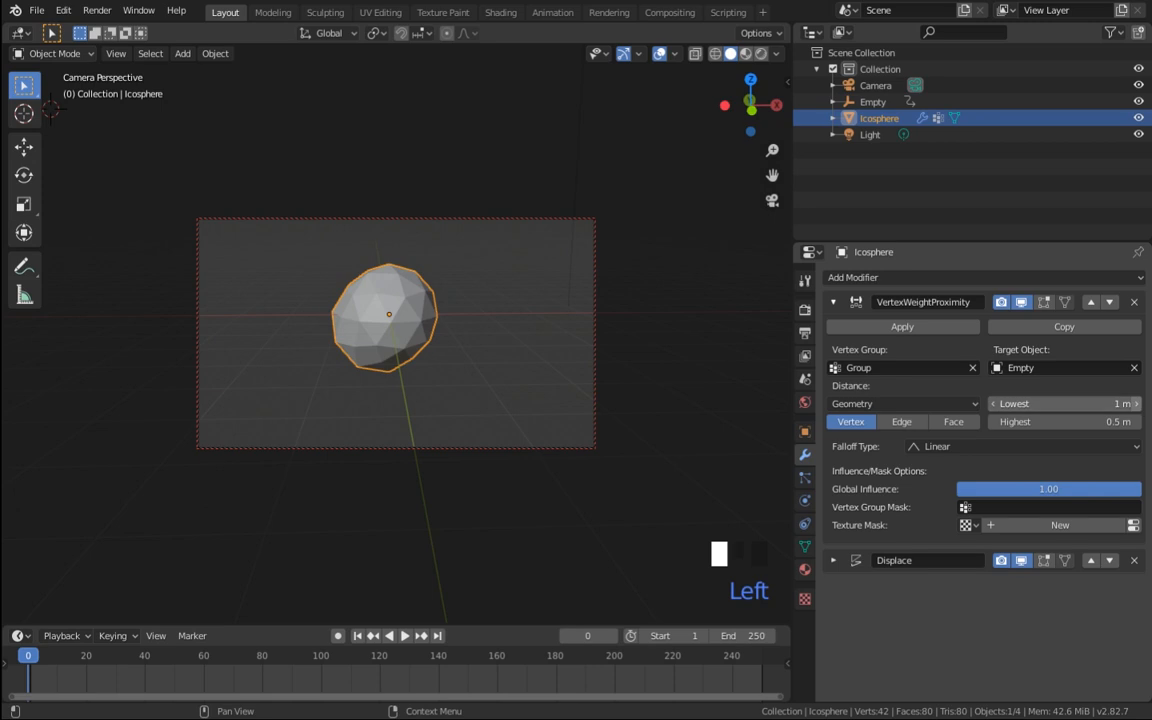
left_click(1137, 404)
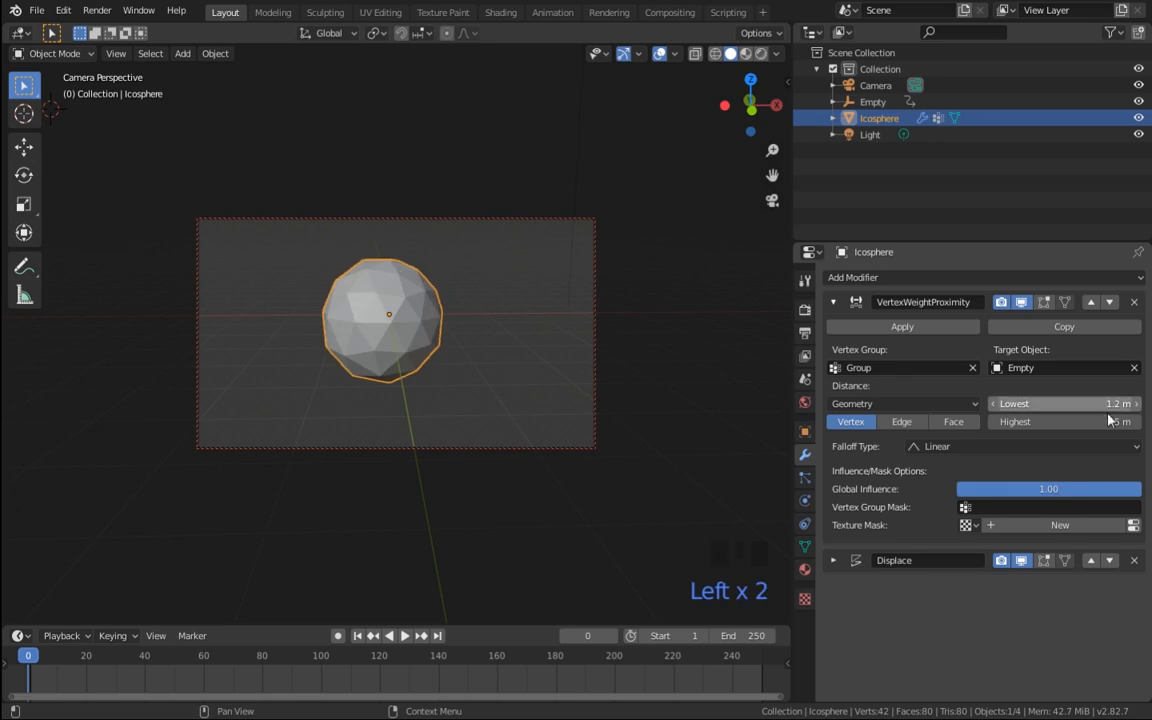
left_click(993, 404)
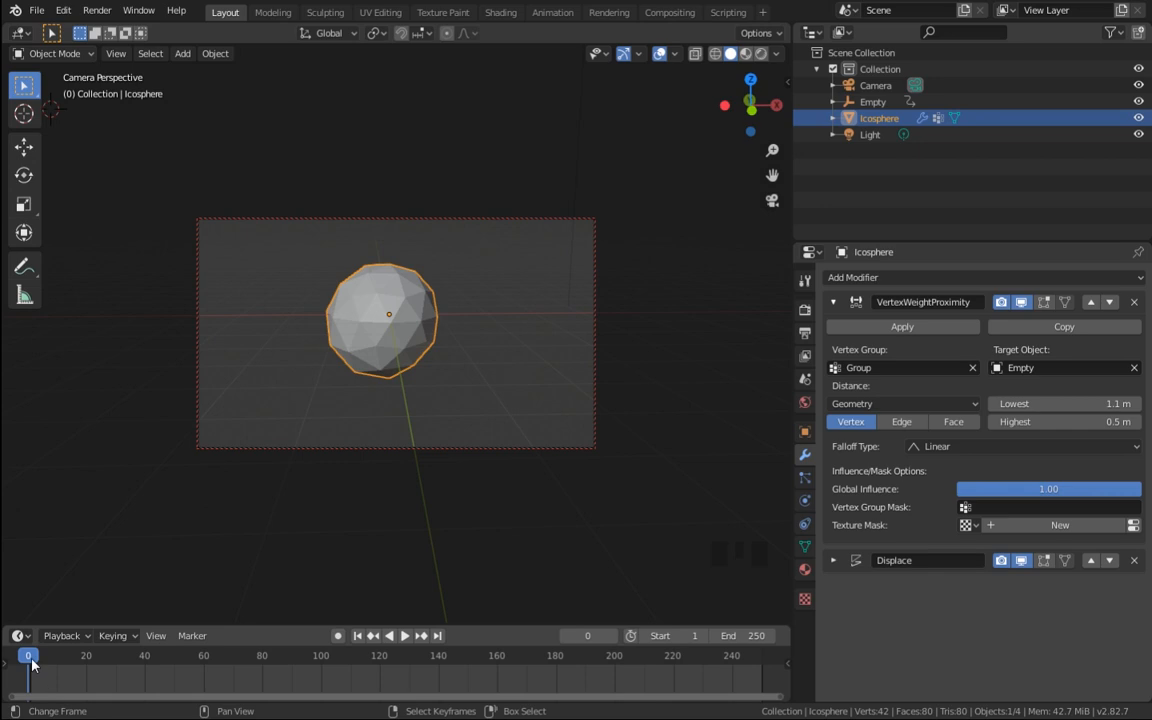
Step: Play the animation to check the icosphere's displacement, stop it and return to frame 1
key("space")
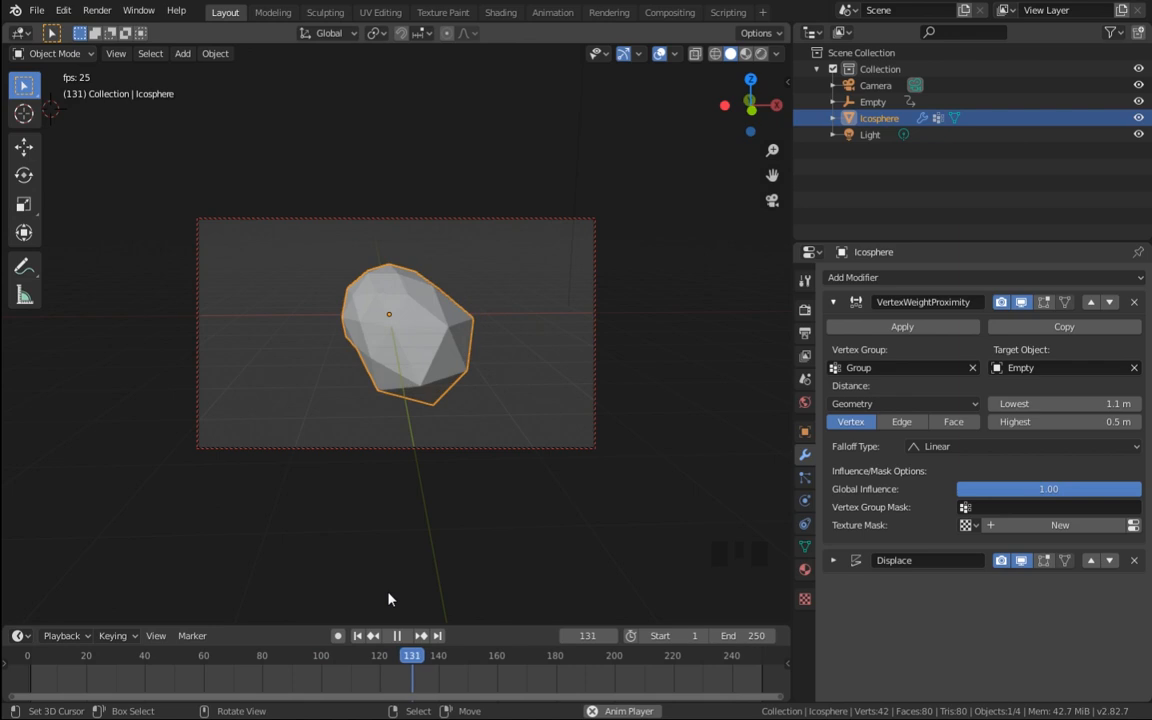
left_click(397, 635)
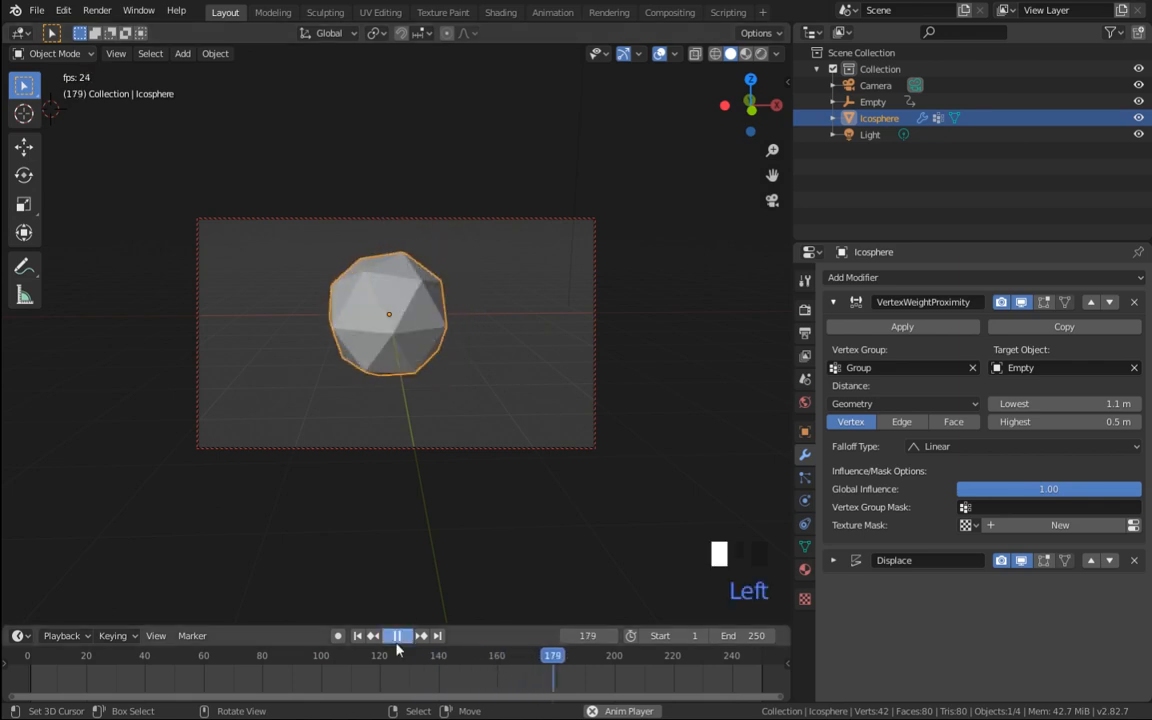
left_click(16, 660)
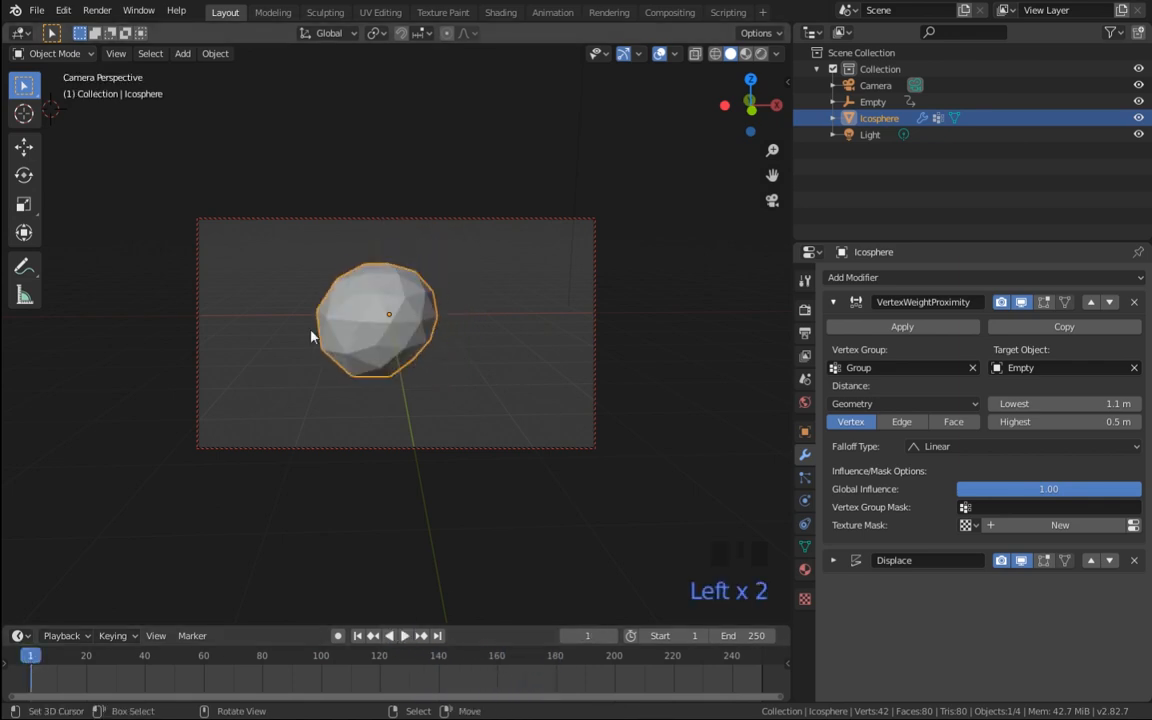
Step: Collapse the Vertex Weight Proximity modifier and review the Displace modifier's settings, leaving both collapsed
left_click(833, 301)
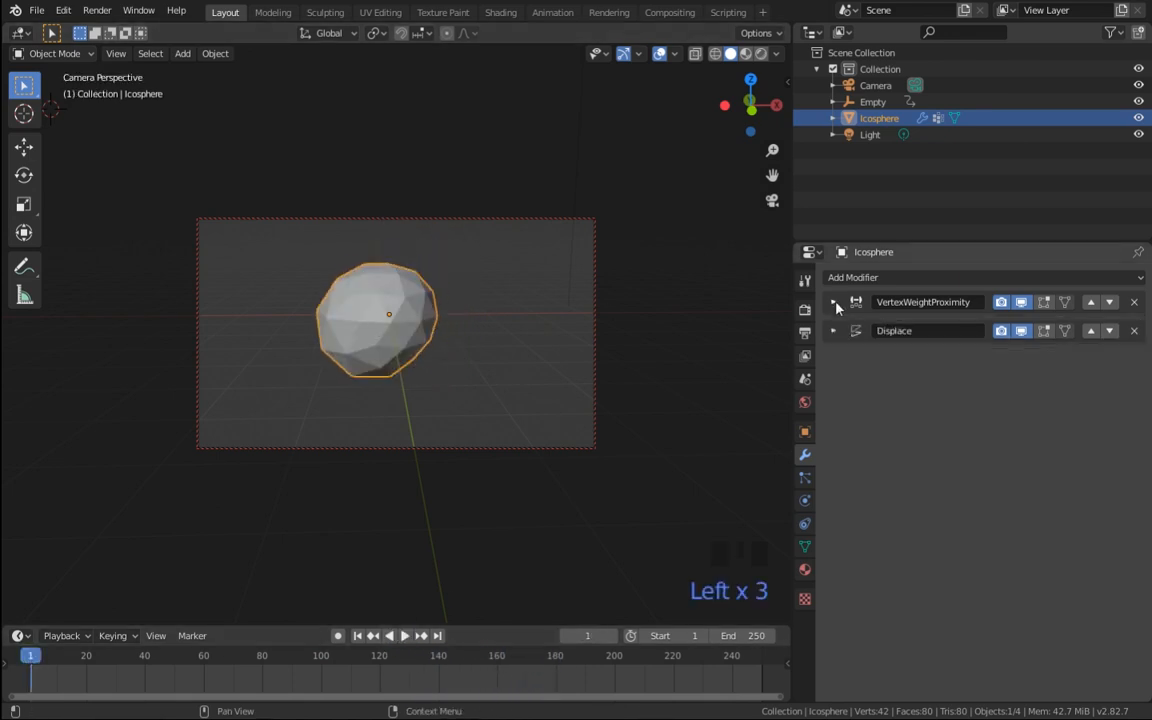
left_click(834, 331)
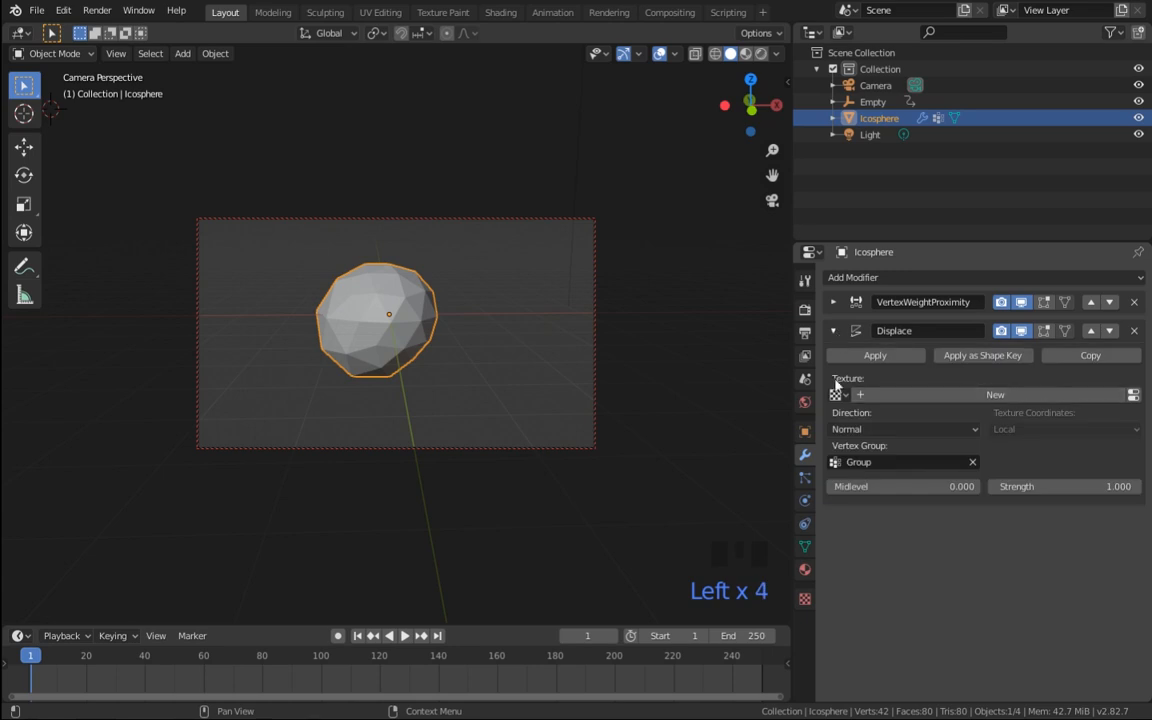
left_click(834, 332)
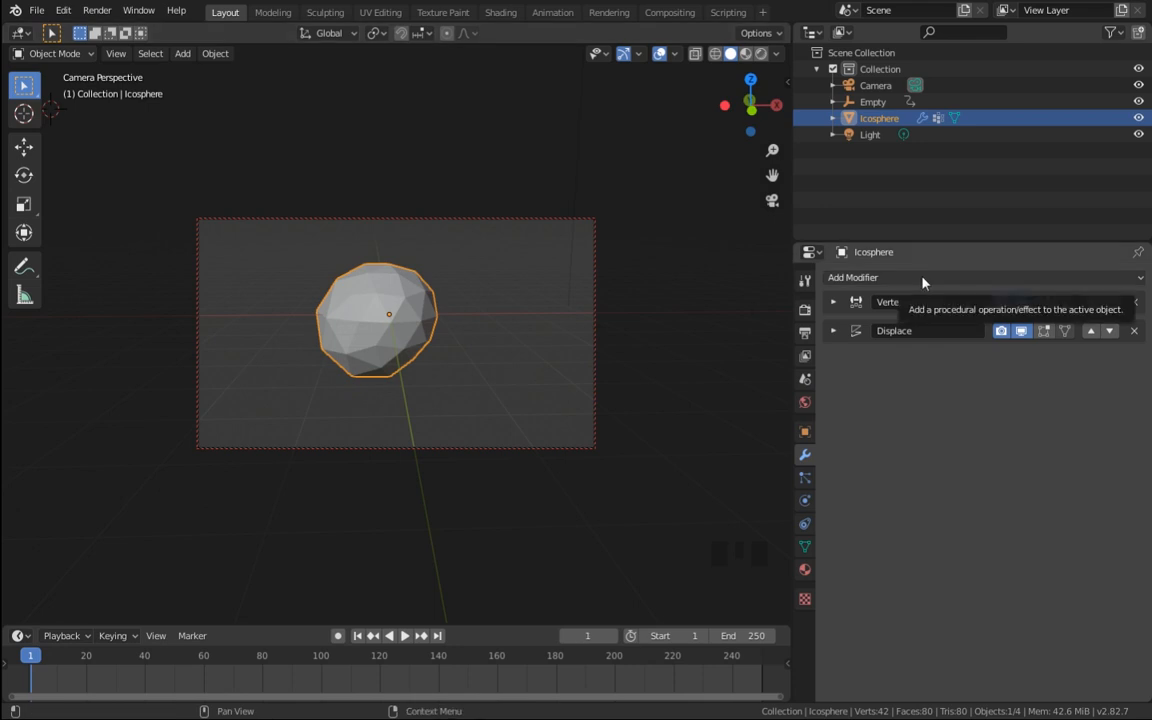
left_click(834, 331)
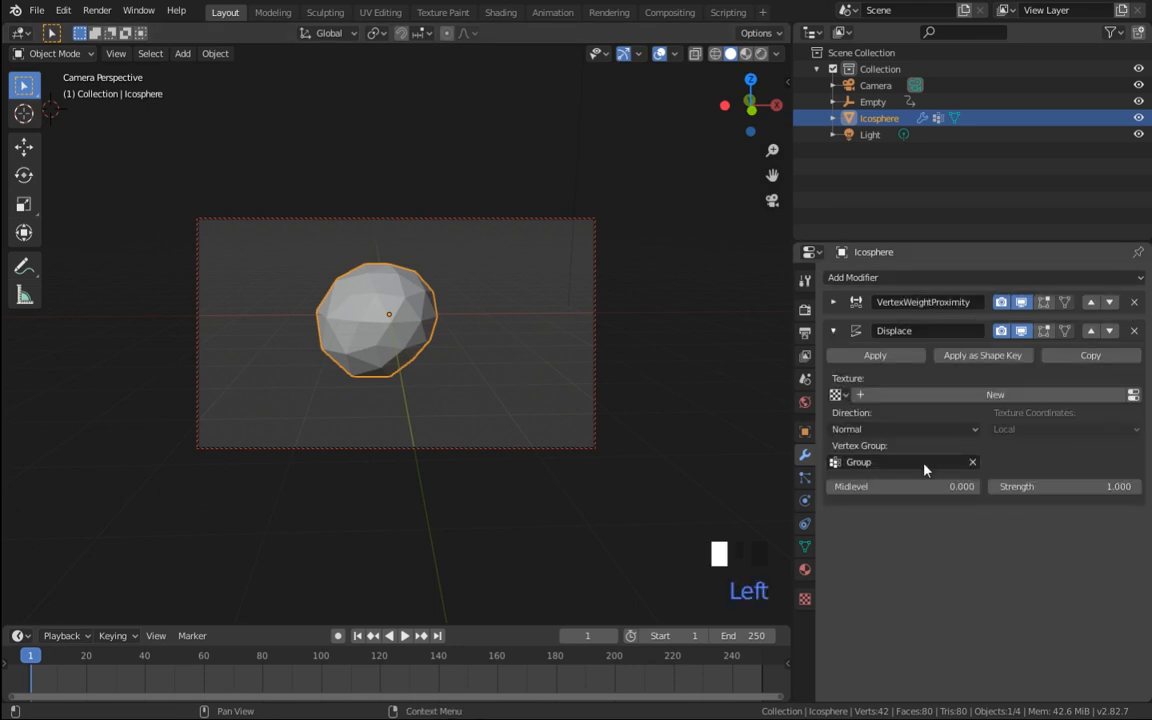
left_click(834, 331)
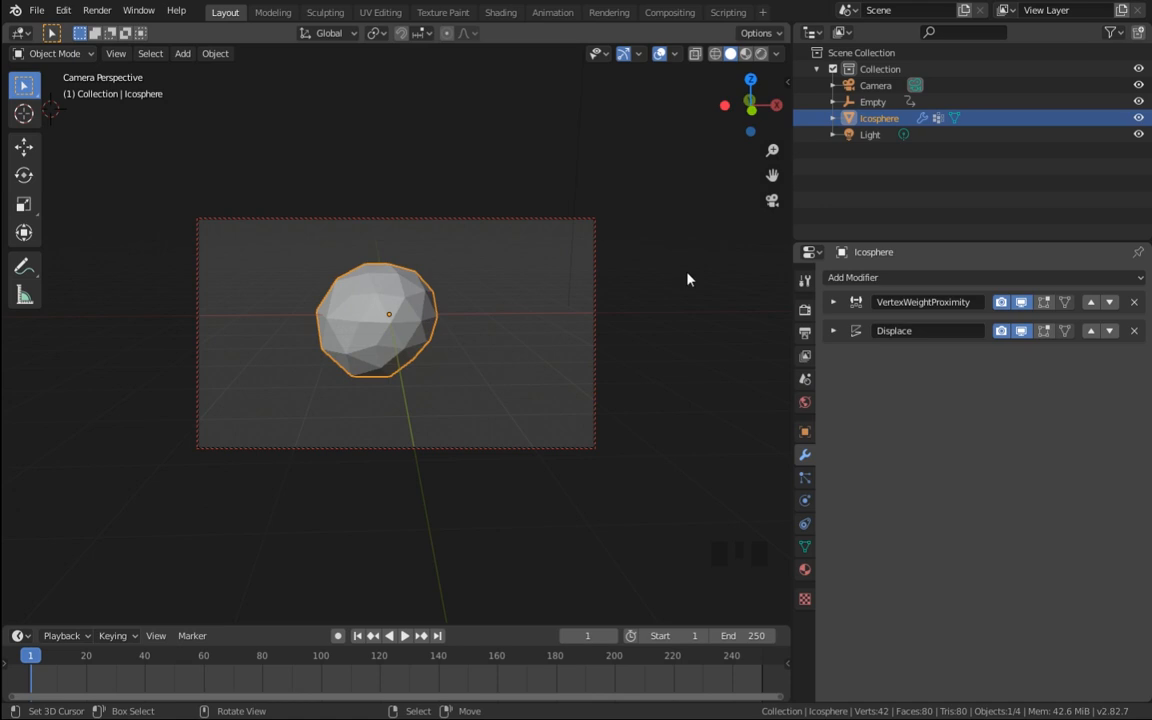
Step: Add an Edge Split modifier to the icosphere with a split angle of 5°
left_click(898, 279)
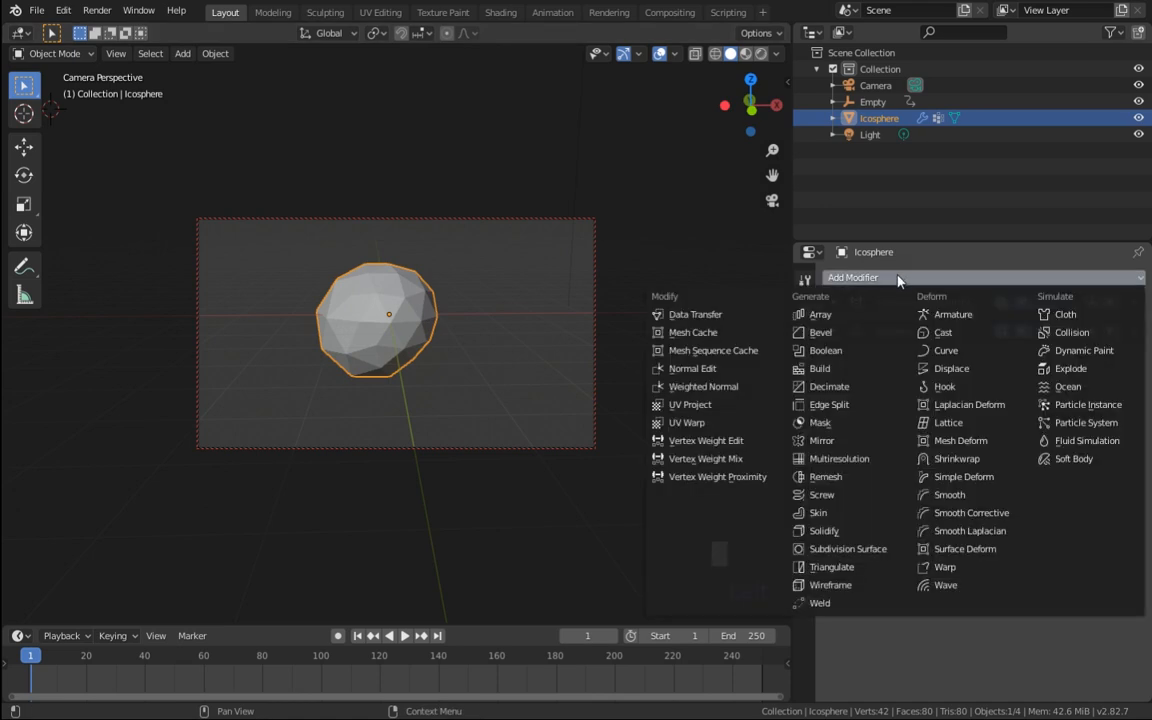
left_click(875, 410)
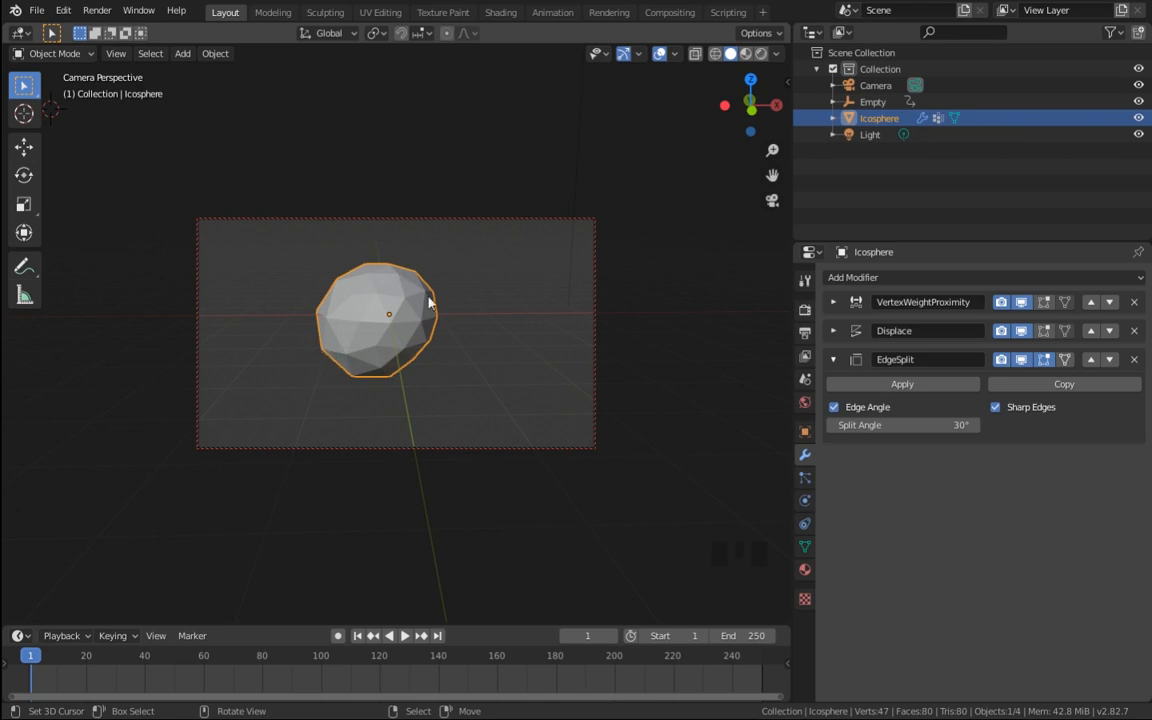
left_click(922, 425)
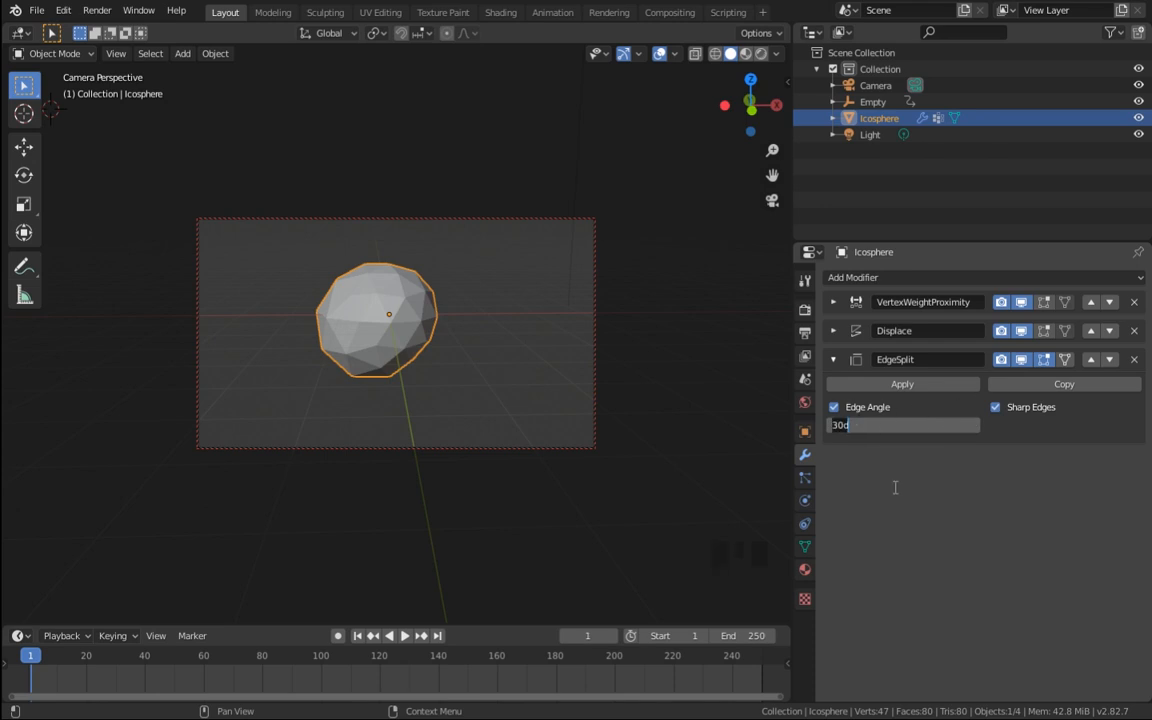
type("5")
key("Return")
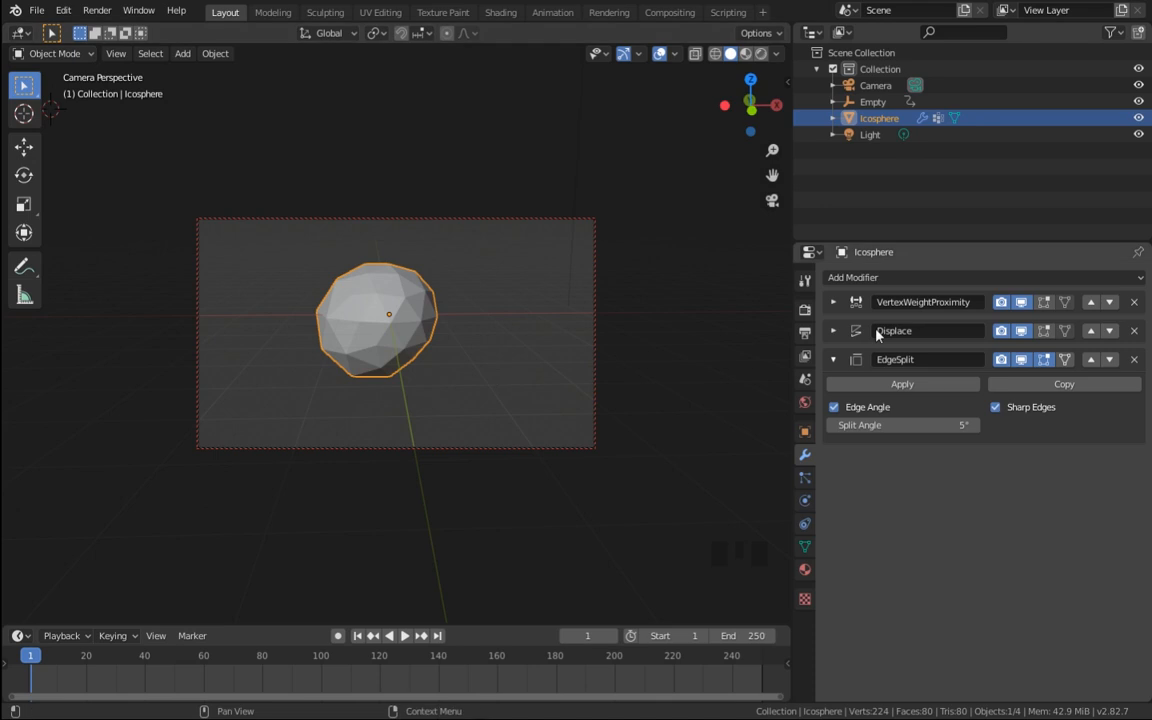
Step: Add a Smooth modifier to the icosphere after the Edge Split modifier
left_click_drag(750, 104, 744, 108)
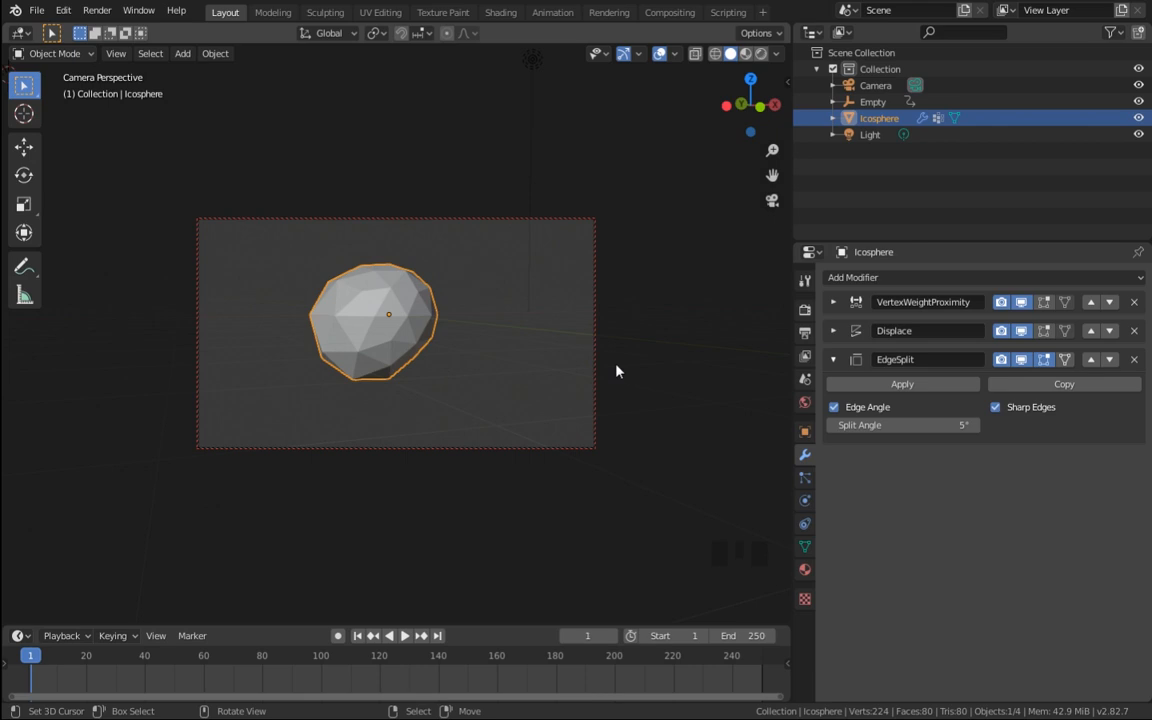
left_click(921, 278)
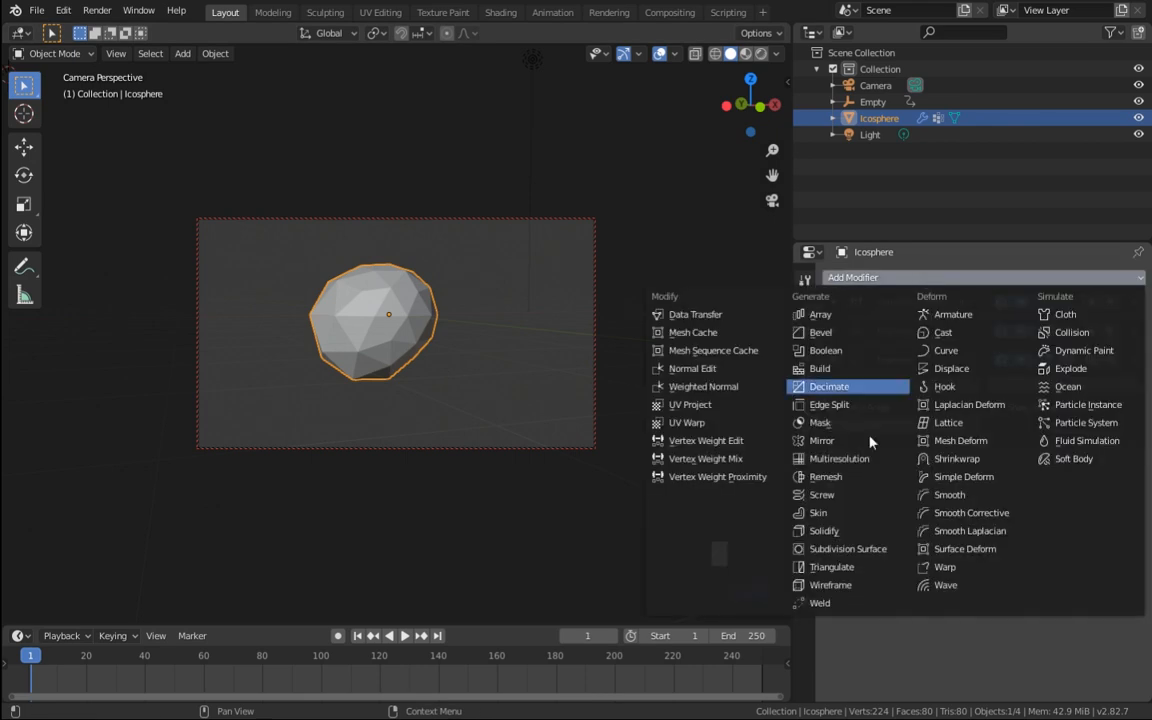
left_click(829, 404)
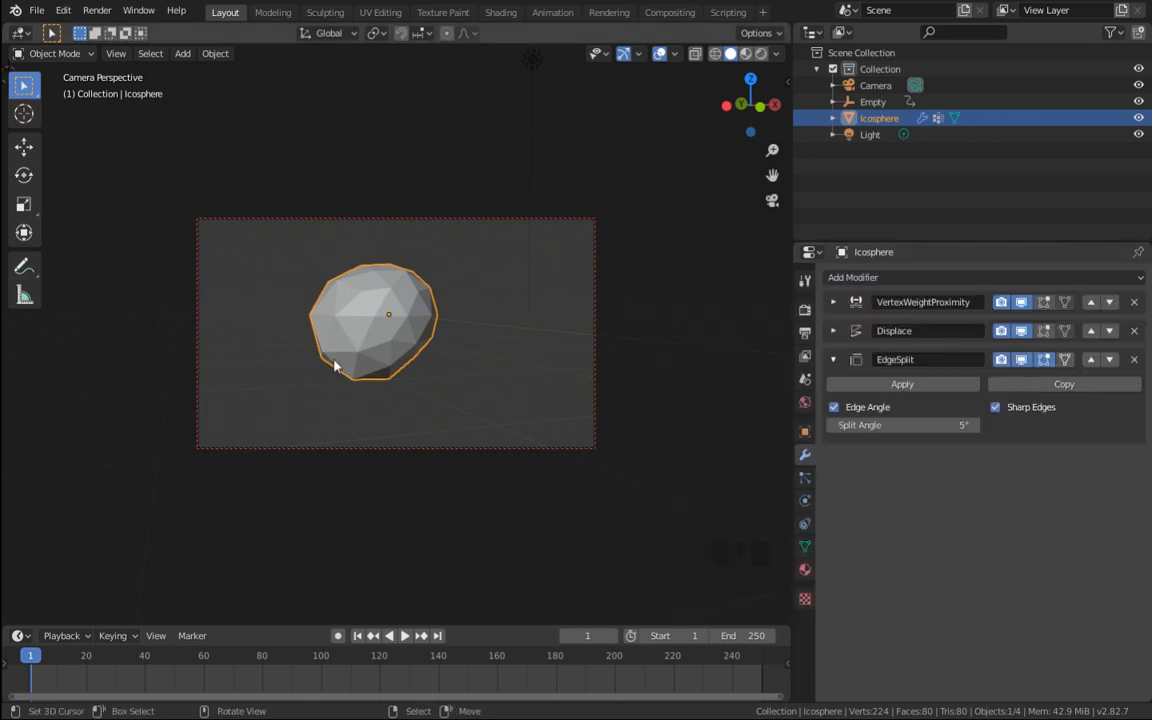
left_click(900, 277)
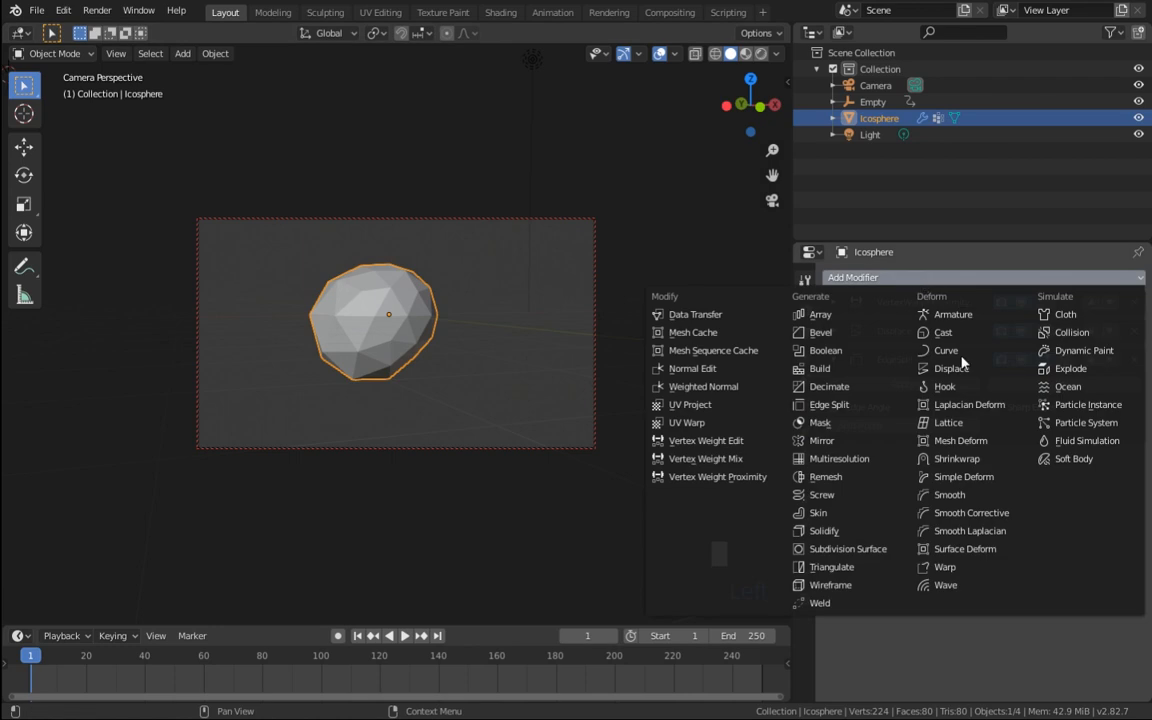
left_click(966, 494)
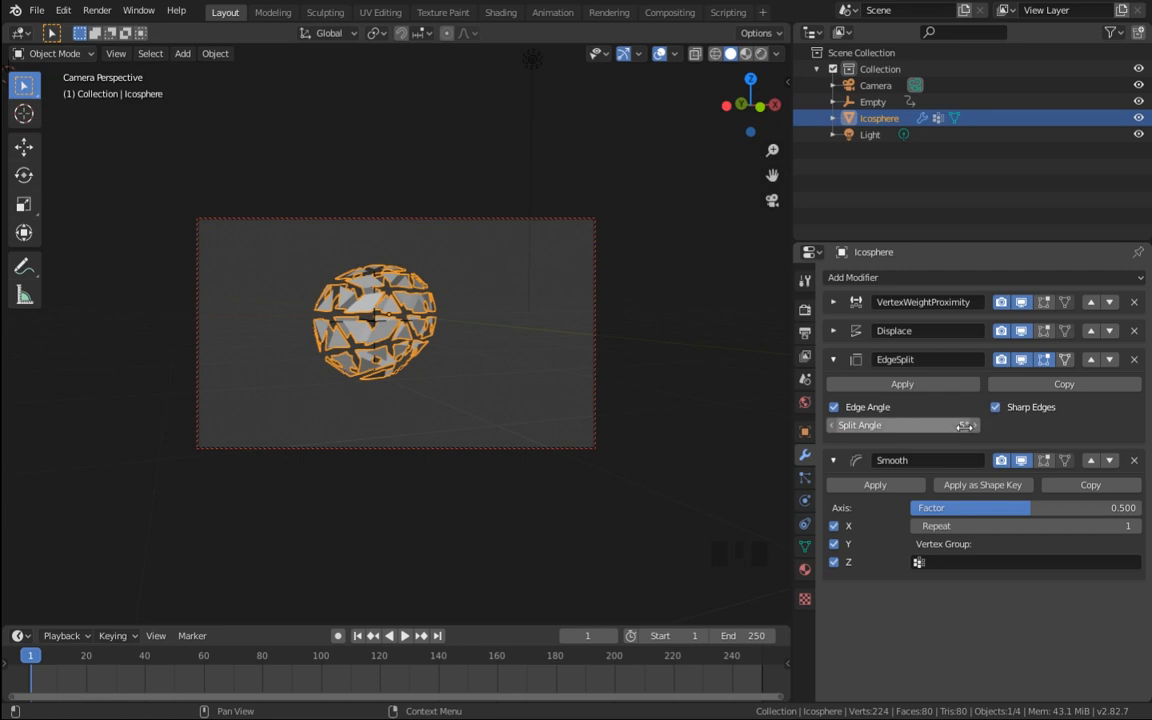
Step: Raise the Edge Split modifier's split angle to 20° and fine-tune it to 23°
mouse_move(903, 427)
left_mouse_down()
mouse_move(938, 427)
mouse_move(908, 427)
left_mouse_up()
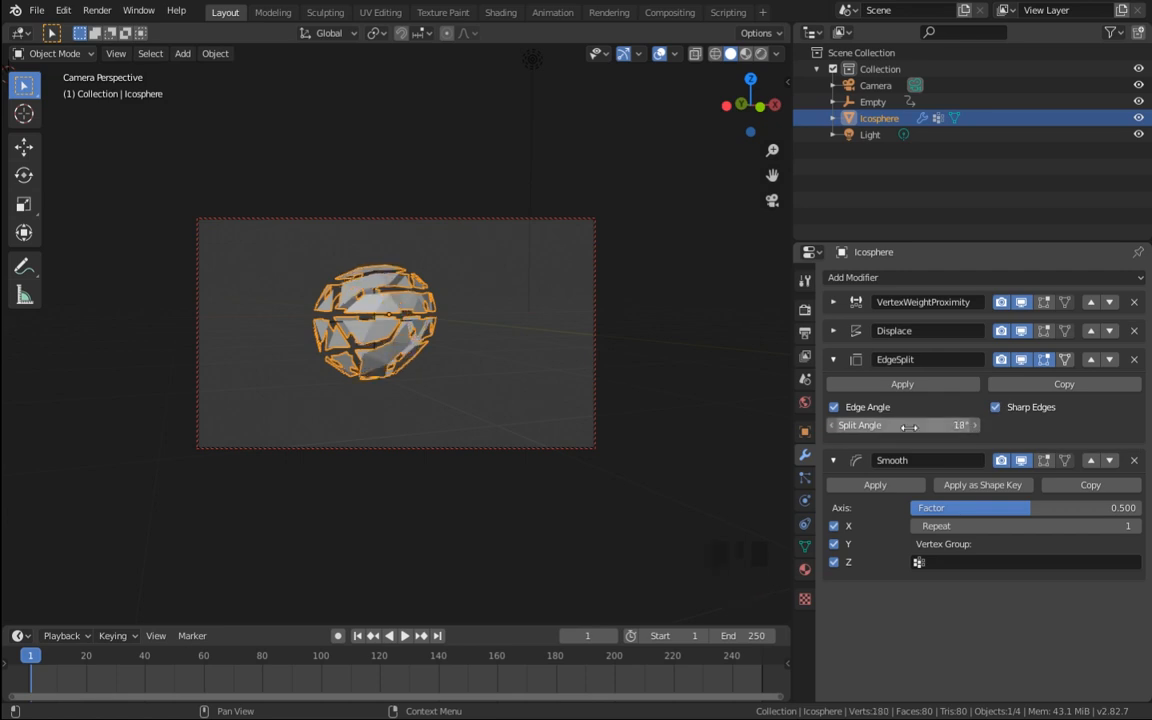
left_click(908, 427)
type("20")
key("Return")
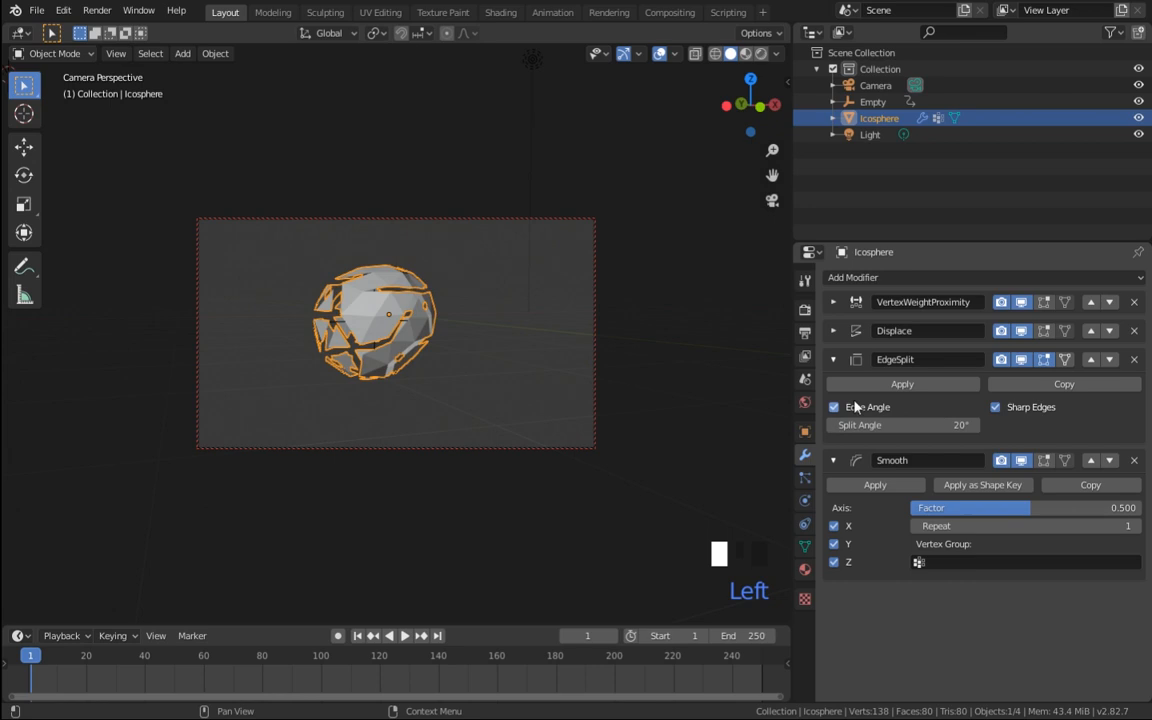
left_click_drag(755, 115, 692, 95)
left_click_drag(761, 111, 761, 111)
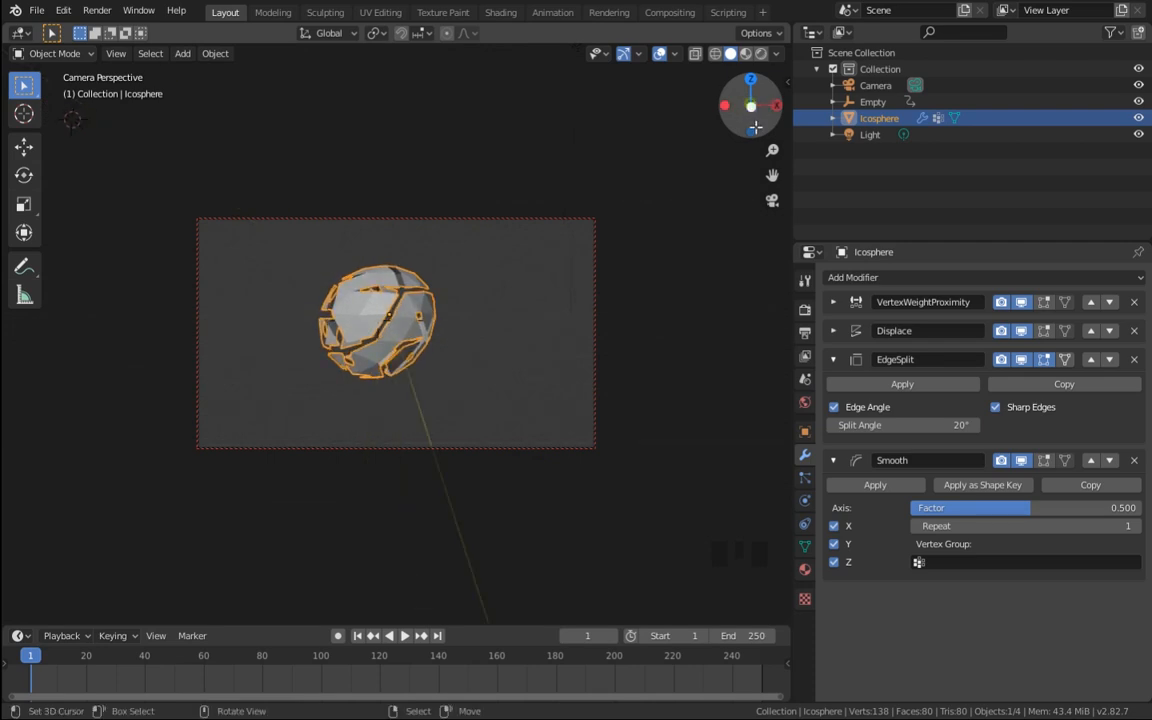
left_click_drag(887, 425, 912, 425)
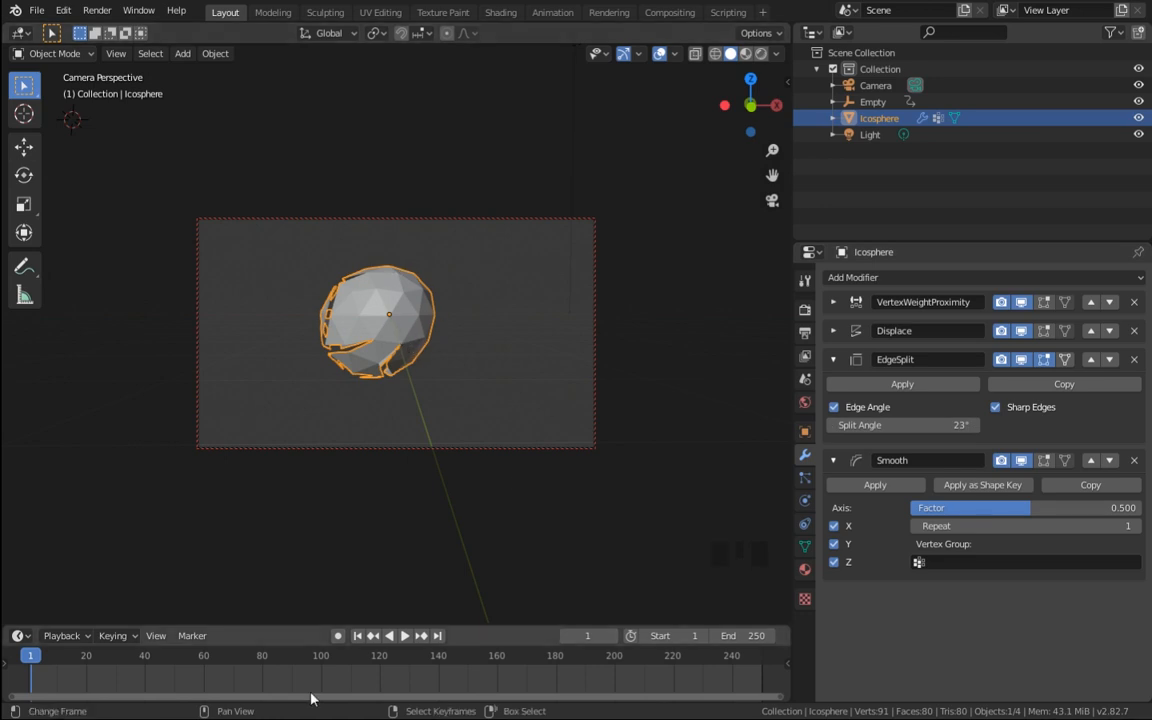
Step: Go to frame 92 and set the Displace modifier's strength to 2
left_click_drag(37, 665, 298, 689)
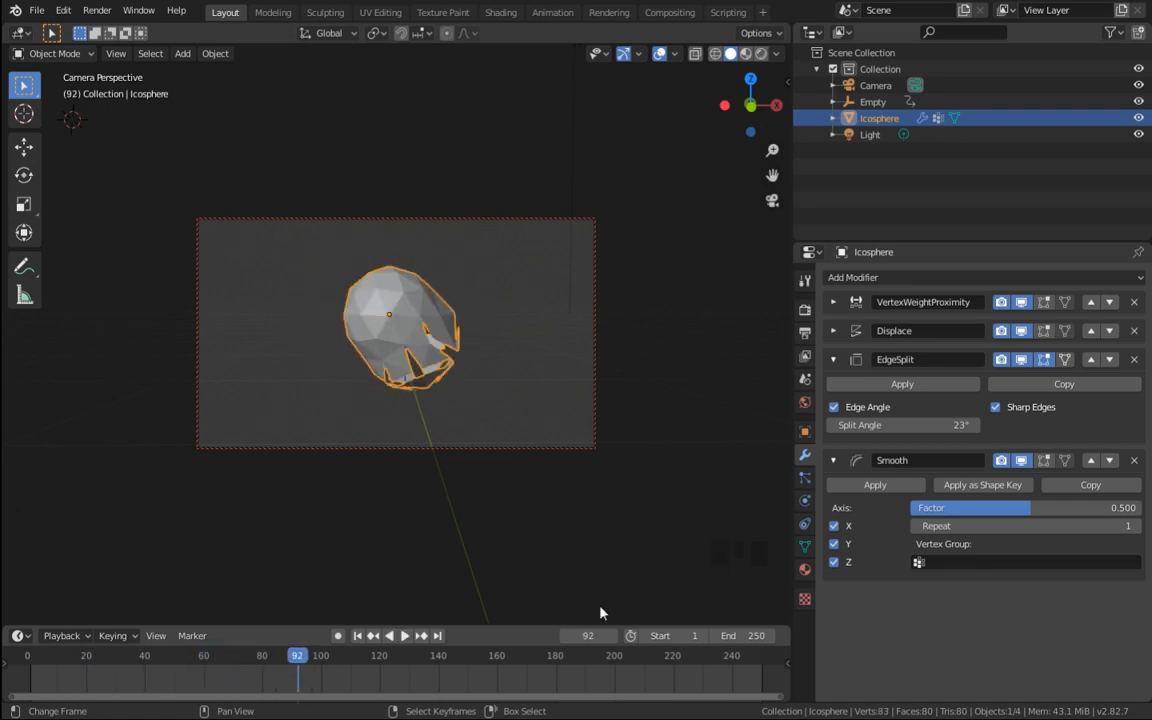
left_click(833, 330)
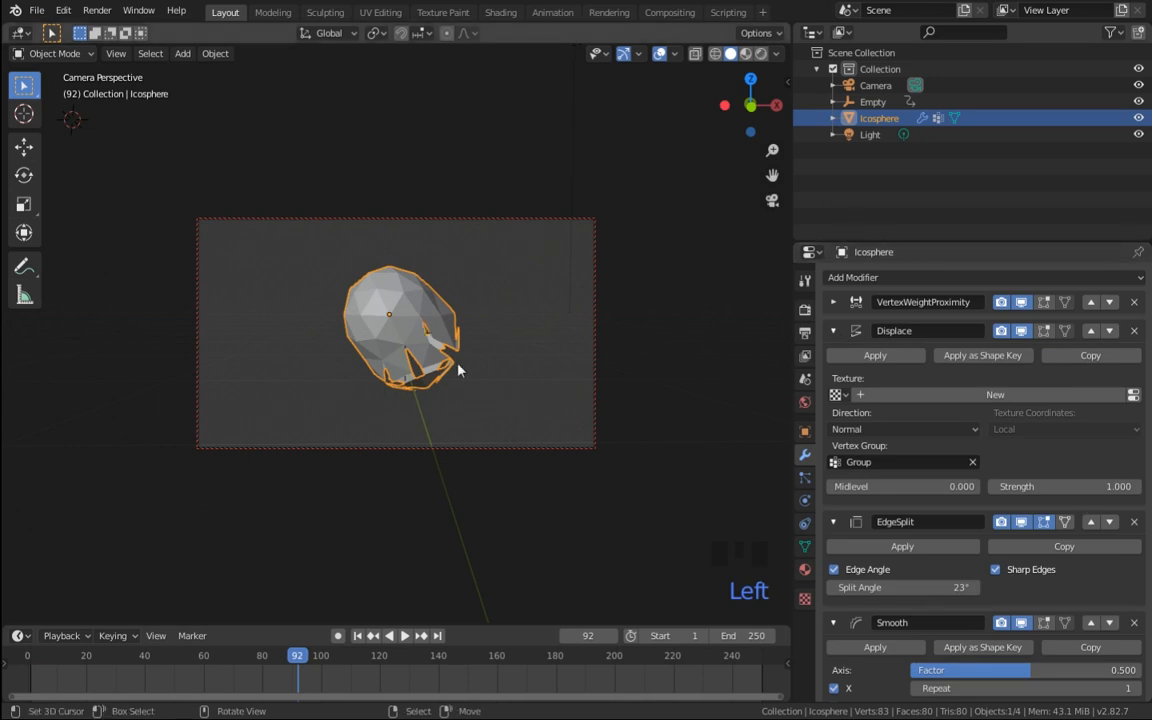
left_click_drag(1079, 486, 1100, 486)
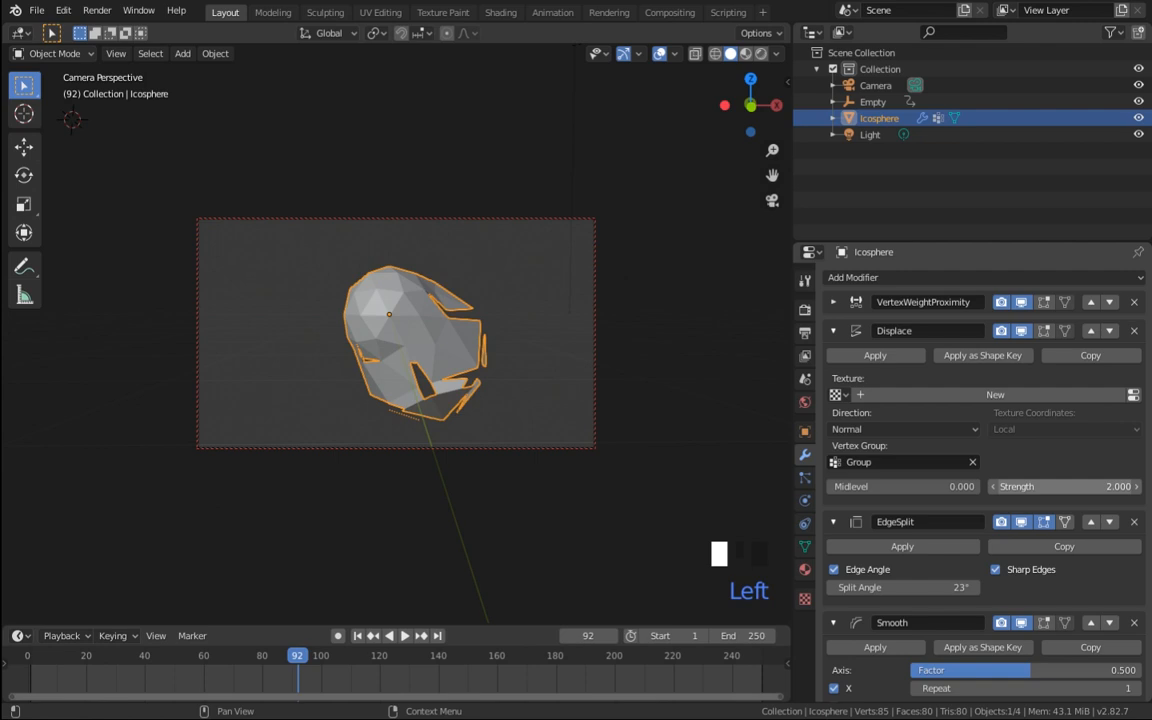
Step: Set the icosphere's Edge Split modifier to a split angle of 22°
left_click(834, 331)
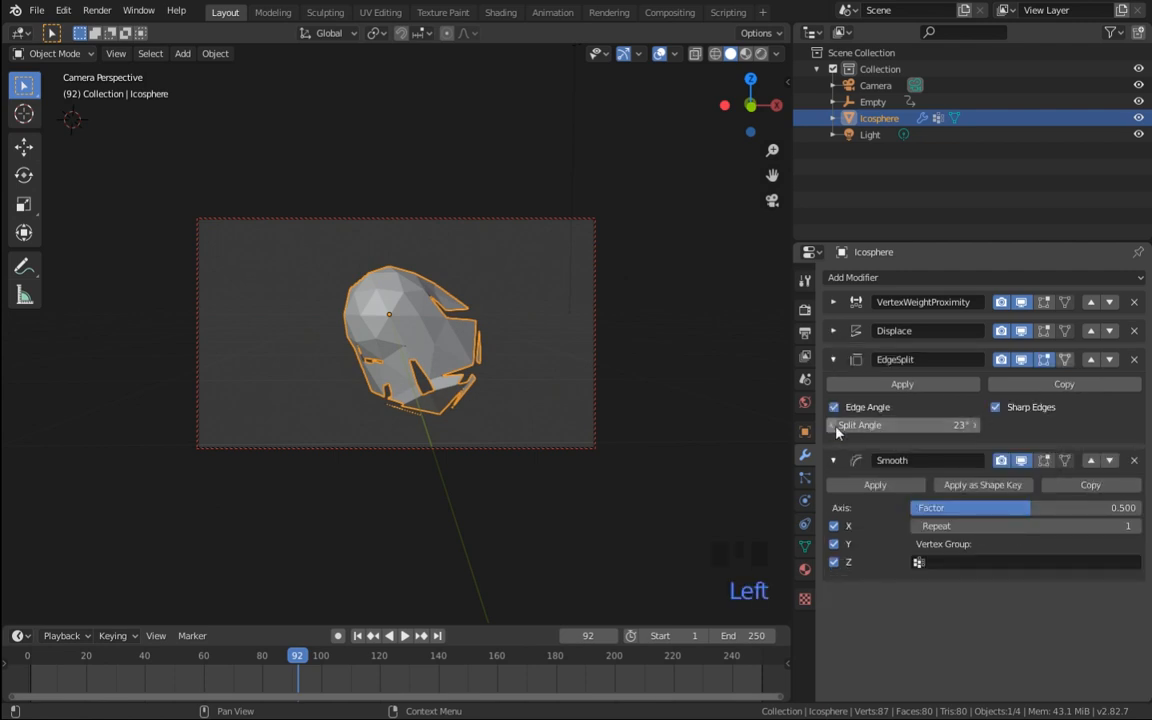
mouse_move(938, 426)
left_mouse_down()
mouse_move(903, 426)
mouse_move(940, 426)
left_mouse_up()
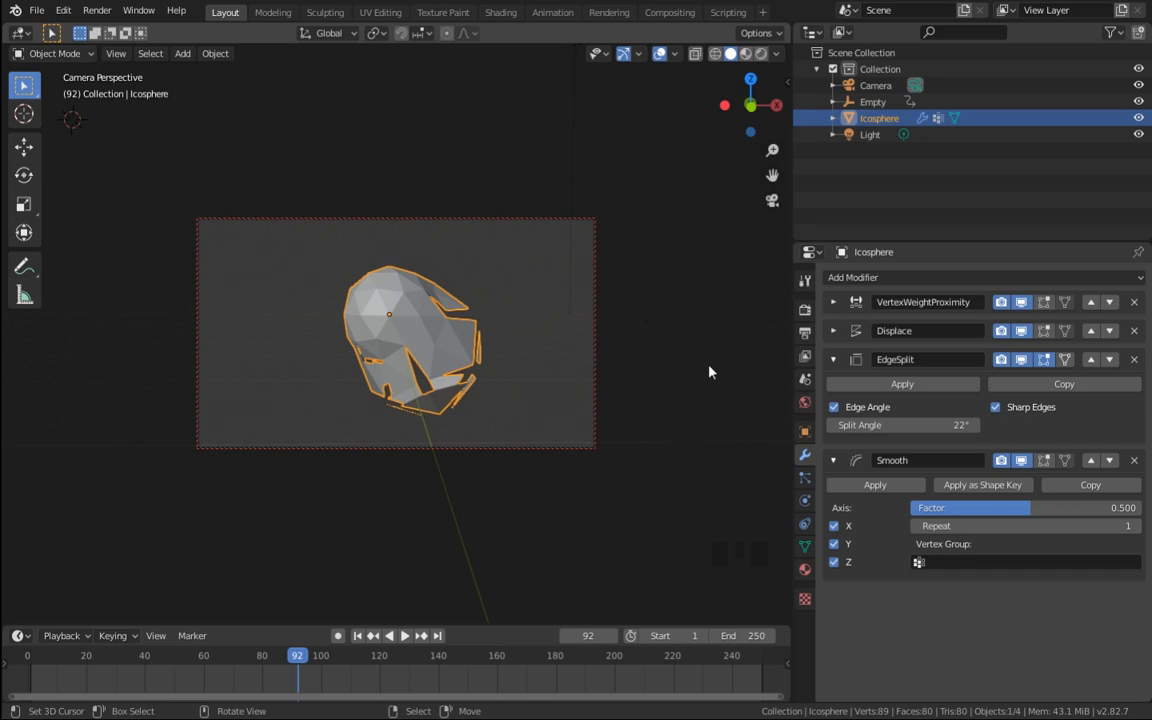
Step: Adjust the Vertex Weight Proximity modifier's lowest distance through 1.4 m, go to frame 61 and settle on 1.3 m
left_click(833, 301)
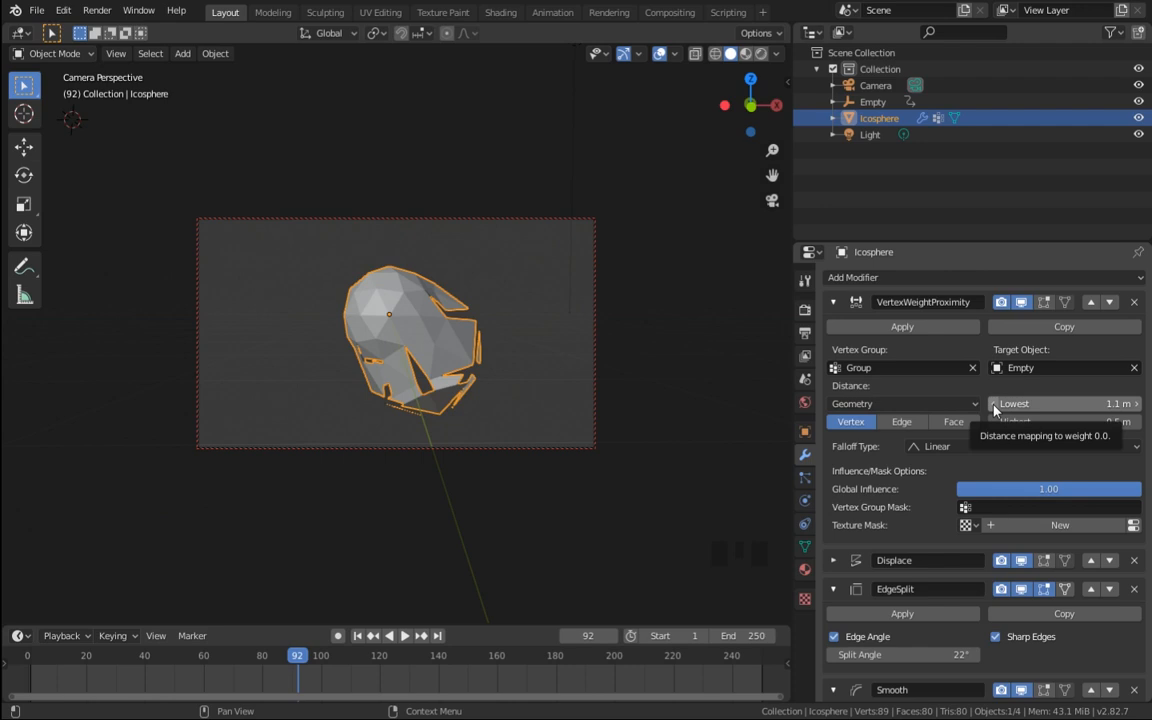
left_click(1136, 404)
left_click(1136, 404)
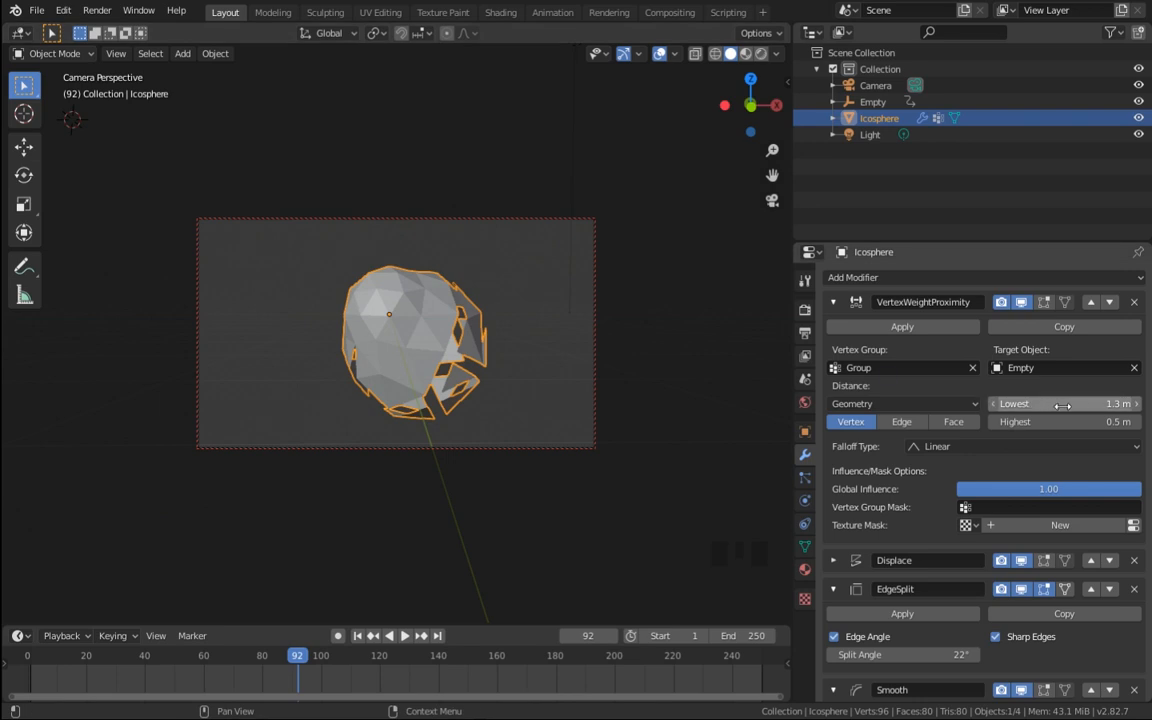
left_click(992, 404)
left_click(1137, 405)
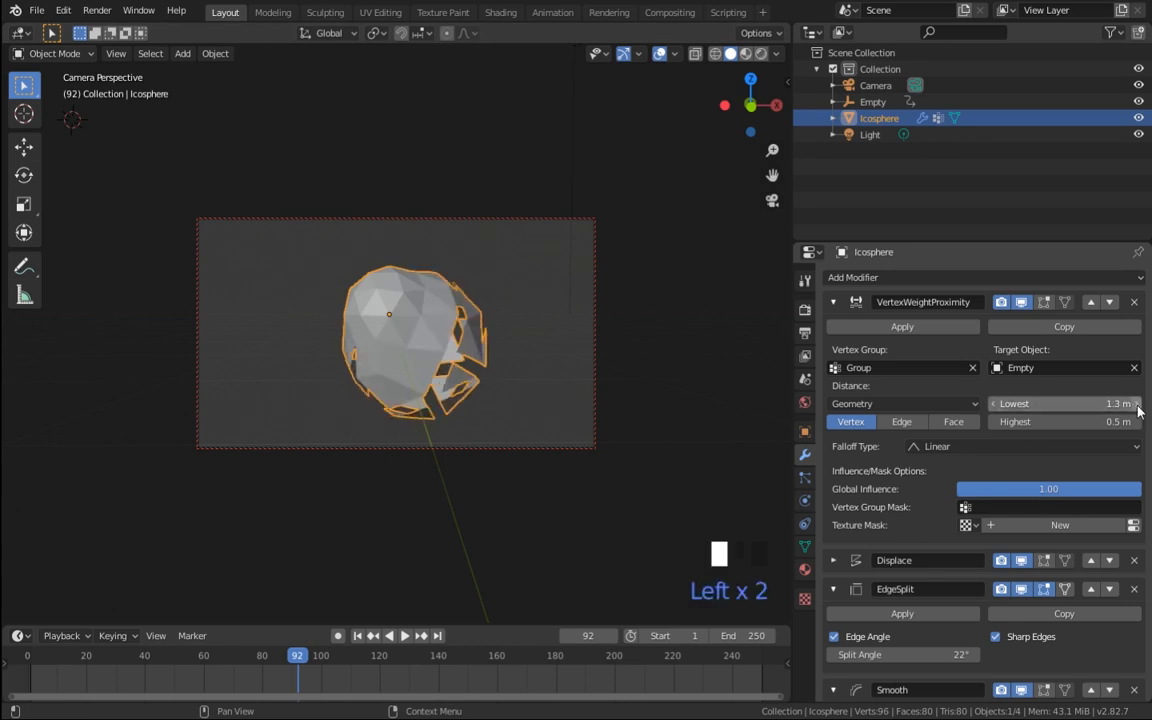
left_click(1138, 405)
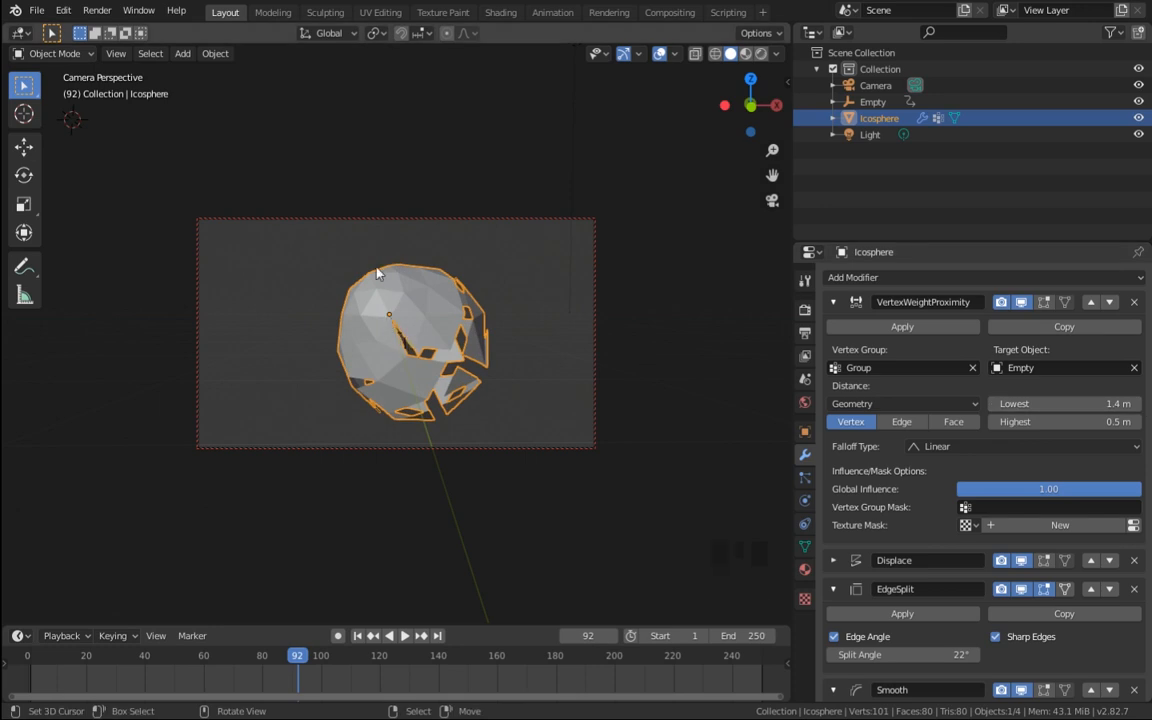
left_click_drag(134, 657, 206, 656)
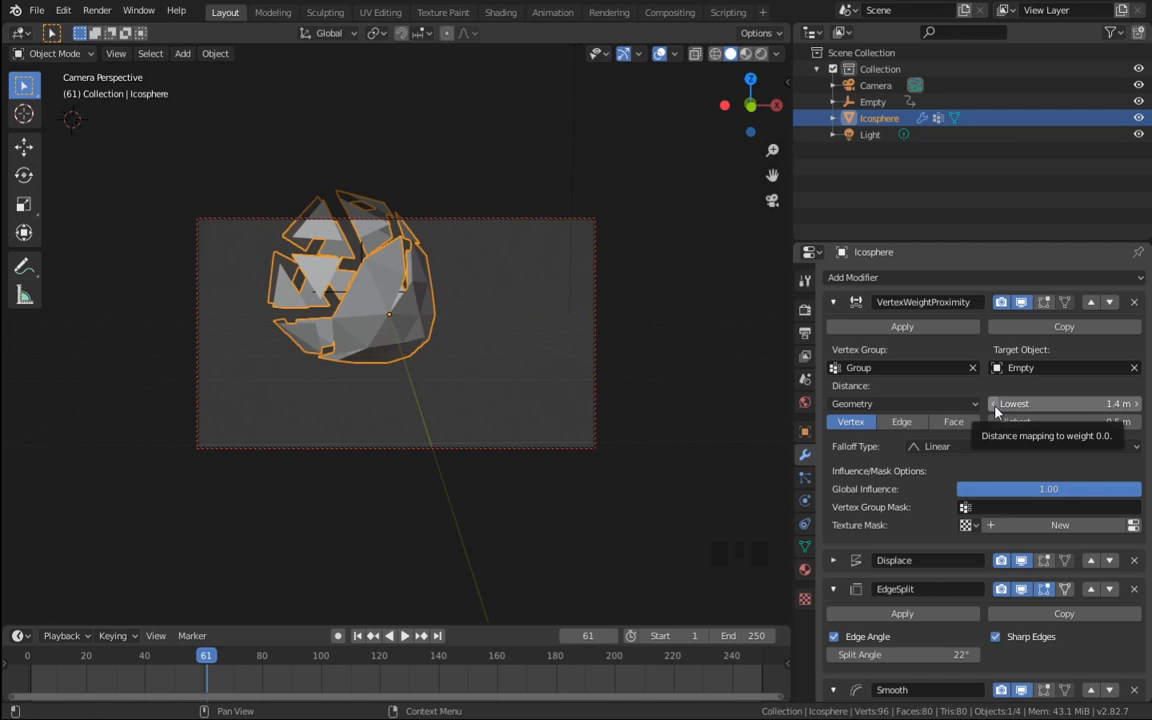
left_click(995, 405)
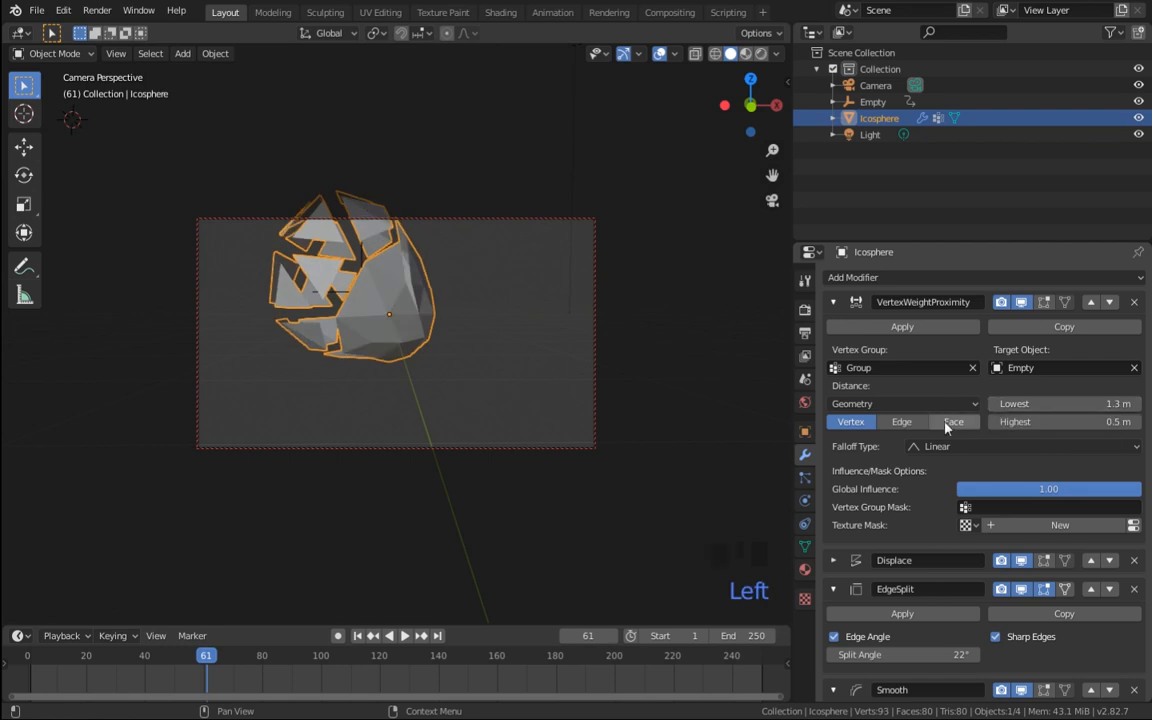
Step: Lower the Displace modifier's strength to 0.9, then settle on 1.1
left_click(834, 302)
left_click(833, 331)
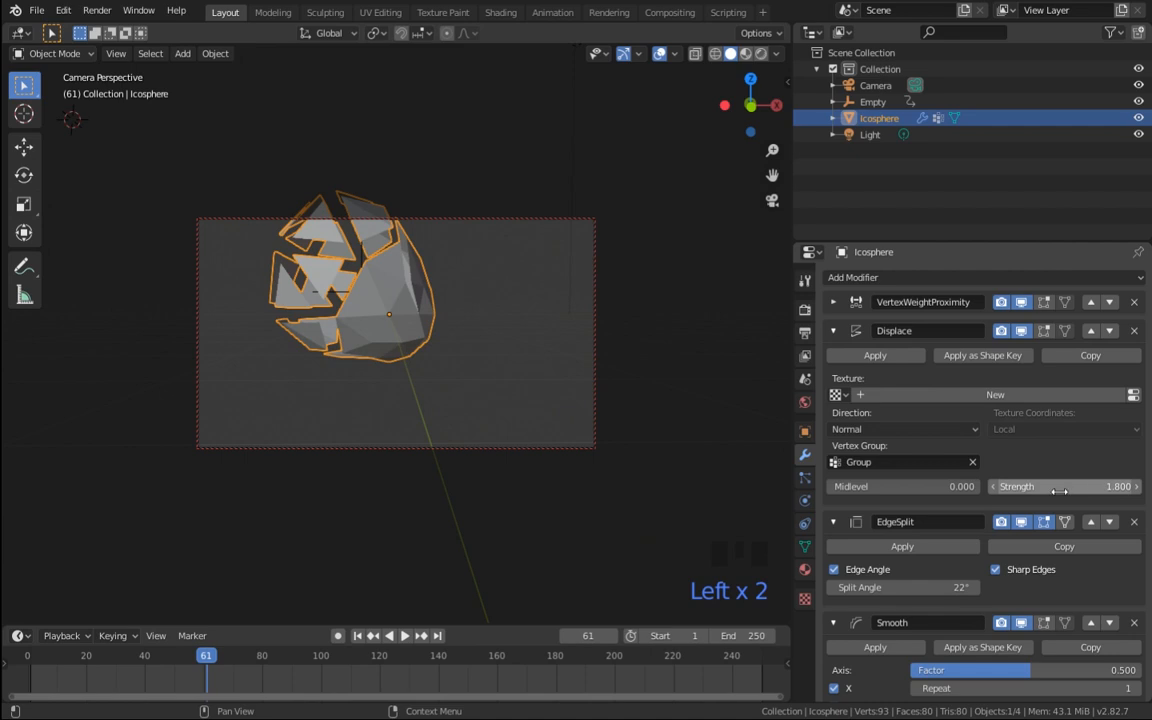
left_click(994, 487)
left_click(994, 487)
left_click(994, 487)
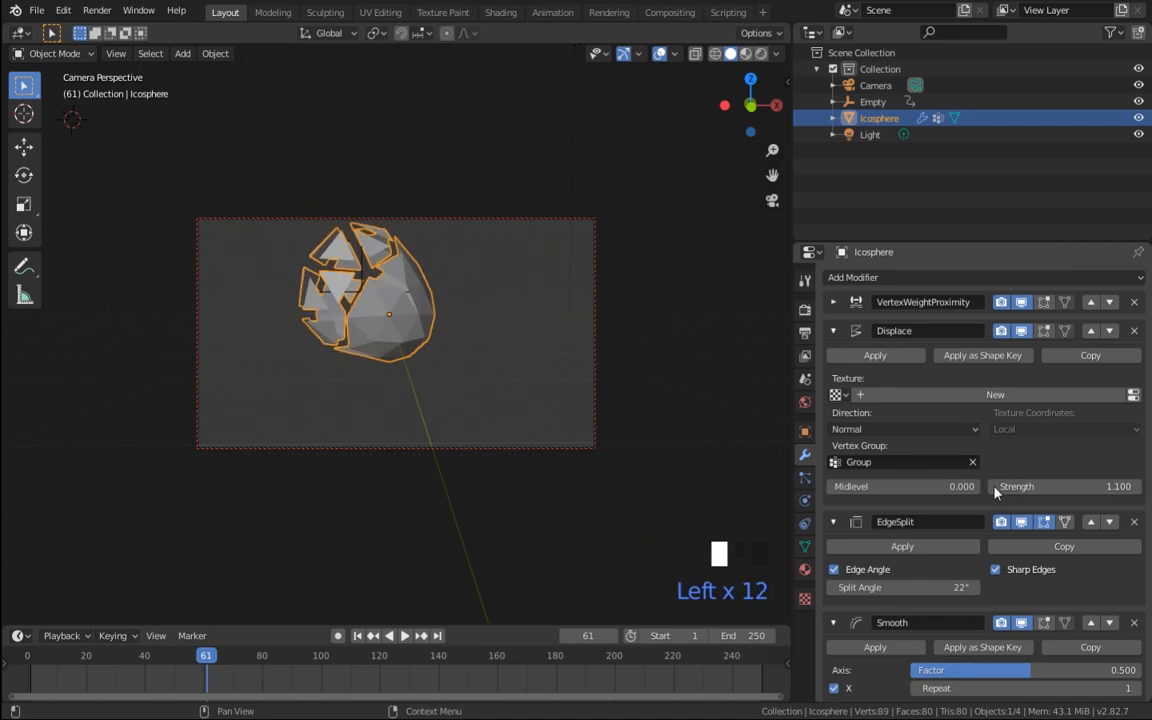
left_click(994, 487)
left_click(994, 487)
left_click(994, 487)
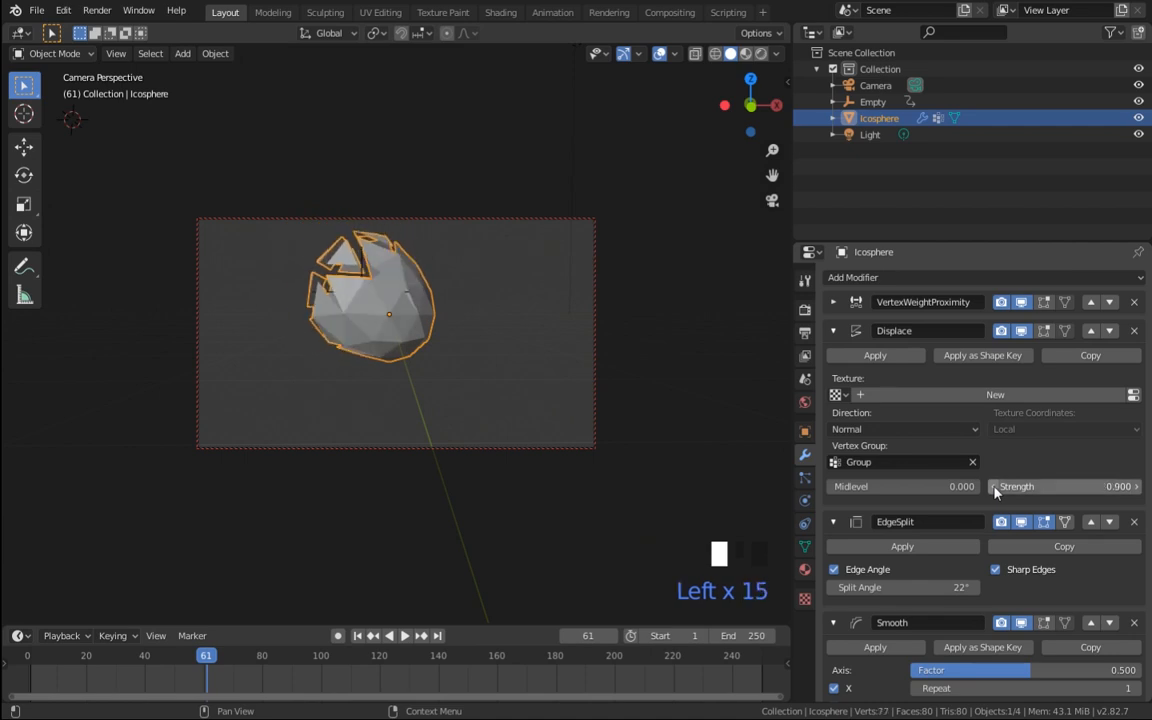
left_click(1137, 487)
left_click(1137, 487)
left_click(1137, 487)
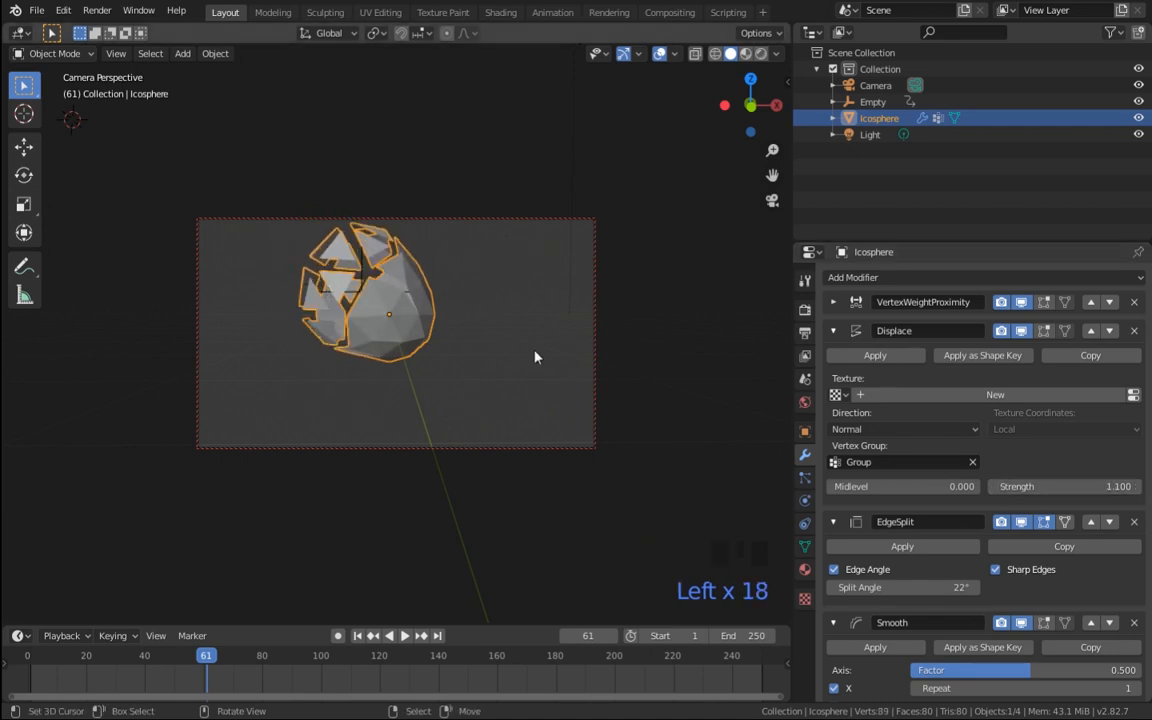
Step: Set the Smooth modifier's repeat count to 5
left_click(833, 330)
left_click(833, 359)
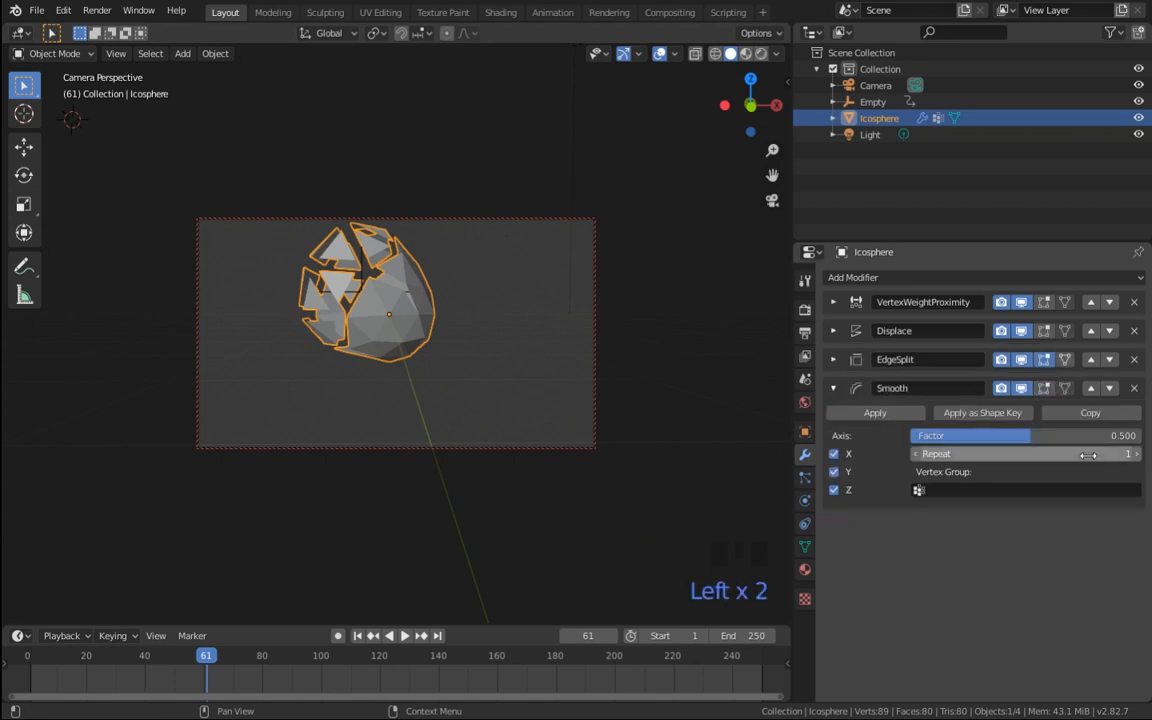
left_click(1078, 455)
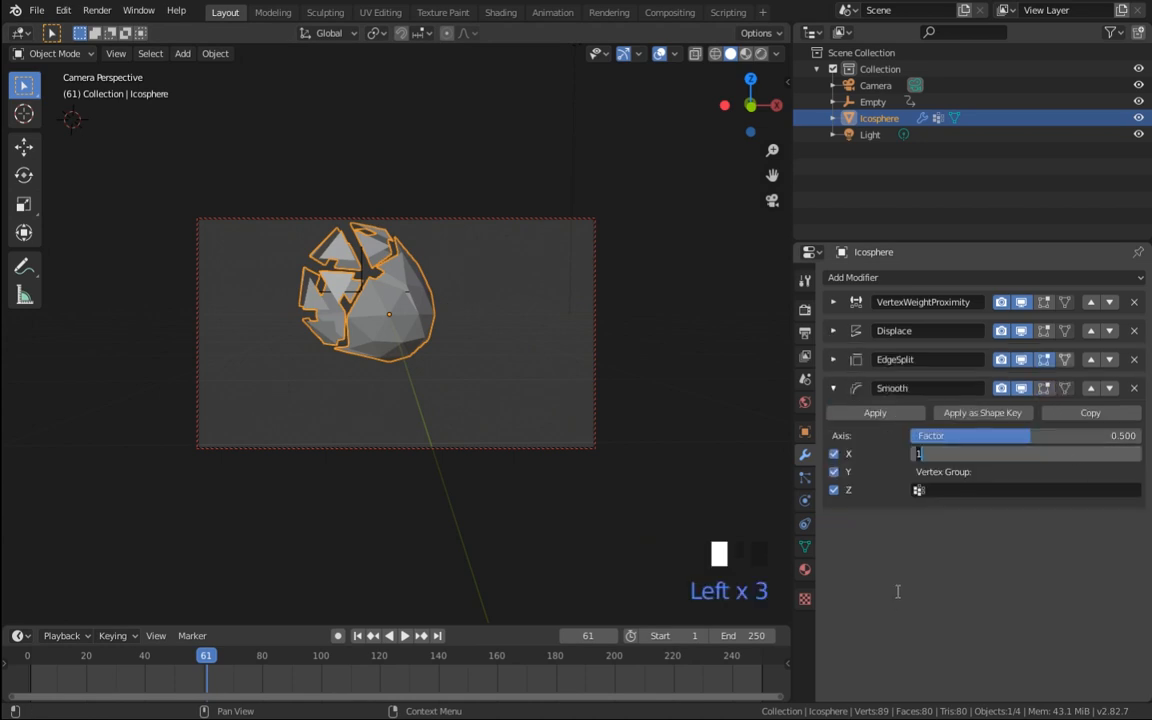
type("5")
key("Return")
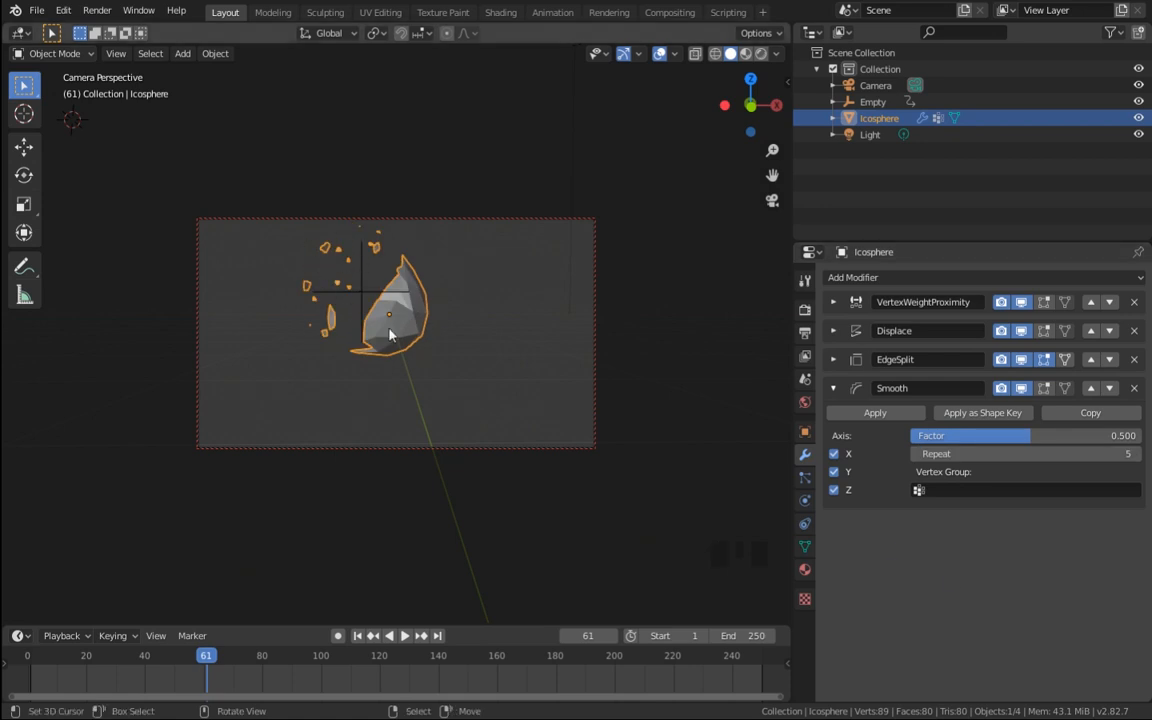
Step: Go to frame 126 and limit the Smooth modifier to the vertex group Group
left_click_drag(207, 666, 400, 674)
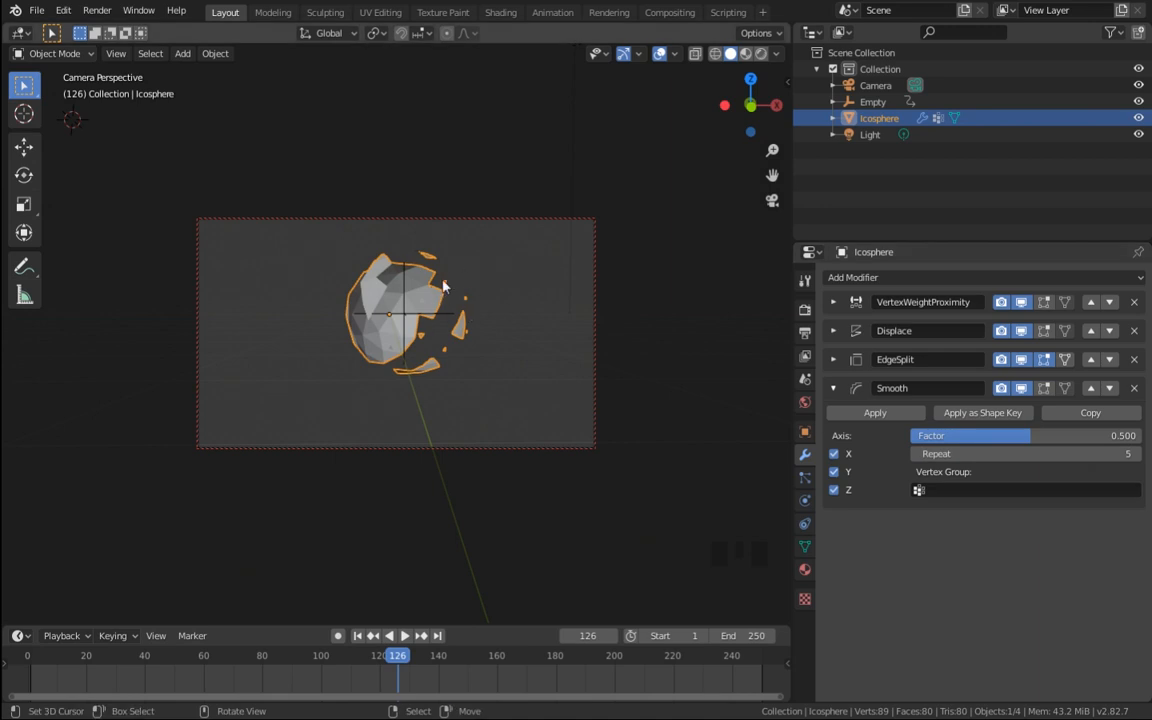
left_click(1019, 499)
left_click(965, 514)
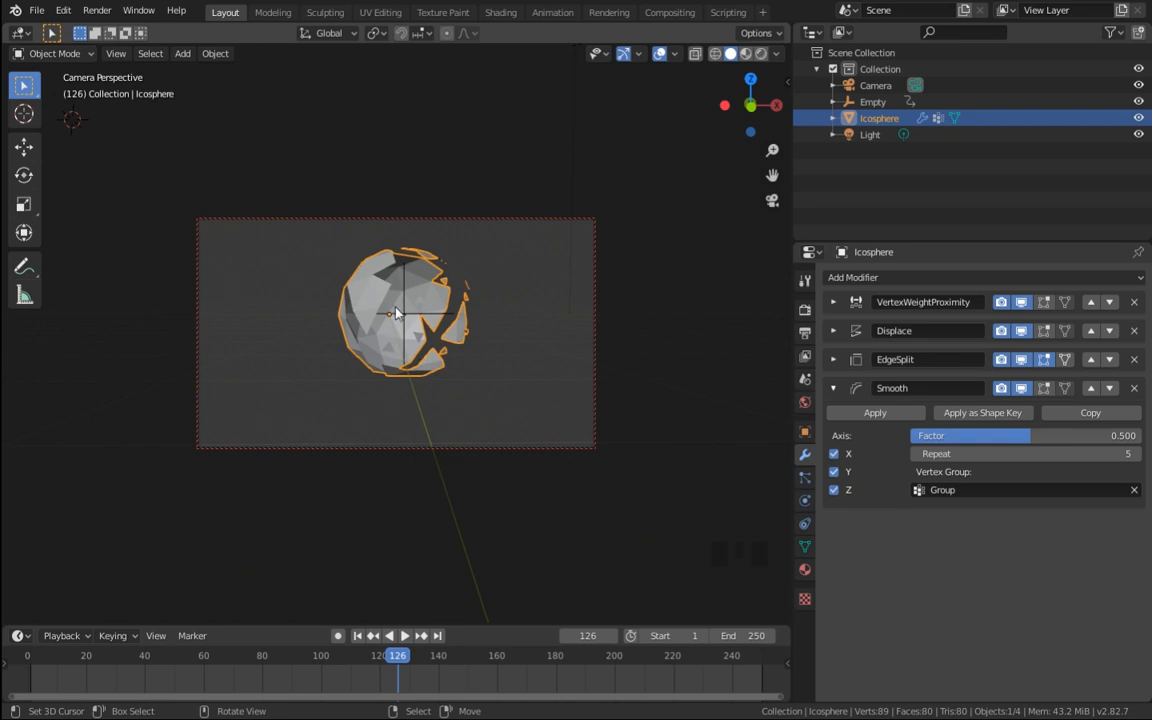
left_click(835, 390)
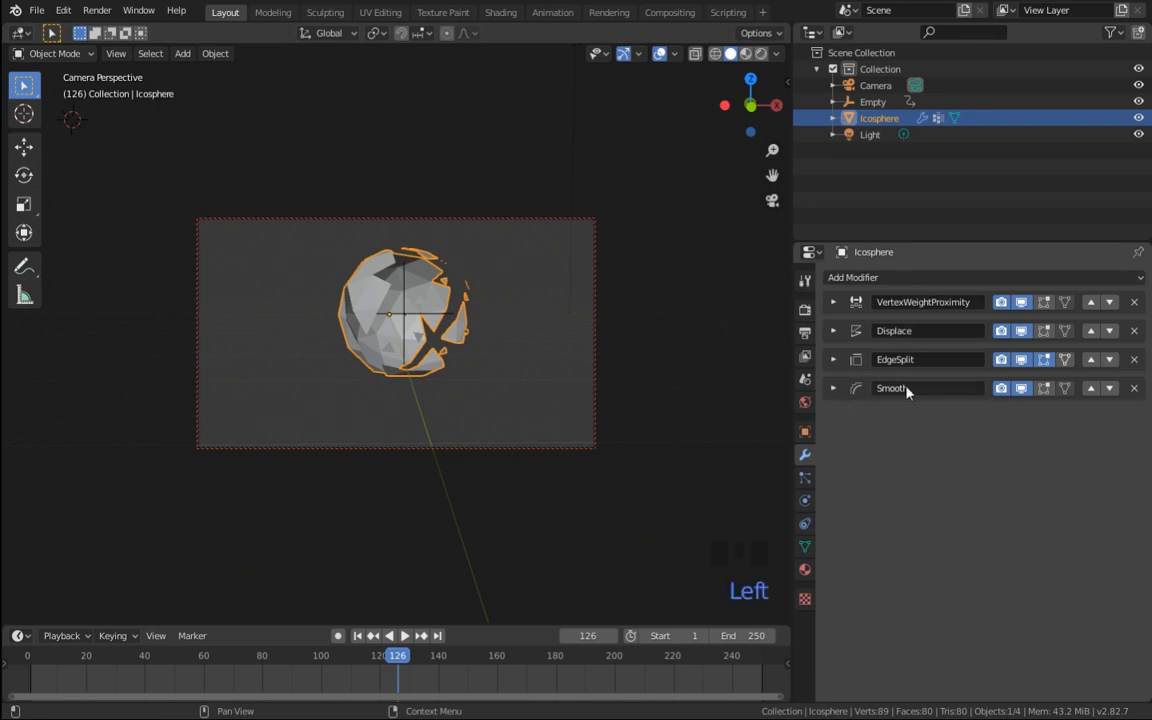
Step: Add a Solidify modifier to the icosphere, using the vertex group Group and a thickness of -0.2 m
left_click(944, 279)
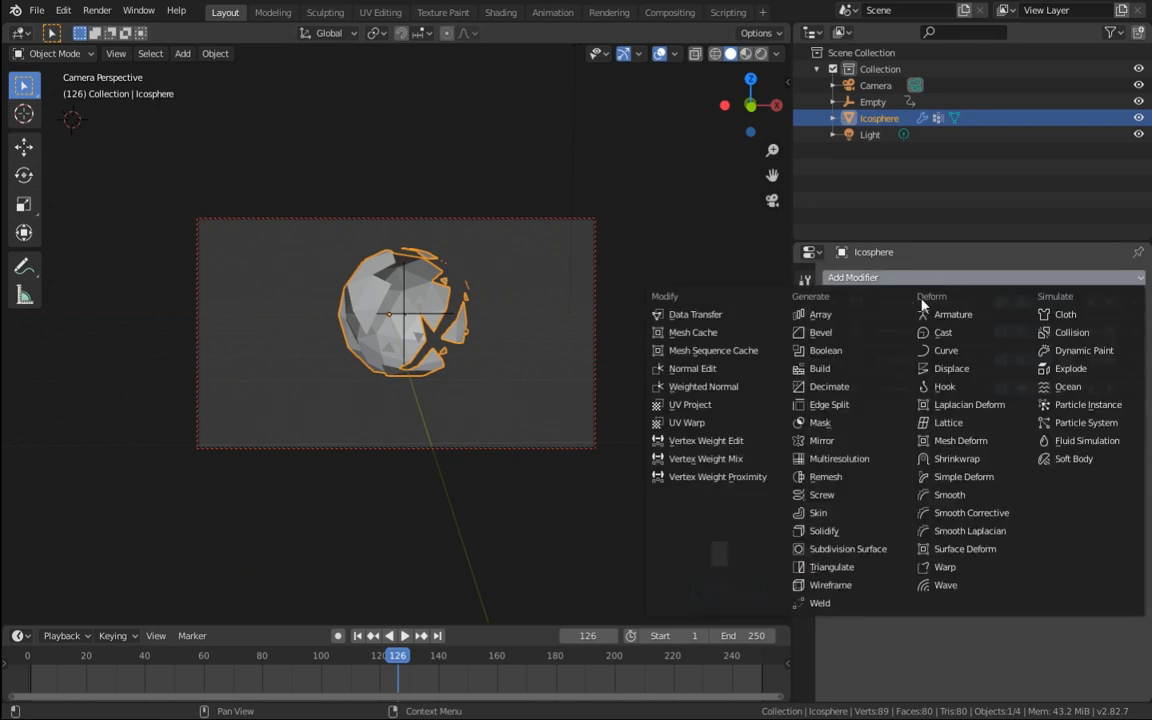
left_click(822, 531)
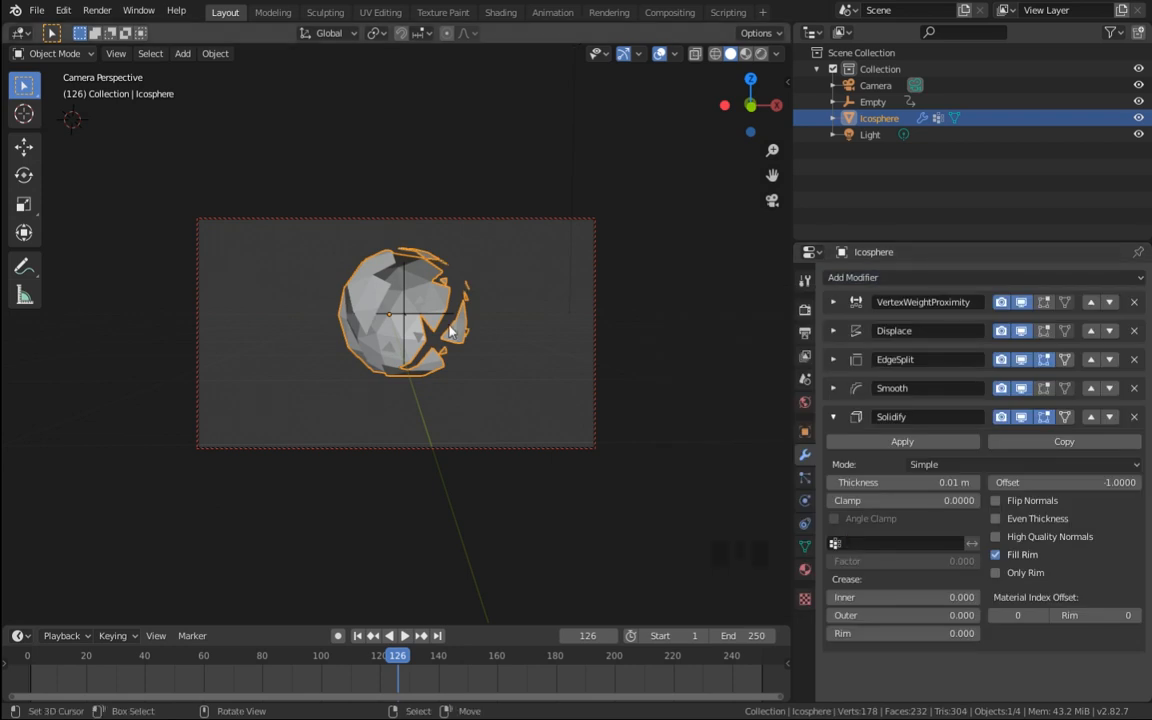
left_click(878, 543)
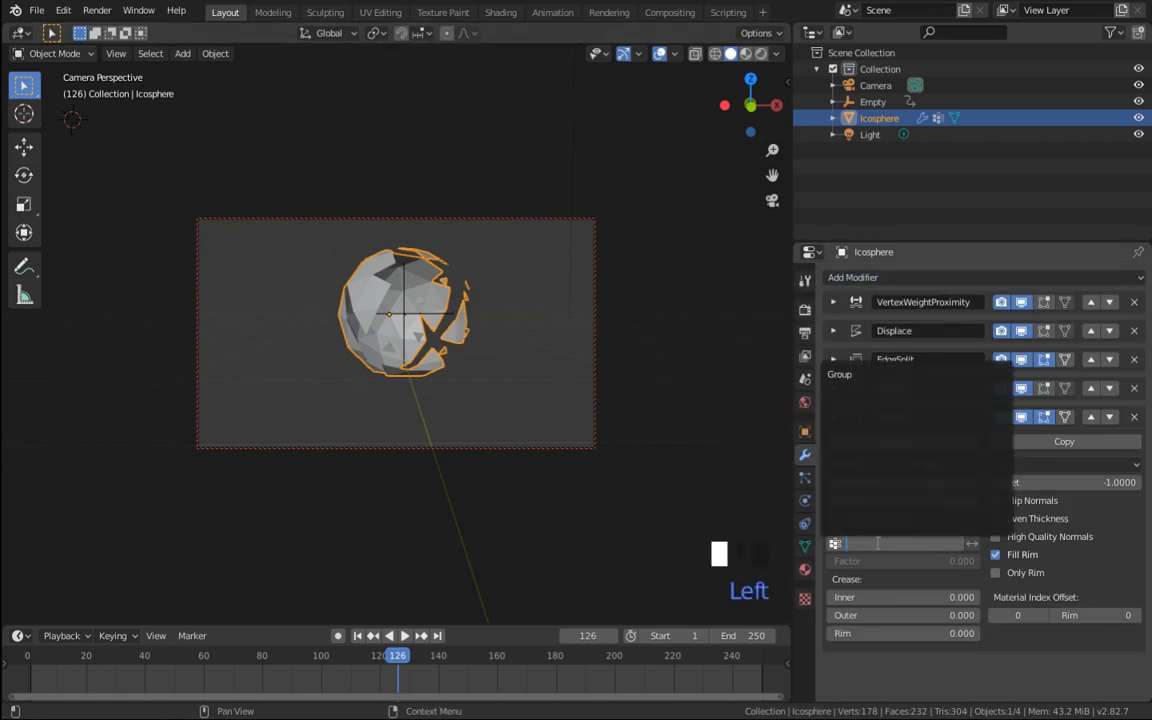
left_click(868, 375)
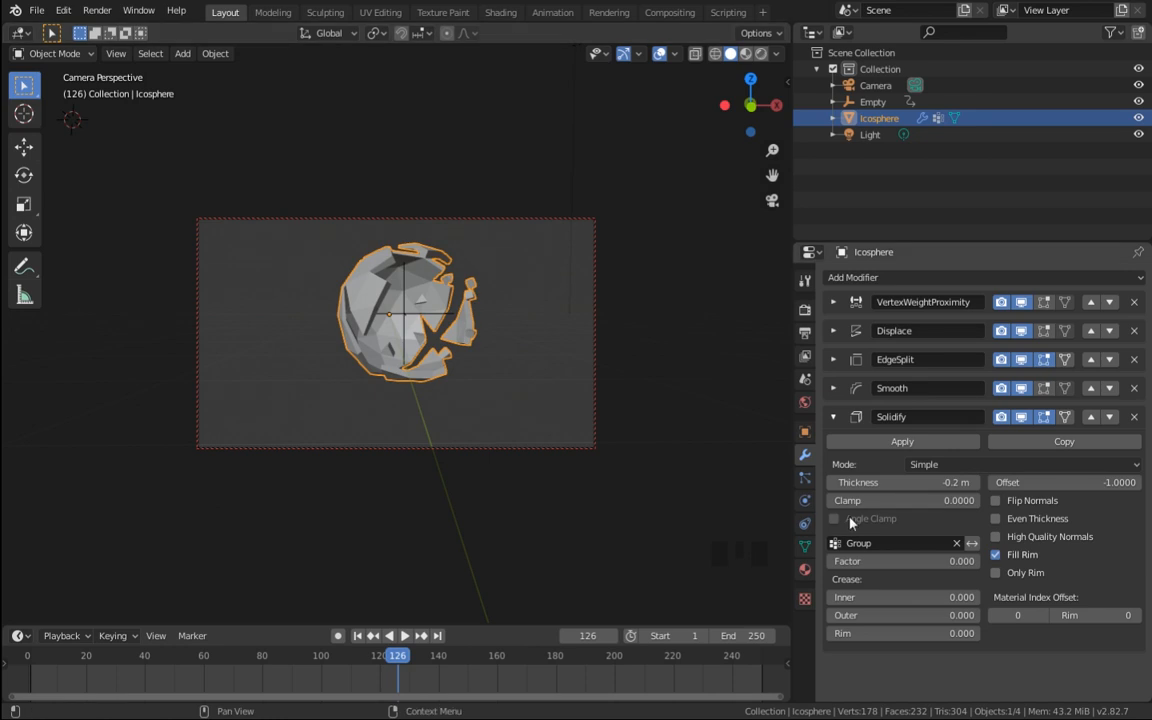
left_click(833, 417)
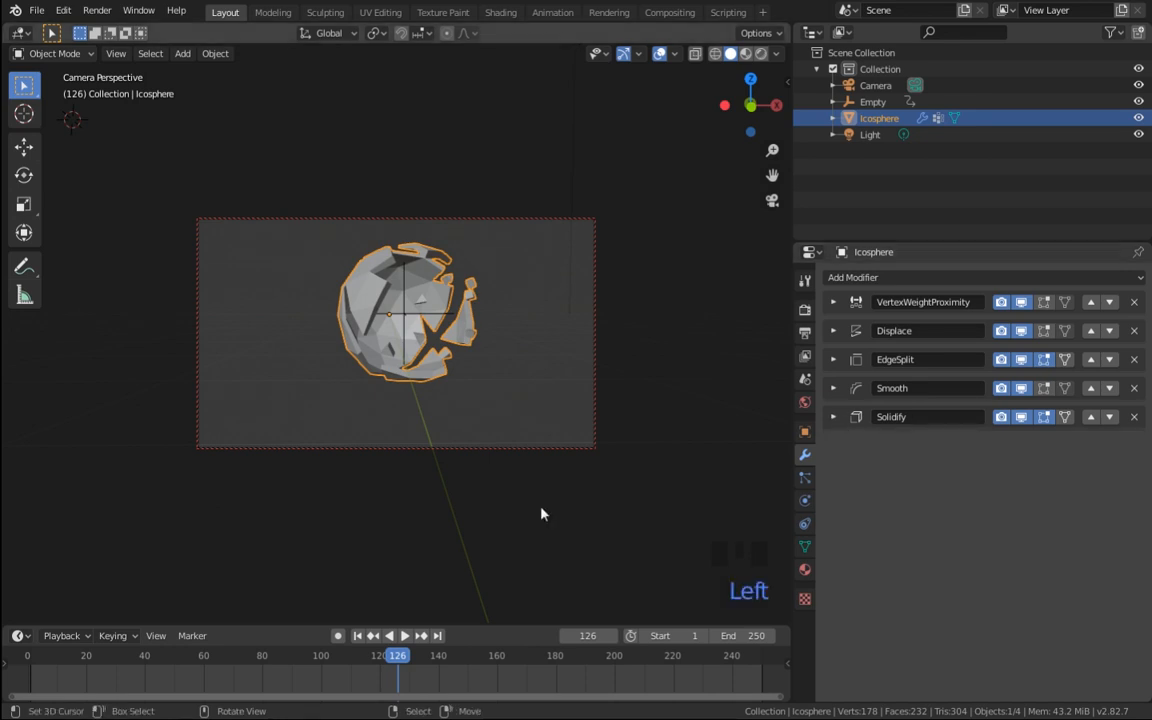
Step: Scrub through and play the animation to check the solidified fragments, finishing at frame 1
left_click_drag(176, 658, 347, 658)
key("space")
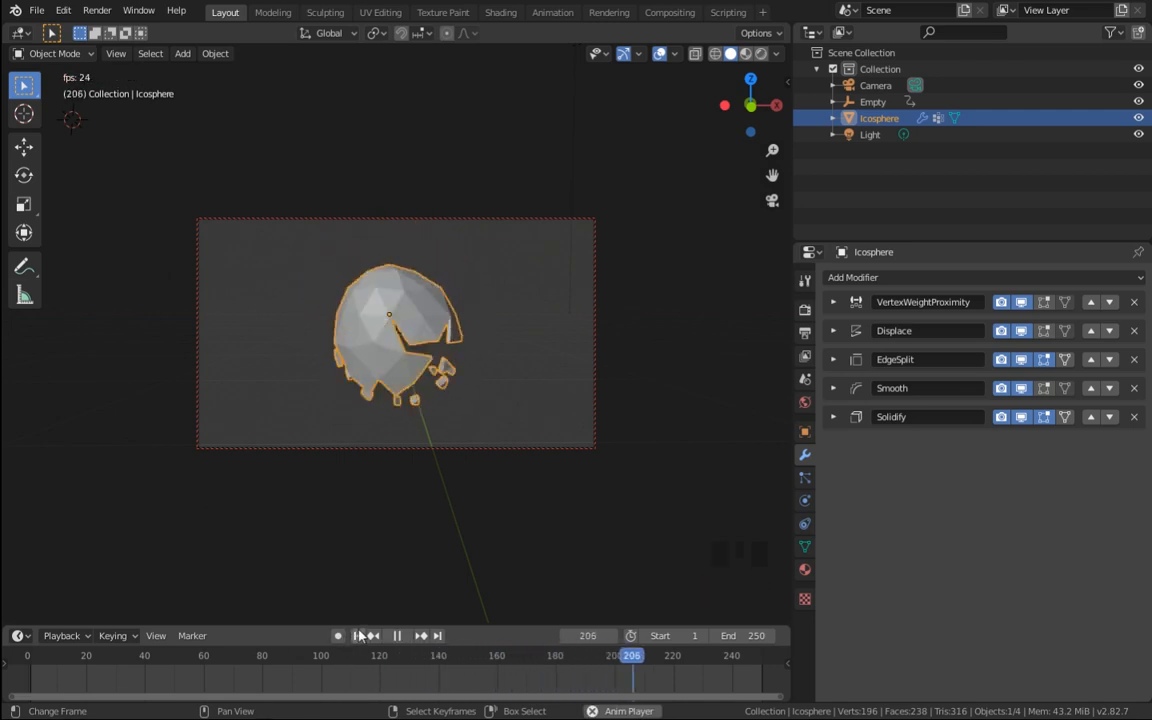
key("space")
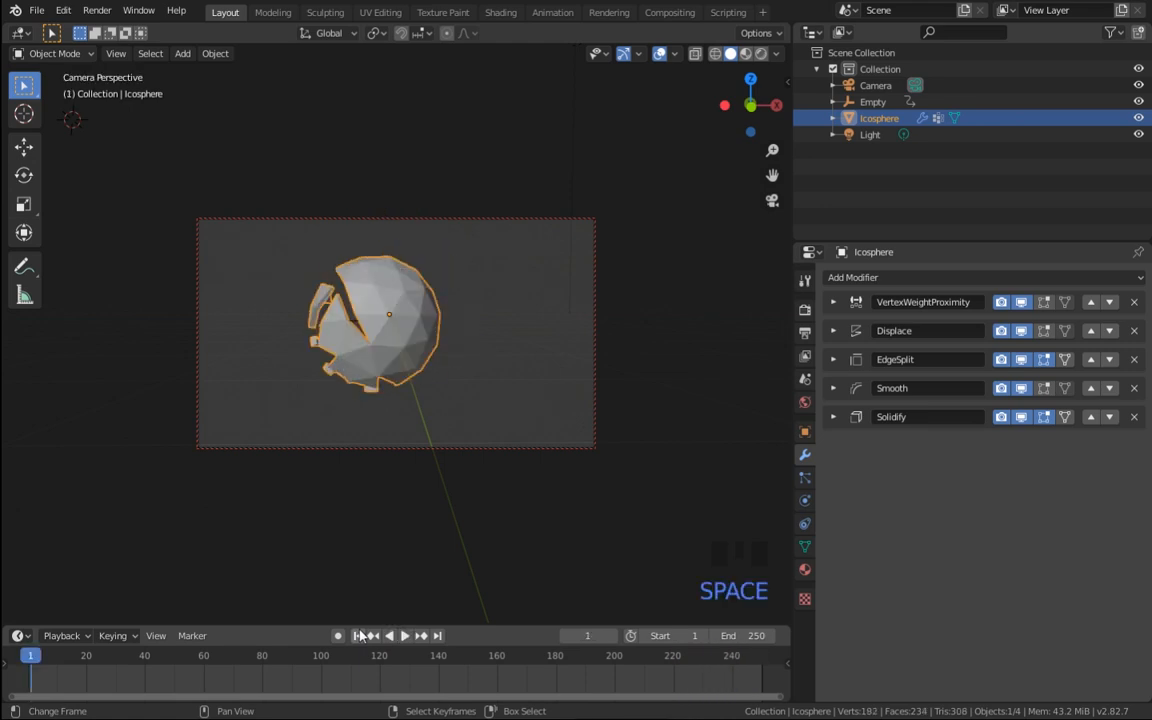
Step: Duplicate the icosphere in place and remove the Solidify modifier from the copy
key("shift+d")
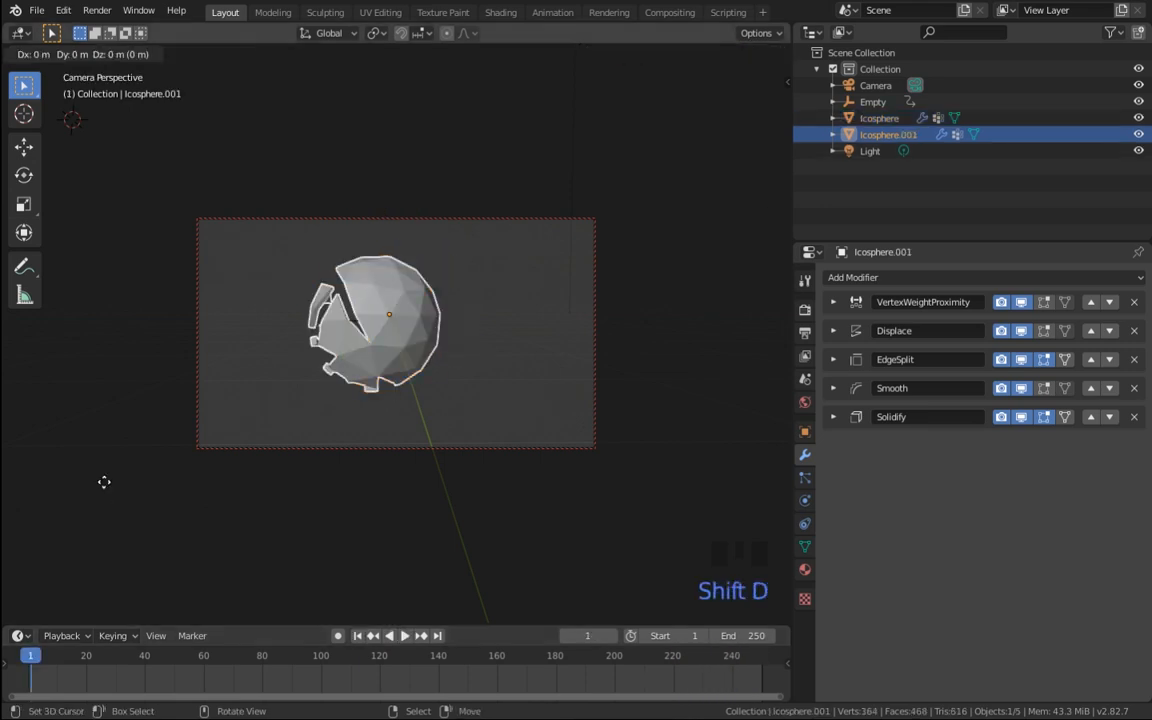
left_click(106, 486)
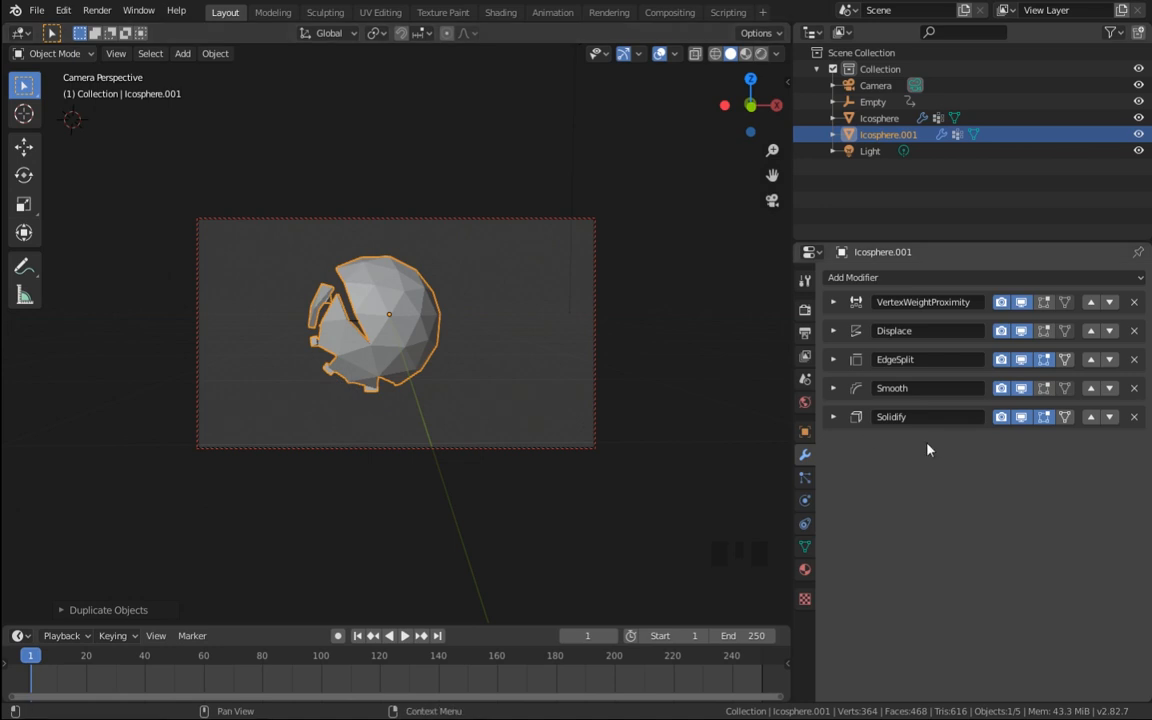
left_click(1134, 416)
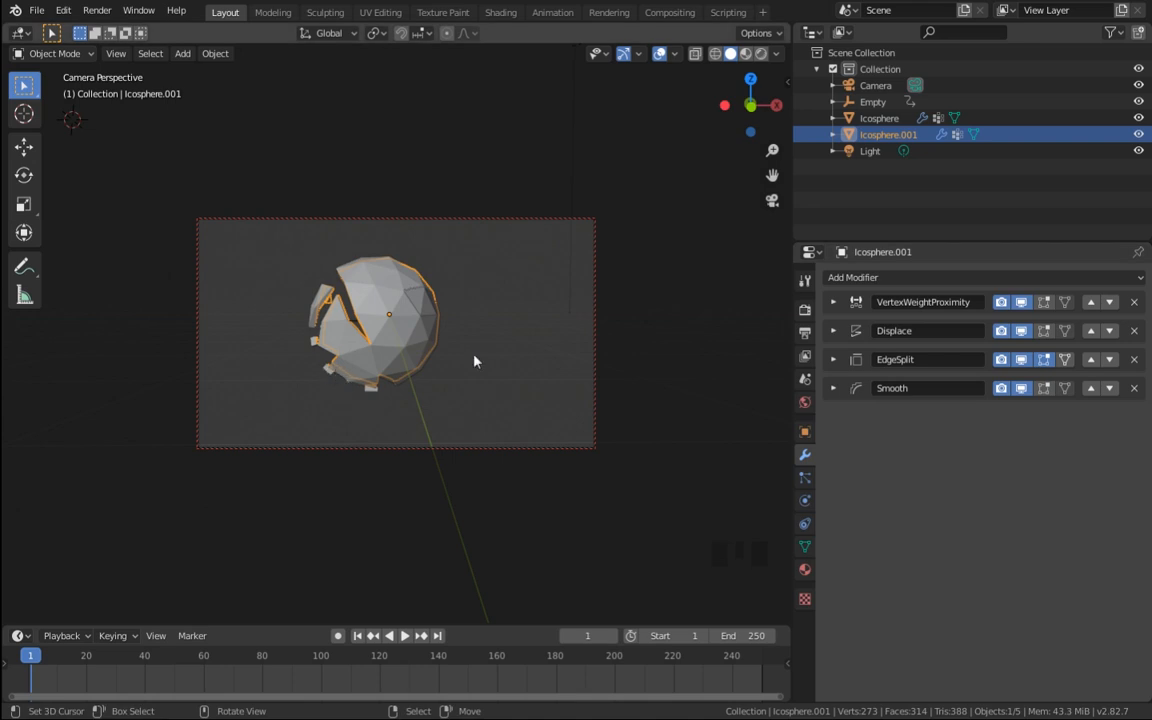
Step: Add a Wireframe modifier to the duplicate icosphere with the vertex group Group and a thickness of 0.306 m
left_click(938, 280)
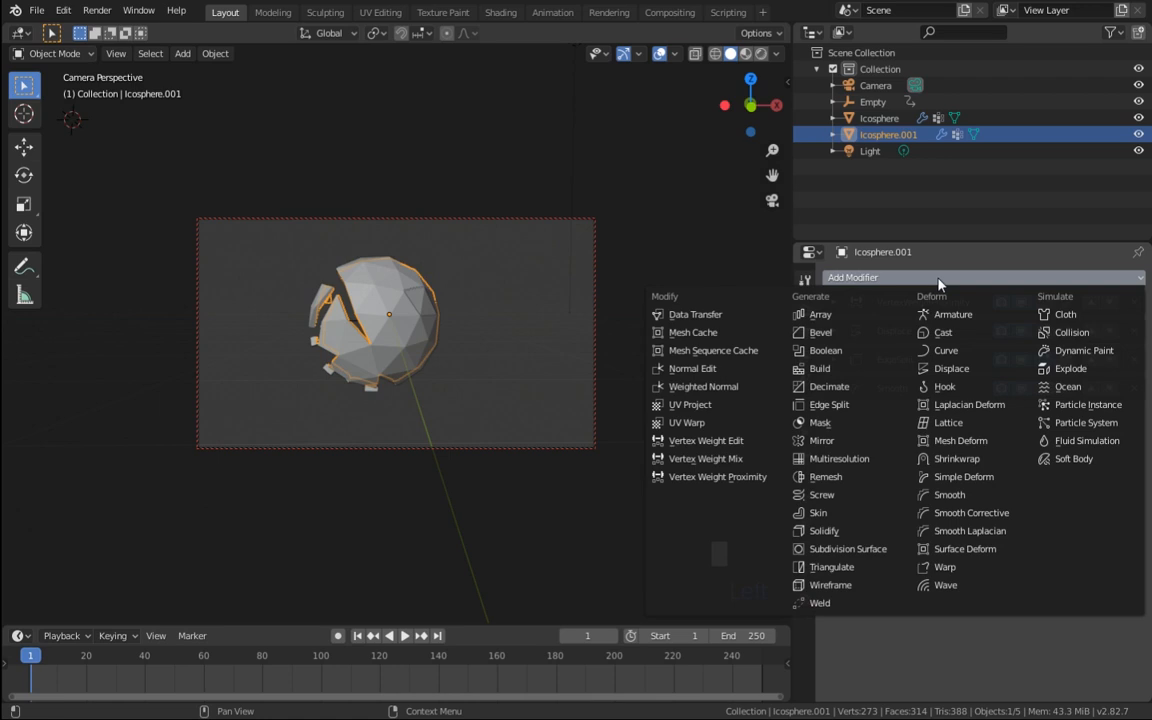
left_click(837, 590)
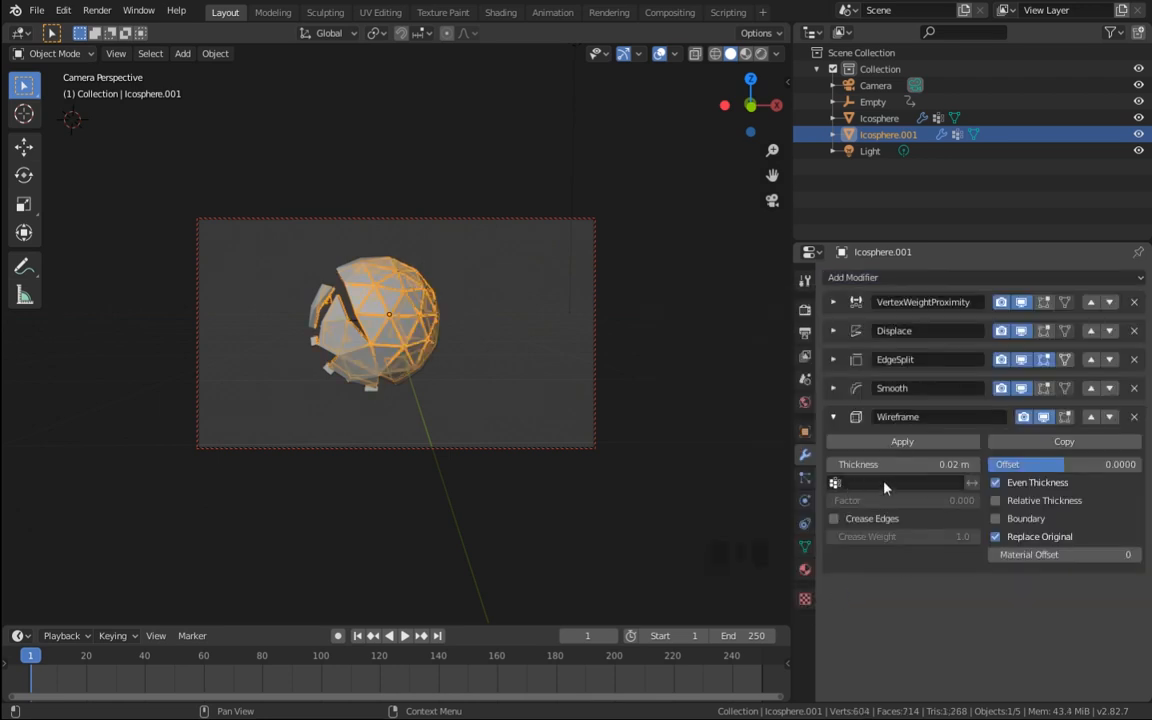
left_click(857, 484)
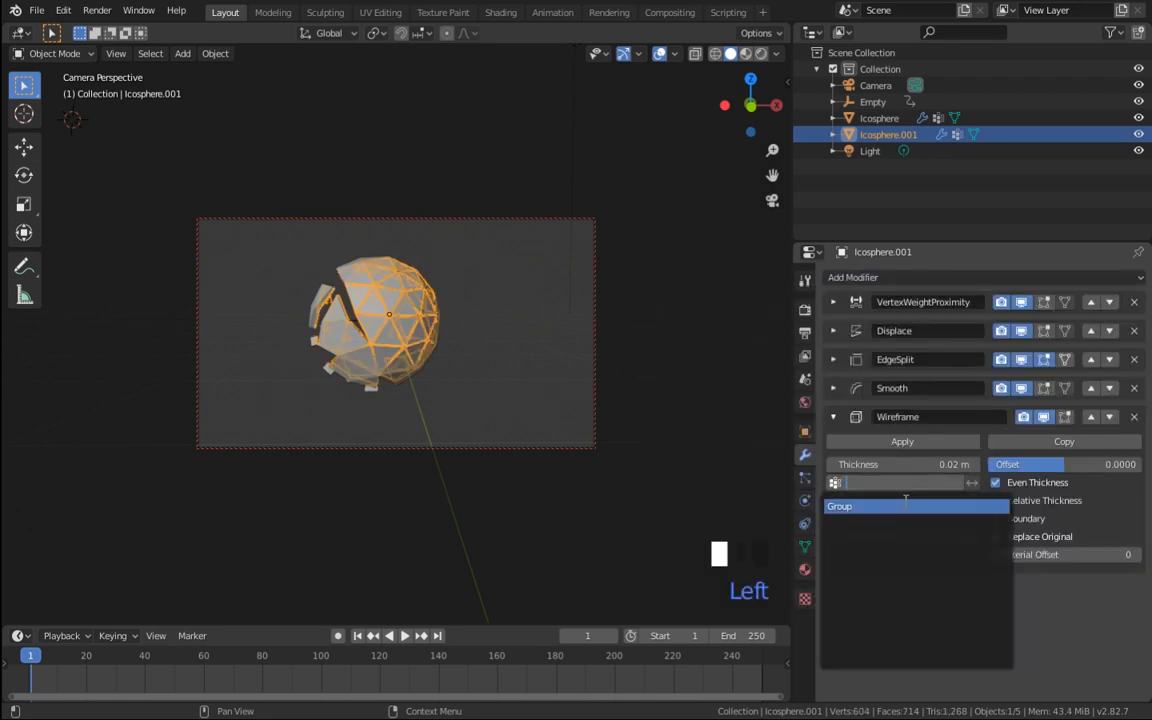
left_click(903, 505)
left_click_drag(900, 464, 970, 464)
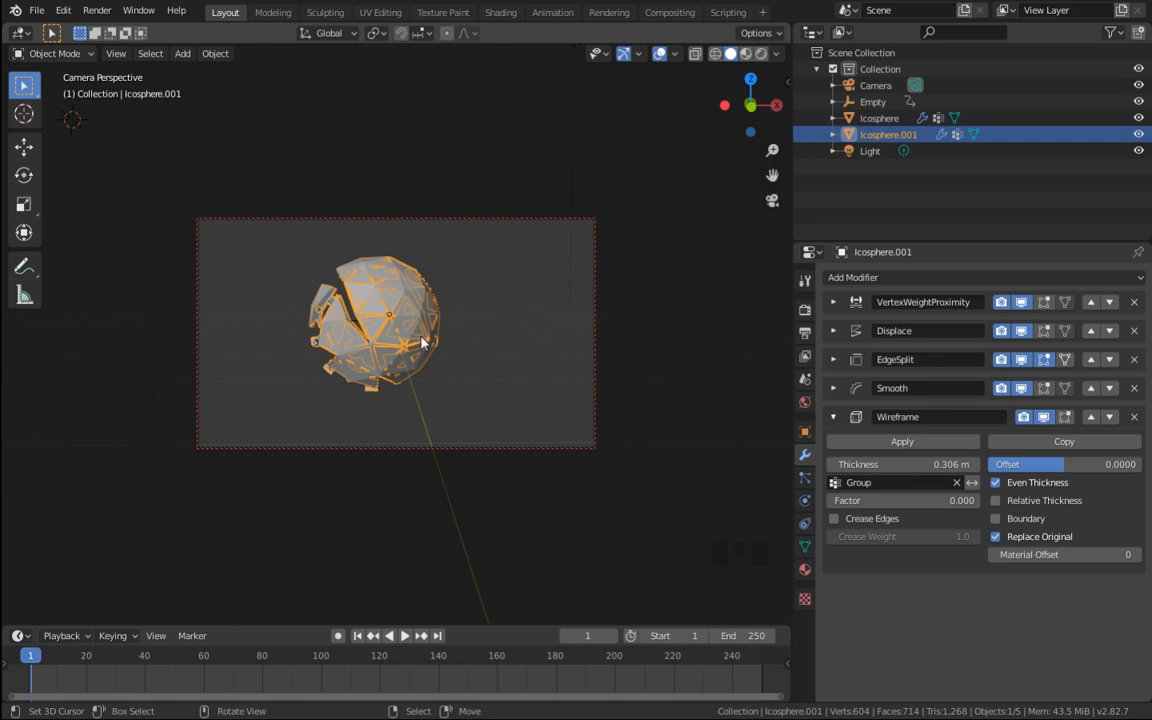
Step: Reduce the Wireframe modifier's thickness on the duplicate icosphere to 0.209 m and inspect the fragments up close
key("KP_0")
key("KP_Decimal")
middle_click_drag(422, 342, 506, 337)
middle_click_drag(516, 253, 229, 346)
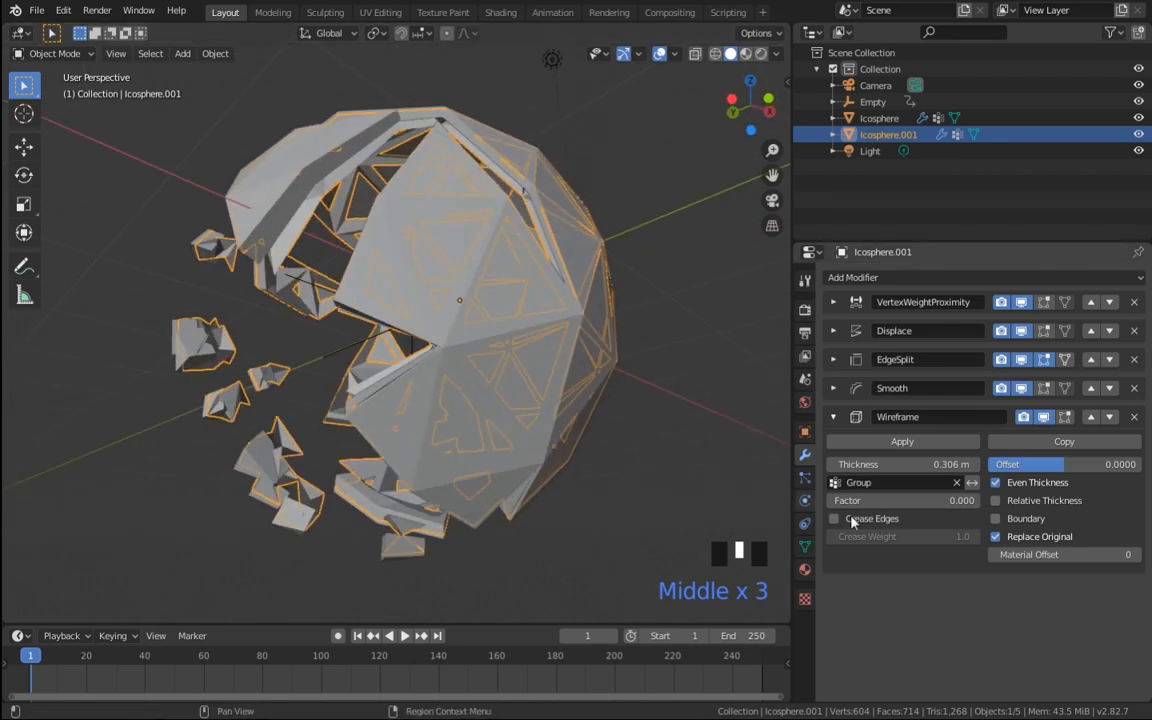
mouse_move(900, 464)
left_mouse_down()
mouse_move(835, 464)
mouse_move(920, 464)
left_mouse_up()
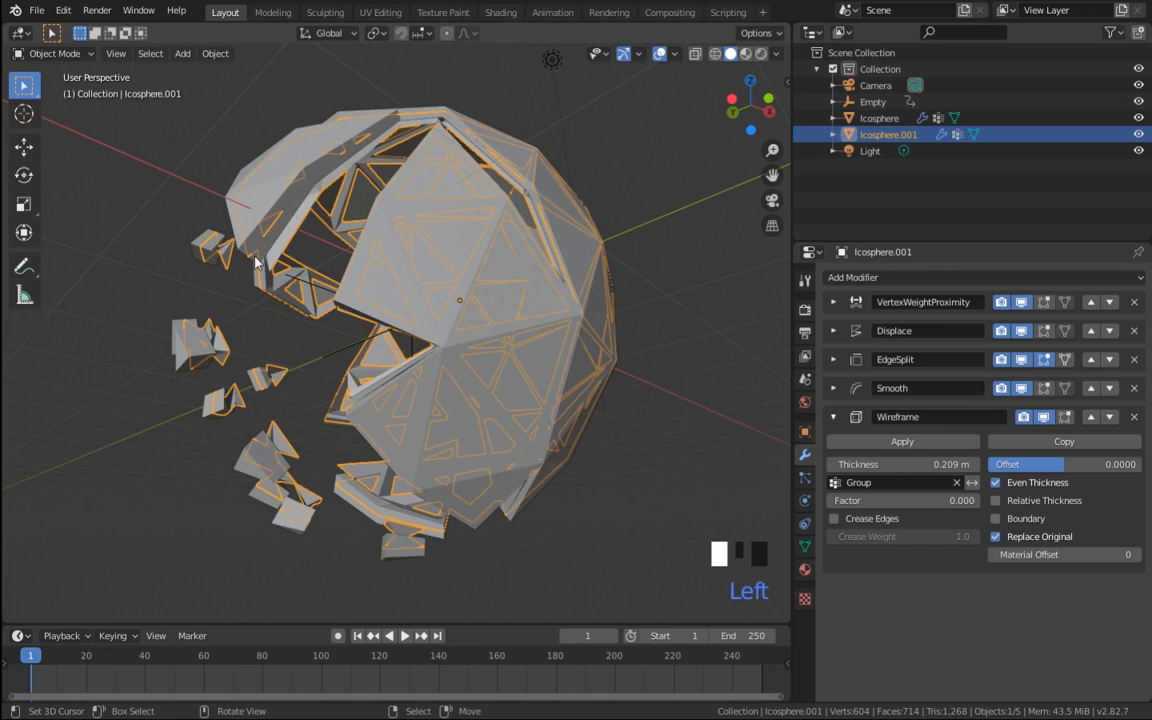
middle_click_drag(585, 338, 753, 294)
scroll(753, 294, "down", 6)
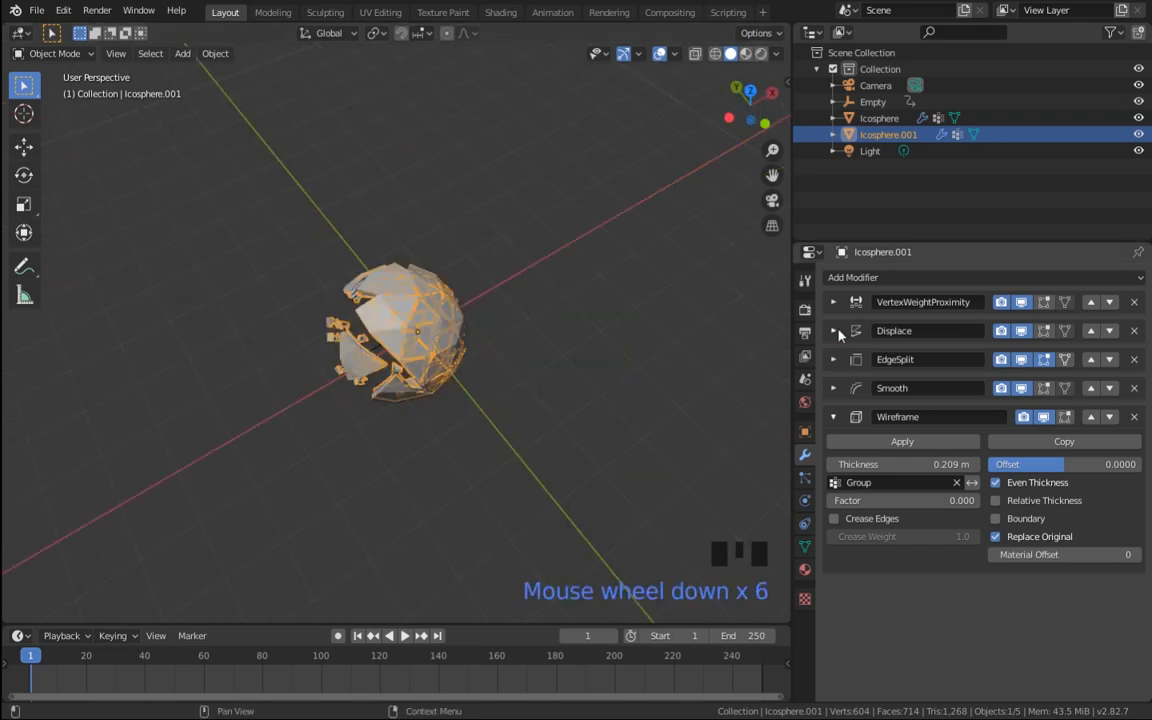
Step: Set the Displace modifier on the wireframe duplicate to strength 2.6 and midlevel 0.407, and return to the camera view
left_click(833, 330)
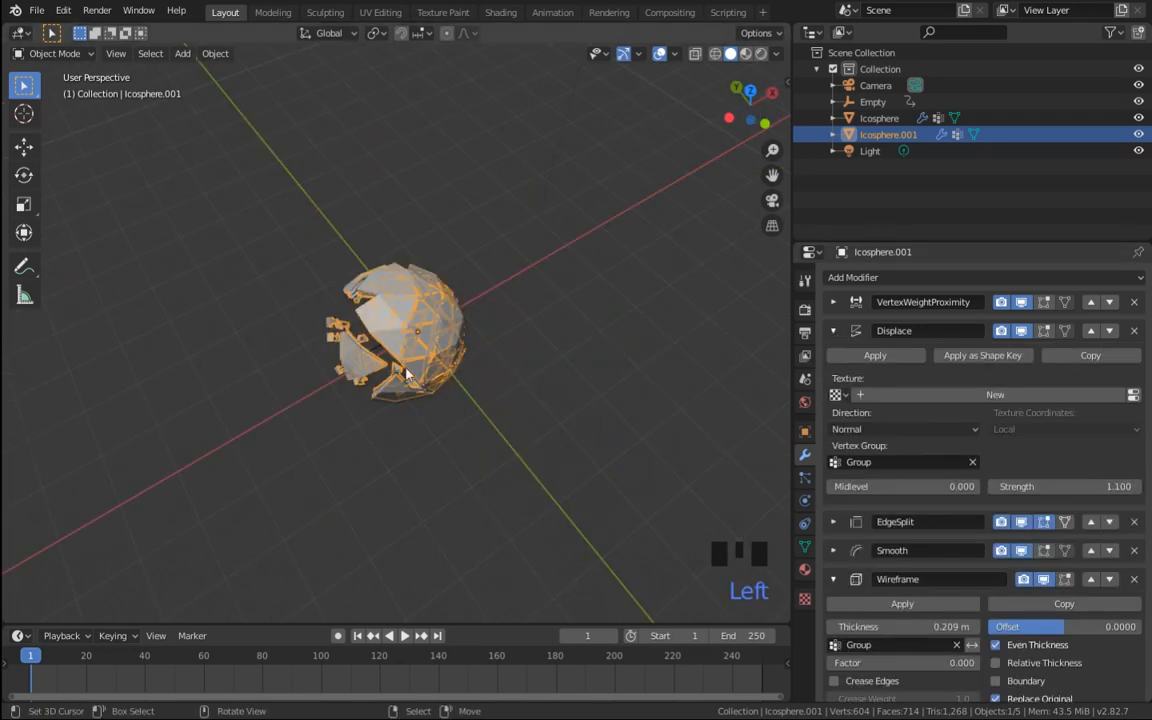
scroll(420, 403, "up", 4)
middle_click_drag(420, 403, 269, 311)
middle_click_drag(344, 345, 262, 305)
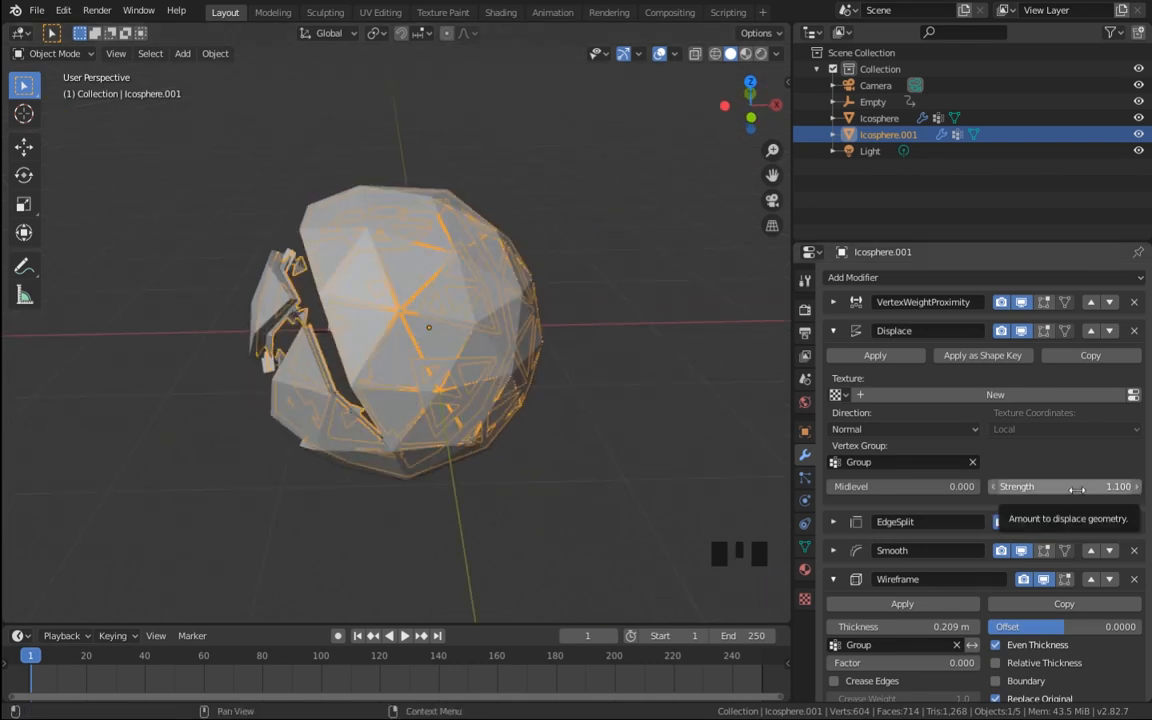
left_click_drag(1137, 489, 1147, 489)
left_click(772, 199)
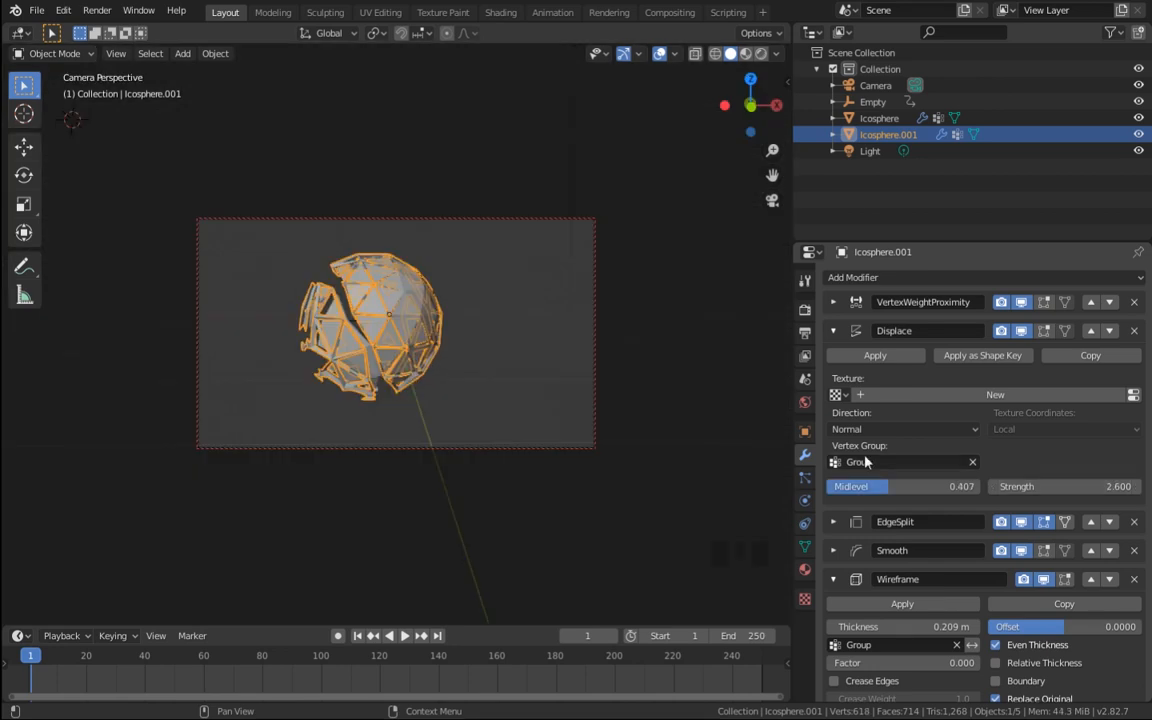
left_click(833, 330)
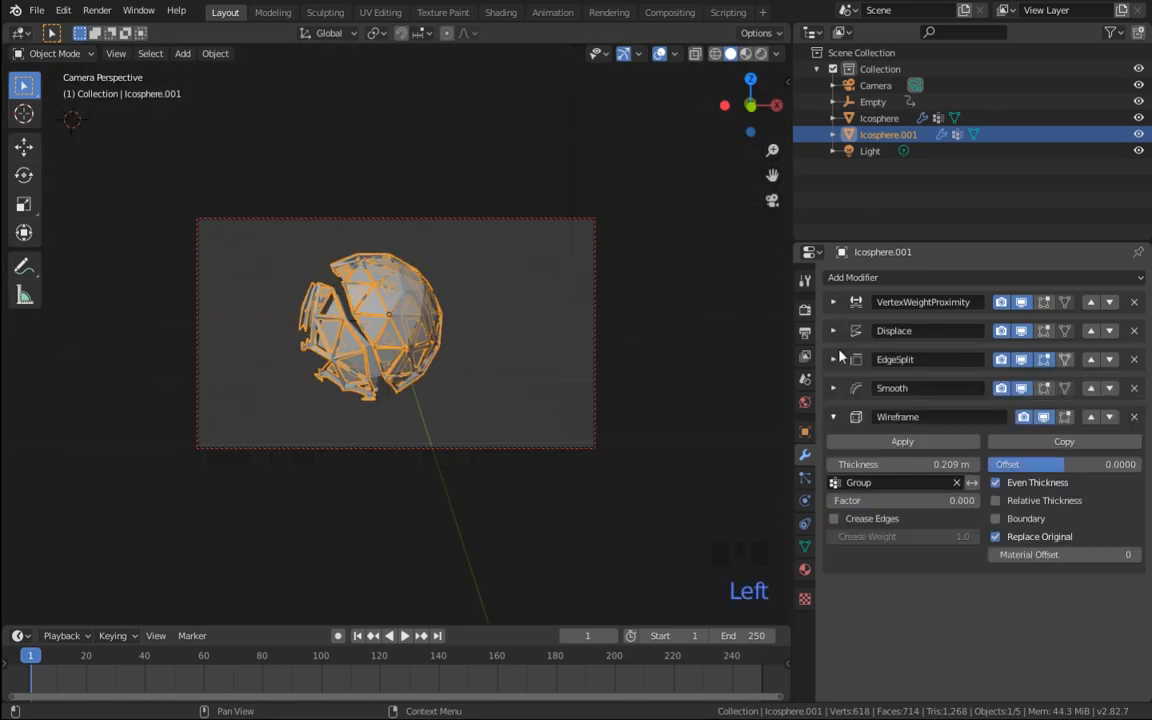
Step: Add a Bevel modifier to the wireframe duplicate using the Percent width method at 25%, with Clamp Overlap disabled
left_click(833, 416)
left_click(885, 280)
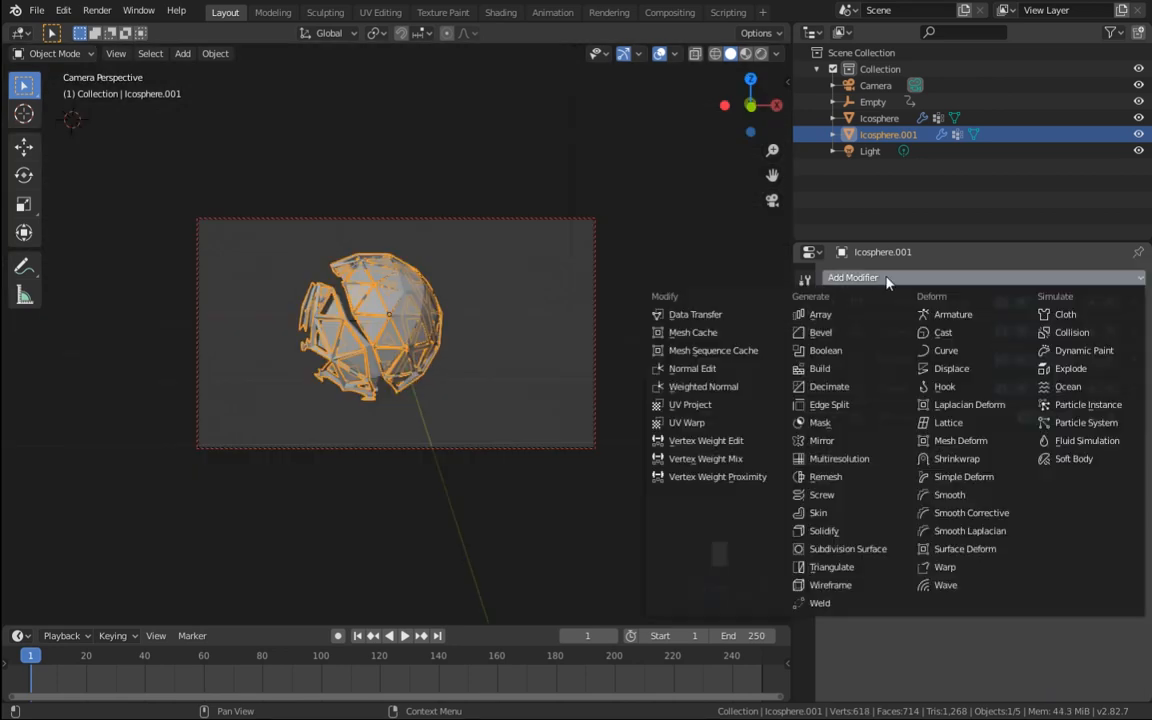
left_click(840, 337)
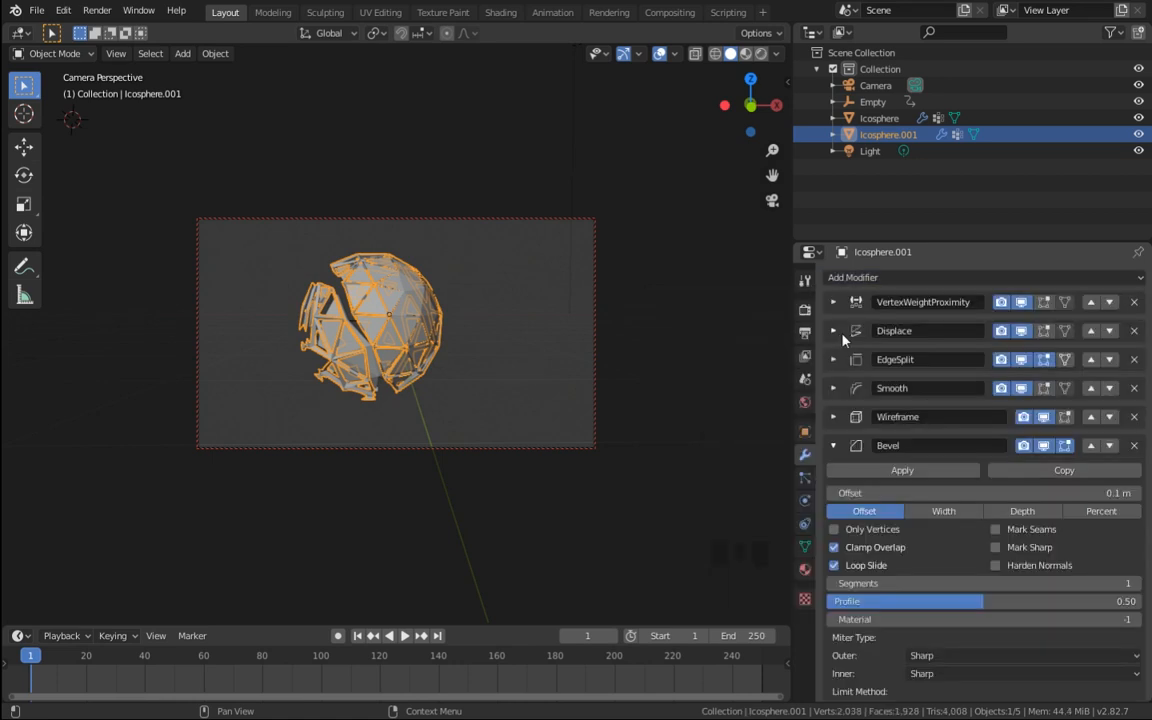
left_click(1101, 511)
left_click(1094, 492)
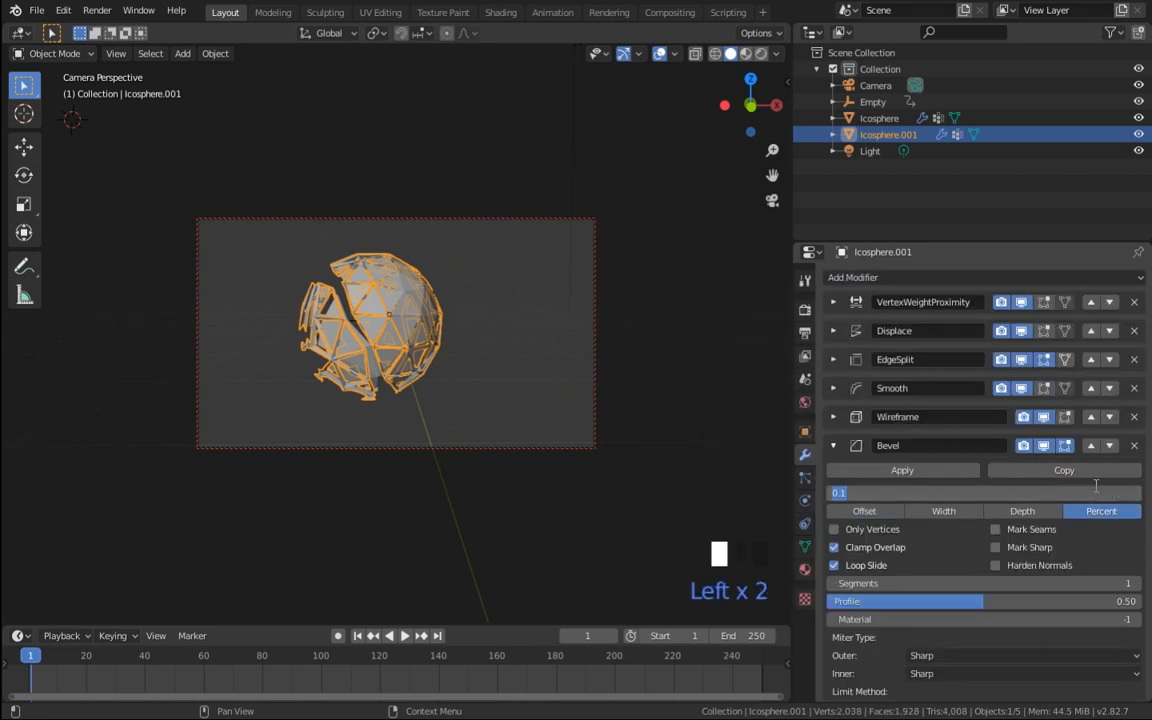
type("25")
key("Return")
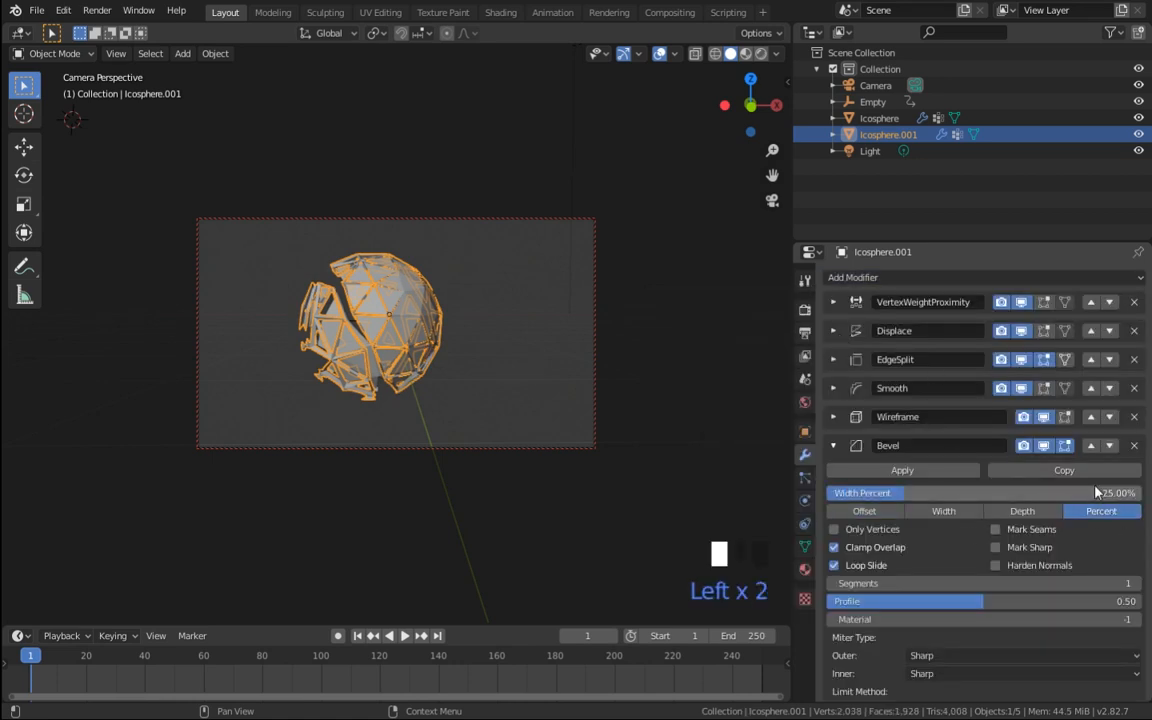
left_click(835, 548)
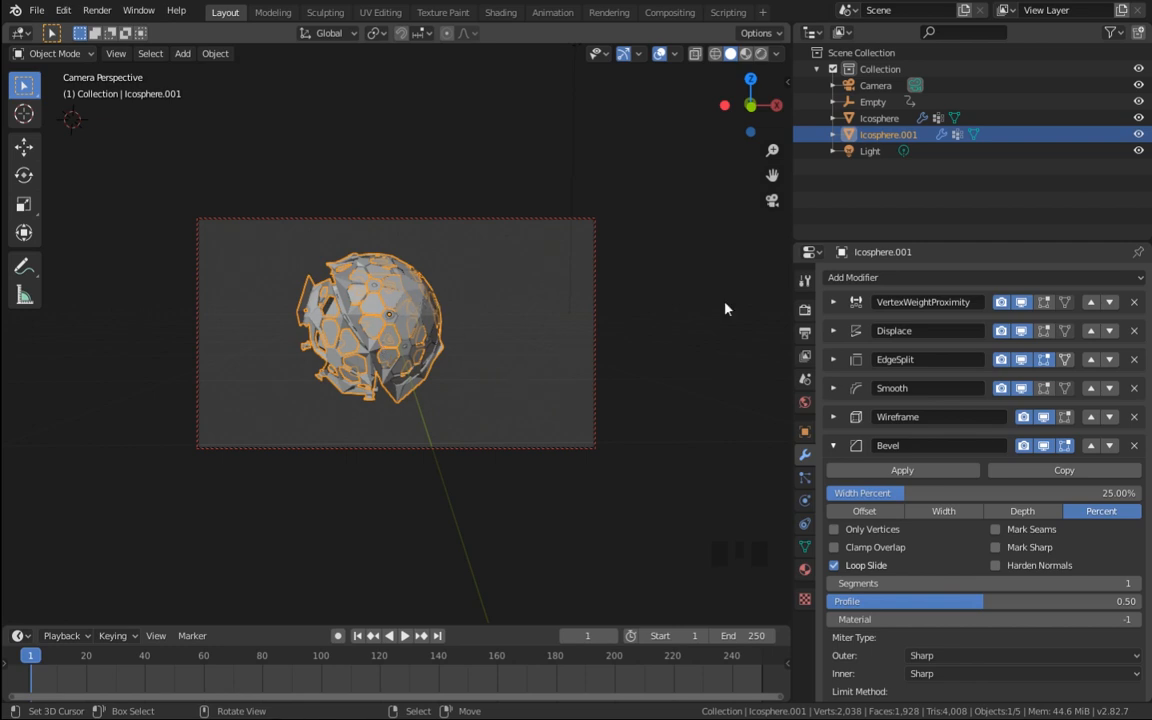
Step: Deselect everything and scrub the animation to frame 154 to check the bevelled wireframe fragments
left_click(740, 280)
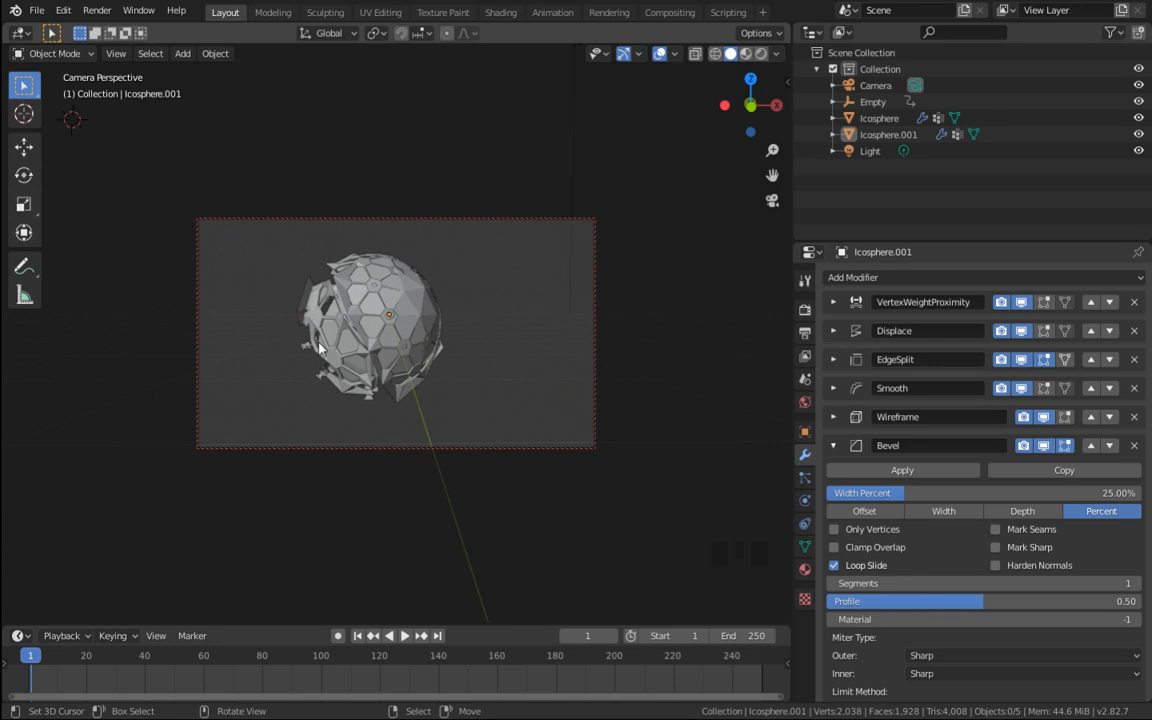
left_click_drag(32, 662, 480, 675)
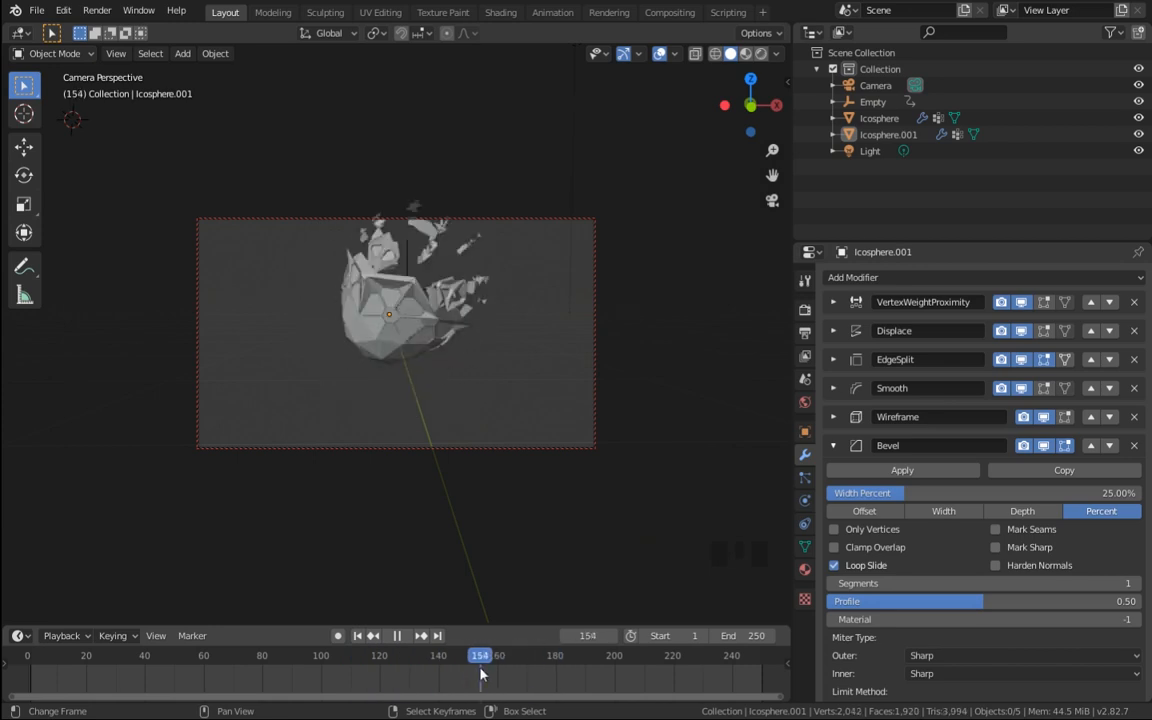
right_click(377, 347)
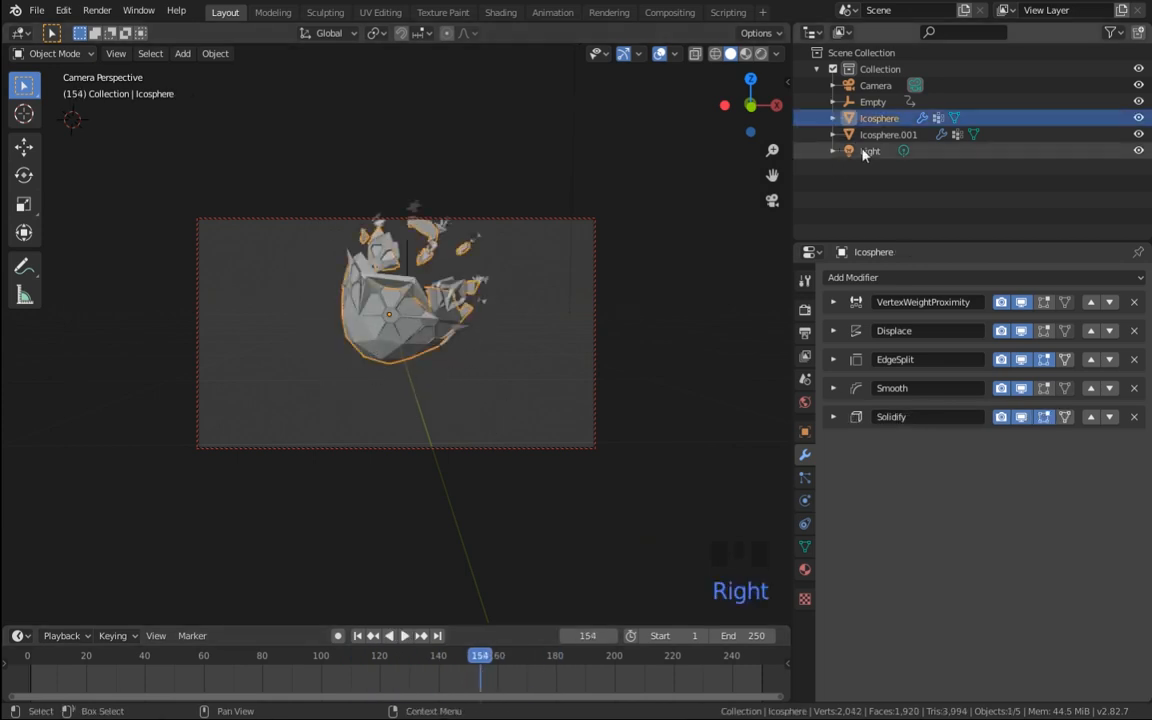
key("shift+d")
right_click(357, 193)
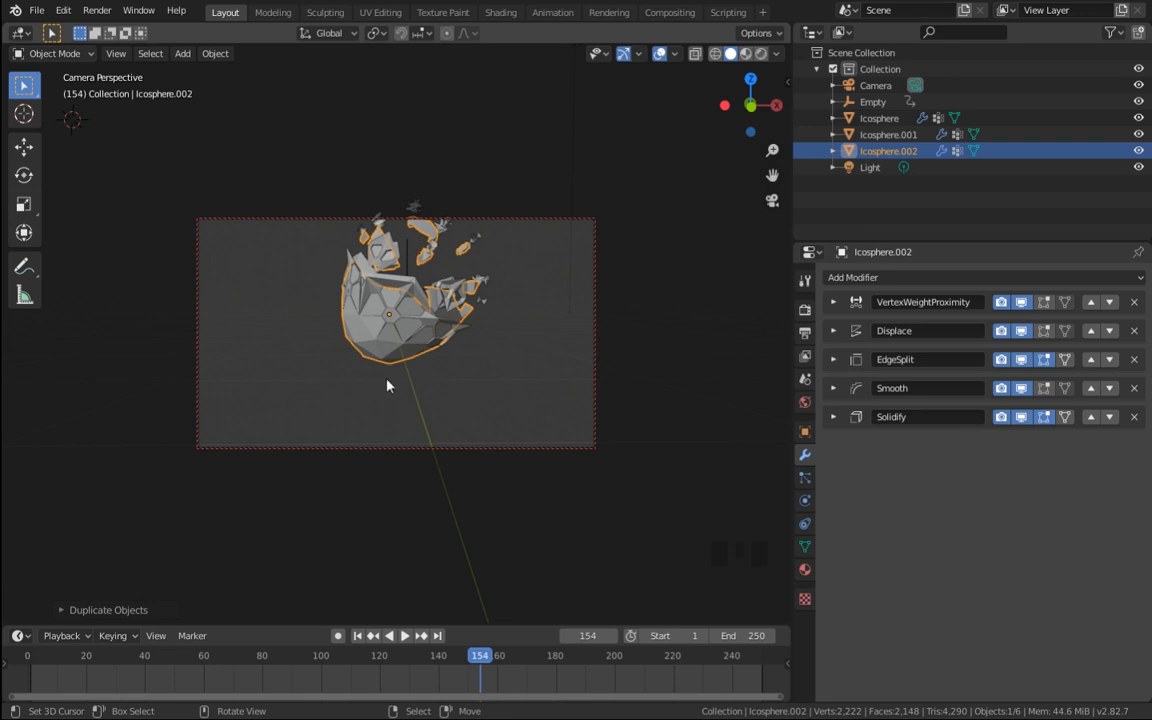
middle_click_drag(452, 369, 478, 375, "shift")
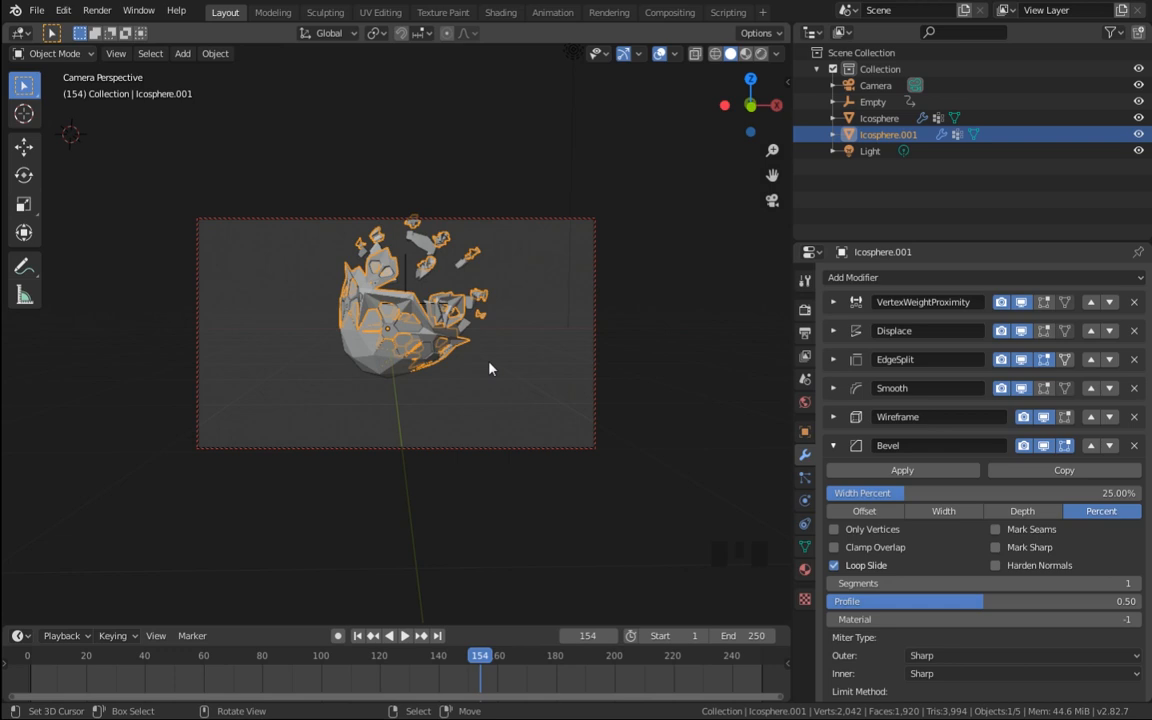
Step: Duplicate the original solidified Icosphere in place
left_click(874, 101)
left_click(878, 118)
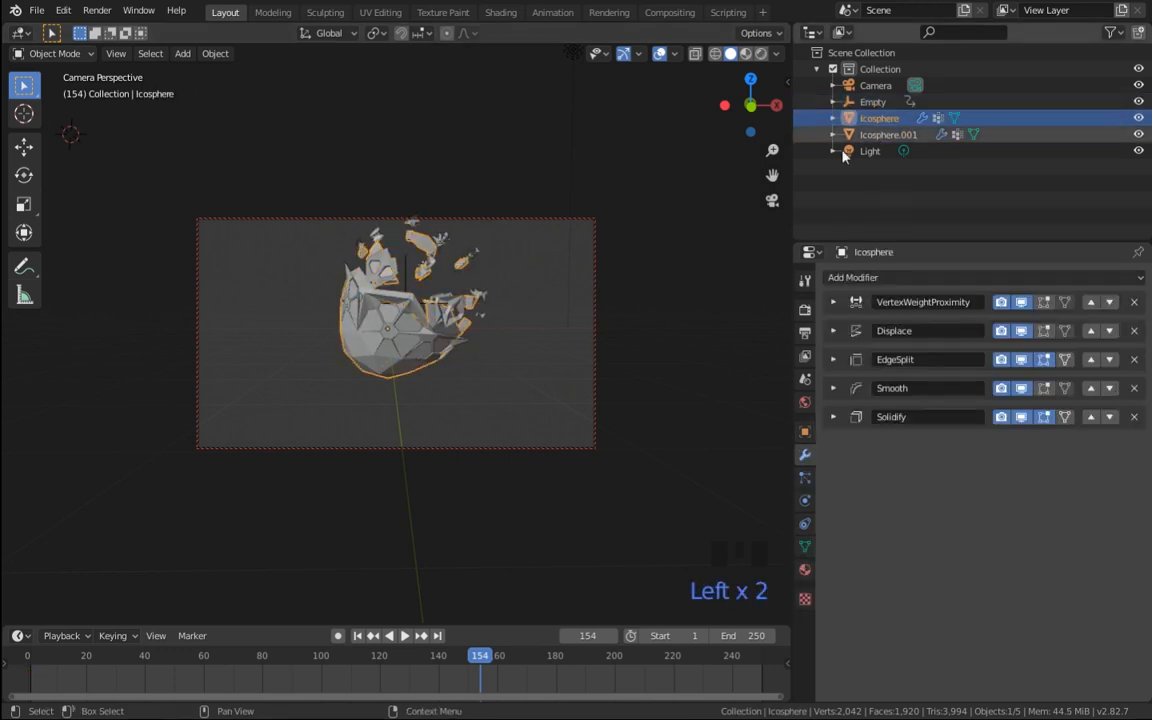
key("shift+d")
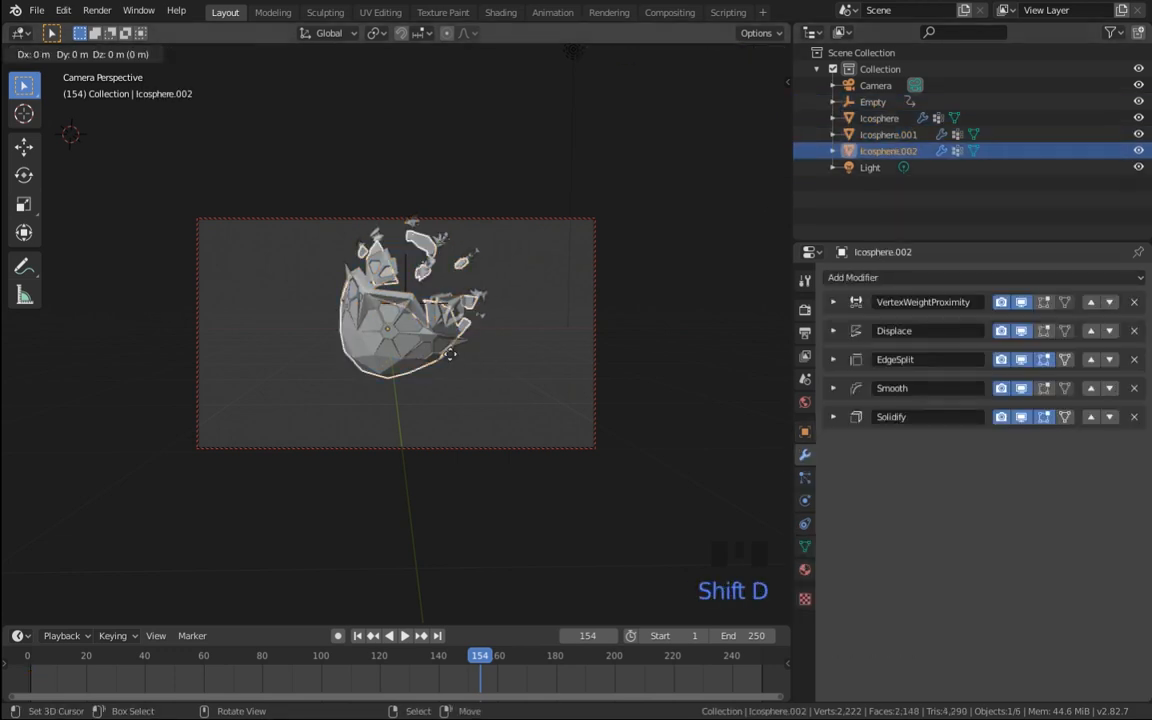
right_click(451, 362)
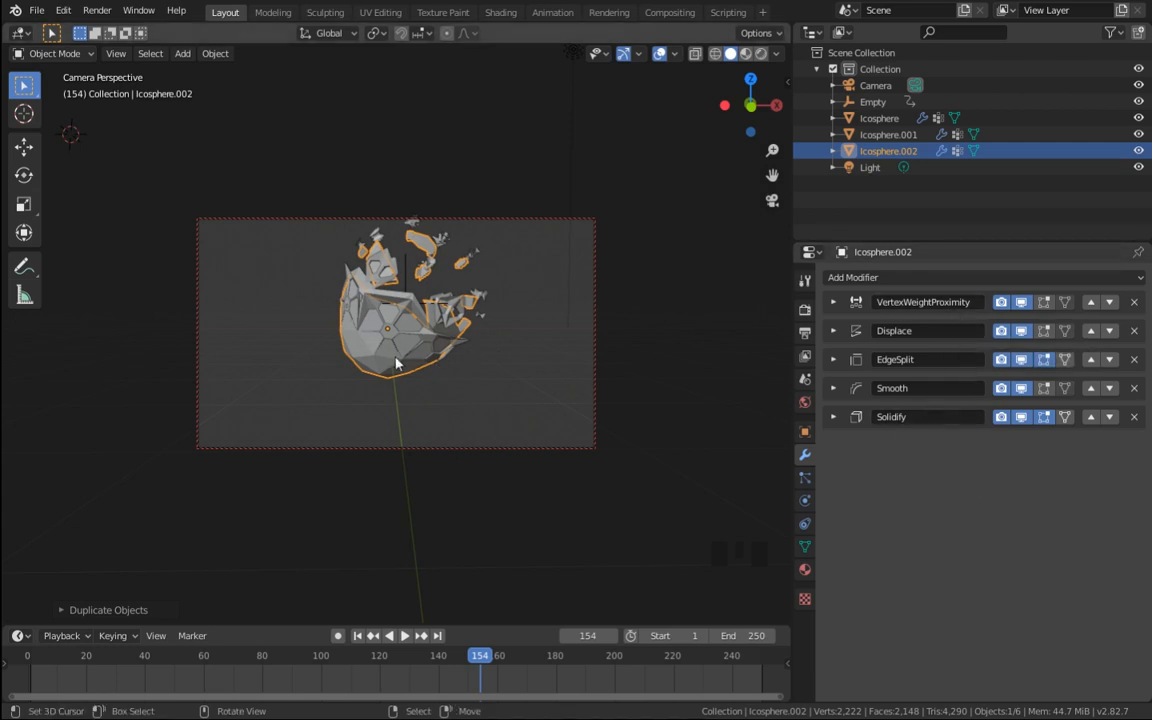
Step: Clear the vertex group from the Displace modifier on the new duplicate Icosphere.002
left_click(846, 350)
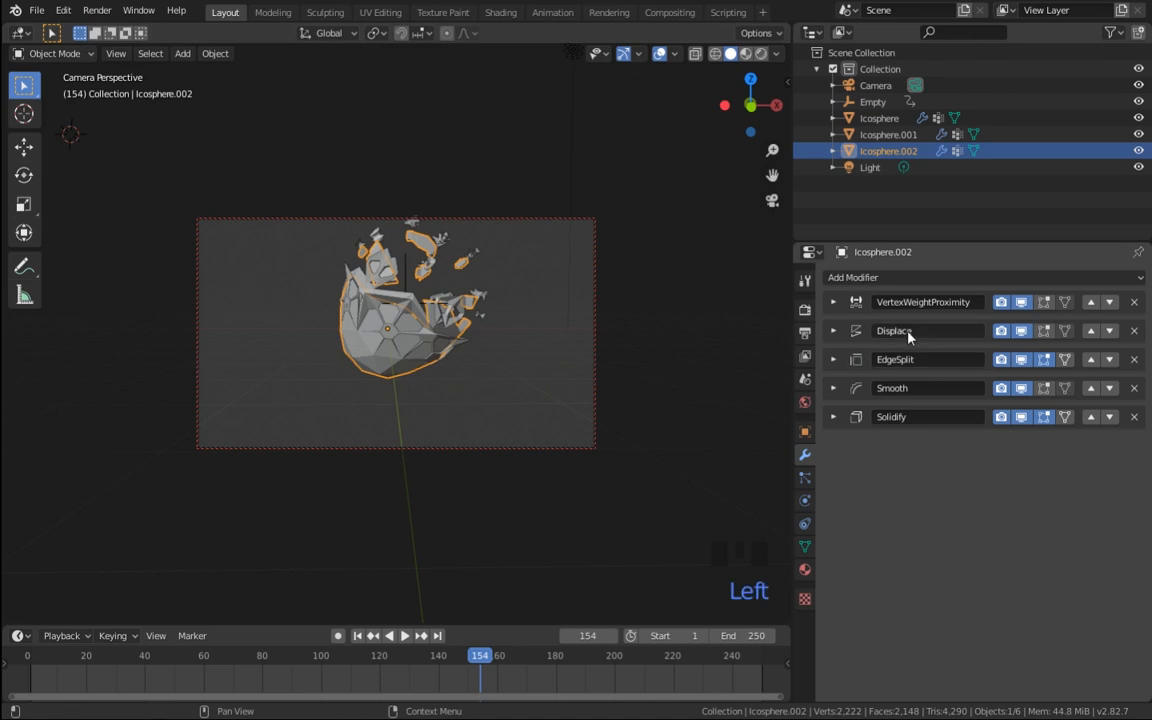
left_click(832, 332)
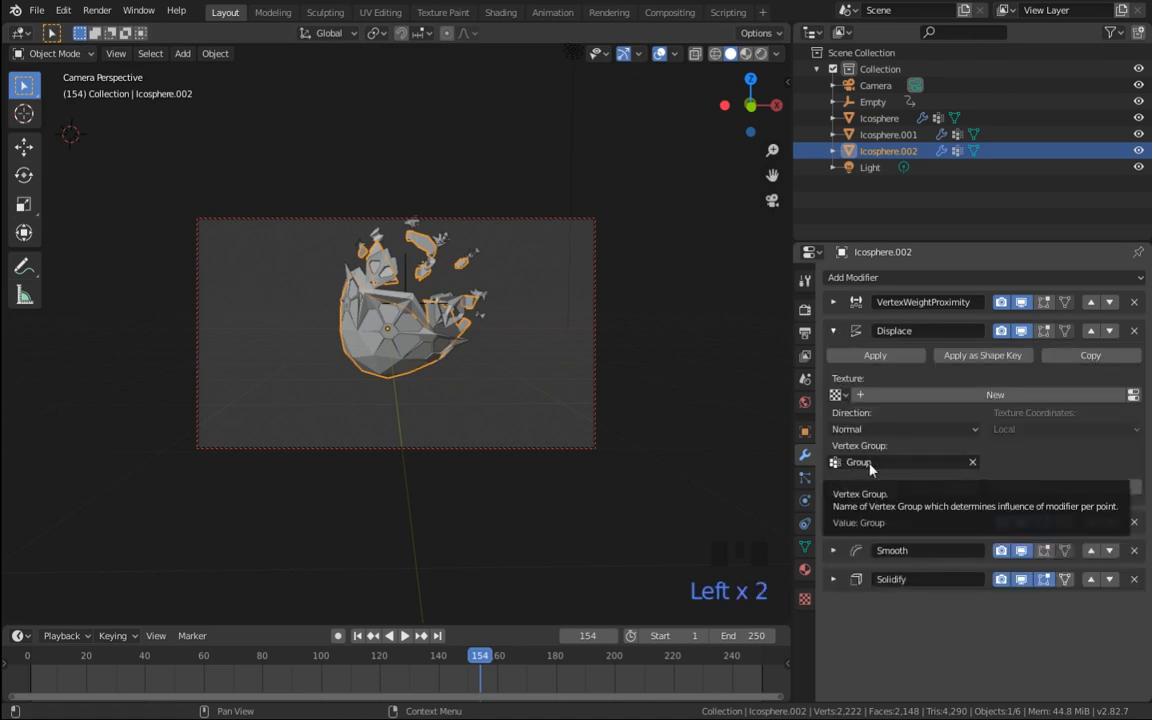
left_click(970, 462)
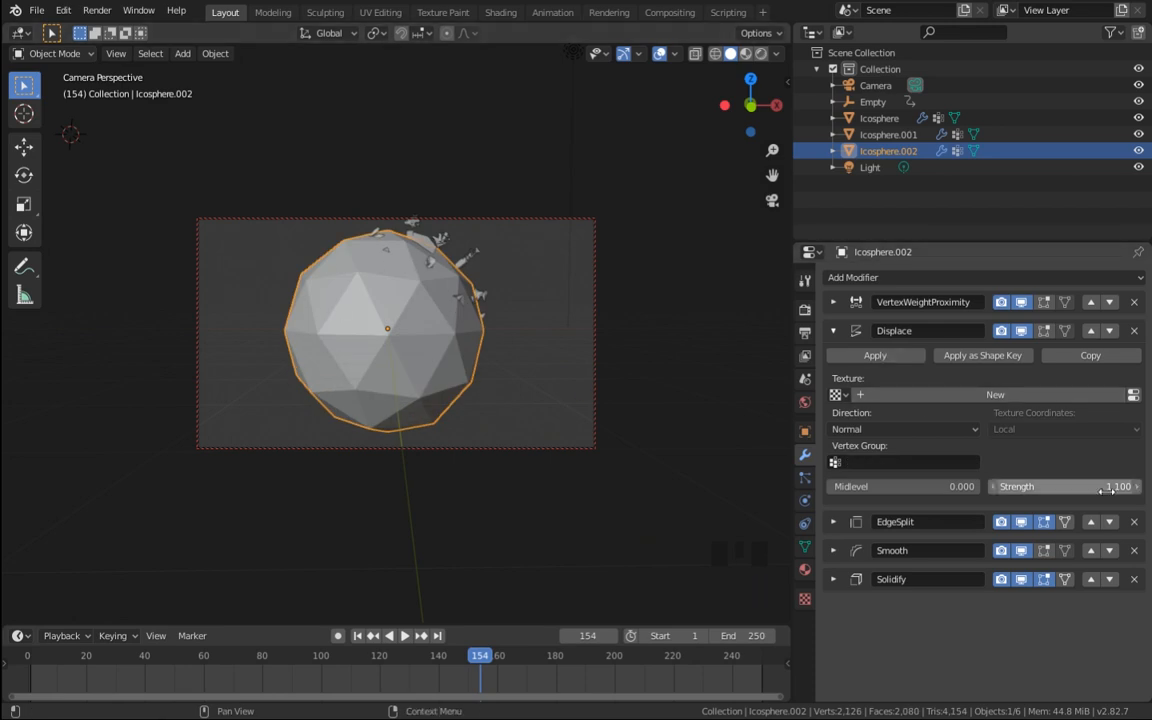
left_click(834, 331)
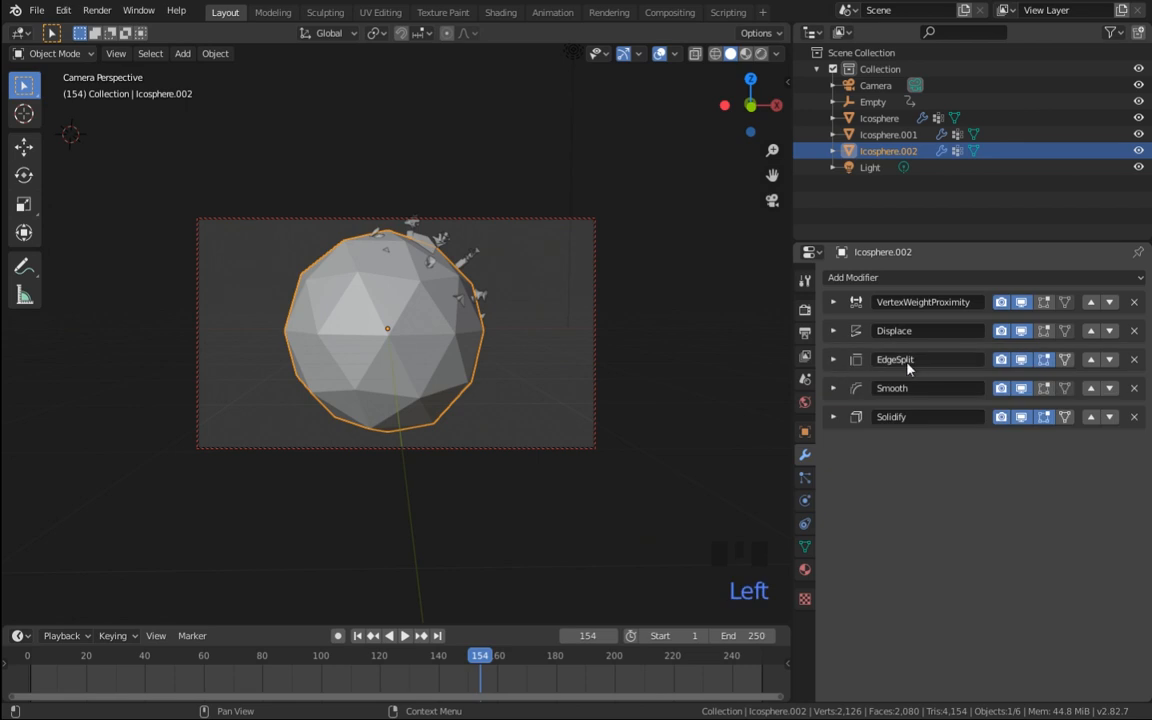
Step: Set the Edge Split modifier's split angle on Icosphere.002 to 5°
left_click(833, 359)
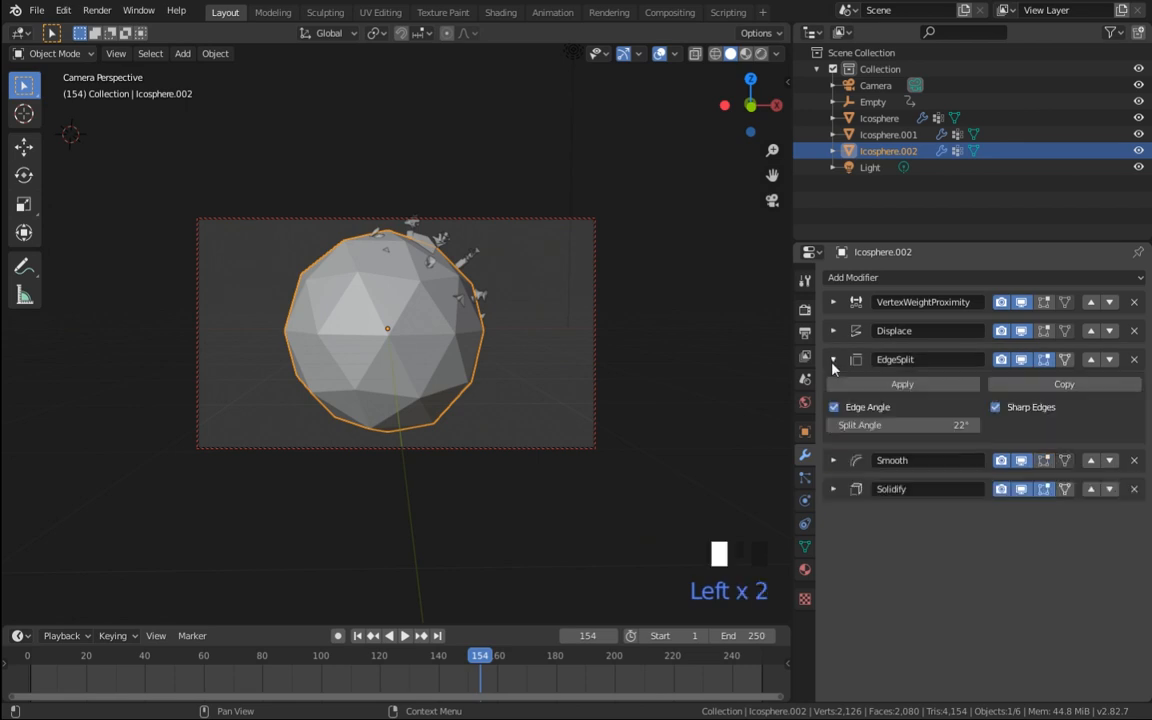
left_click(902, 424)
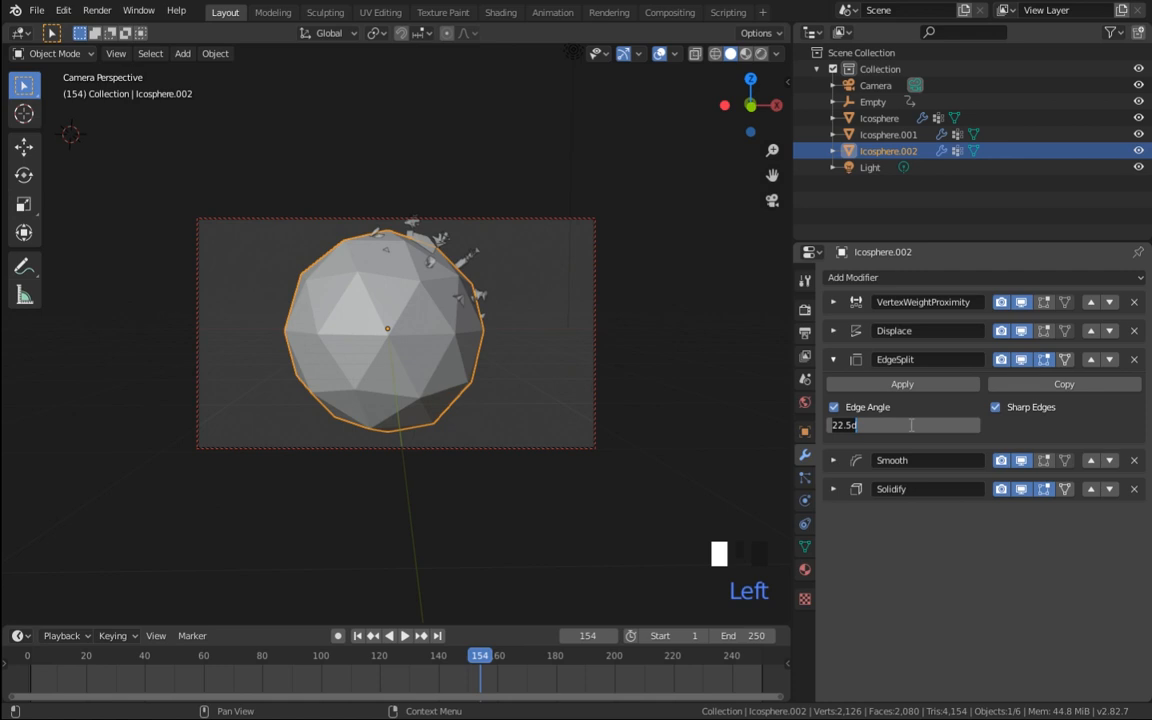
type("5")
key("Return")
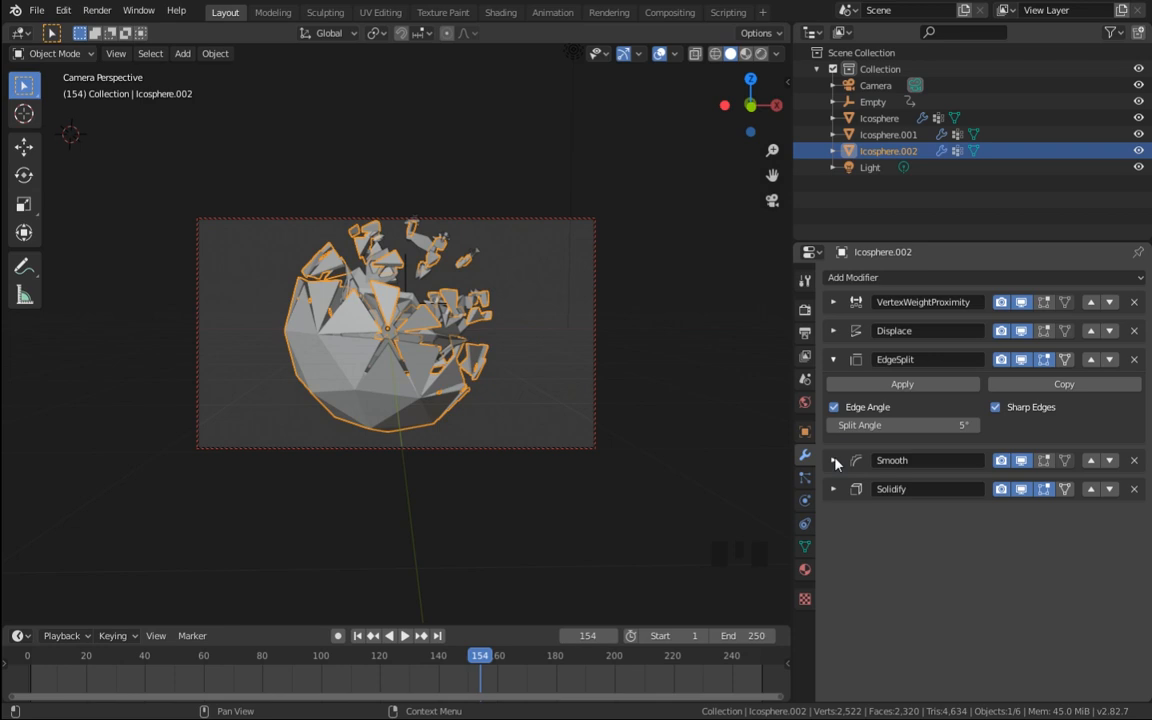
left_click(833, 359)
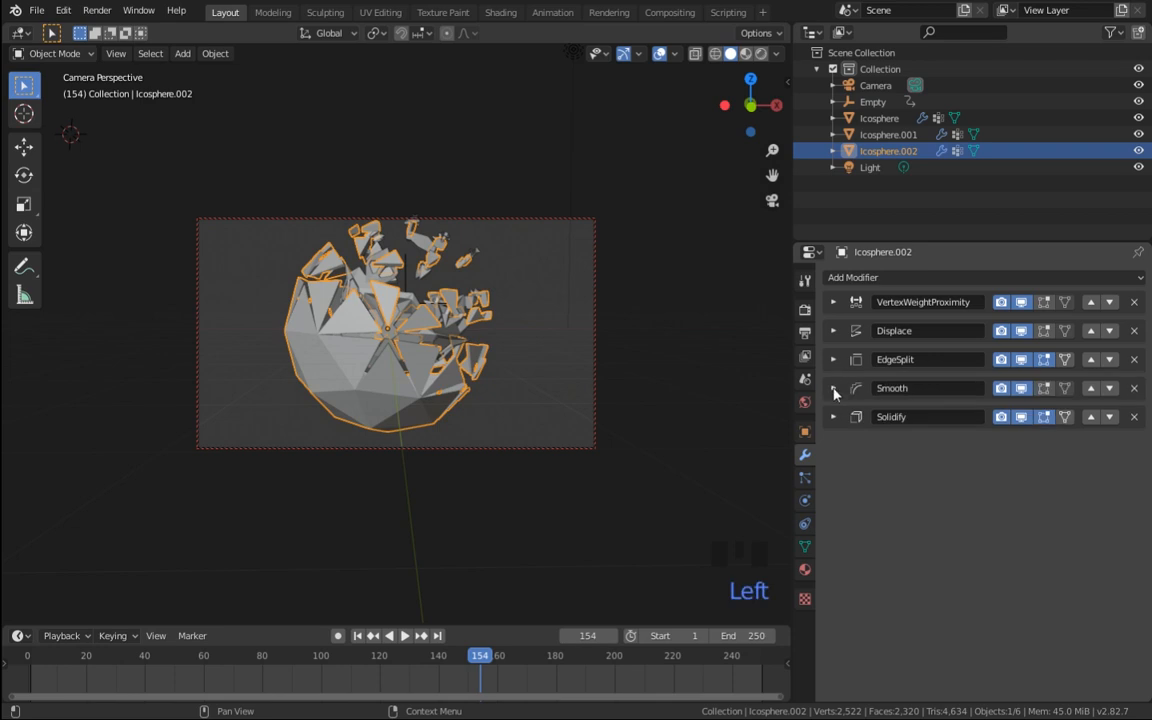
Step: Set the Smooth modifier on Icosphere.002 to a repeat of 30 and a factor of 1
left_click(833, 389)
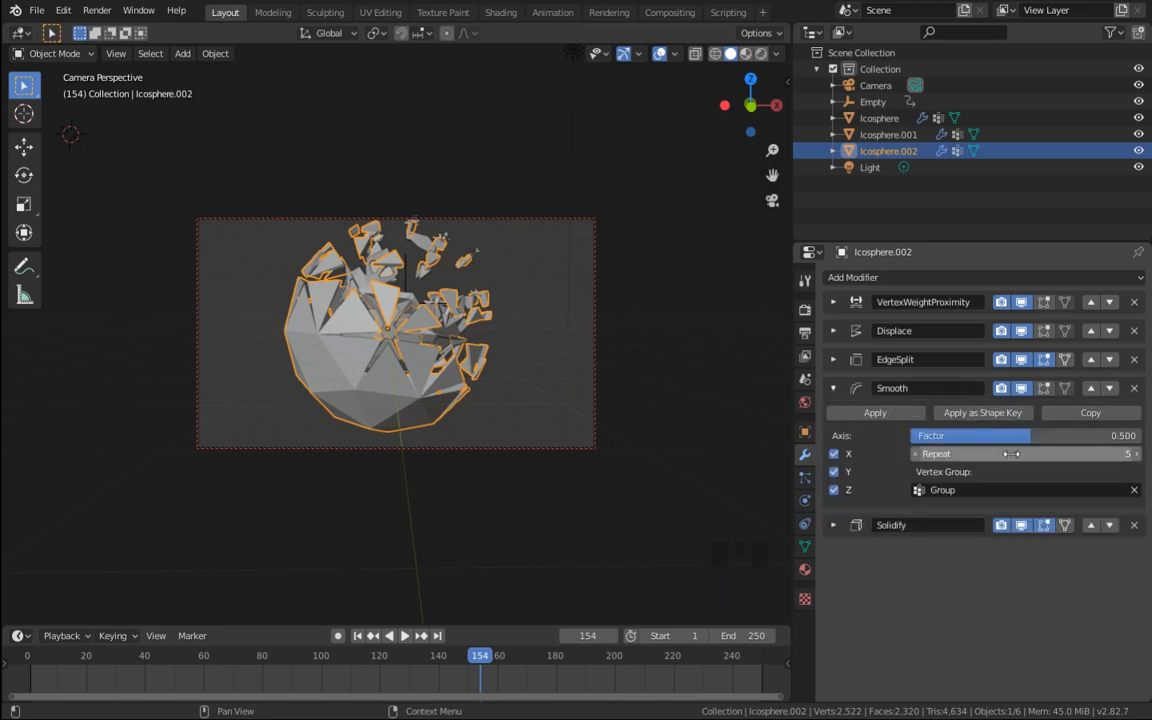
left_click_drag(1010, 454, 1120, 454)
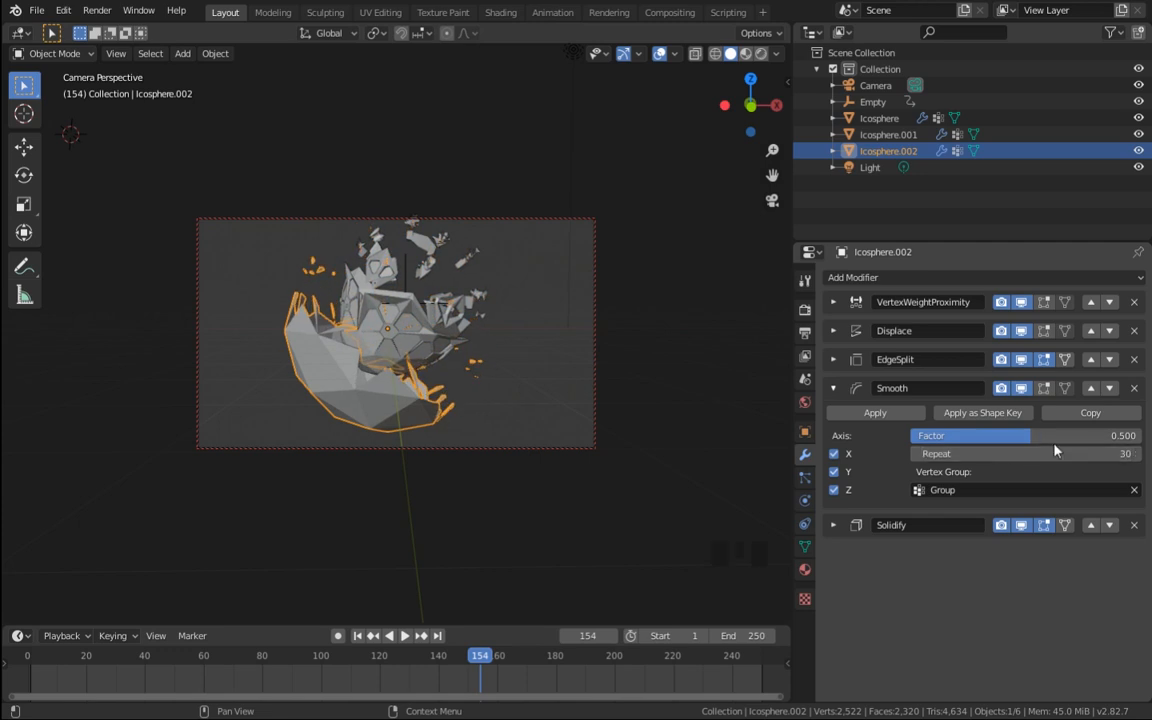
mouse_move(1031, 437)
left_mouse_down()
mouse_move(1068, 437)
mouse_move(1037, 441)
left_mouse_up()
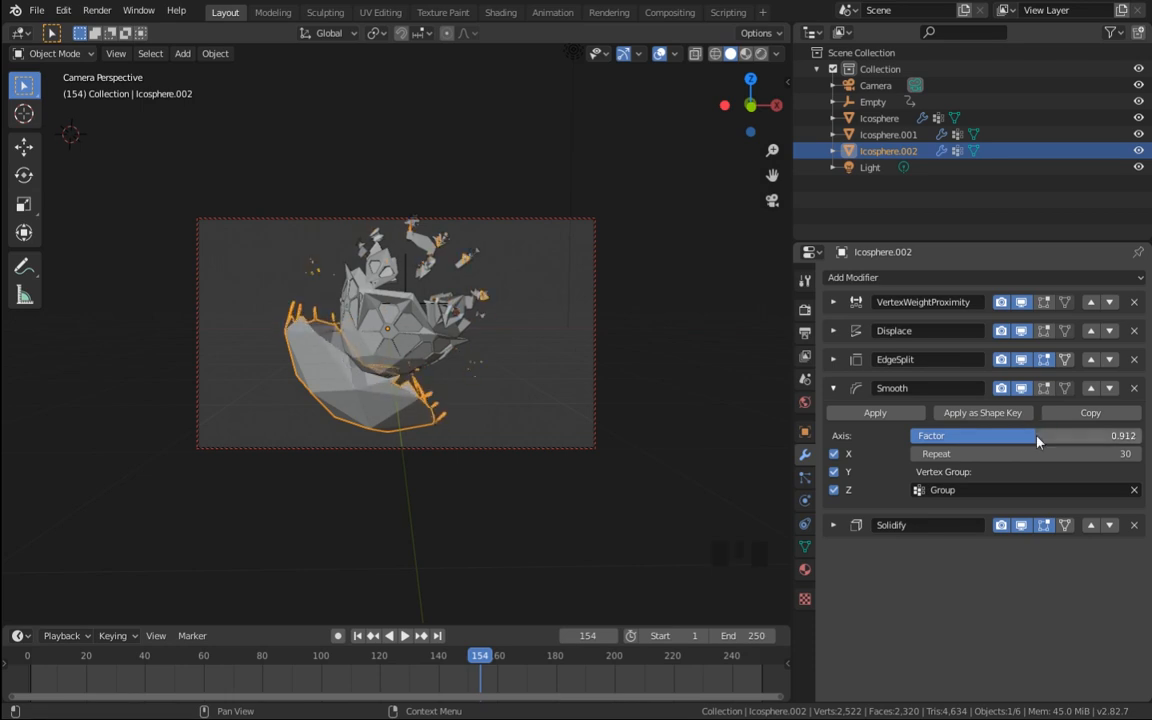
left_click(1037, 441)
type("1")
key("Return")
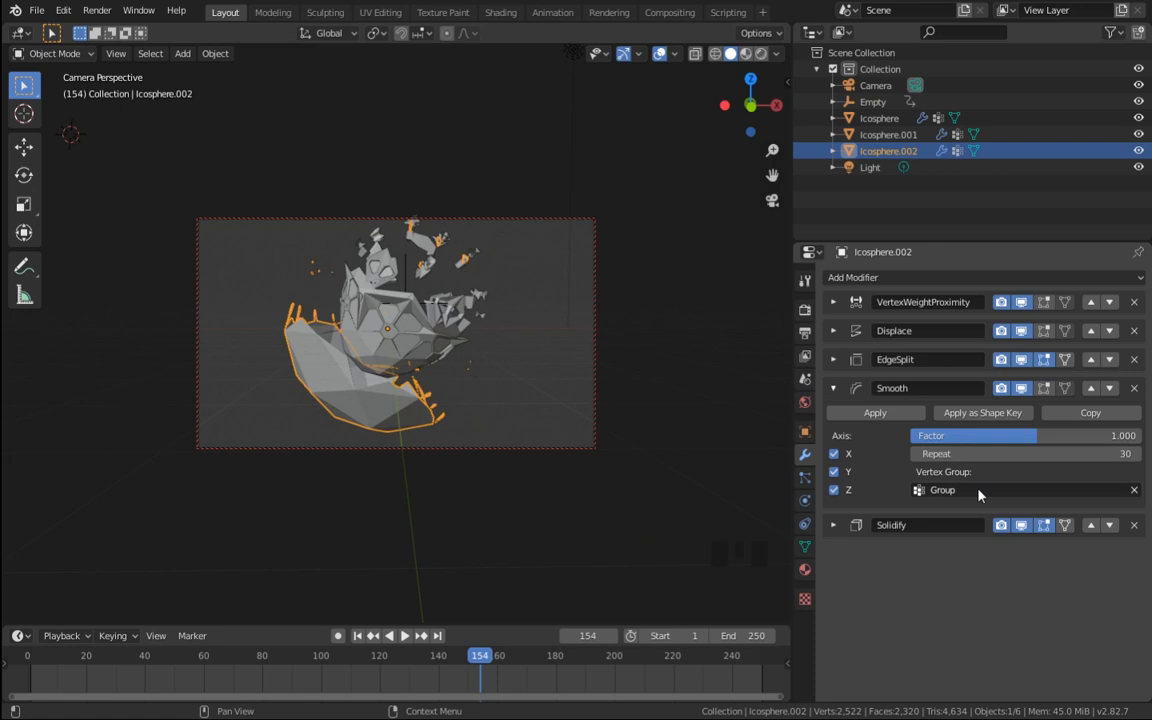
left_click(834, 389)
Step: Add a second Smooth modifier to Icosphere.002, place it above Solidify in the stack and set its repeat to 2
left_click(823, 278)
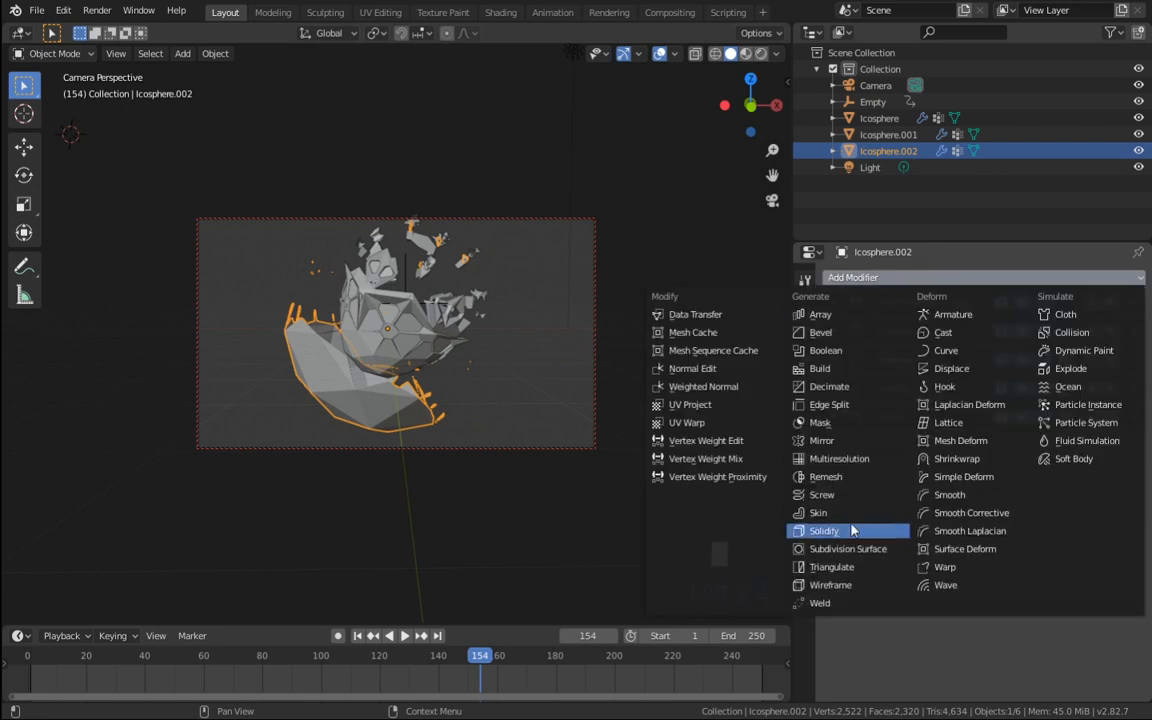
left_click(955, 495)
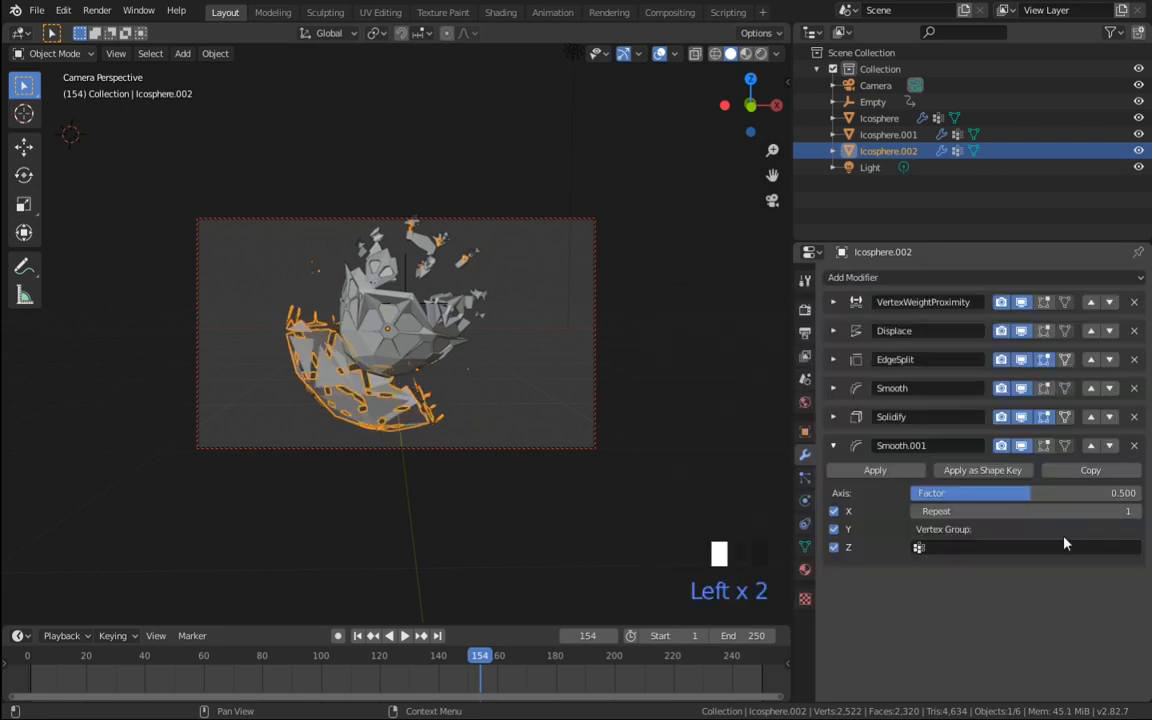
left_click(1091, 445)
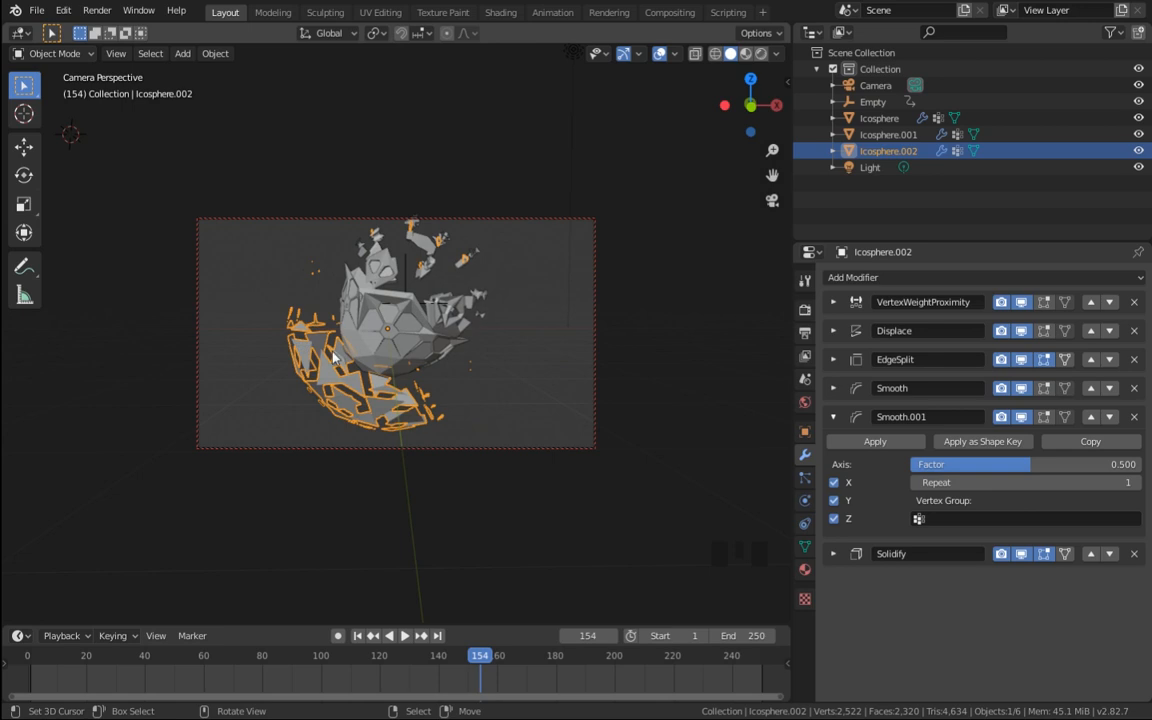
left_click(833, 359)
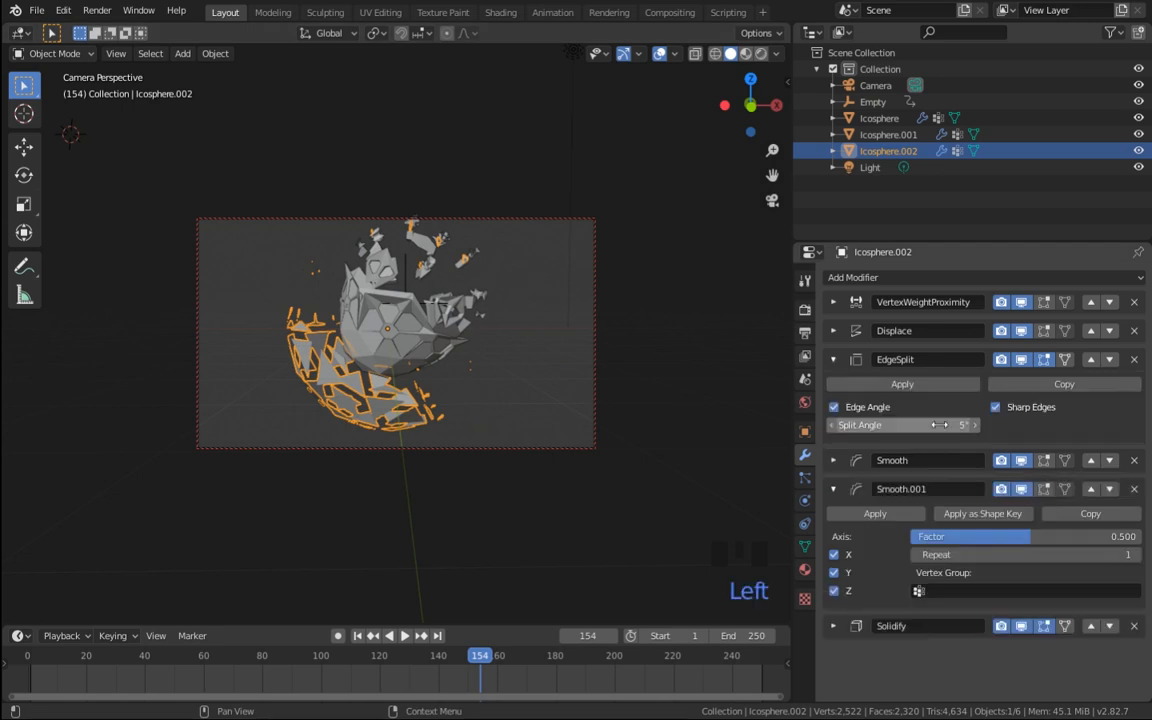
left_click(833, 359)
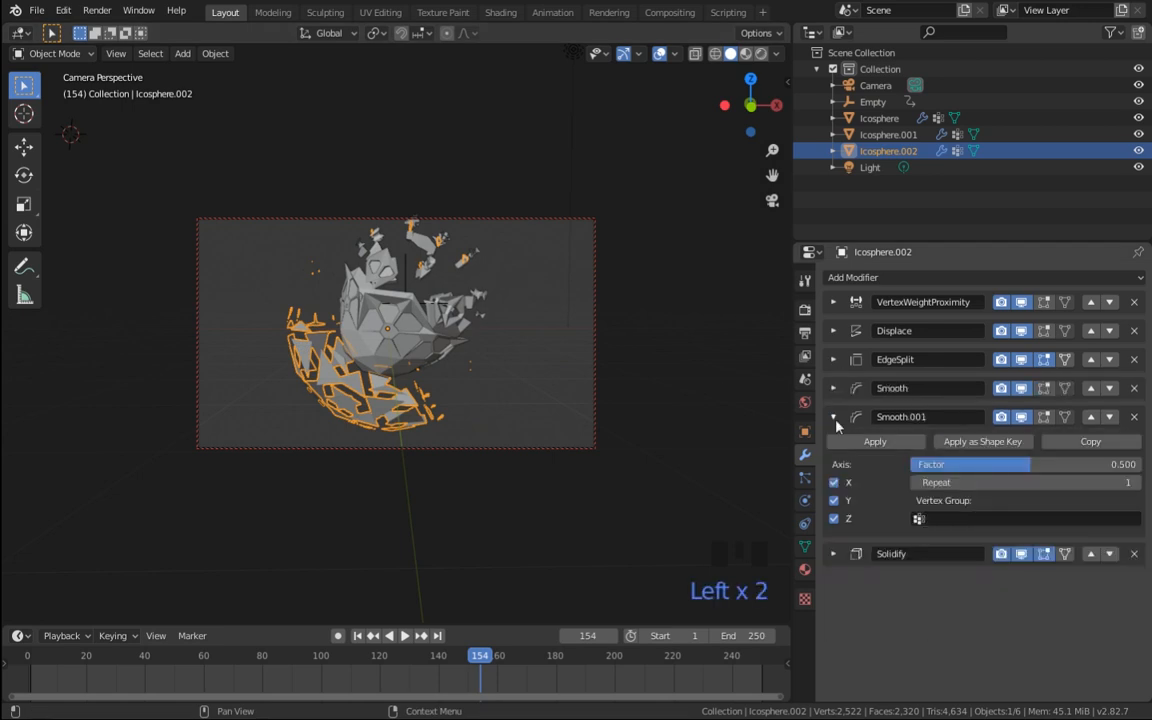
left_click(1135, 483)
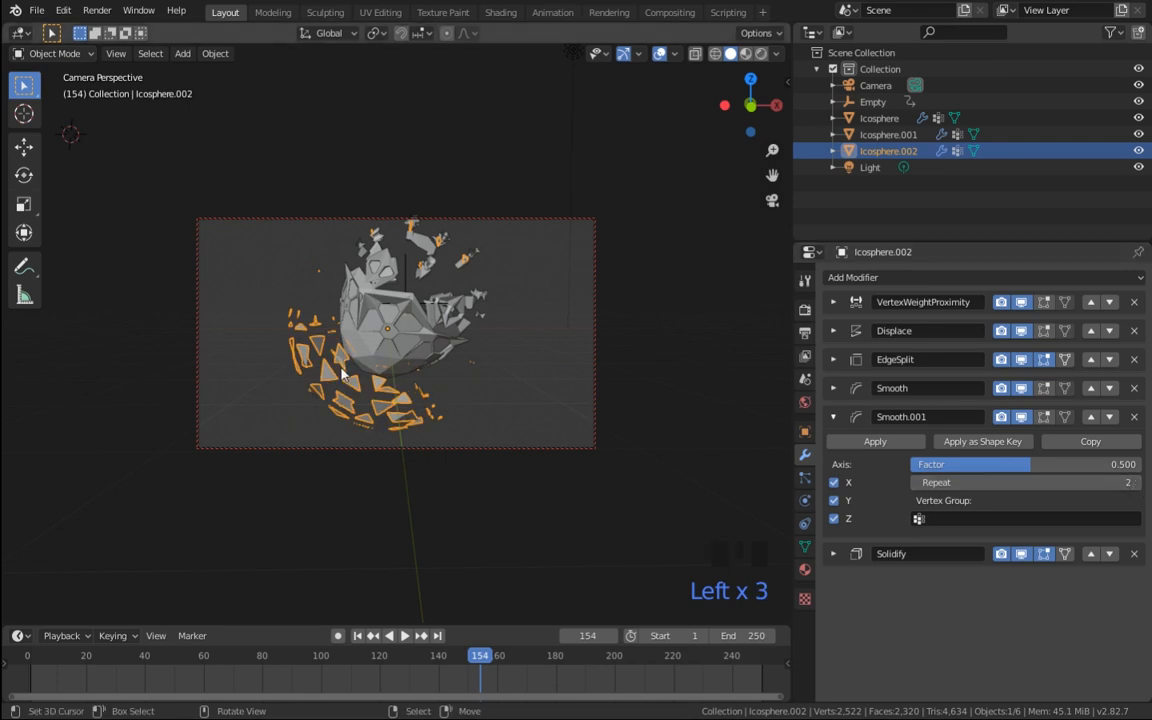
Step: Invert the vertex group influence in Icosphere.002's Solidify modifier and set its thickness to -0.12 m
left_click(833, 416)
left_click(833, 445)
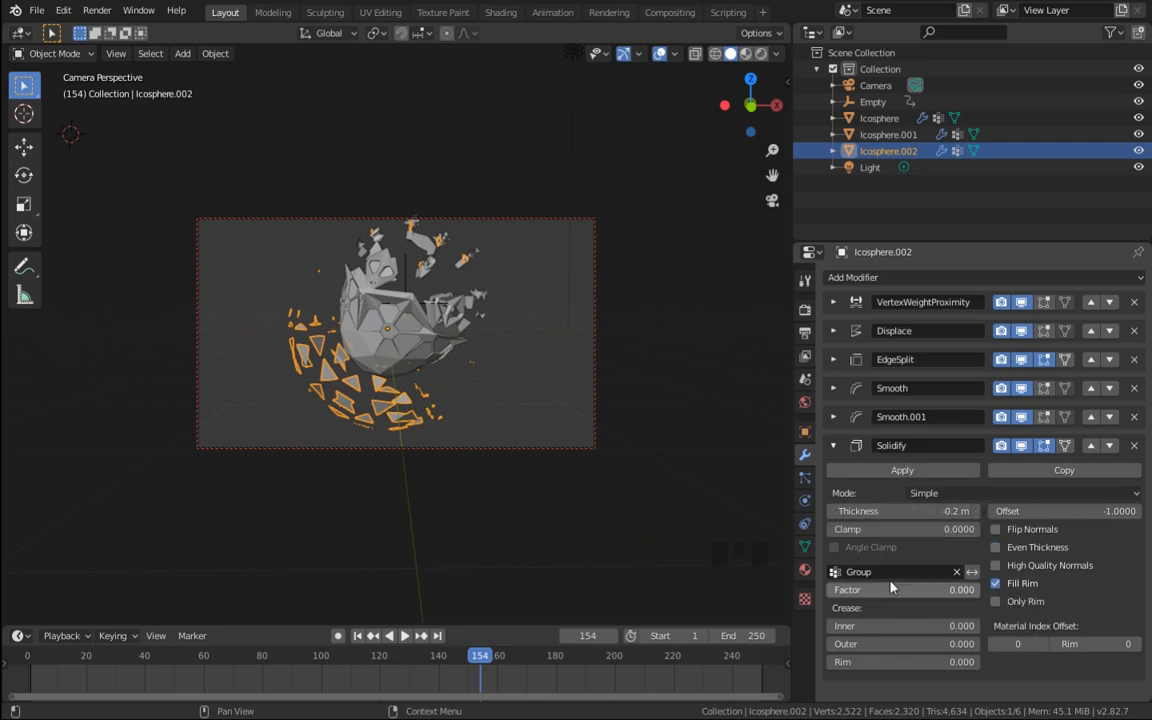
left_click(971, 572)
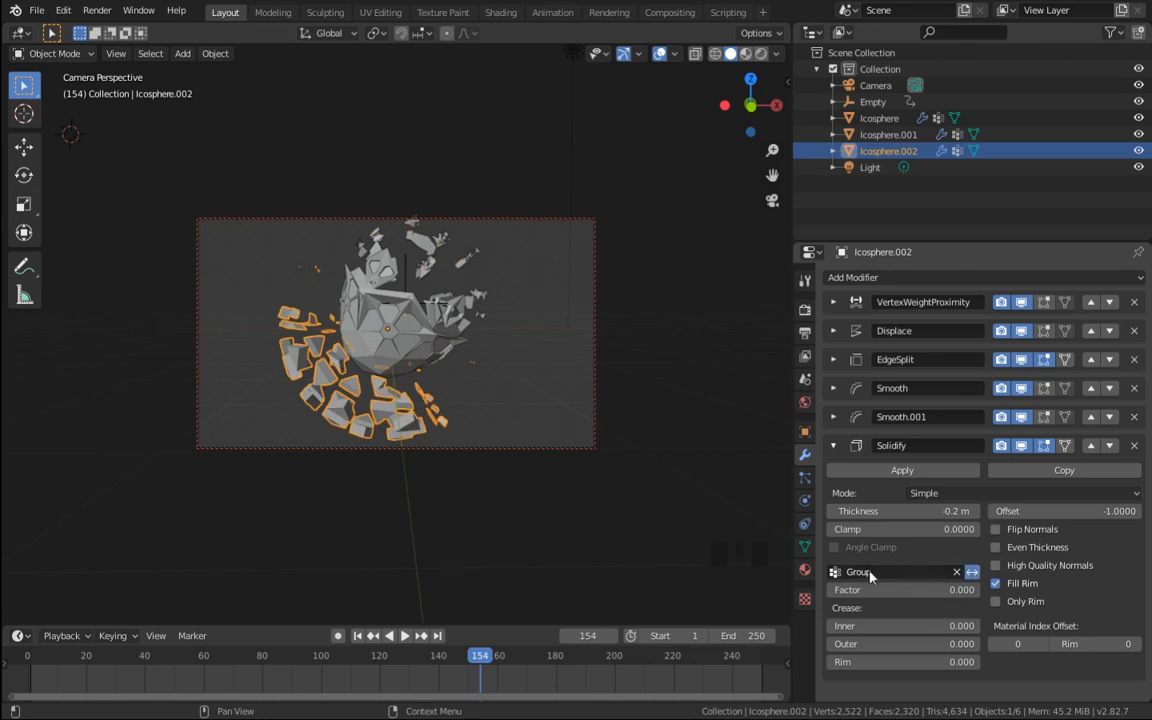
left_click(831, 511)
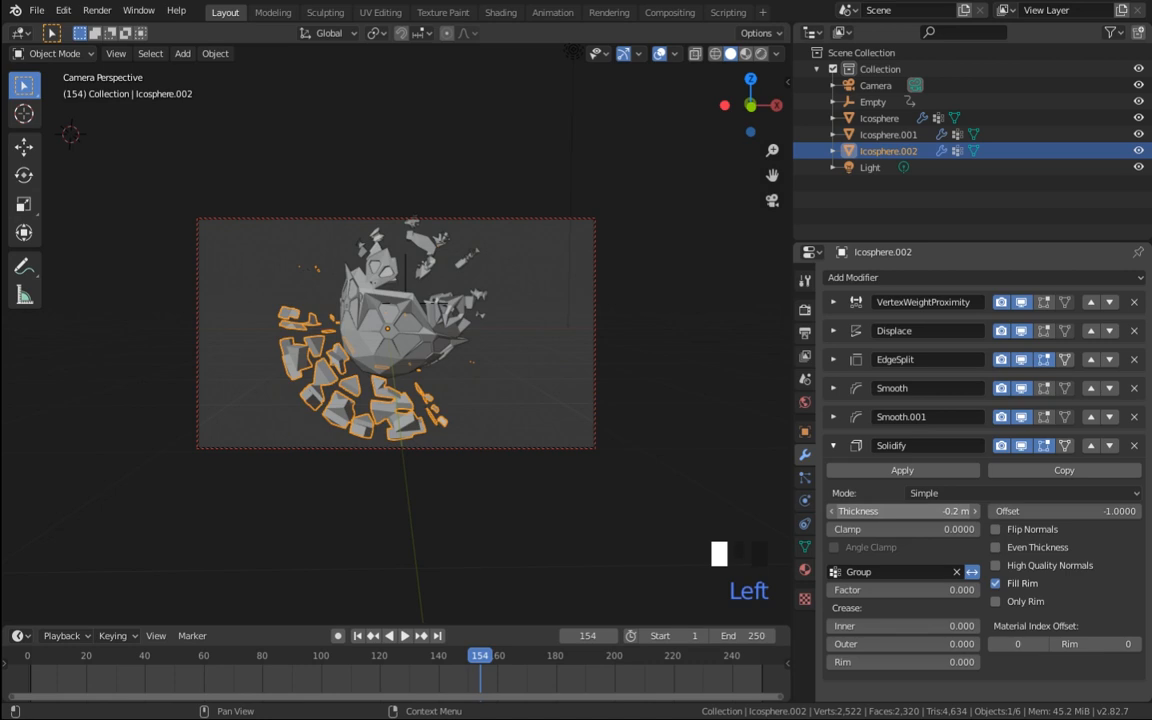
left_click_drag(880, 511, 918, 511)
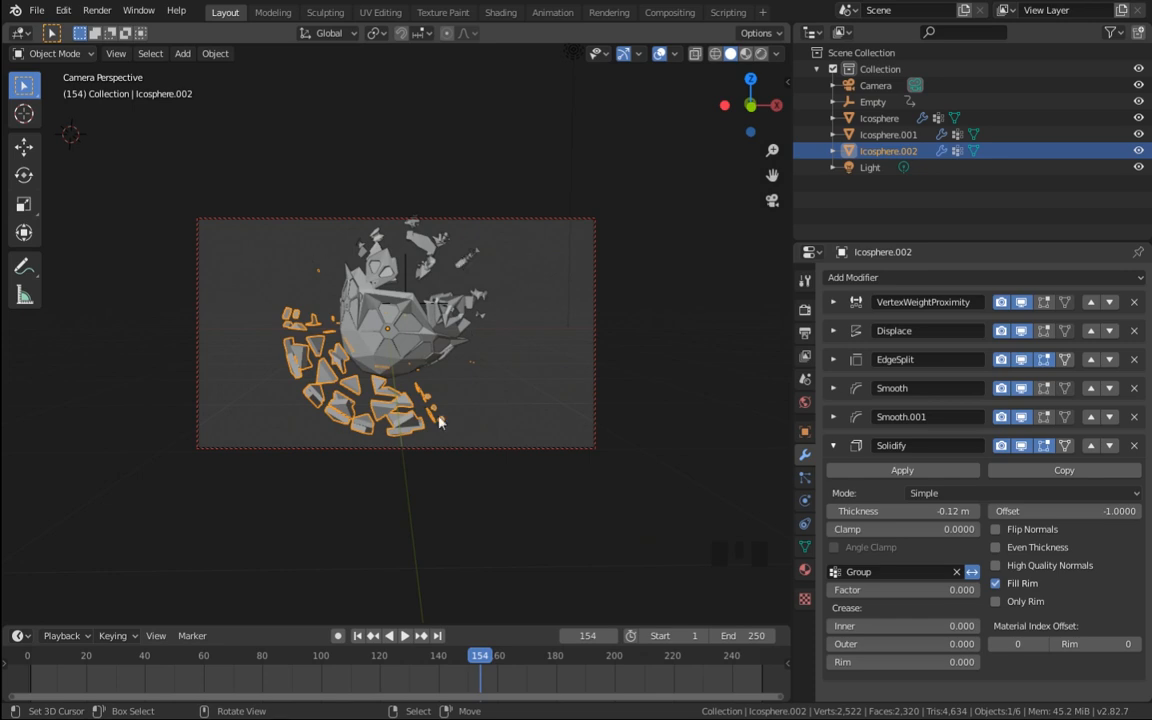
left_click(833, 445)
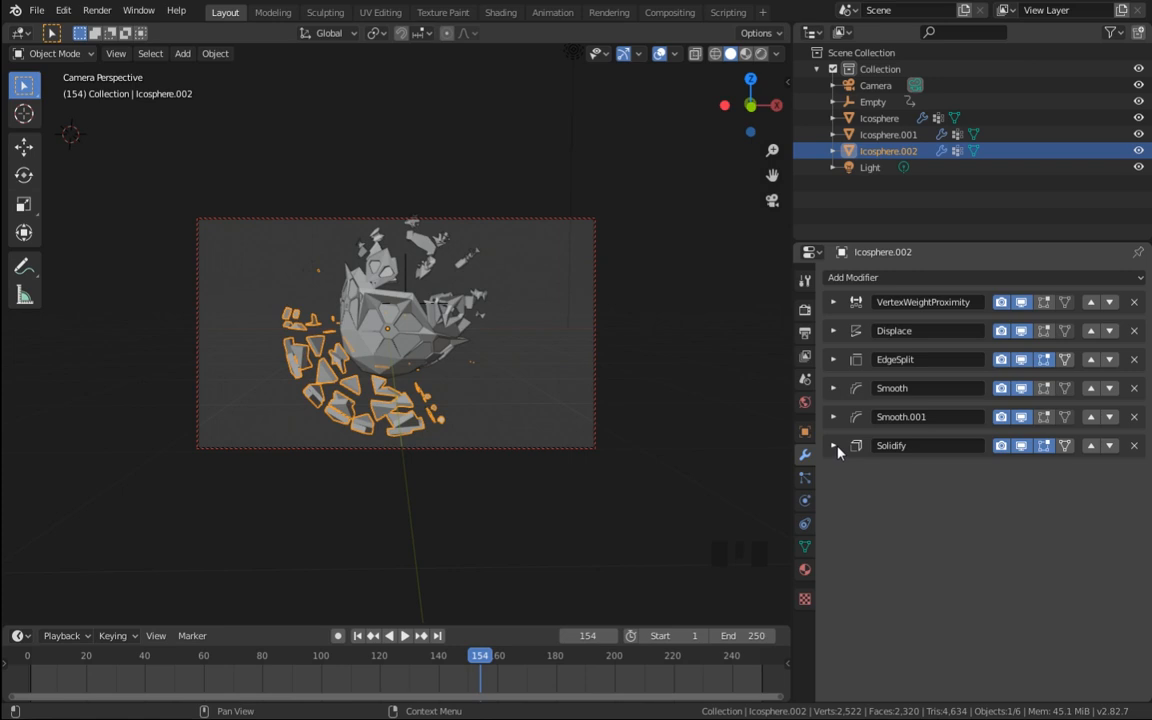
Step: Add a Bevel modifier to Icosphere.002 with a Percent width of 15% and Clamp Overlap turned off
left_click(890, 277)
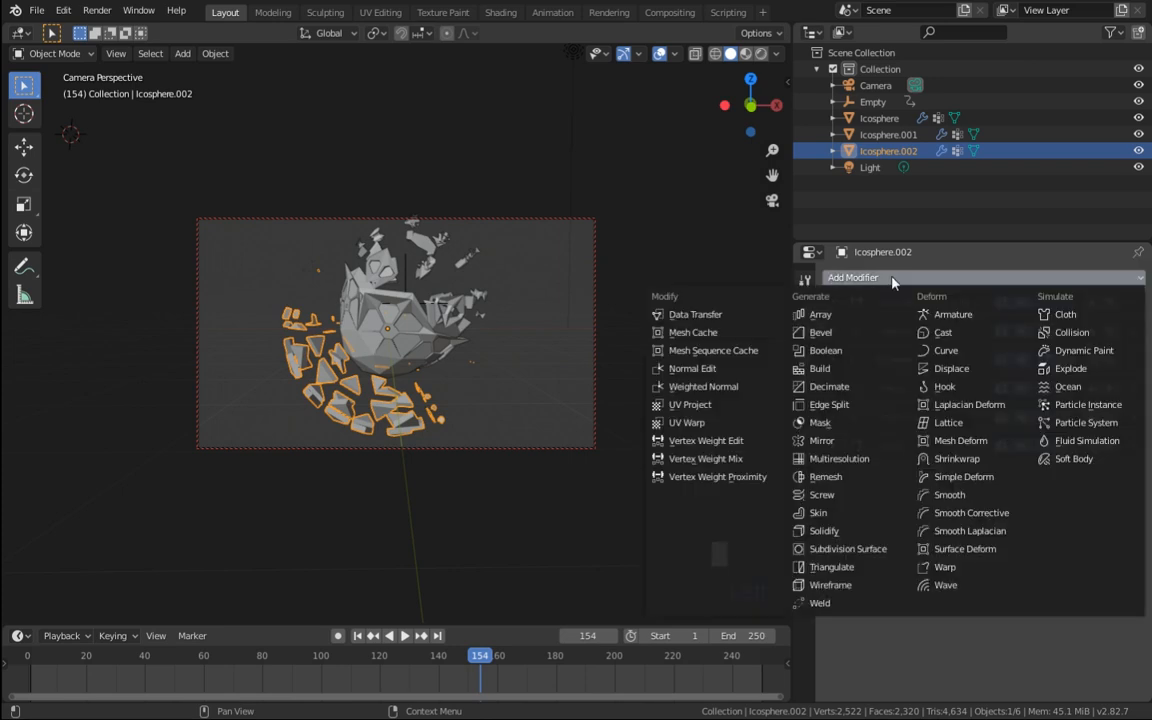
left_click(845, 334)
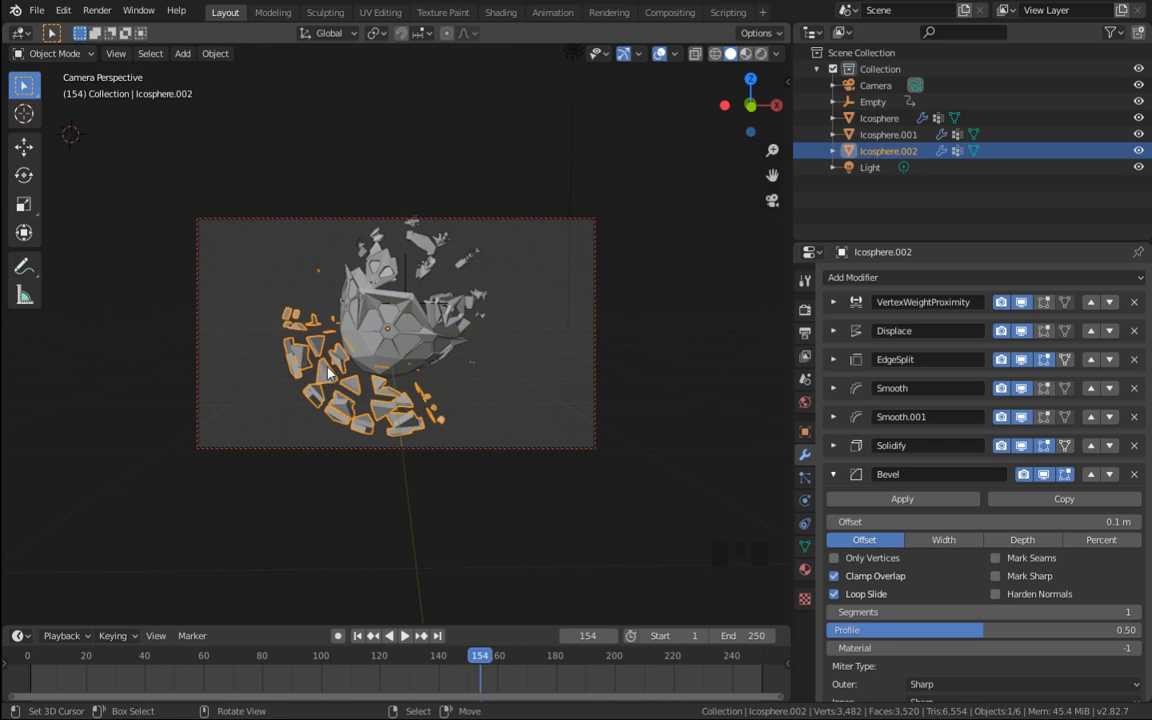
left_click(1101, 540)
left_click(1048, 521)
type("25")
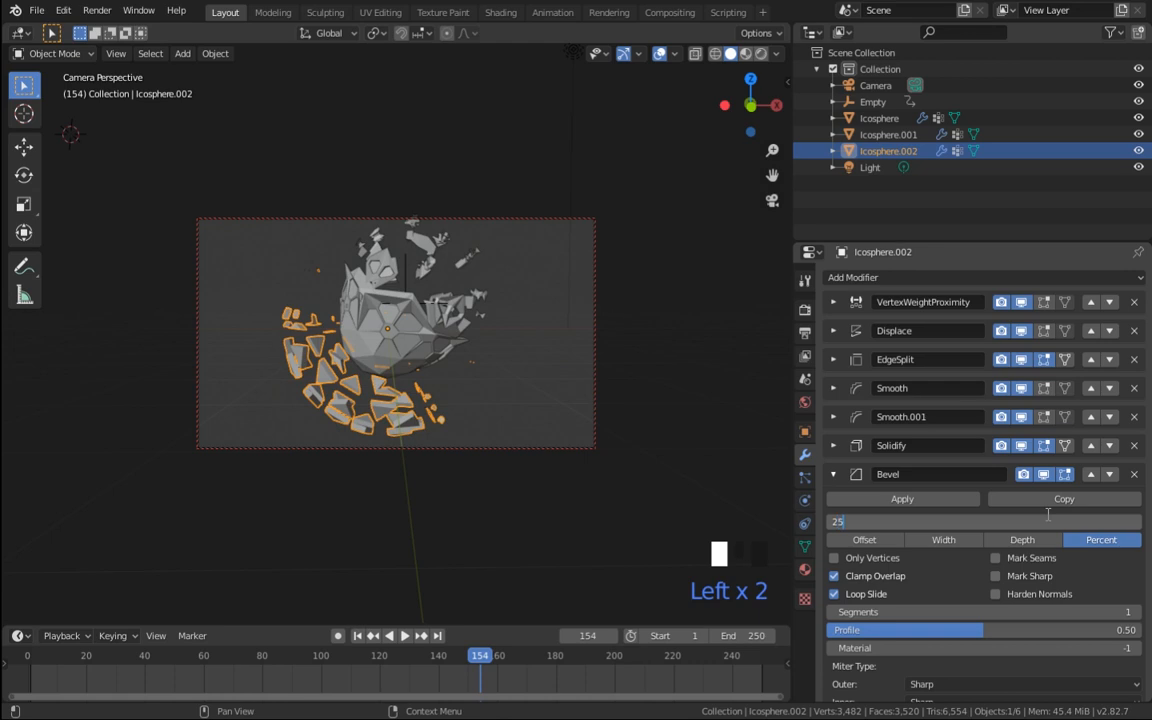
key("Return")
left_click(1050, 518)
type("15")
key("Return")
left_click(865, 580)
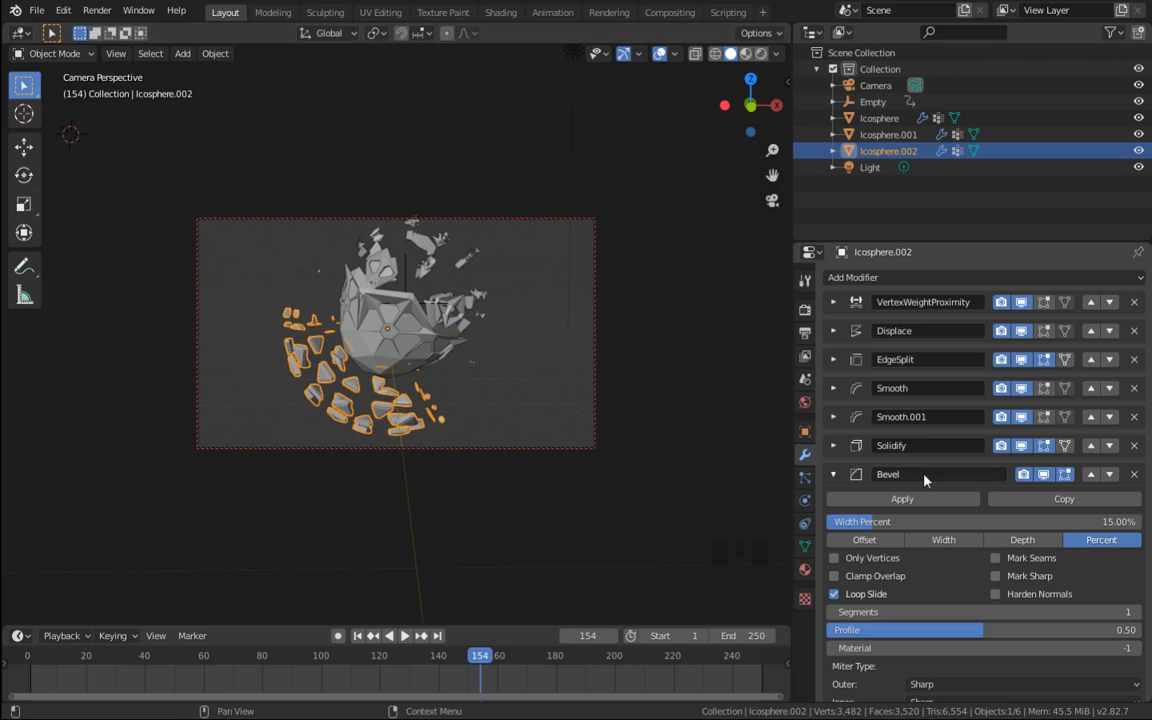
left_click(835, 476)
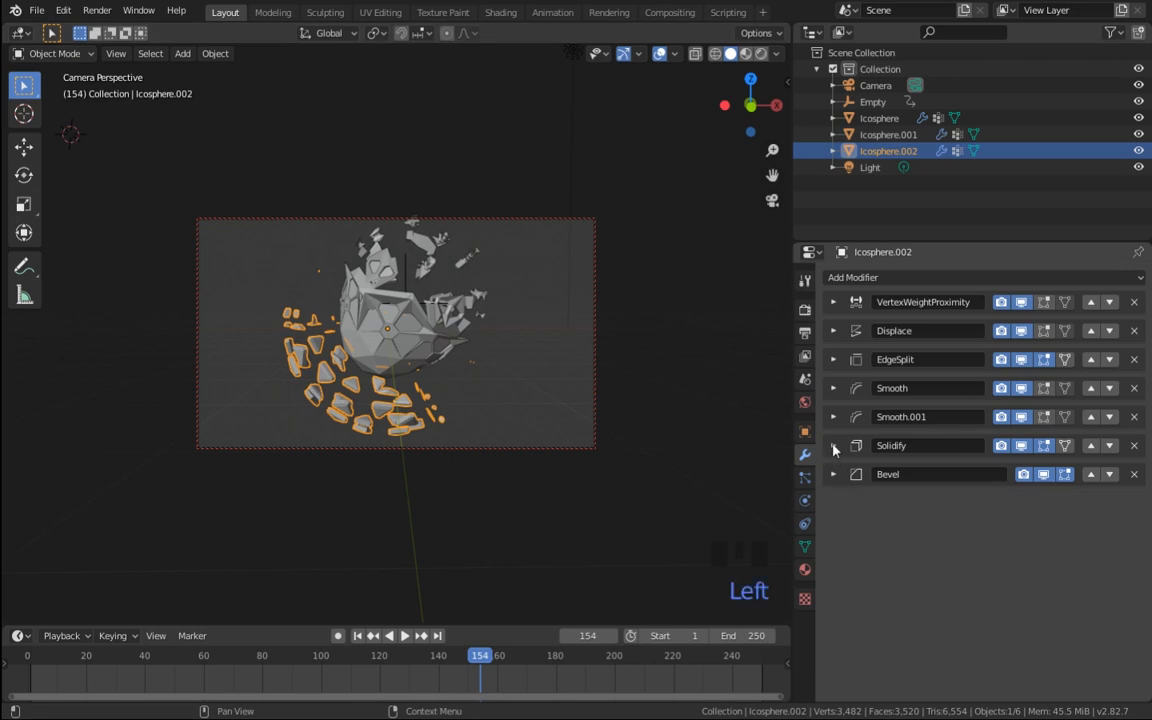
Step: Set the Solidify modifier's thickness on Icosphere.002 to -0.05 m
left_click(834, 449)
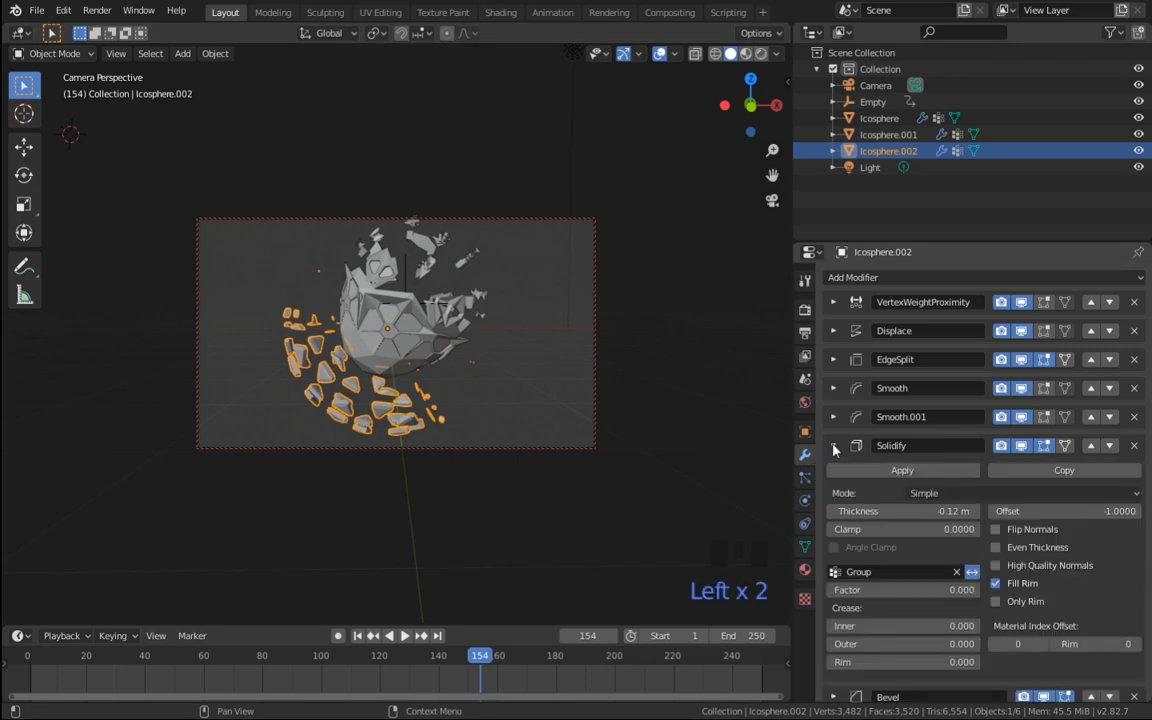
left_click(918, 511)
key("BackSpace")
type("-0.05")
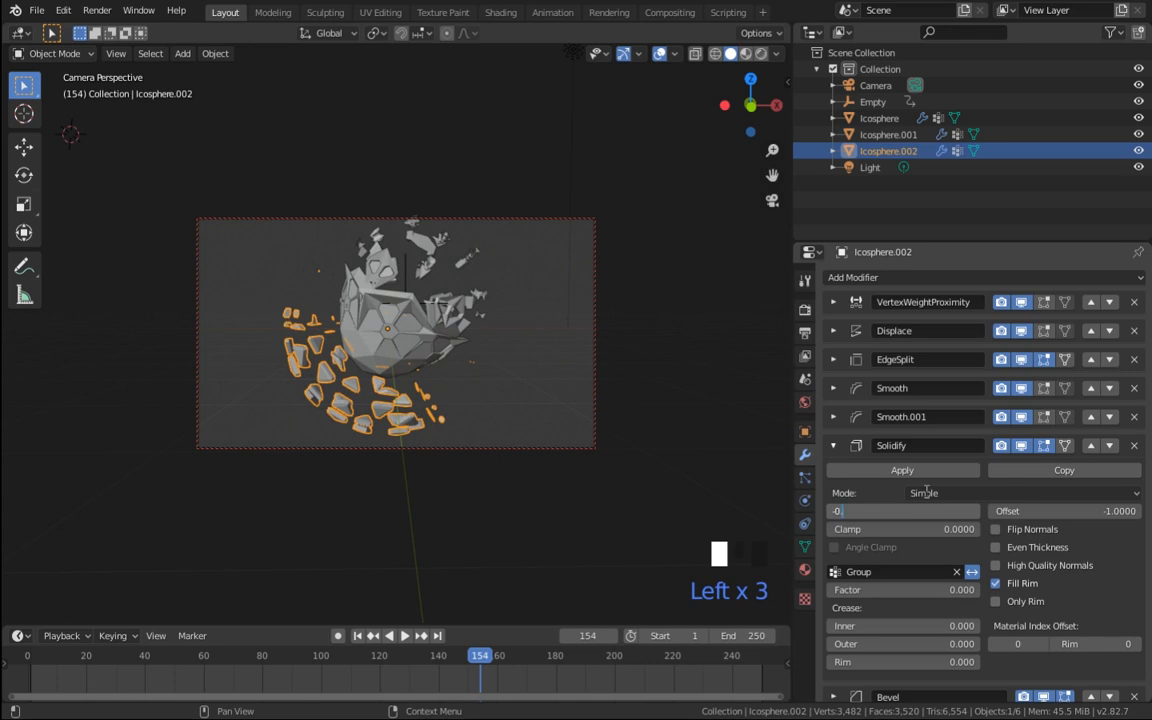
key("Return")
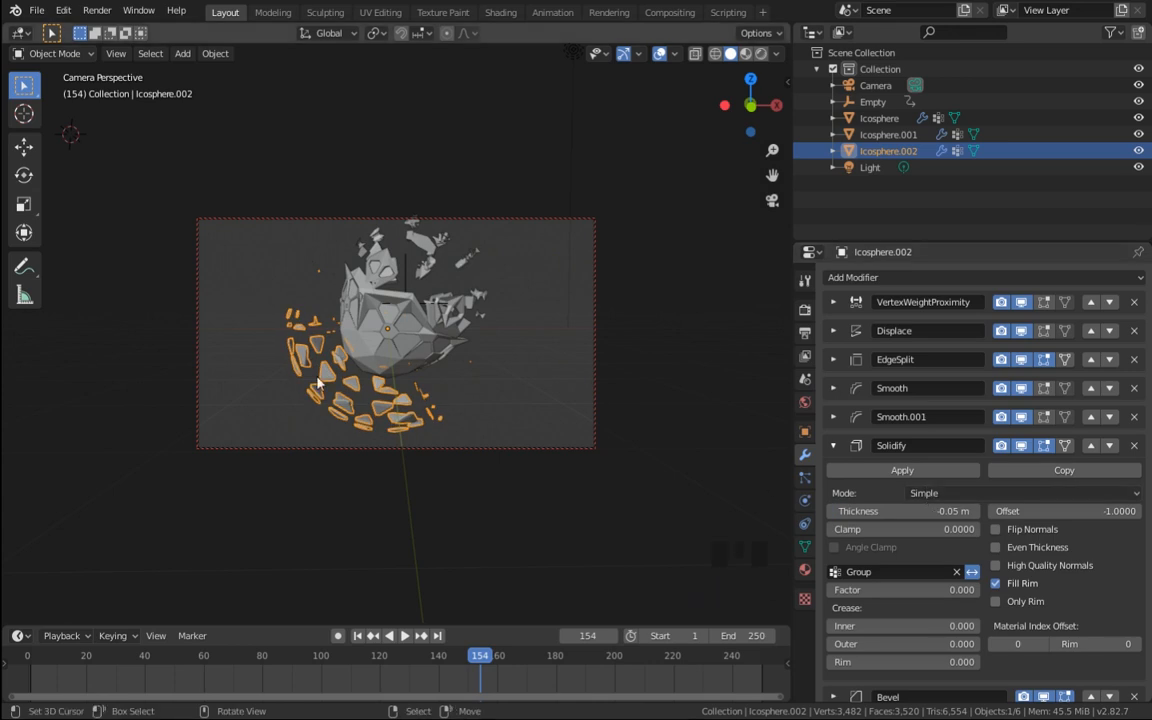
left_click(833, 445)
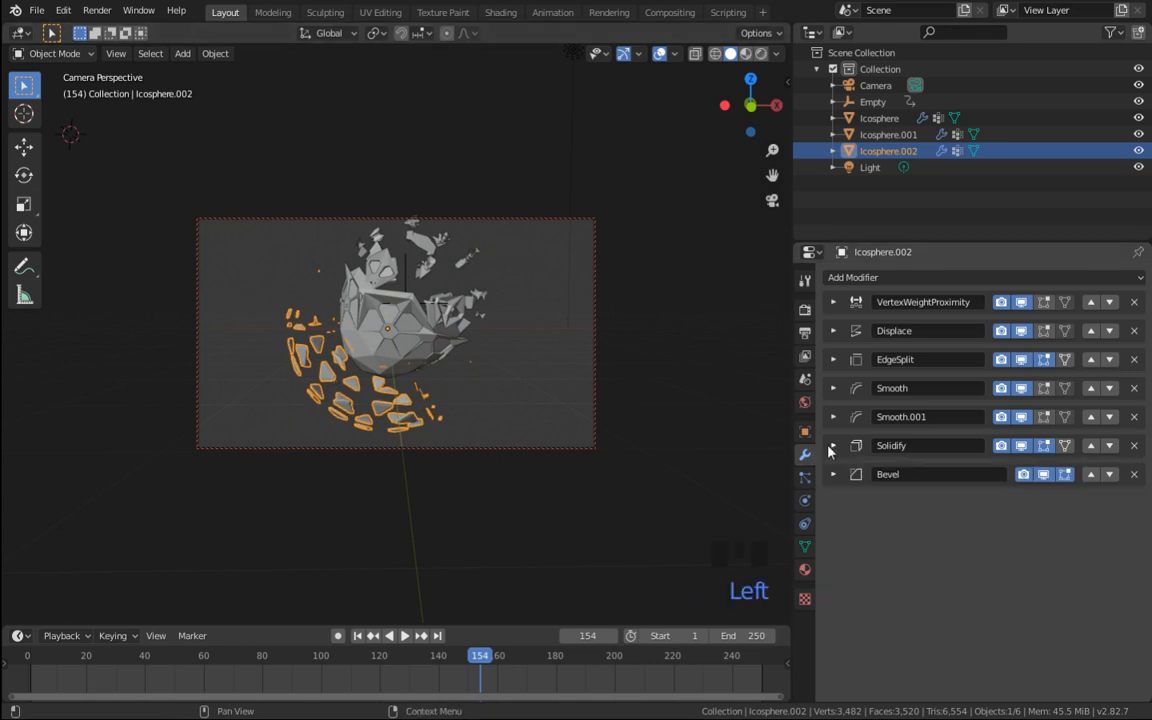
Step: Show the viewport in rendered shading and turn the timeline area into a taller Shader Editor with its sidebar hidden
left_click(463, 378)
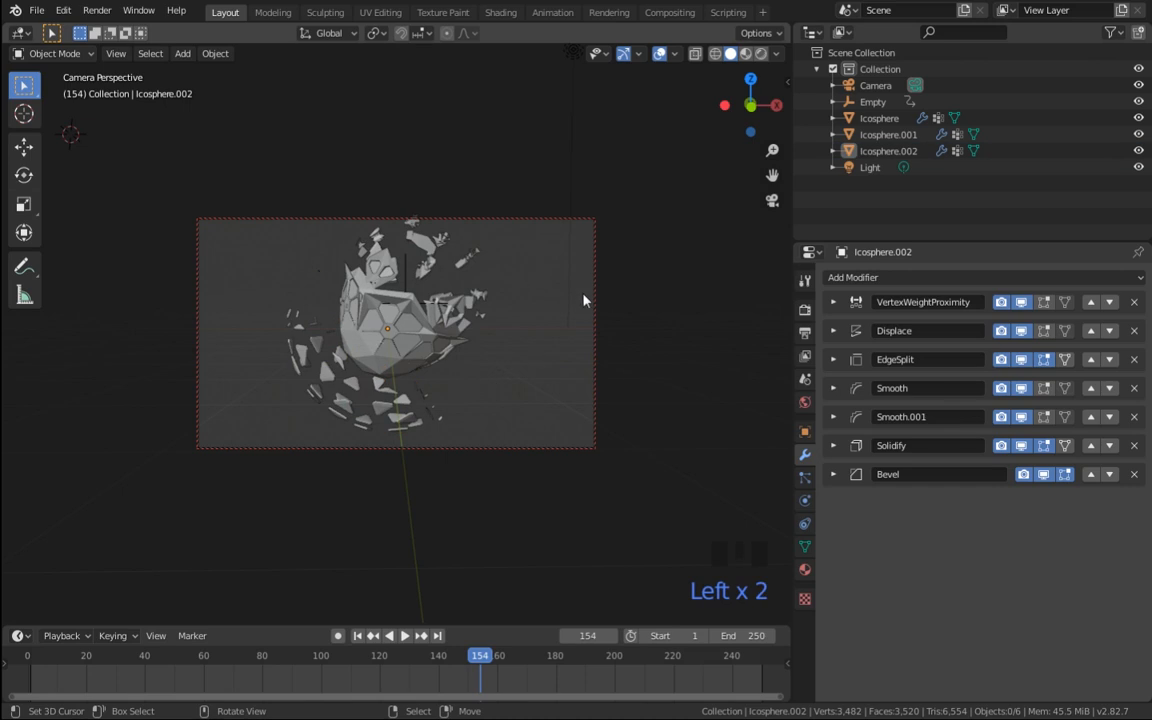
left_click(760, 53)
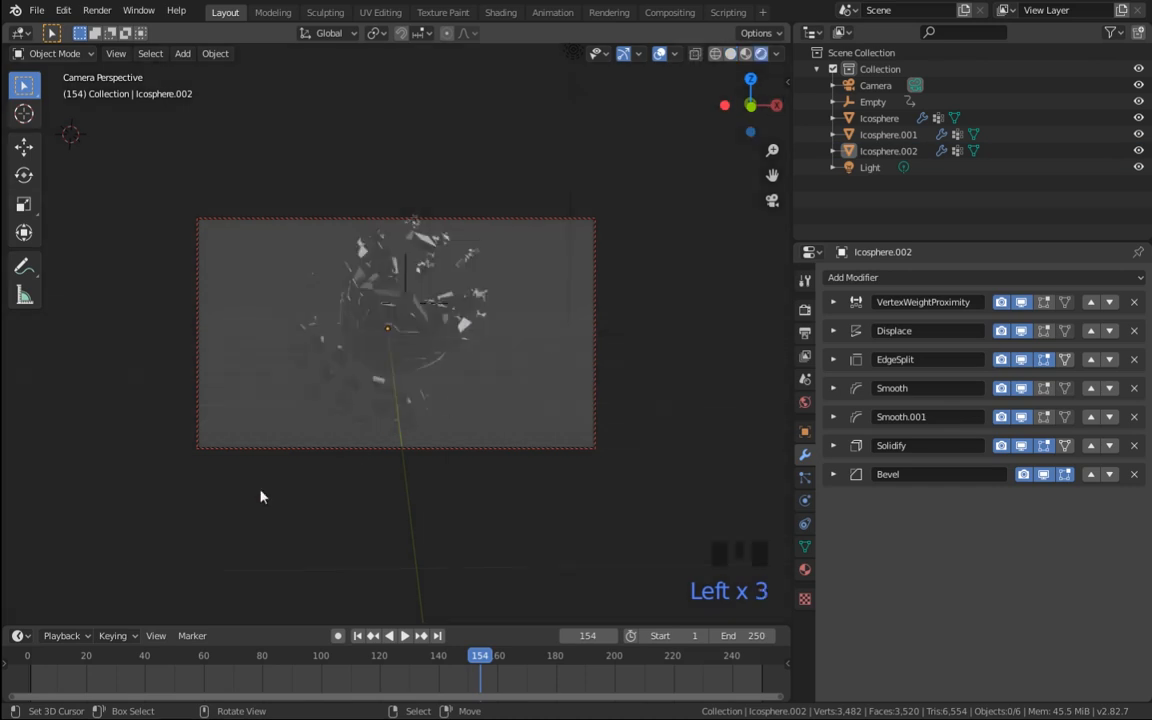
left_click(90, 628)
left_click_drag(90, 628, 93, 478)
left_click(18, 501)
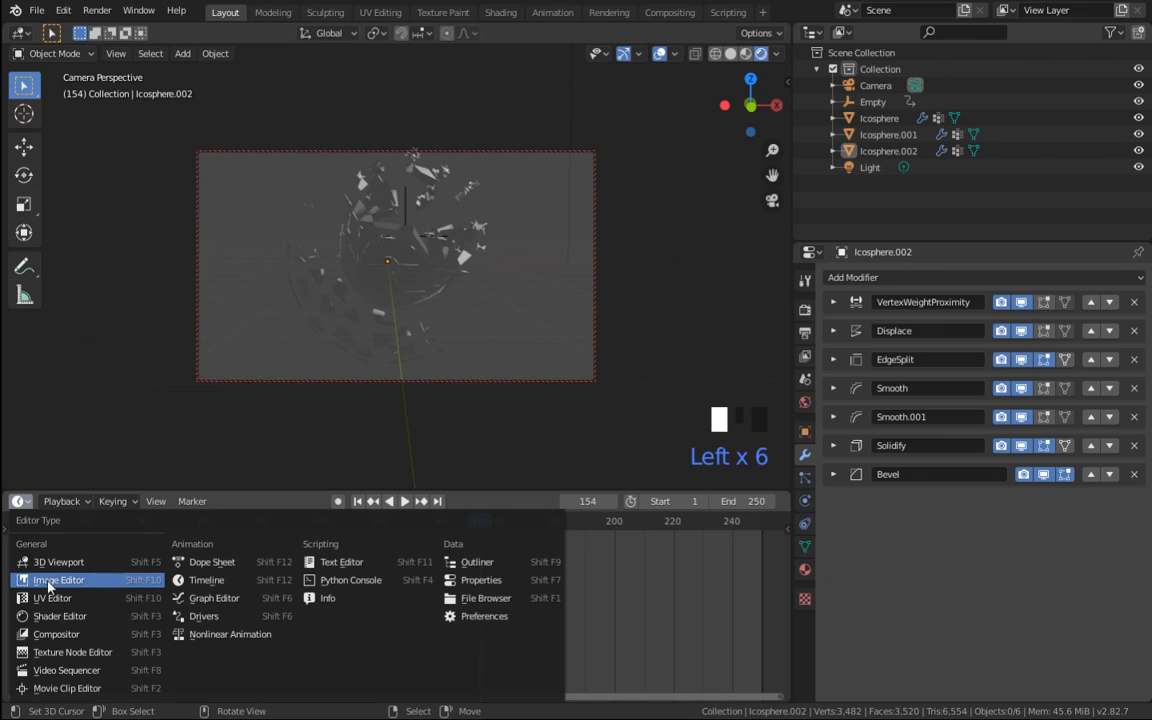
left_click(62, 616)
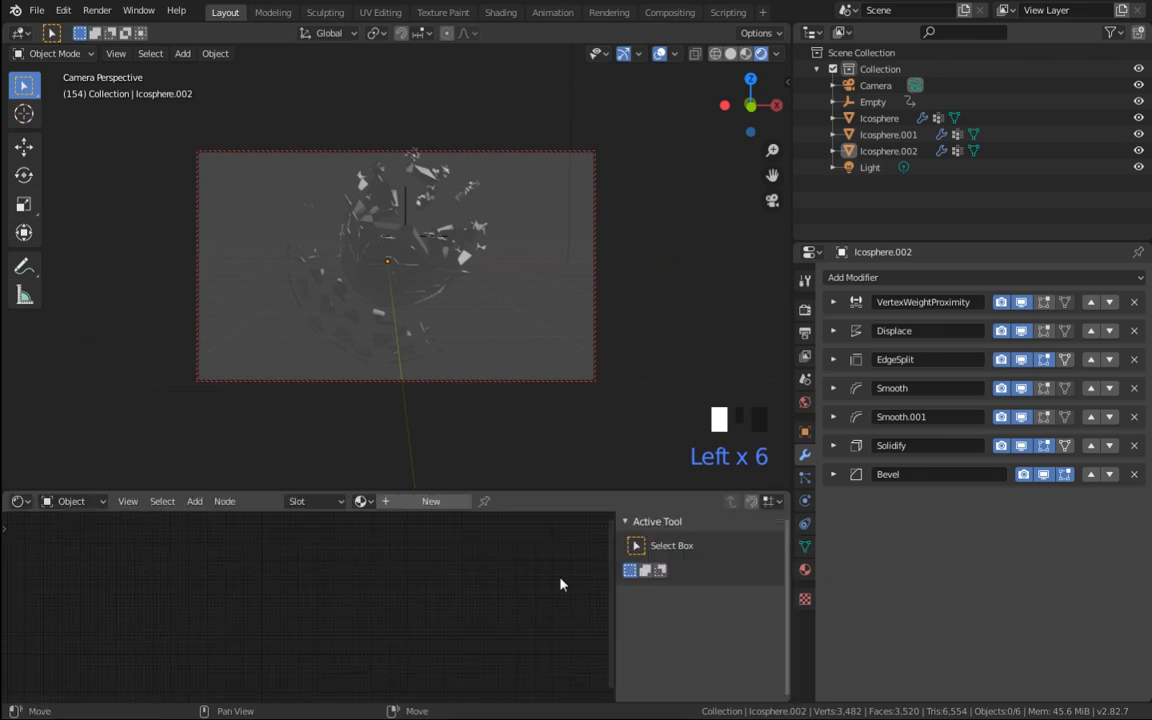
key("n")
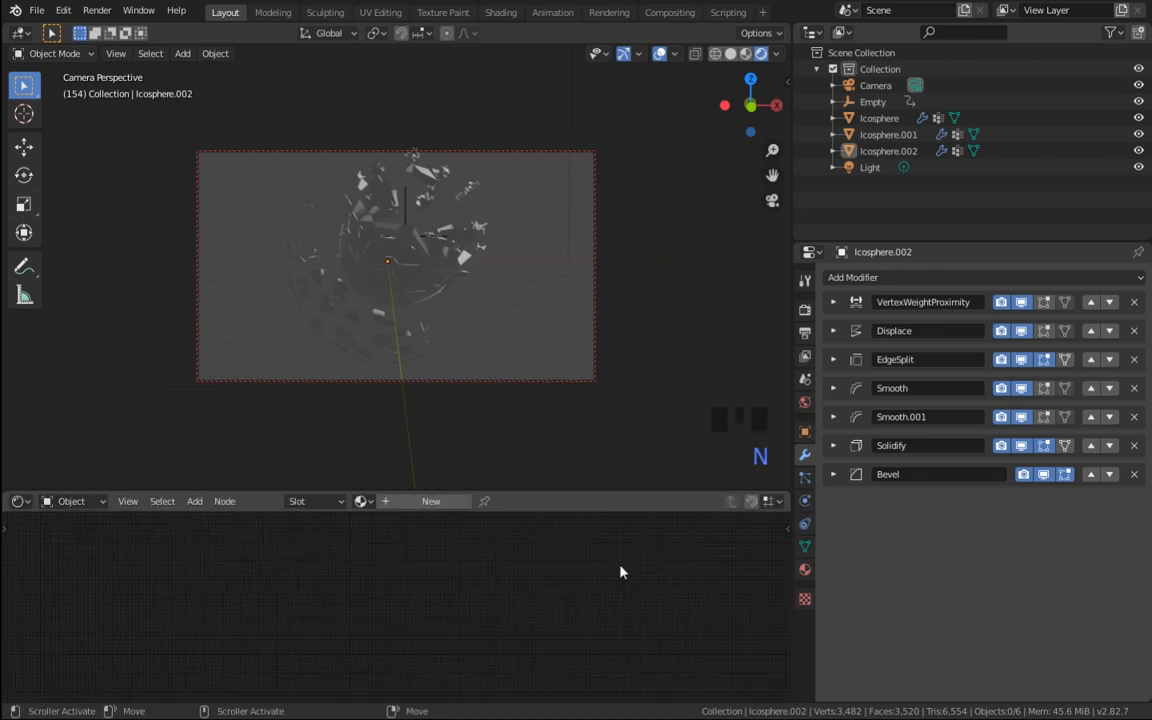
left_click_drag(427, 486, 442, 461)
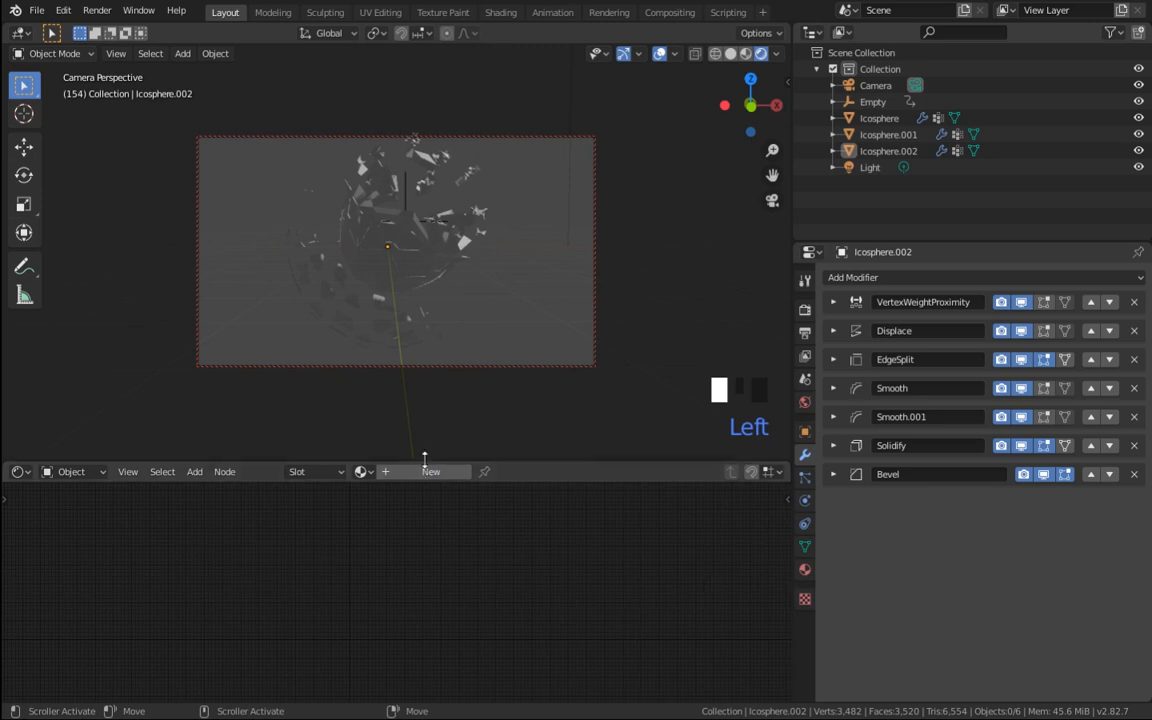
Step: Switch the Shader Editor to the World nodes and add a ColorRamp node in front of the Background node
left_click(72, 471)
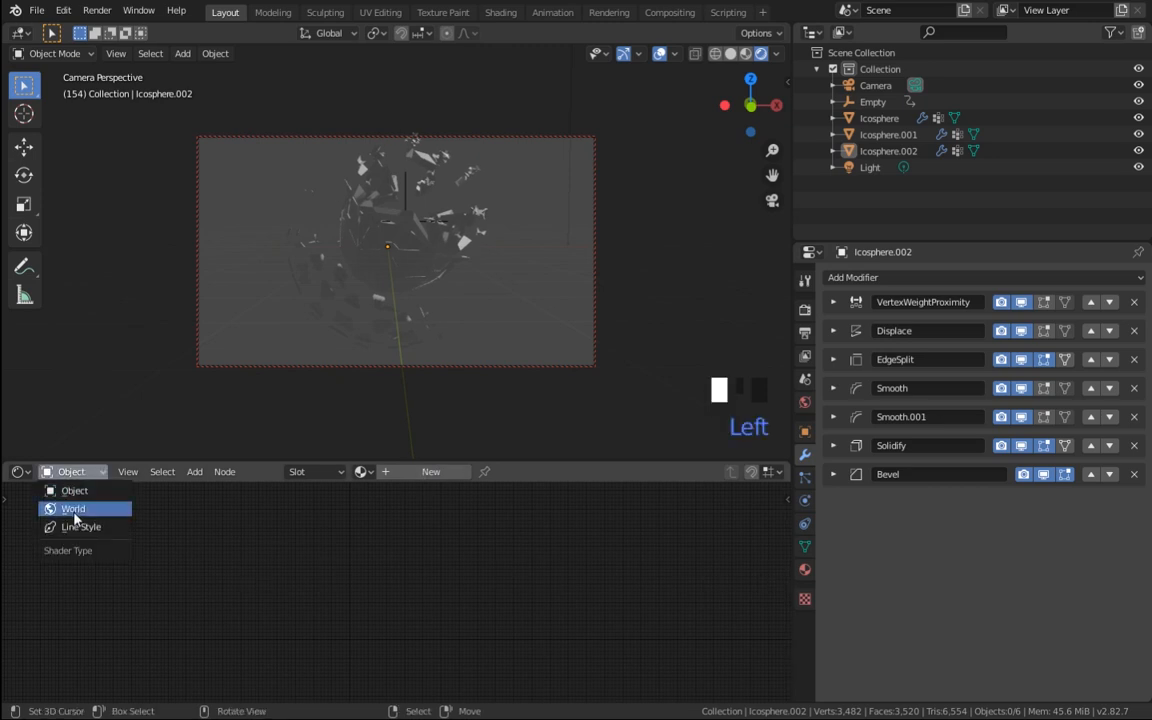
left_click(73, 508)
scroll(466, 633, "up", 8)
scroll(464, 634, "up", 2)
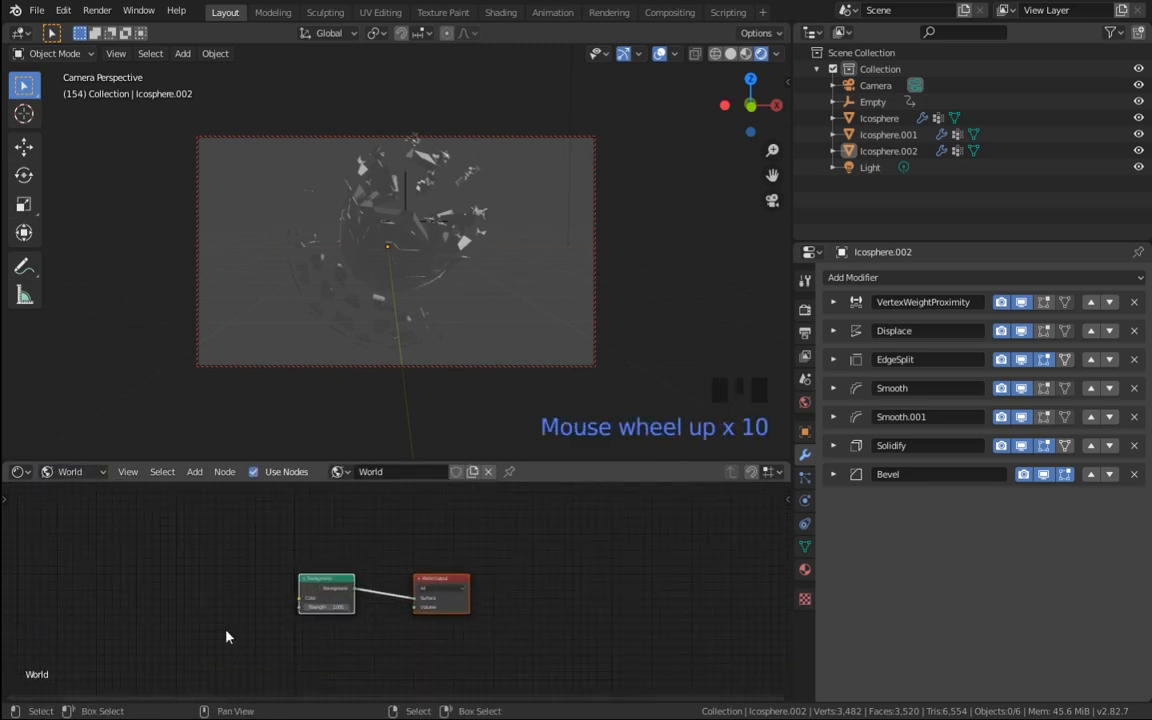
key("shift+a")
mouse_move(186, 617)
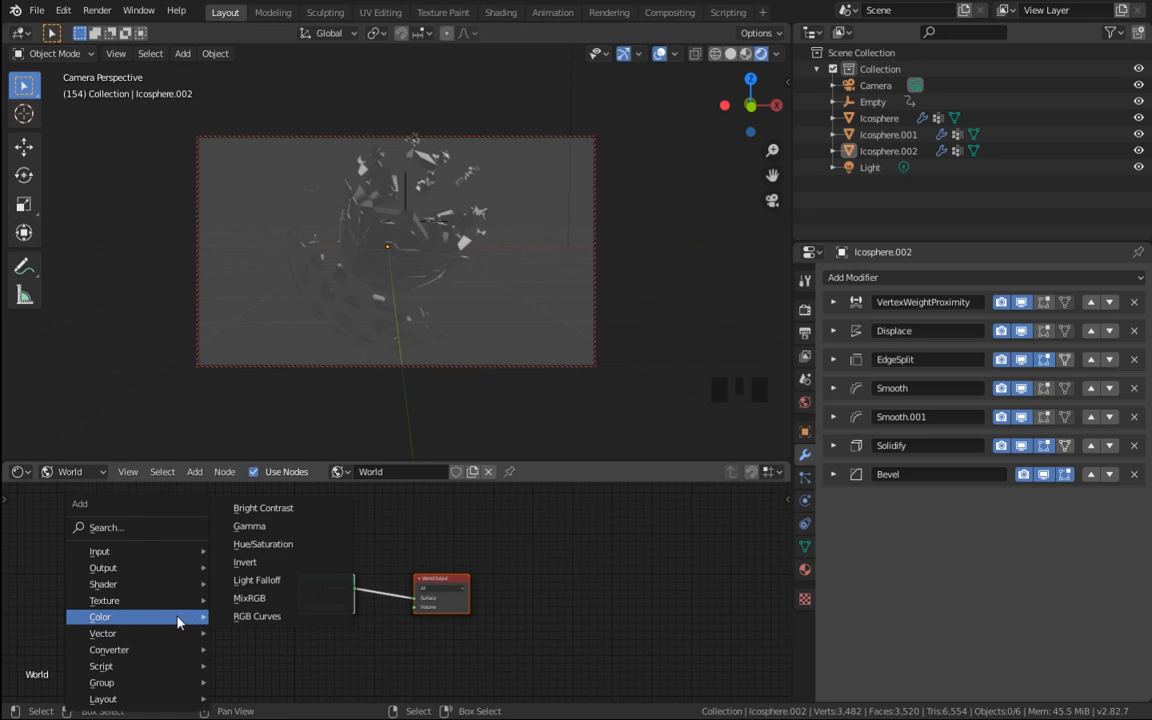
mouse_move(165, 651)
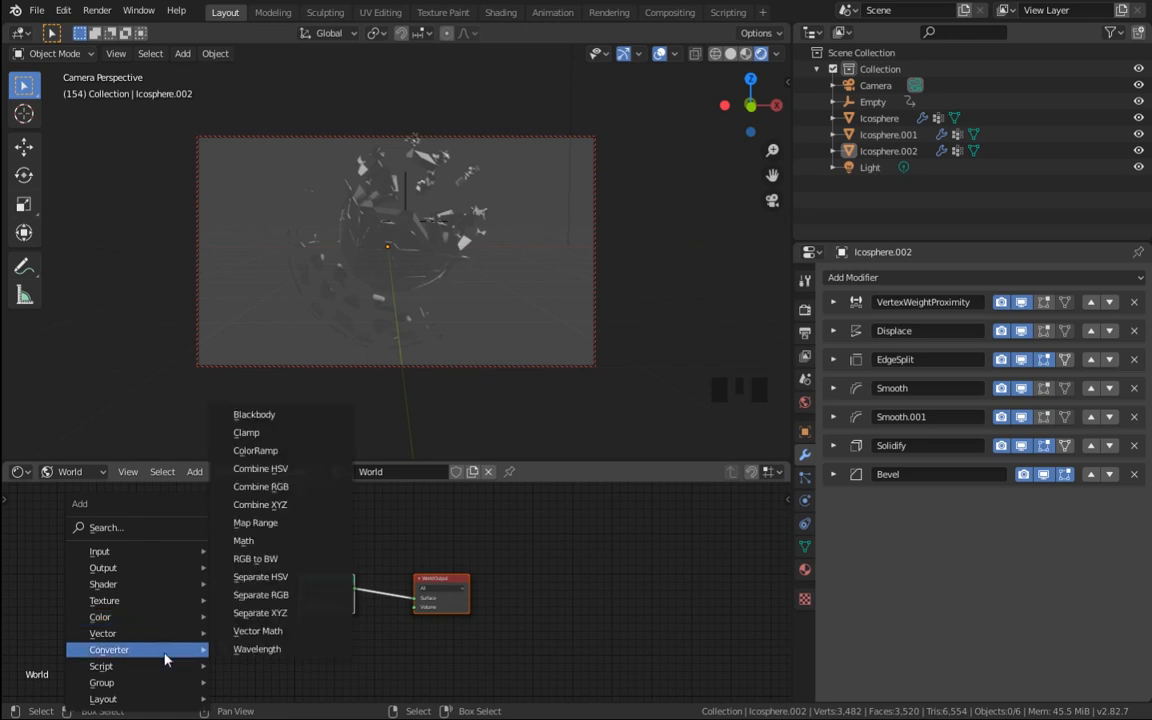
left_click(267, 458)
left_click(160, 548)
Step: Add a Noise Texture node, connecting its Fac to the ColorRamp's Fac and the ramp's Color to the Background's Color
key("shift+a")
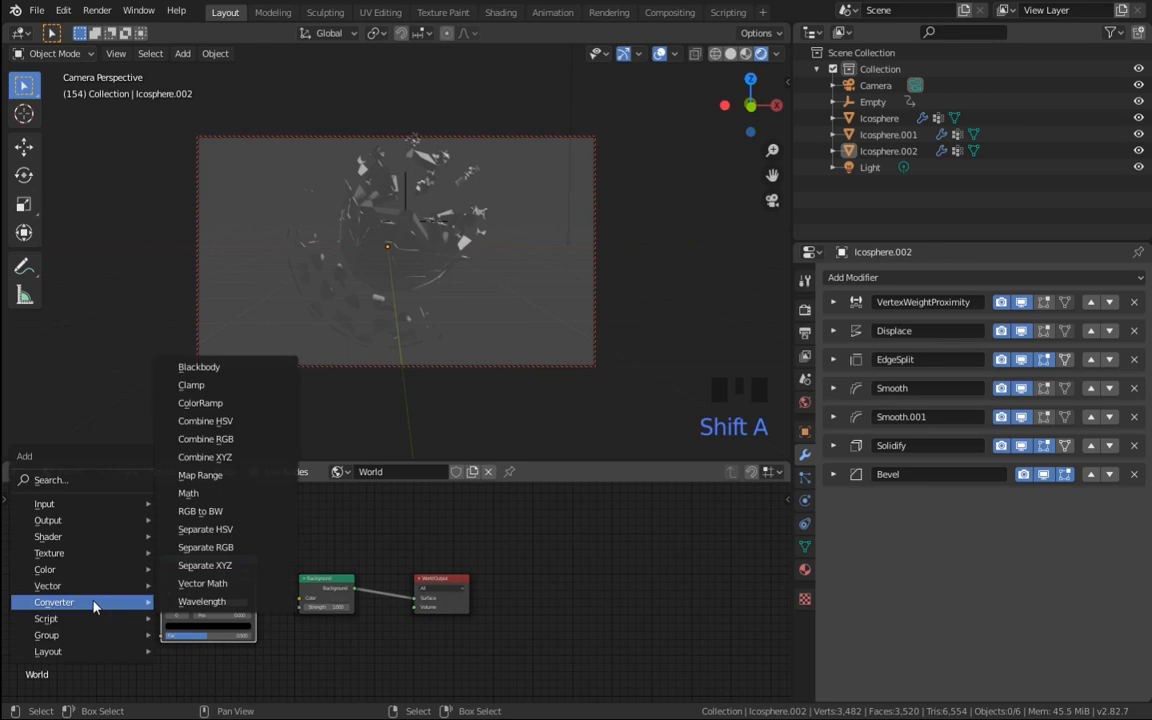
mouse_move(86, 553)
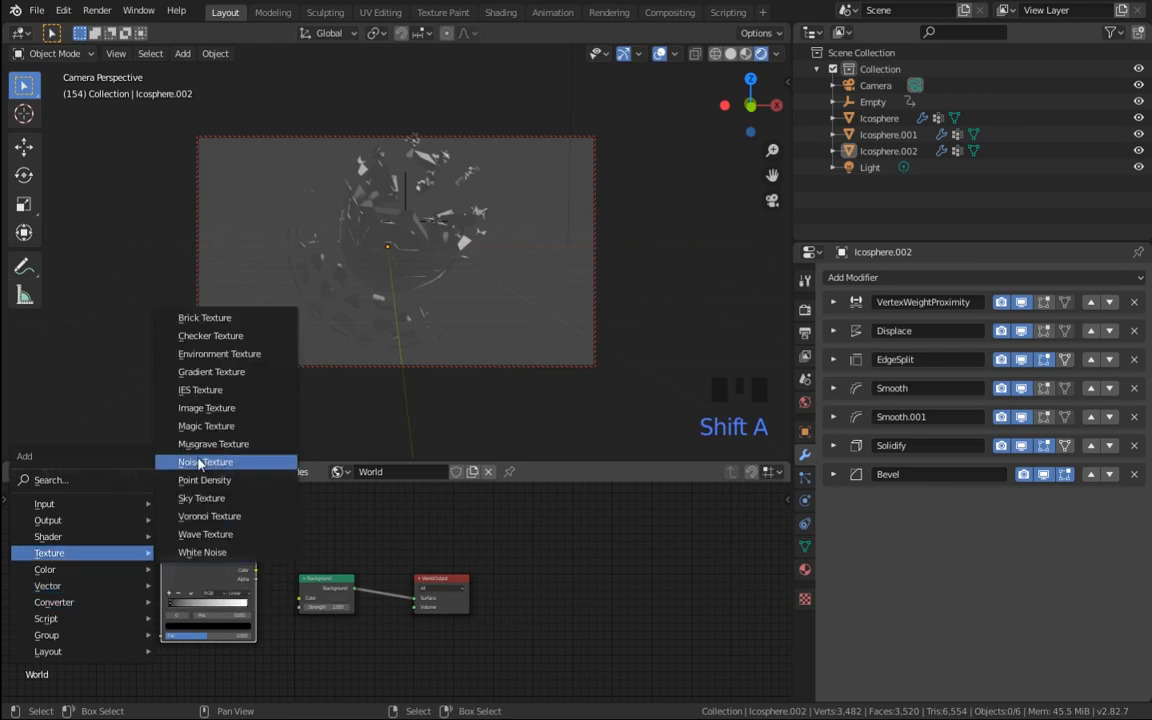
left_click(200, 463)
left_click(82, 566)
left_click_drag(94, 564, 163, 636)
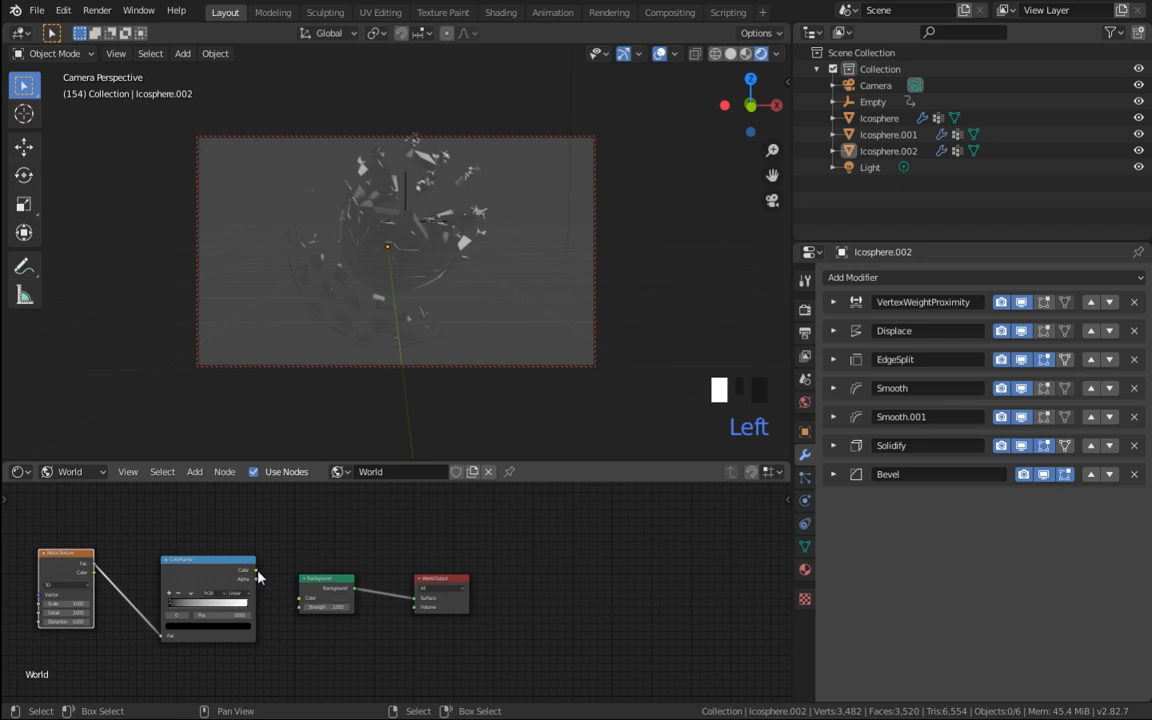
left_click_drag(257, 571, 299, 598)
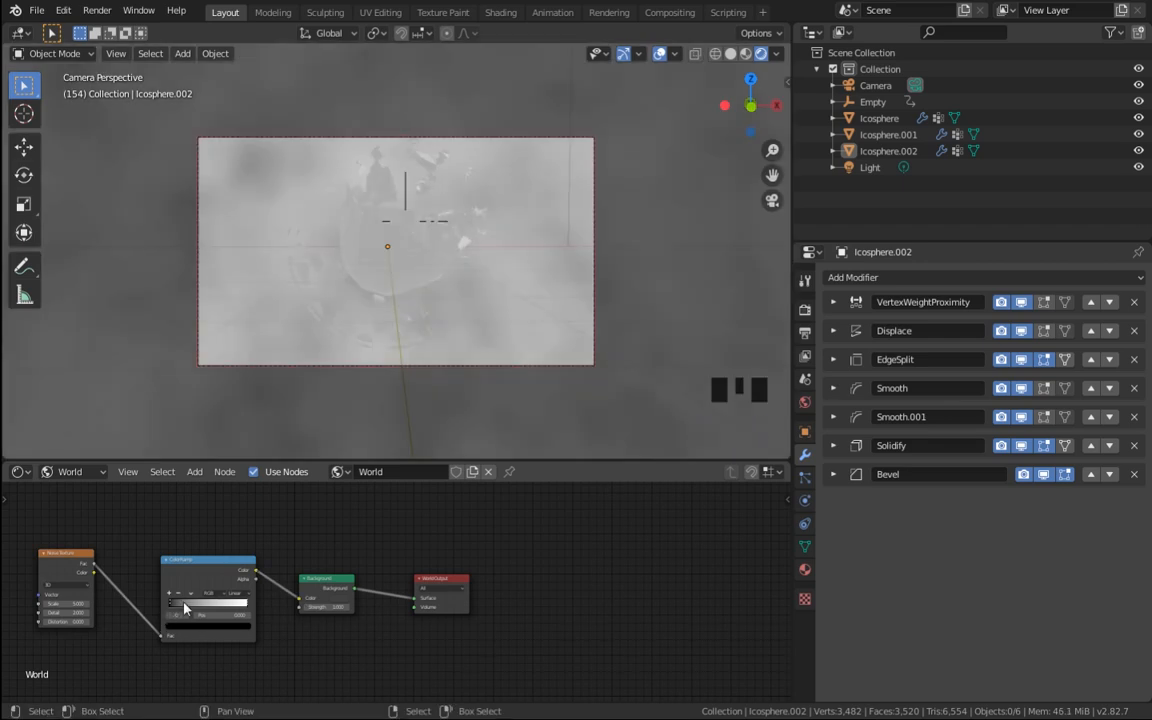
Step: Change the ColorRamp's black stop at position 0 to a very dark blue
left_click(200, 627)
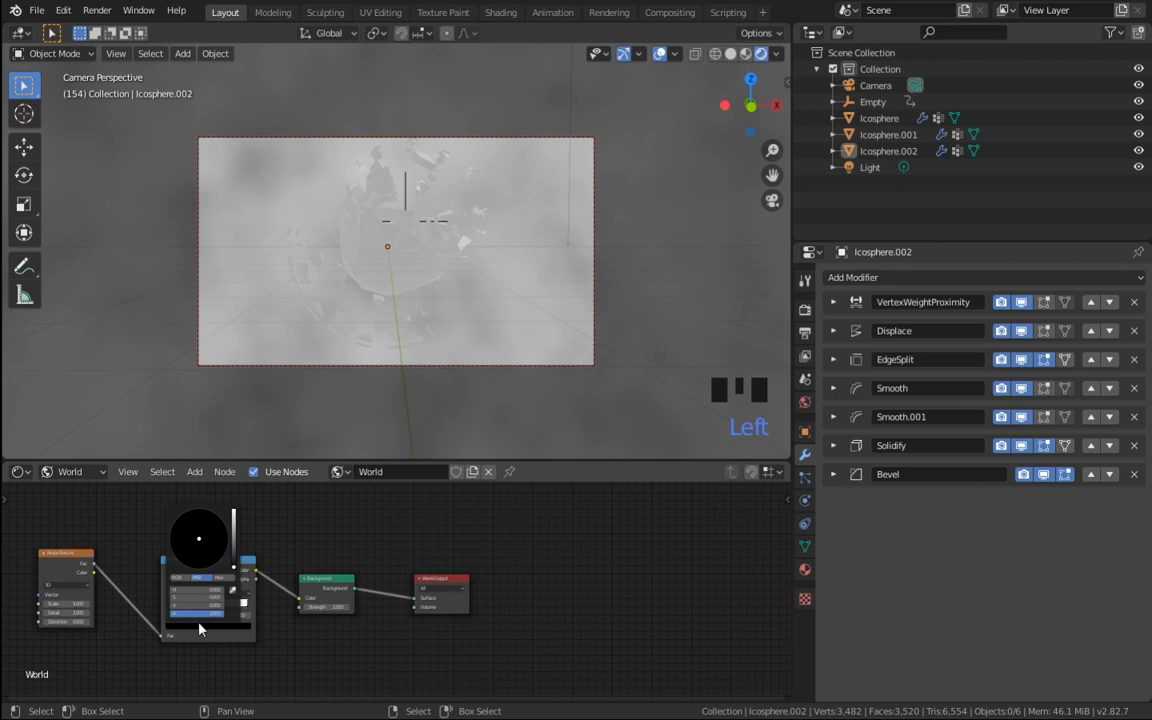
left_click(251, 560)
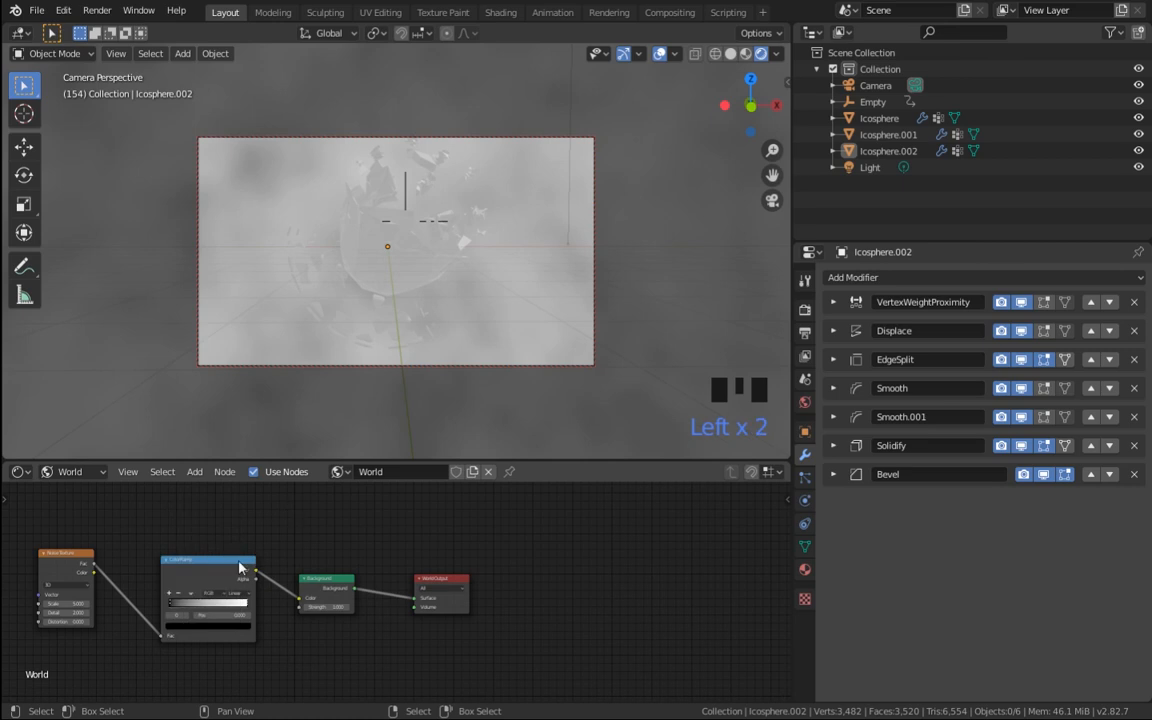
left_click(175, 609)
left_click(199, 628)
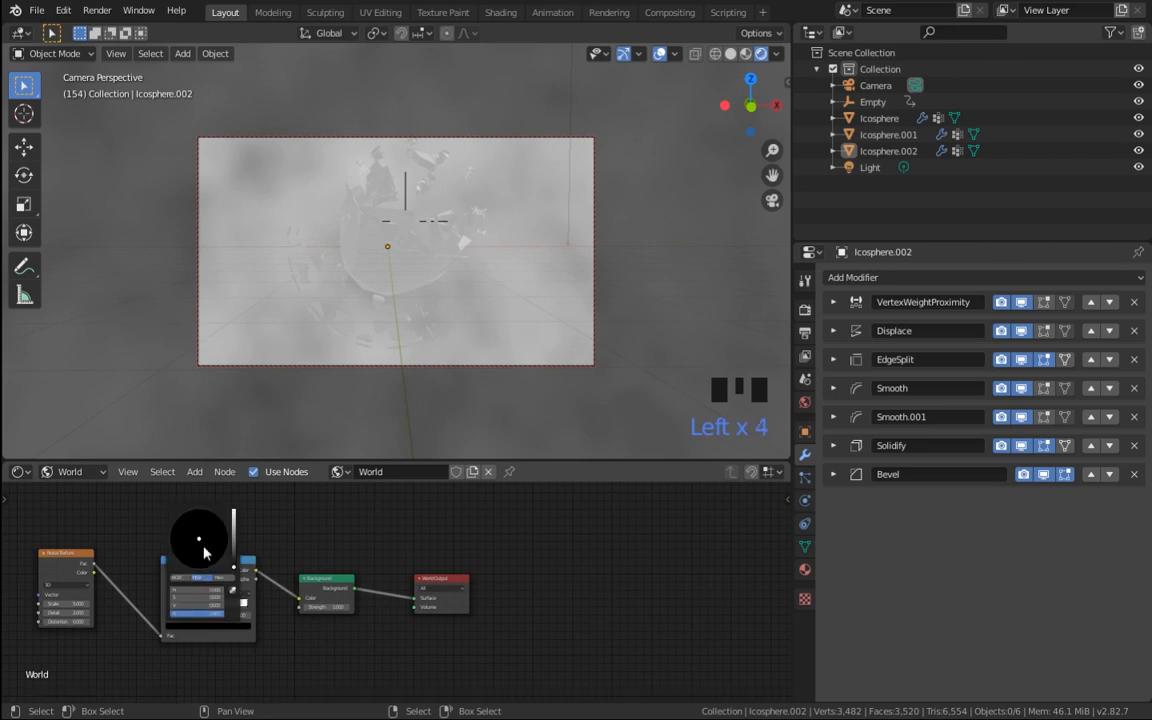
mouse_move(212, 533)
left_mouse_down()
mouse_move(217, 520)
mouse_move(207, 523)
left_mouse_up()
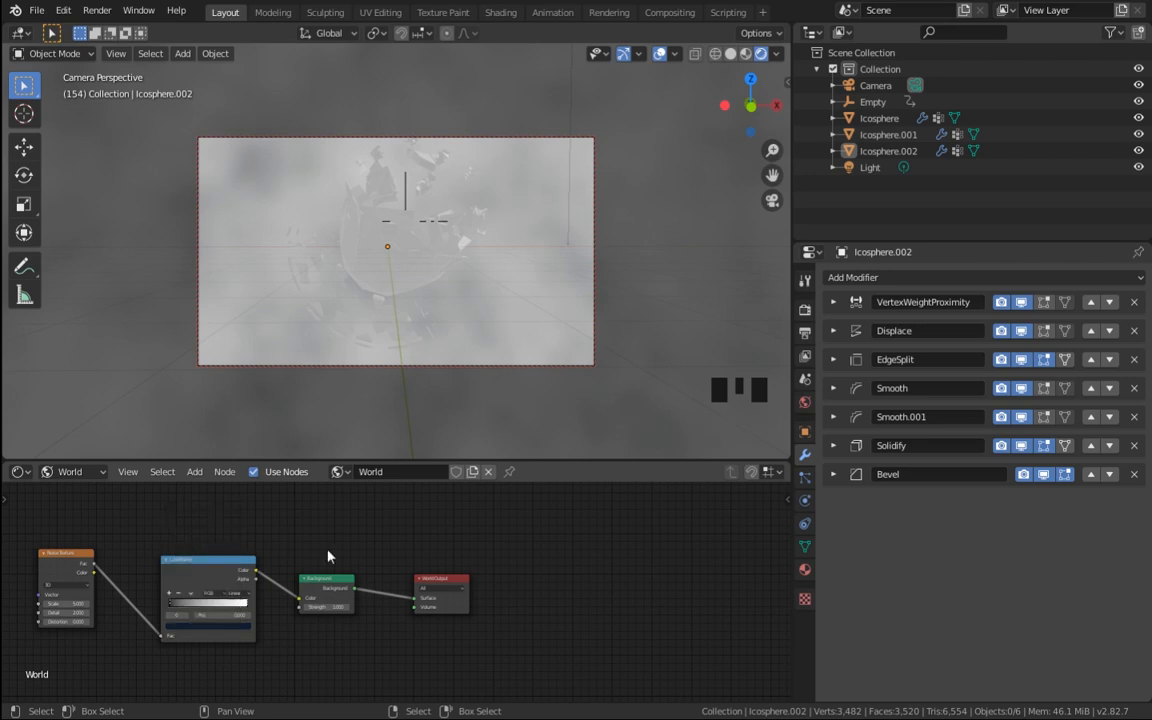
Step: Change the ColorRamp's white stop at position 1 to a dark purple
left_click(242, 610)
left_click(247, 612)
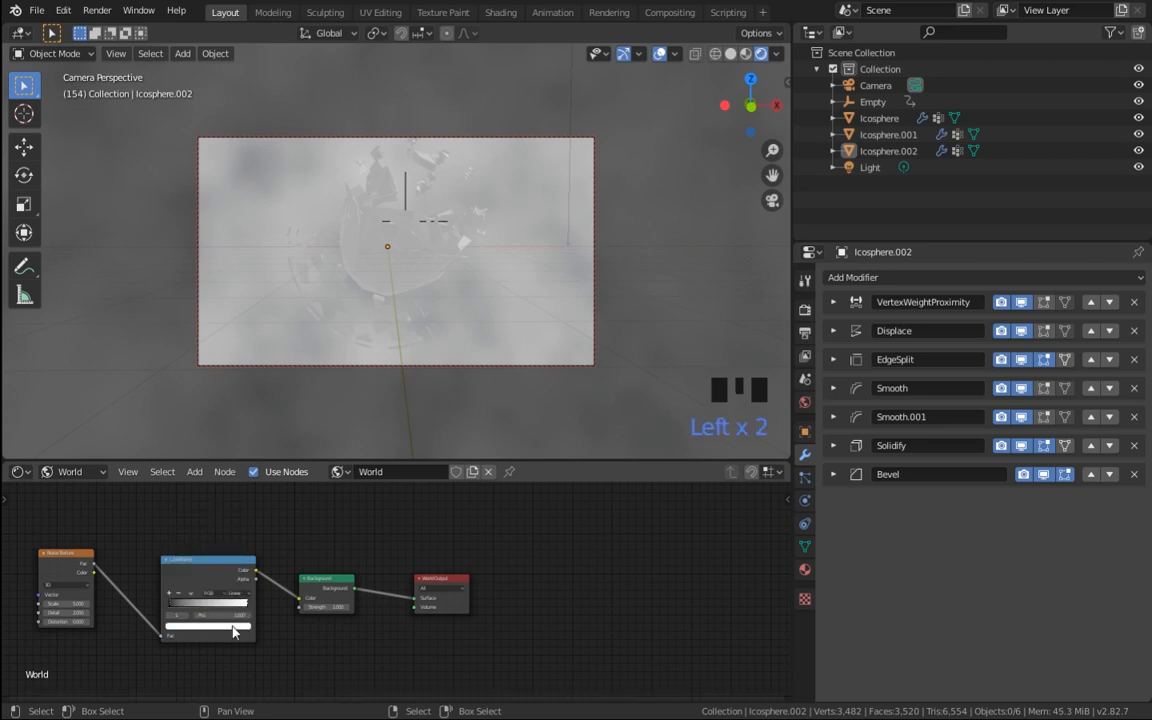
left_click(231, 625)
left_click(219, 548)
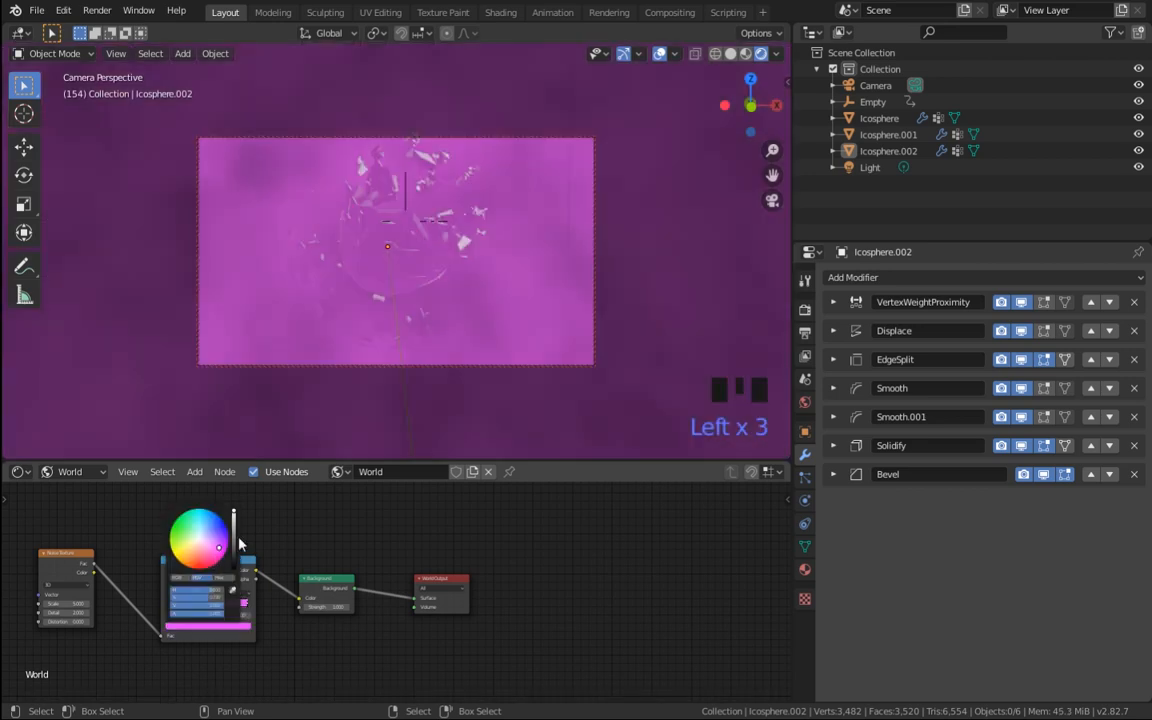
left_click_drag(234, 535, 234, 555)
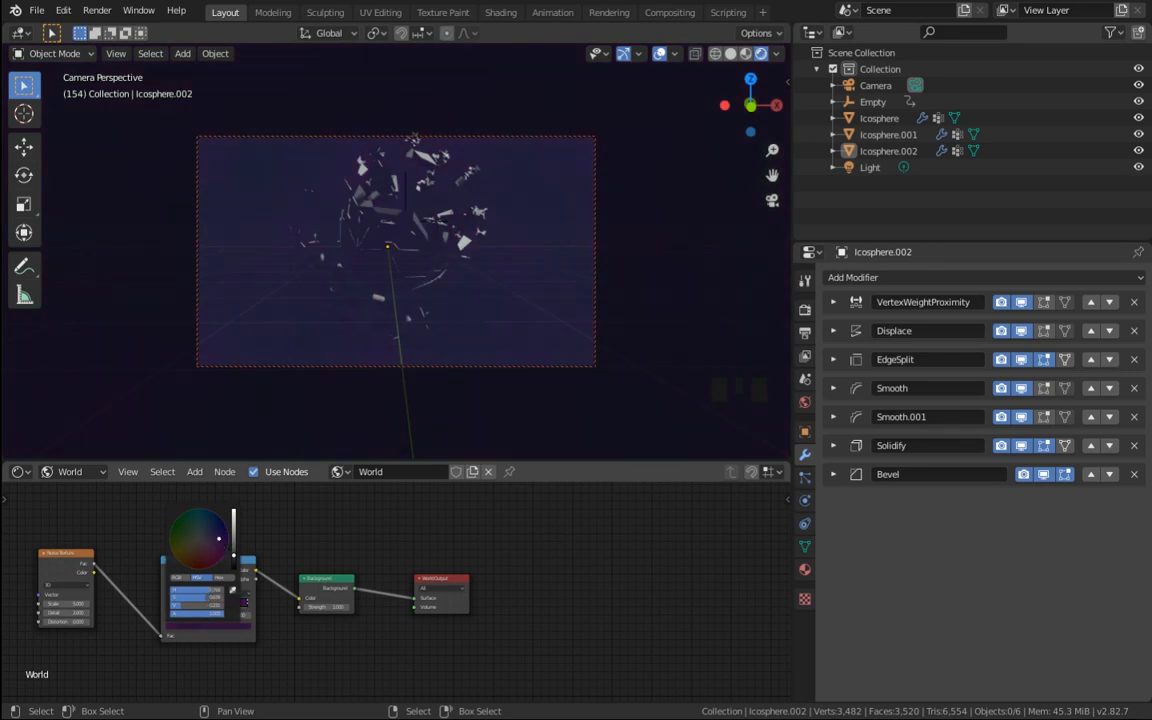
Step: Brighten the purple ColorRamp stop to a more saturated violet
left_click(223, 541)
left_click_drag(225, 541, 229, 539)
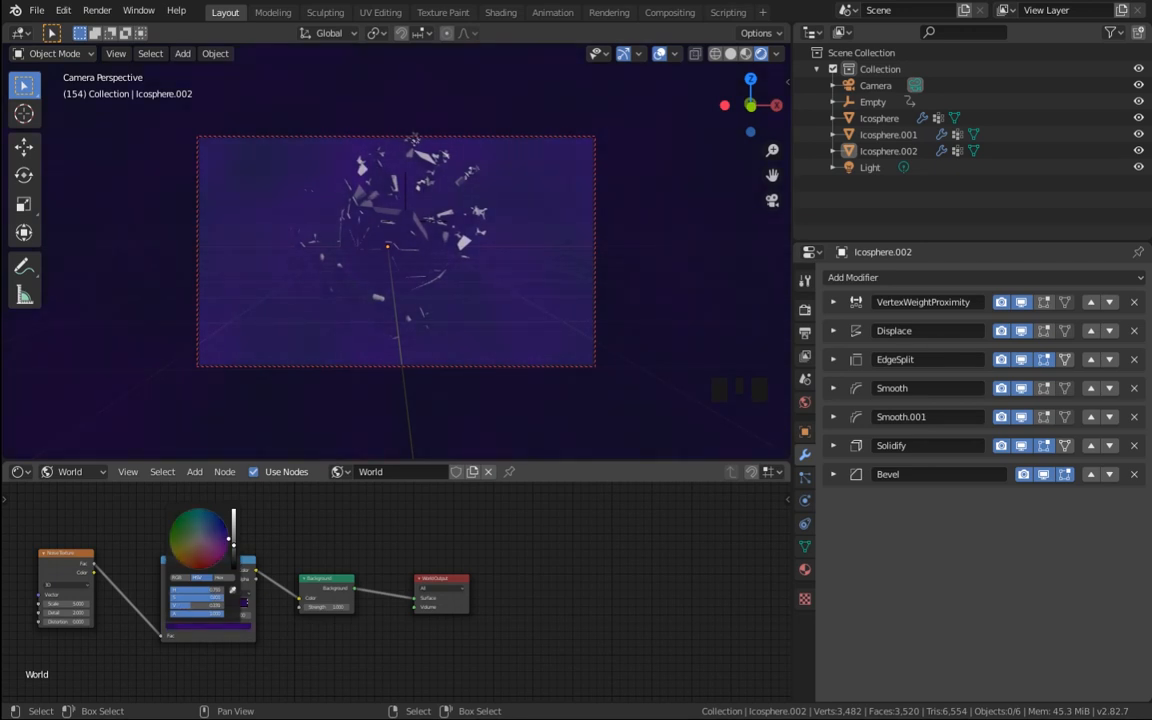
left_click(294, 537)
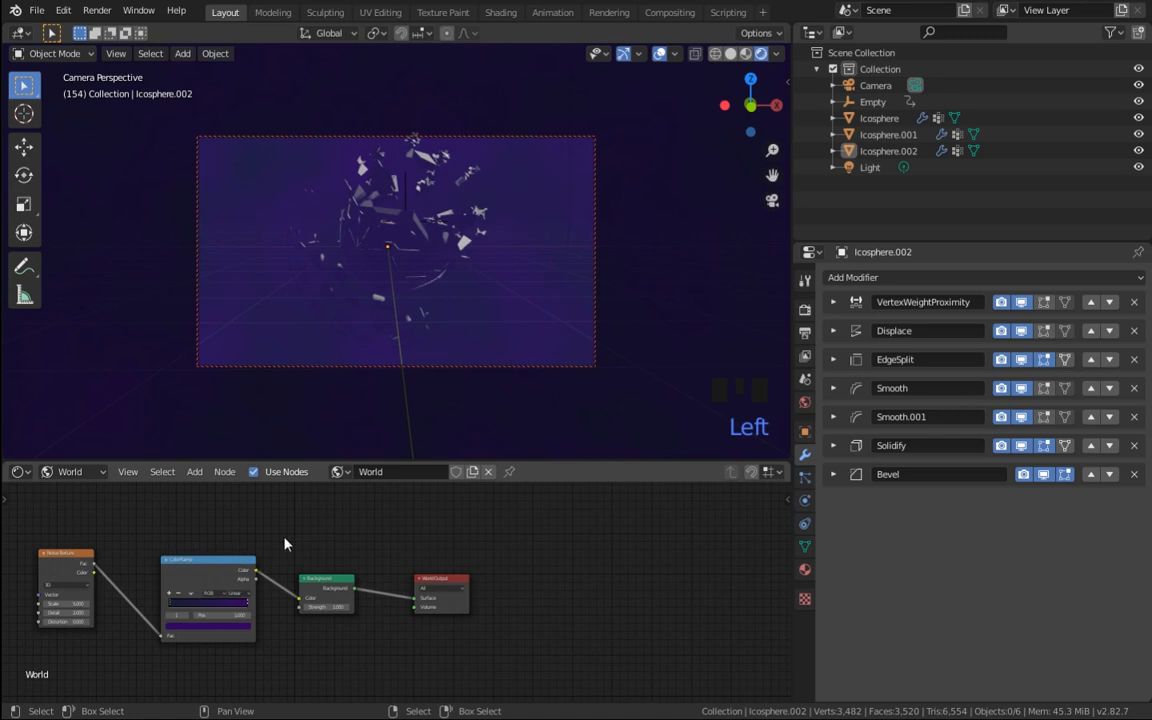
Step: Change the ColorRamp's dark blue stop to a more saturated, slightly brighter navy blue
left_click(172, 604)
left_click(174, 603)
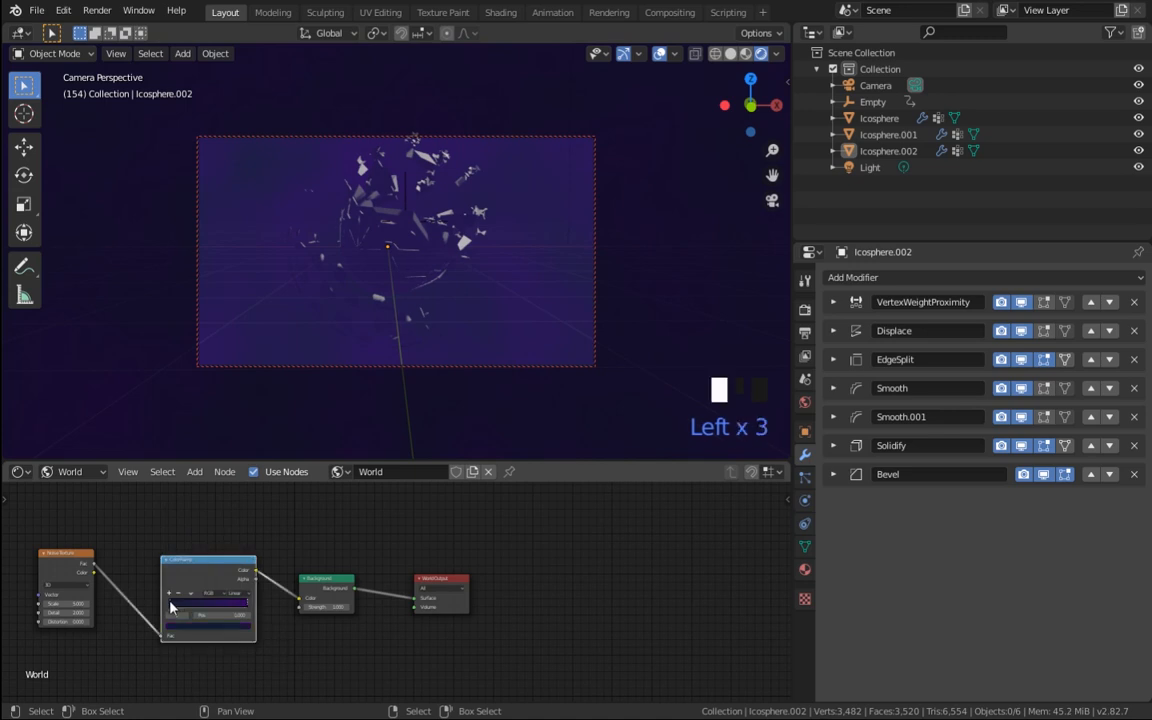
left_click(188, 626)
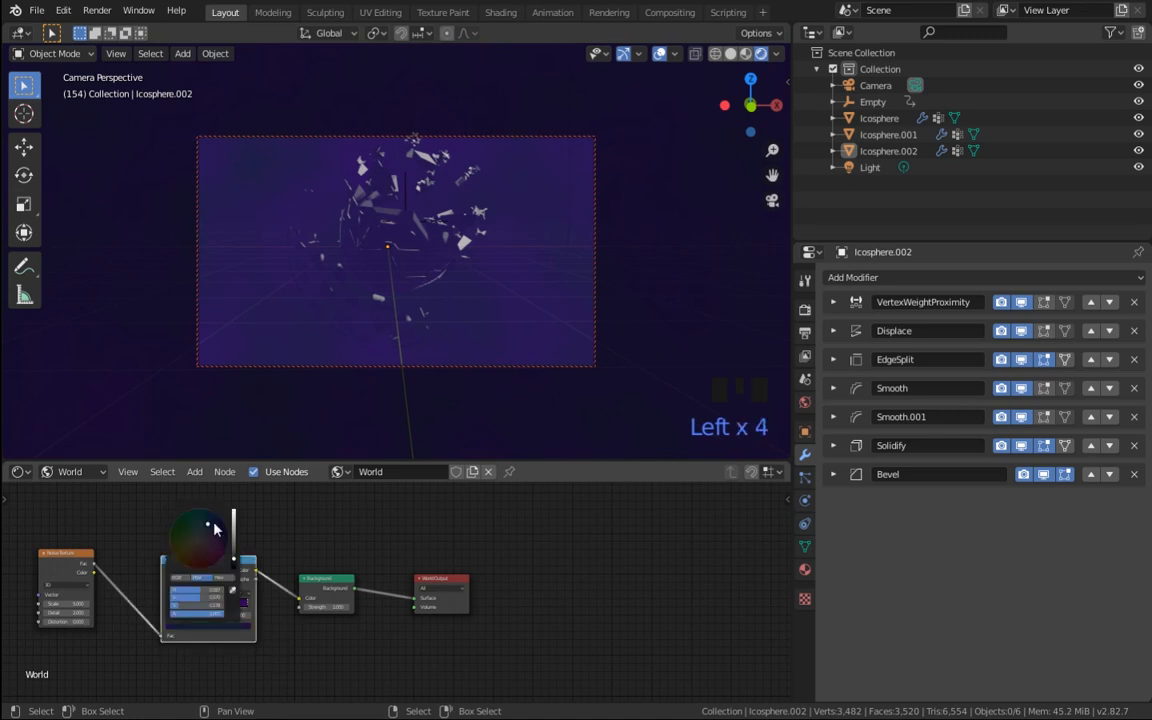
left_click_drag(208, 523, 213, 520)
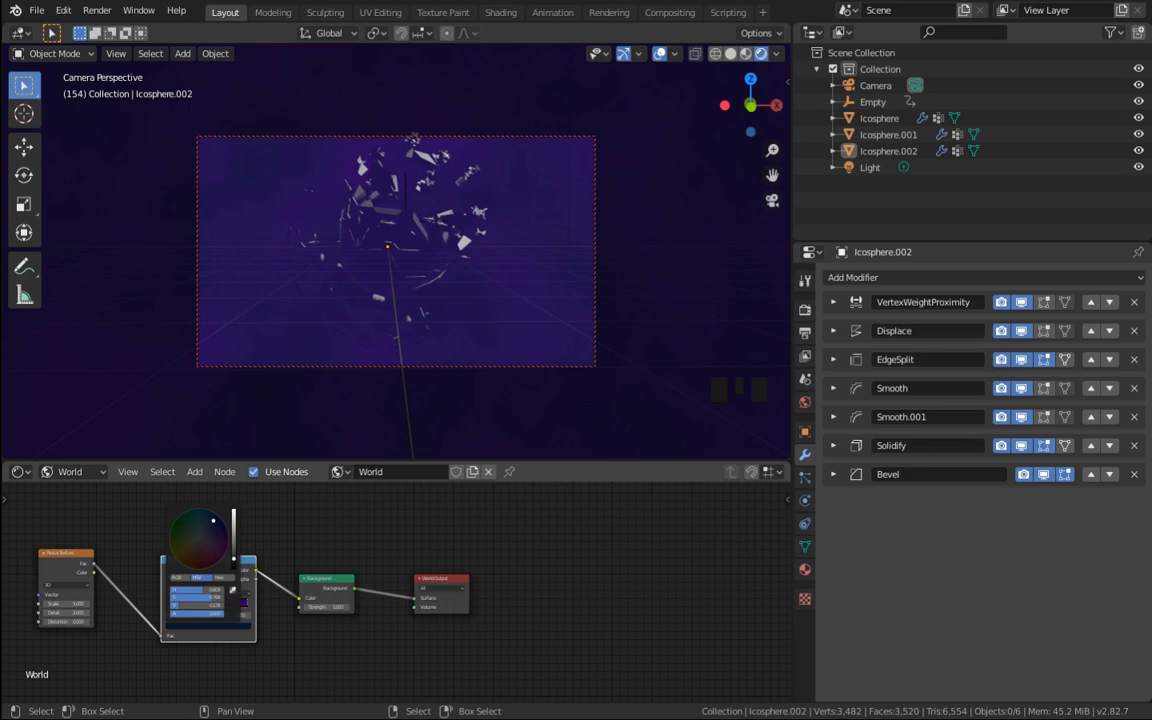
left_click_drag(213, 520, 234, 555)
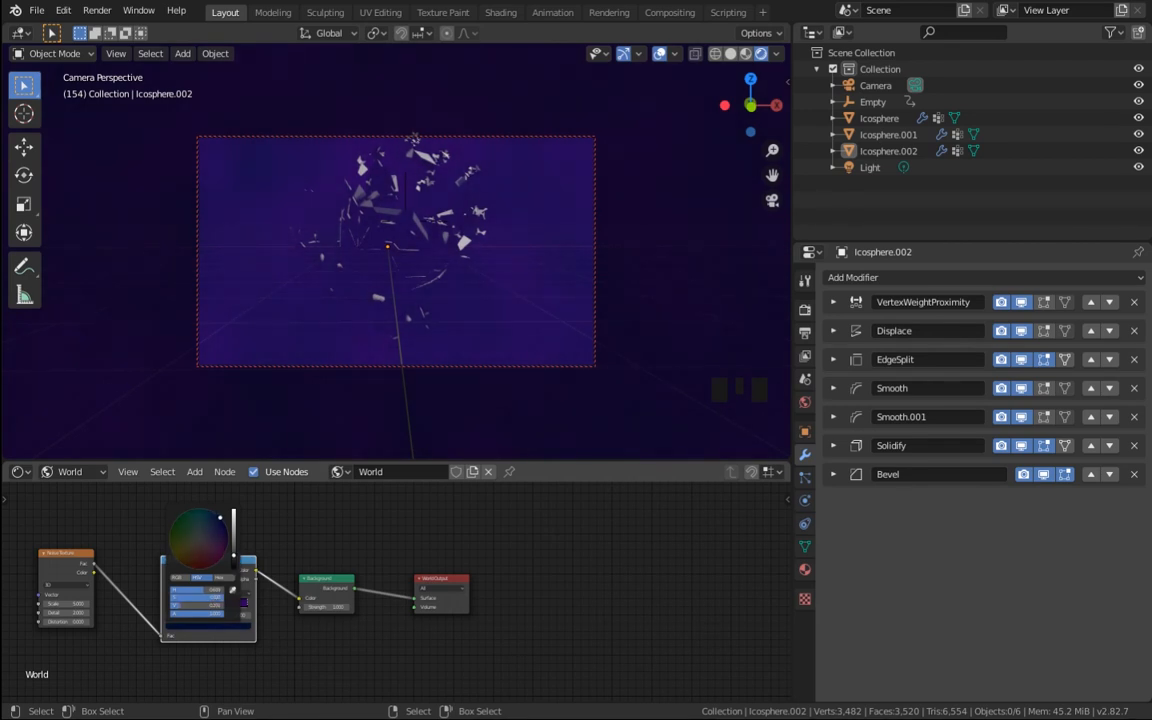
left_click(293, 552)
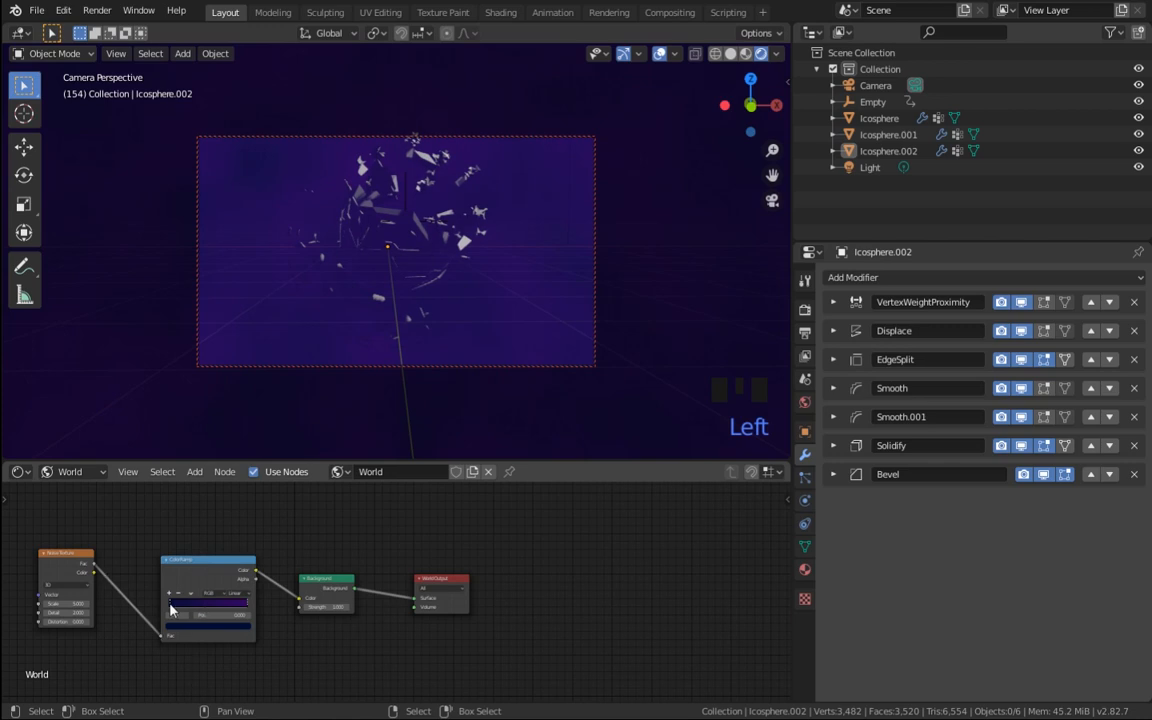
Step: Move the ColorRamp's blue stop to about 0.34 and its purple stop to about 0.64, and place the Noise Texture node beside the ramp
left_click(195, 604)
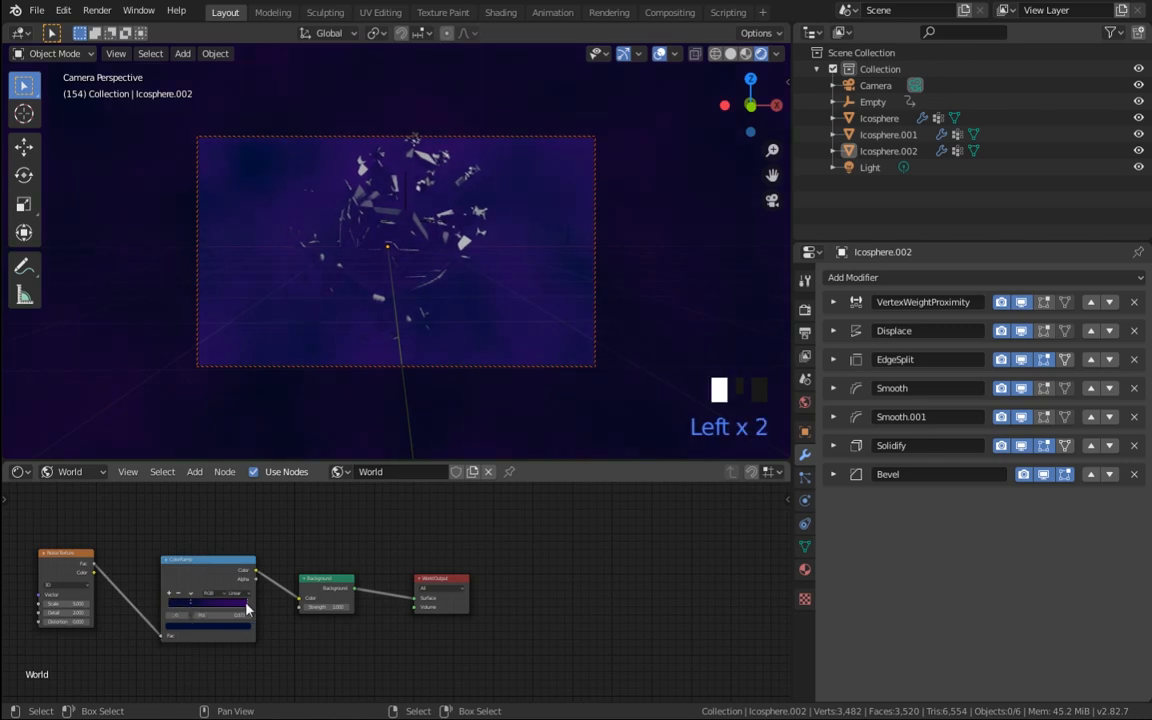
left_click(224, 608)
left_click(195, 604)
left_click(229, 609)
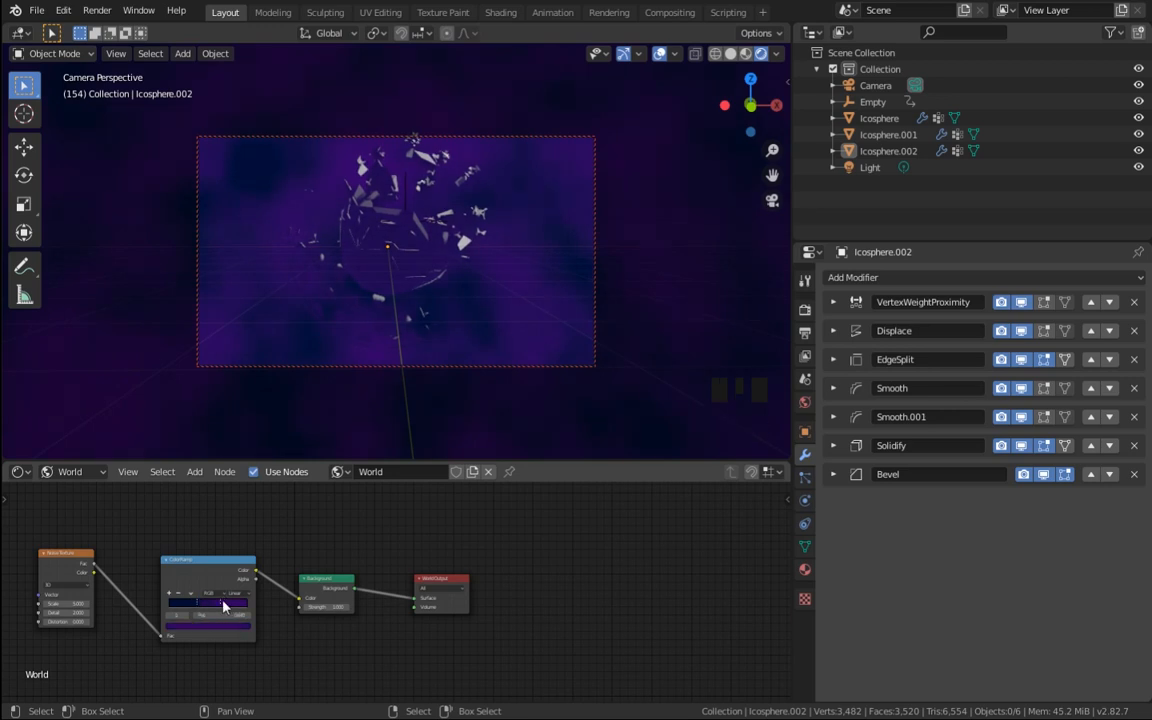
left_click_drag(50, 600, 101, 609)
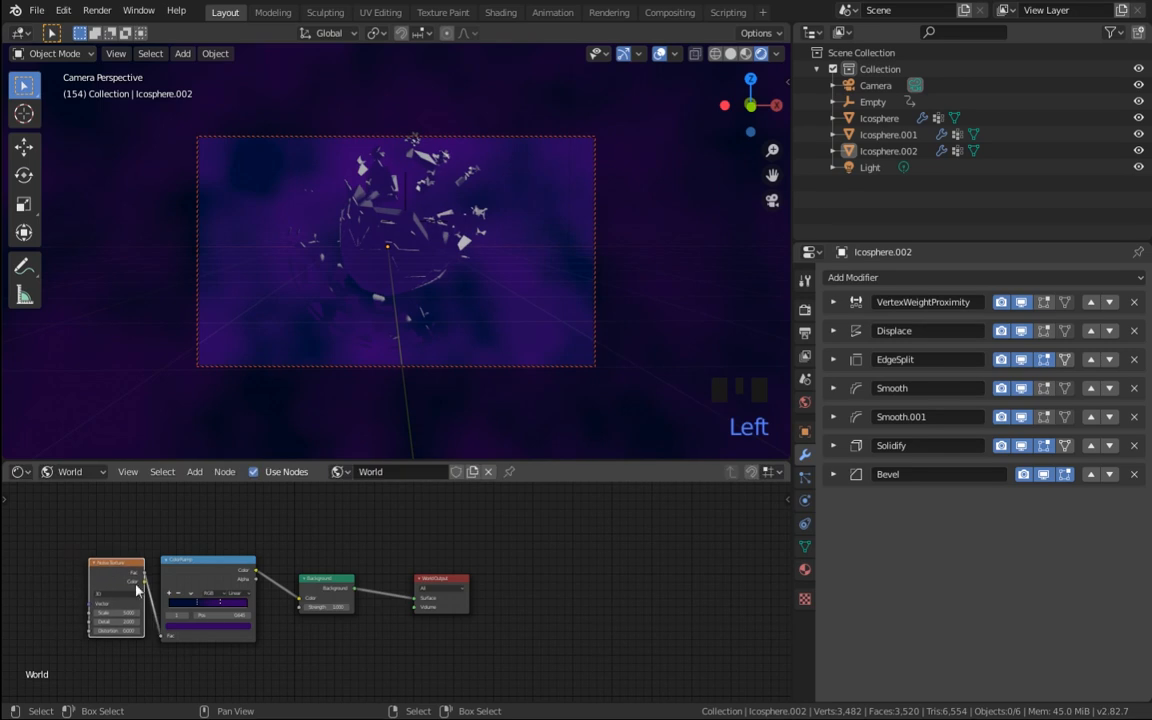
Step: Brighten the ColorRamp's blue stop and lower the Noise Texture's Scale for larger colour patches in the world background
left_click(200, 610)
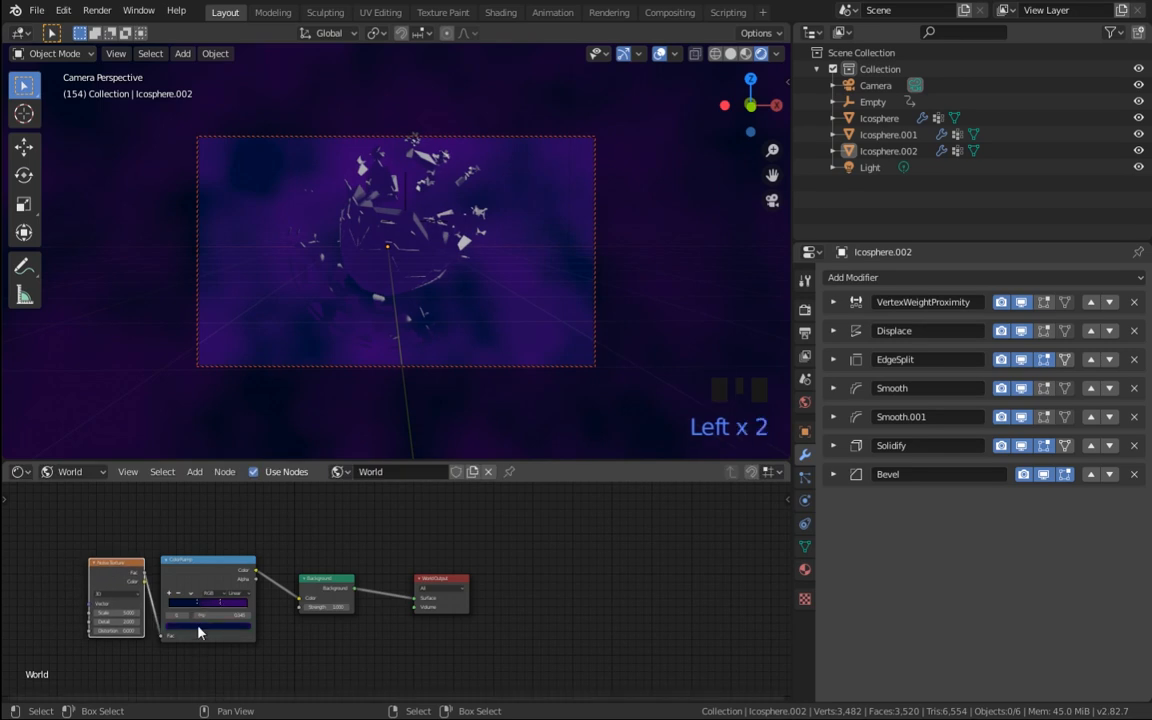
left_click(199, 627)
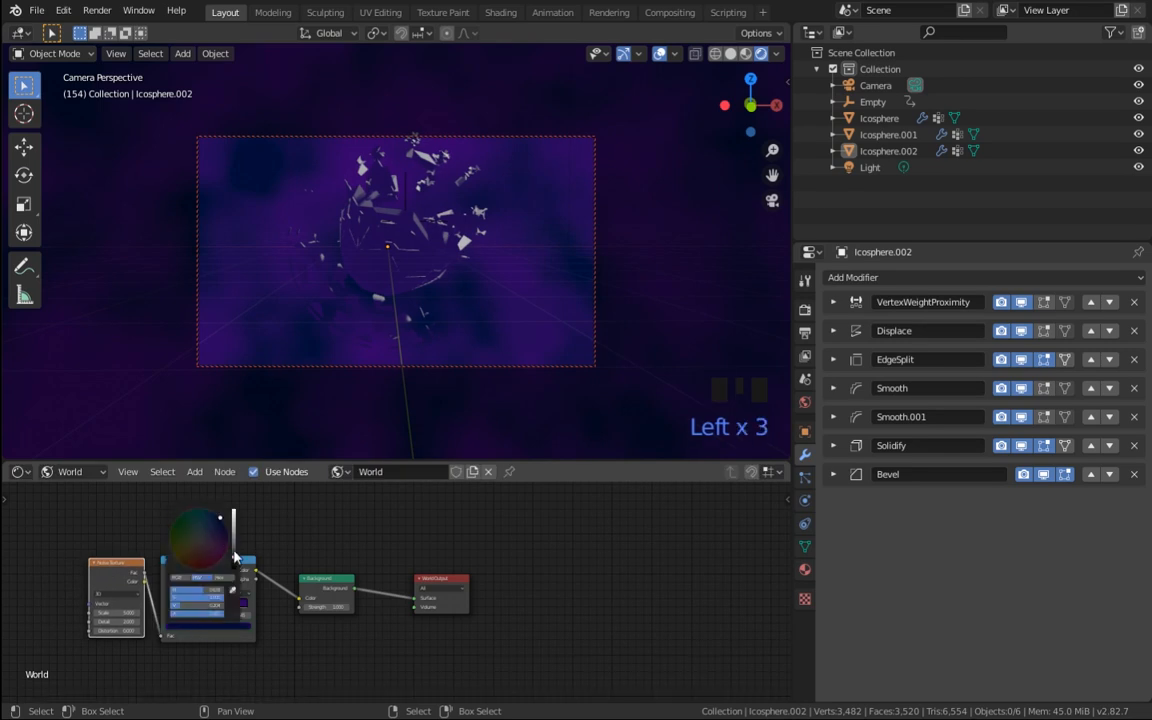
left_click_drag(234, 560, 234, 551)
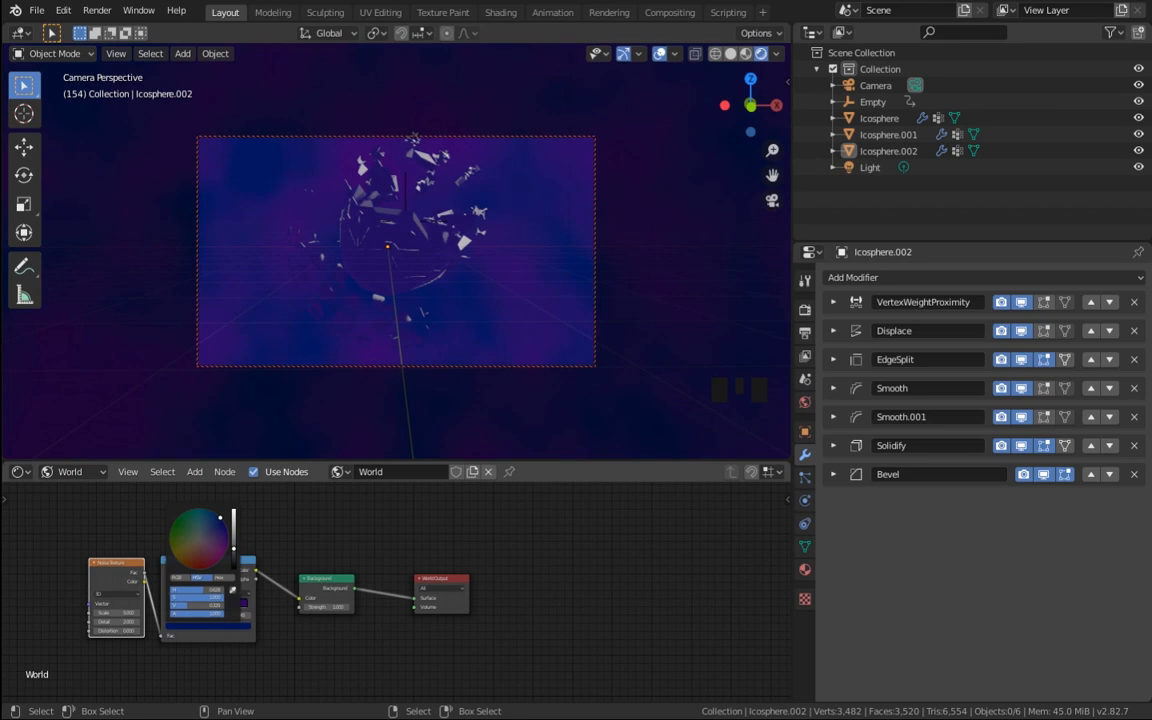
left_click(306, 522)
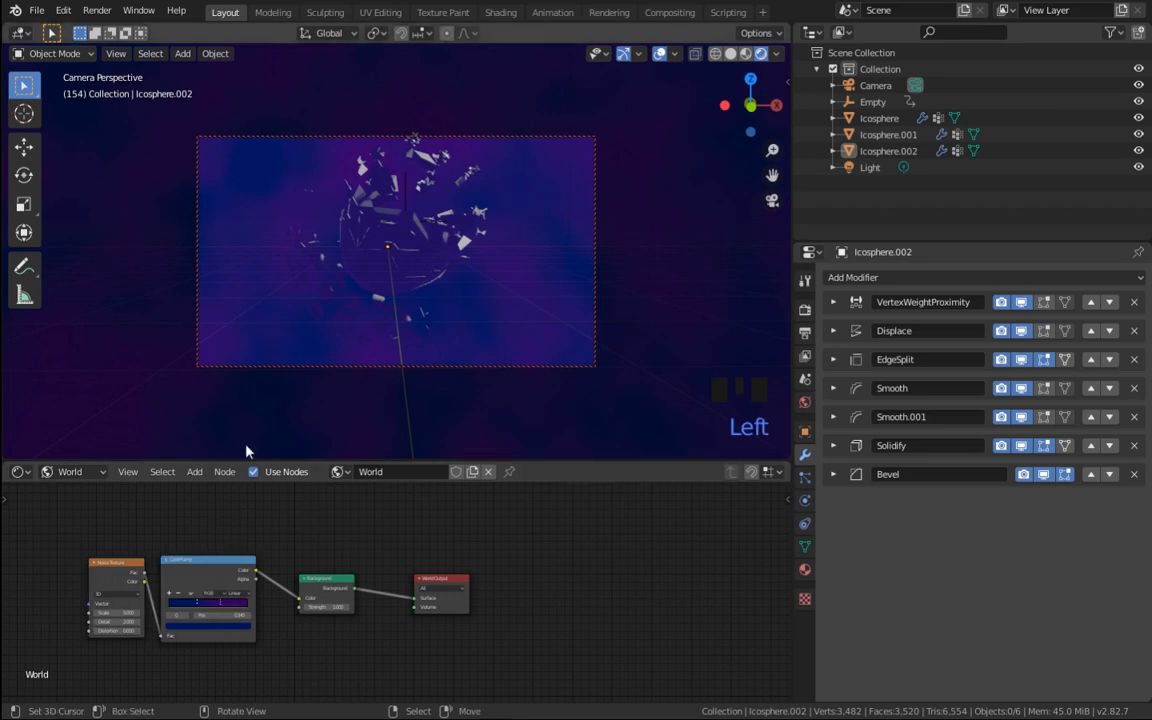
left_click(119, 613)
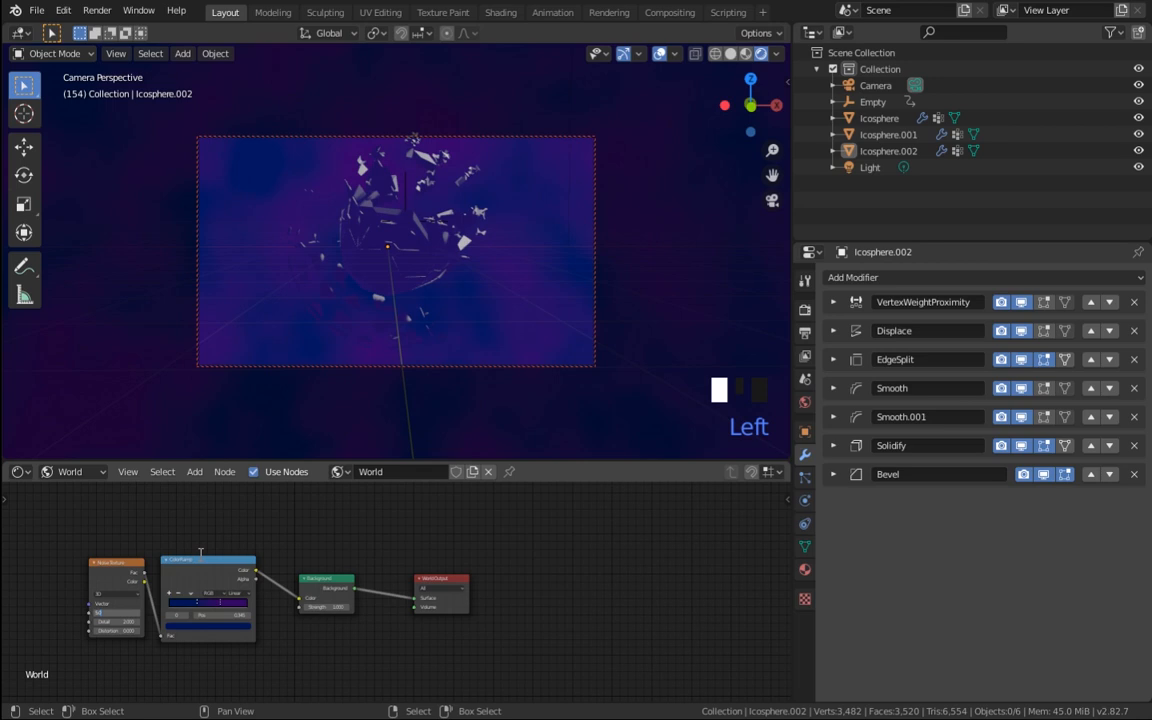
key("BackSpace")
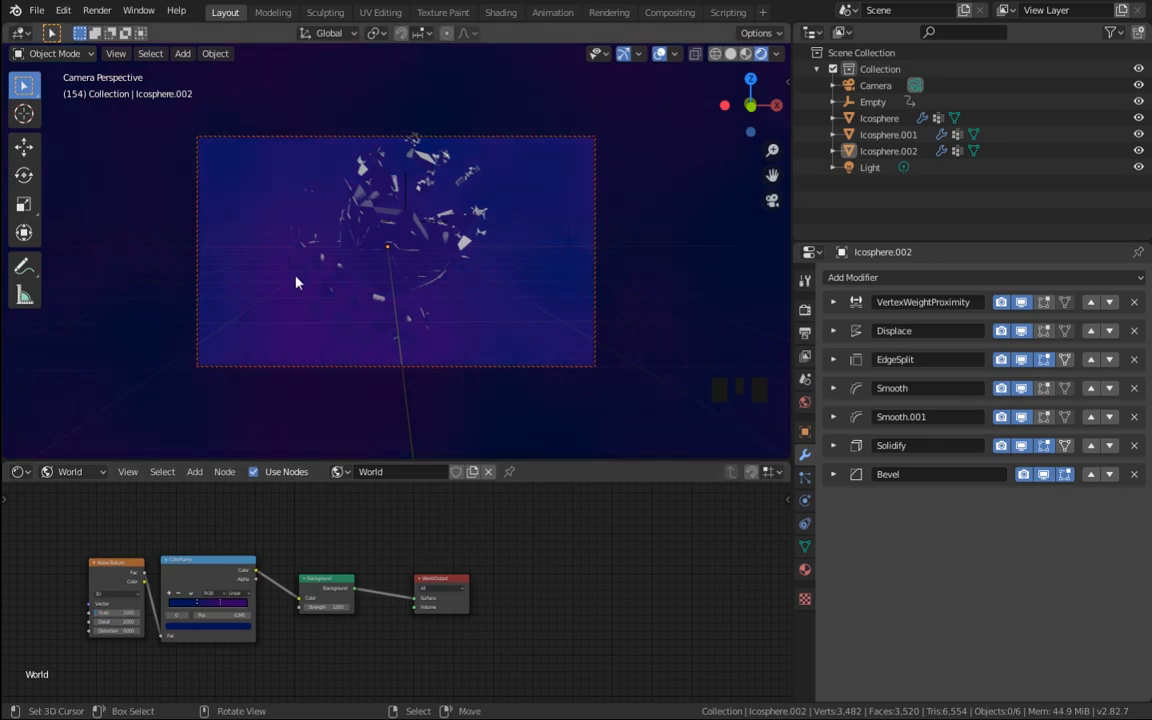
Step: Switch the Shader Editor to object materials and create a new material for the original Icosphere
left_click(70, 471)
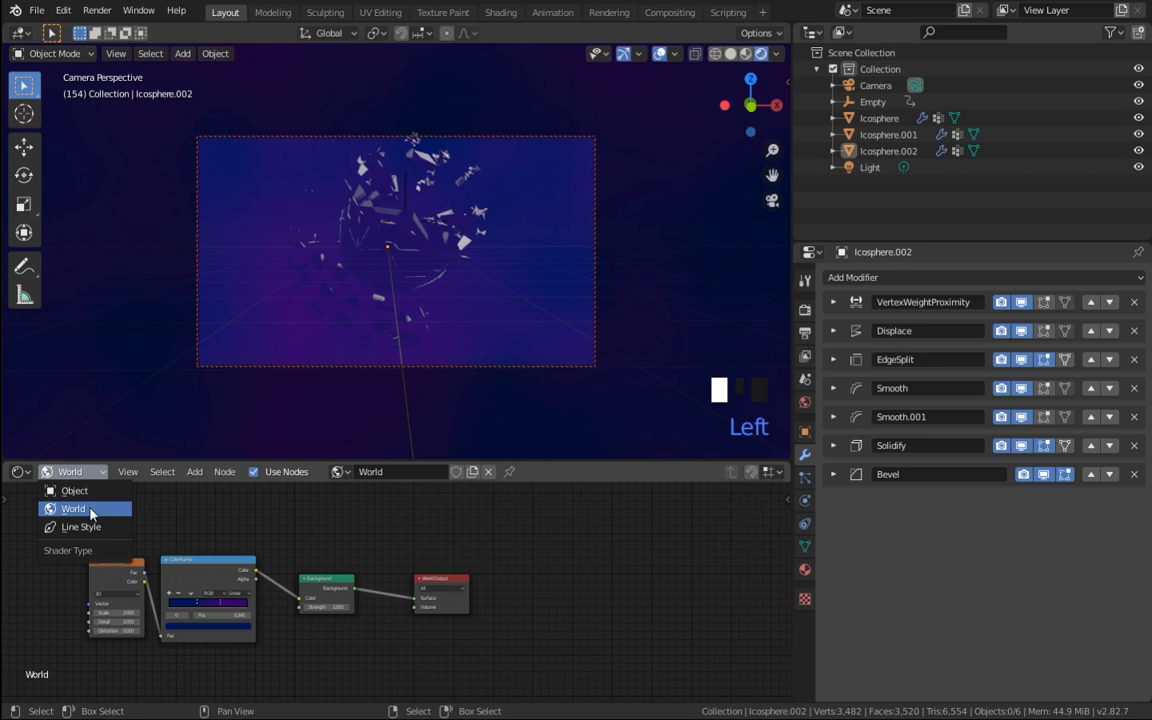
left_click(74, 490)
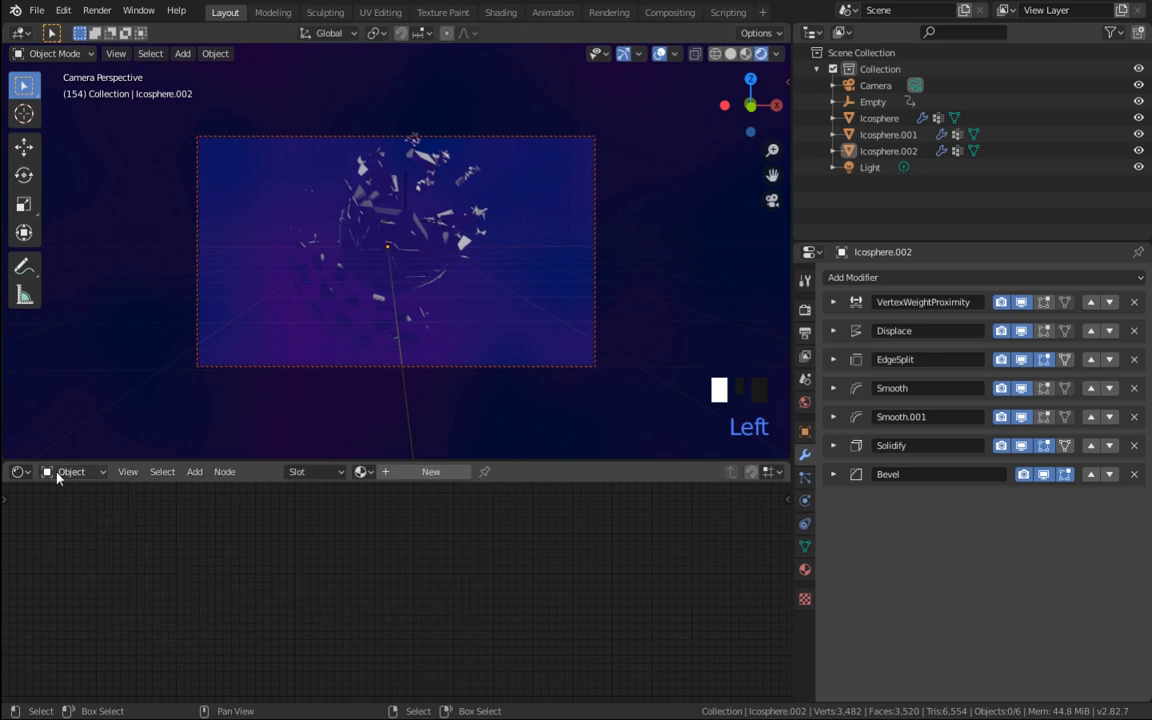
left_click(895, 118)
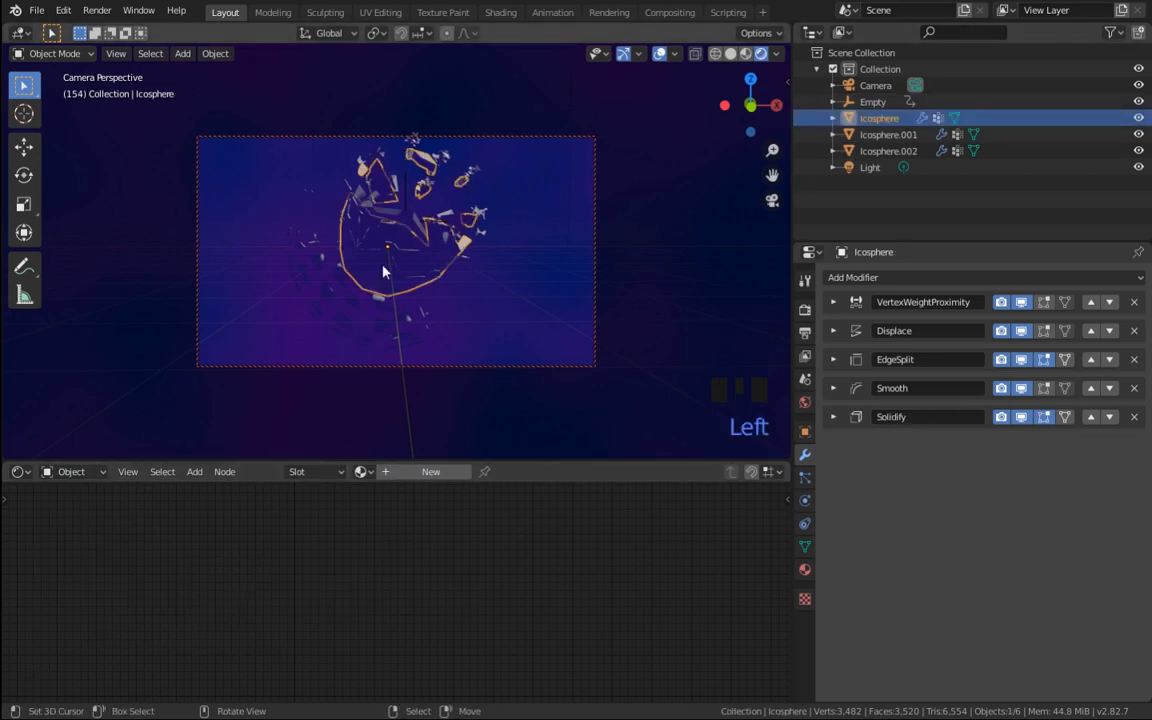
left_click(392, 480)
Step: Set the Principled BSDF's Metallic and Specular to 1 and lower its Roughness to about 0.095
left_click_drag(345, 581, 361, 496)
left_click_drag(339, 576, 406, 576)
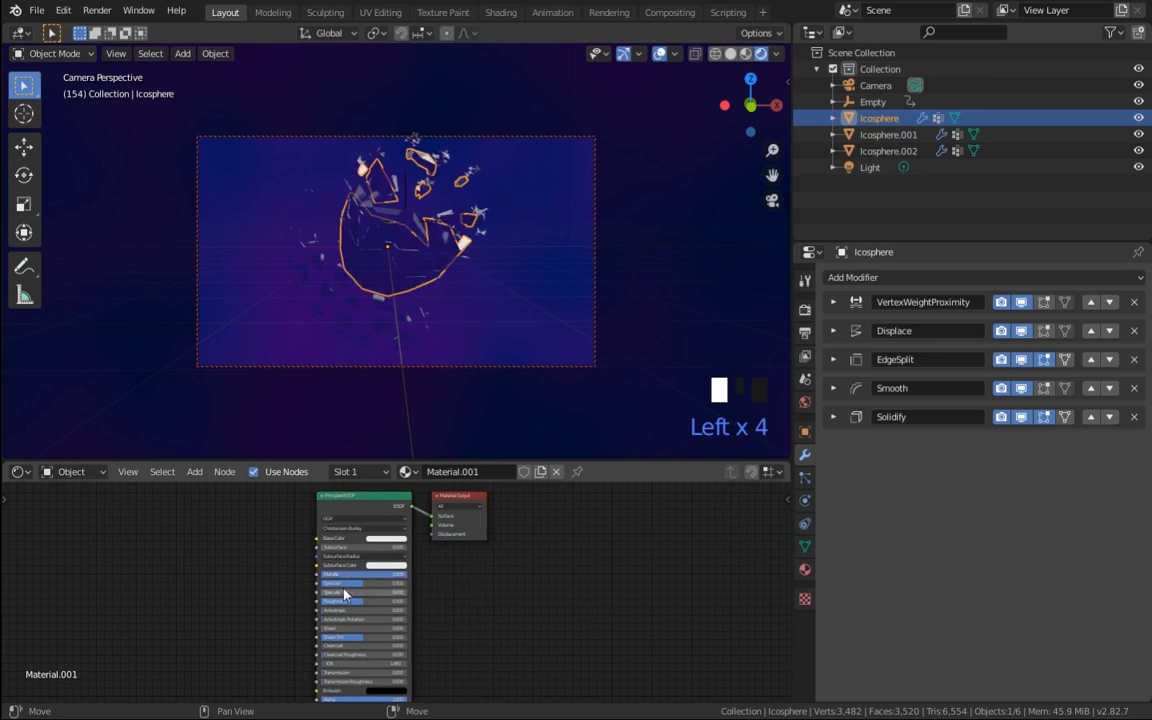
left_click_drag(358, 584, 318, 611)
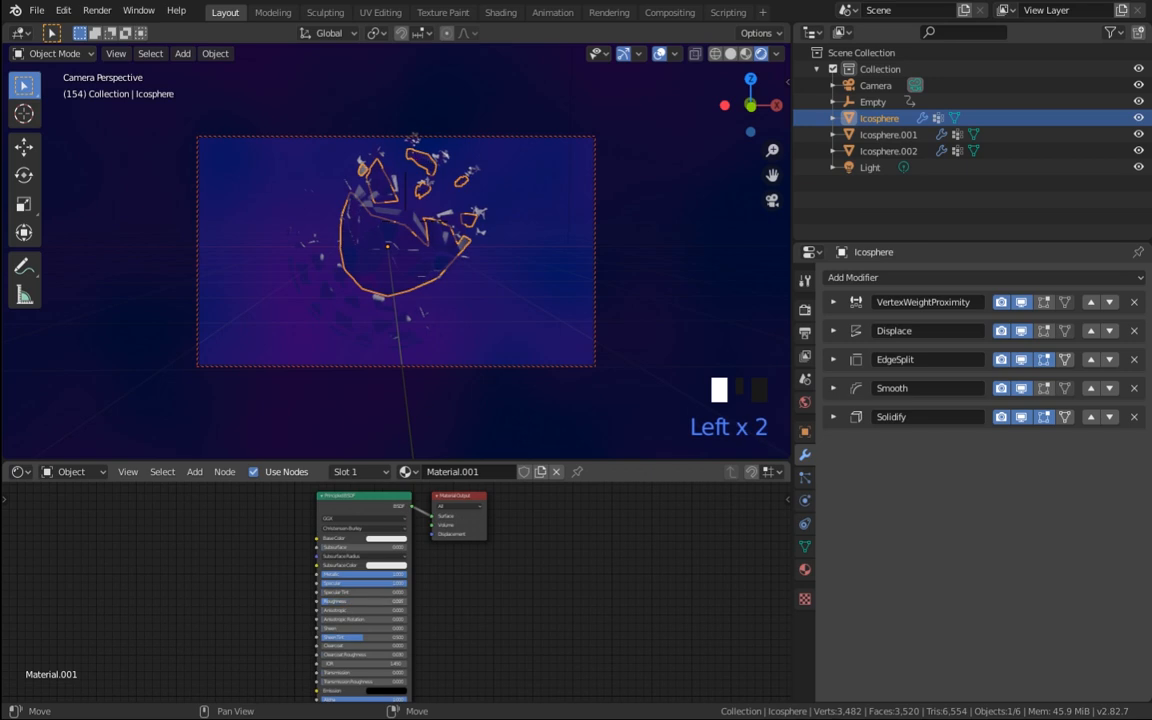
Step: Add a Voronoi Texture node in front of the Icosphere material's Principled BSDF
middle_click_drag(255, 620, 222, 578, "shift")
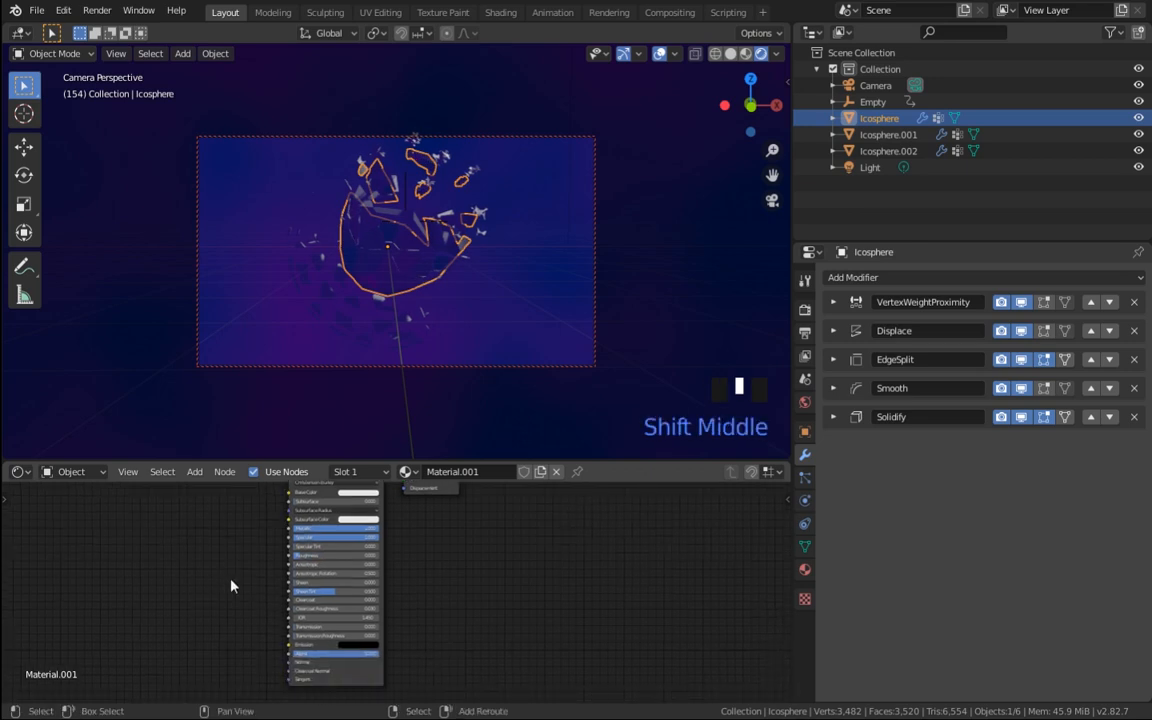
key("shift+a")
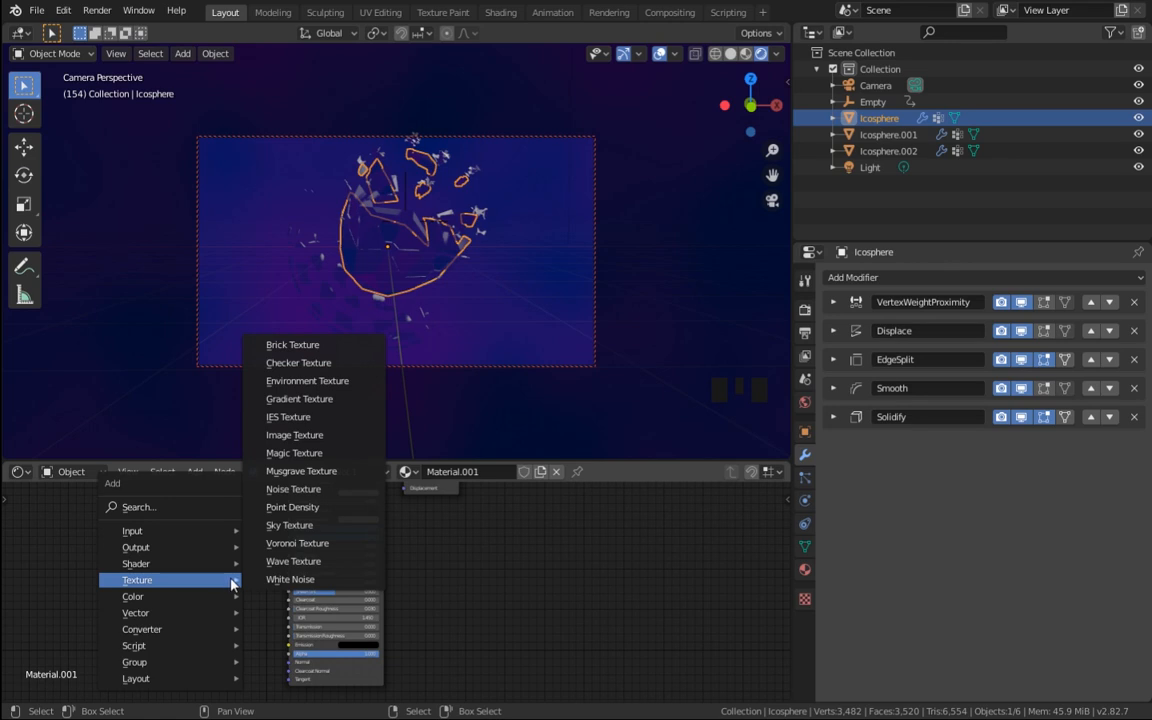
left_click(288, 547)
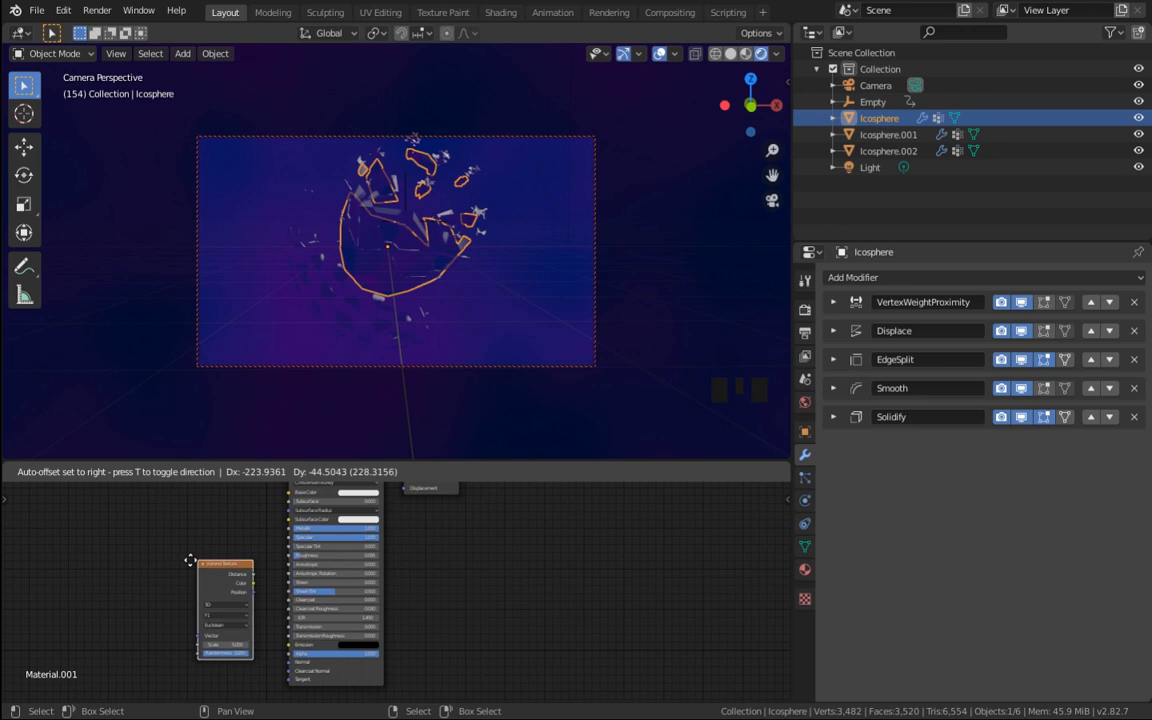
left_click(155, 575)
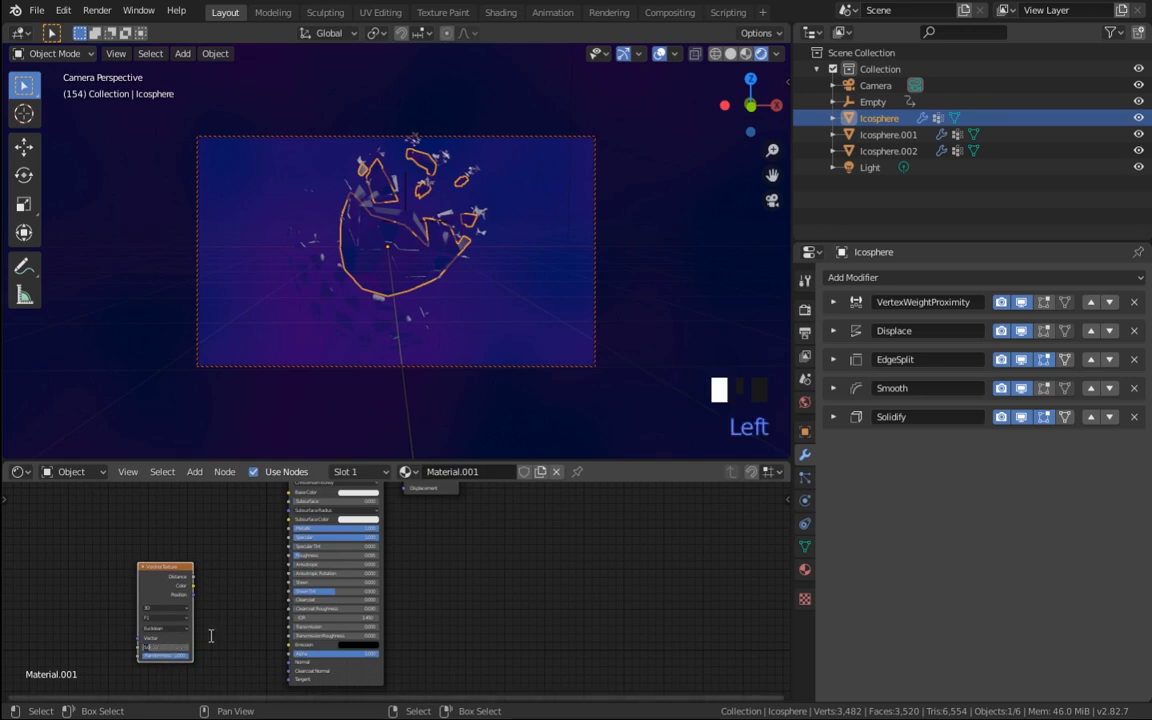
Step: Set the Voronoi Texture's Scale to 150
middle_click_drag(208, 672, 247, 597, "shift")
scroll(247, 597, "up", 10)
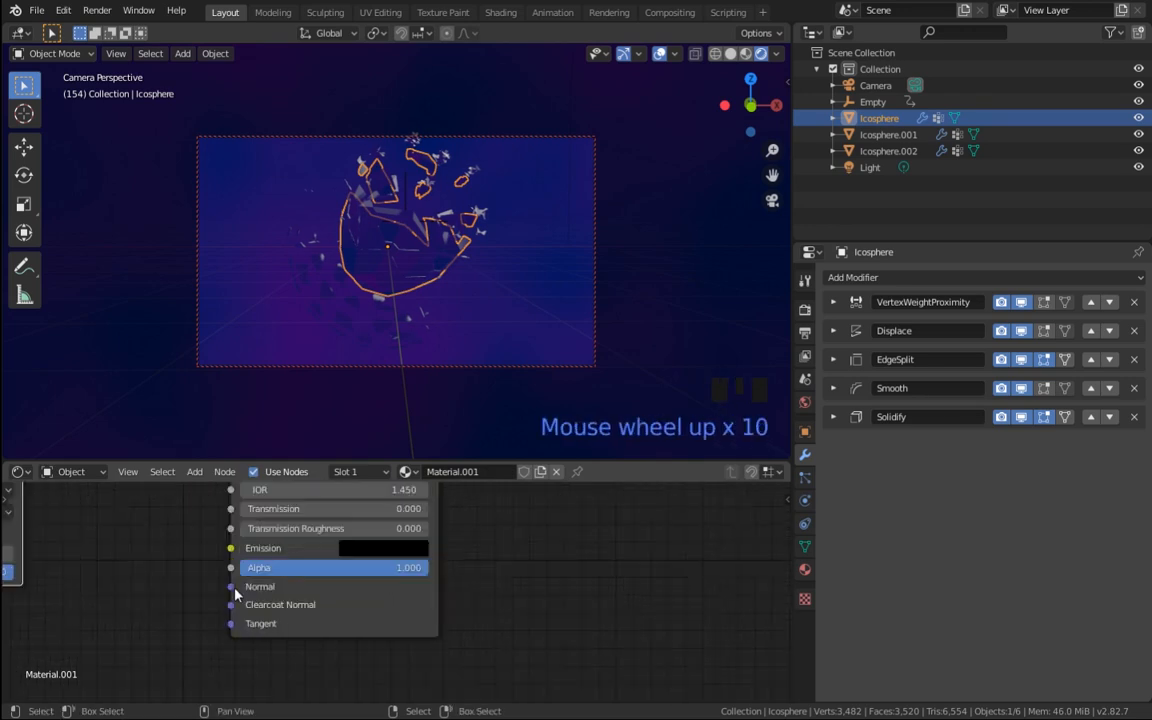
middle_click_drag(144, 596, 383, 614, "shift")
left_click(215, 571)
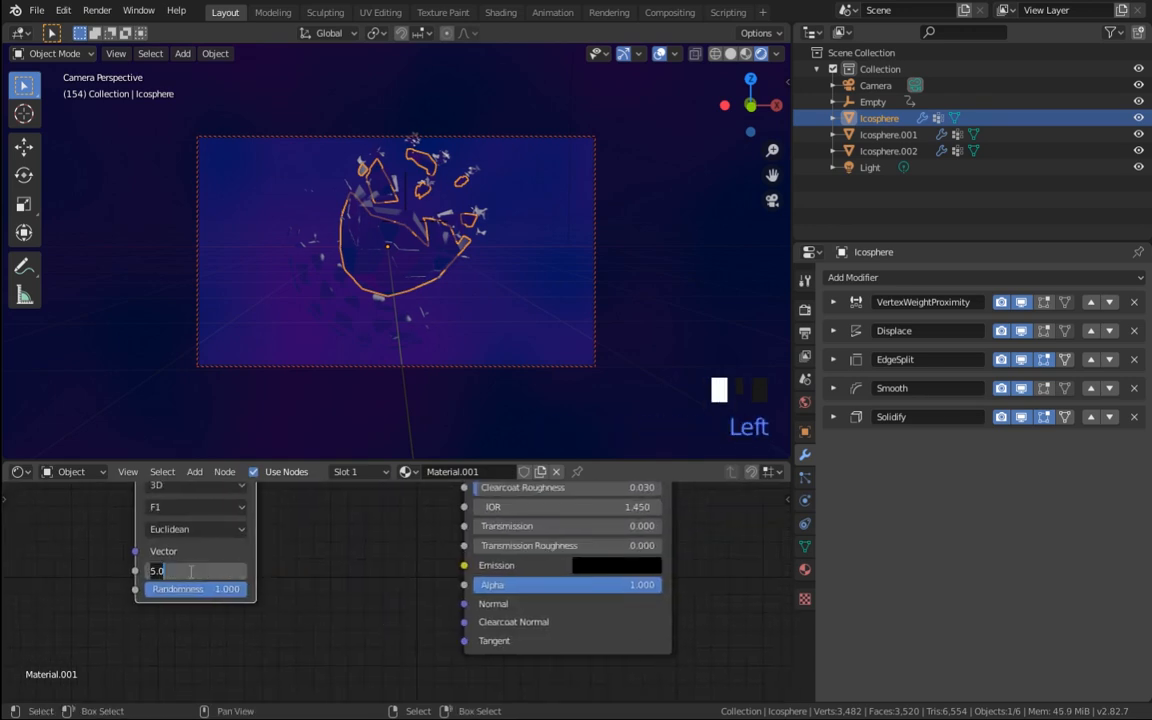
type("150")
key("Return")
Step: Move the Voronoi Texture node farther from the Principled BSDF and add a Bump node between the two
scroll(310, 505, "down", 5)
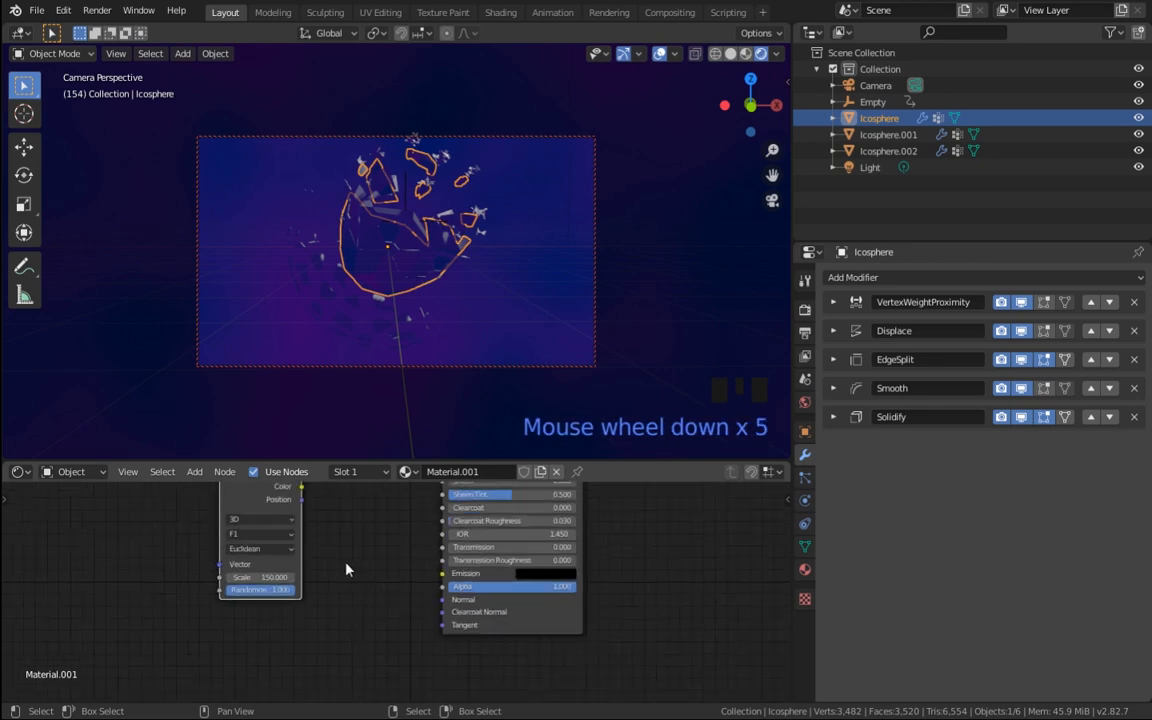
middle_click_drag(310, 505, 350, 625, "shift")
key("shift+a")
left_click(258, 574)
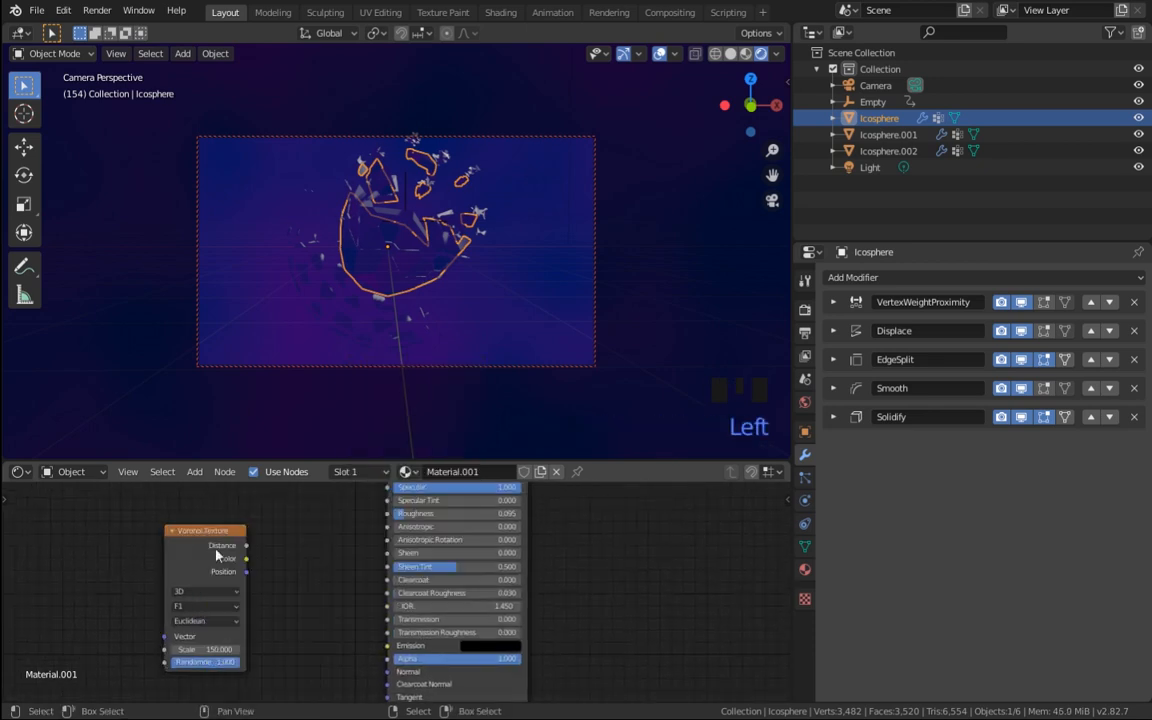
left_click_drag(195, 541, 94, 534)
key("shift+a")
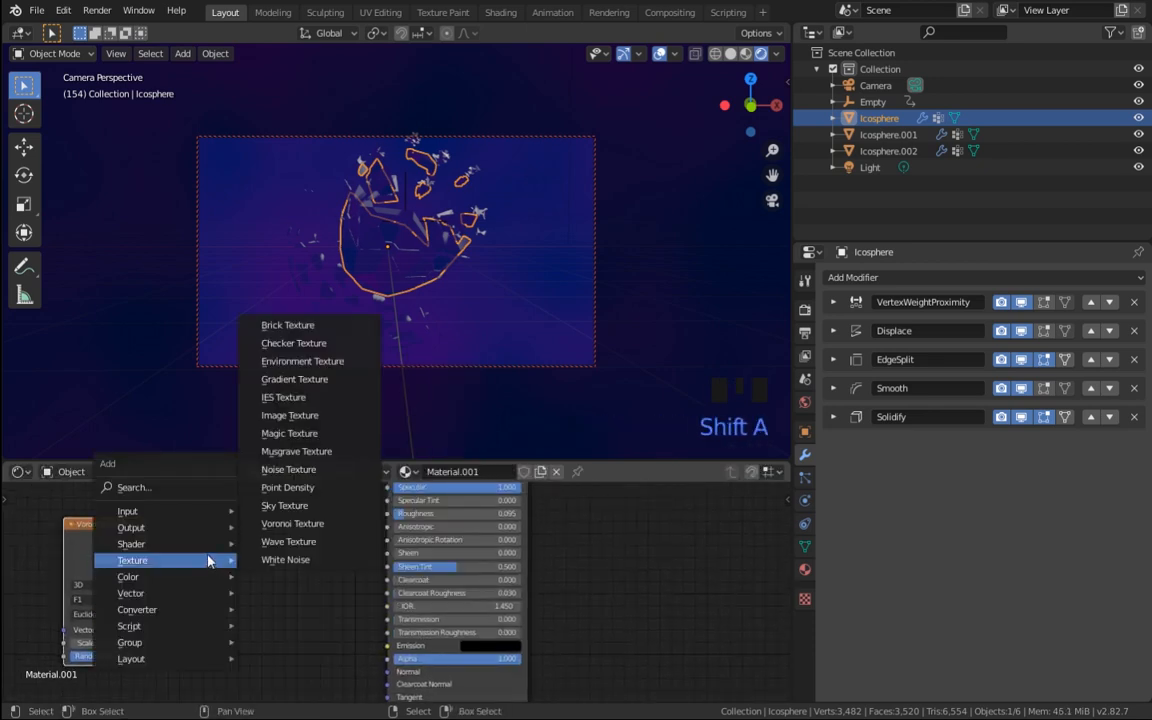
mouse_move(195, 548)
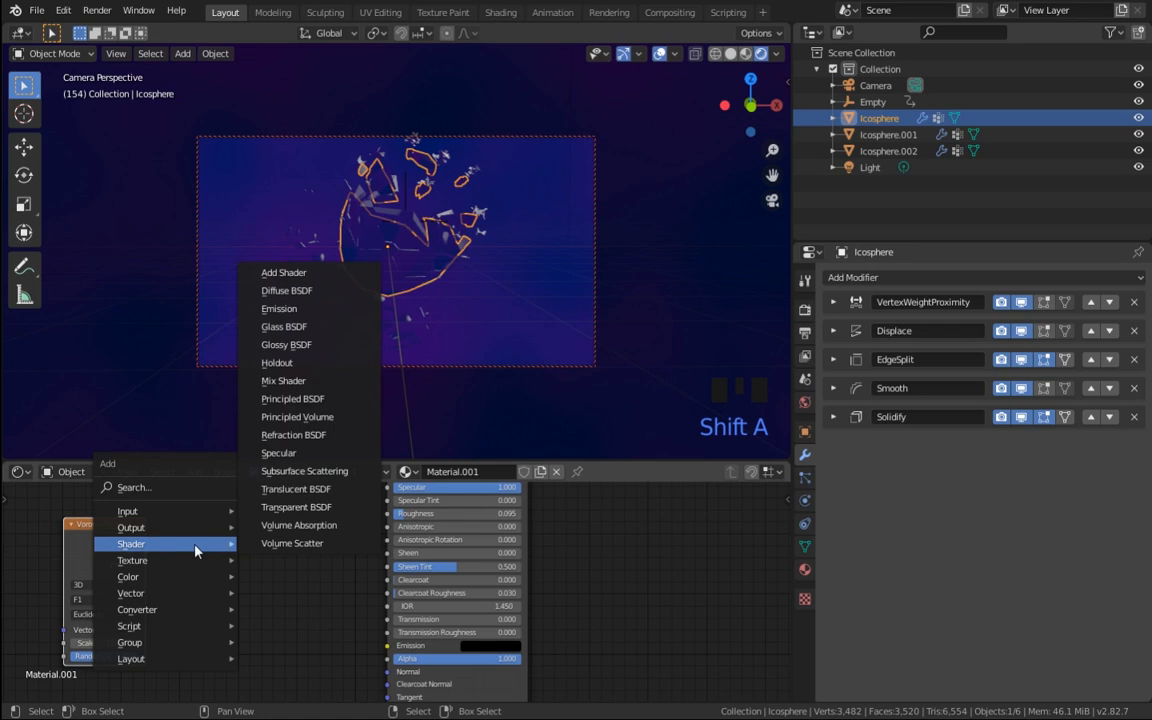
mouse_move(183, 596)
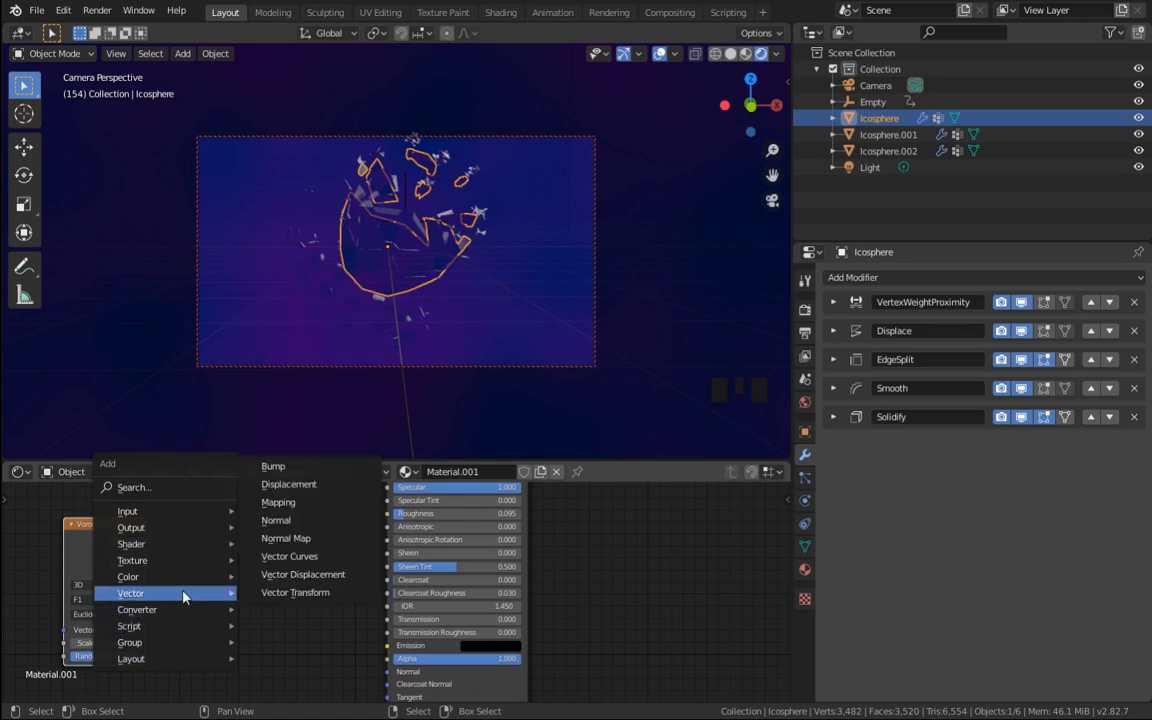
left_click(273, 466)
left_click(195, 593)
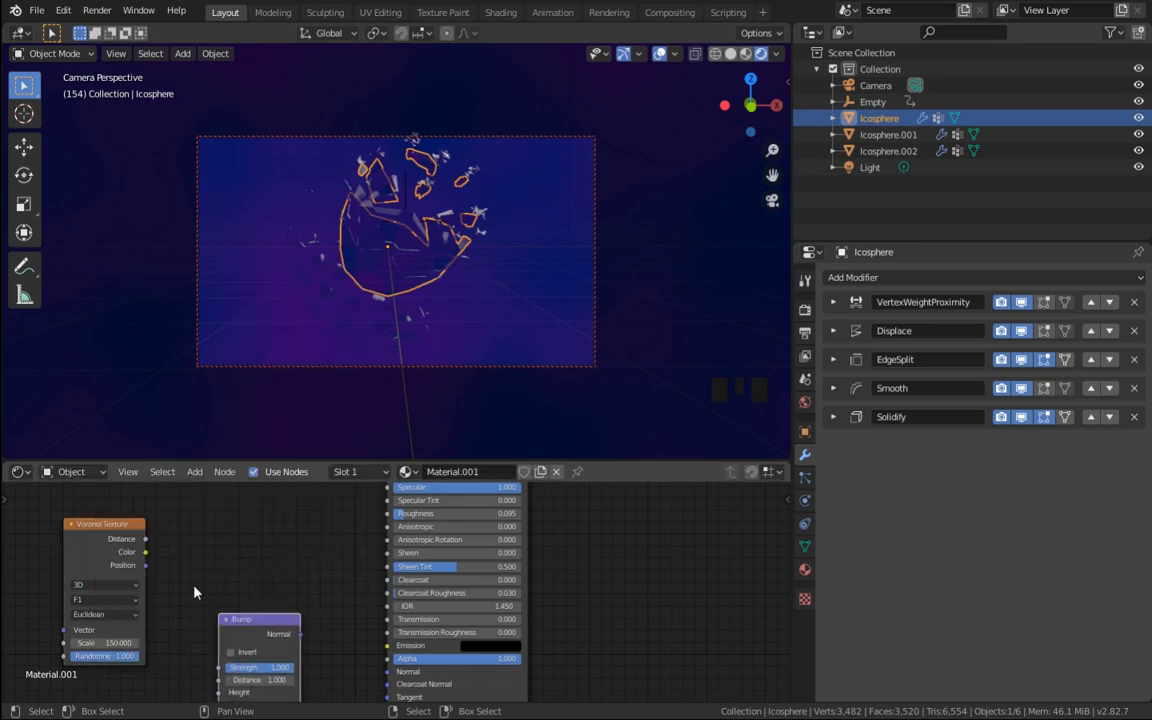
Step: Add a ColorRamp node between the Voronoi Texture and the Principled BSDF, above the Bump node
key("shift+a")
mouse_move(225, 560)
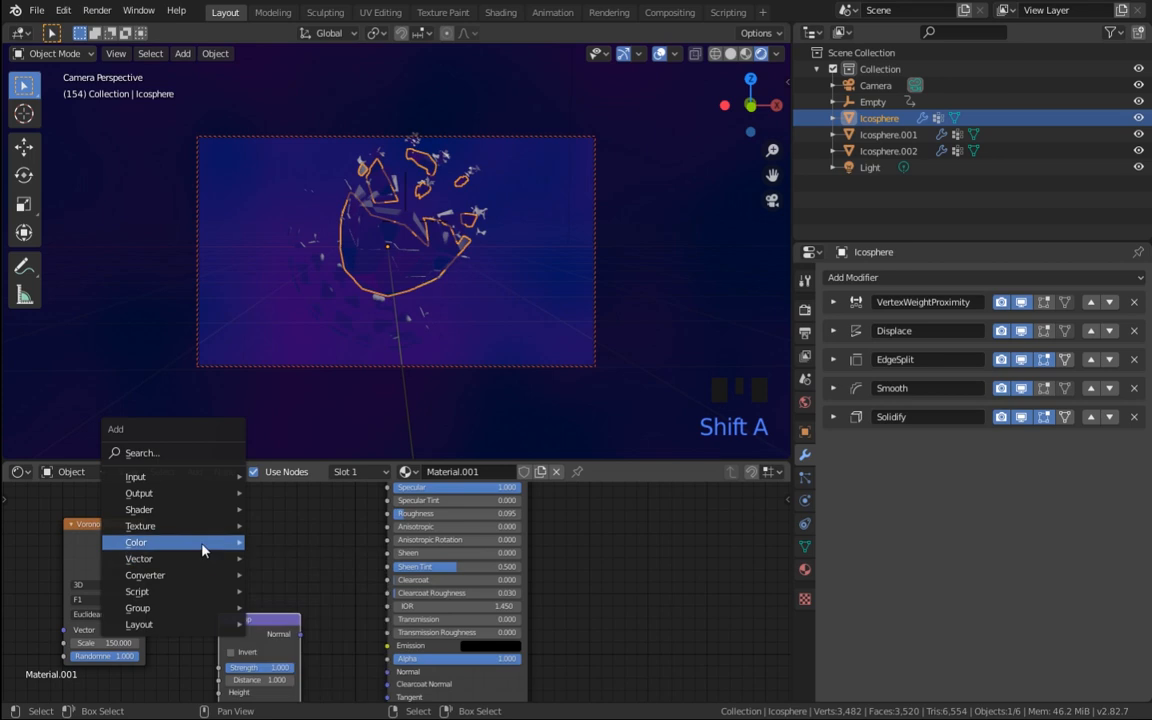
mouse_move(204, 578)
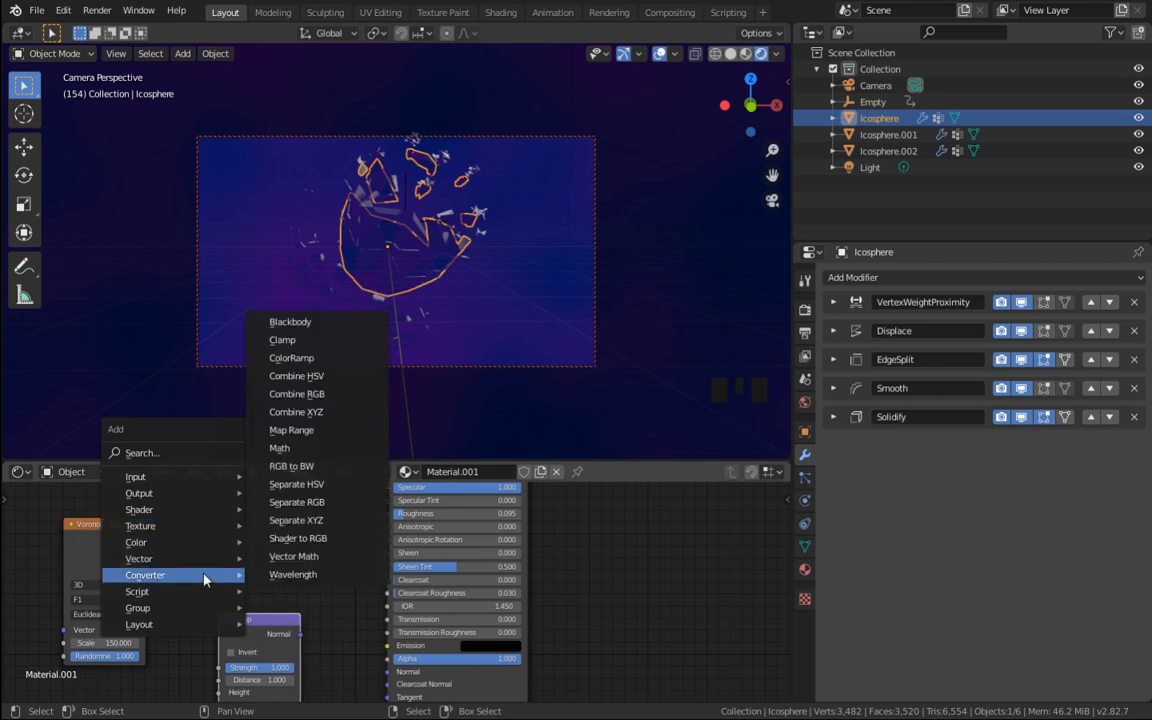
left_click(300, 358)
left_click(190, 465)
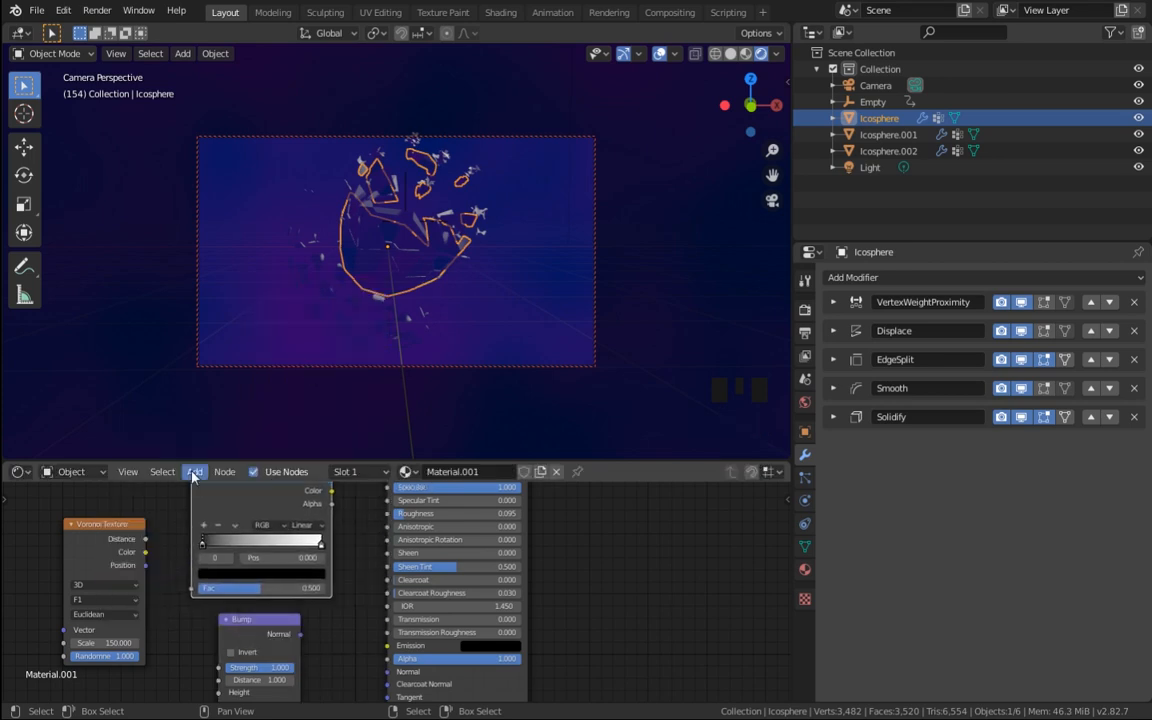
Step: Connect the Voronoi Texture's Color to the ColorRamp's Fac and the ColorRamp's Color to the Principled BSDF's Subsurface Color
middle_click_drag(224, 481, 224, 504, "shift")
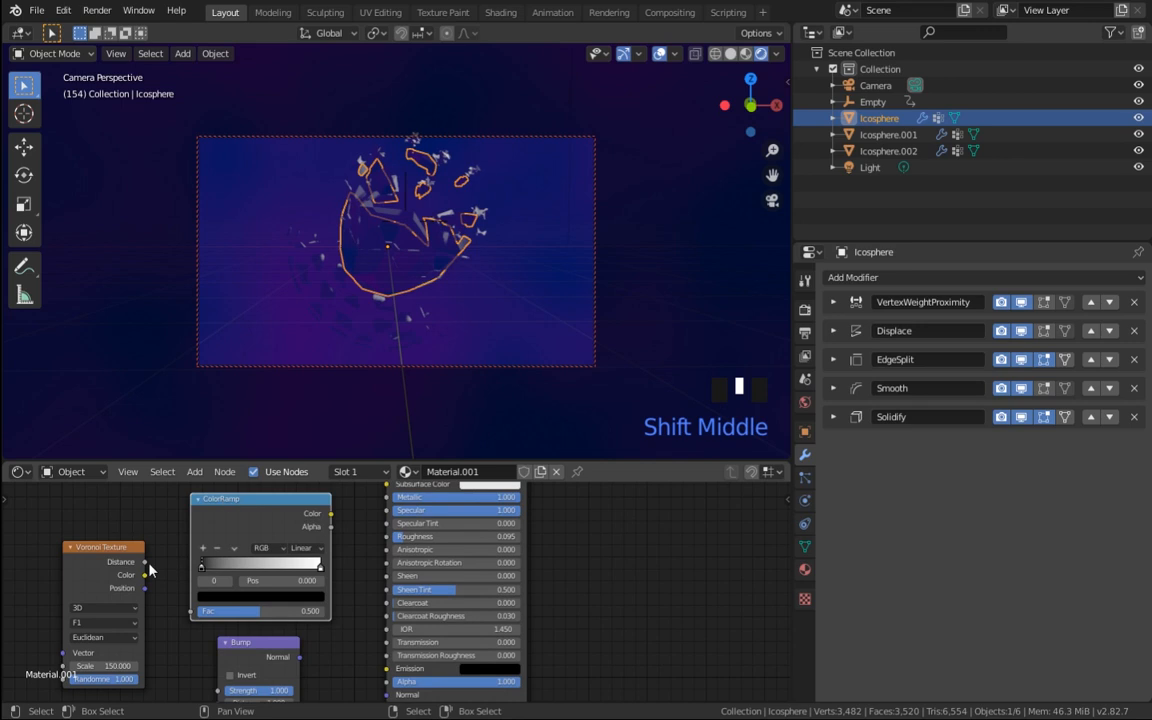
left_click_drag(150, 575, 118, 565)
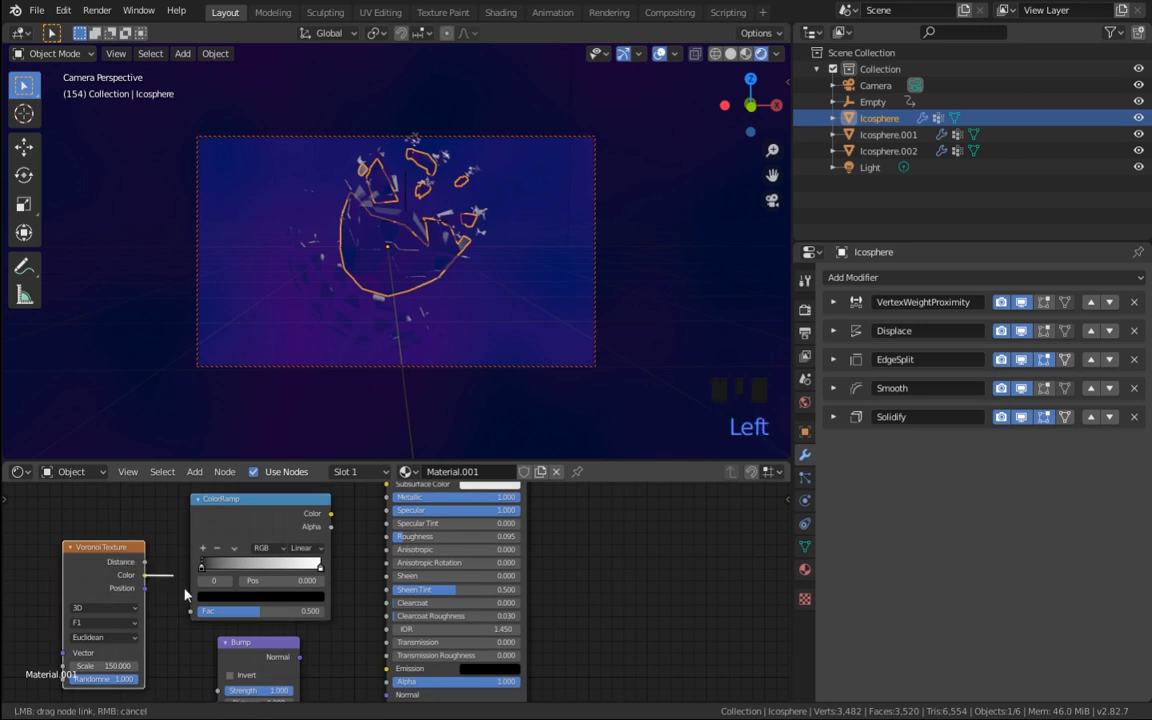
left_click_drag(184, 595, 191, 610)
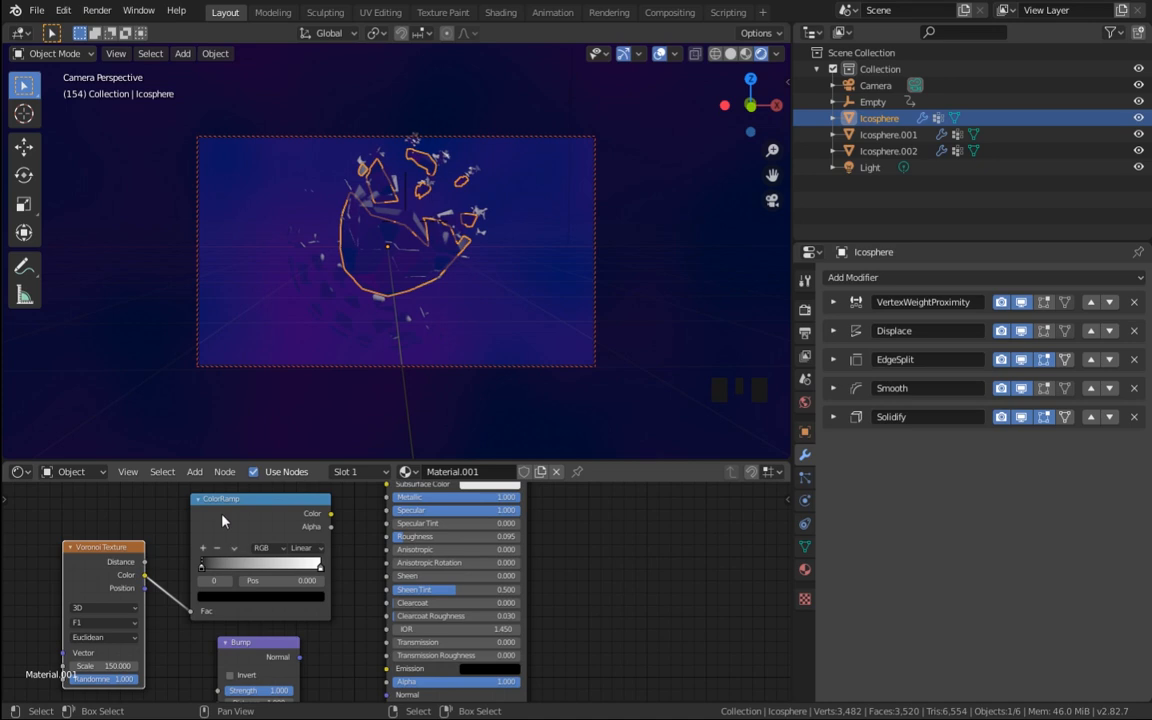
left_click_drag(222, 520, 235, 516)
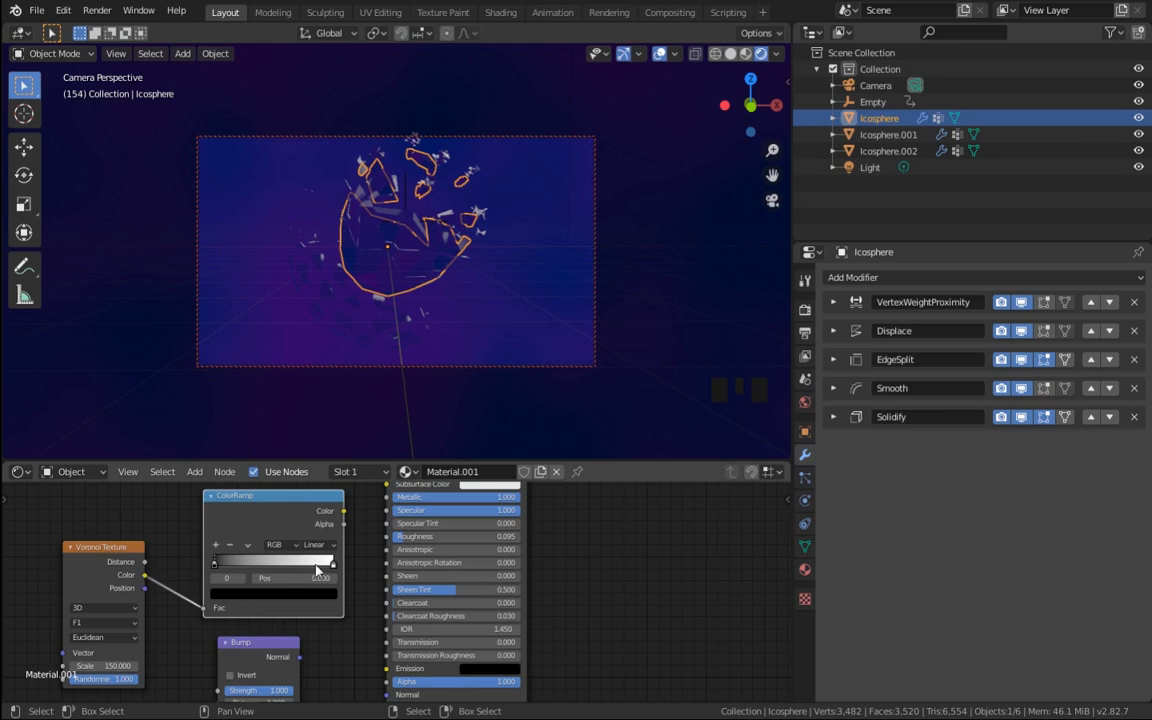
left_click_drag(343, 511, 386, 486)
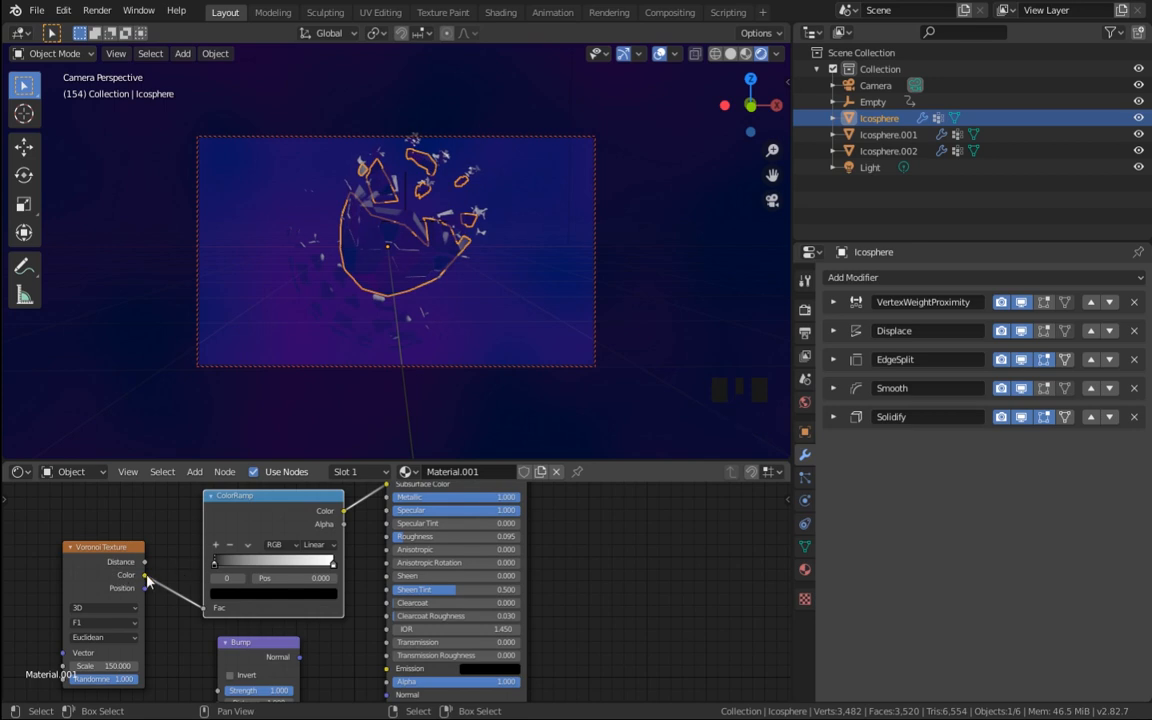
Step: Set the ColorRamp's first stop to a very dark blue with hue about 0.579 and saturation about 0.537
left_click(226, 577)
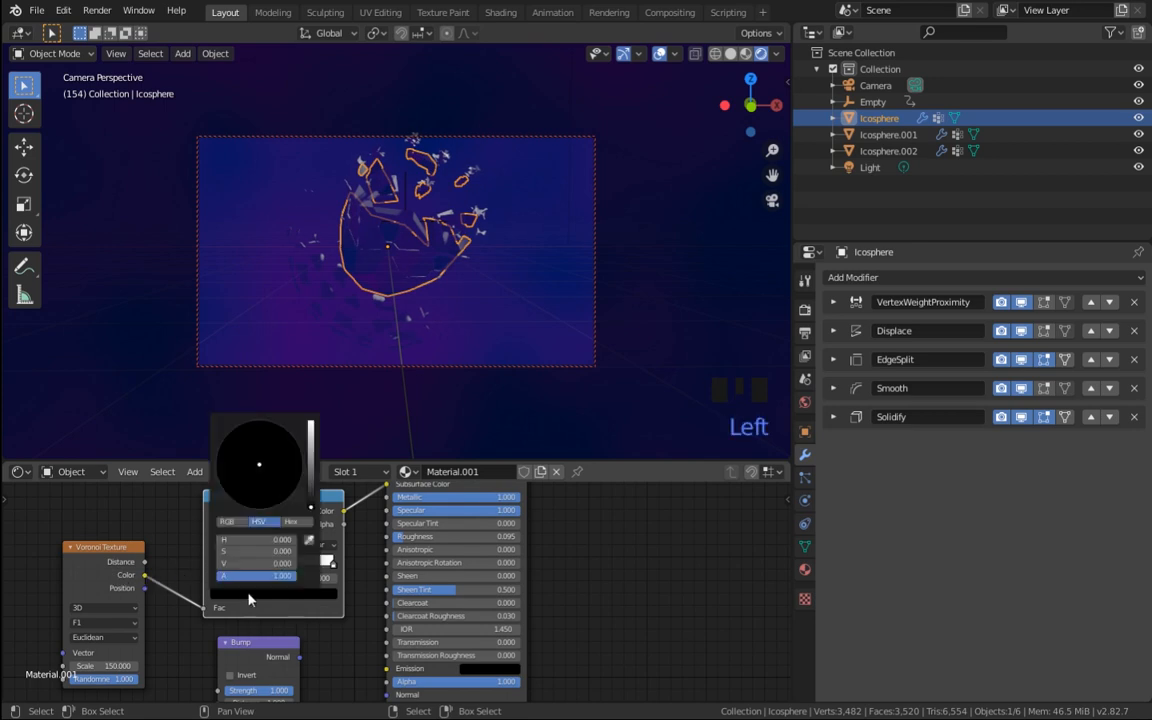
left_click(310, 462)
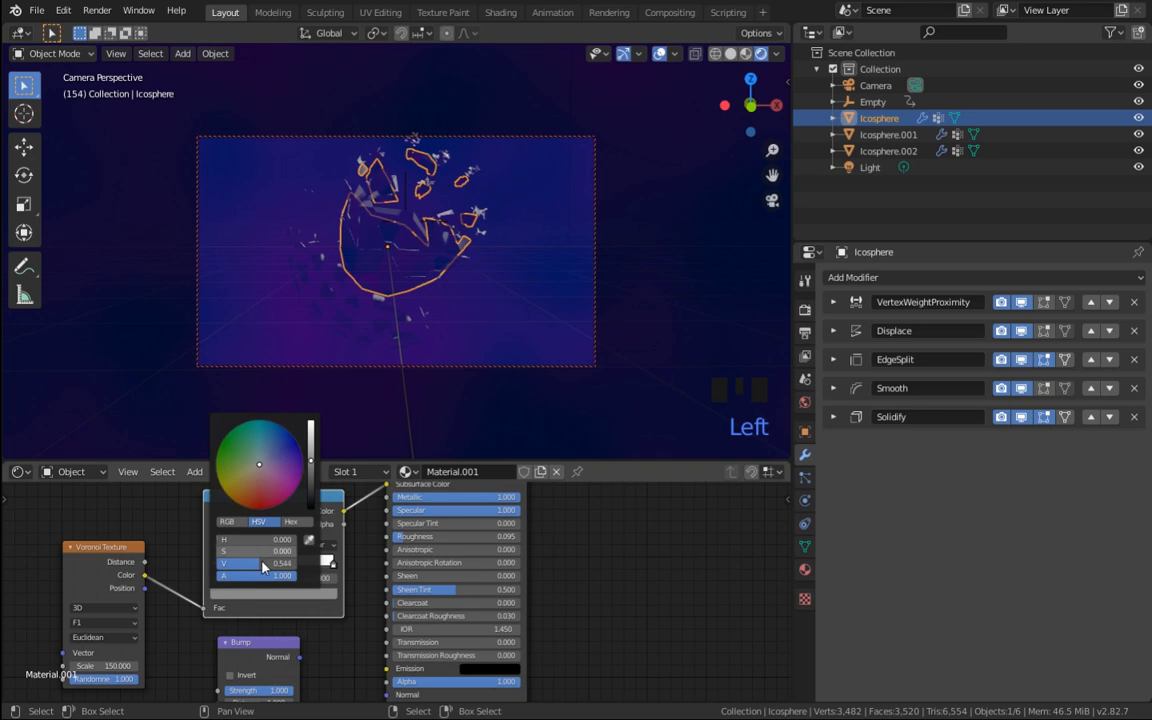
left_click(267, 453)
left_click_drag(267, 453, 270, 443)
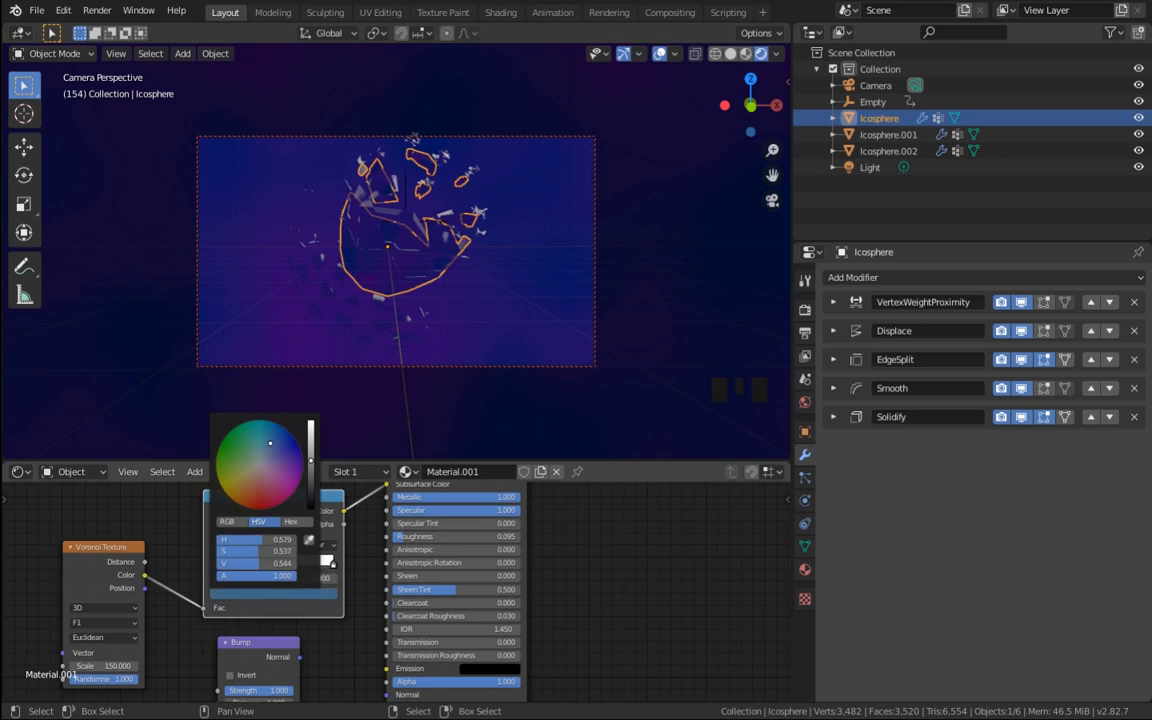
left_click(242, 598)
left_click_drag(312, 480, 311, 499)
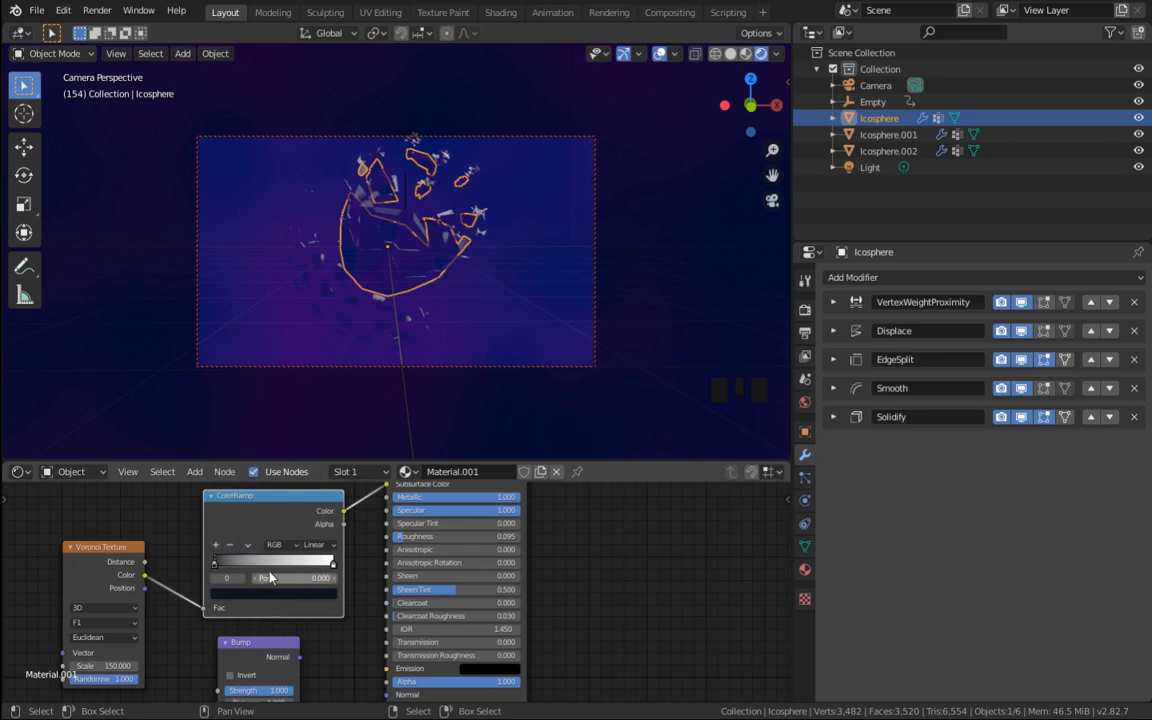
Step: Add a middle stop at about 0.4 on the ColorRamp and colour the last stop light purple with hue 0.762 and saturation 0.237
left_click(262, 565, "ctrl")
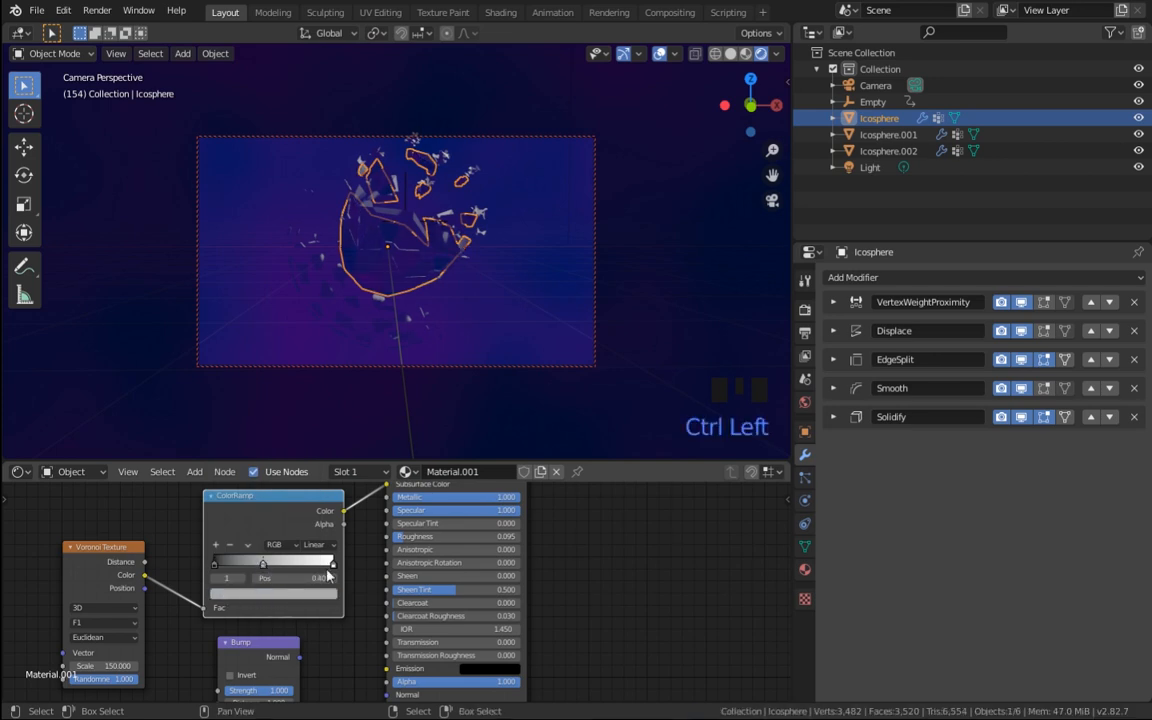
left_click(333, 564)
left_click(302, 597)
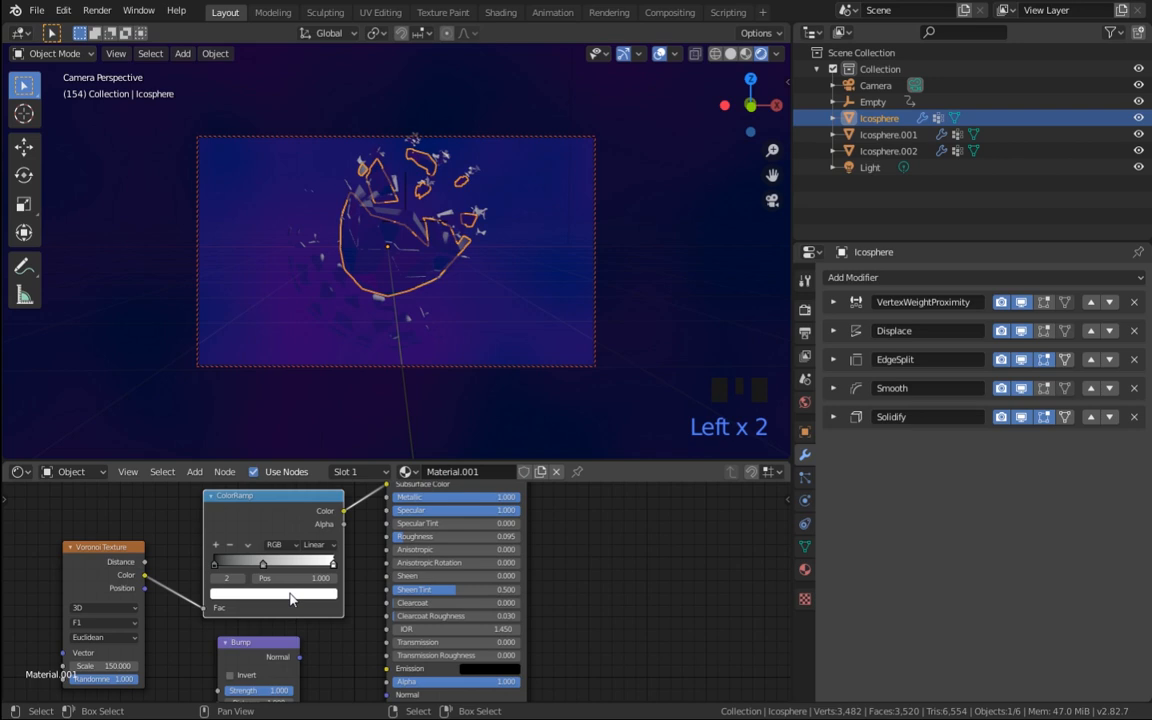
left_click(292, 594)
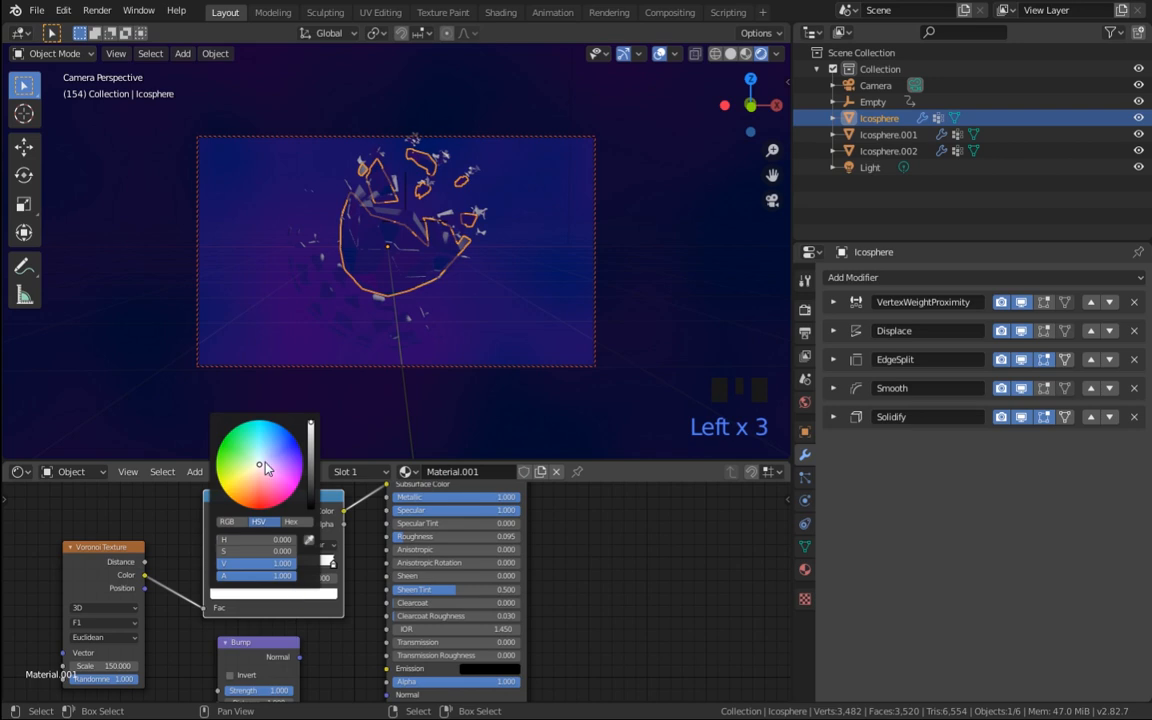
left_click(269, 465)
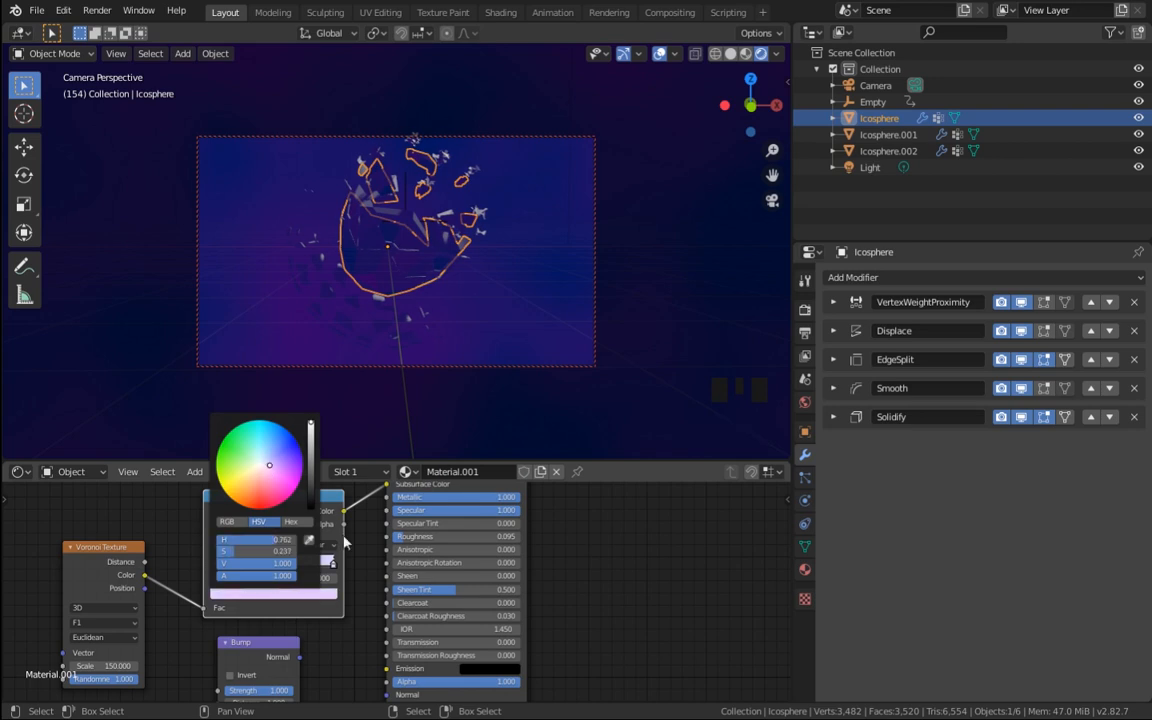
left_click(346, 581)
left_click(300, 592)
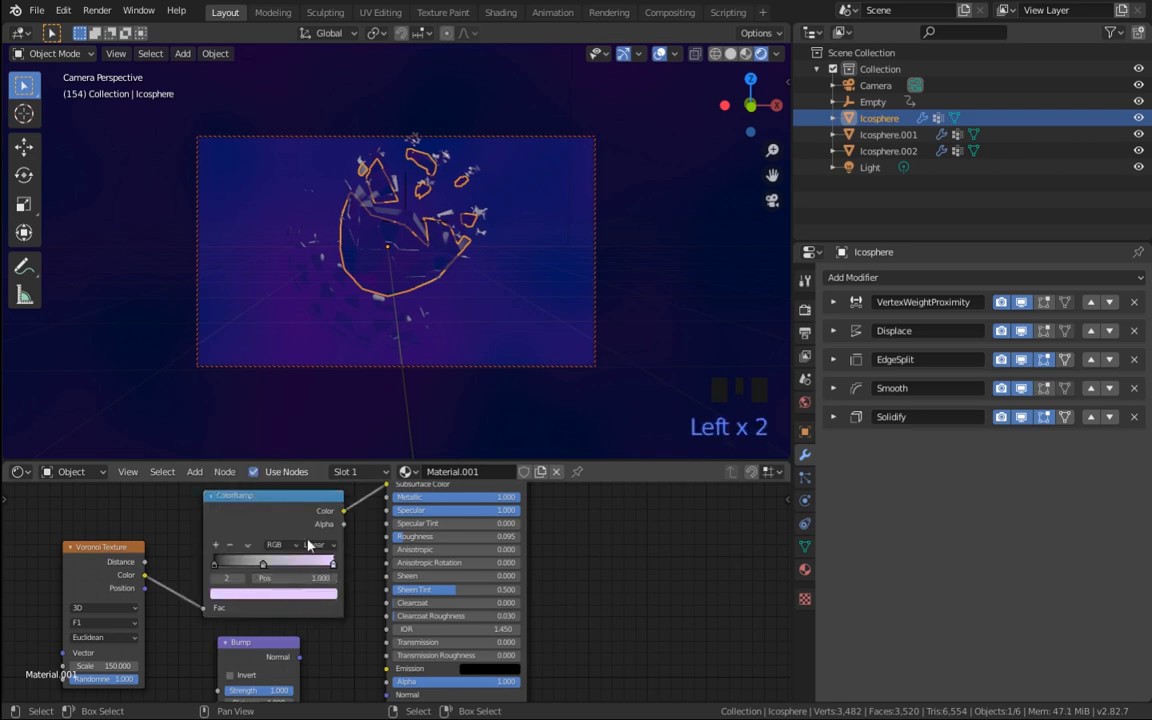
Step: Tint the ColorRamp's last stop pink and make its middle stop teal at about position 0.74
left_click(289, 595)
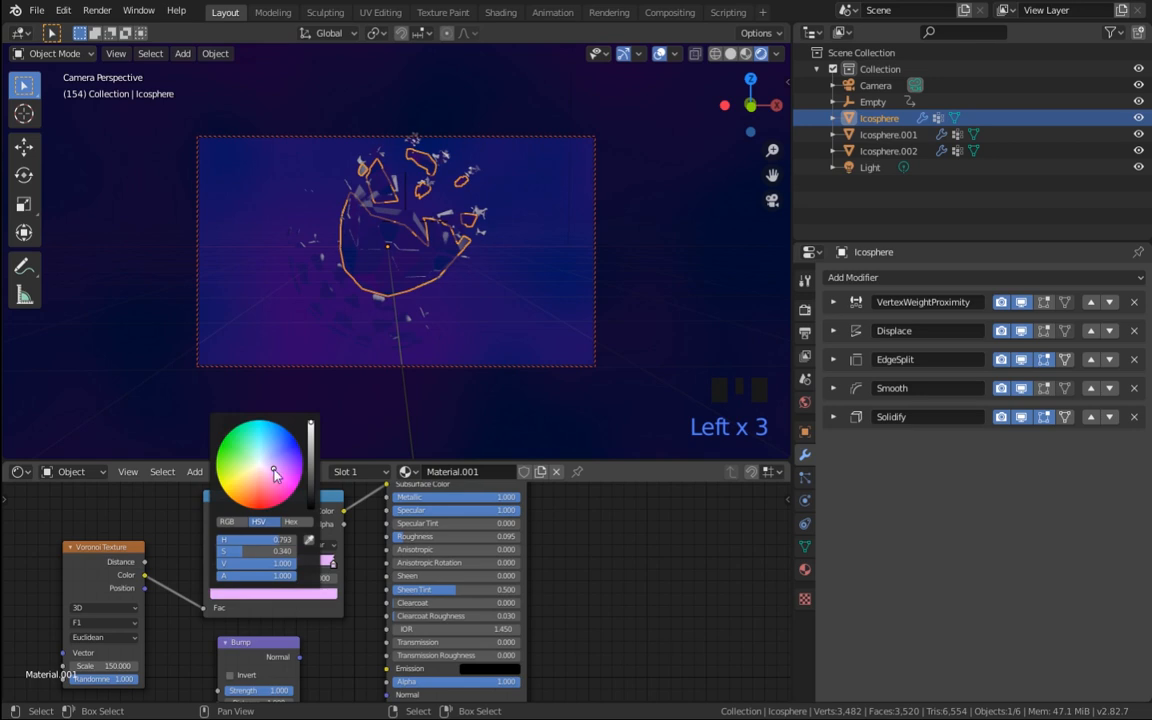
left_click_drag(262, 566, 286, 565)
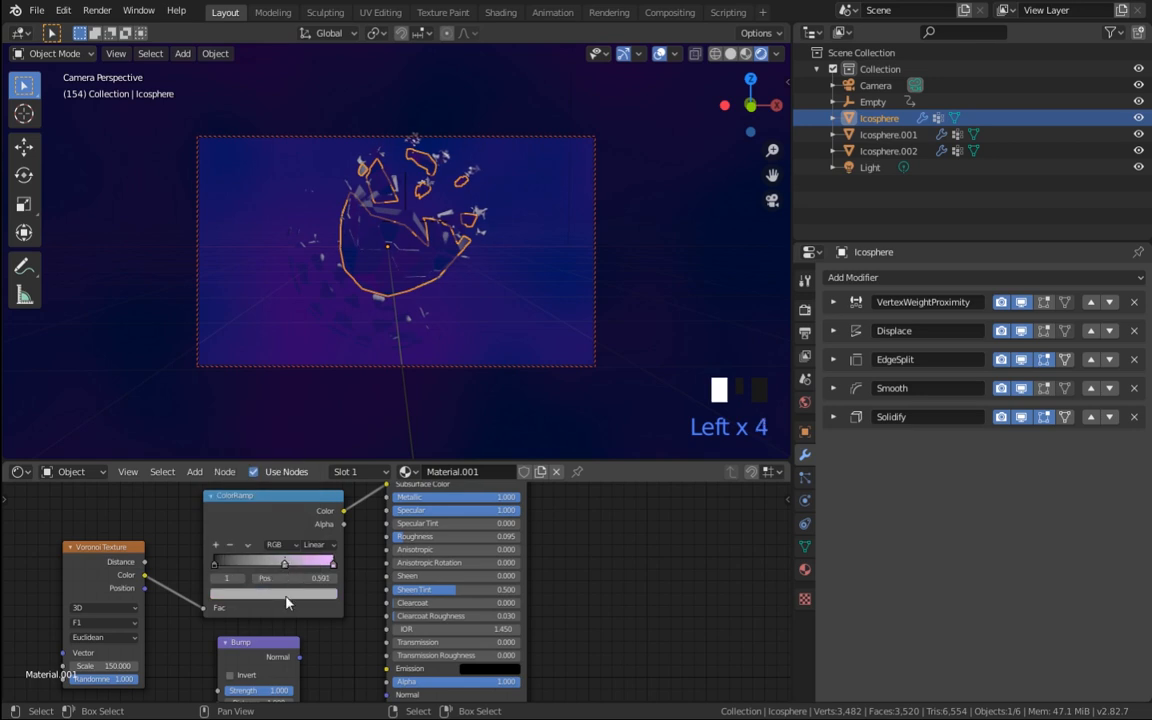
left_click(286, 601)
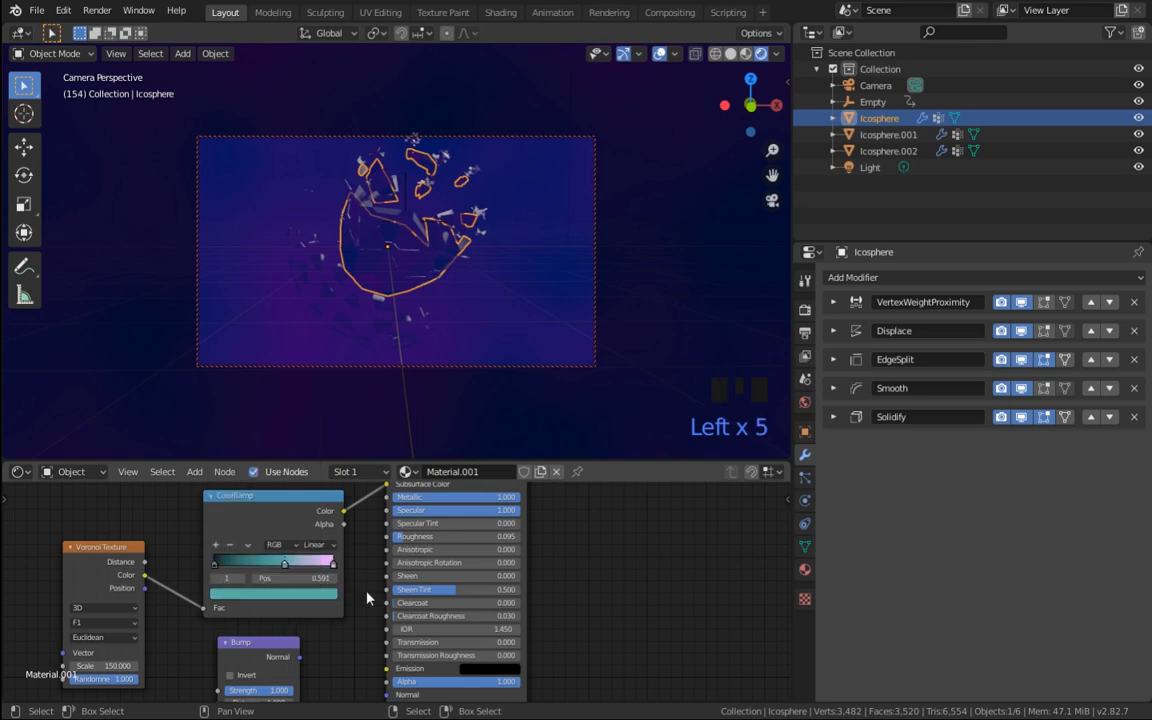
left_click(284, 571)
left_click_drag(289, 562, 307, 561)
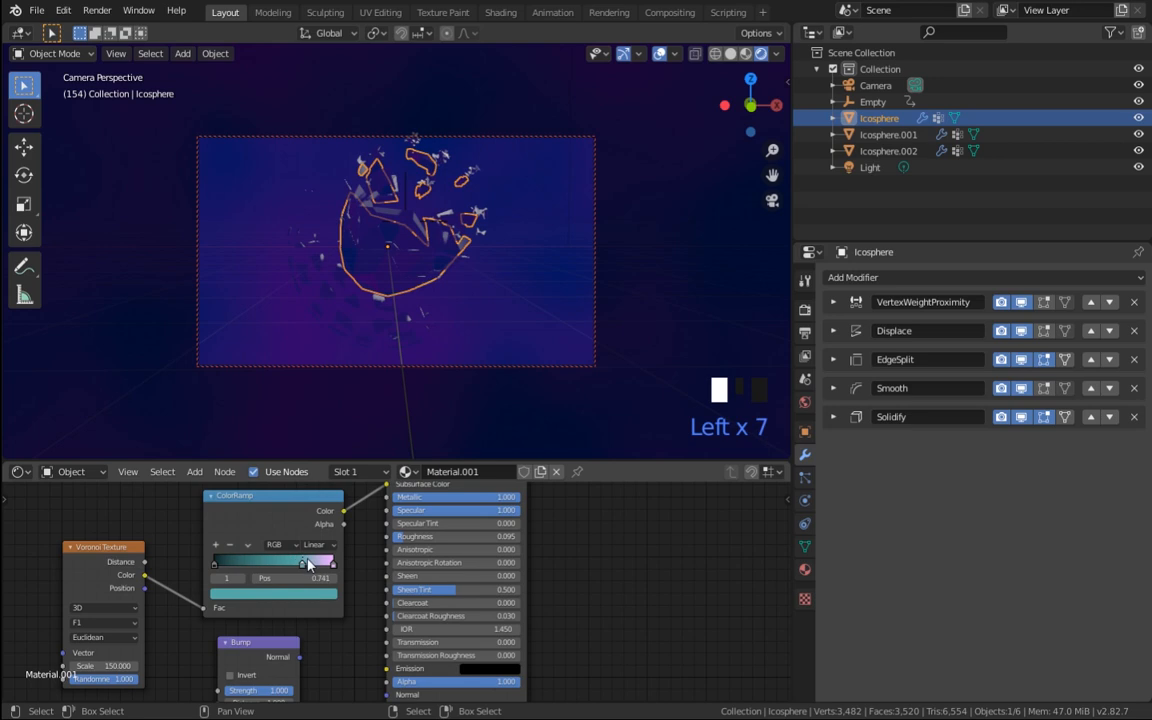
Step: Darken the ColorRamp's first stop to near black and place it at about position 0.068
left_click(216, 564)
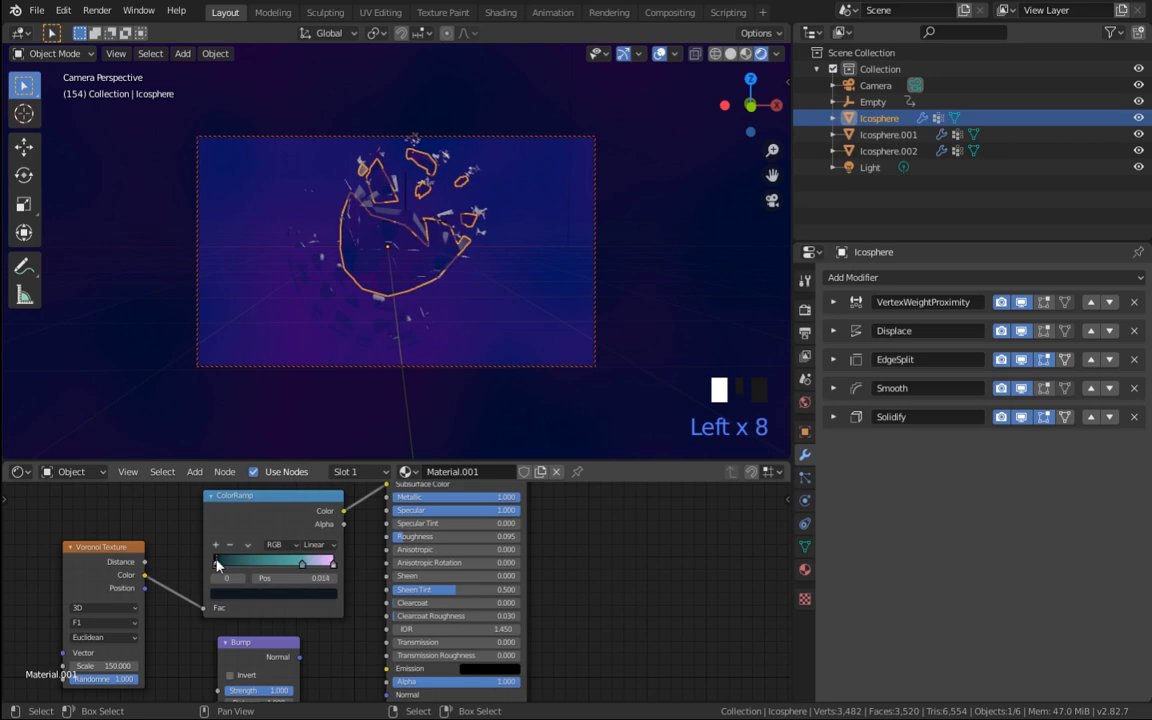
left_click(254, 596)
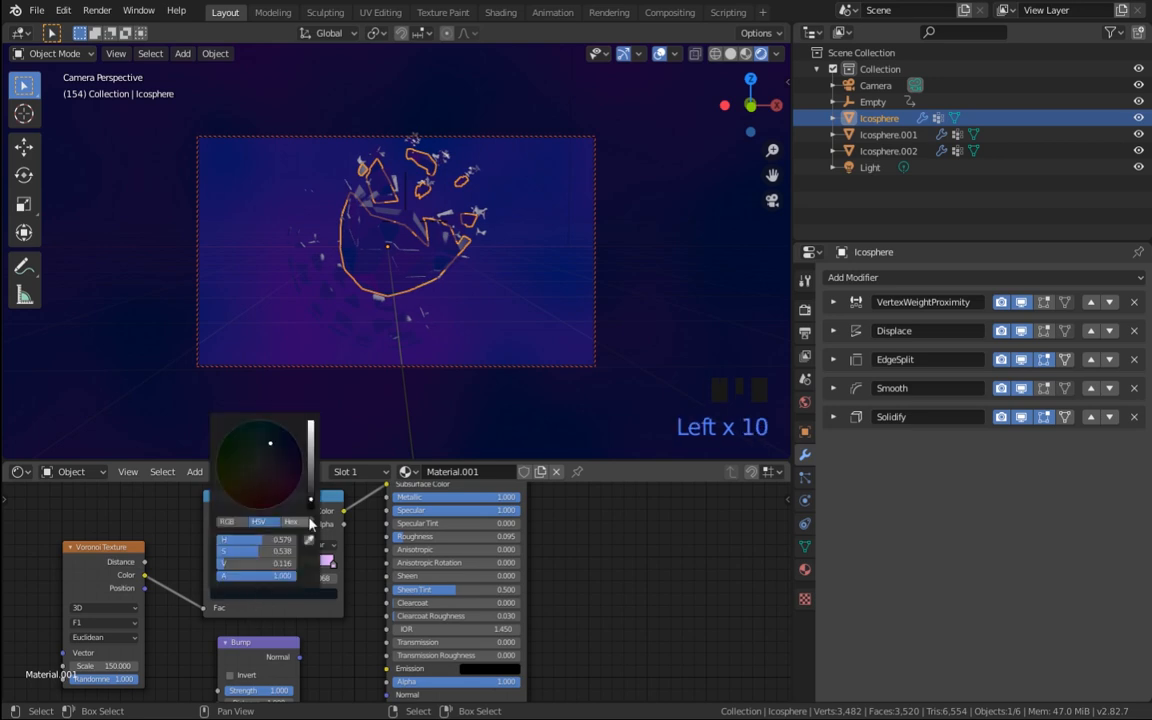
left_click_drag(311, 499, 311, 504)
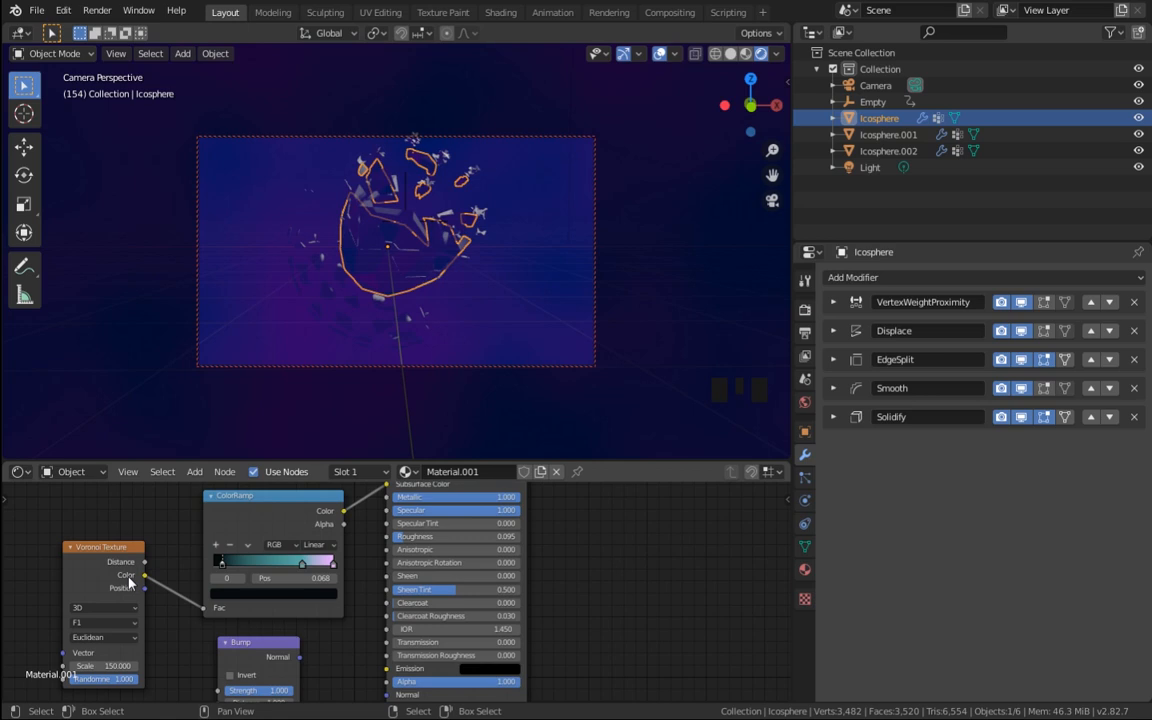
Step: Link the Voronoi Distance output to the Bump node's Height, with strength 0.175, and feed the Bump Normal into the Principled shader's Normal input
middle_click_drag(128, 583, 157, 505, "shift")
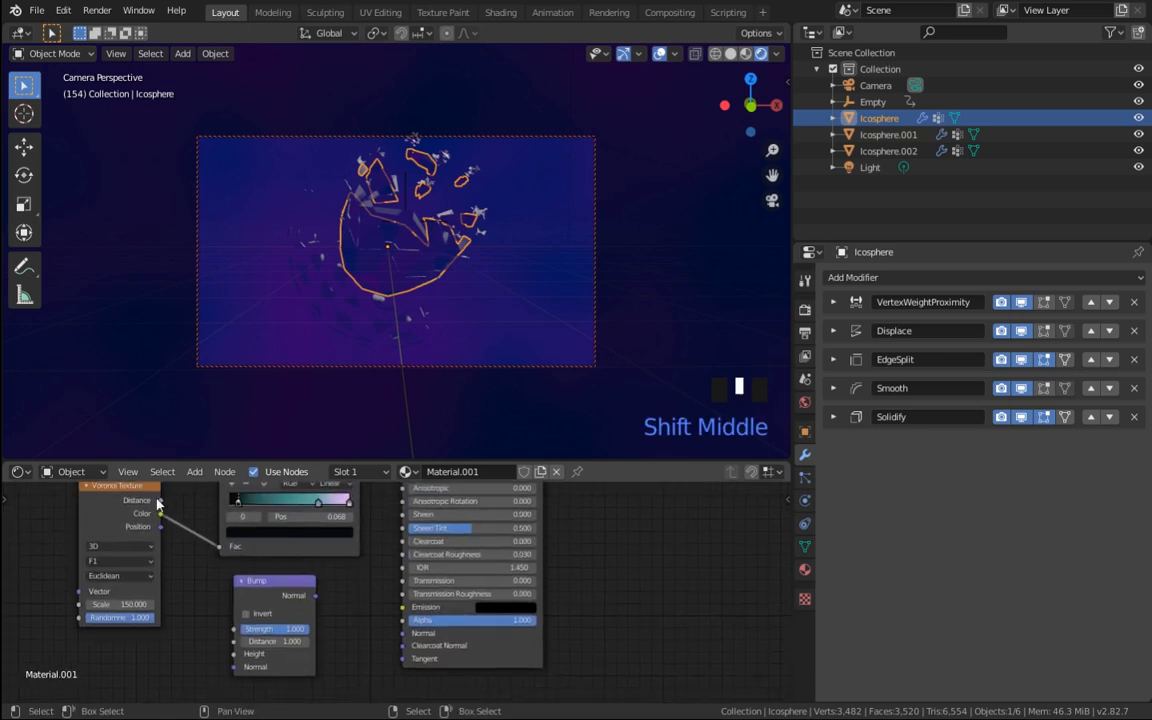
left_click_drag(160, 513, 234, 655)
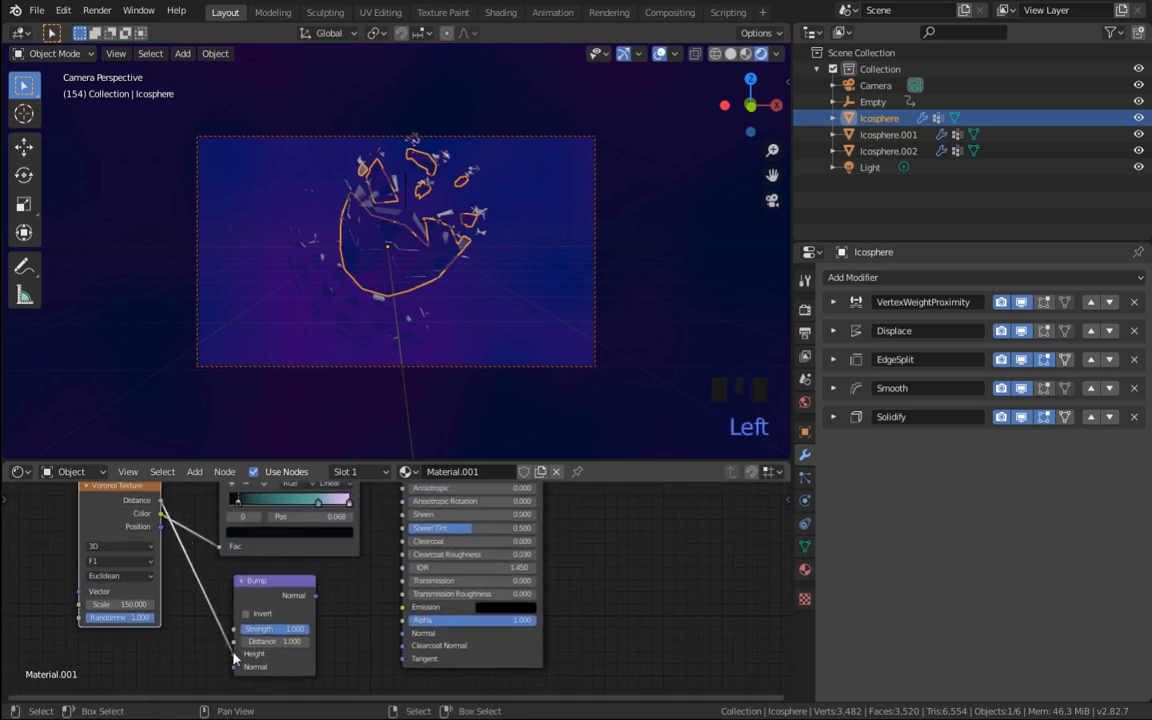
left_click_drag(295, 628, 265, 628)
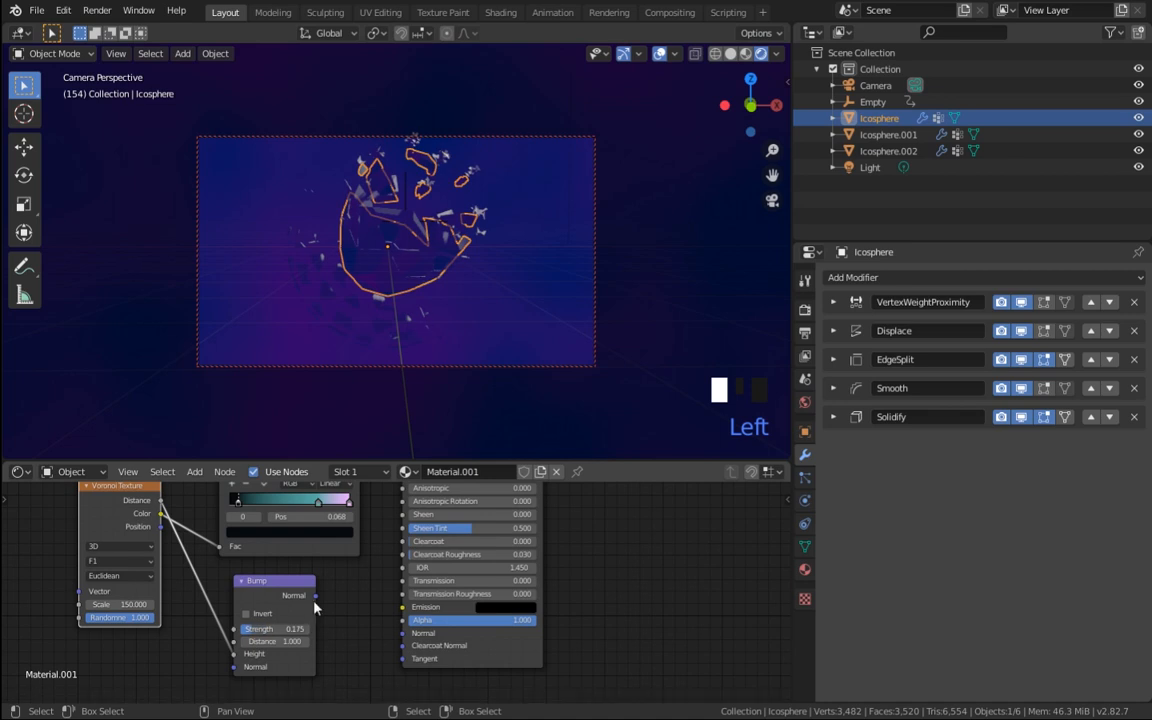
left_click_drag(315, 595, 400, 634)
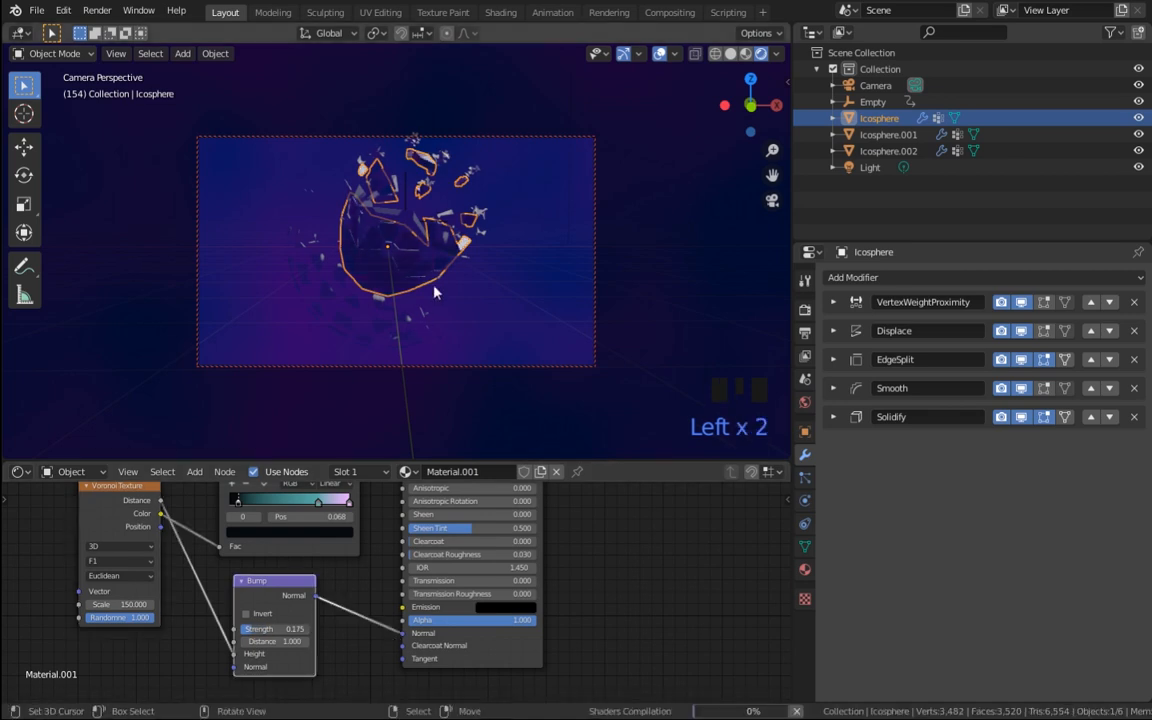
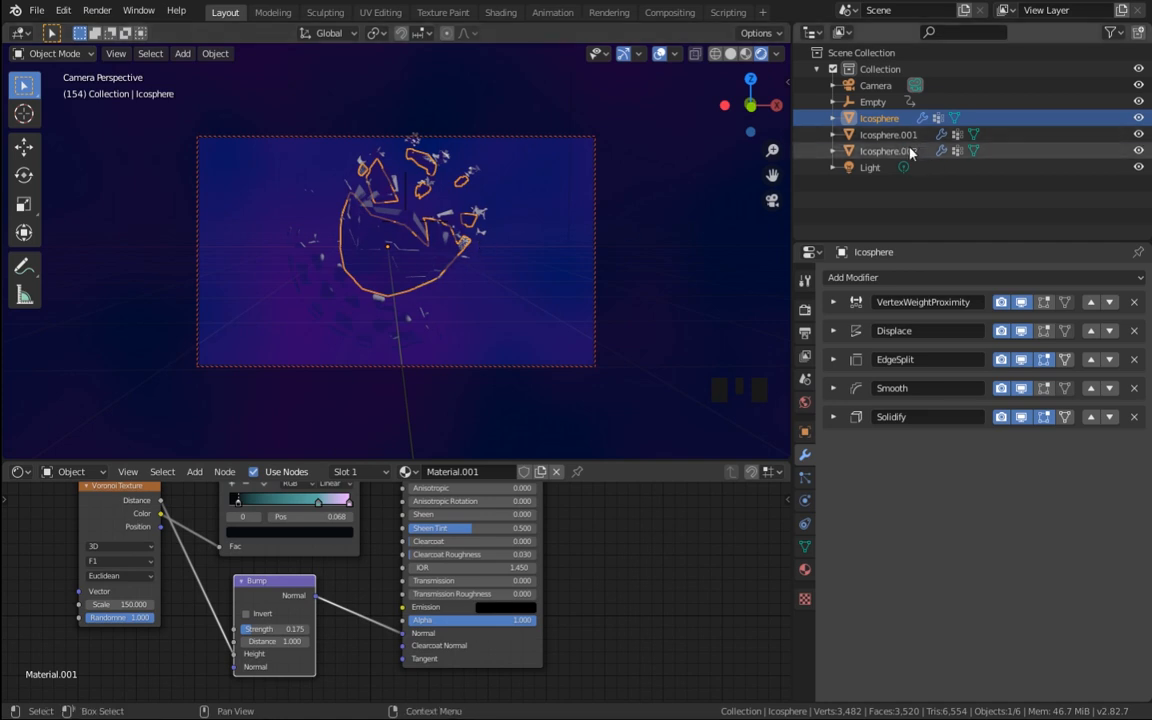
Step: Enable Screen Space Reflections in the Eevee render settings, with Refraction on and Trace Precision at 1.000
left_click(806, 311)
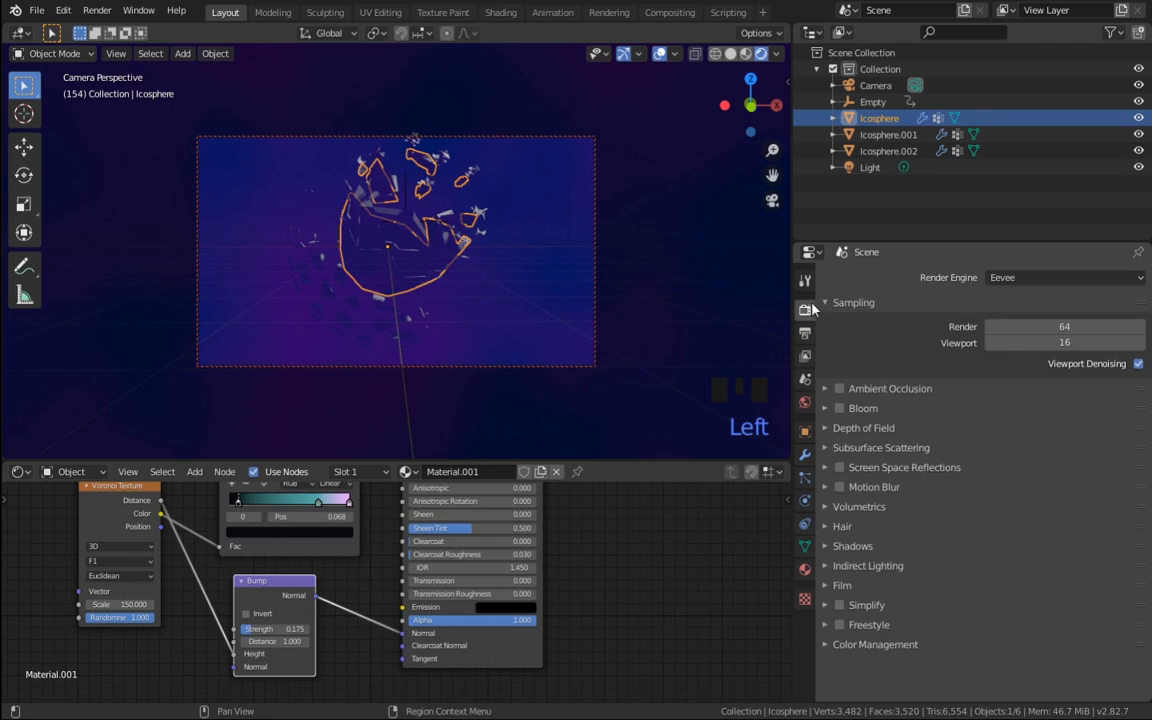
left_click(840, 468)
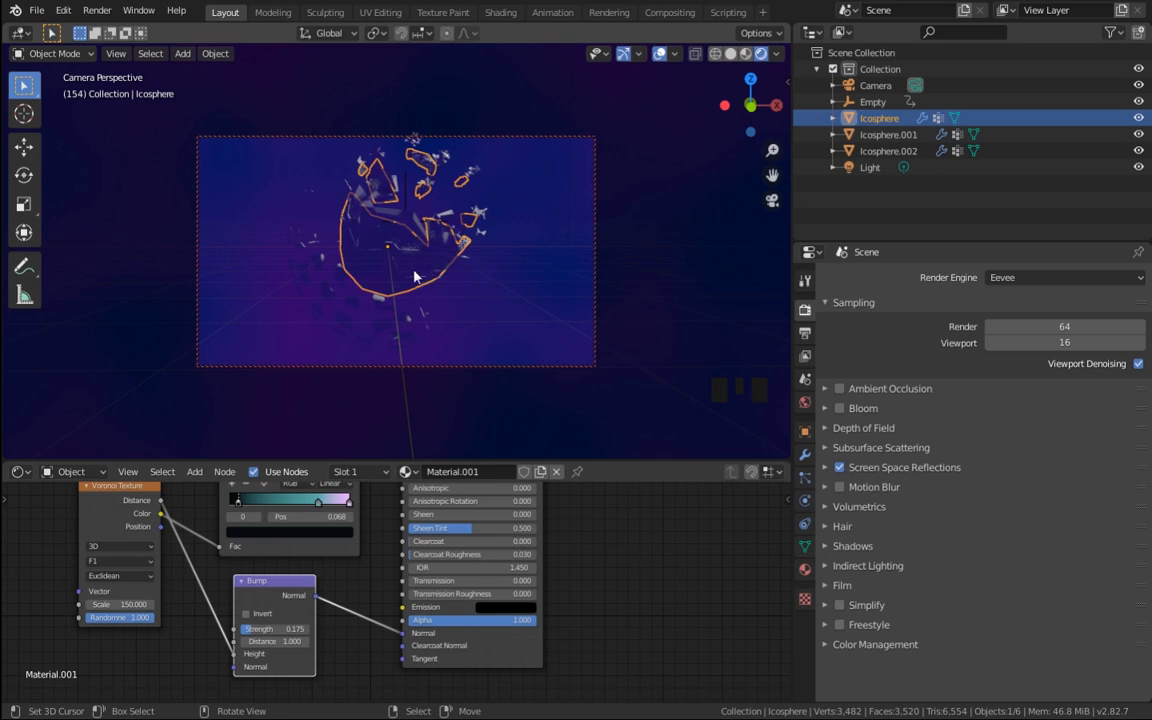
left_click(824, 467)
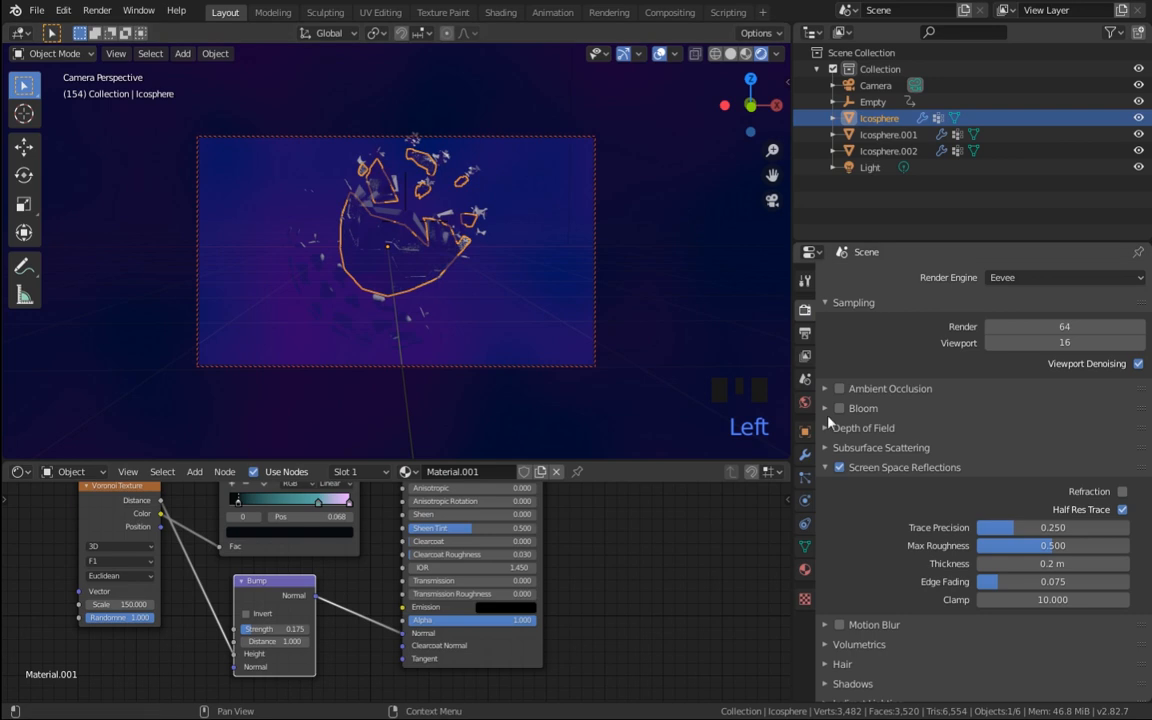
left_click(1122, 491)
left_click_drag(1010, 527, 1031, 543)
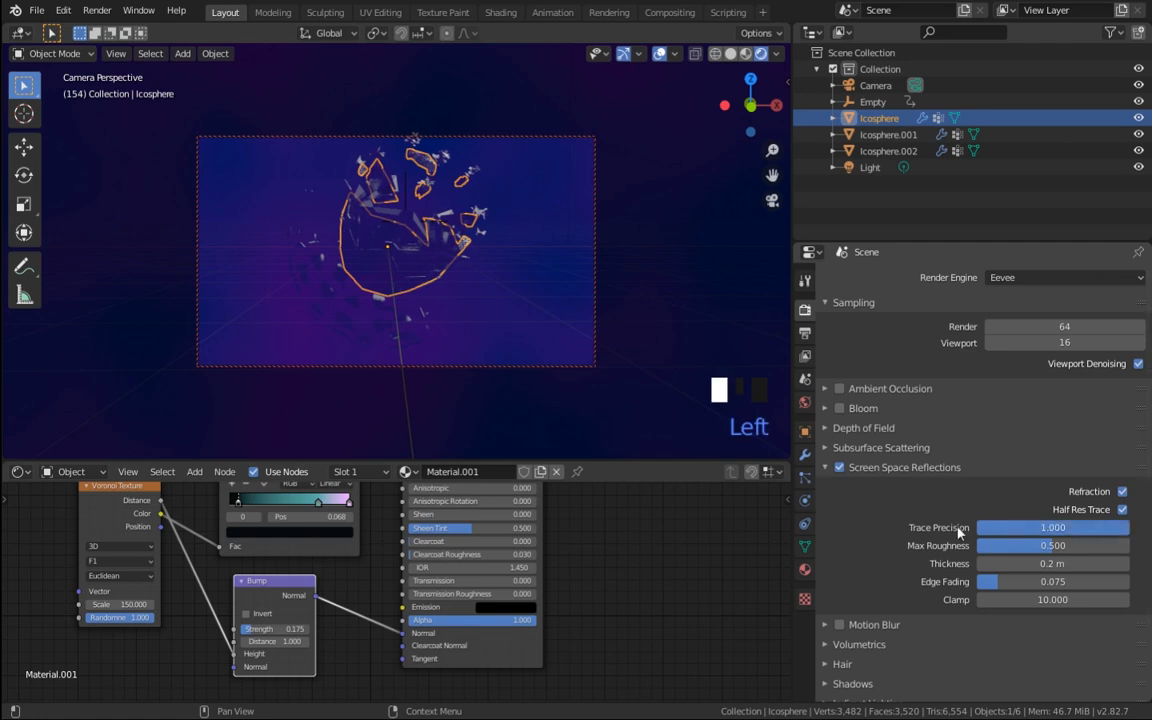
left_click(827, 469)
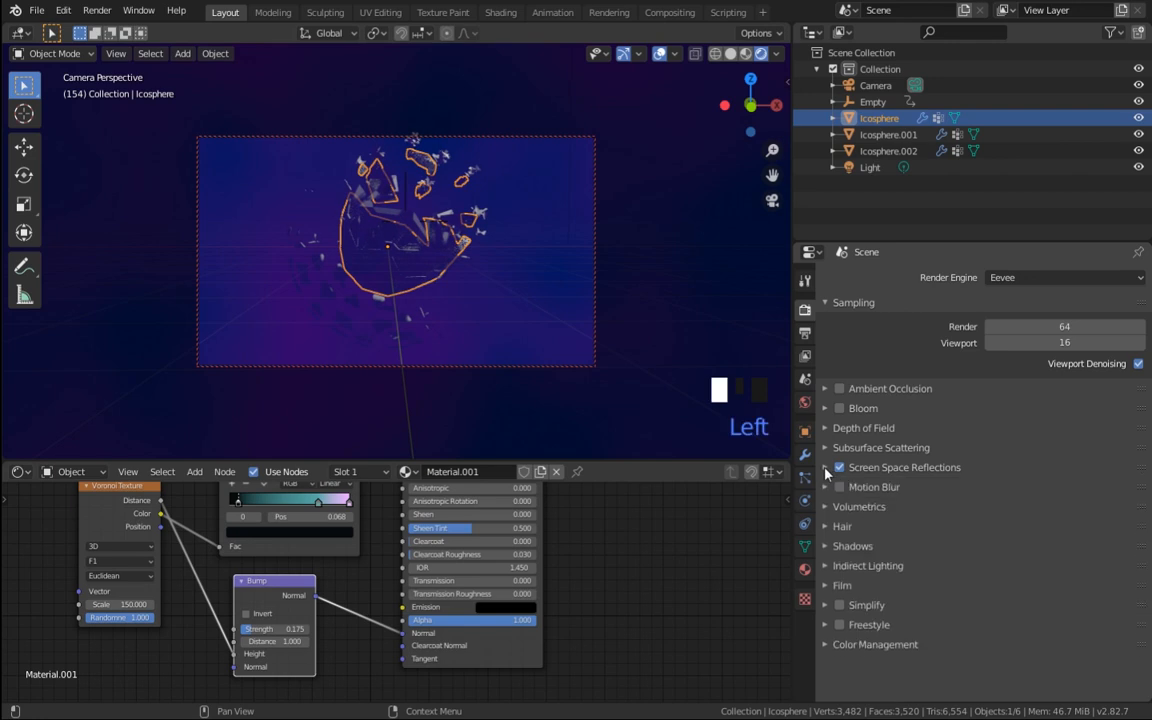
Step: Enable Ambient Occlusion in the render settings and set its distance to 2 m
left_click(826, 388)
left_click(1034, 412)
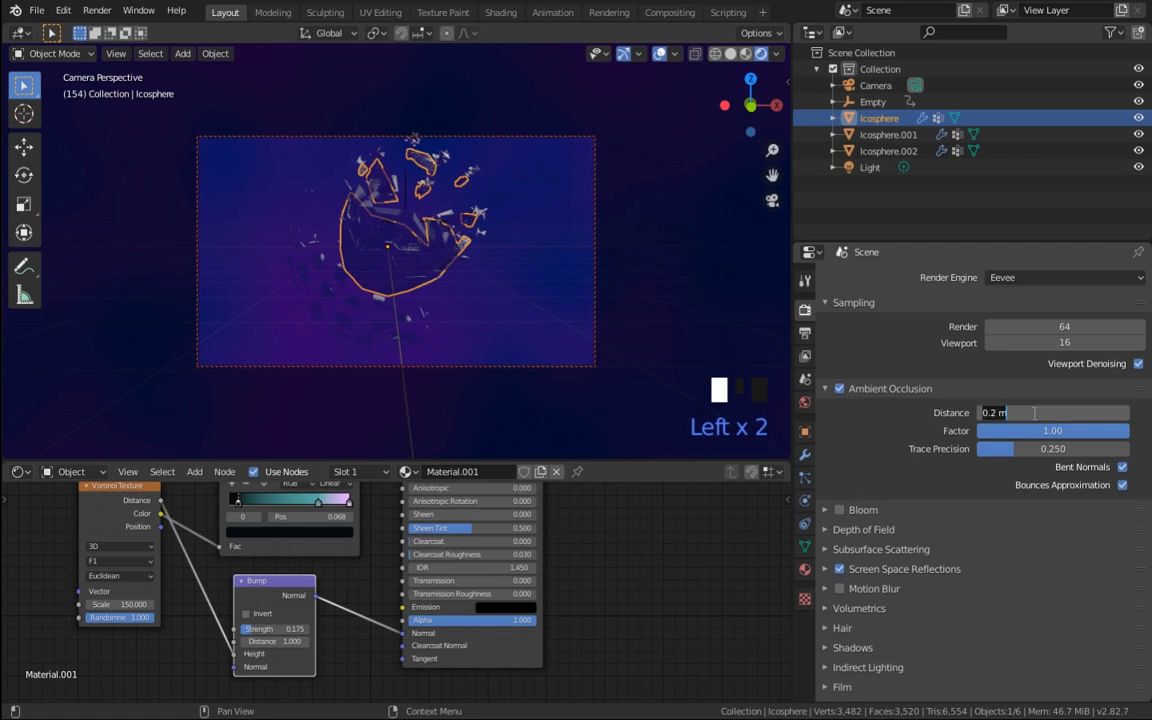
type("1")
key("Return")
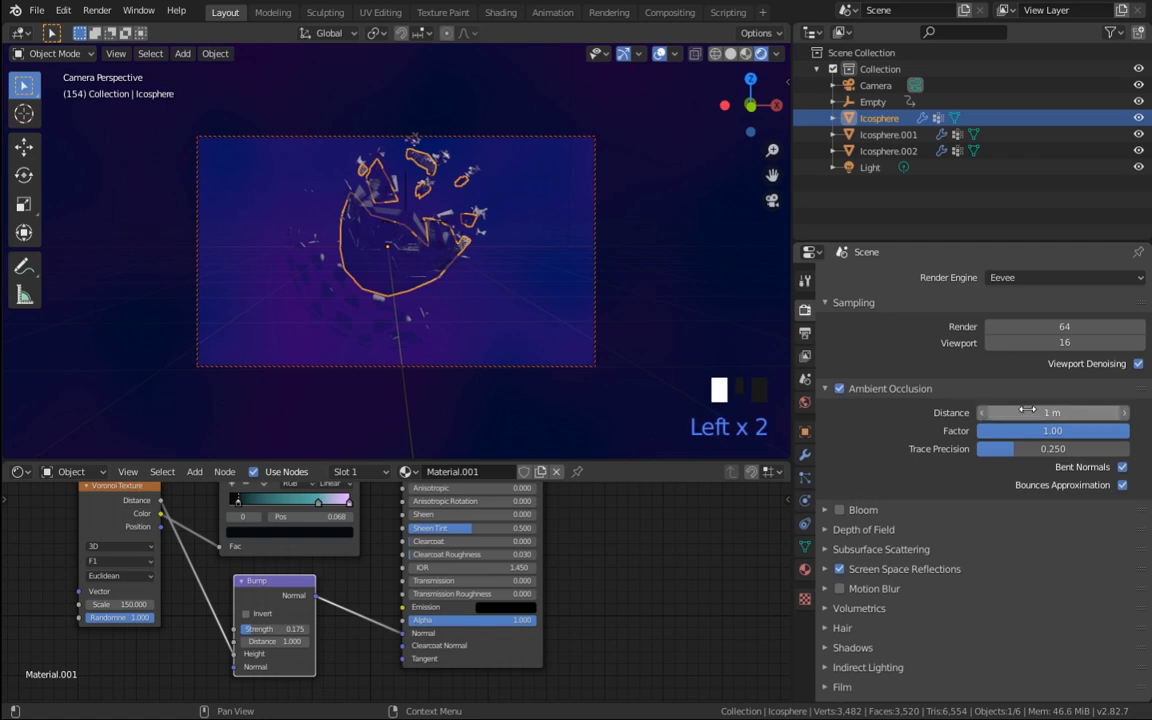
left_click(1027, 412)
type("2")
key("Return")
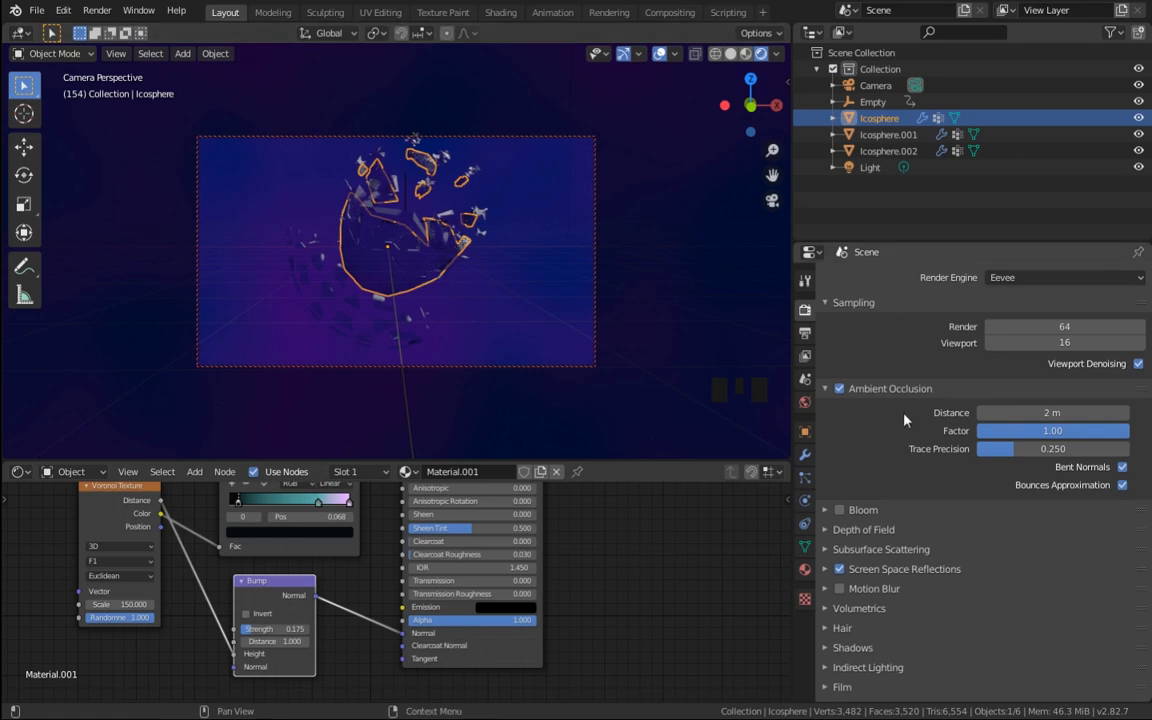
left_click(826, 393)
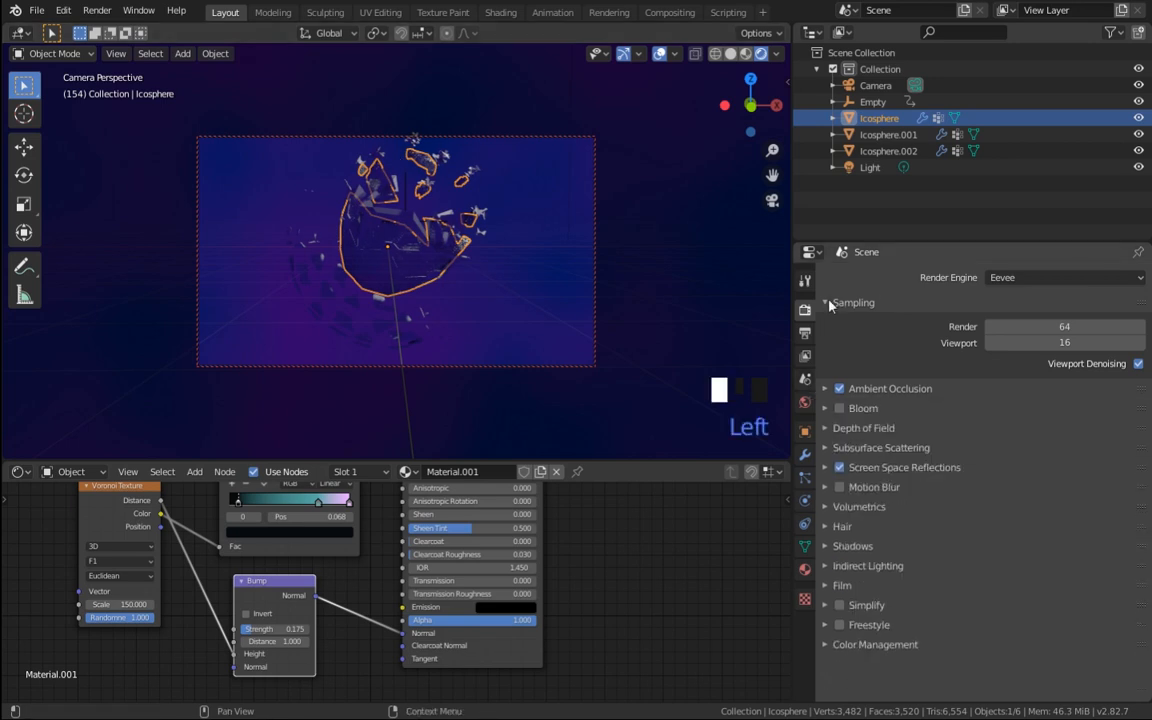
left_click(826, 302)
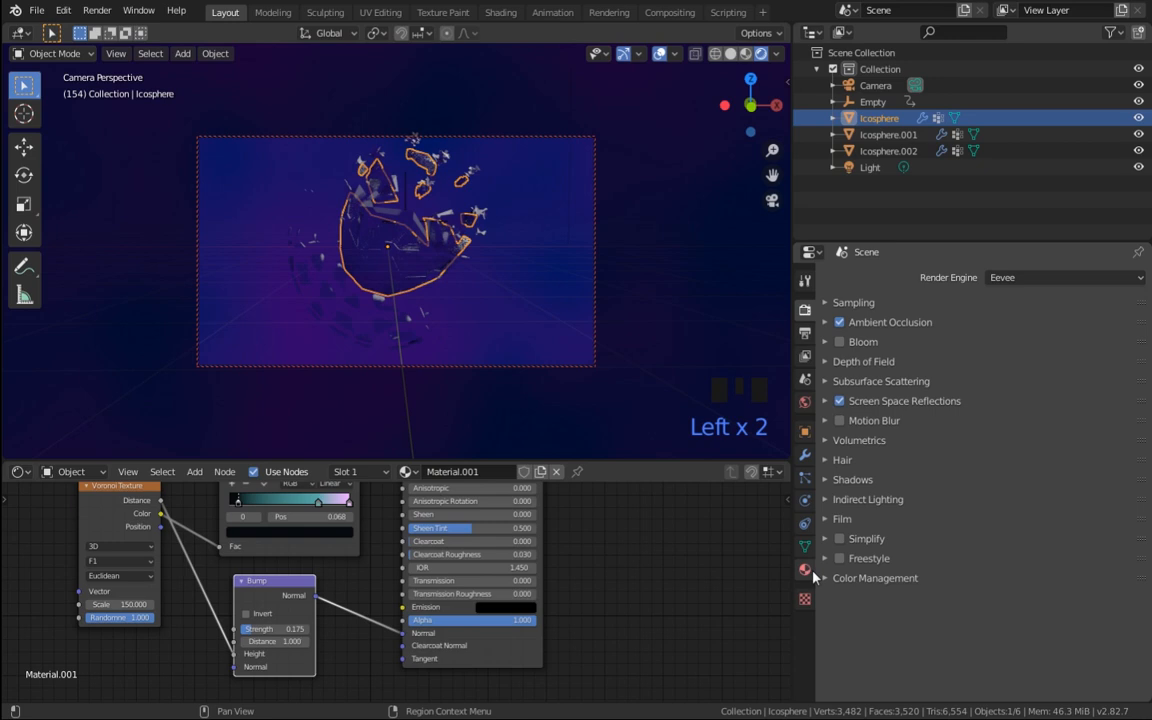
Step: Change the 3D viewport to solid shading and split it into the quad view
left_click(805, 455)
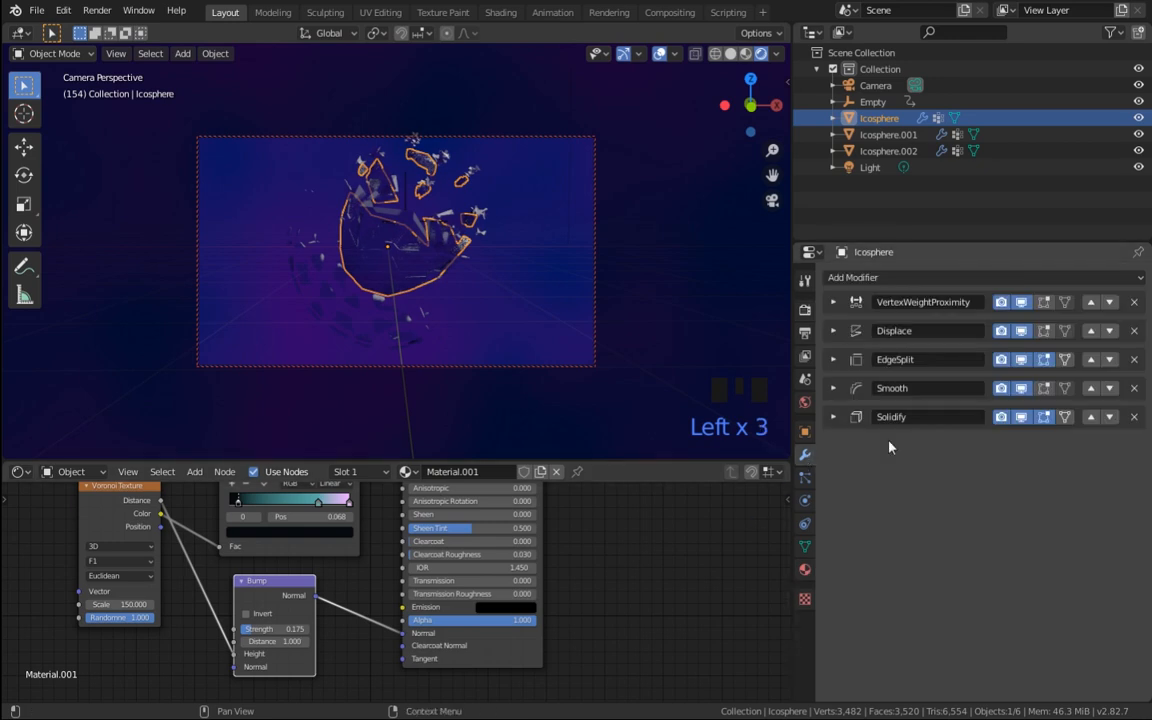
middle_click_drag(353, 594, 403, 650, "shift")
scroll(369, 573, "down", 1)
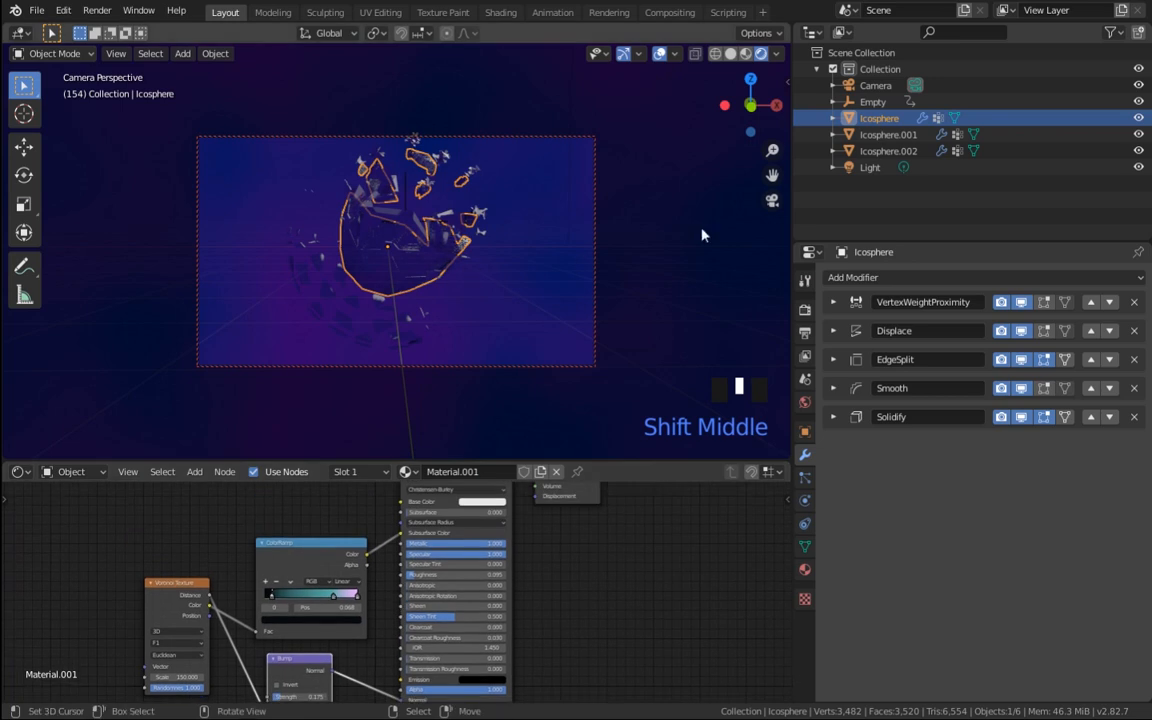
left_click(730, 54)
left_click(730, 54)
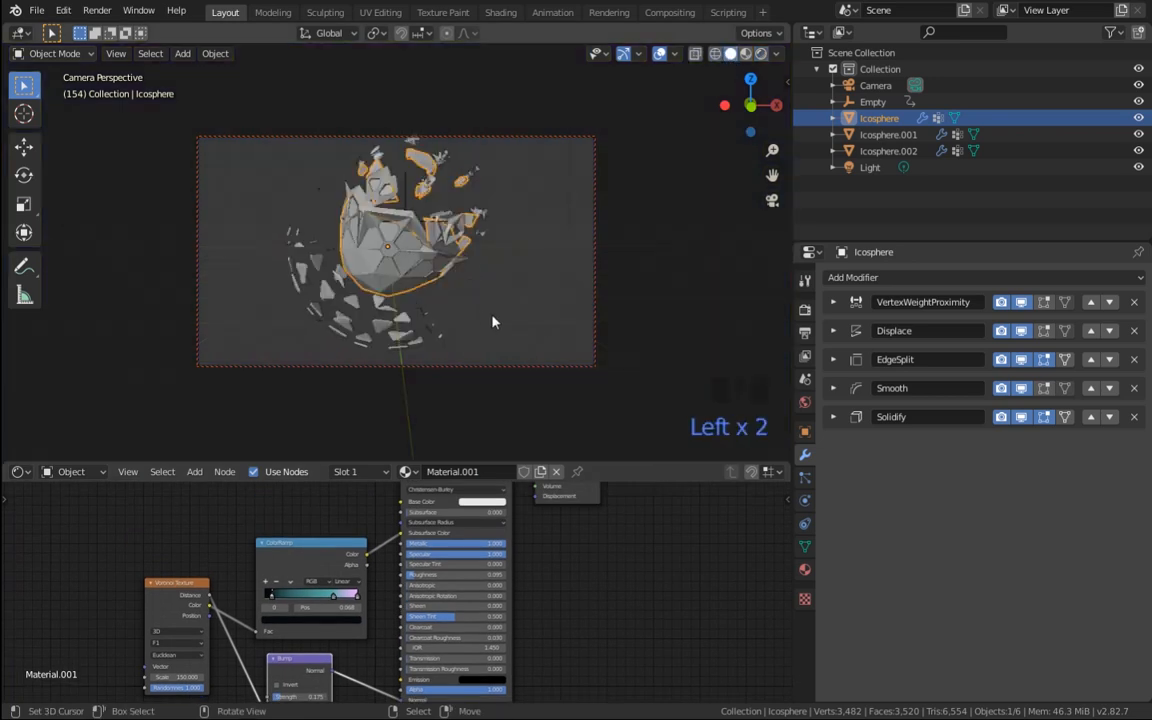
key("ctrl+alt+q")
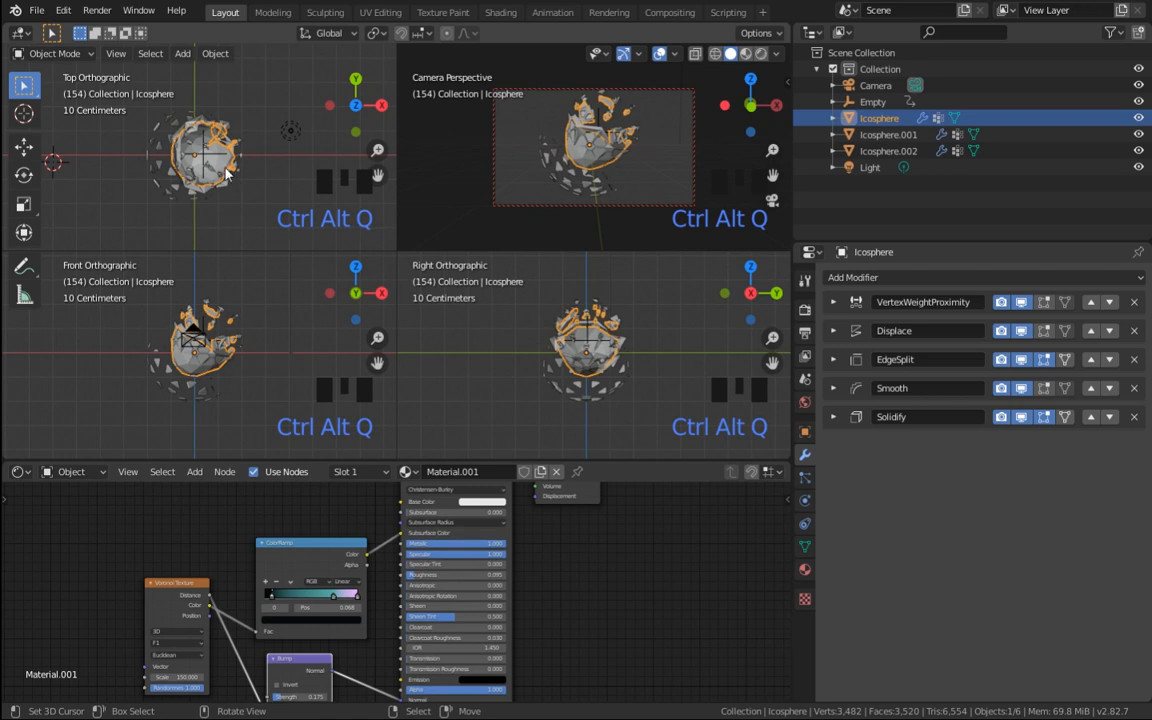
Step: Select the point light, set its power to 5600 W and give it a light orange color
scroll(227, 174, "down", 9)
scroll(220, 156, "down", 3)
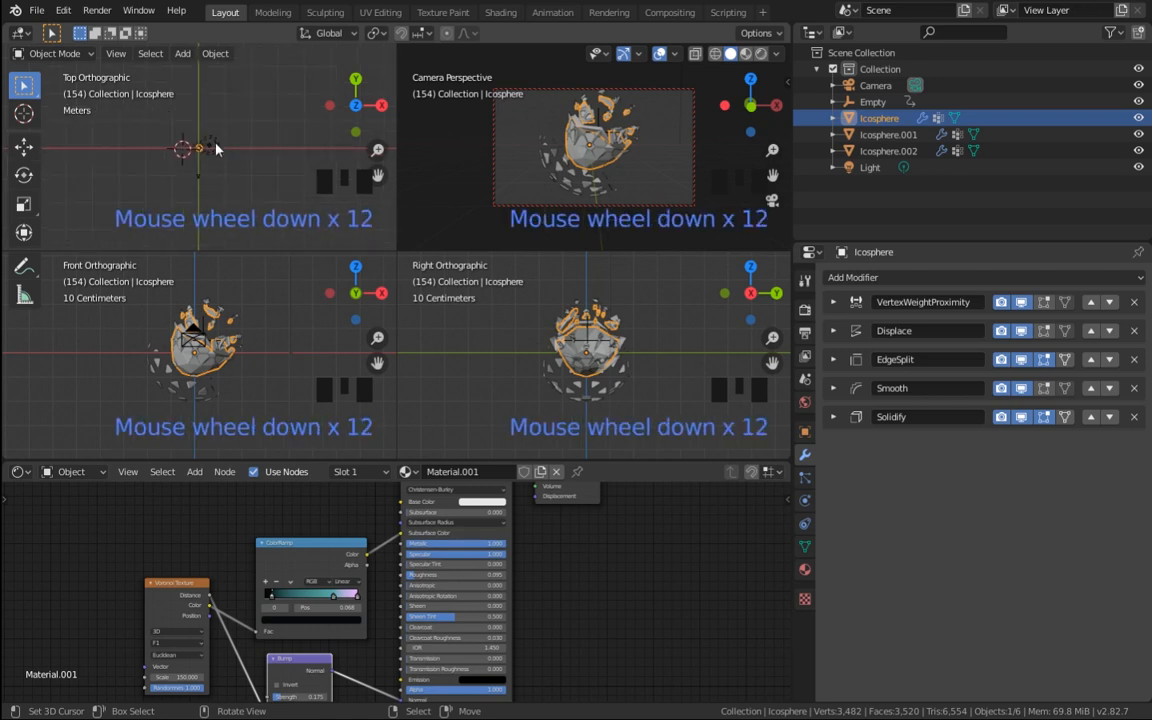
right_click(210, 147)
scroll(262, 352, "down", 7)
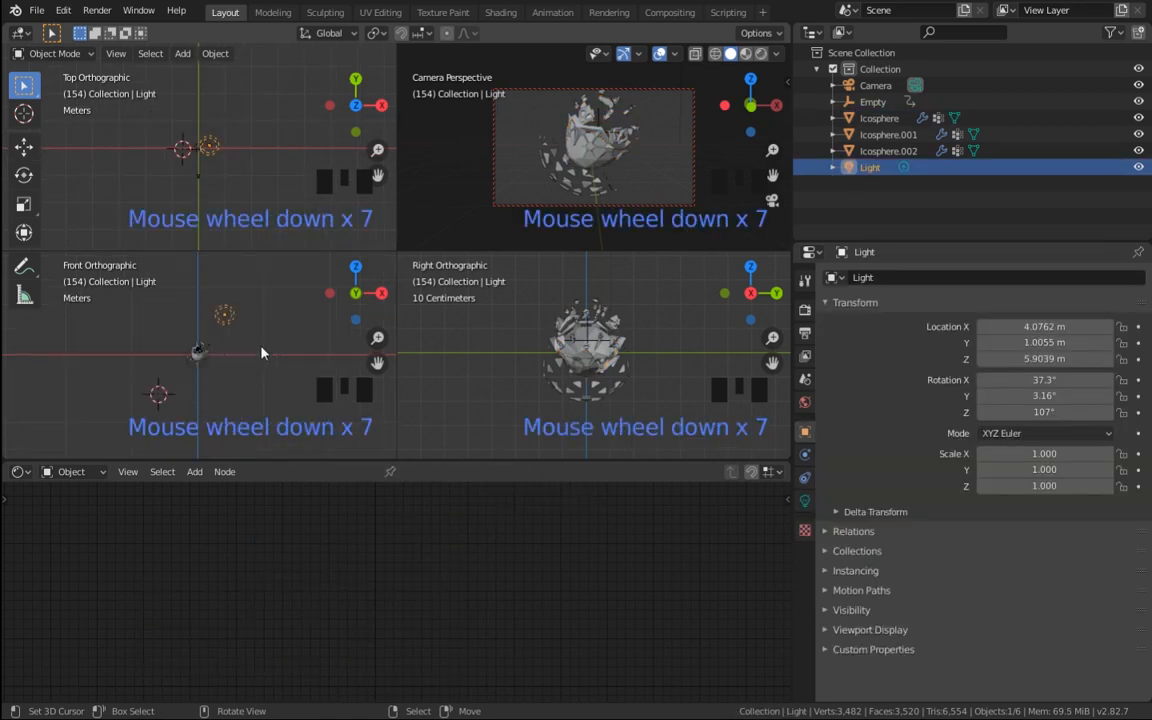
middle_click_drag(262, 352, 238, 357, "shift")
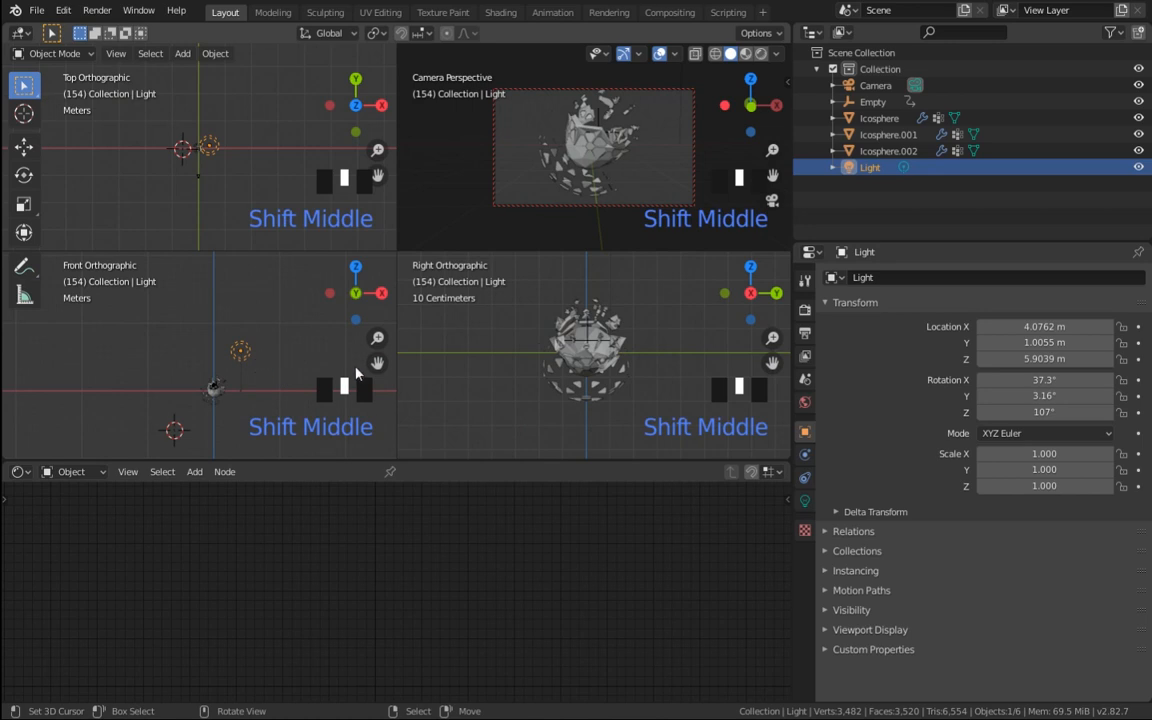
left_click(805, 500)
double_click(1021, 385)
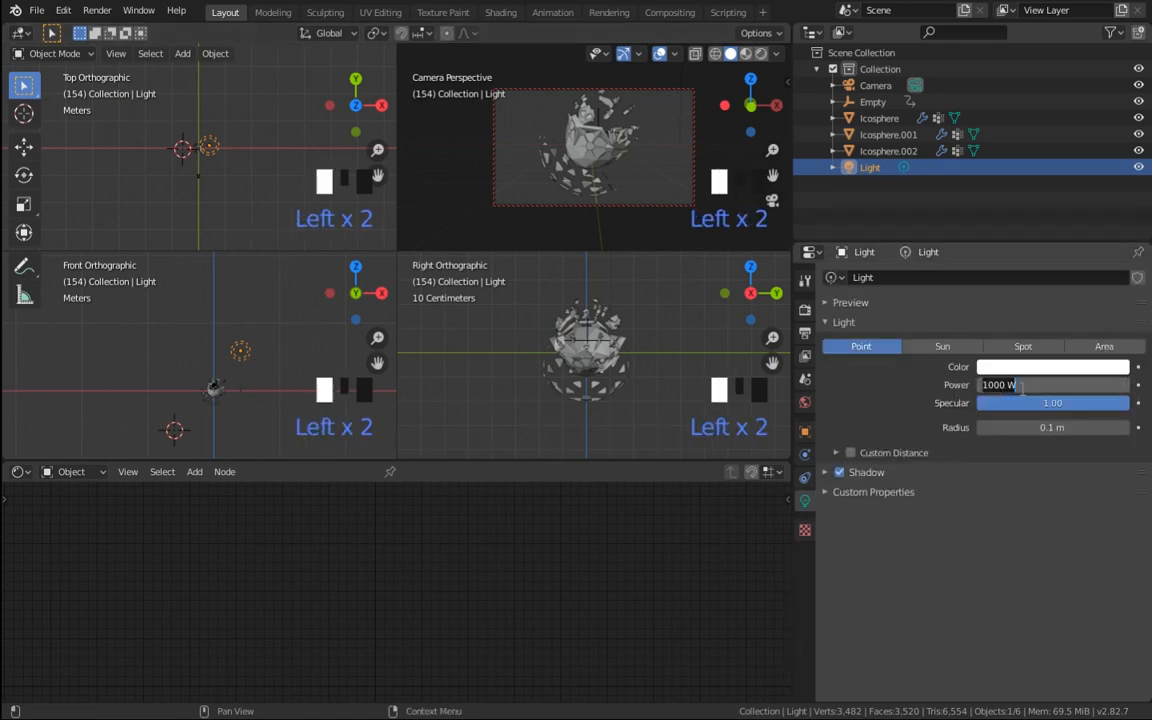
type("5600")
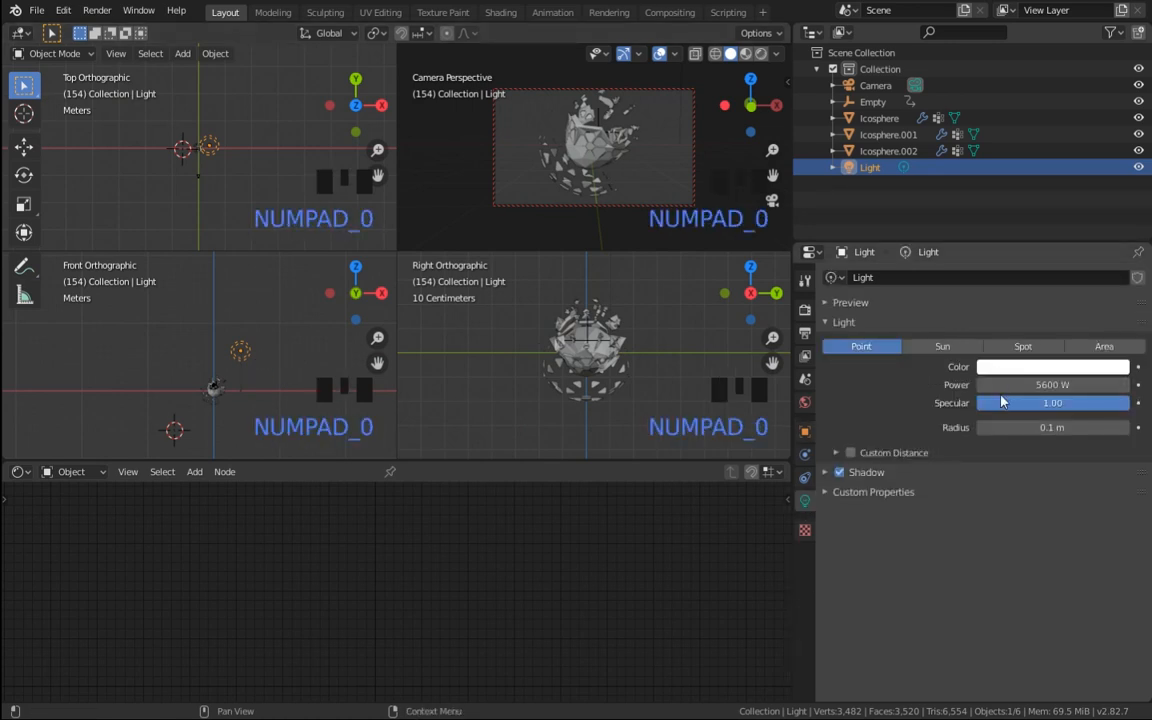
left_click(1068, 367)
left_click_drag(1042, 213, 1032, 230)
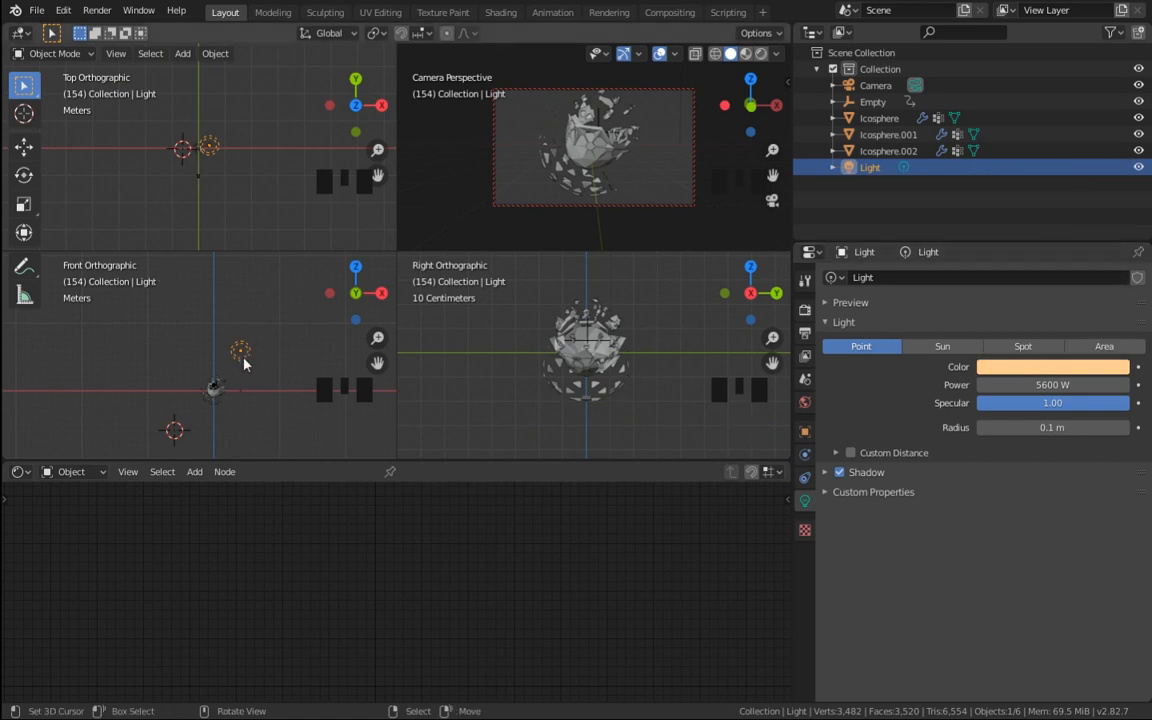
Step: Move the light lower, farther along positive X and toward negative Y, and display the scene in rendered shading
key("g")
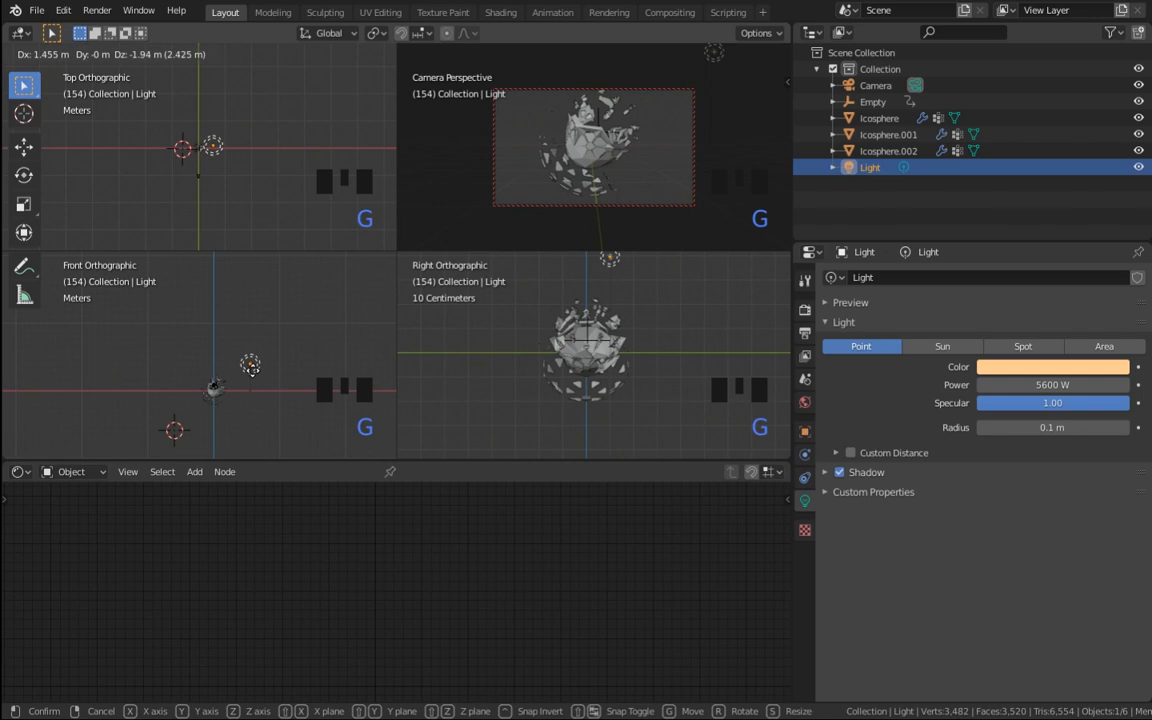
left_click(255, 386)
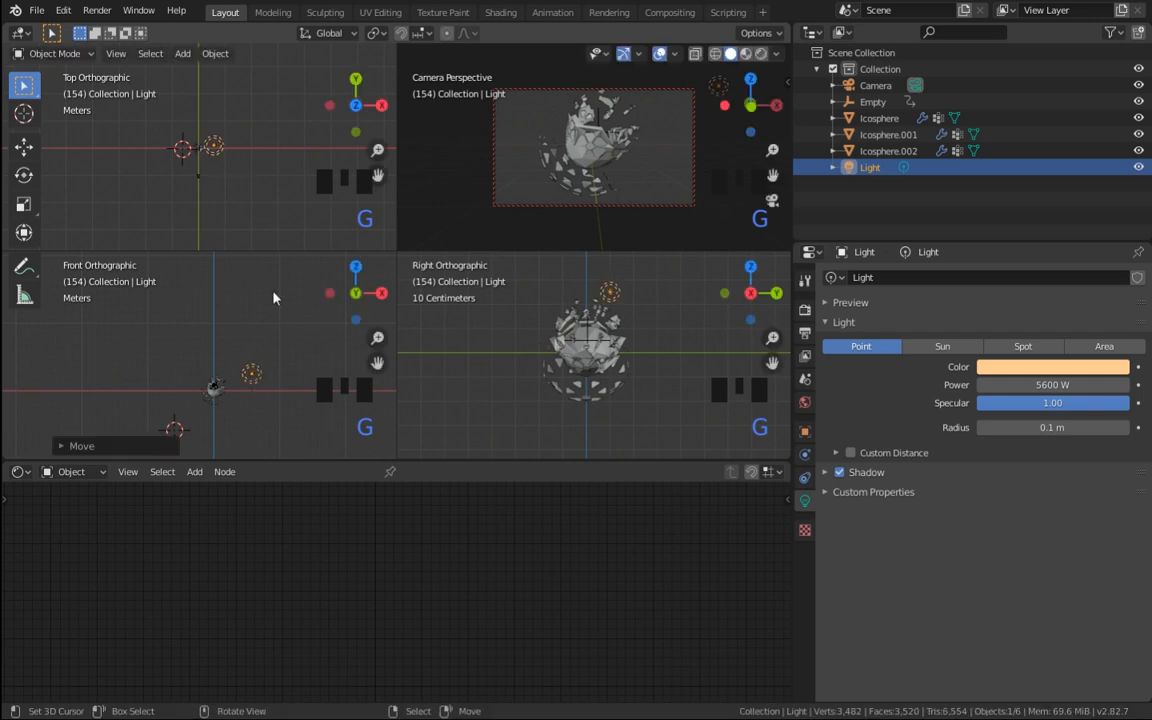
key("g")
left_click(205, 150)
left_click(761, 54)
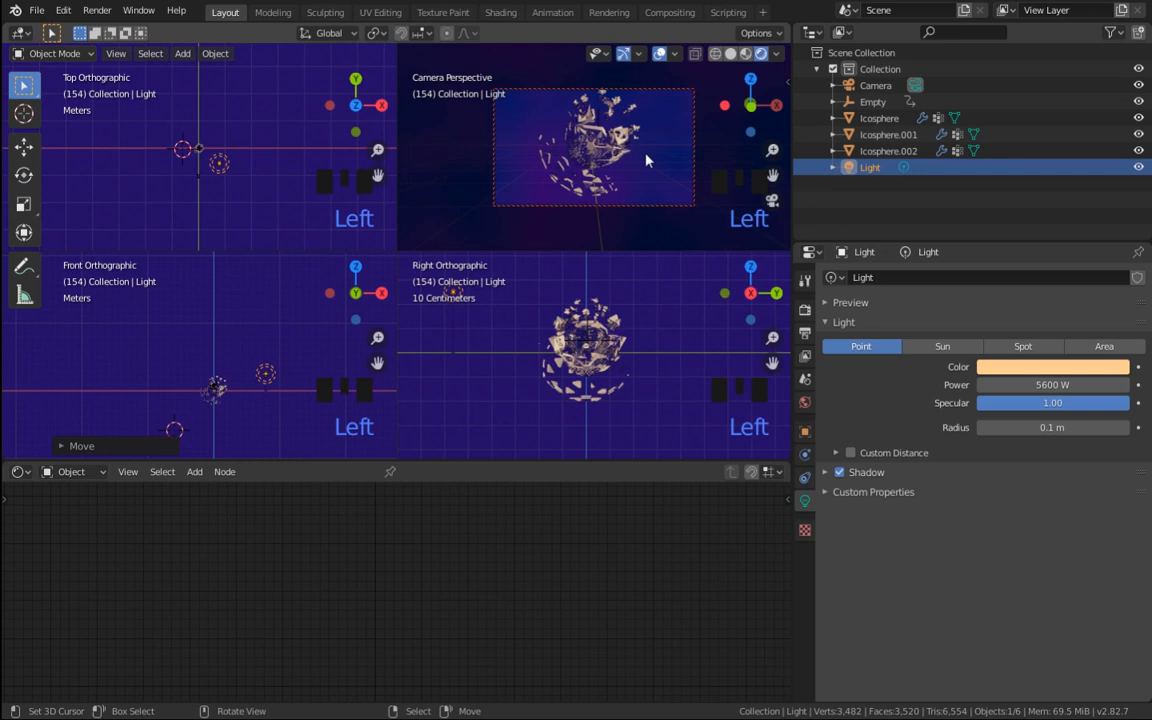
Step: Switch to solid shading, duplicate the orange light to the icosphere's negative X side and lower the copy by about 3.3 m
left_click(730, 54)
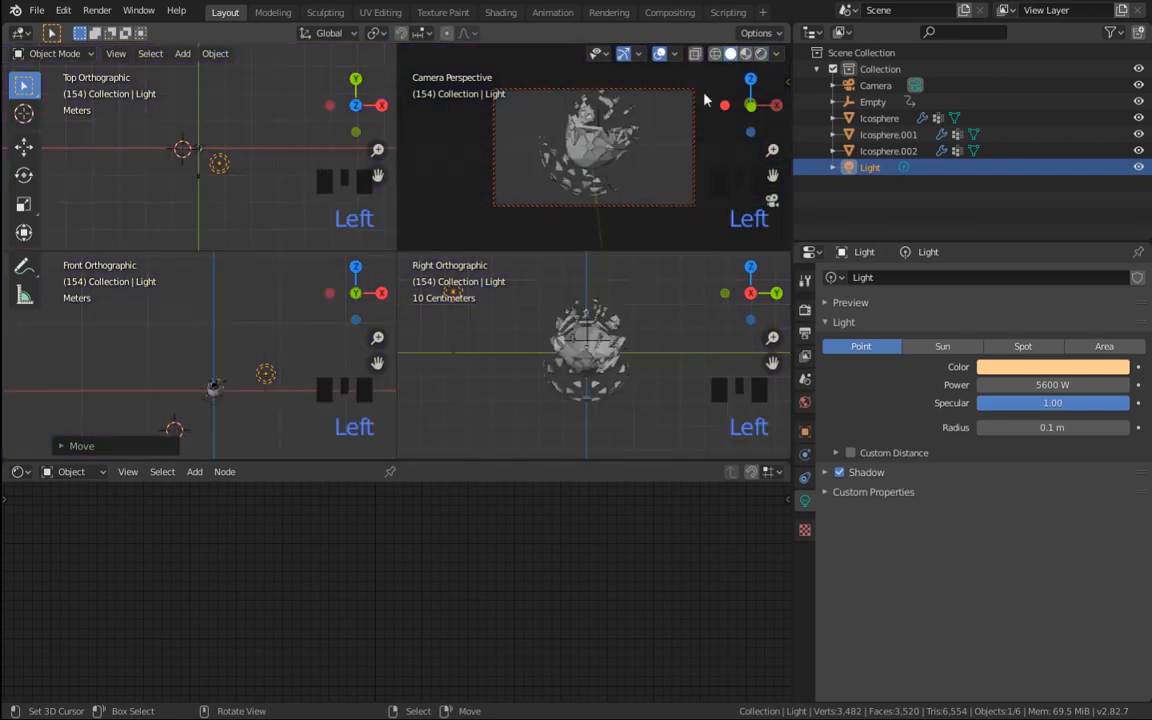
key("shift+d")
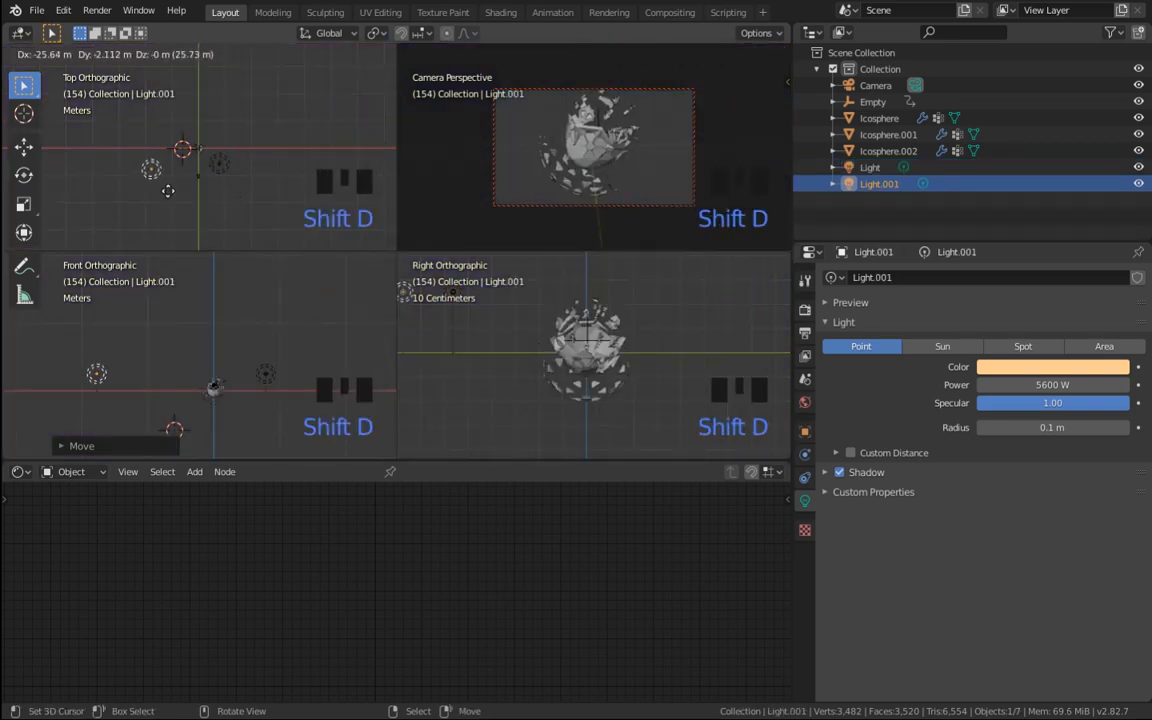
left_click(189, 196)
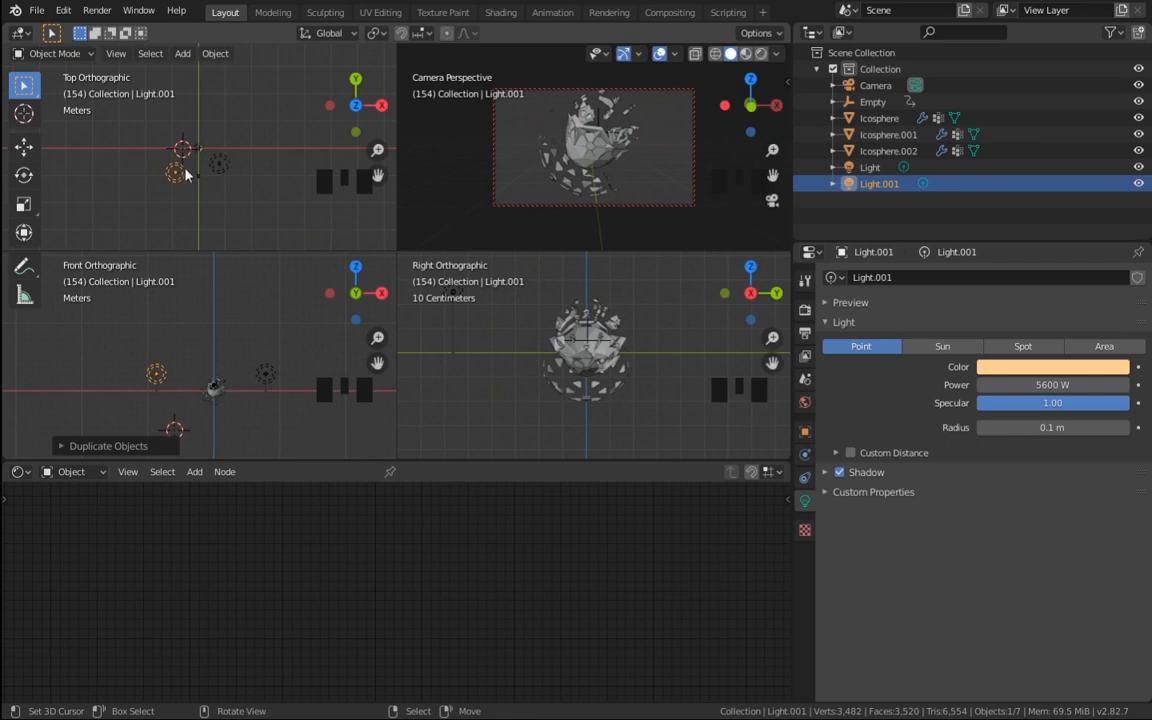
key("g")
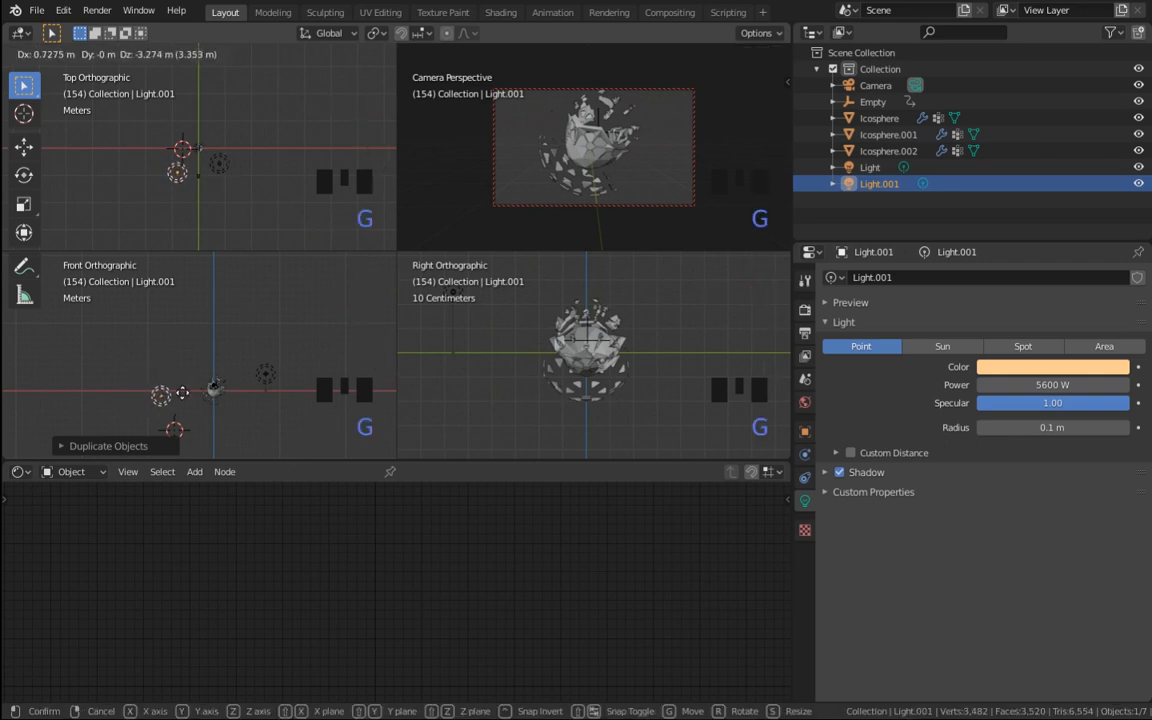
left_click(222, 396)
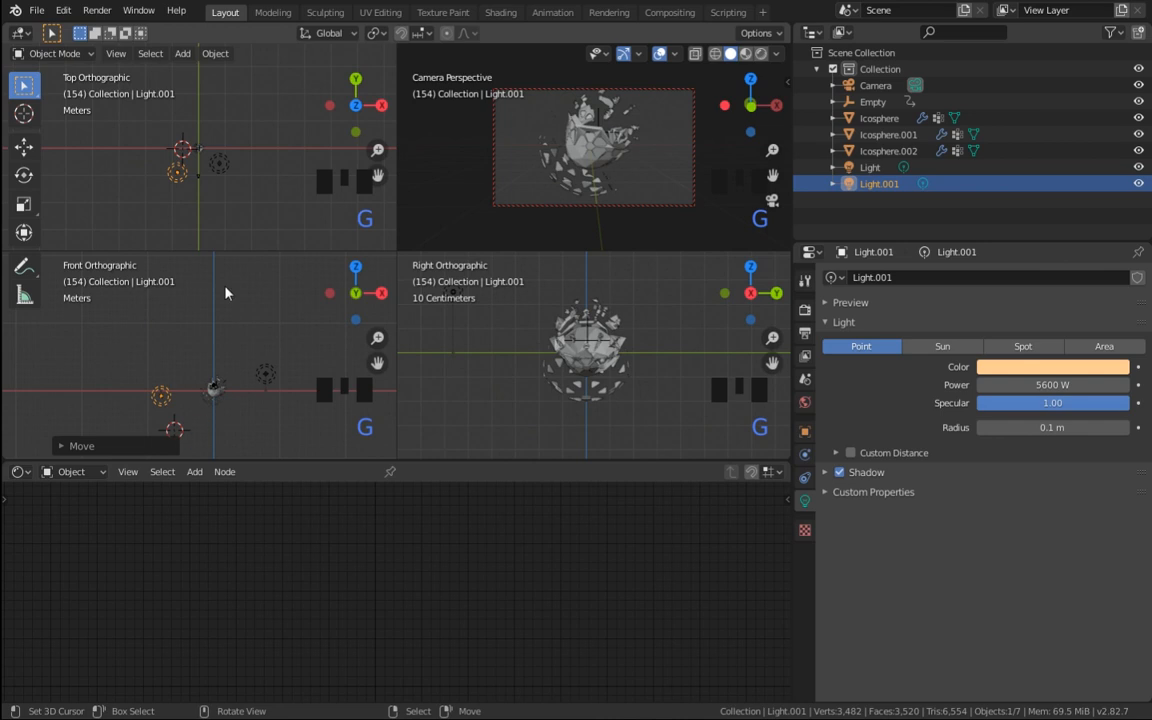
Step: Give the duplicated light a light blue color and set its power to 2600 W
scroll(185, 193, "up", 9)
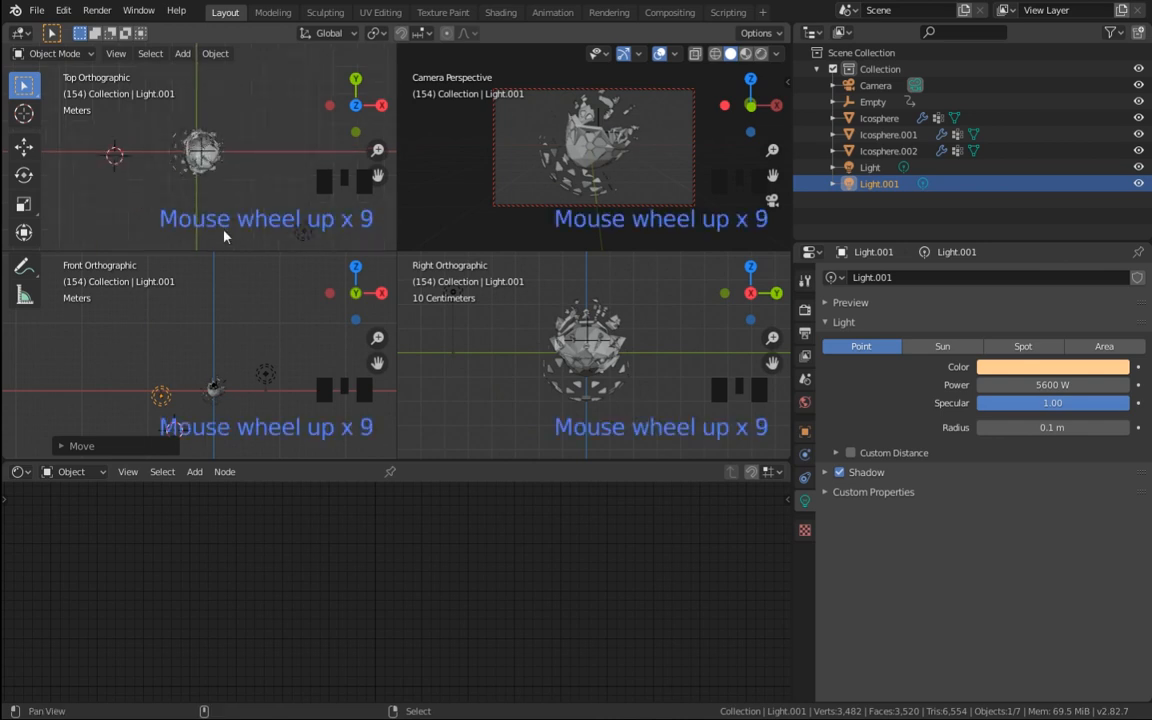
middle_click_drag(201, 205, 238, 191, "shift")
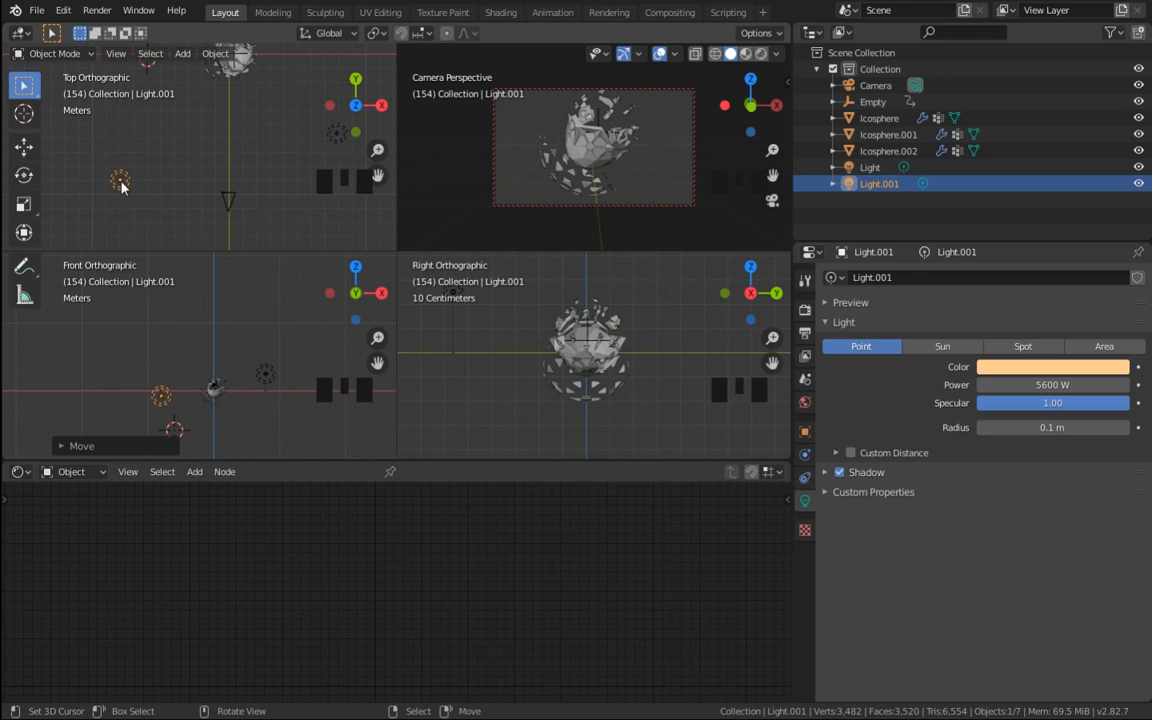
left_click(1036, 368)
left_click(1046, 368)
left_click(1048, 369)
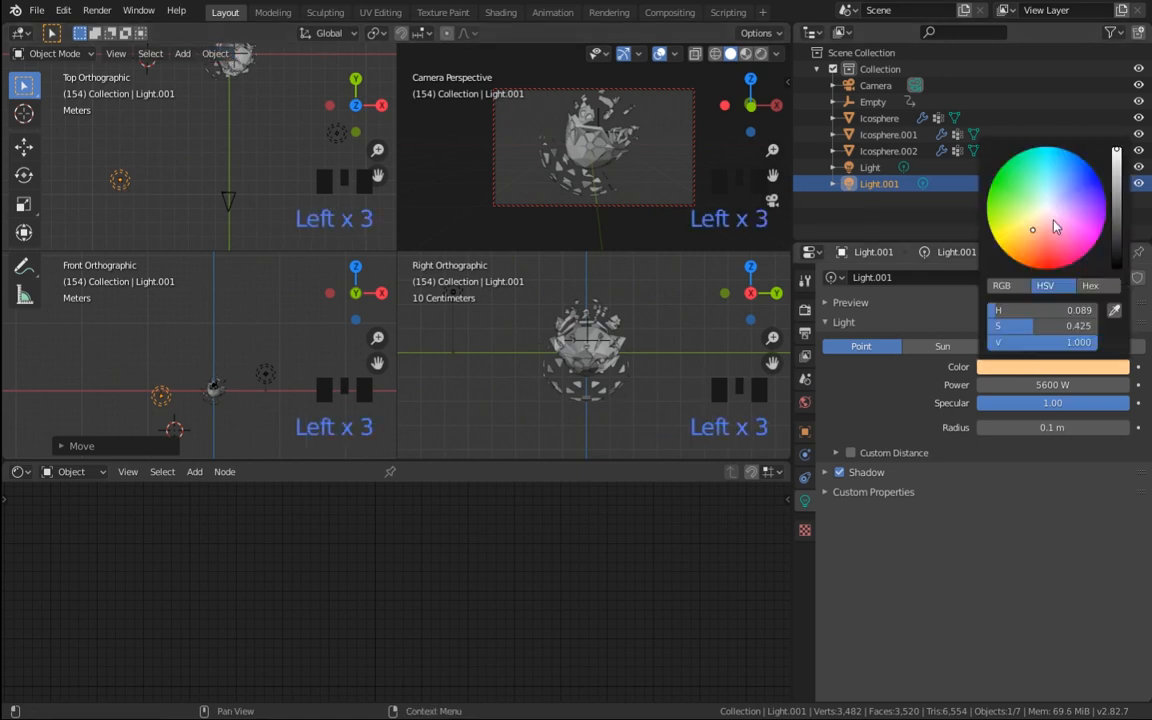
left_click_drag(1054, 224, 1054, 194)
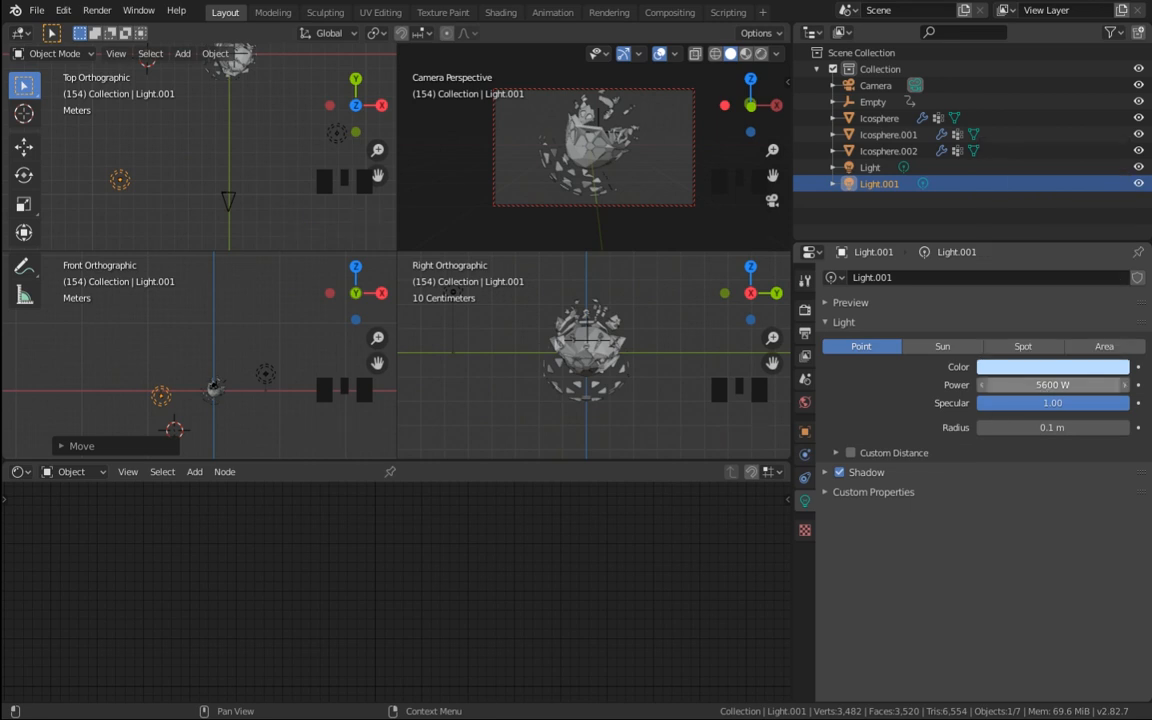
left_click(1001, 388)
left_click_drag(990, 386, 956, 389)
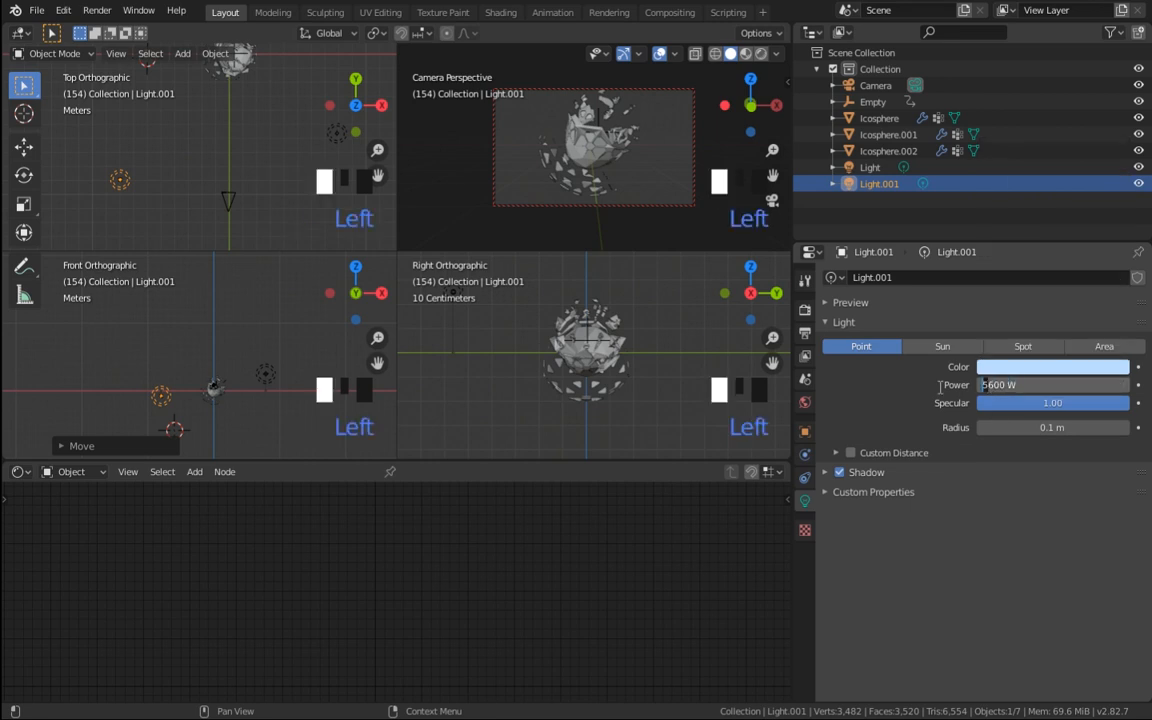
type("2")
key("Return")
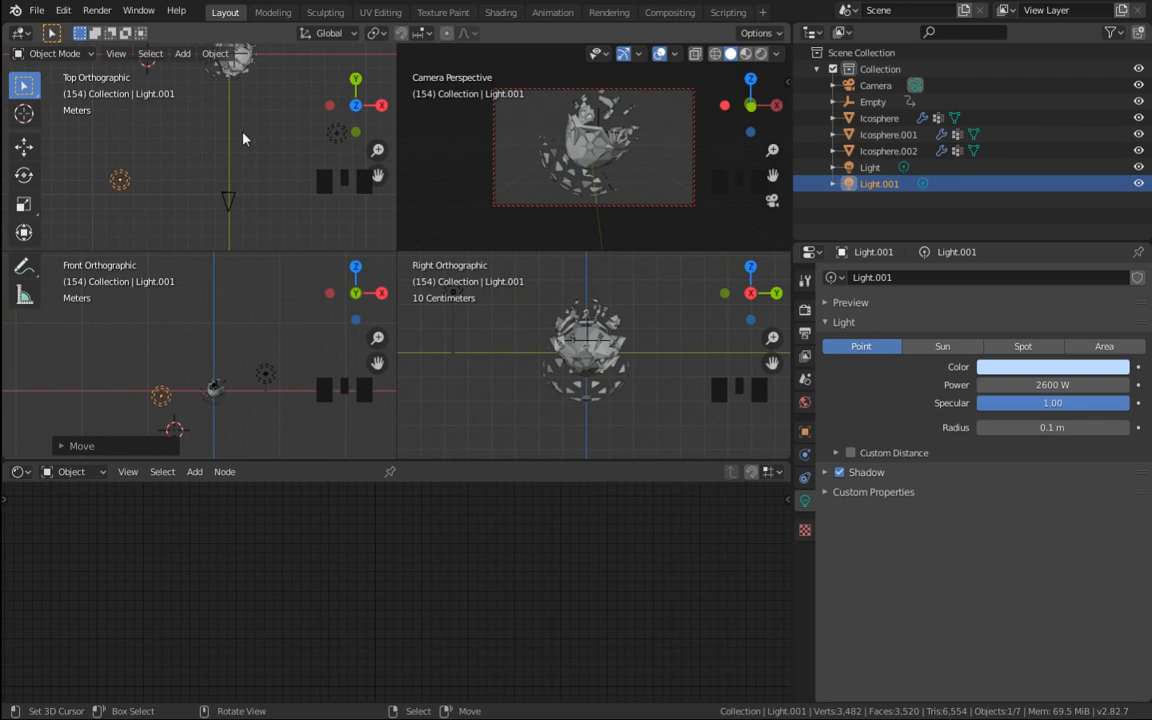
Step: Duplicate the blue light to the positive Y side behind the icosphere and set the copy's power to 25000 W
key("shift+space")
key("shift+space")
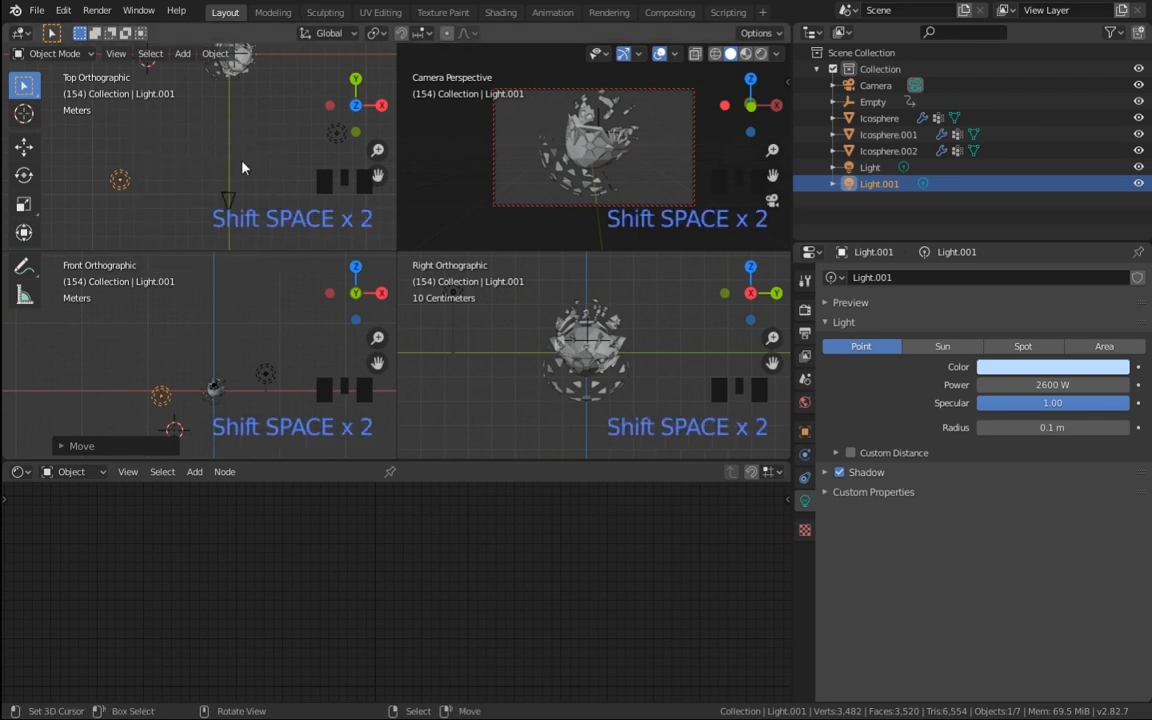
scroll(242, 168, "down", 5)
right_click(170, 159)
key("shift+d")
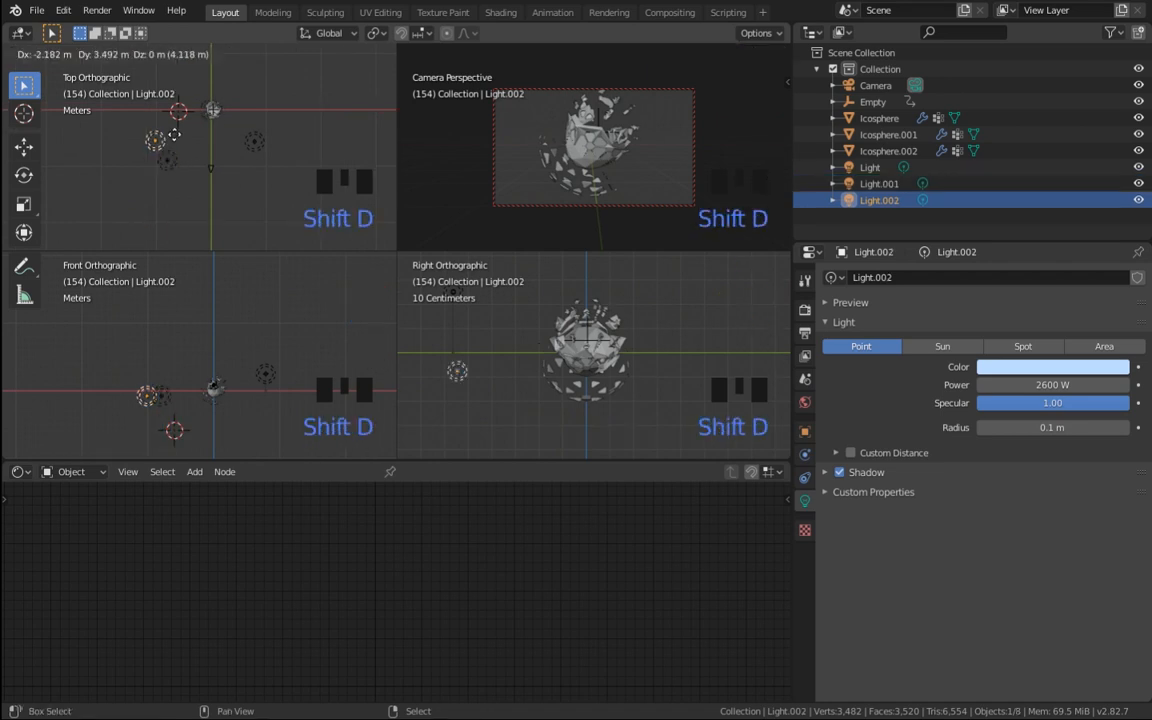
left_click(174, 134)
left_click(1010, 384)
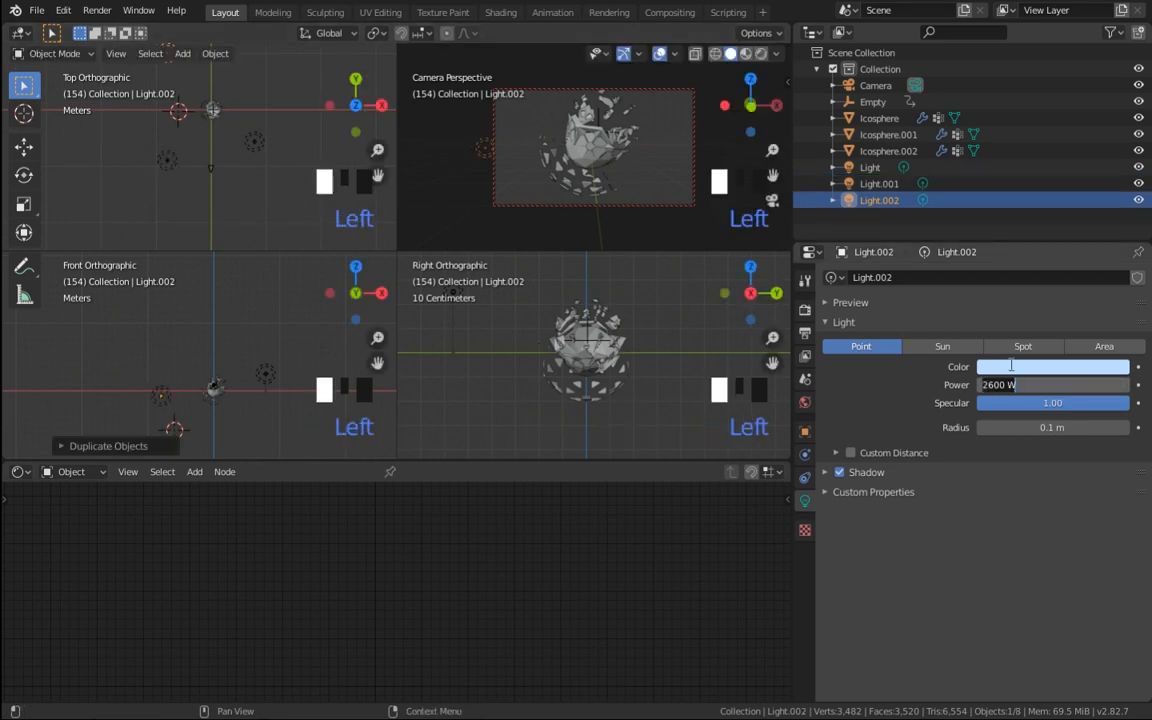
type("25000")
key("Return")
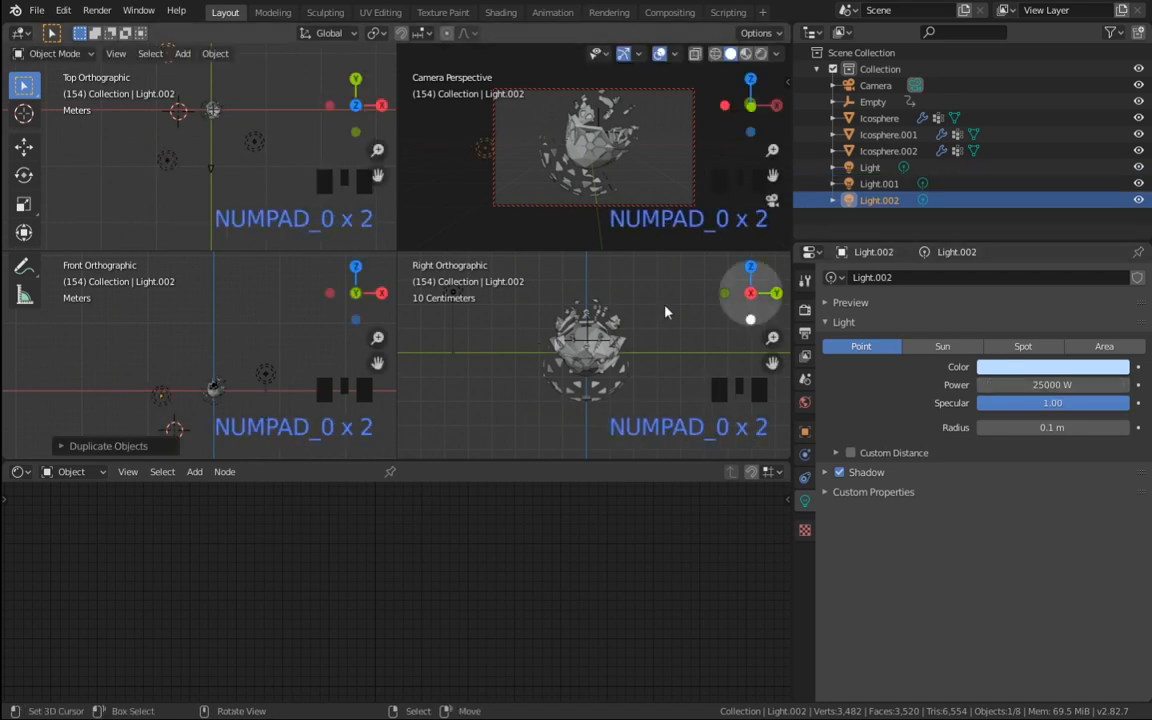
Step: Raise the 25000 W light about 7 m, bring it closer behind the icosphere, and display the scene in rendered shading
scroll(229, 131, "down", 2)
middle_click_drag(229, 131, 246, 156, "shift")
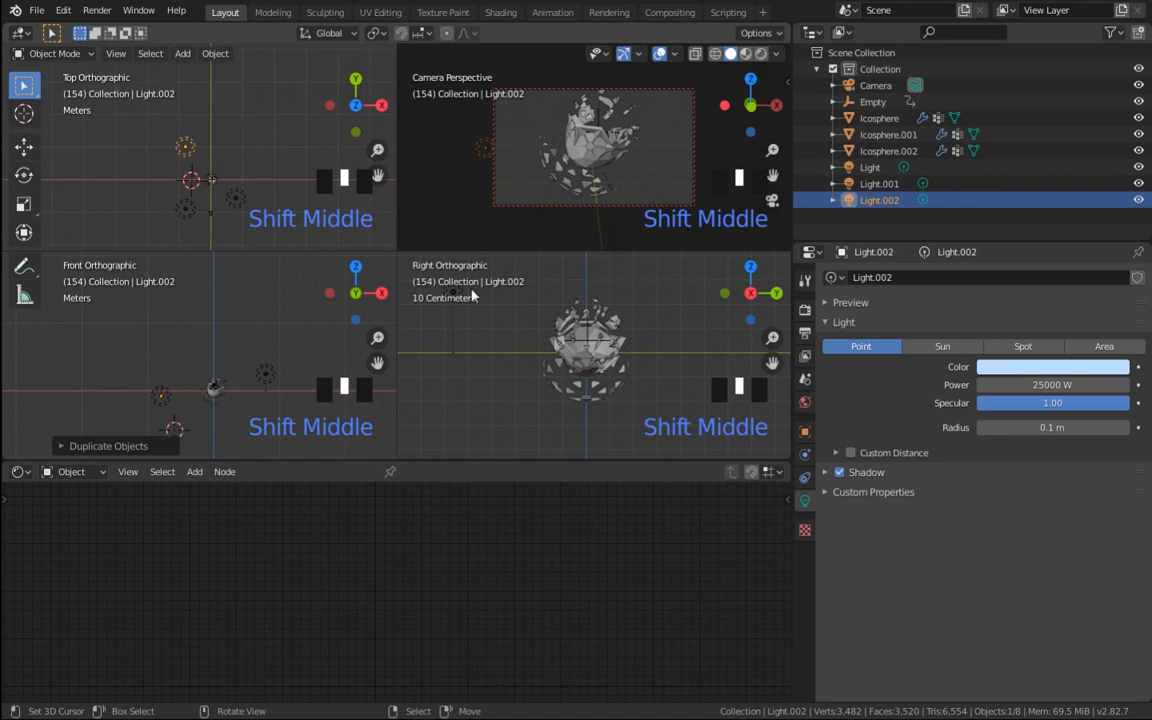
key("g")
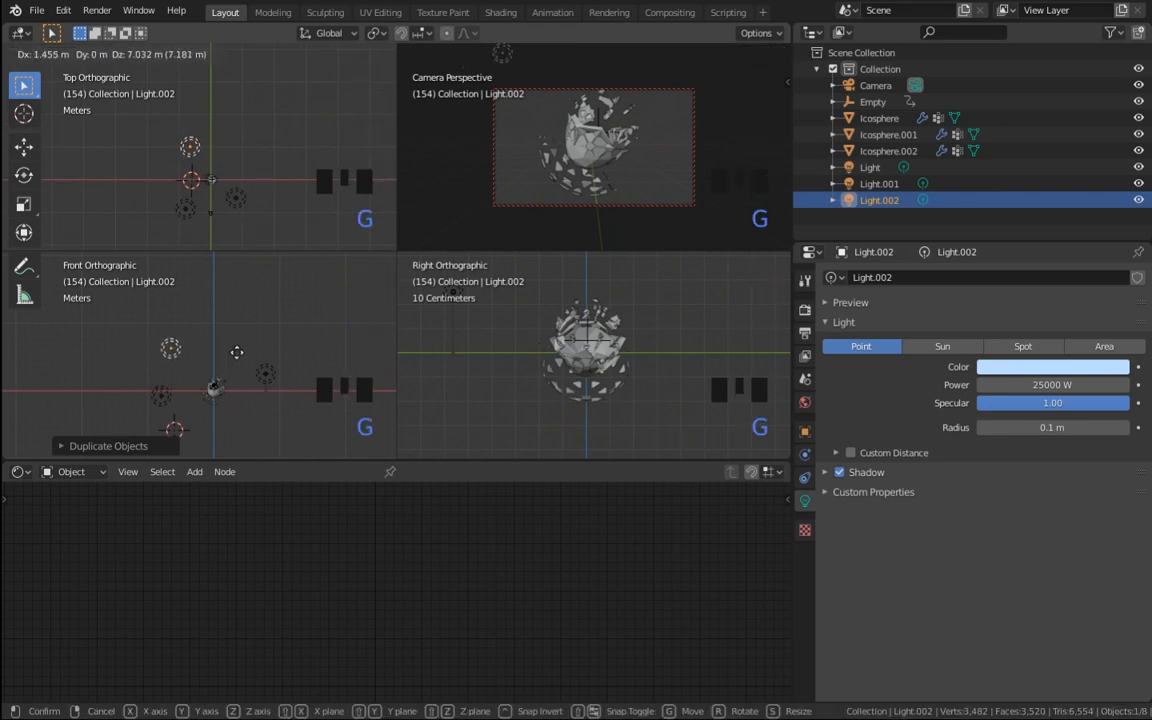
left_click(237, 362)
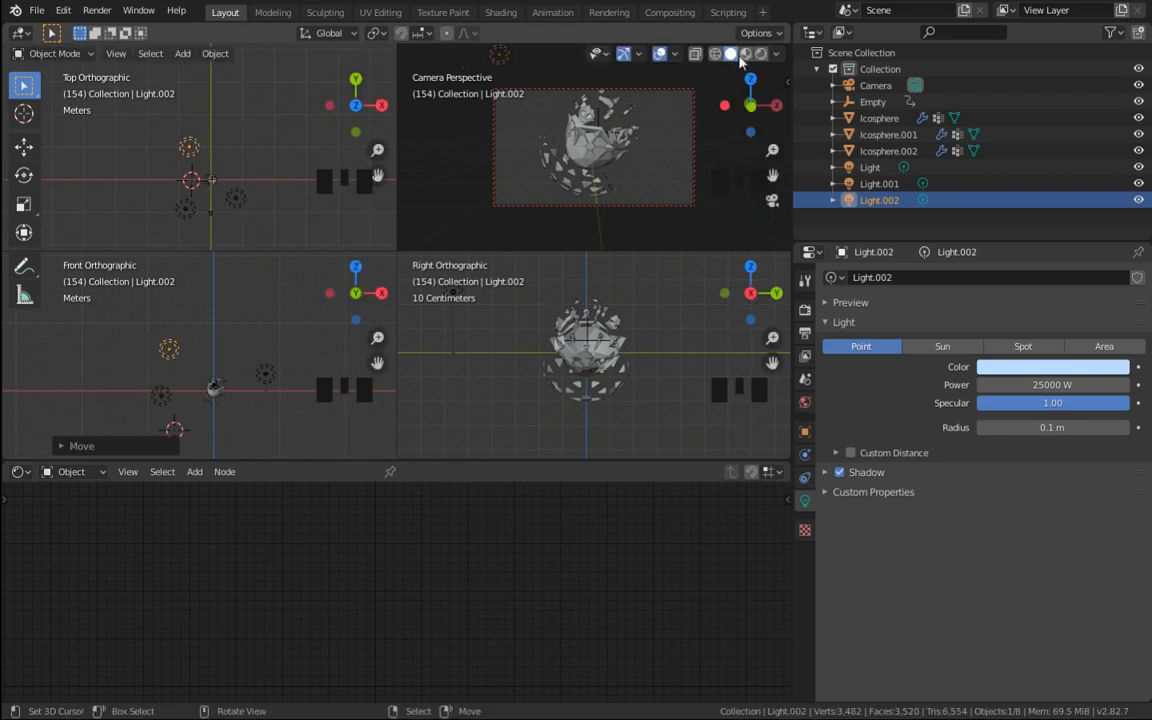
key("g")
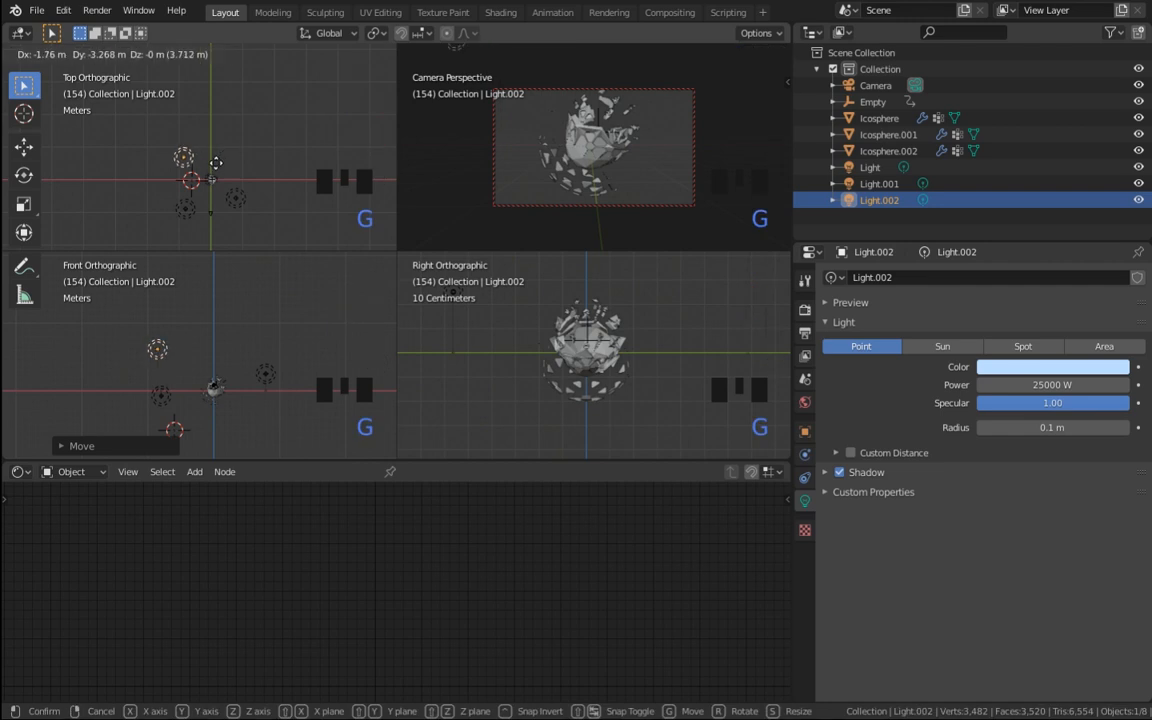
left_click(214, 164)
left_click(759, 54)
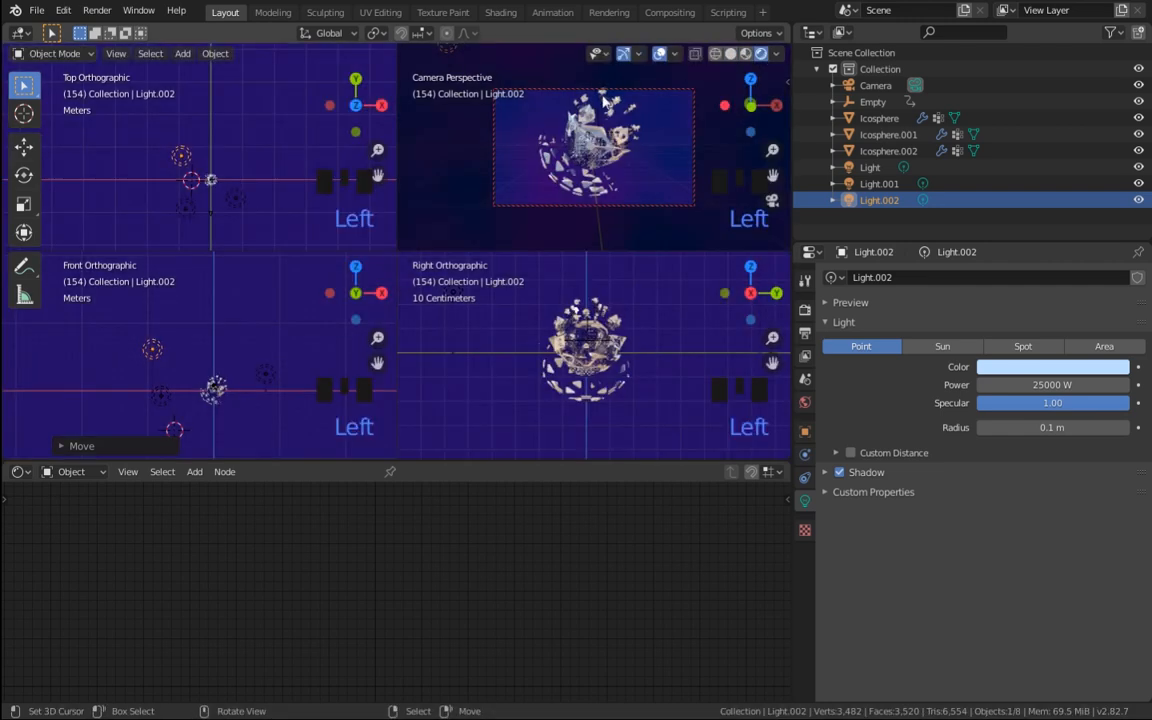
key("g")
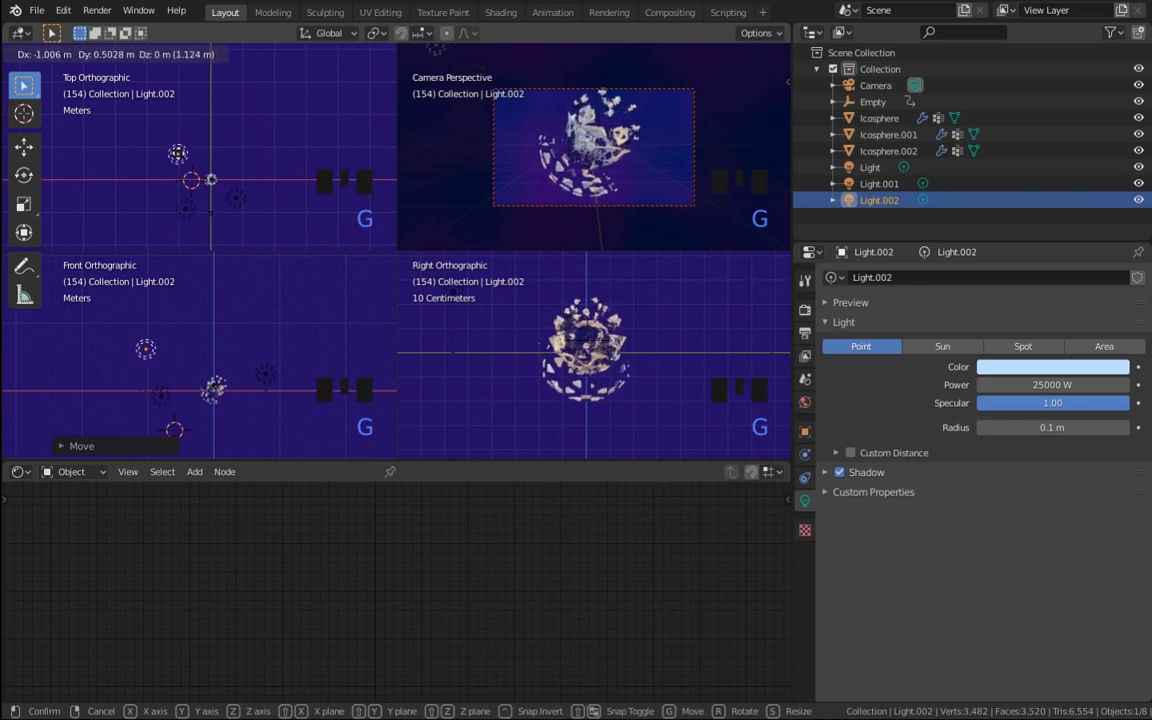
left_click(196, 170)
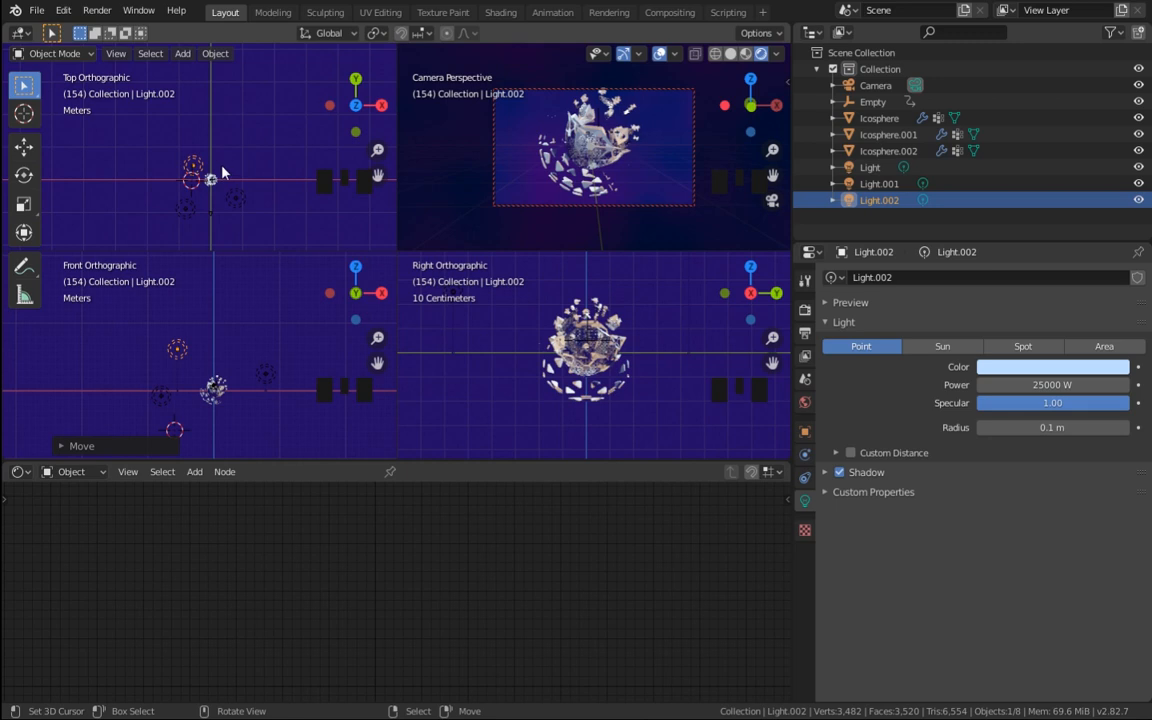
Step: Duplicate the 25000 W light to the positive X side behind the icosphere and give the copy a light pink color
key("shift+d")
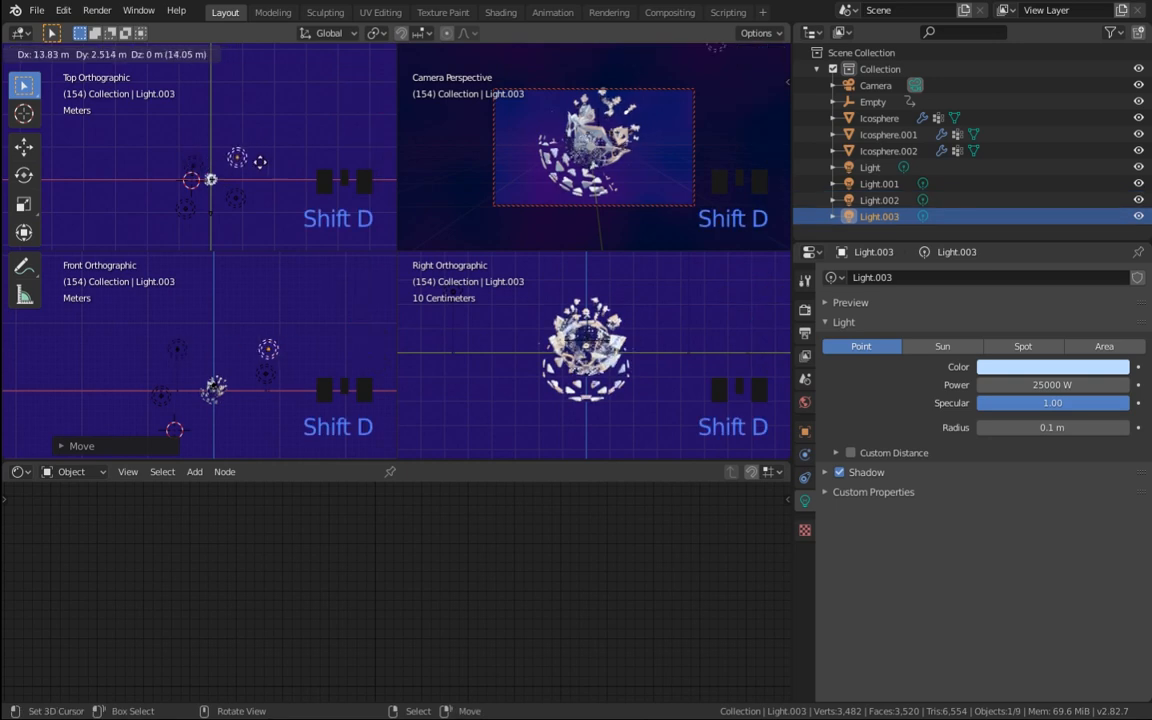
left_click(259, 162)
left_click(1040, 367)
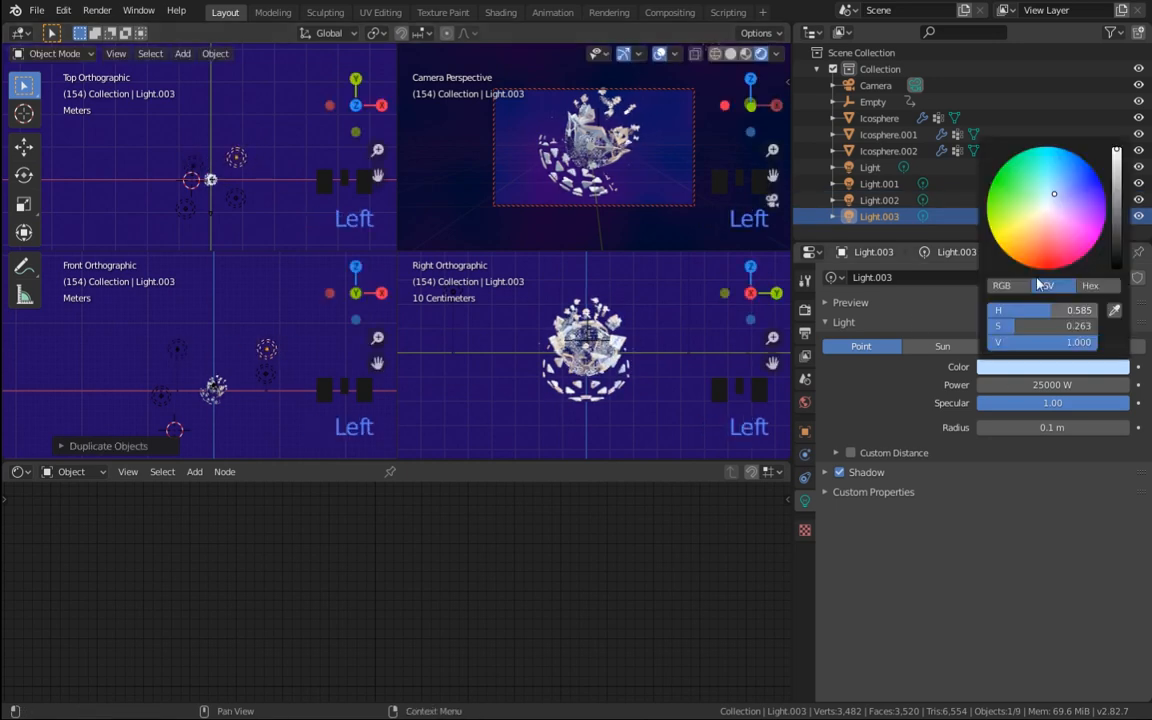
left_click_drag(1055, 202, 1053, 239)
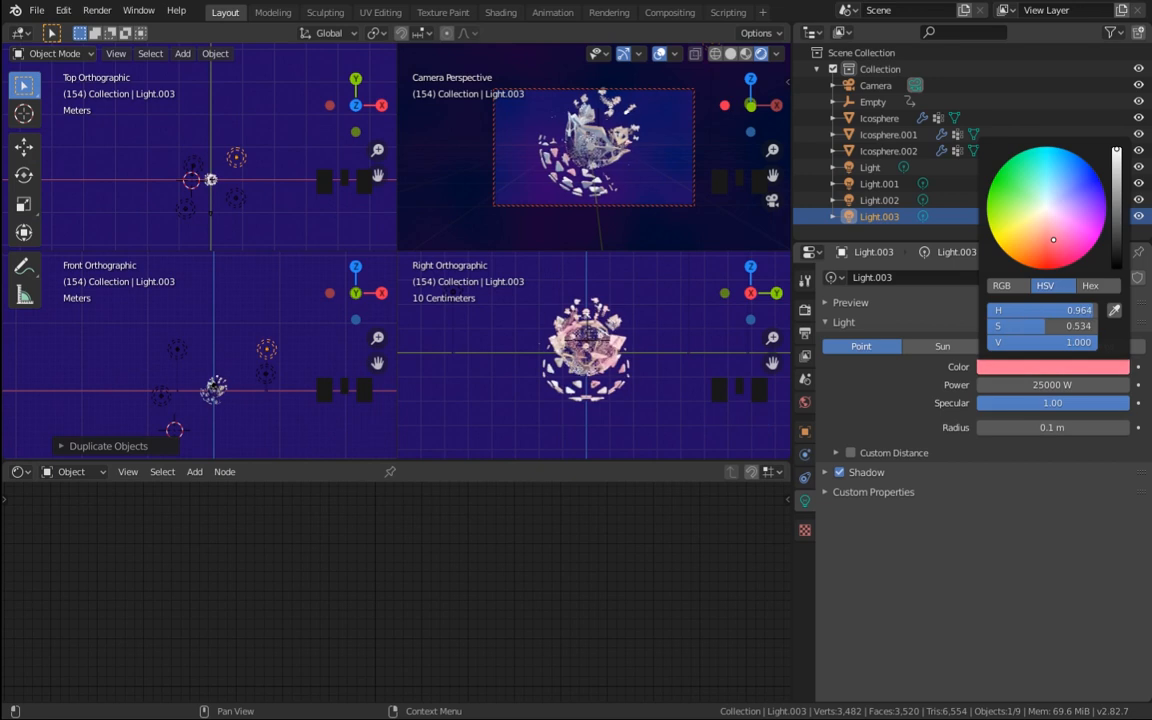
Step: Fine-tune the pink light's position in the XY plane, keeping it behind the icosphere on the positive X side
key("g")
left_click(262, 170)
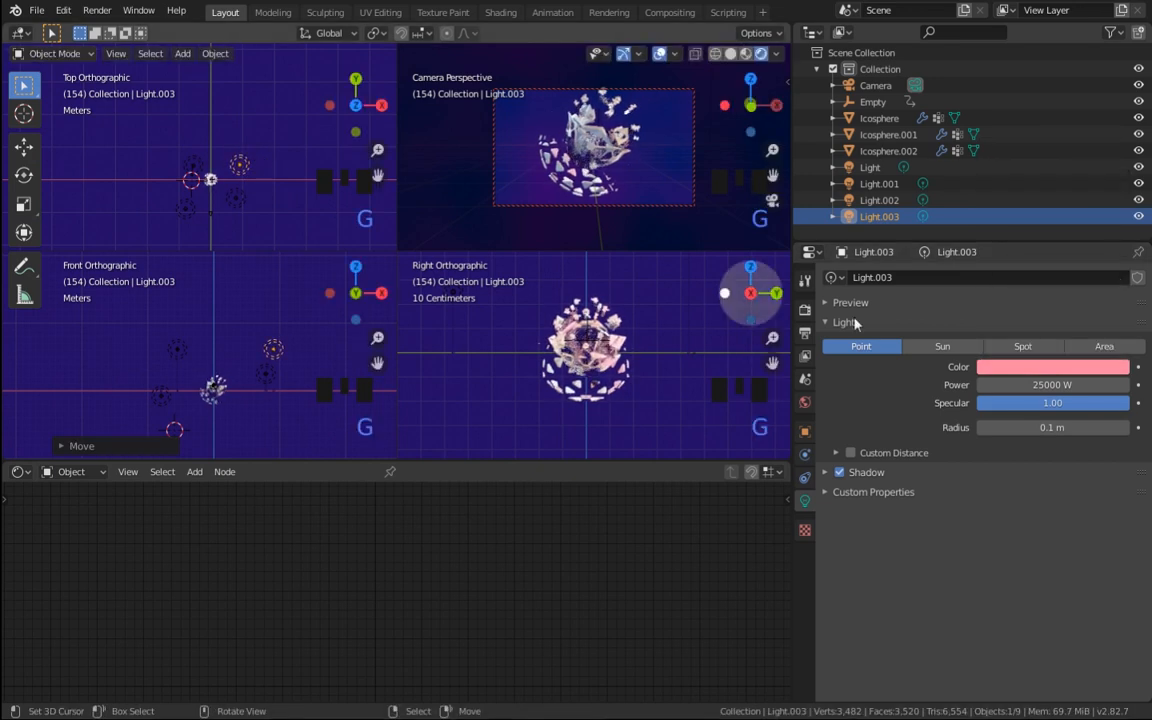
key("g")
left_click(256, 151)
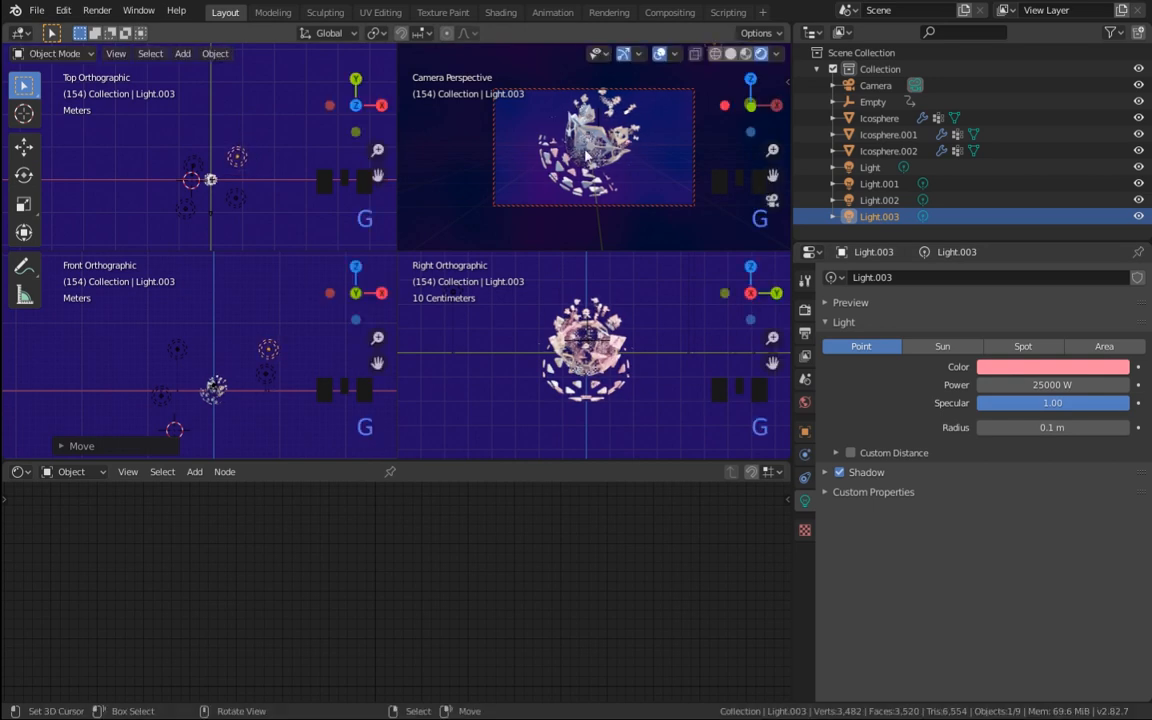
Step: Enable Bloom in the render settings, with its threshold at 0.334 and its radius at 2.459
left_click(805, 309)
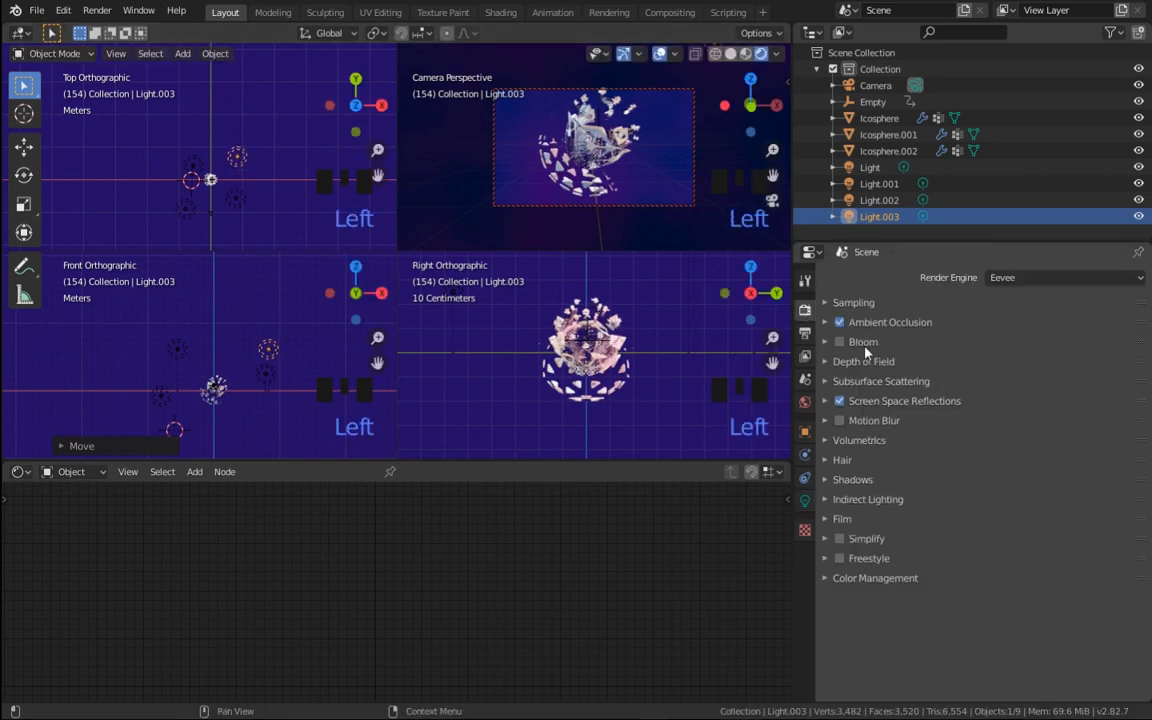
left_click(863, 342)
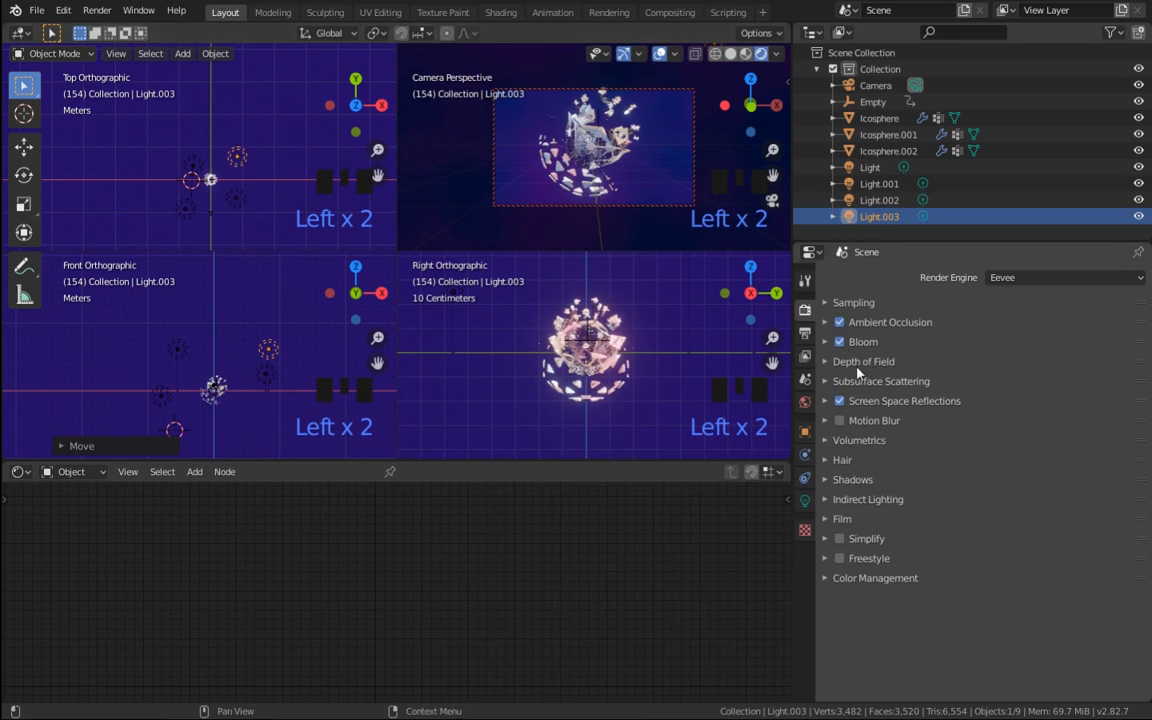
left_click(900, 342)
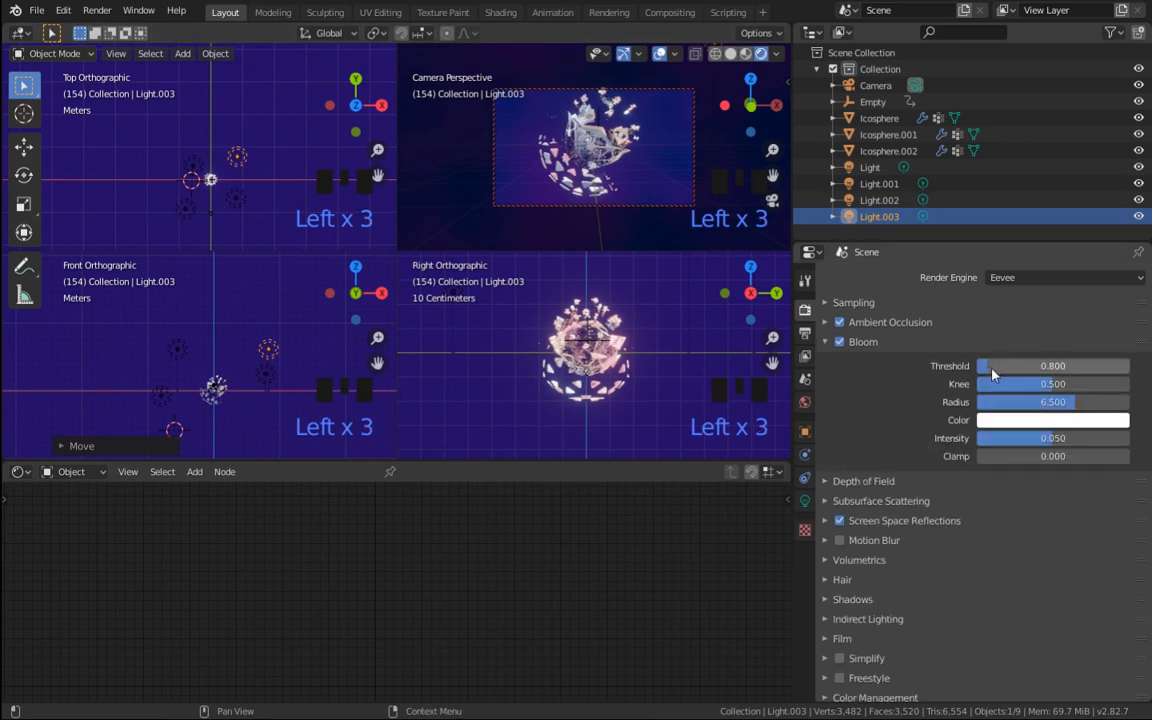
left_click_drag(993, 374, 1025, 374)
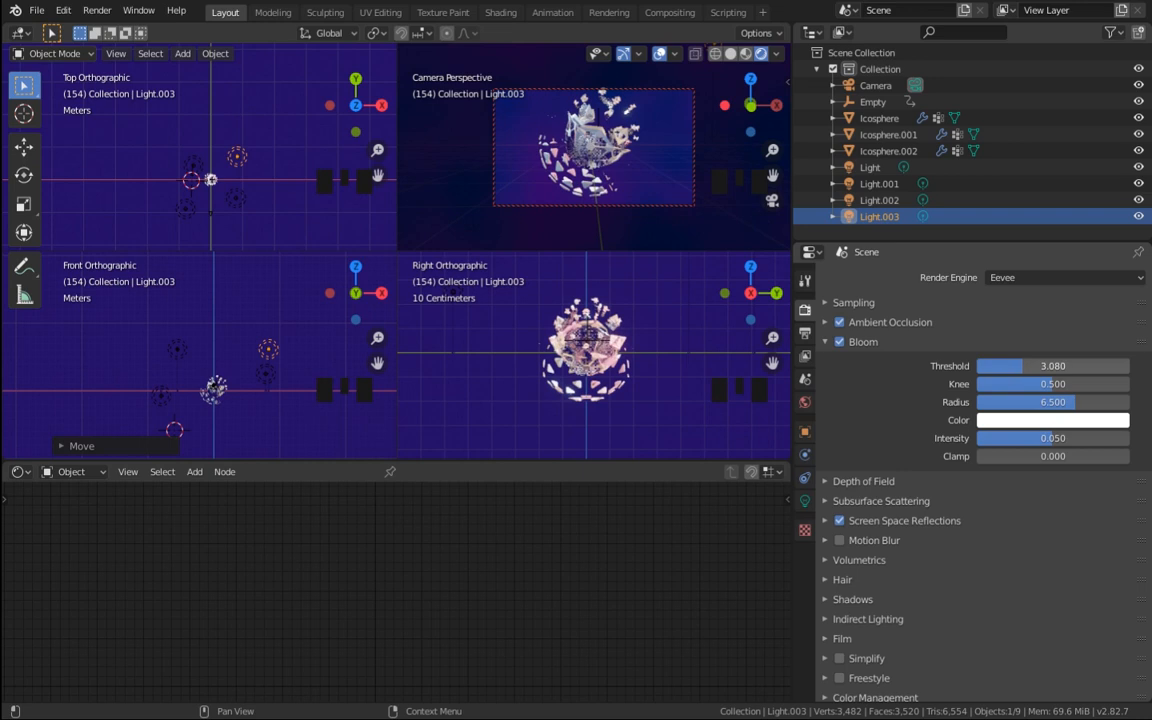
left_click_drag(1022, 366, 984, 366)
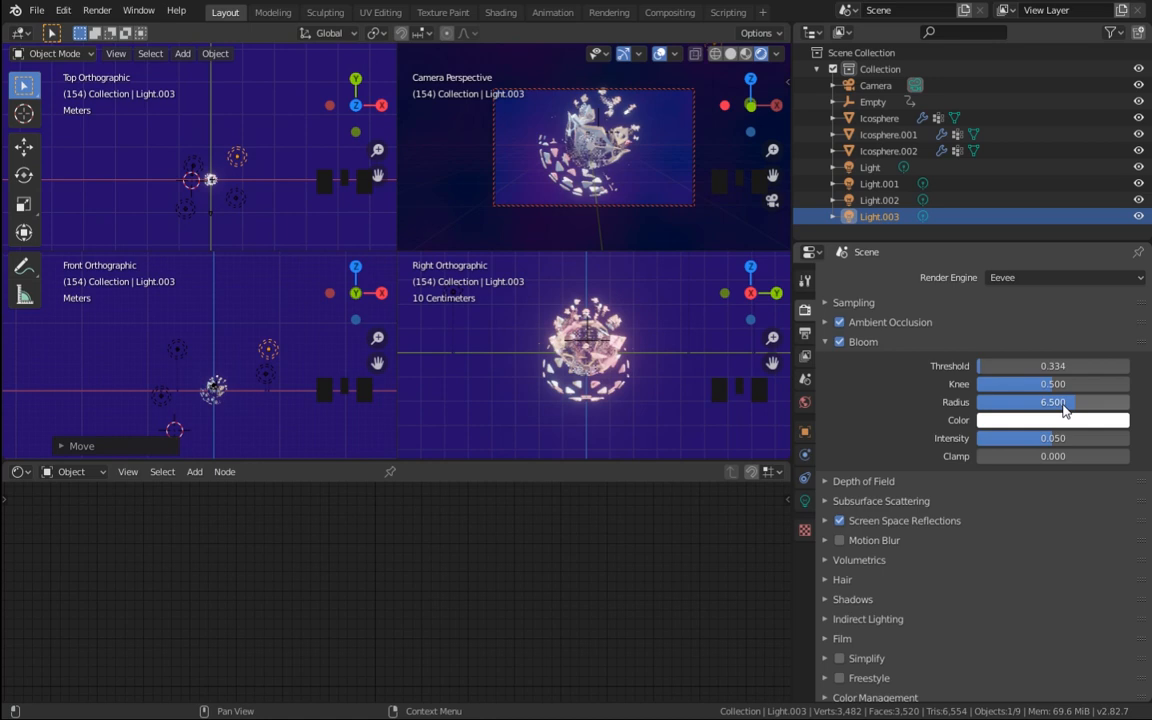
left_click_drag(1065, 401, 1021, 401)
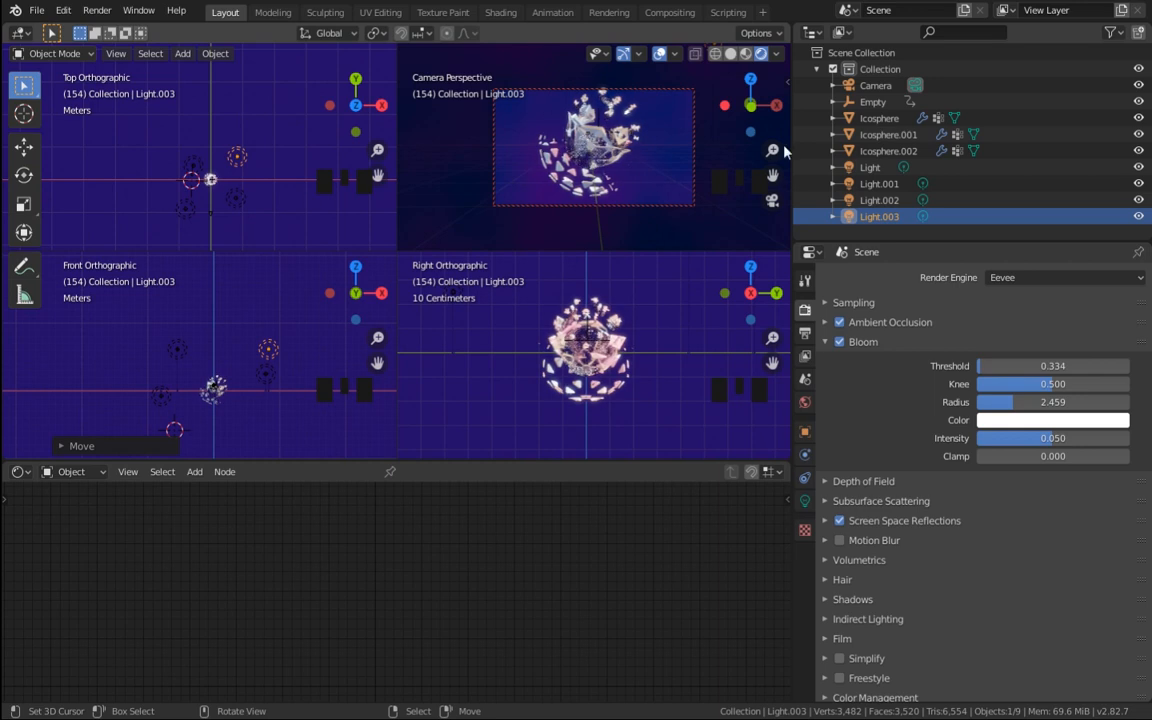
Step: Select Icosphere.001 and leave the quad view for a single camera view
right_click(610, 150)
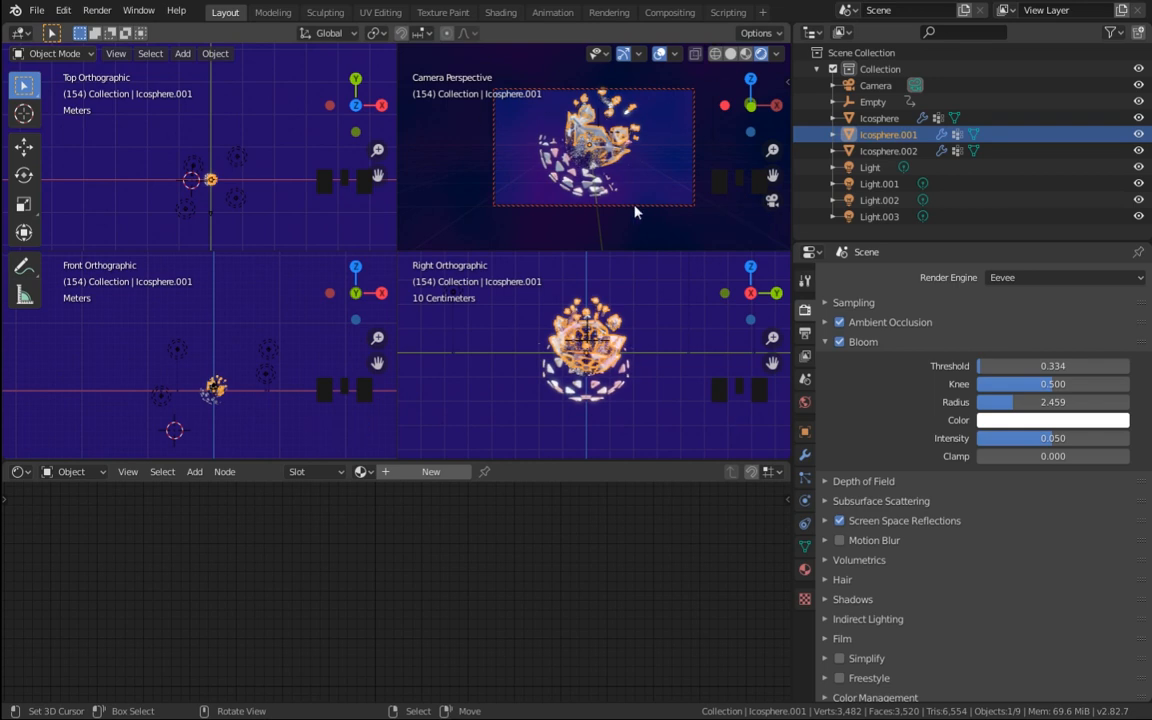
key("ctrl+alt+q")
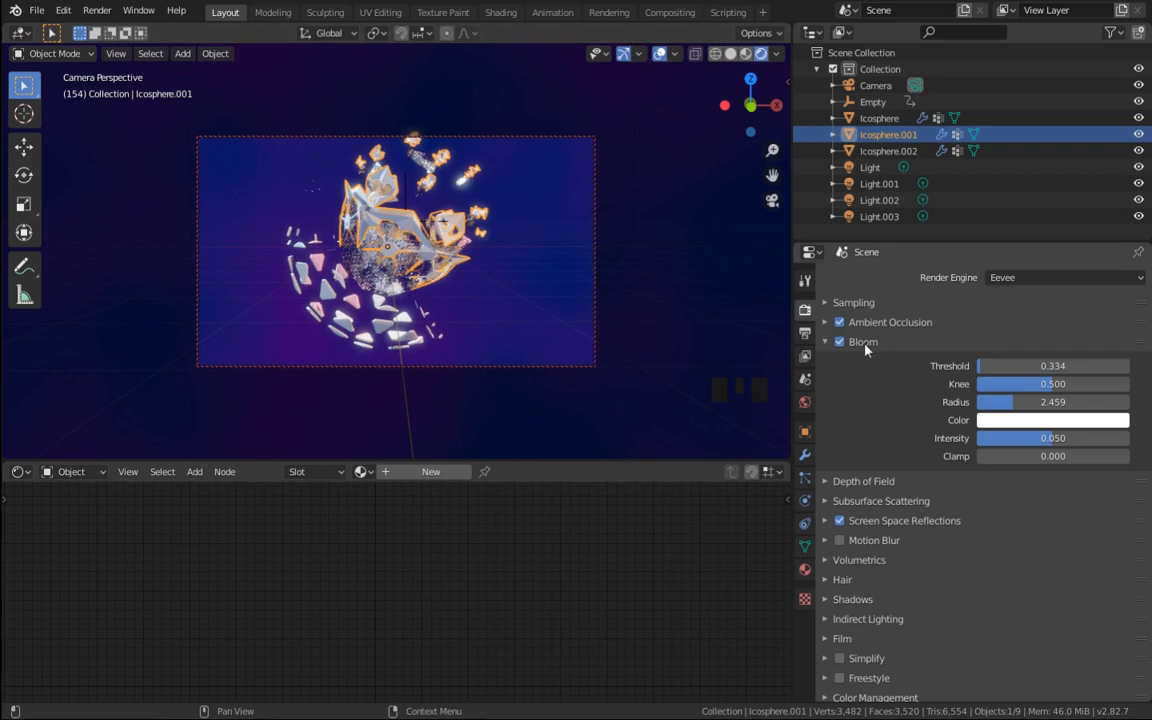
Step: Reduce the Wireframe modifier's thickness on Icosphere.001 to 0.1 m, then to 0.05 m
left_click(805, 457)
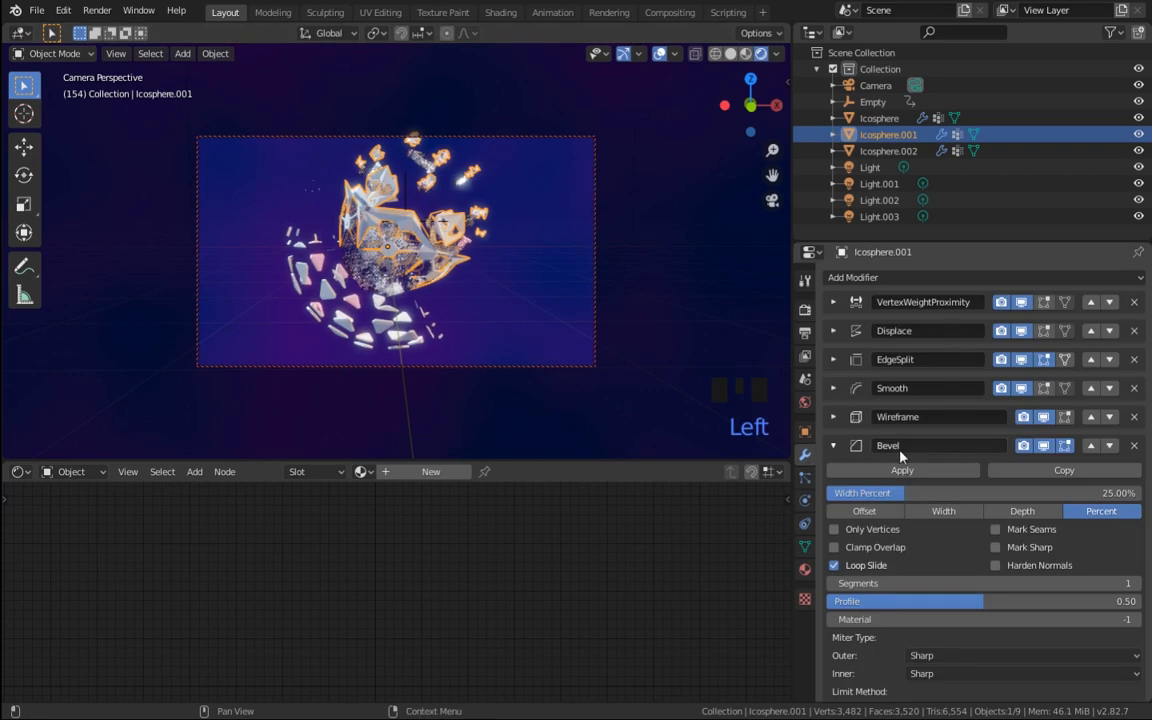
left_click(840, 448)
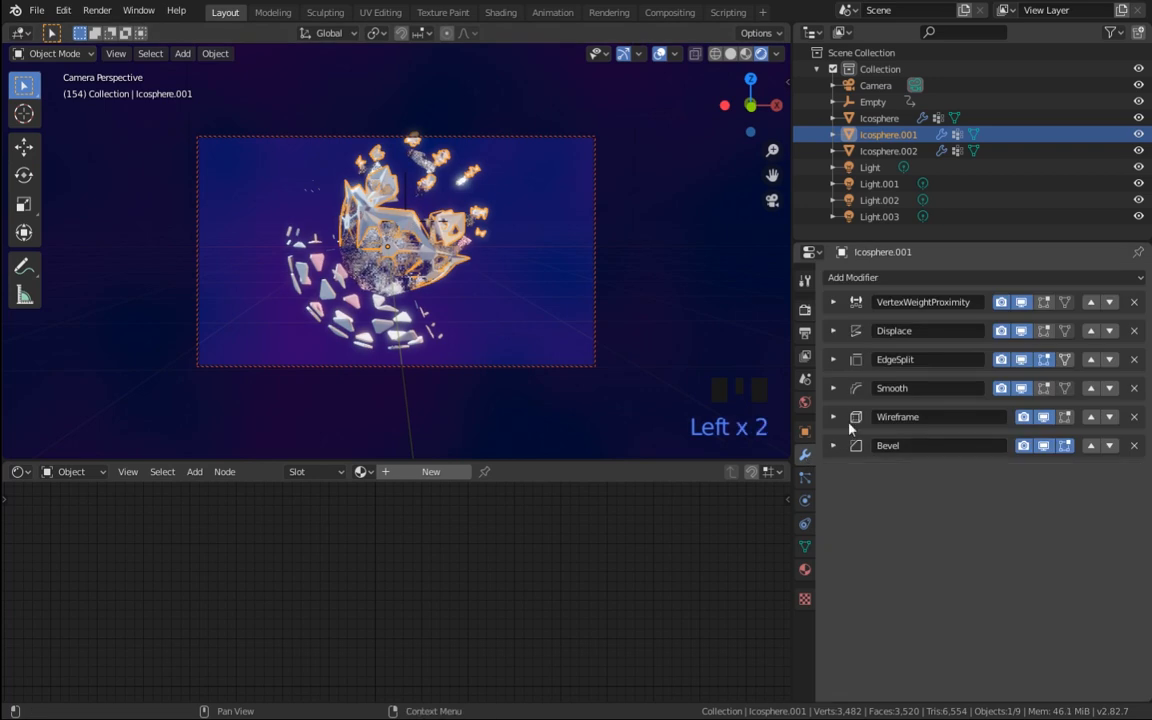
left_click(836, 416)
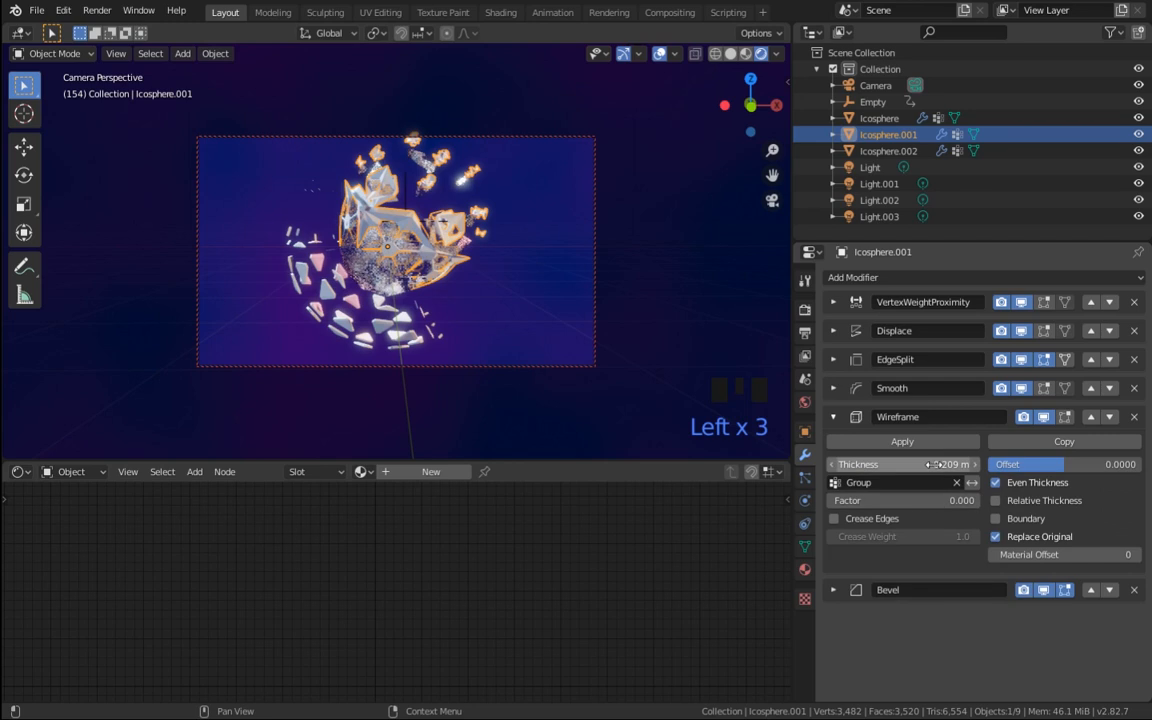
left_click(936, 464)
type("0.1")
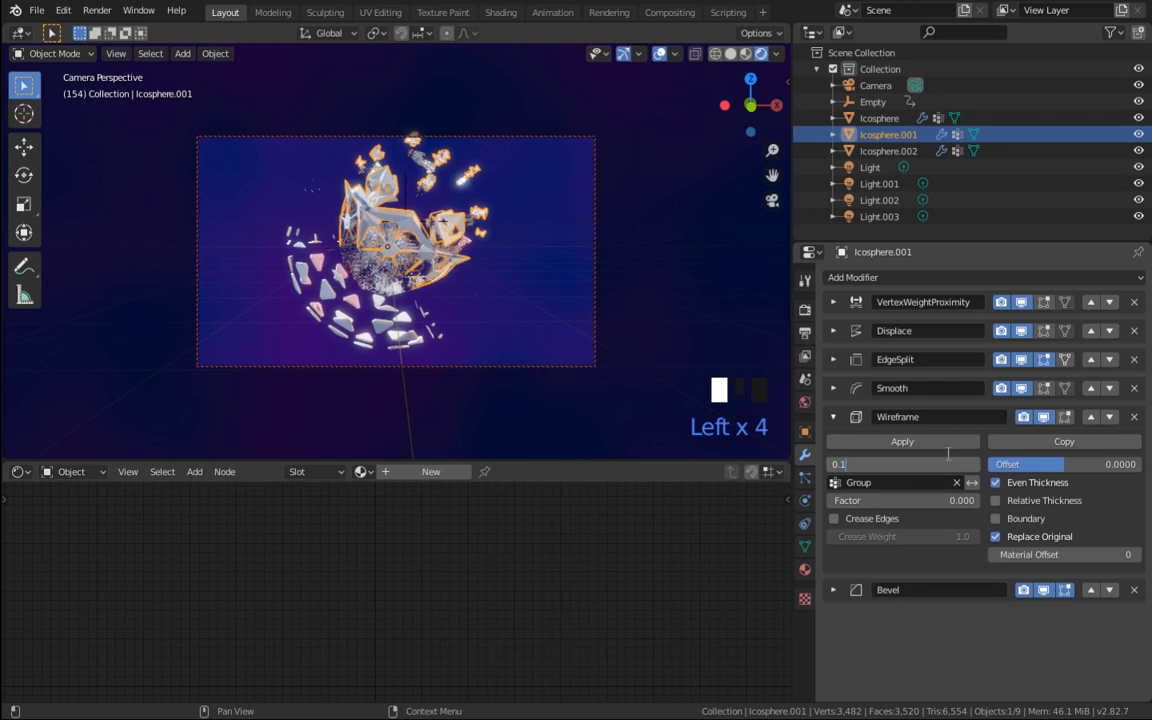
key("Return")
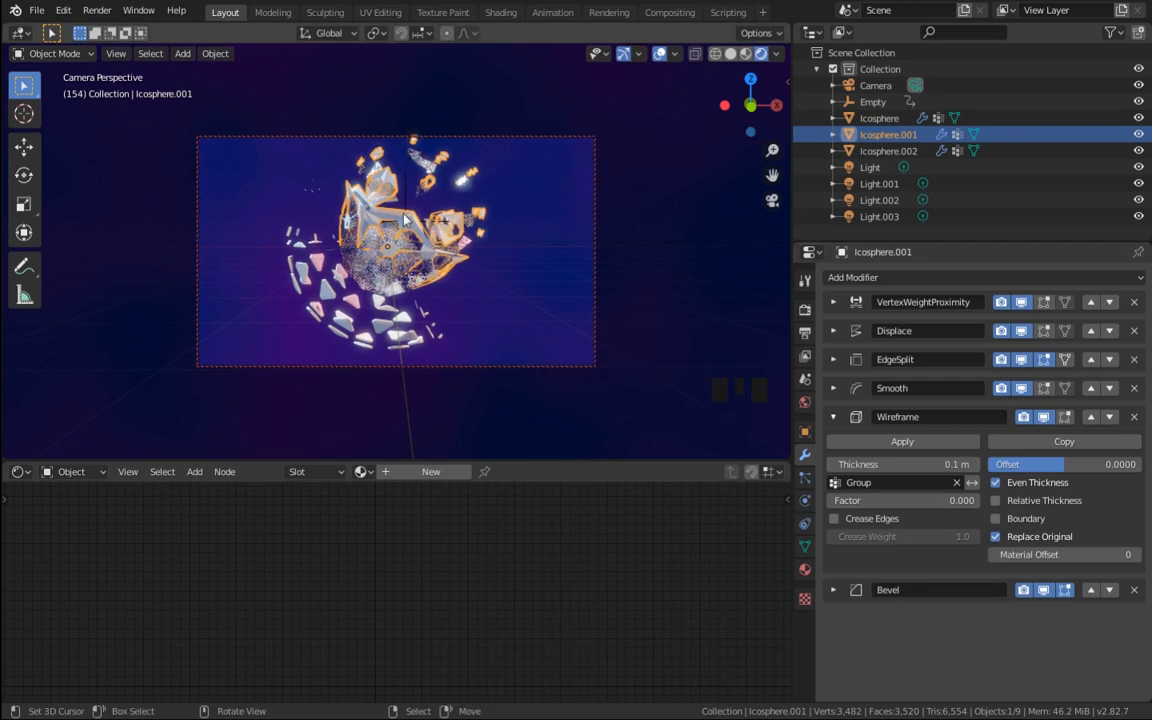
left_click(930, 464)
key("Left")
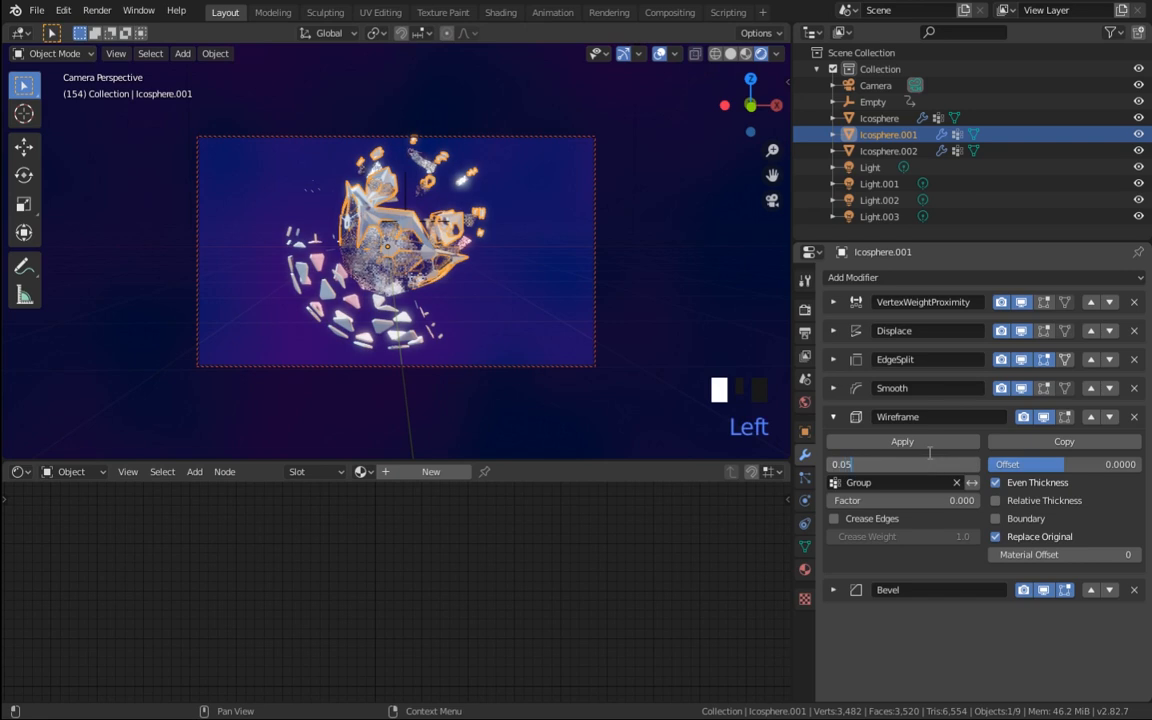
key("Return")
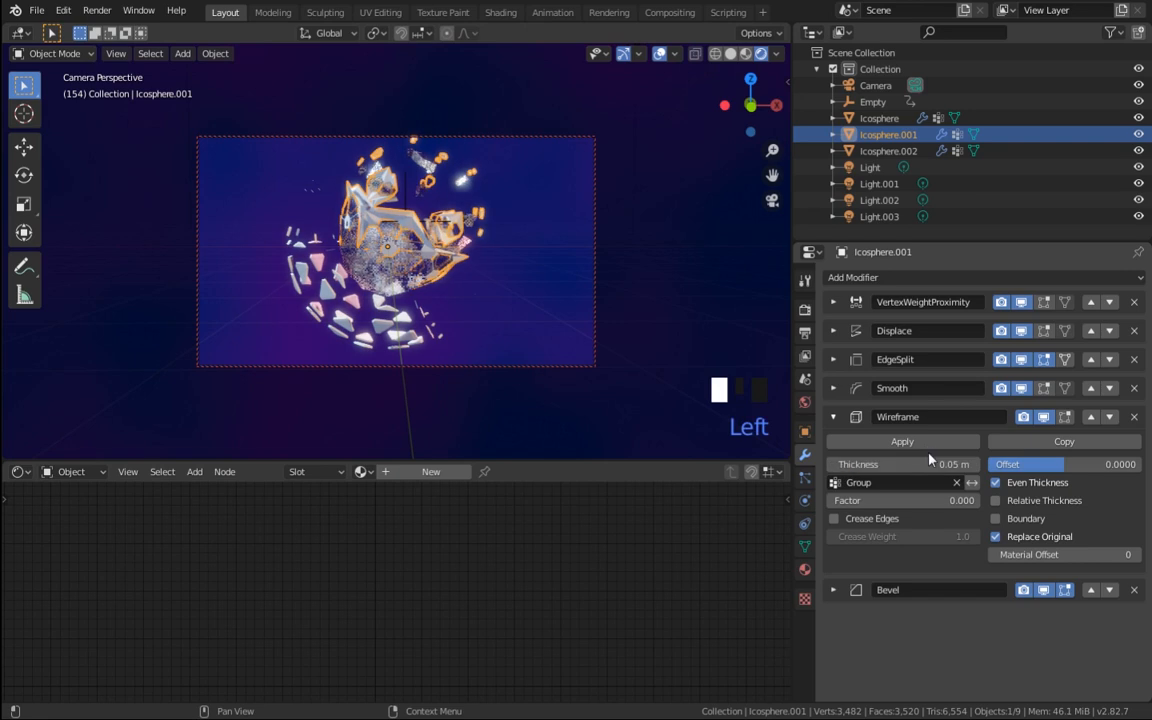
left_click(888, 138)
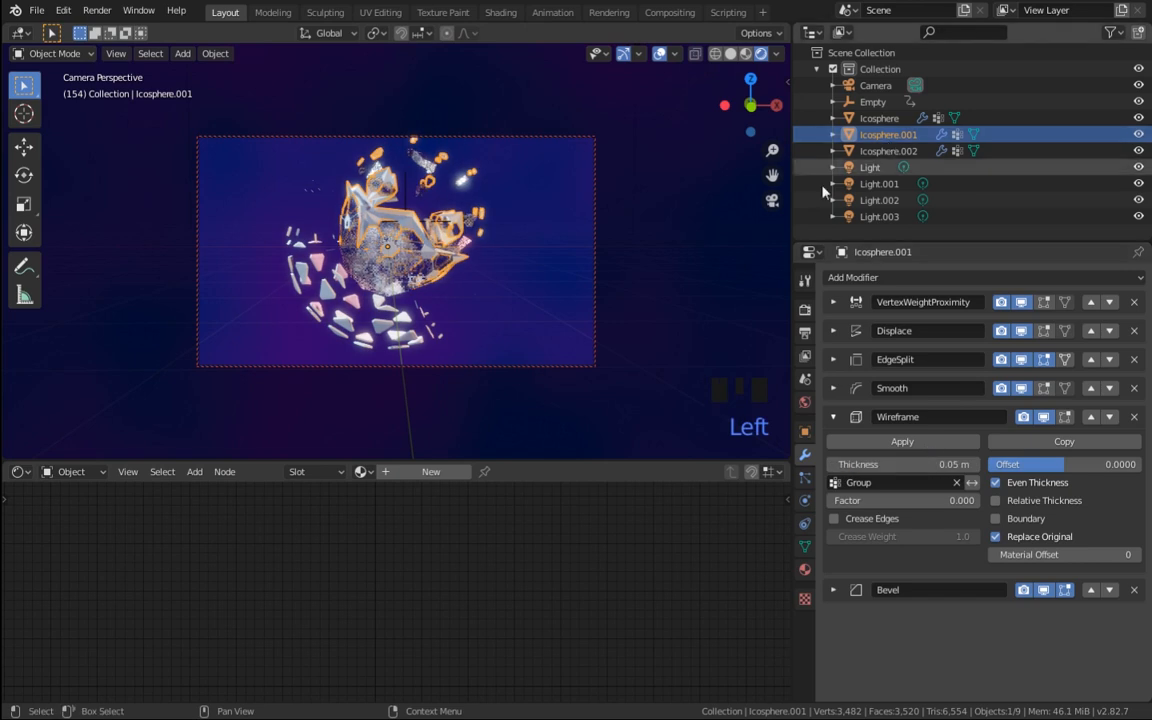
Step: Switch the viewport to solid shading and fine-tune Icosphere.001's Wireframe thickness to 0.044 m
left_click(731, 54)
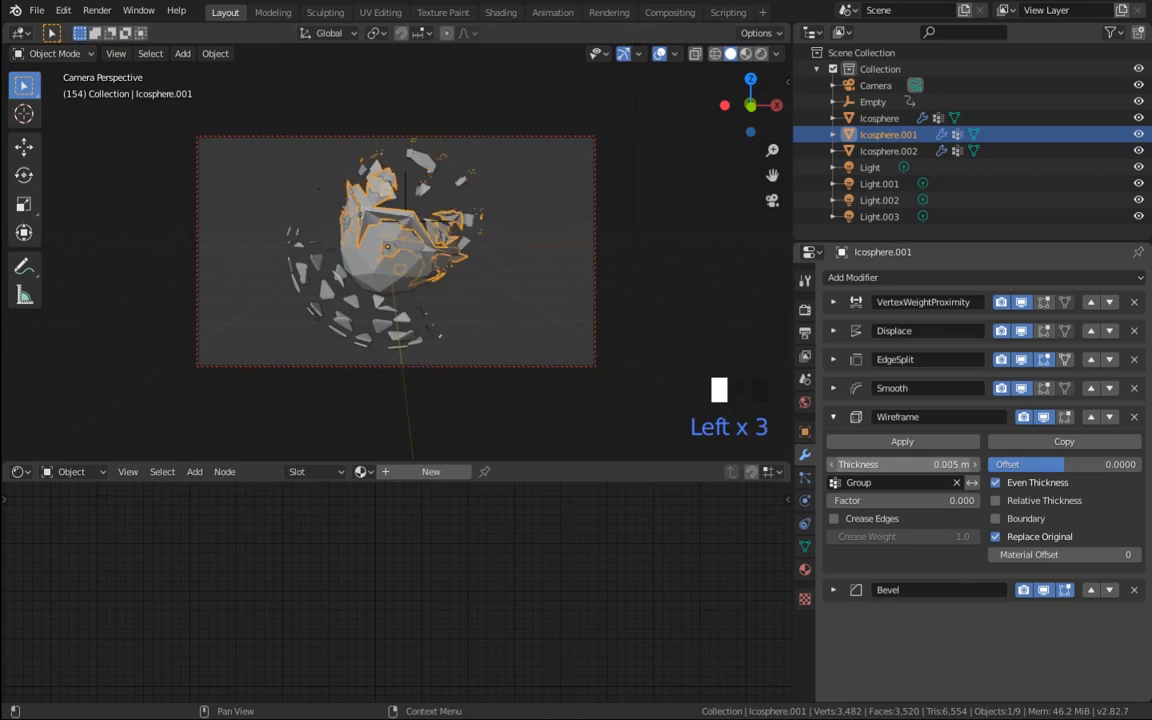
left_click_drag(903, 465, 928, 465)
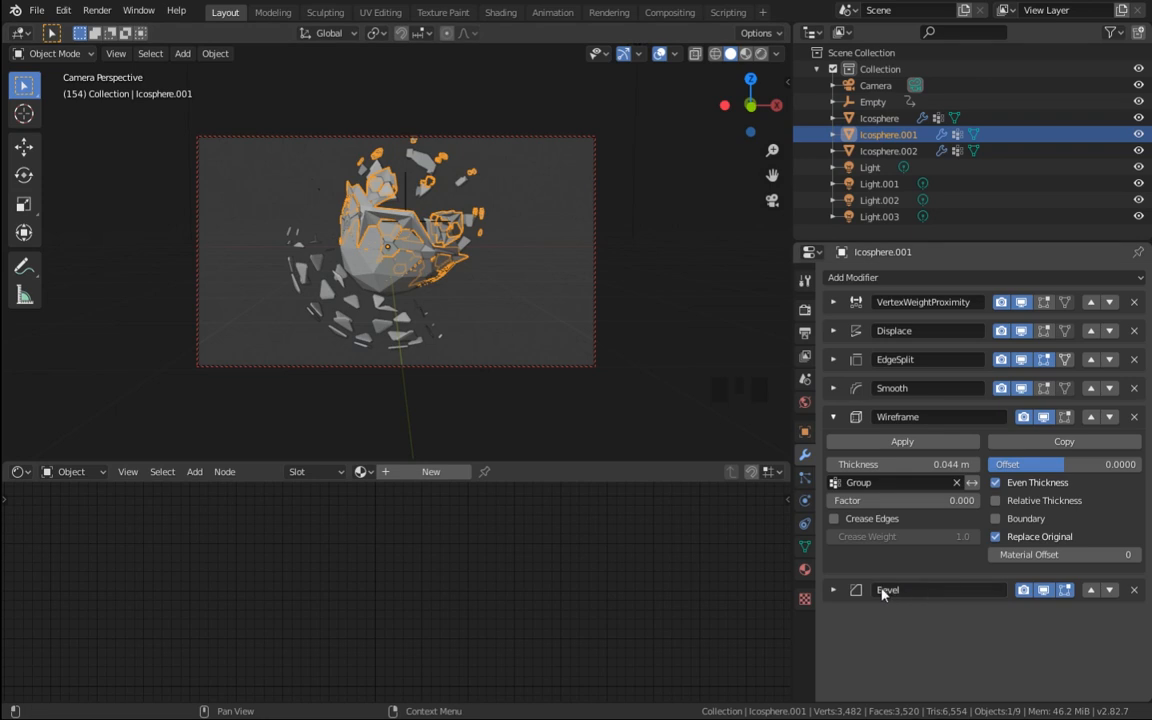
left_click(835, 420)
Step: Add a Smooth modifier with 3 repeats to Icosphere.001, trying it above Bevel before returning it to the end of the stack
left_click(926, 277)
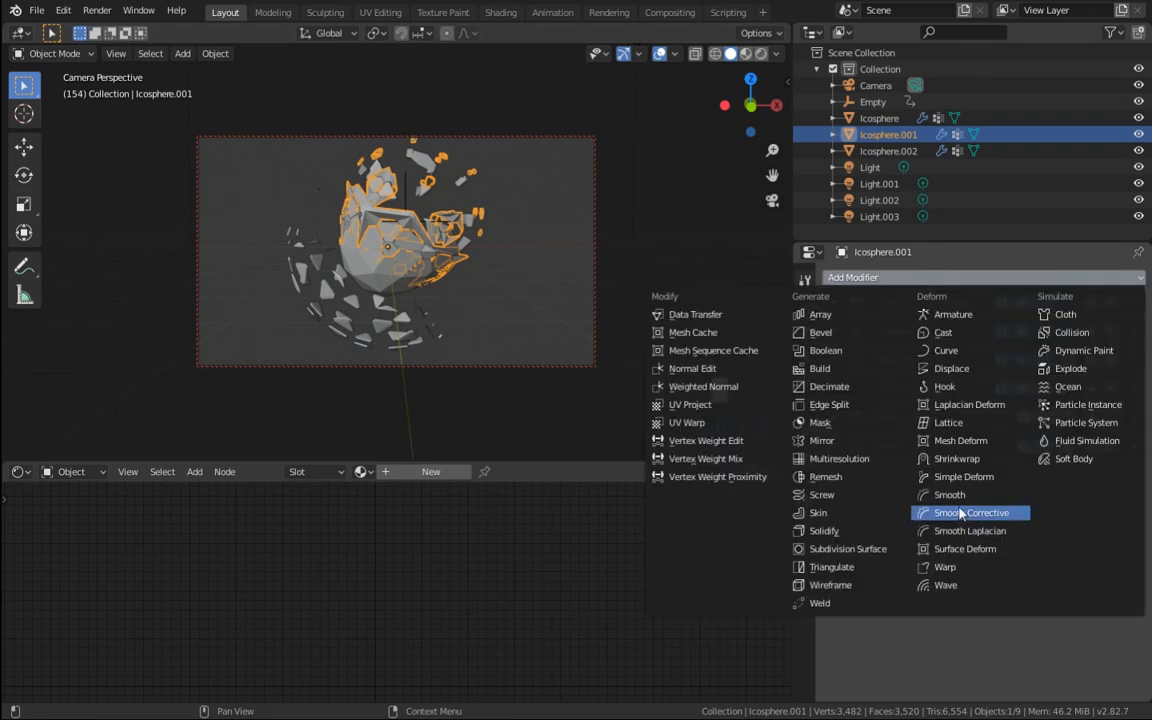
left_click(932, 527)
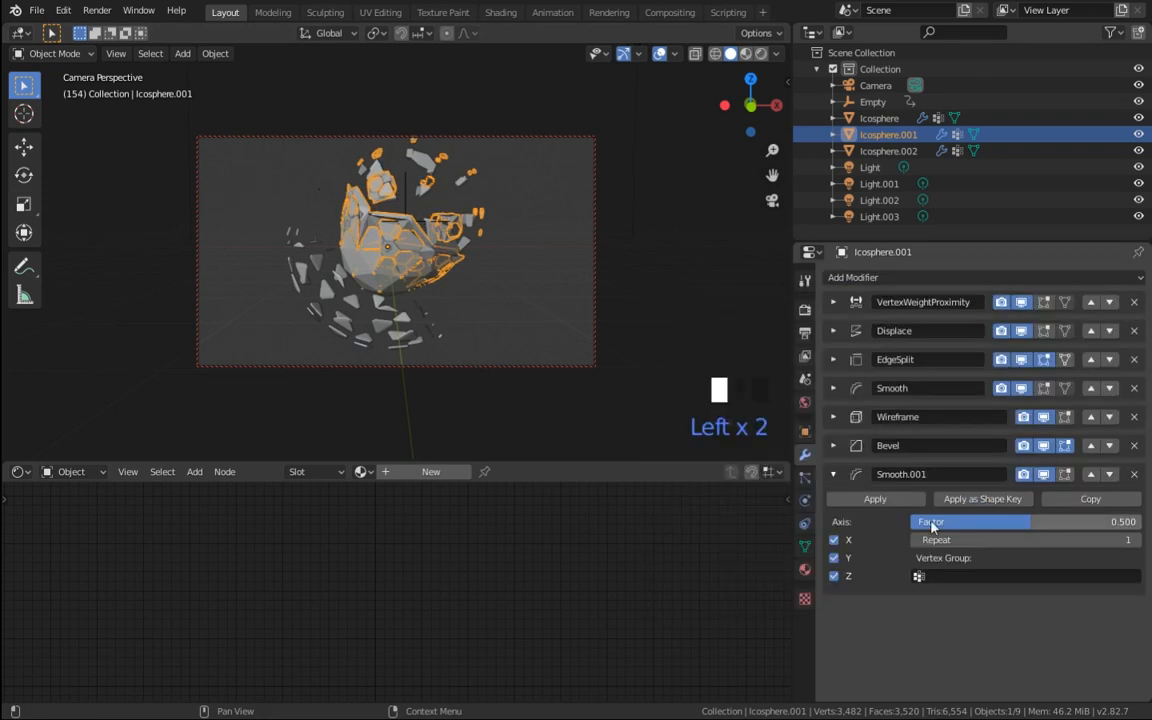
left_click(1091, 474)
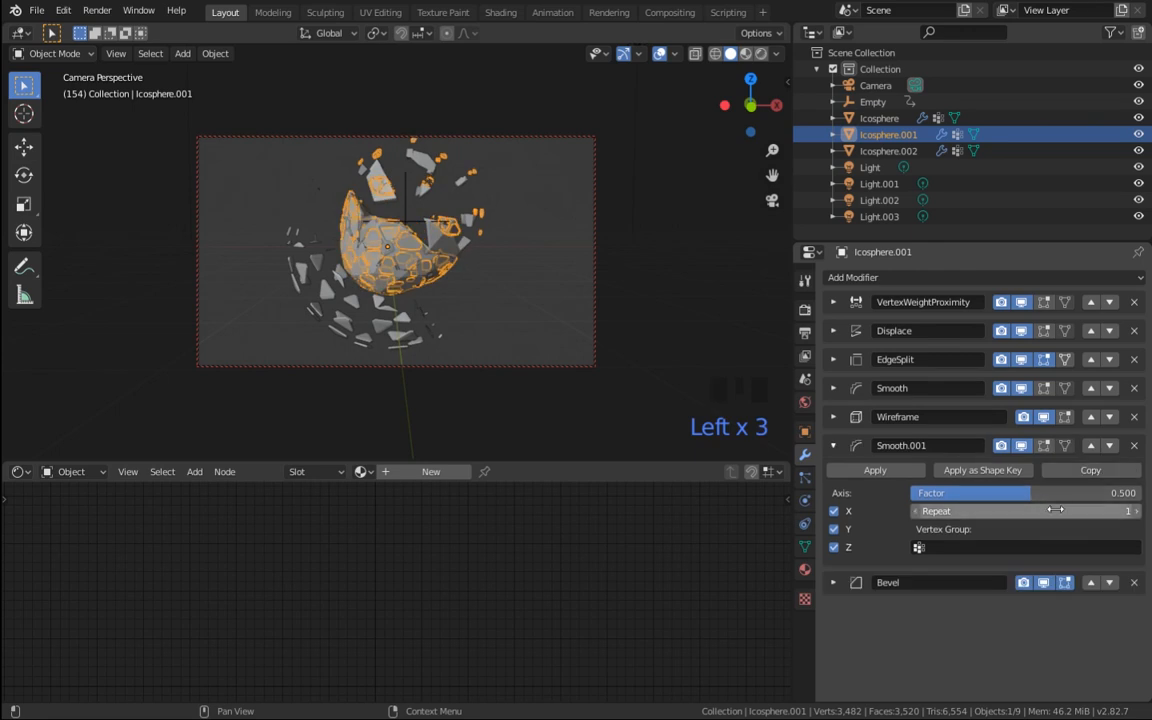
mouse_move(1056, 510)
left_mouse_down()
mouse_move(1040, 510)
mouse_move(1070, 510)
left_mouse_up()
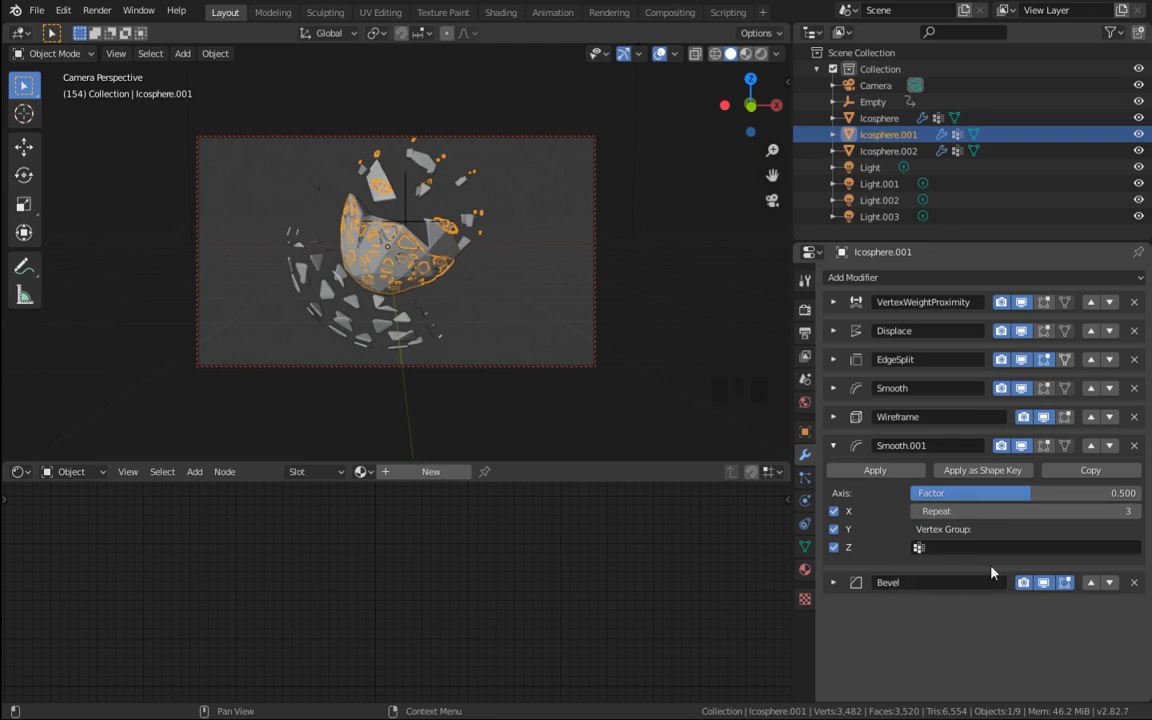
left_click(1110, 447)
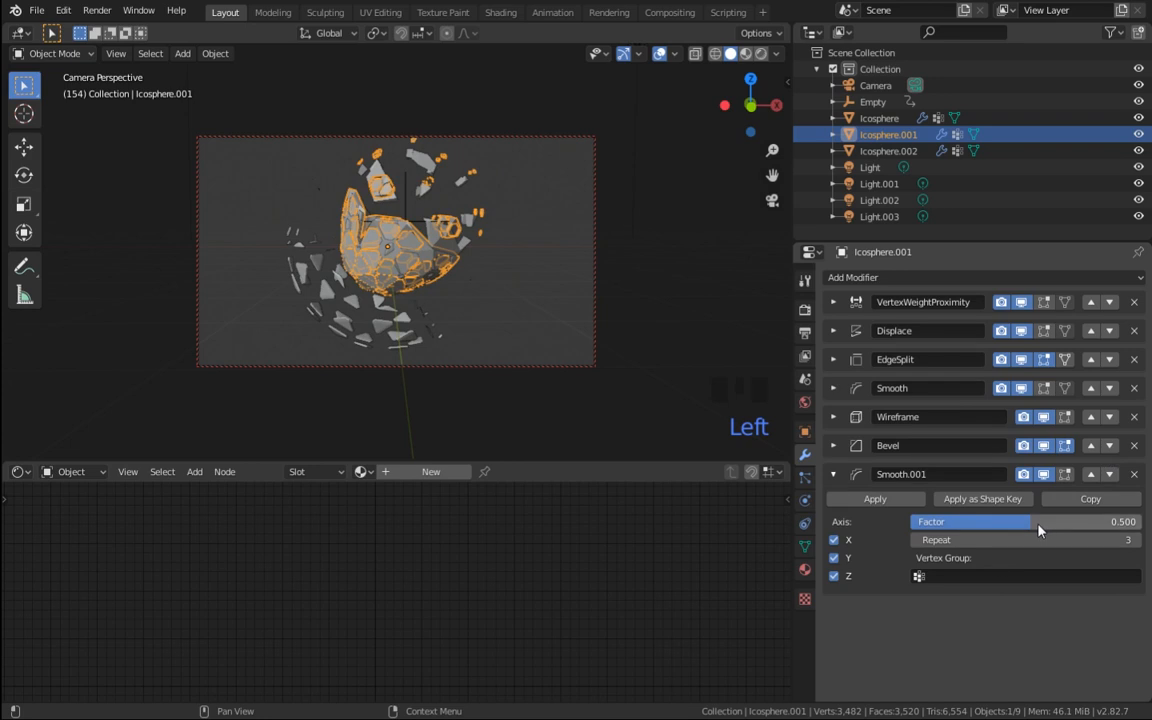
Step: Set the last Smooth modifier on Icosphere.001 to a factor of 0.294 and 5 repeats
mouse_move(1038, 530)
left_mouse_down()
mouse_move(1022, 530)
mouse_move(1048, 530)
mouse_move(1016, 530)
mouse_move(1030, 527)
left_mouse_up()
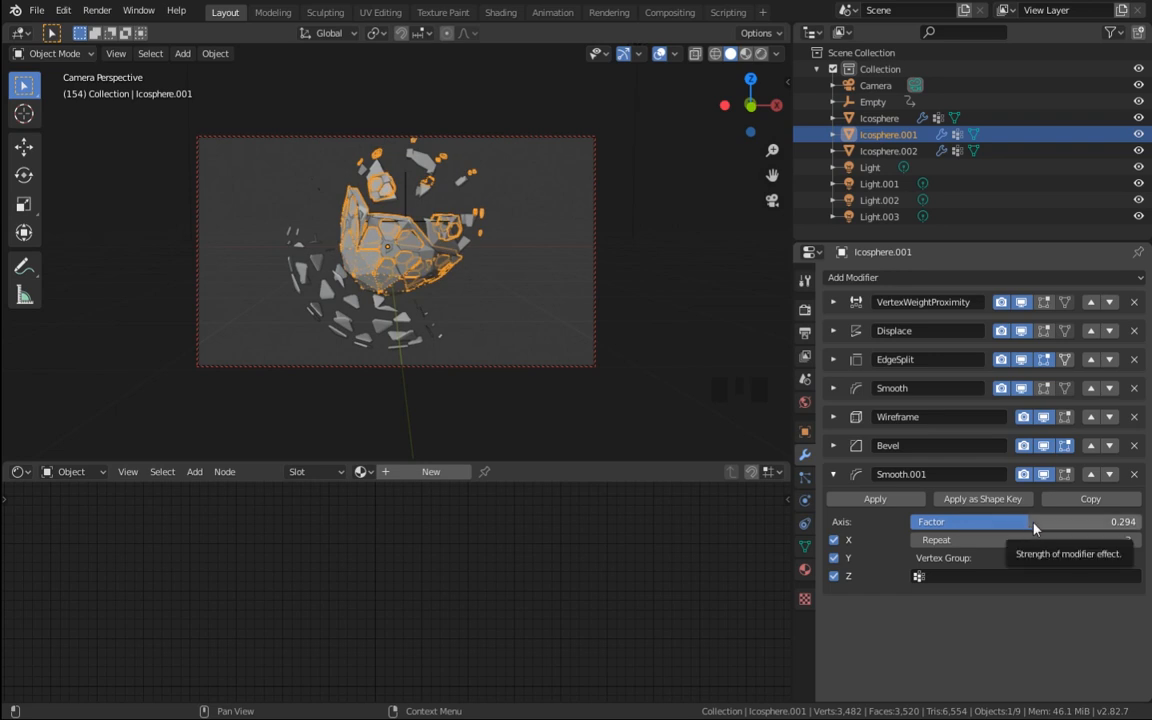
left_click(1134, 540)
left_click(1134, 540)
left_click(1134, 540)
left_click(1134, 540)
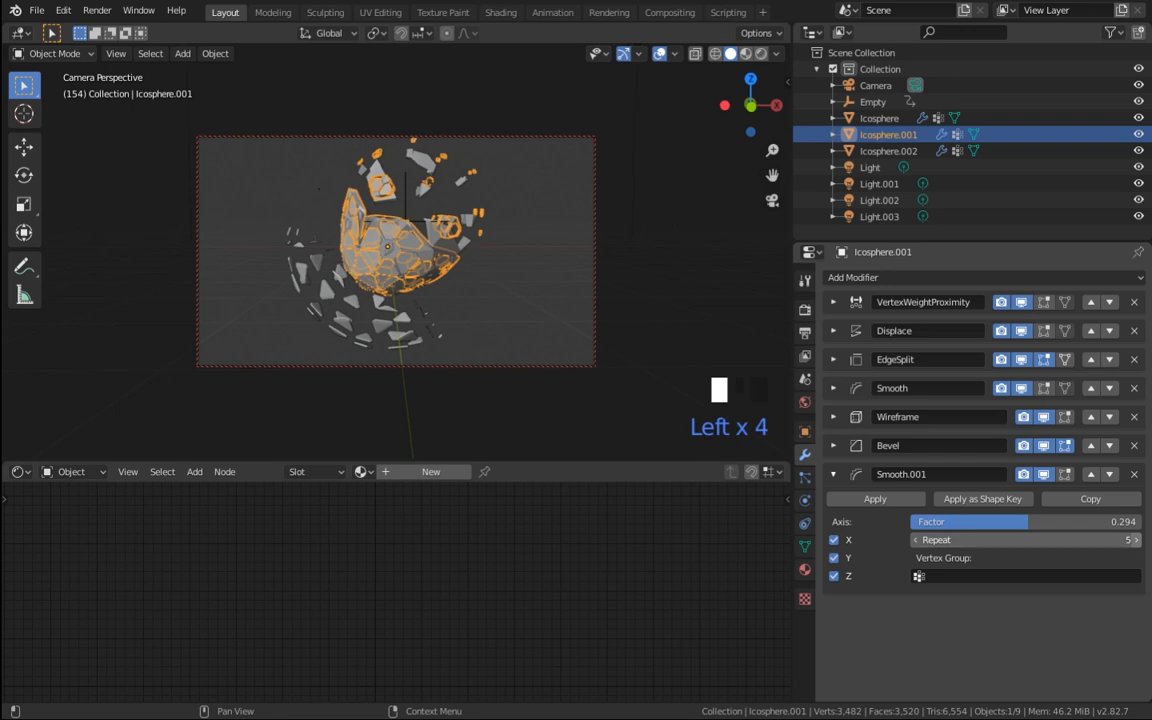
left_click(1134, 540)
left_click(916, 546)
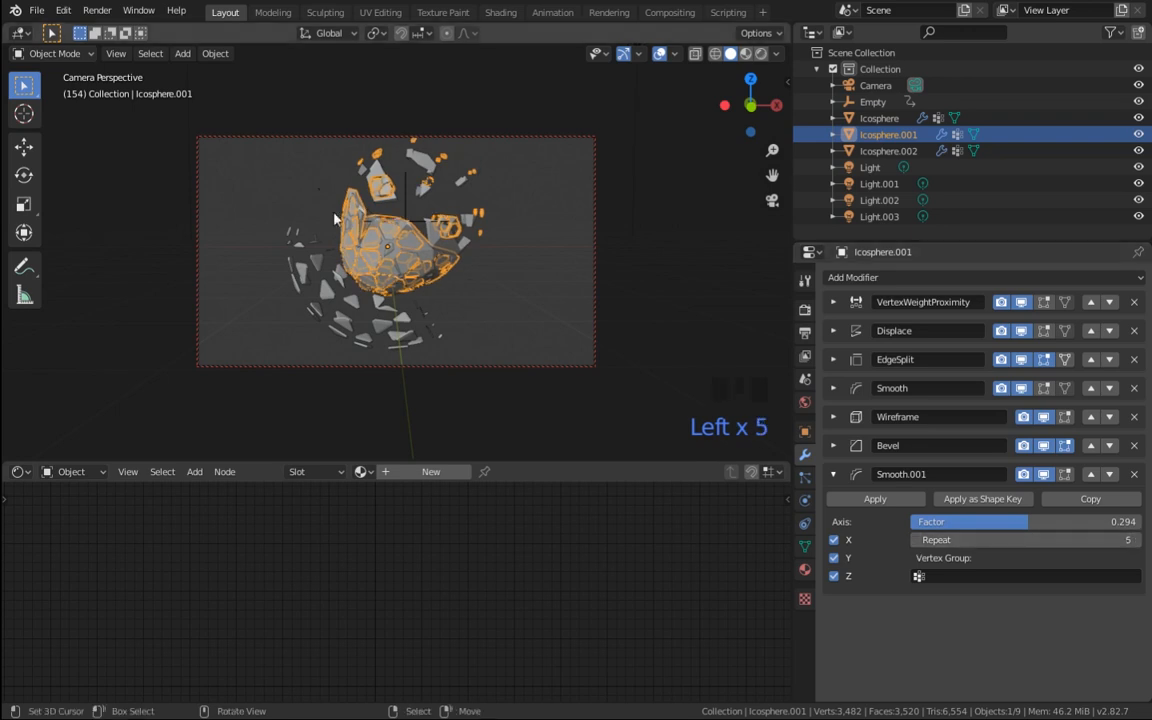
left_click(836, 476)
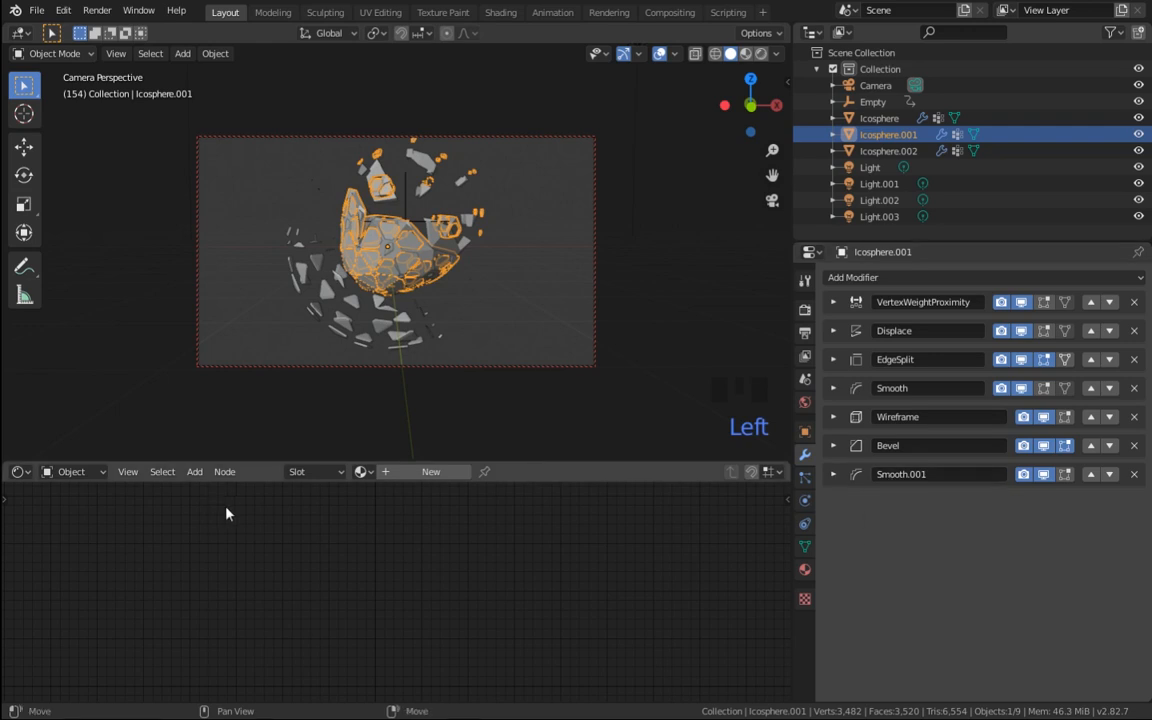
Step: Create a new material for Icosphere.001 and give it an orange base color with hue 0.075 and saturation 0.684
left_click(404, 477)
left_click(461, 600)
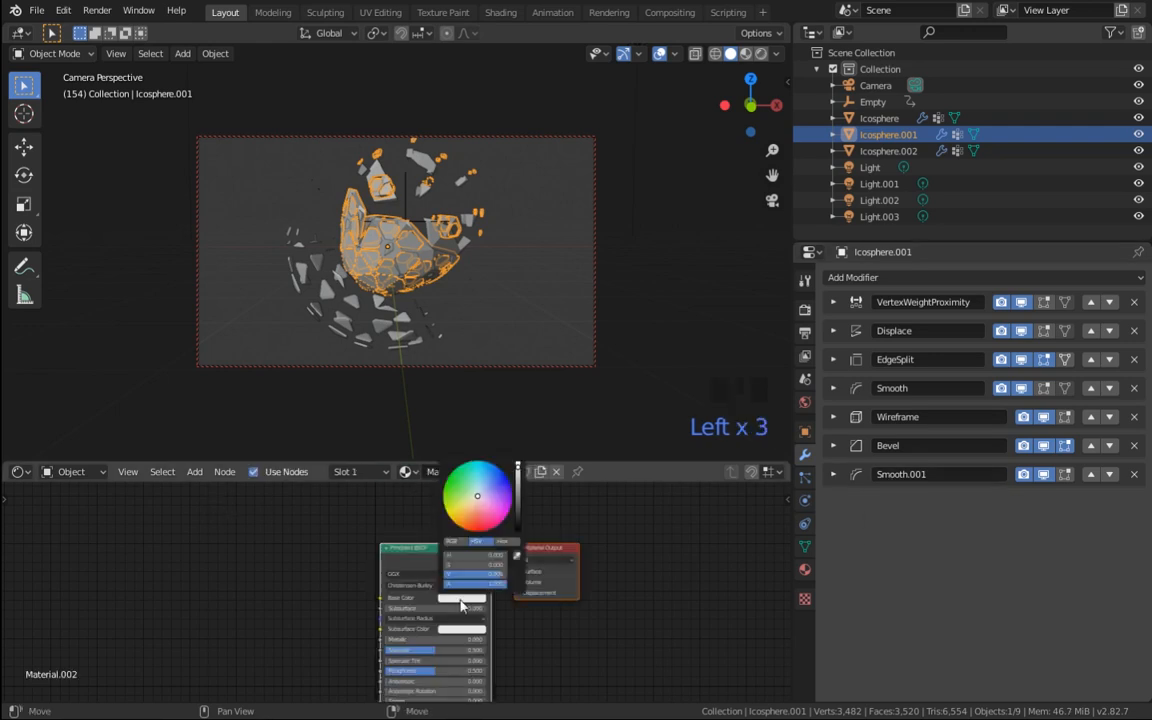
left_click_drag(478, 500, 466, 517)
left_click_drag(518, 474, 518, 482)
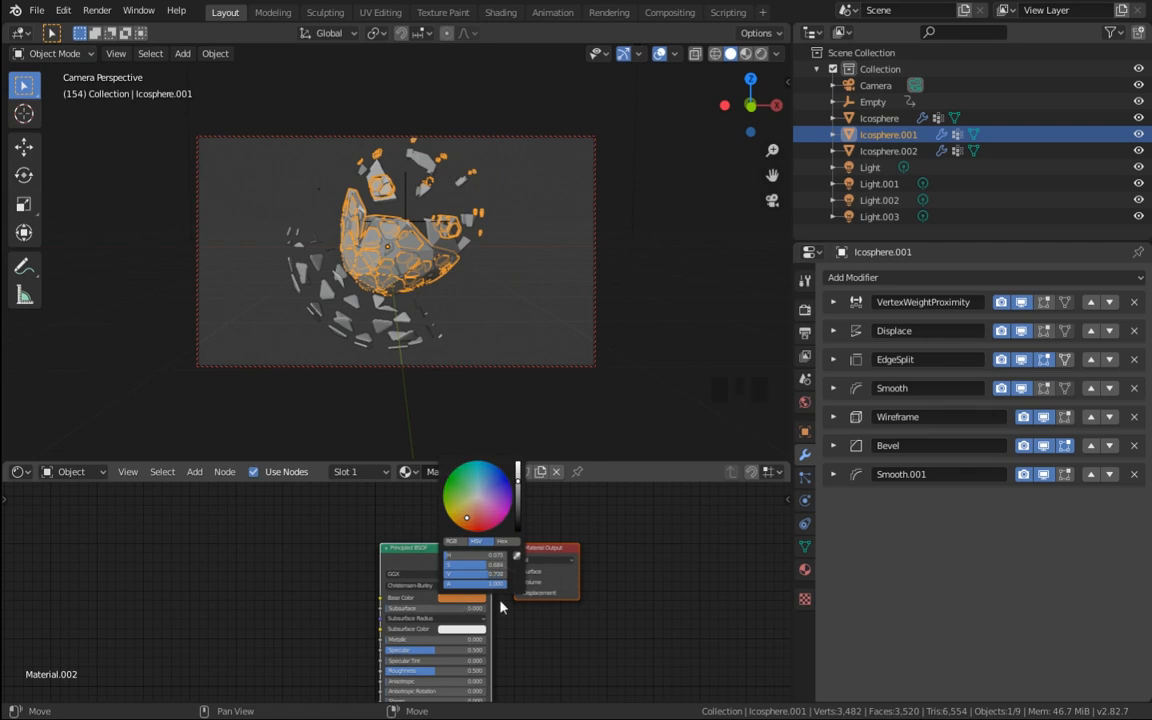
left_click(708, 379)
Step: Switch to rendered shading and enlarge the camera frame in the viewport, disabling Lock Camera to View only while zooming
left_click(761, 53)
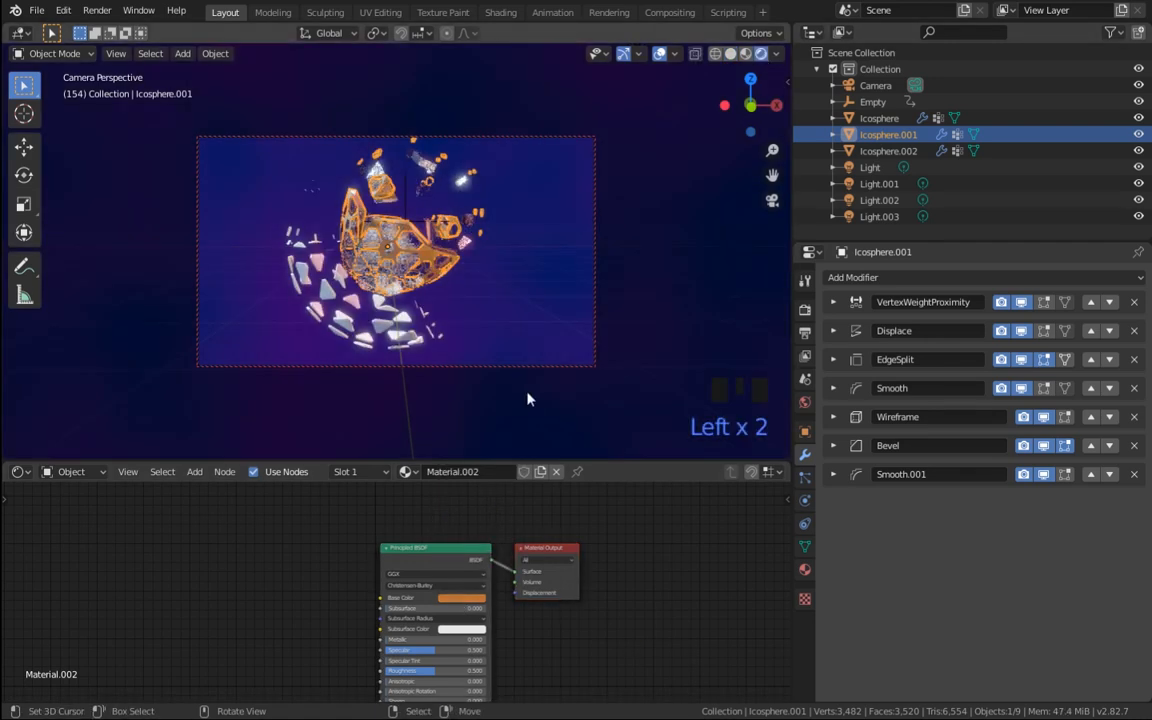
left_click(779, 113)
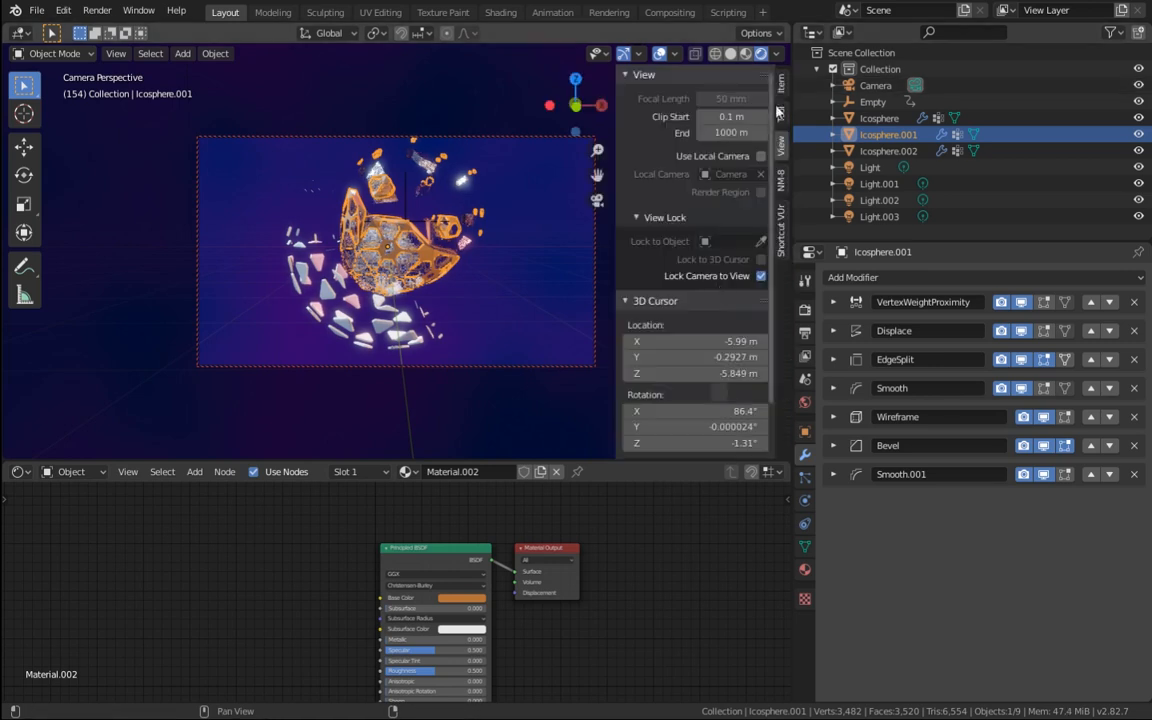
left_click(761, 277)
scroll(447, 307, "up", 1)
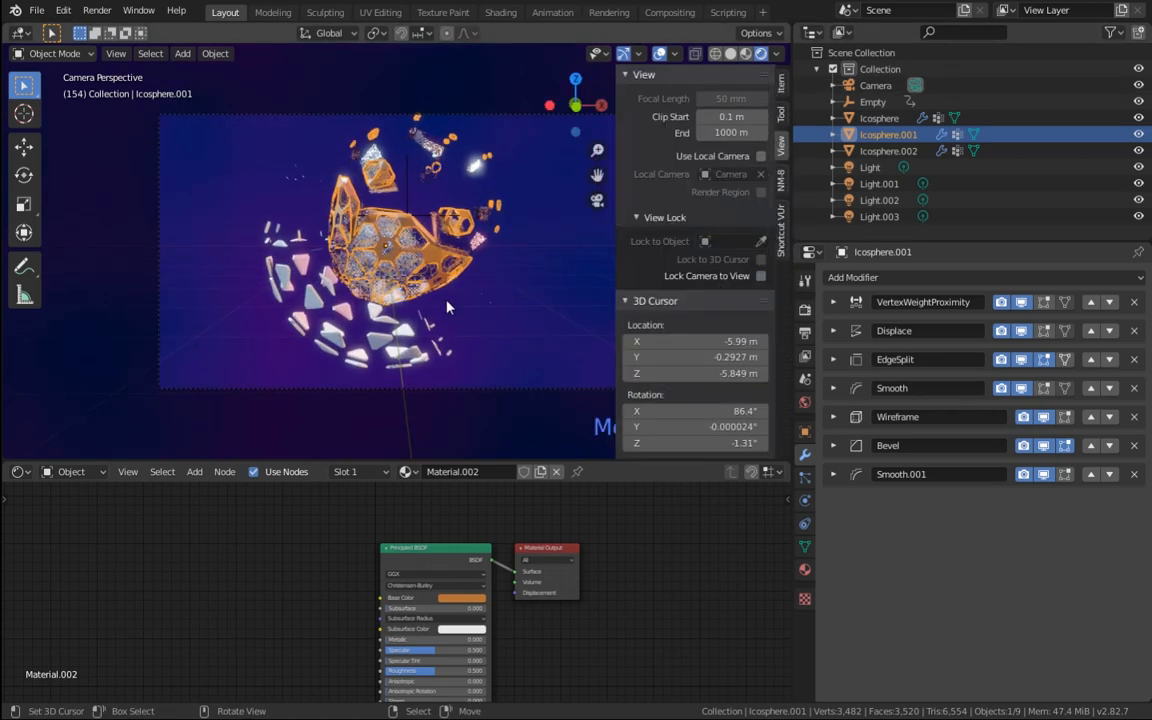
scroll(447, 307, "up", 2)
left_click(761, 276)
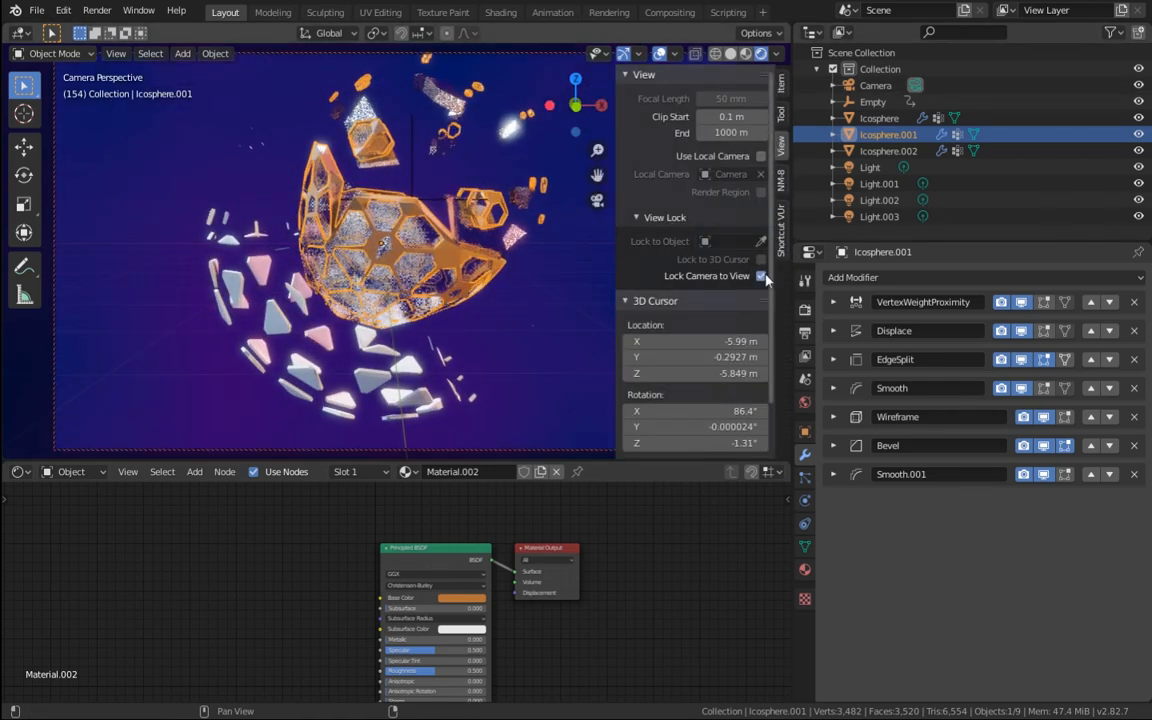
left_click_drag(616, 274, 811, 268)
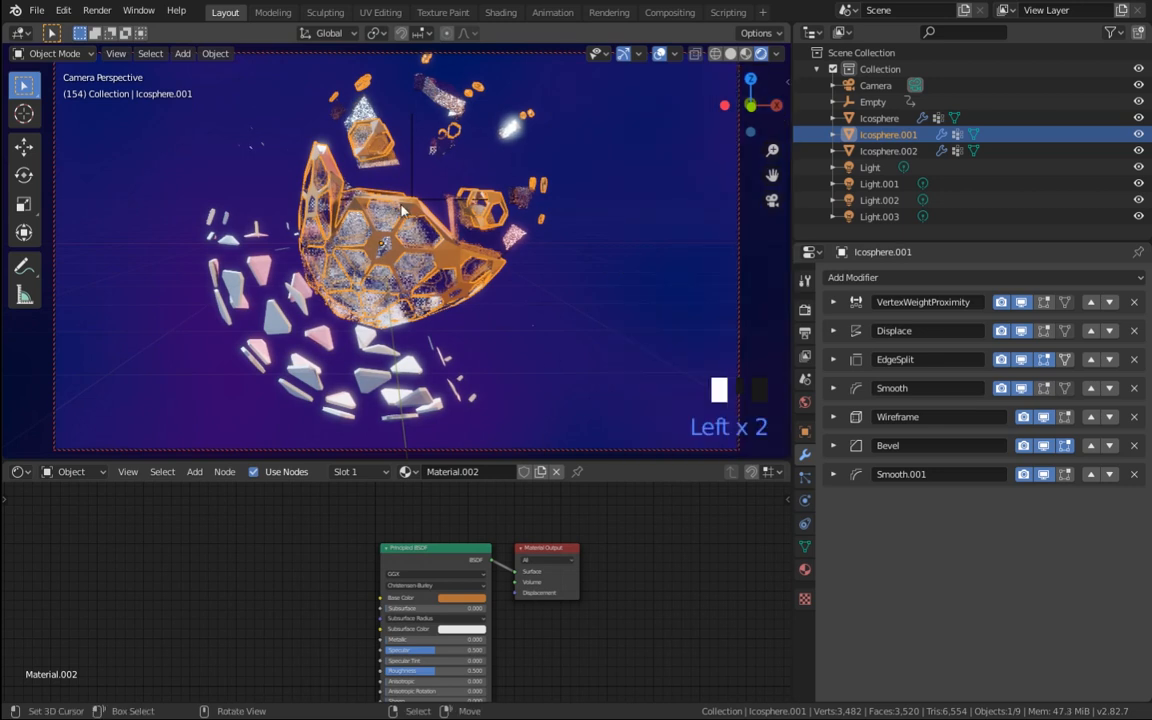
Step: Shade Icosphere.001 smooth and make its orange material metallic, with metallic and specular near full and roughness at 0.114
left_click(215, 53)
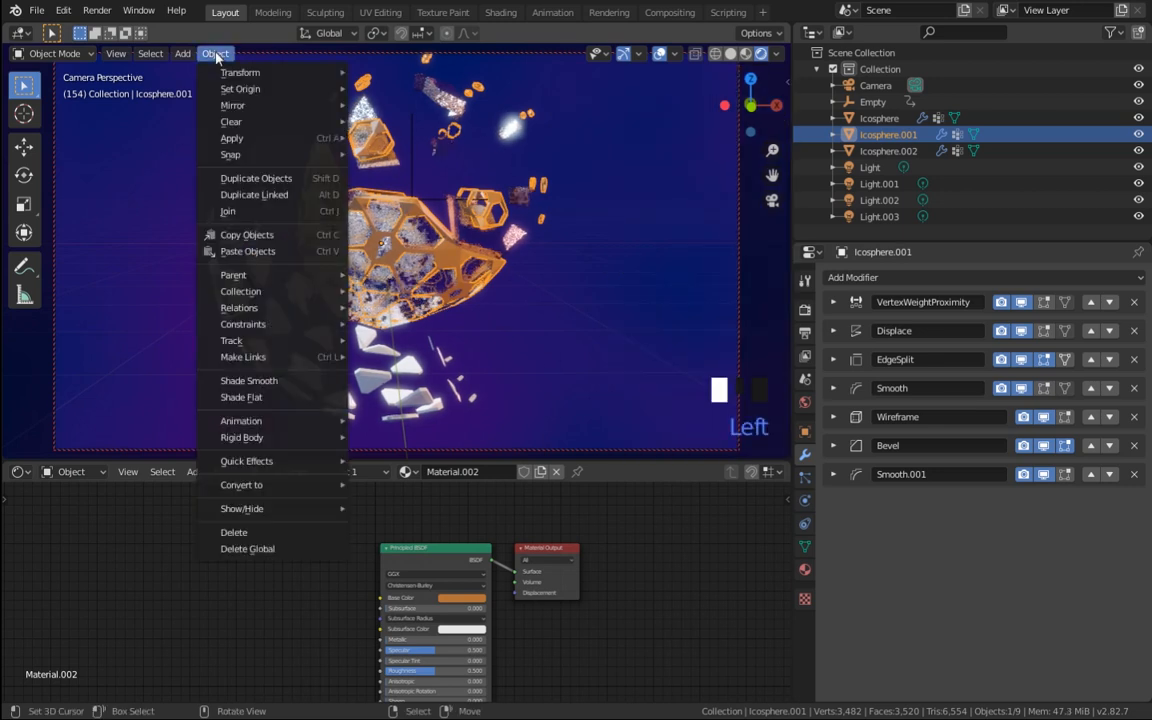
left_click(285, 382)
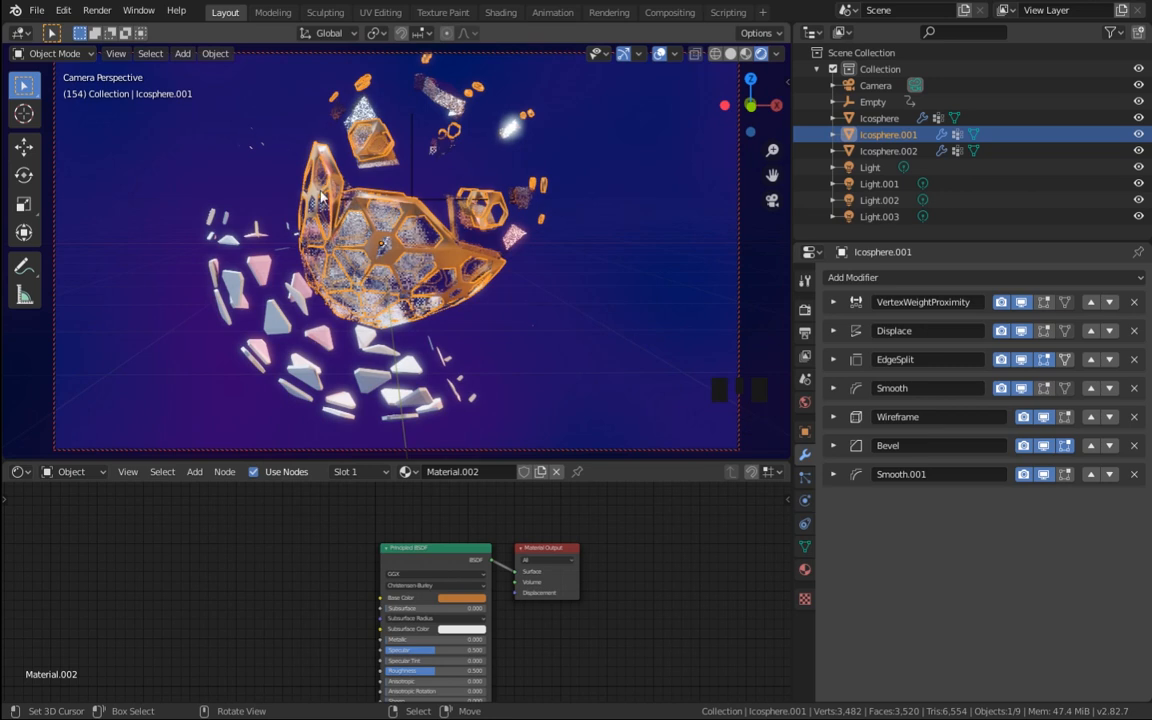
middle_click_drag(640, 646, 664, 530, "shift")
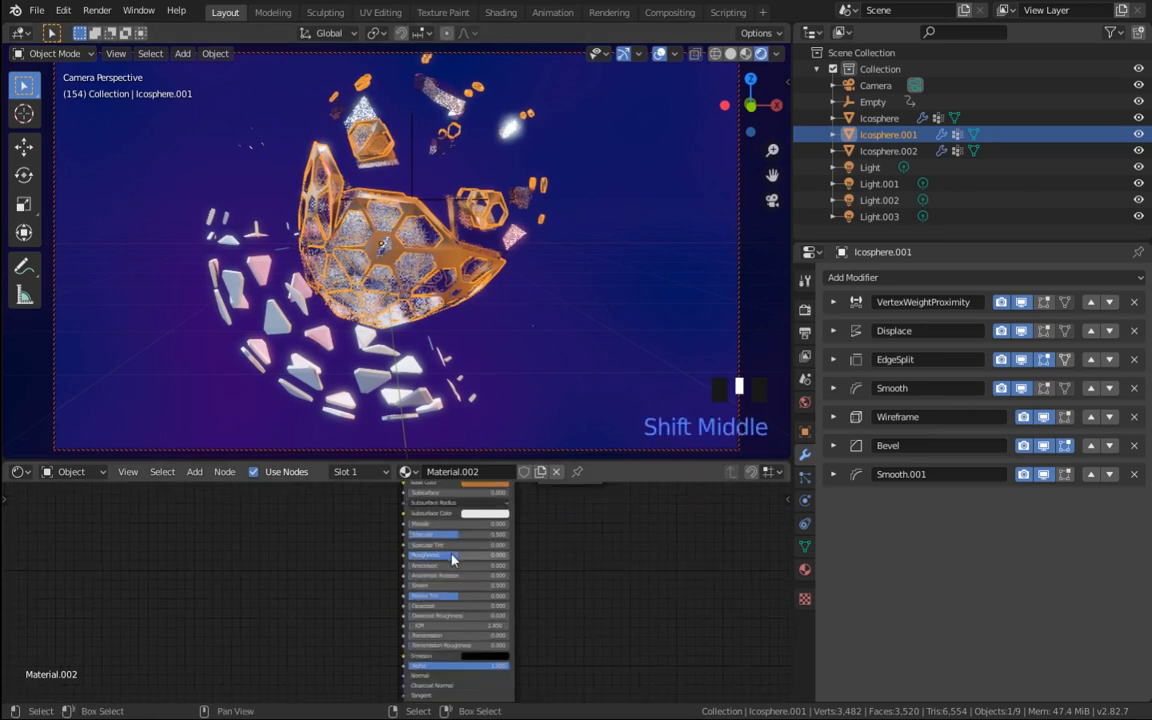
mouse_move(455, 557)
left_mouse_down()
mouse_move(417, 556)
mouse_move(445, 535)
mouse_move(480, 534)
mouse_move(426, 524)
mouse_move(497, 536)
mouse_move(505, 526)
mouse_move(498, 535)
left_mouse_up()
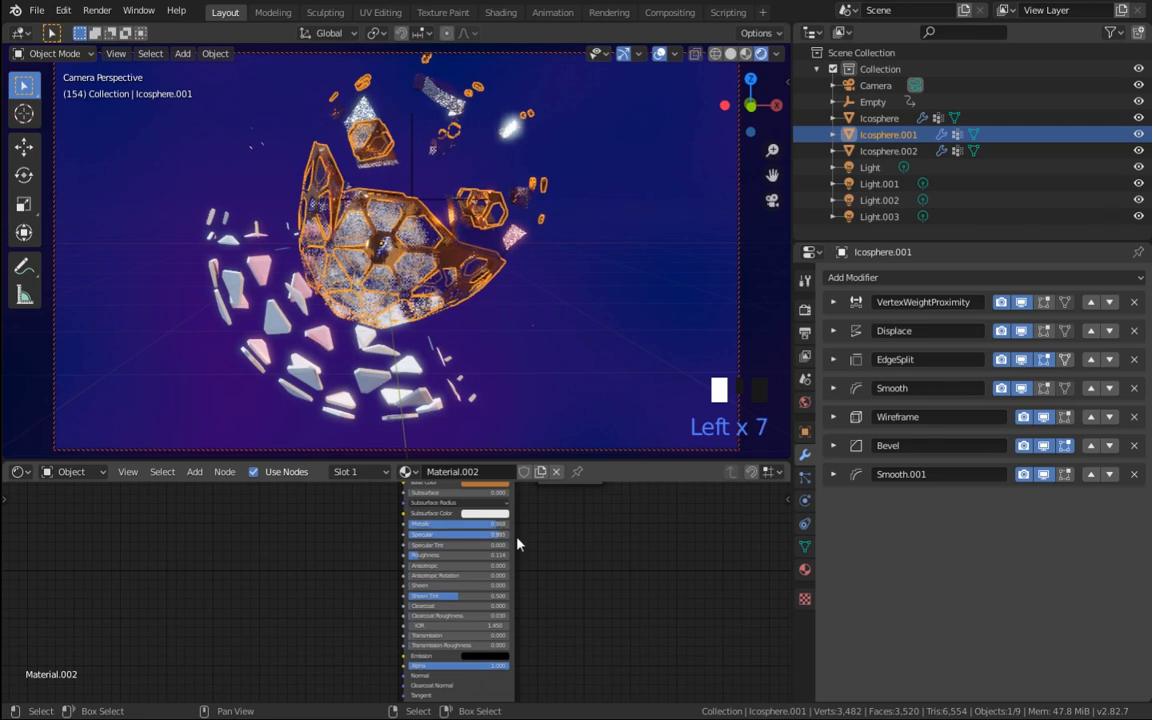
middle_click_drag(607, 615, 630, 718, "shift")
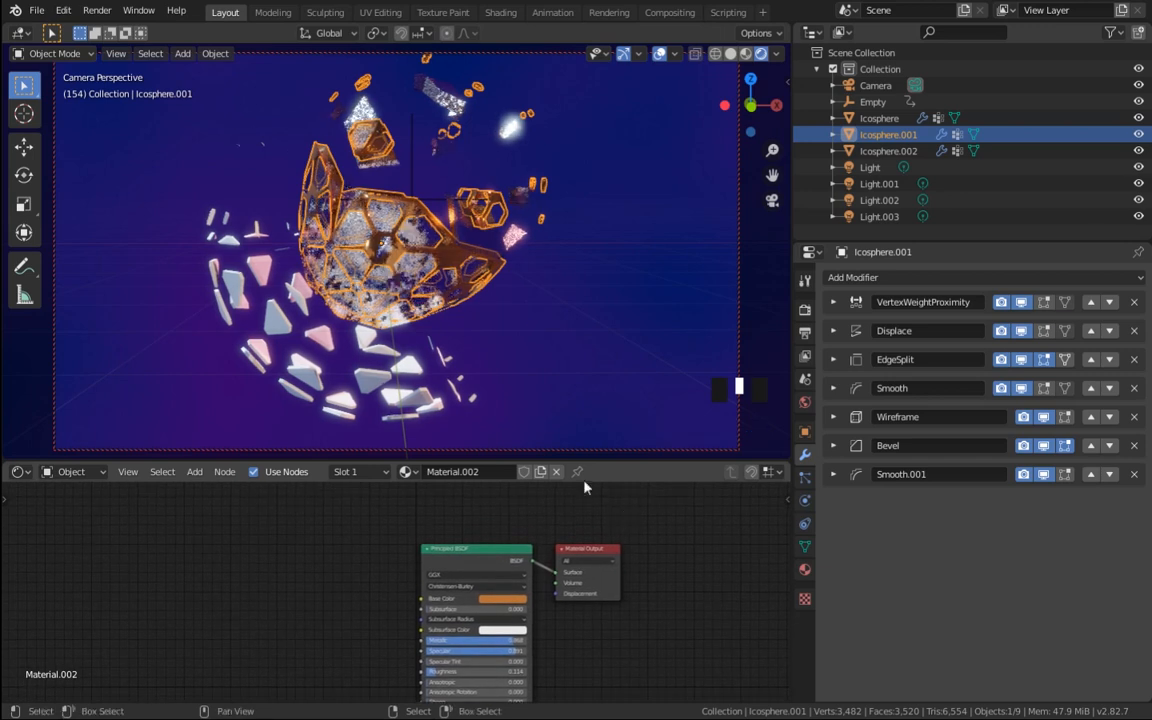
Step: Create a new material for Icosphere.002, add a Glass BSDF and connect it to the Material Output's Surface
right_click(405, 371)
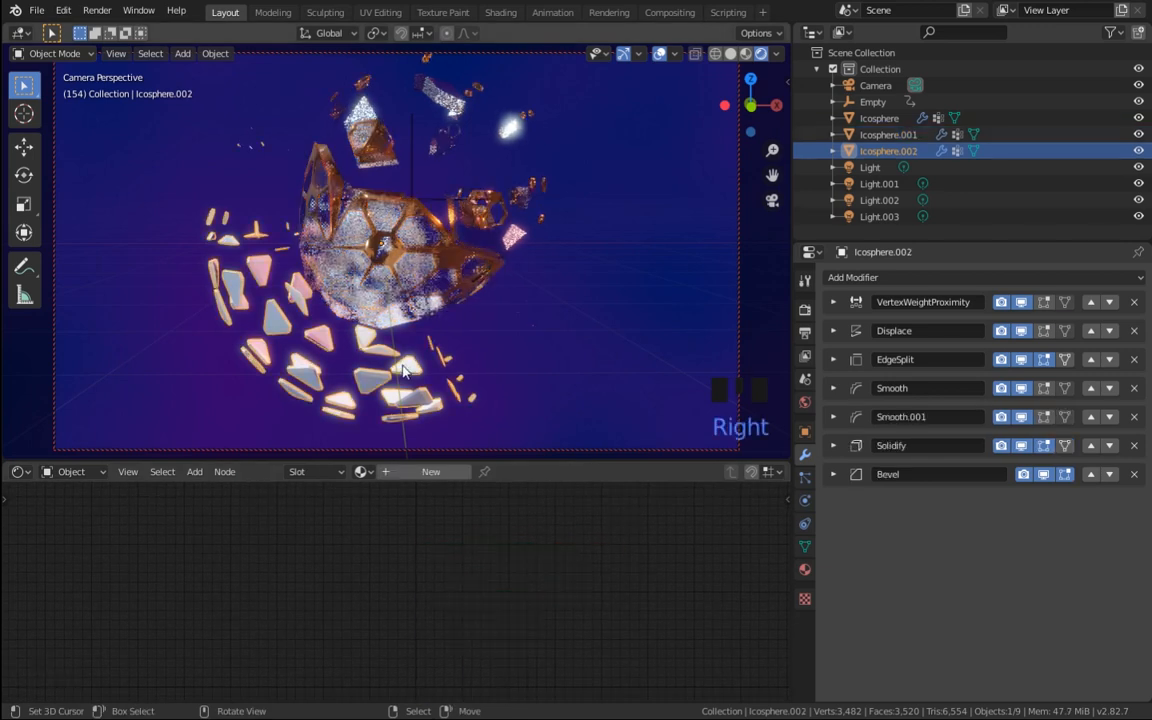
left_click(405, 480)
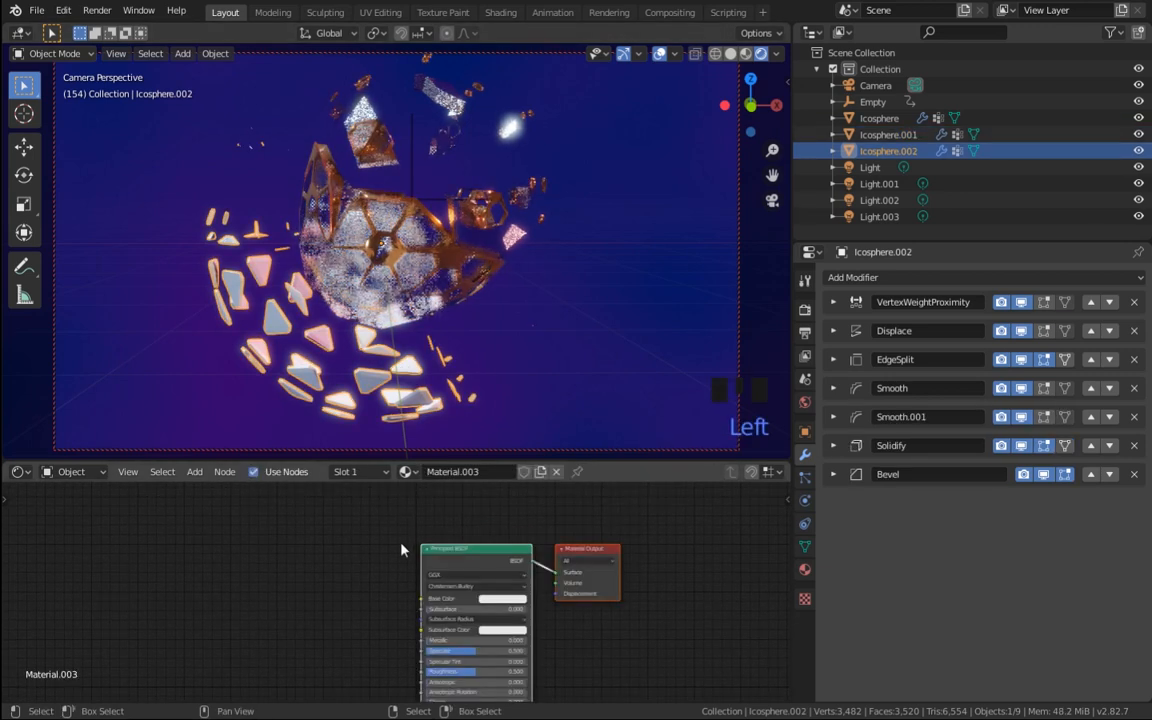
key("shift+a")
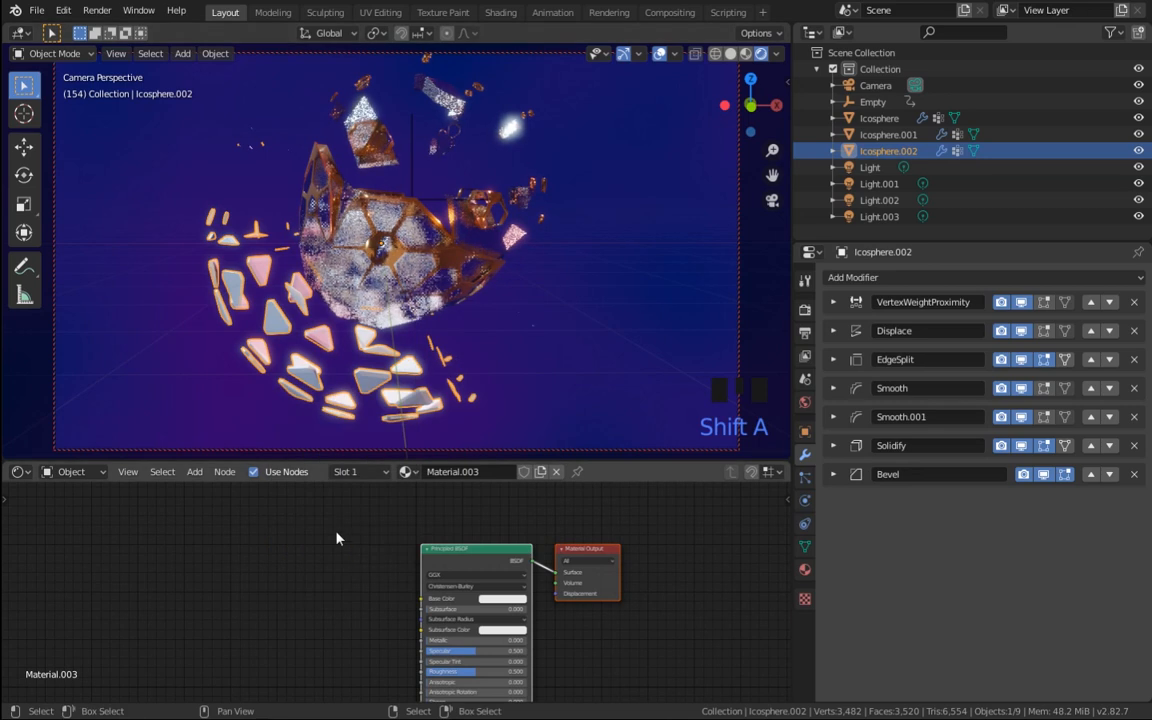
key("shift+a")
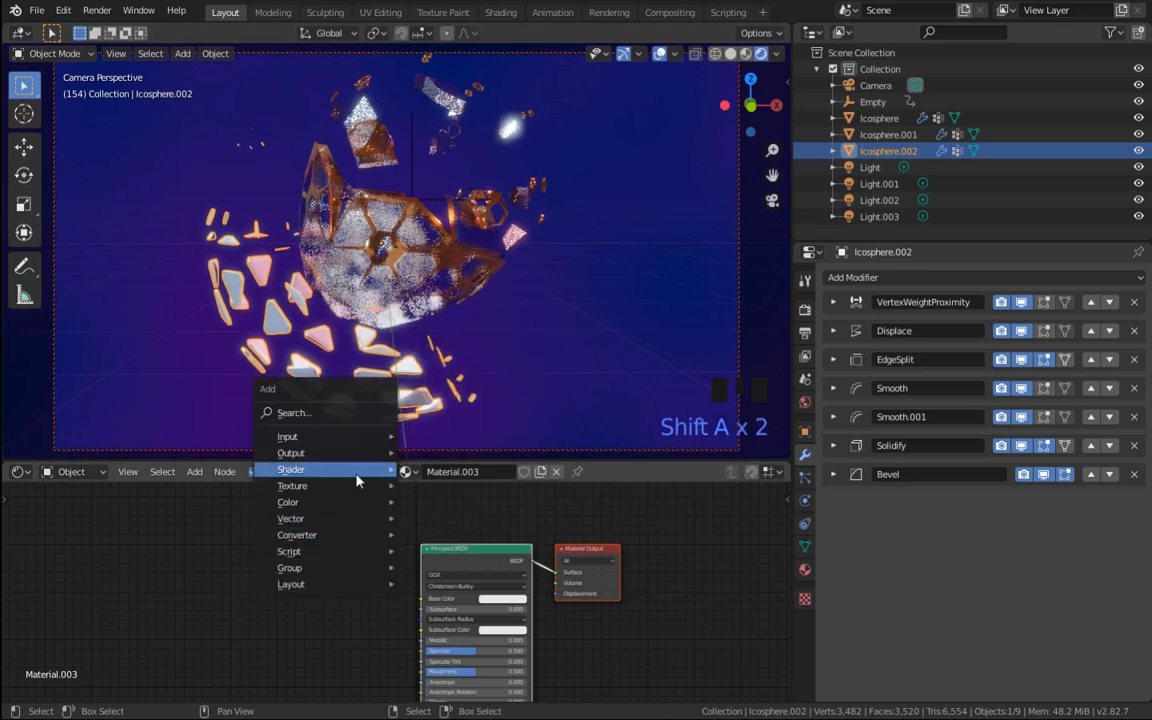
mouse_move(351, 478)
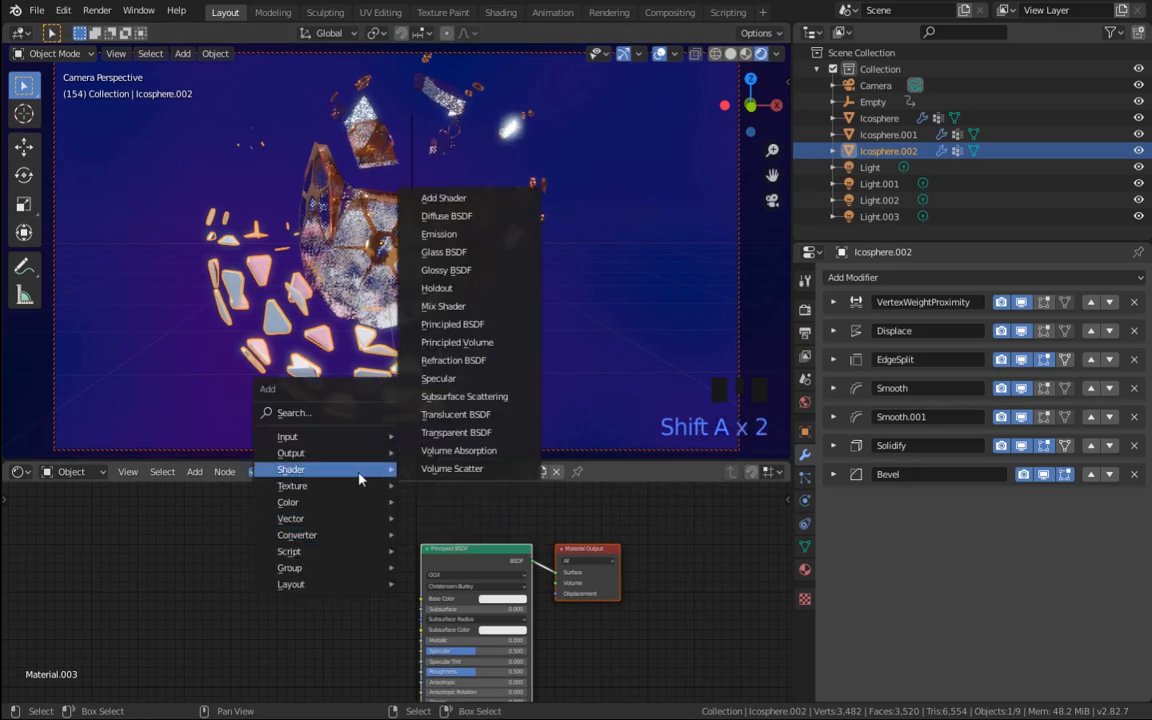
left_click(443, 252)
left_click(318, 500)
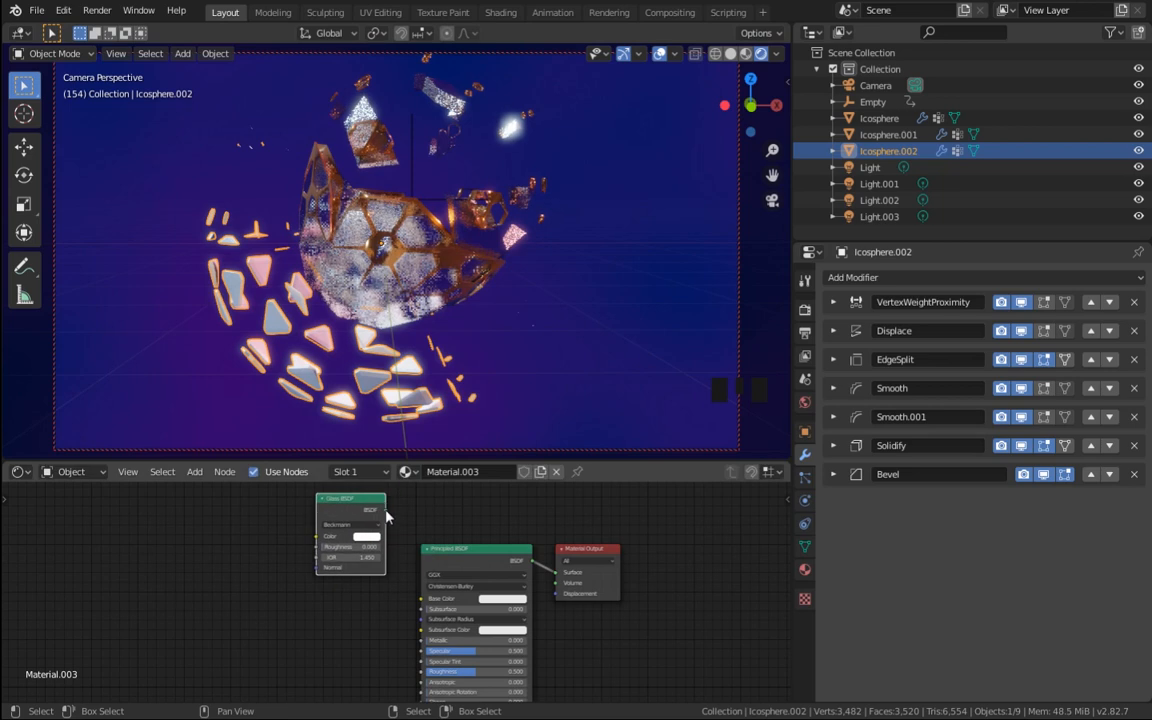
mouse_move(384, 510)
left_mouse_down()
mouse_move(566, 560)
mouse_move(558, 571)
left_mouse_up()
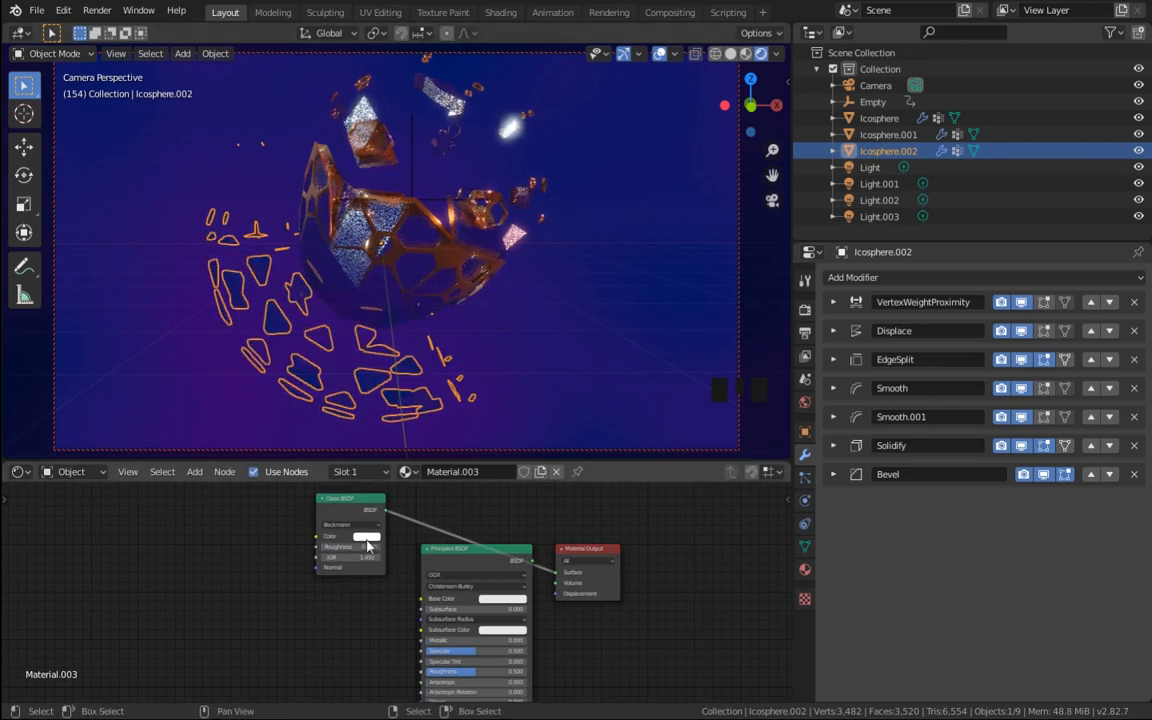
key("shift+a")
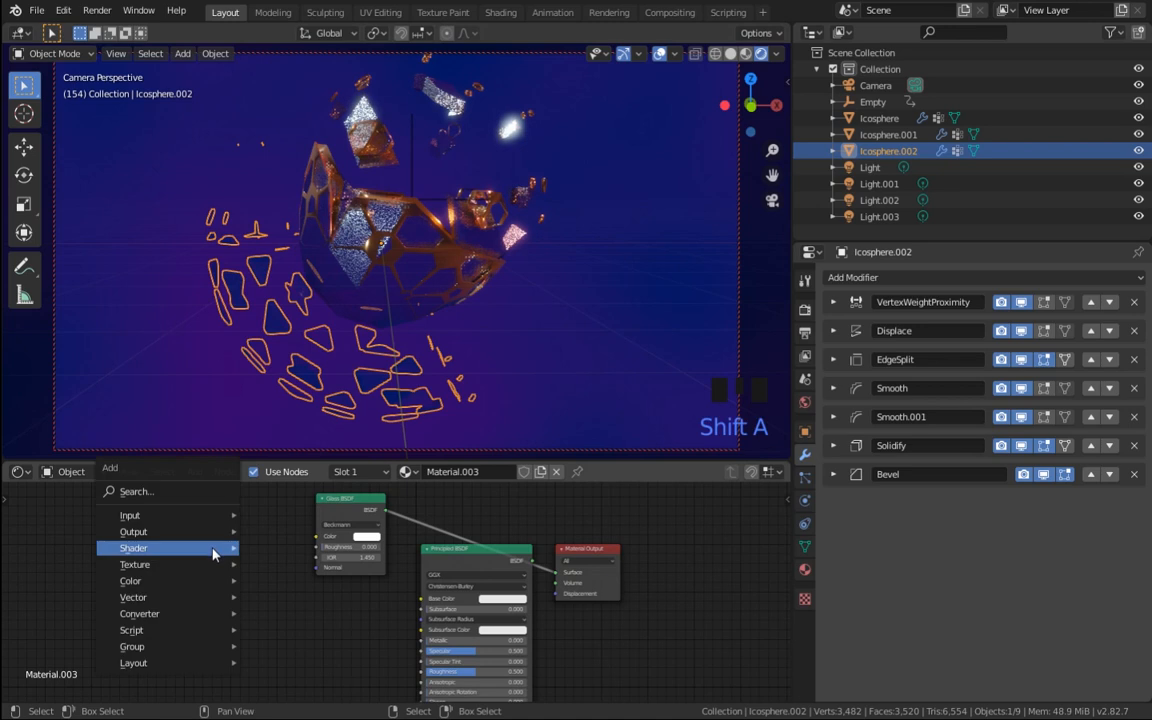
mouse_move(215, 550)
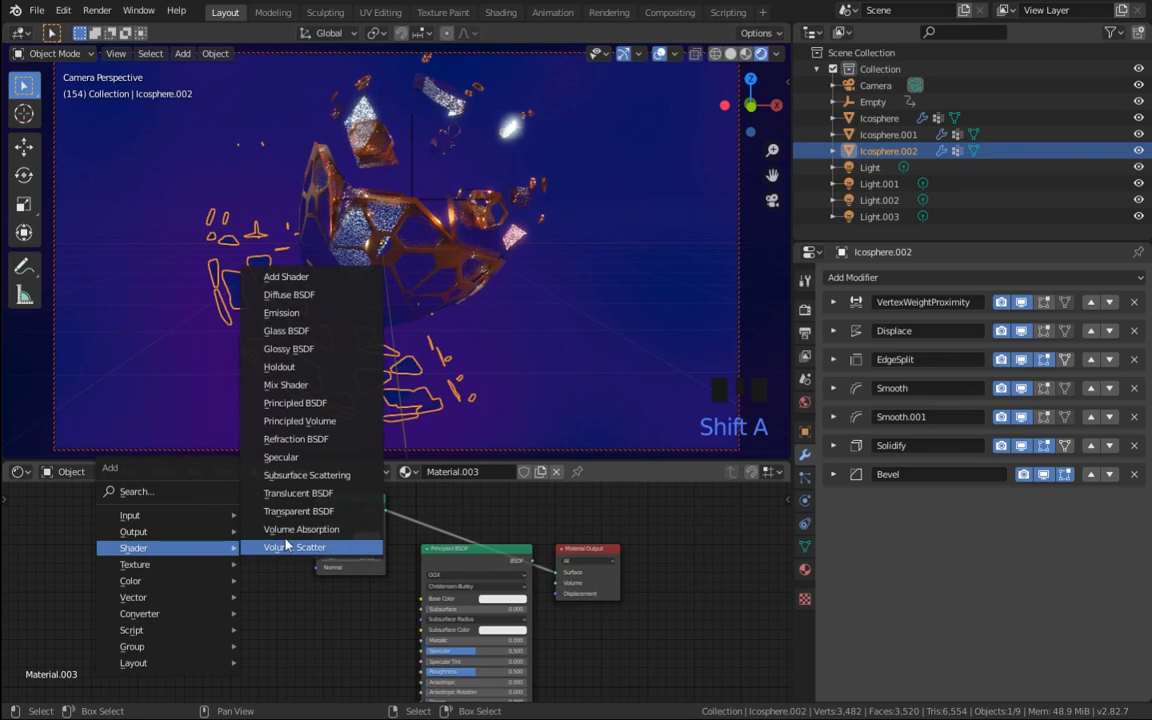
left_click(413, 618)
Step: Set the Principled BSDF's subsurface to 1.000 and its metallic to 0.323
left_click_drag(446, 563, 419, 583)
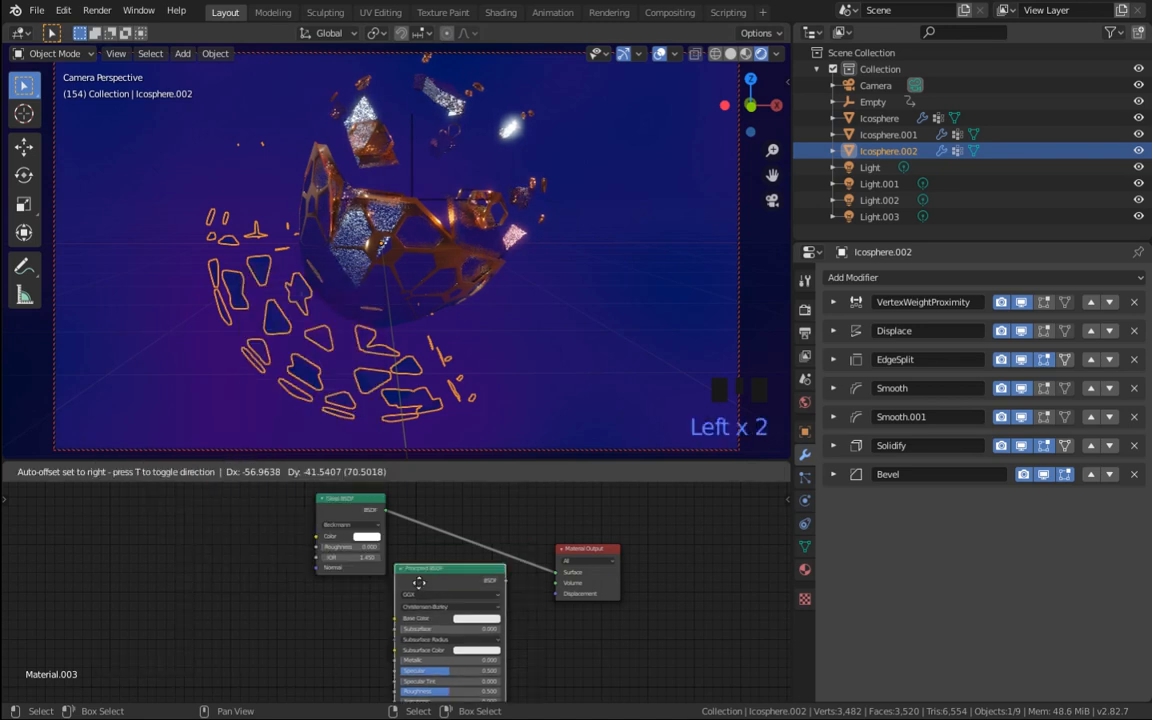
left_click(339, 591)
middle_click_drag(486, 660, 517, 579, "shift")
left_click_drag(410, 556, 490, 556)
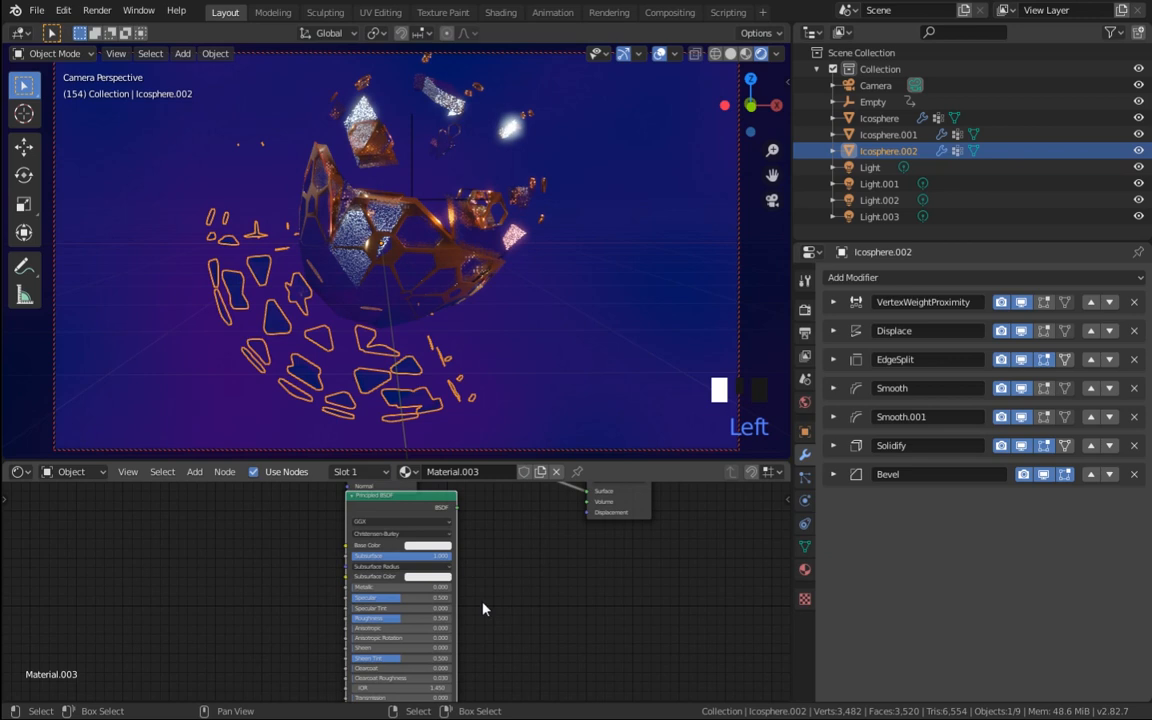
left_click_drag(378, 587, 385, 588)
Step: Raise the Principled BSDF's transmission strongly and place the node just below the Glass BSDF
middle_click_drag(546, 648, 563, 605, "shift")
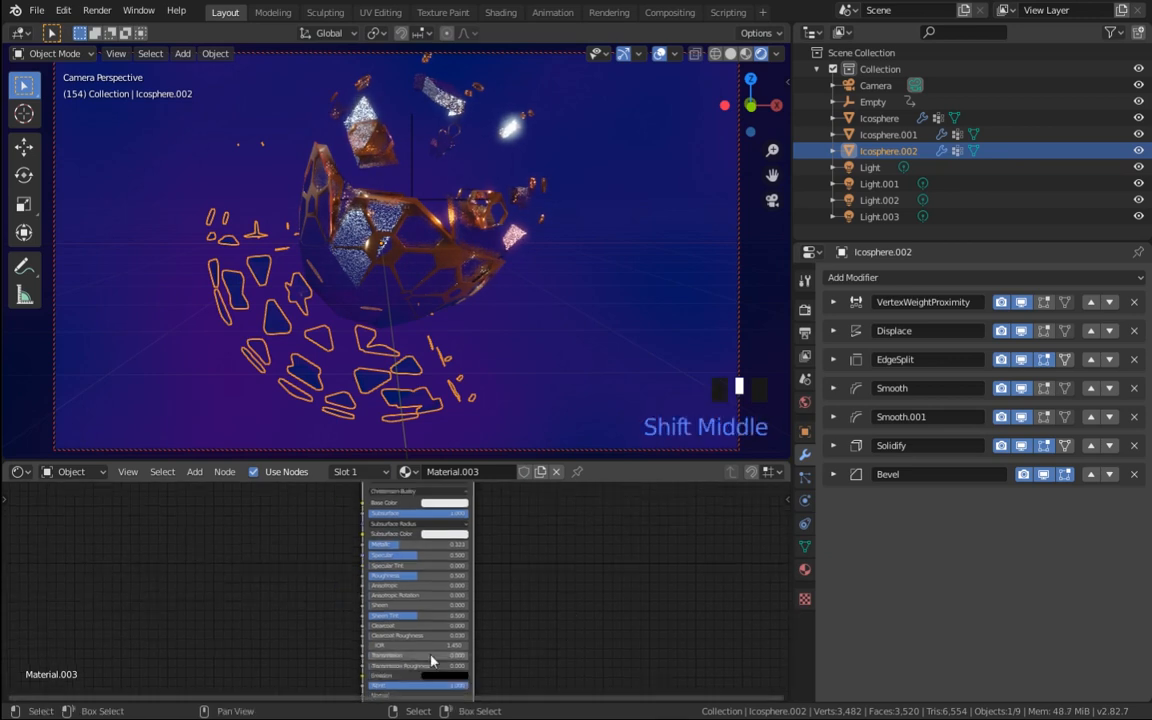
left_click_drag(385, 656, 484, 656)
middle_click_drag(574, 550, 557, 661, "shift")
left_click_drag(400, 567, 388, 589)
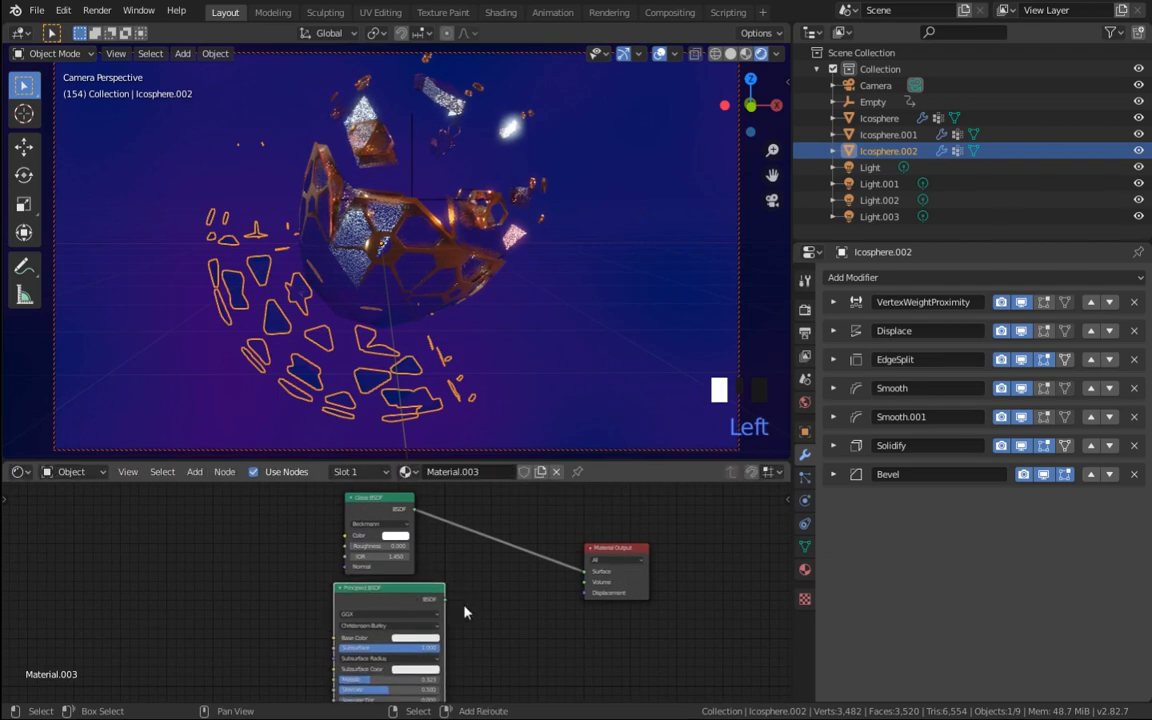
Step: Add a Layer Weight input node to the Icosphere.002 material, well ahead of the two shaders
key("shift+a")
mouse_move(466, 614)
key("shift+a")
mouse_move(190, 556)
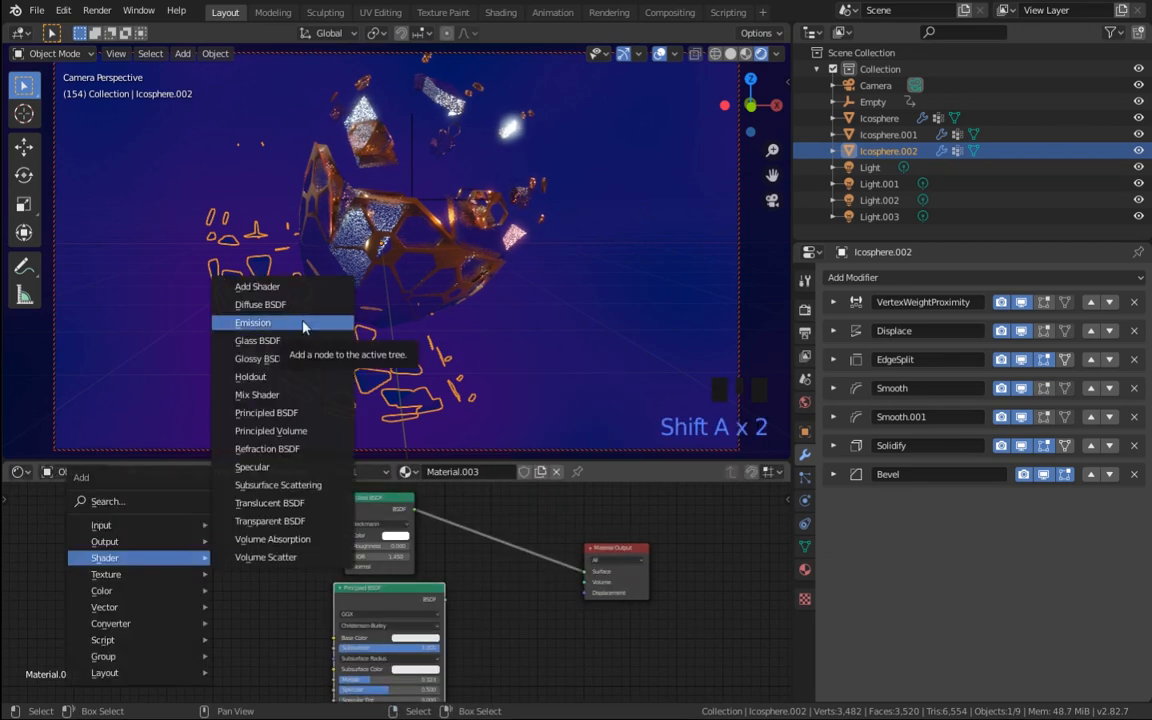
mouse_move(165, 527)
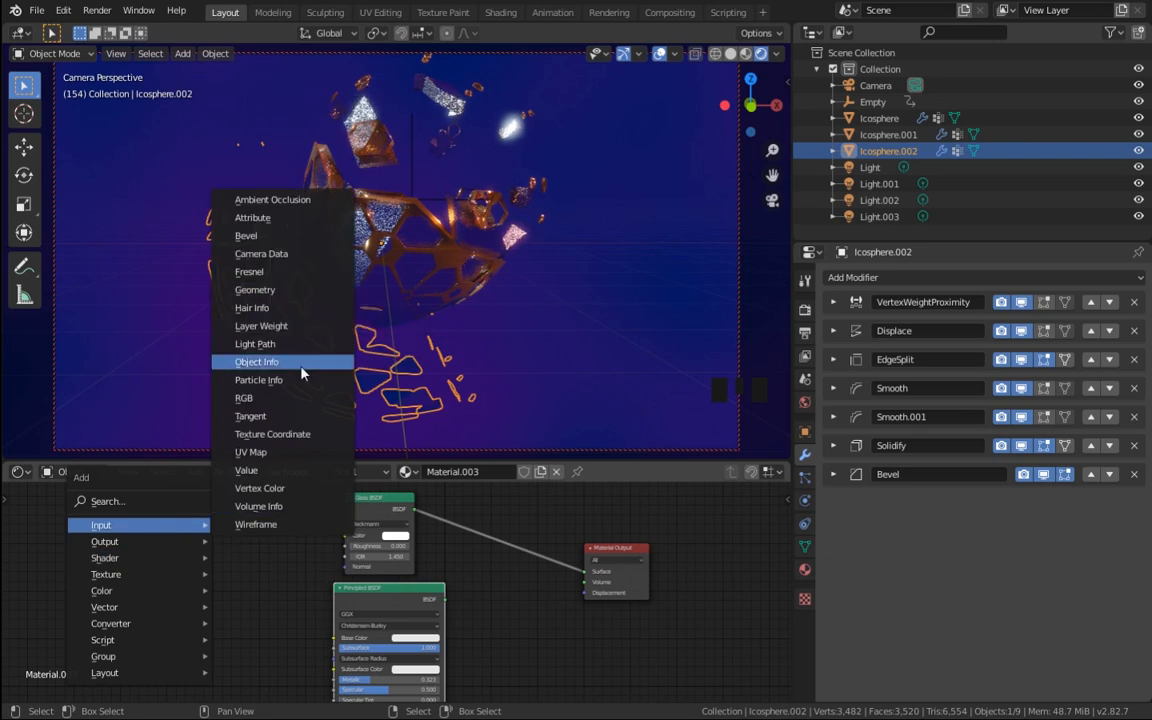
left_click(268, 327)
left_click(143, 597)
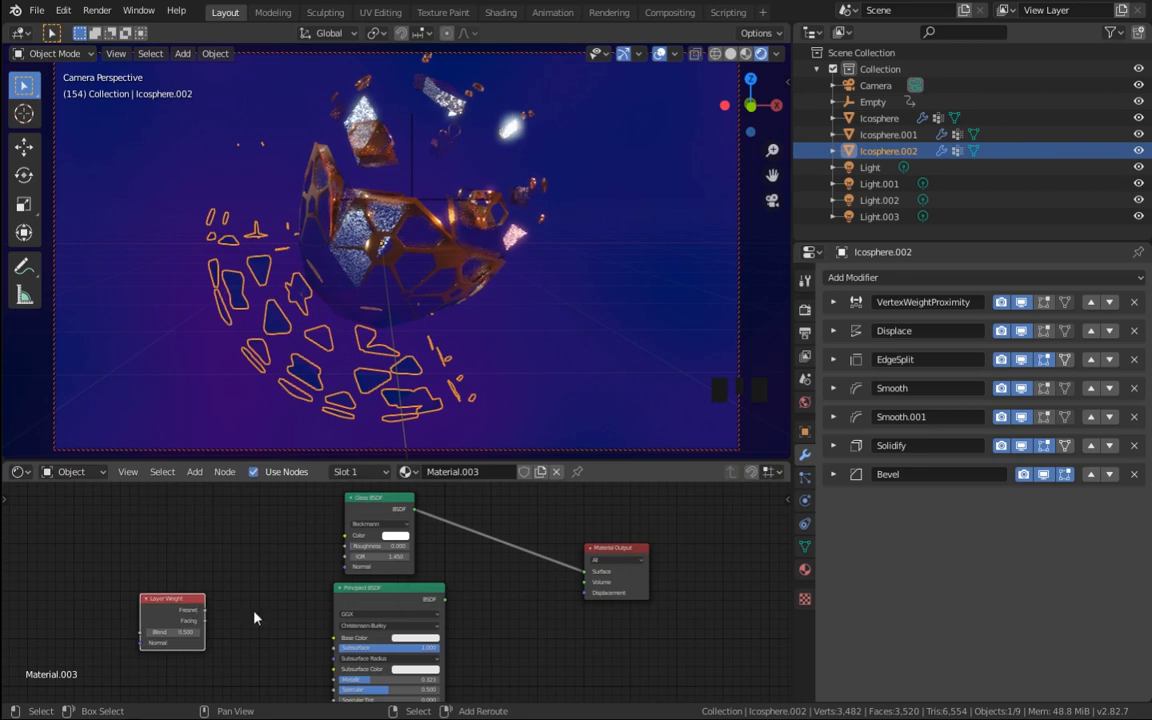
Step: Add a ColorRamp between the Layer Weight and shader nodes and feed its Fac from the Layer Weight's Facing output
key("shift+a")
mouse_move(257, 616)
mouse_move(265, 649)
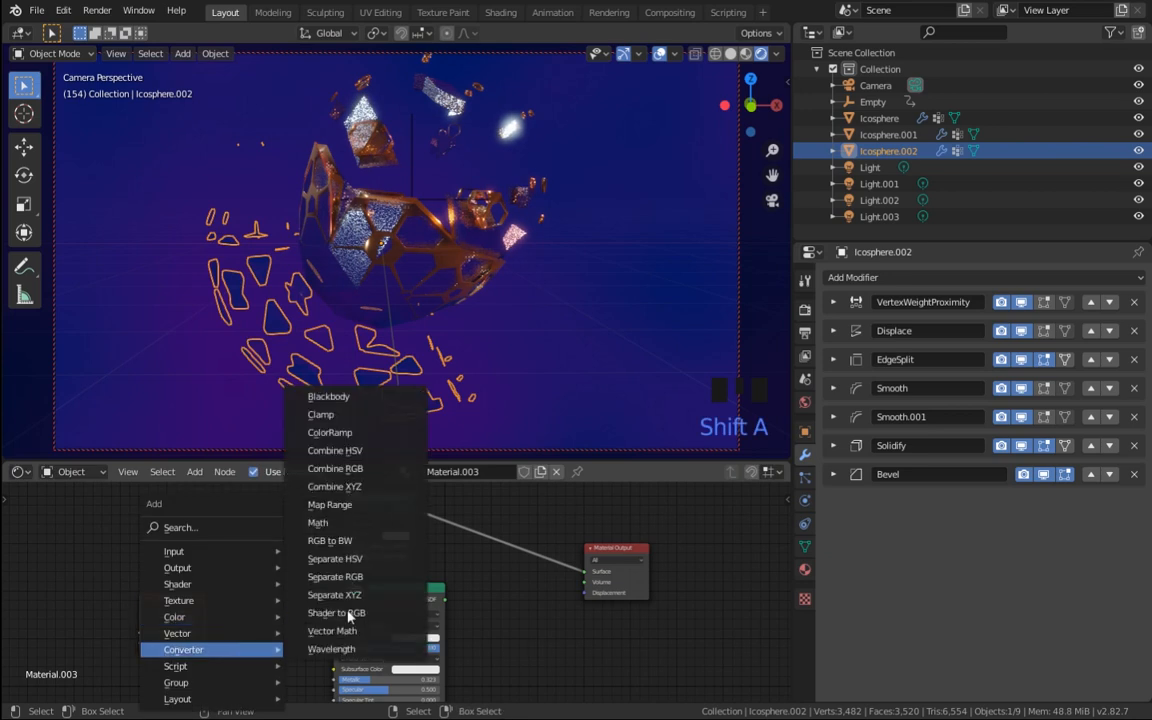
left_click(330, 432)
left_click(202, 588)
left_click_drag(180, 603, 135, 596)
left_click_drag(264, 610, 238, 592)
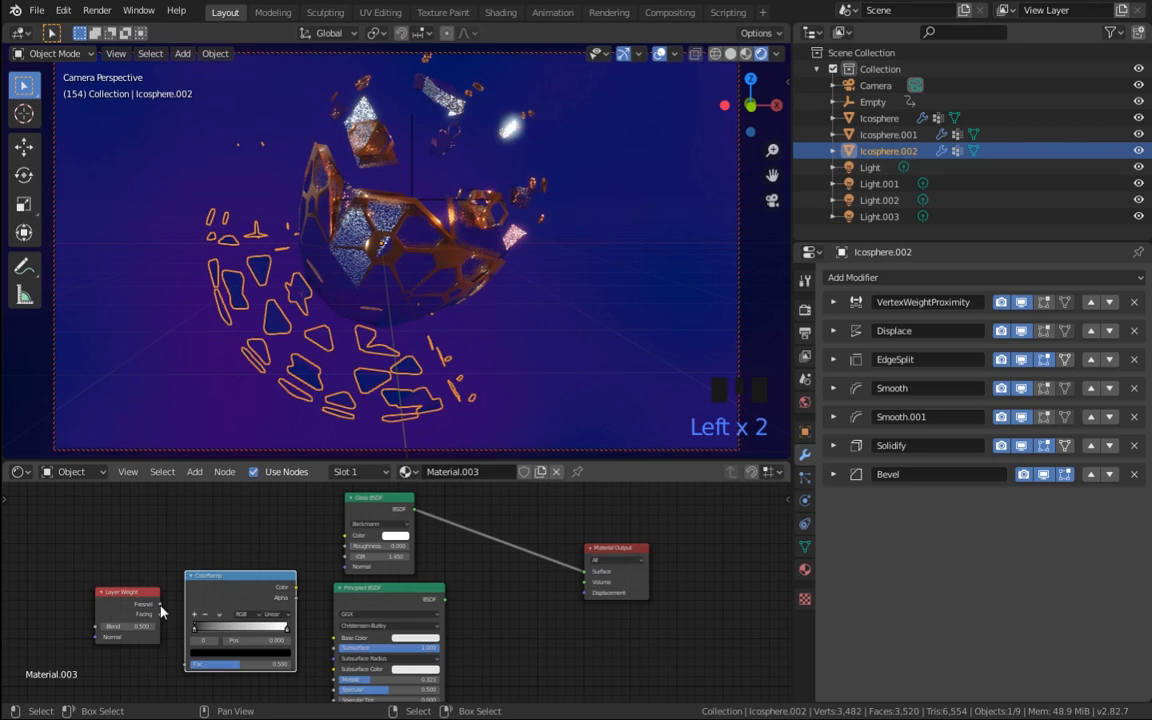
left_click(160, 610)
left_click_drag(159, 605, 187, 673)
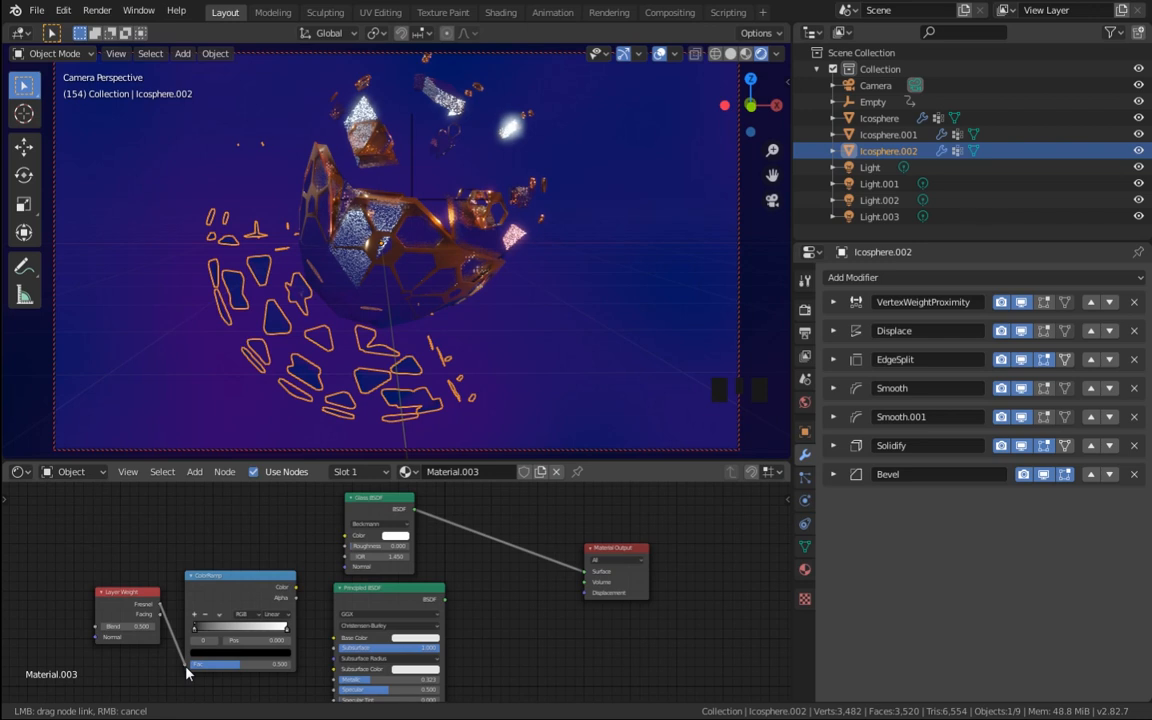
left_click_drag(168, 605, 163, 604)
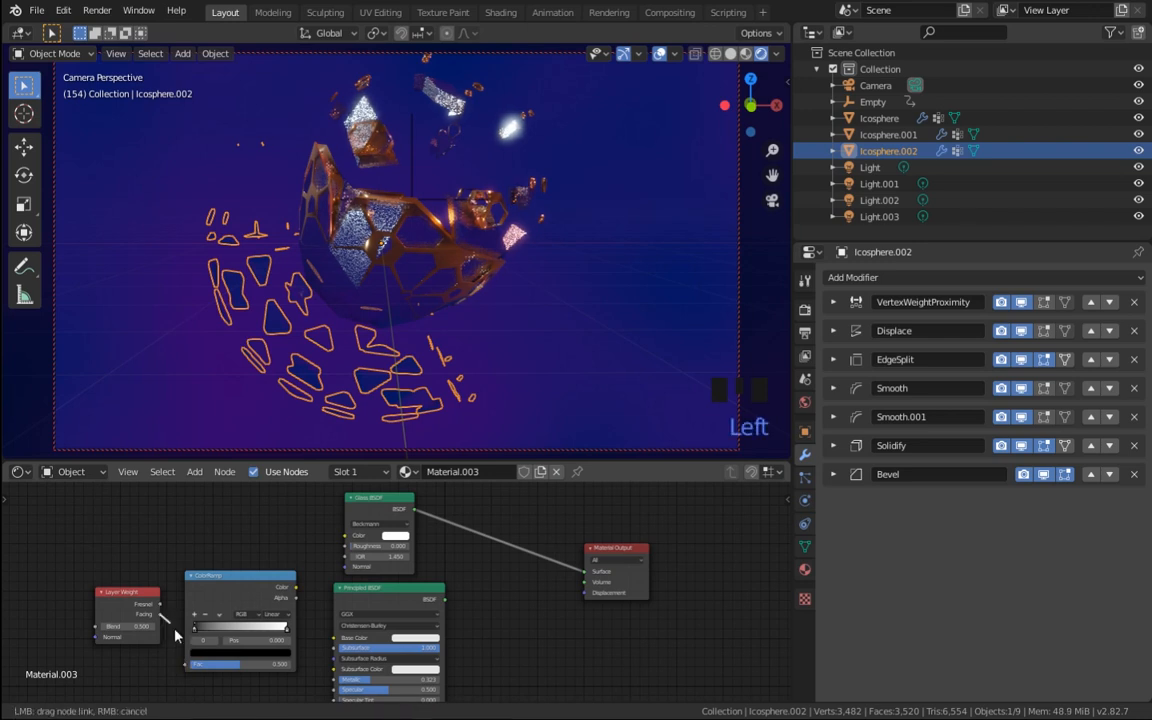
Step: Color the ColorRamp's first stop white and its last stop bright cyan-blue
left_click_drag(296, 588, 347, 541)
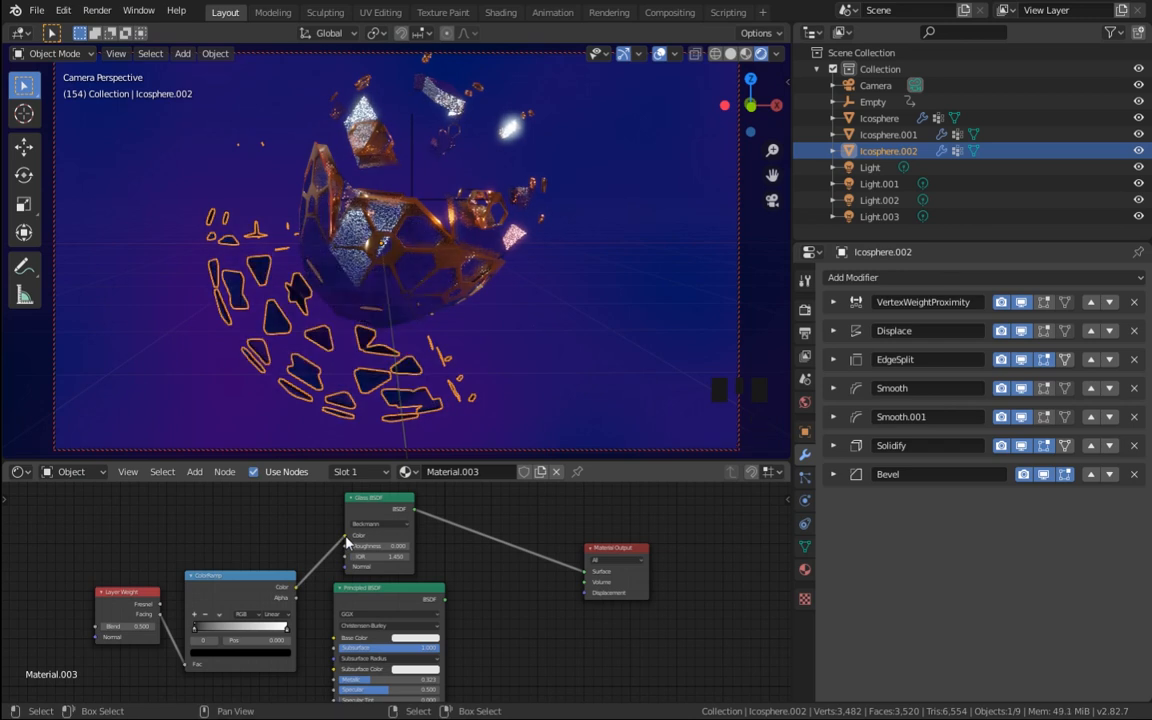
mouse_move(347, 541)
left_mouse_down()
mouse_move(305, 505)
mouse_move(331, 548)
left_mouse_up()
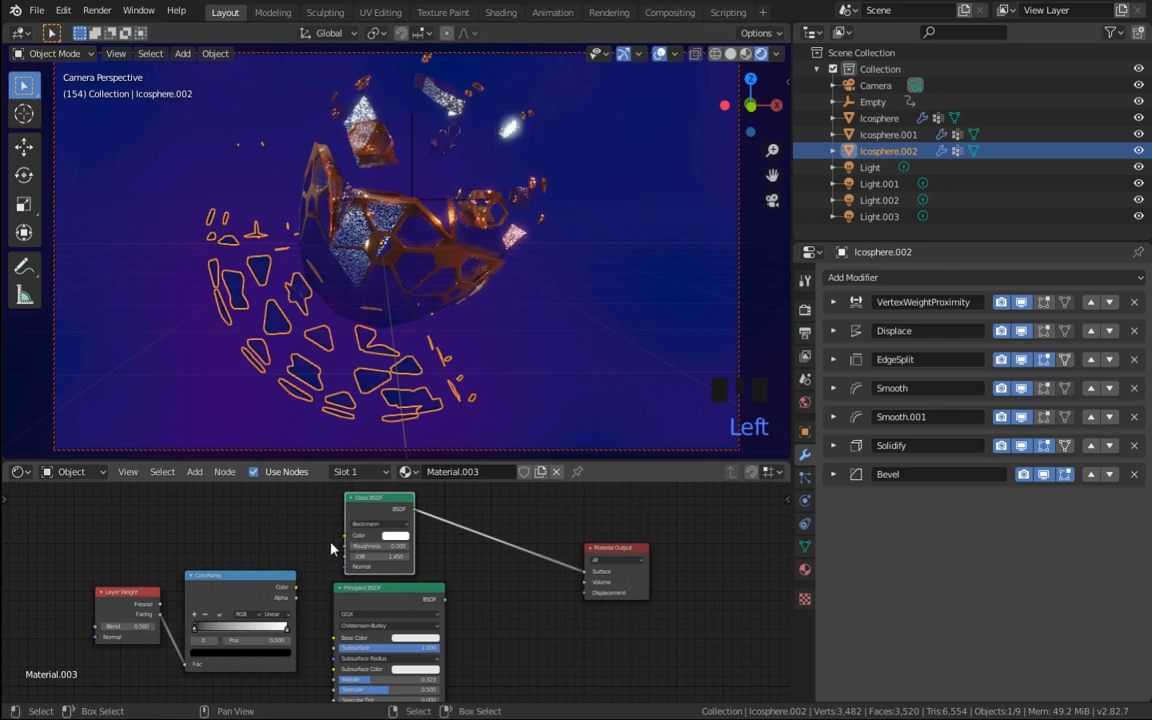
left_click_drag(272, 596, 273, 580)
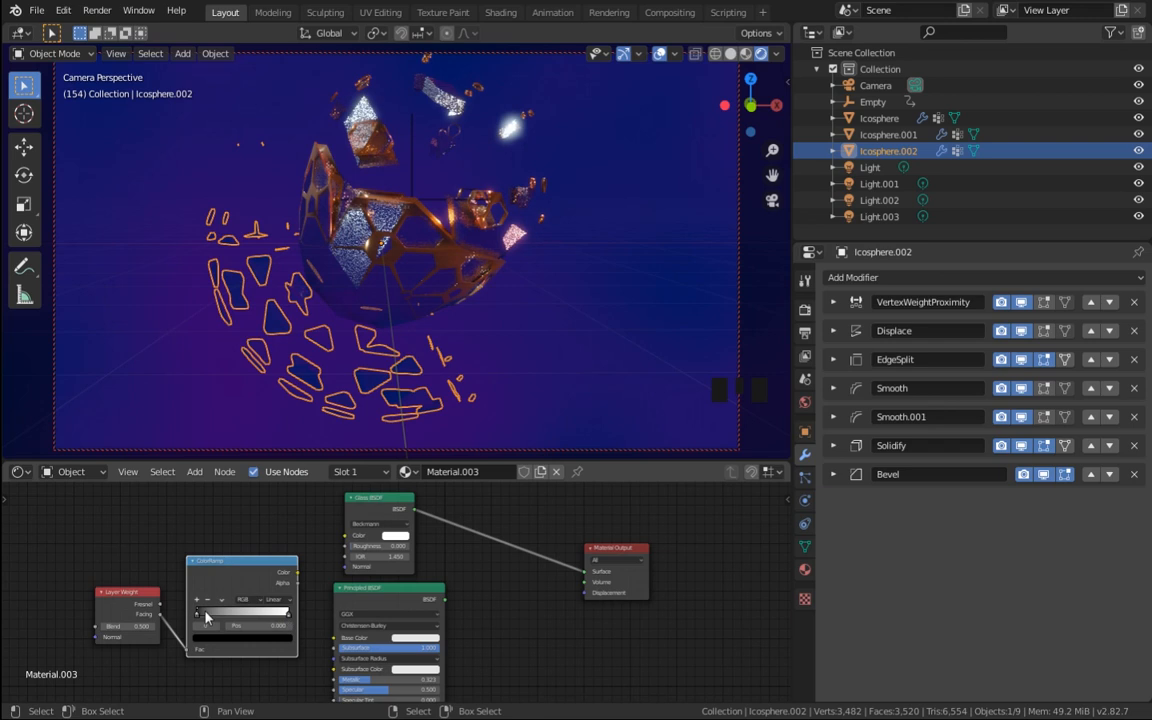
left_click(205, 636)
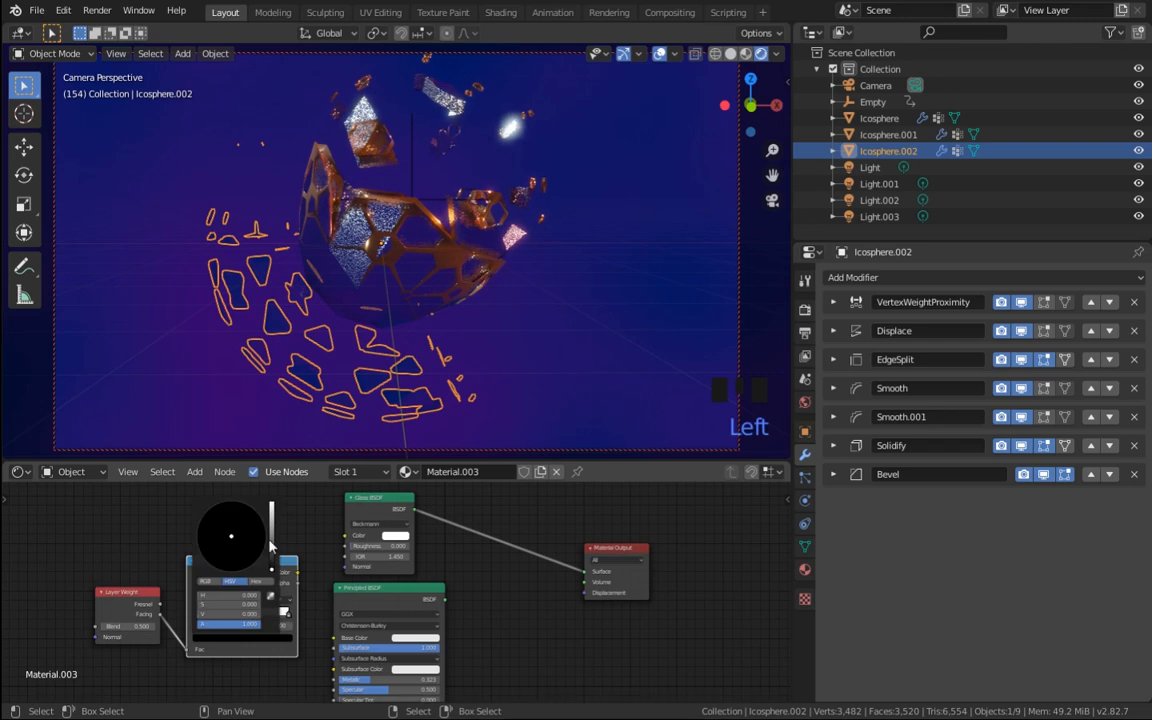
left_click_drag(270, 545, 270, 504)
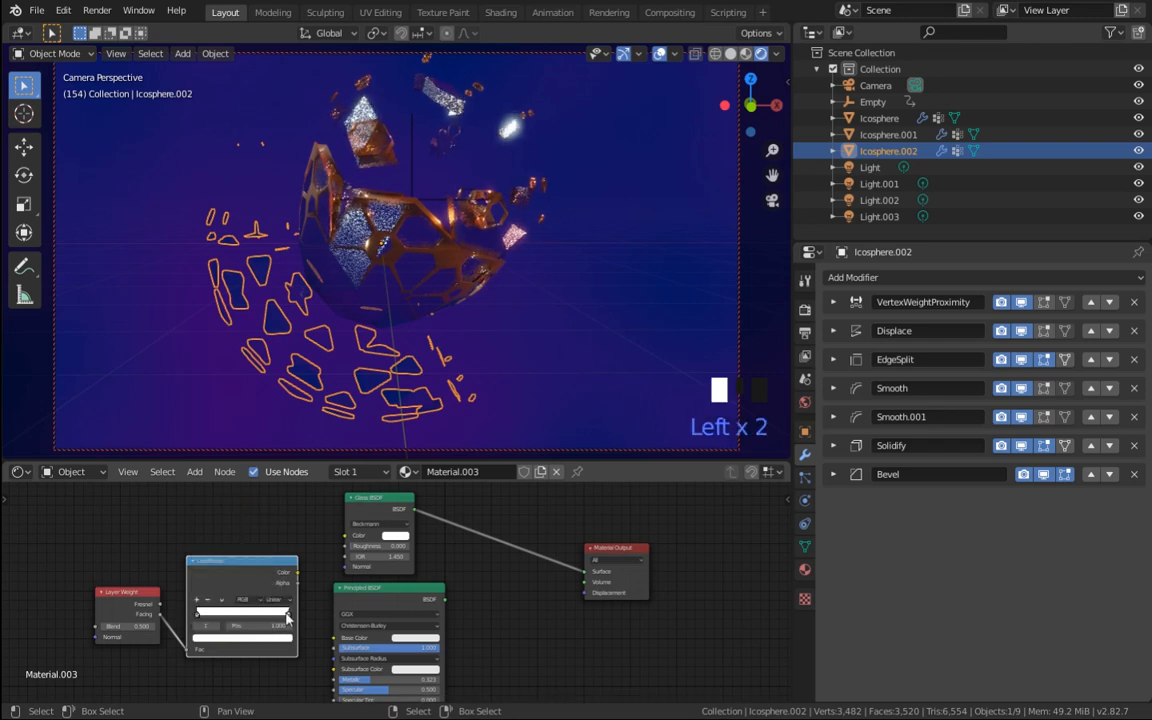
left_click(270, 637)
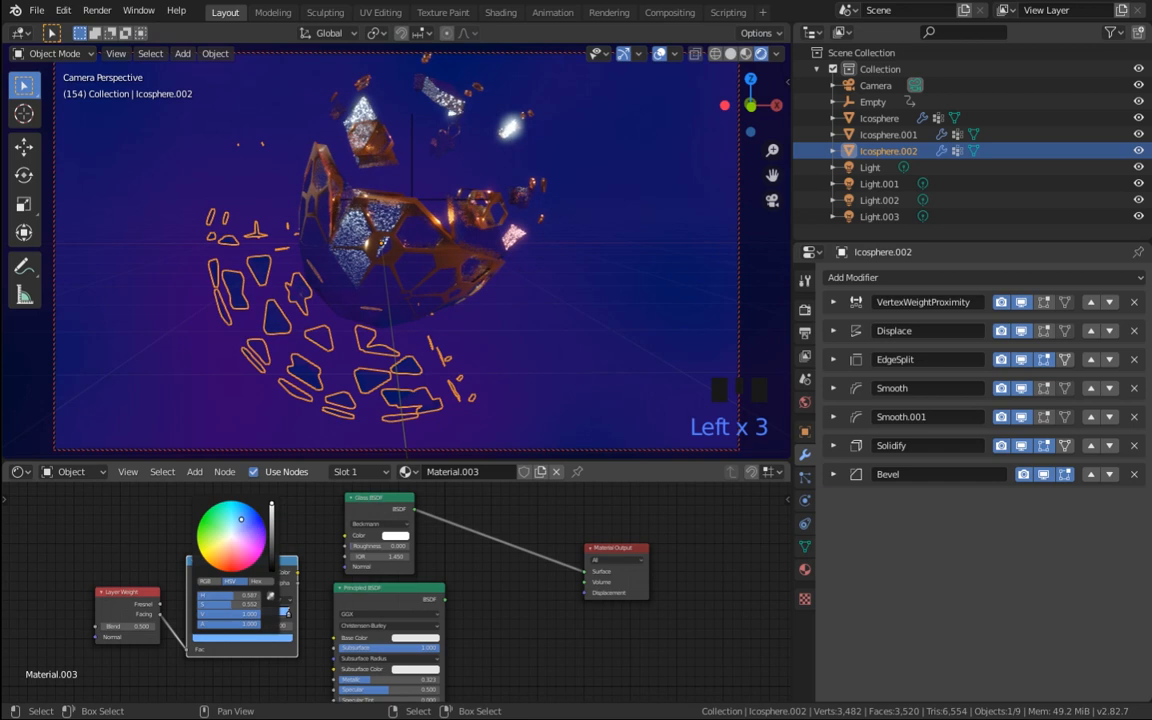
left_click_drag(241, 519, 236, 516)
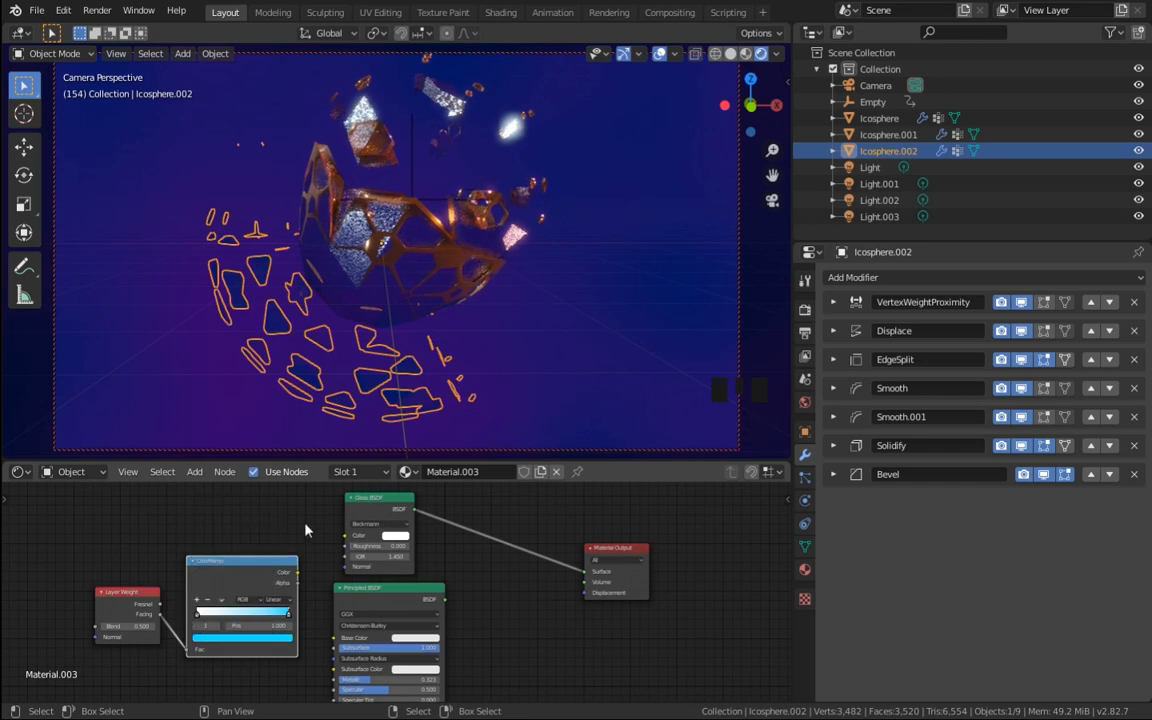
Step: Connect the ColorRamp's Color output to the Principled BSDF's Base Color and Subsurface Color
left_click_drag(297, 573, 346, 536)
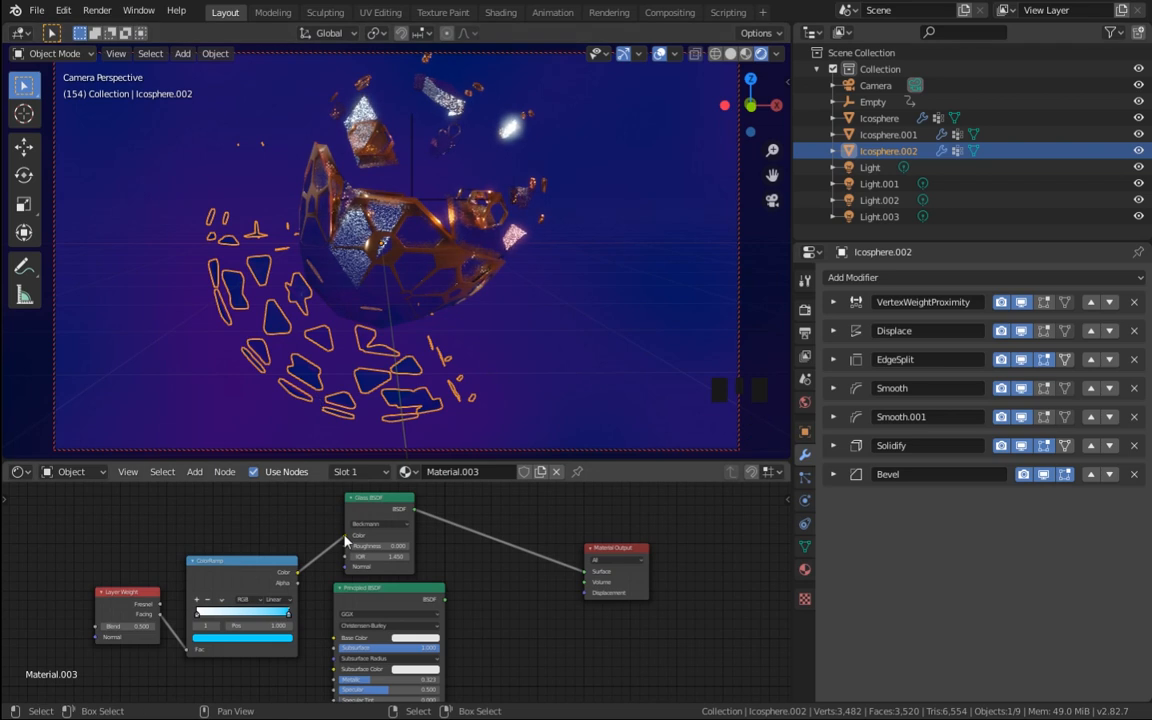
left_click_drag(346, 540, 408, 647)
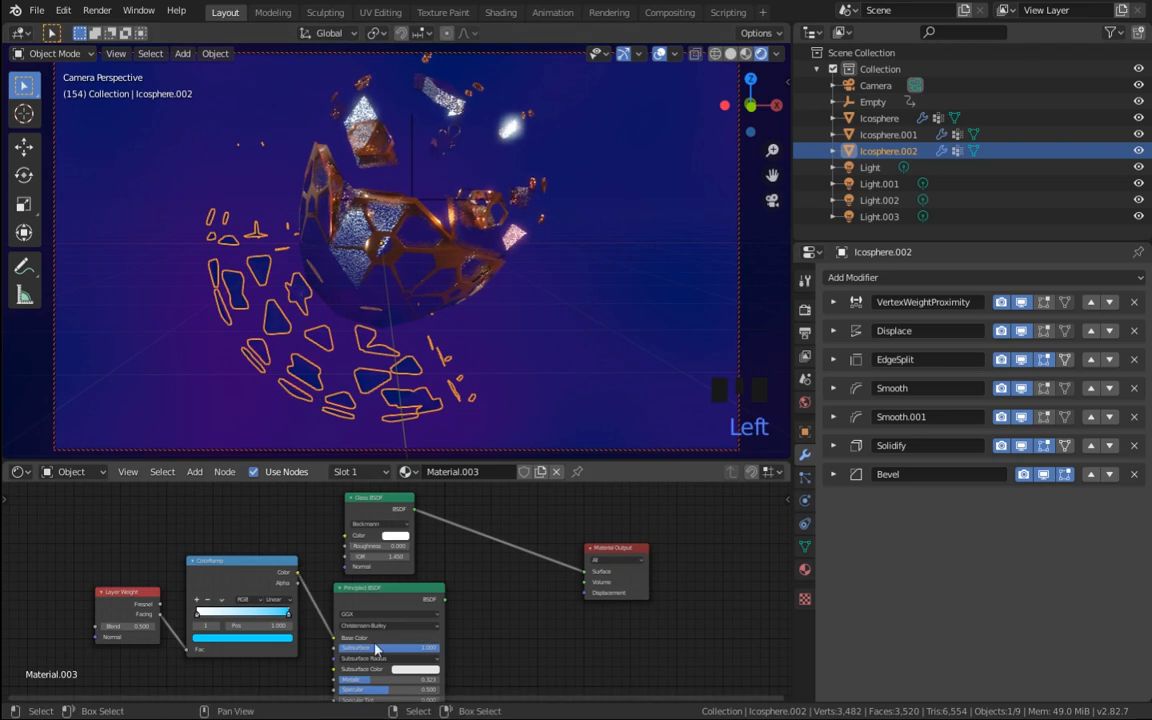
middle_click_drag(535, 689, 543, 622, "shift")
scroll(527, 550, "up", 5)
middle_click_drag(527, 550, 440, 602, "shift")
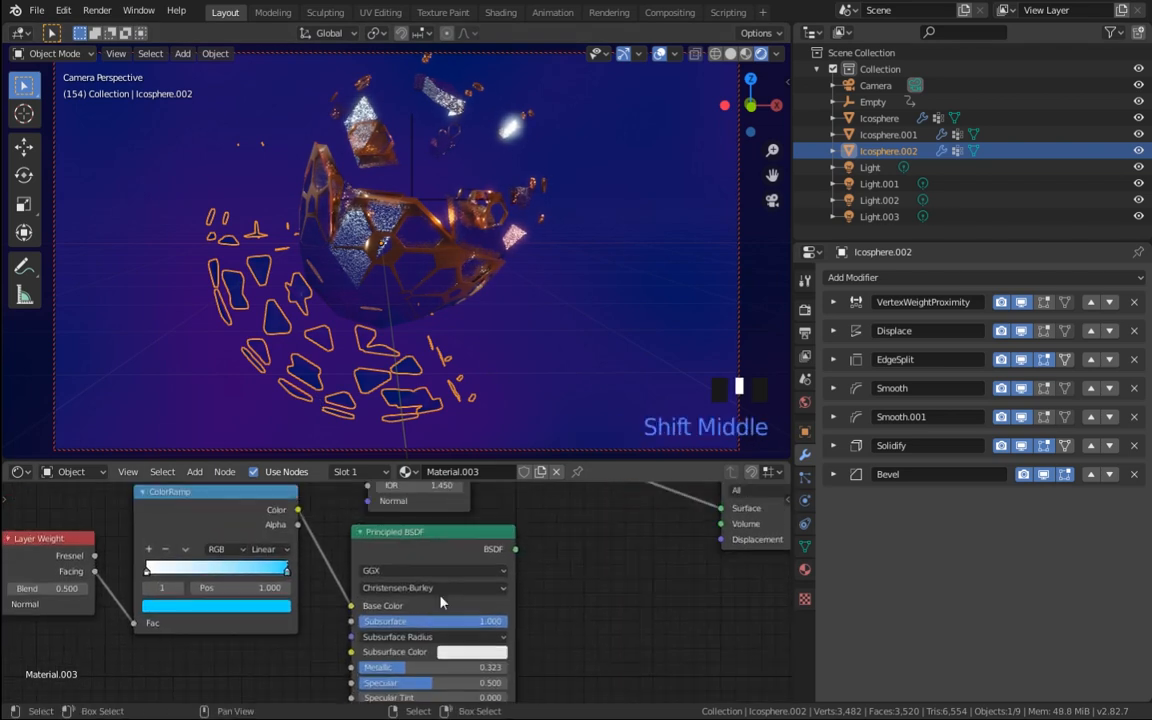
left_click_drag(298, 511, 351, 652)
Step: Insert an Add Shader before the Material Output and combine the Glass BSDF with the Principled BSDF in it
middle_click_drag(615, 669, 582, 660, "shift")
key("shift+a")
mouse_move(561, 566)
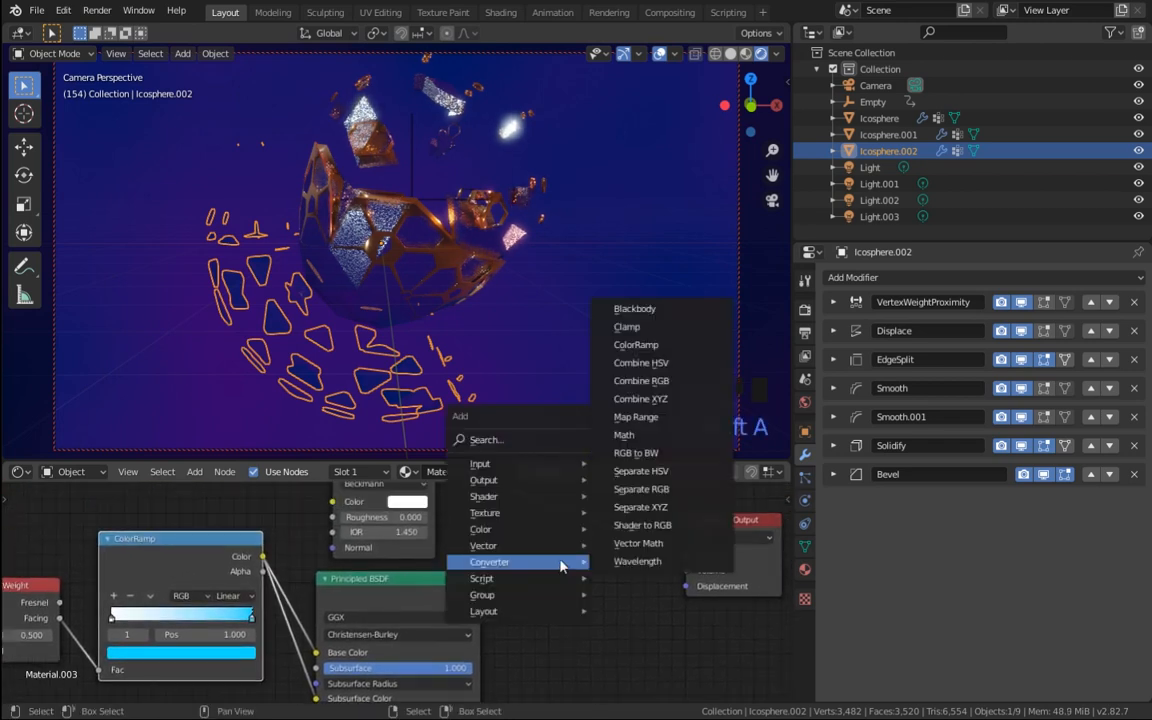
mouse_move(520, 497)
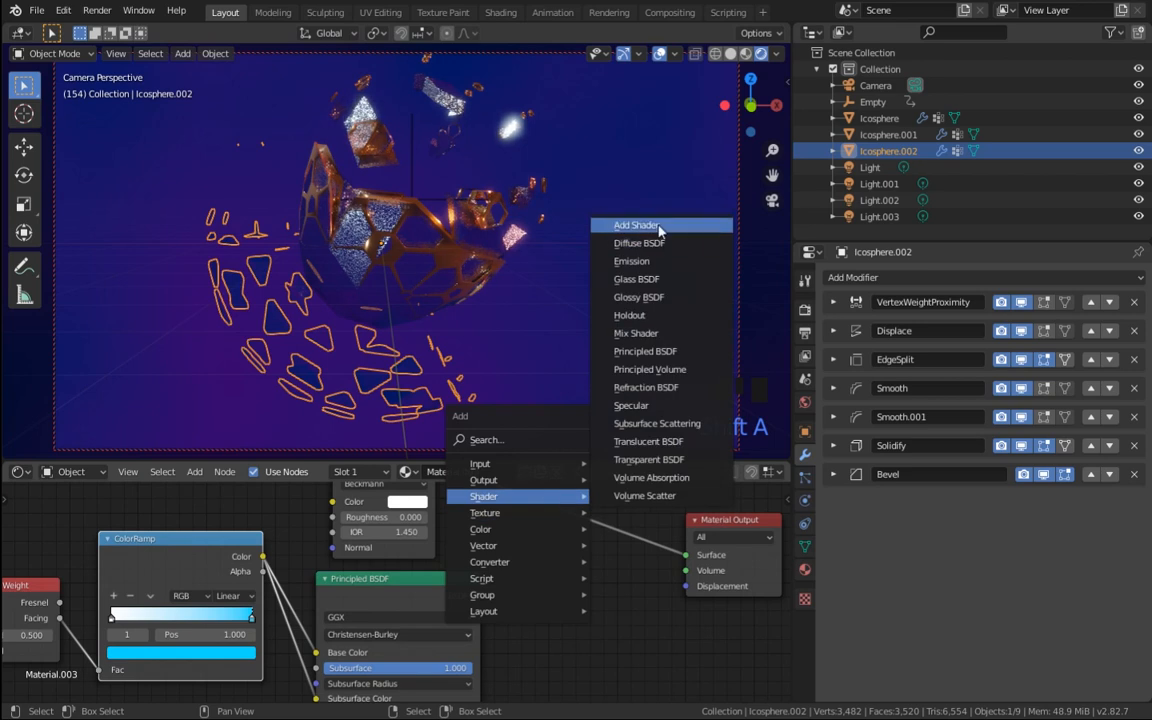
left_click(636, 225)
left_click(580, 518)
left_click_drag(480, 595, 537, 561)
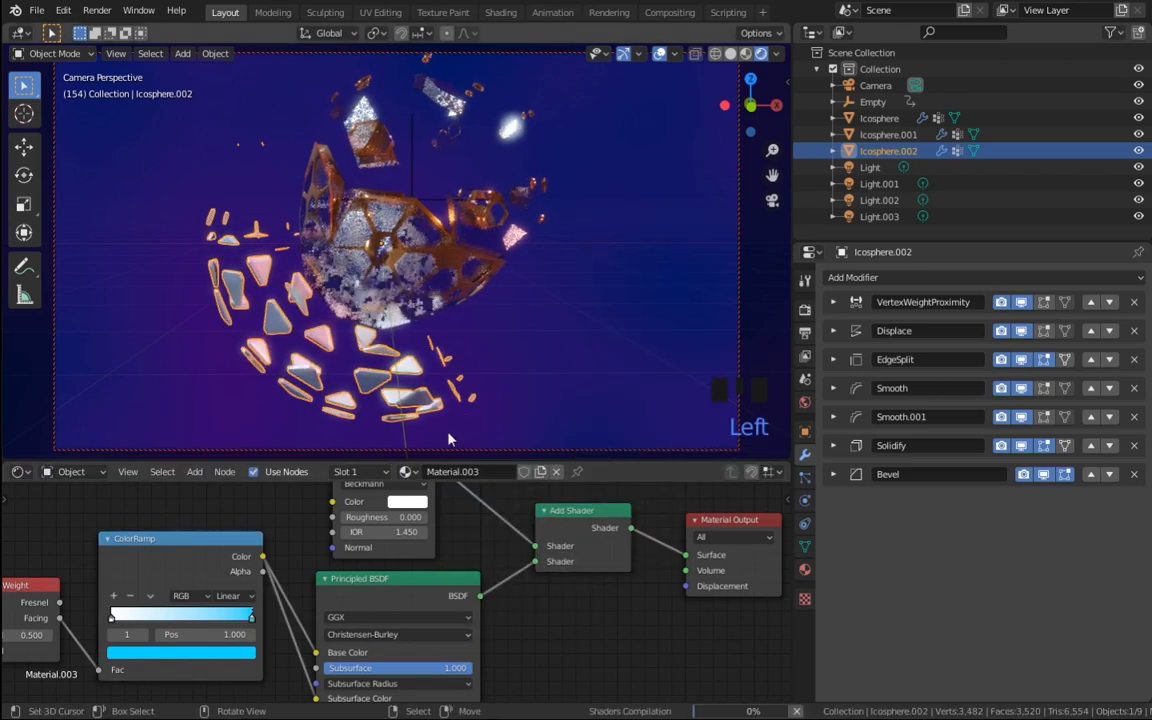
Step: Set the Principled BSDF's specular to 0.950 and its roughness to 0.123
middle_click_drag(553, 642, 587, 520, "shift")
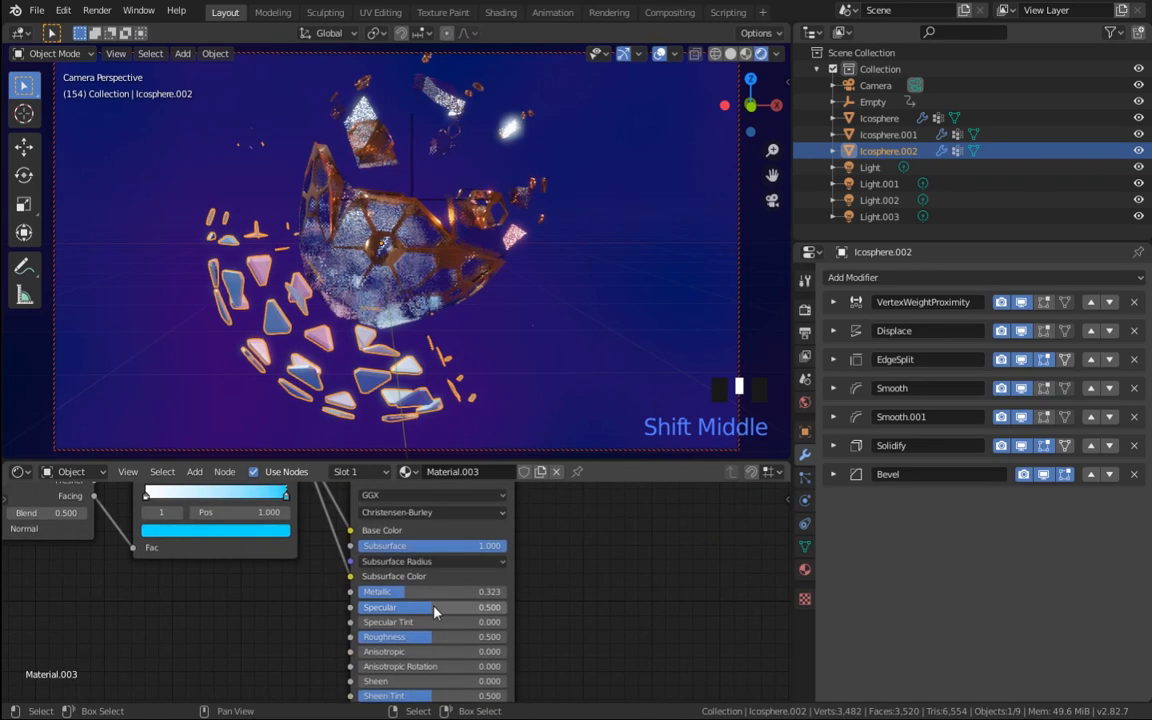
left_click_drag(434, 613, 501, 608)
left_click_drag(437, 640, 382, 640)
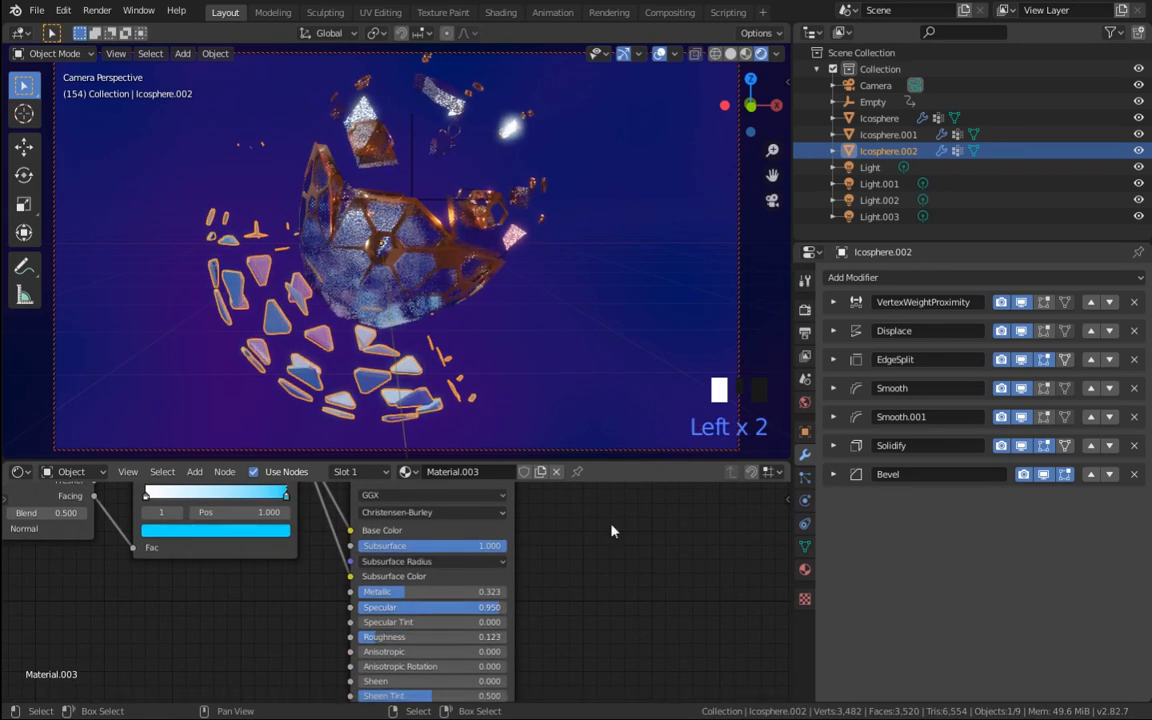
Step: Set the Principled BSDF's metallic to 0.905 and its subsurface to 0.636
middle_click_drag(610, 558, 610, 570, "shift")
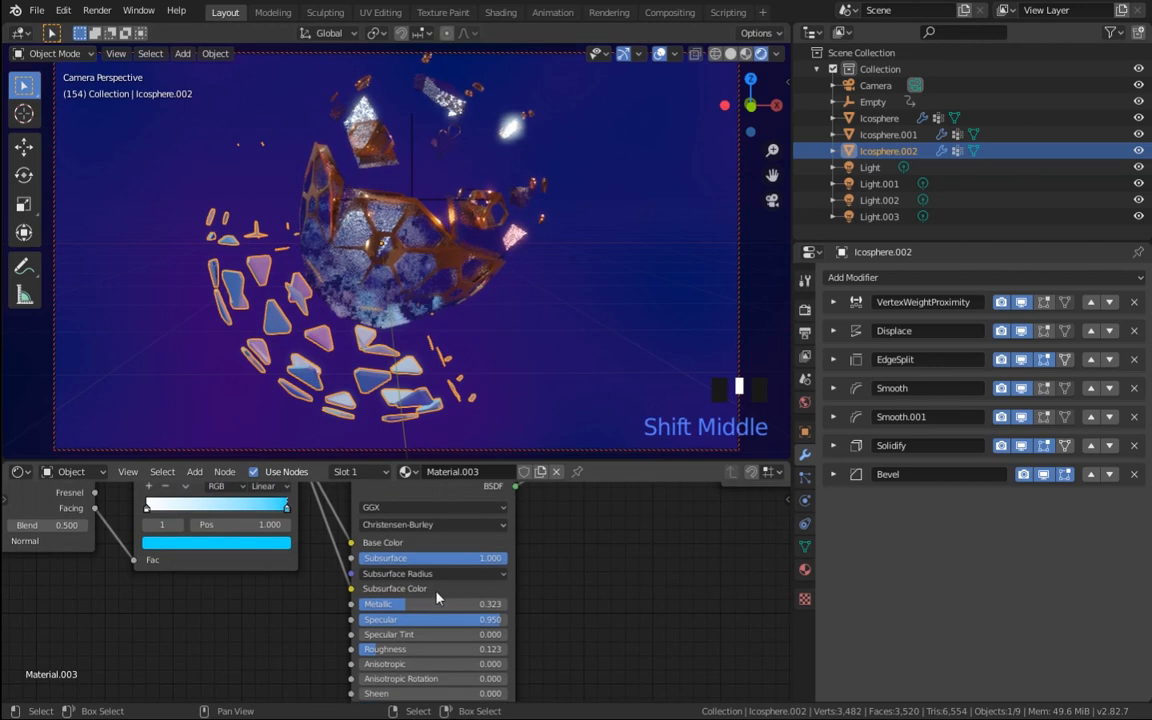
left_click_drag(395, 604, 492, 604)
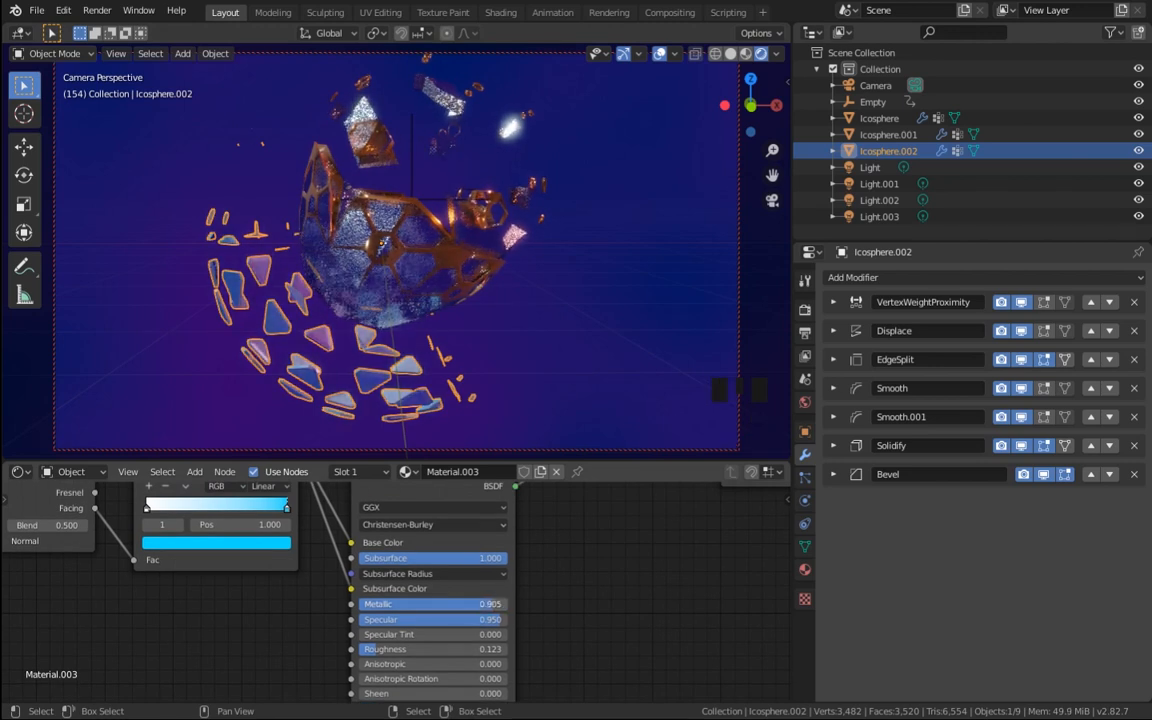
left_click_drag(494, 559, 441, 559)
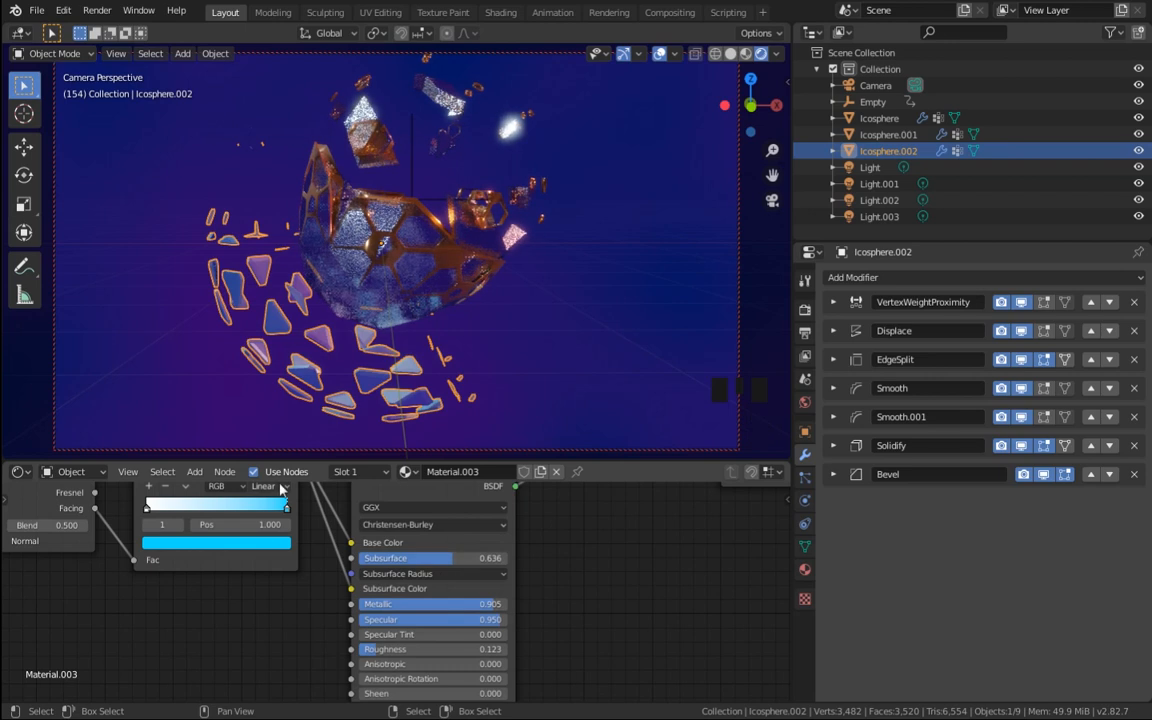
Step: Change the ColorRamp's first stop from white to black
scroll(265, 638, "down", 5)
middle_click_drag(265, 638, 256, 594, "shift")
left_click(239, 565)
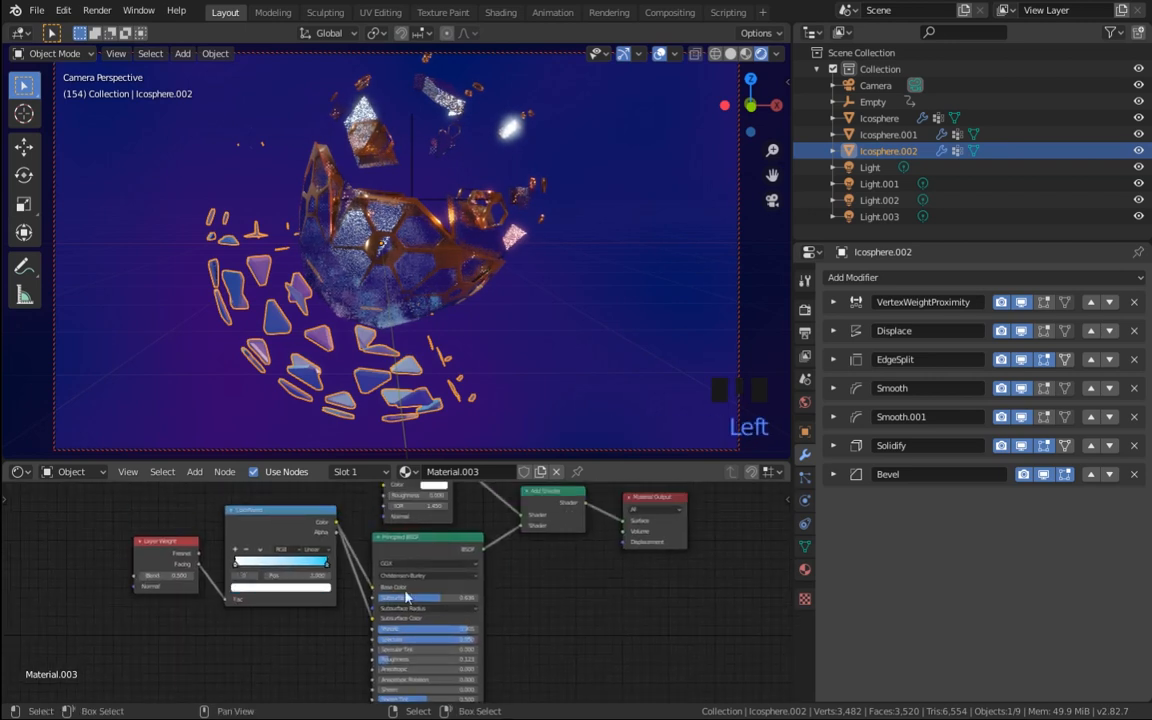
left_click(265, 592)
left_click_drag(311, 507, 310, 524)
middle_click_drag(565, 572, 528, 589, "shift")
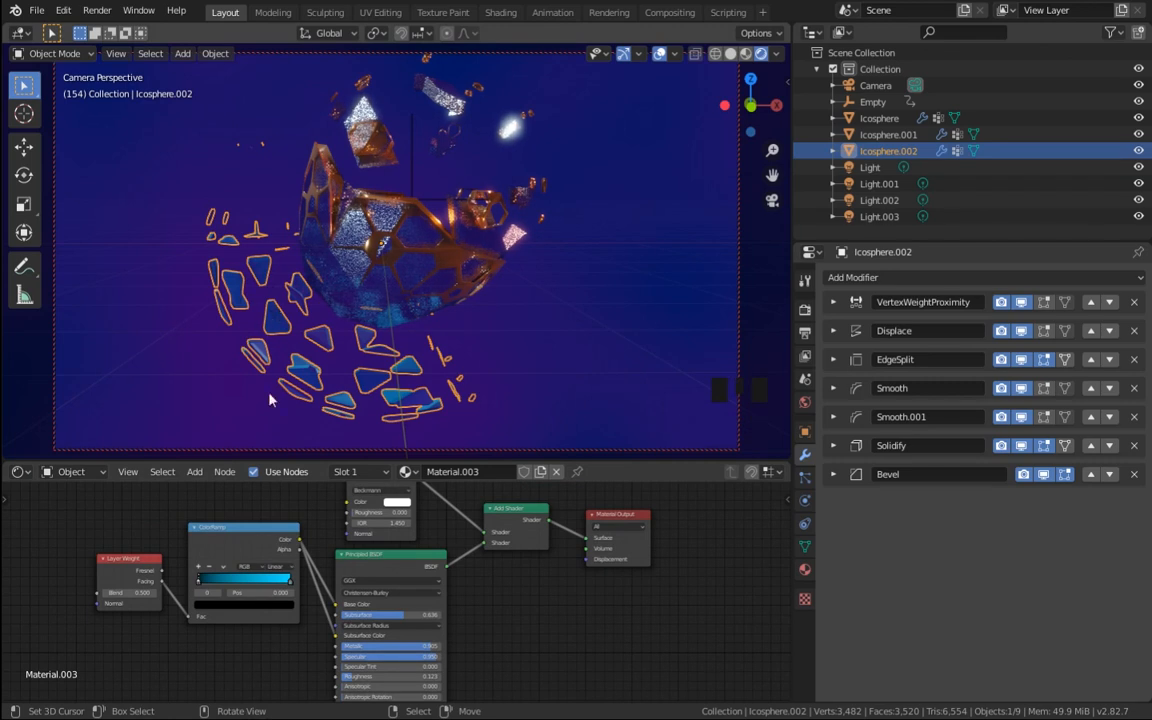
Step: Shift the ColorRamp's black and blue stops inward and add a third stop near the bright end of the ramp
middle_click_drag(376, 488, 335, 508, "shift")
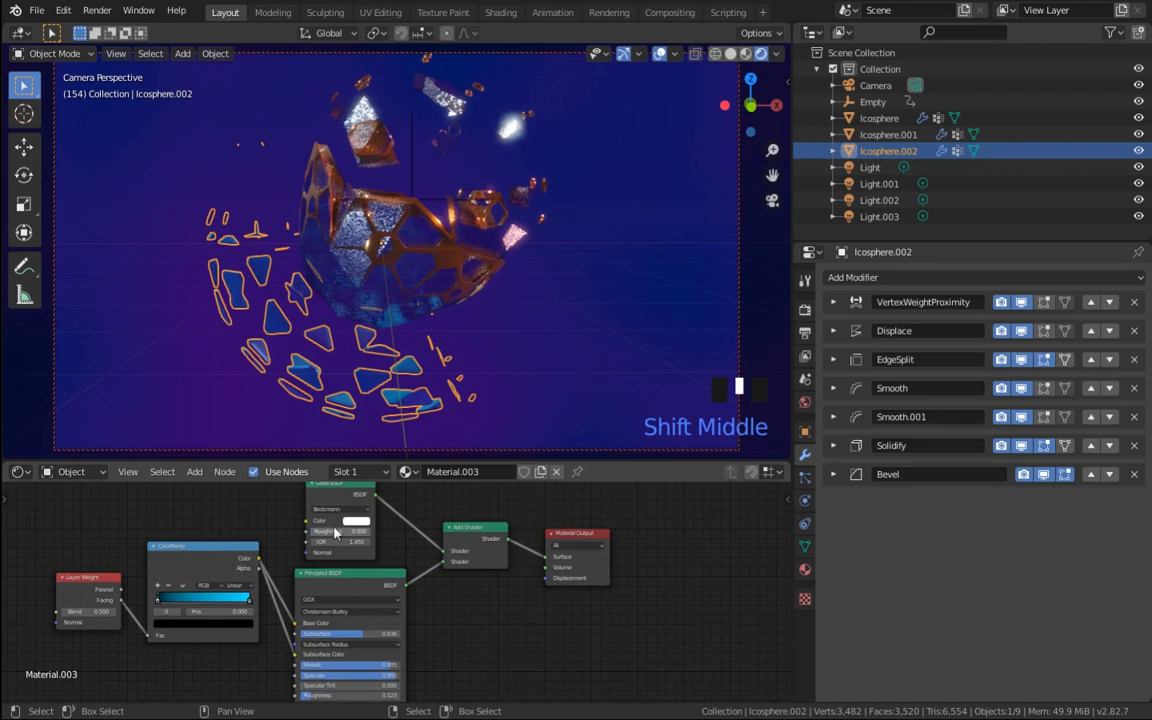
left_click_drag(165, 607, 212, 607)
left_click(239, 604, "ctrl")
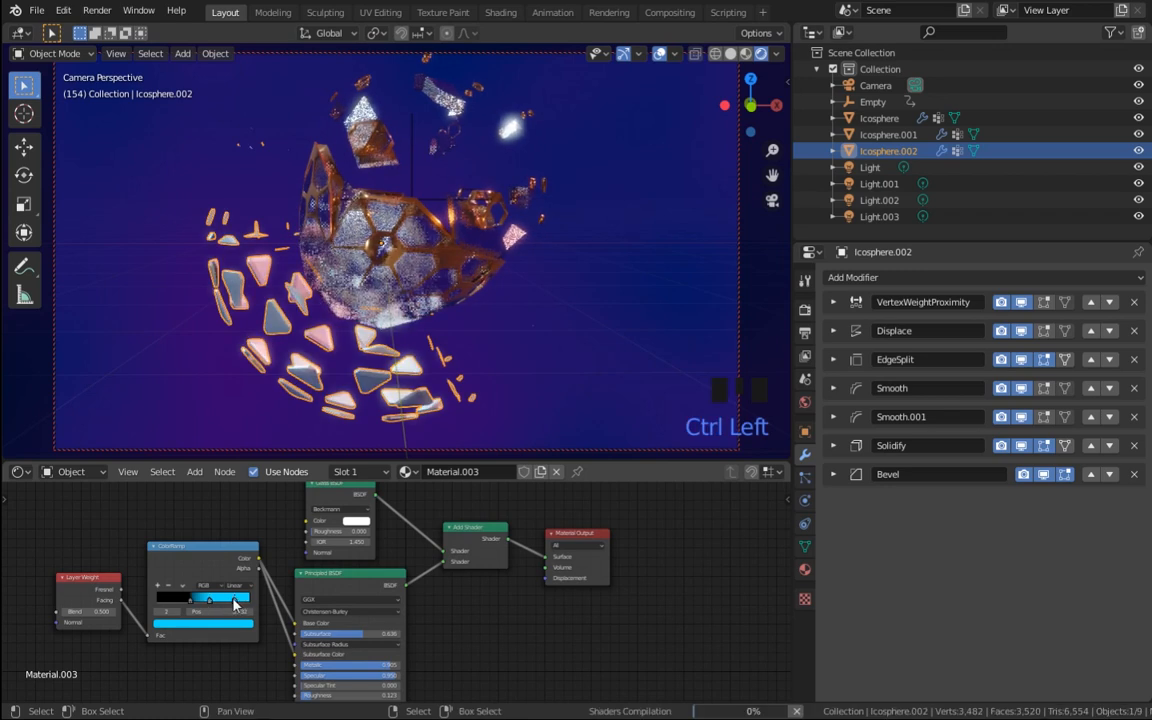
Step: Color the ColorRamp's new last stop near-white and set its position to 0.800
left_click(242, 624)
left_click(238, 626)
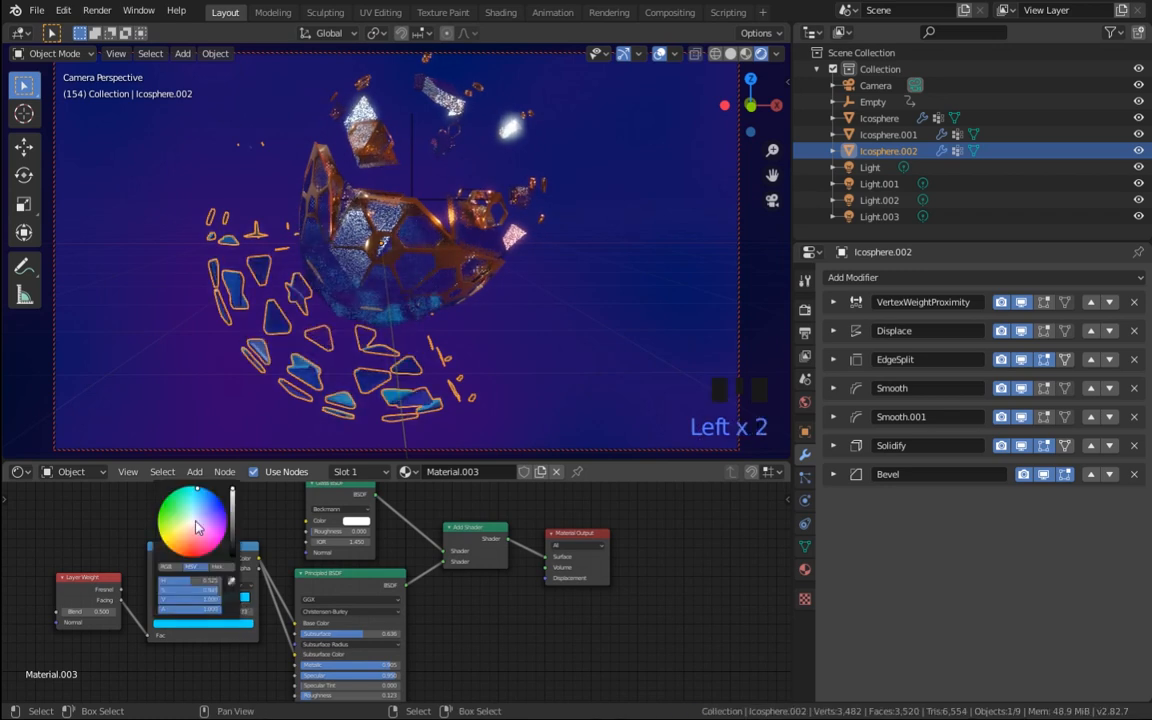
left_click_drag(197, 527, 189, 523)
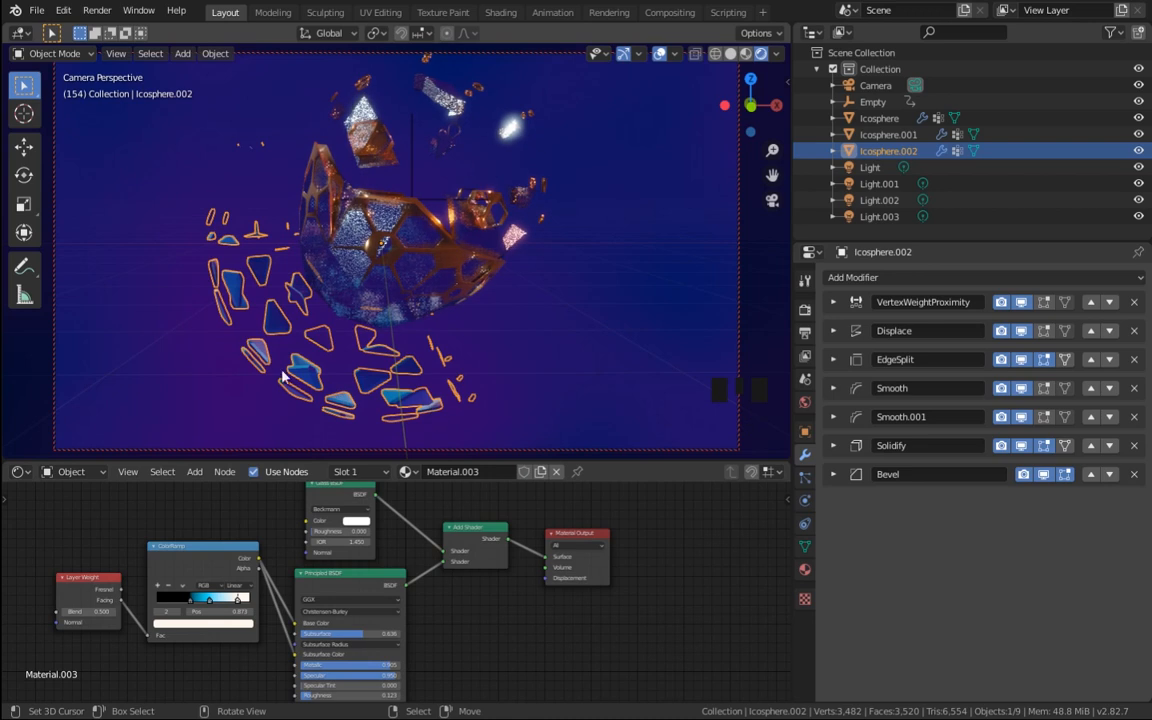
left_click_drag(238, 599, 233, 601)
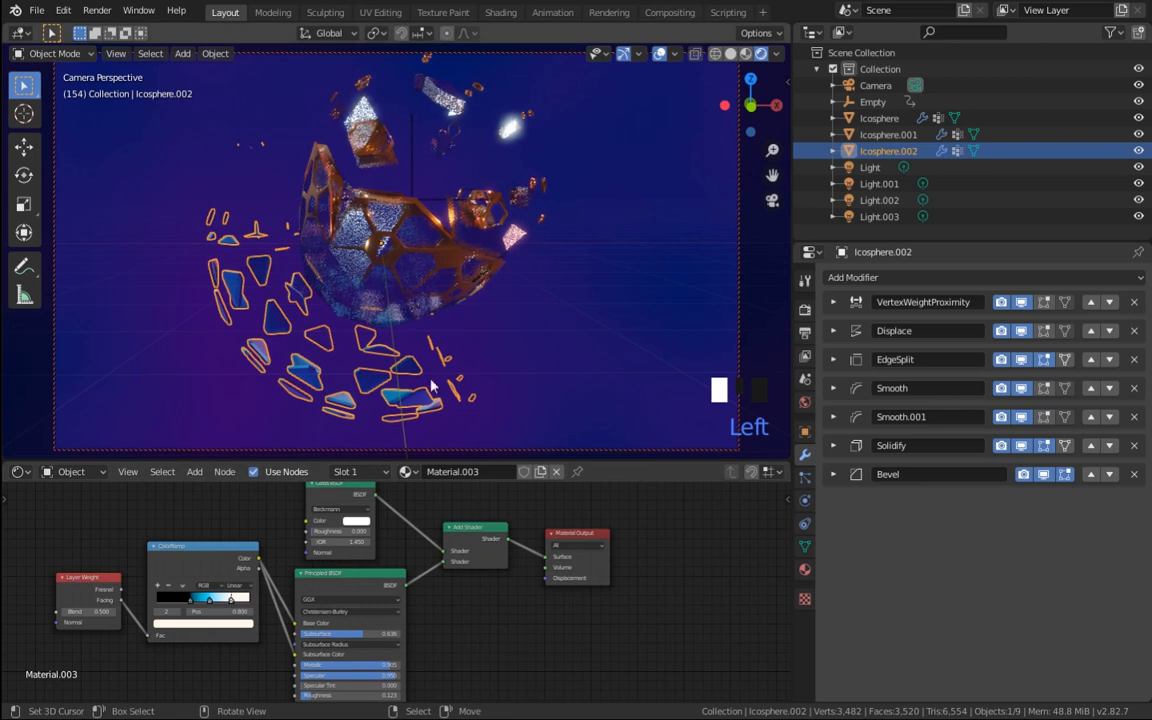
Step: Try the Glass BSDF alone as the Material Output's surface, and reconnect the Add Shader to it
left_click_drag(376, 495, 553, 560)
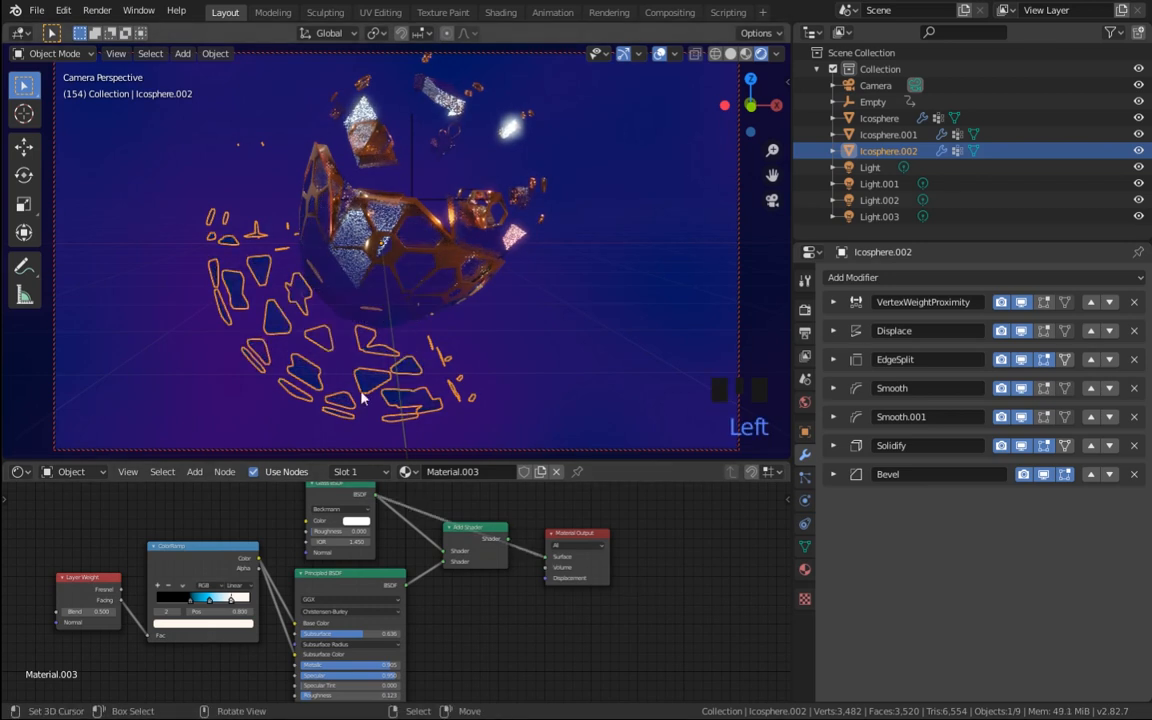
left_click_drag(510, 545, 549, 556)
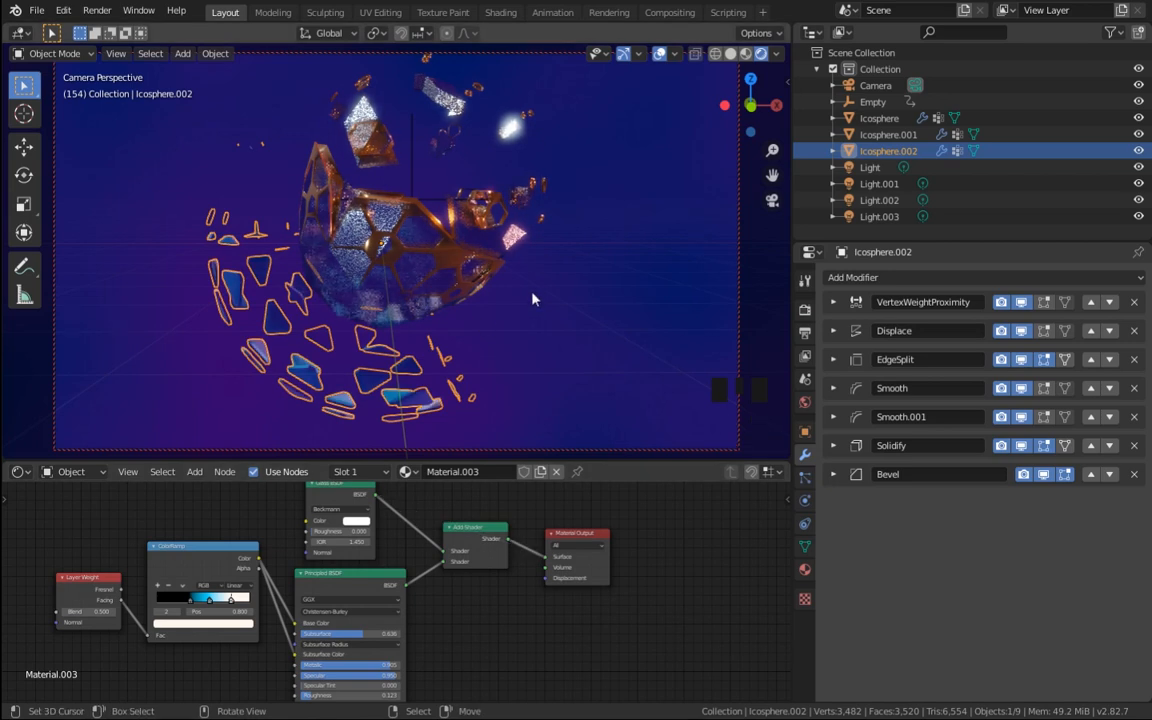
Step: Play the shattering animation in a wider camera framing to check the shard material in motion
scroll(540, 270, "down", 2)
middle_click_drag(548, 249, 512, 351, "shift")
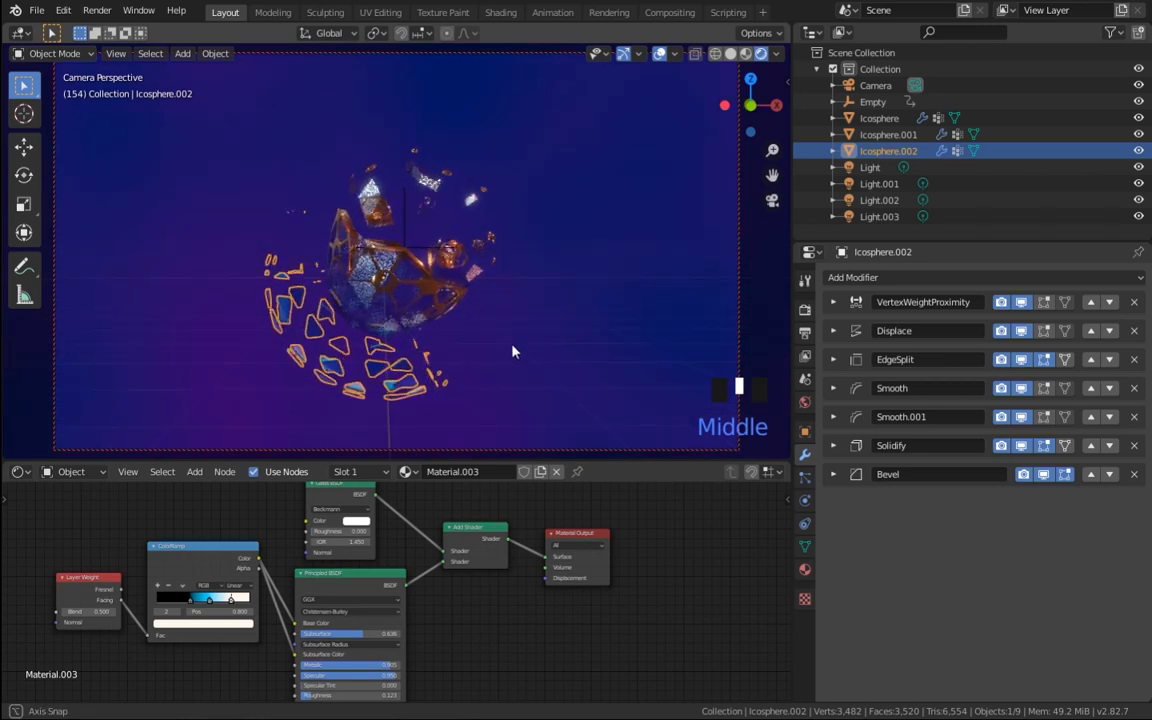
key("space")
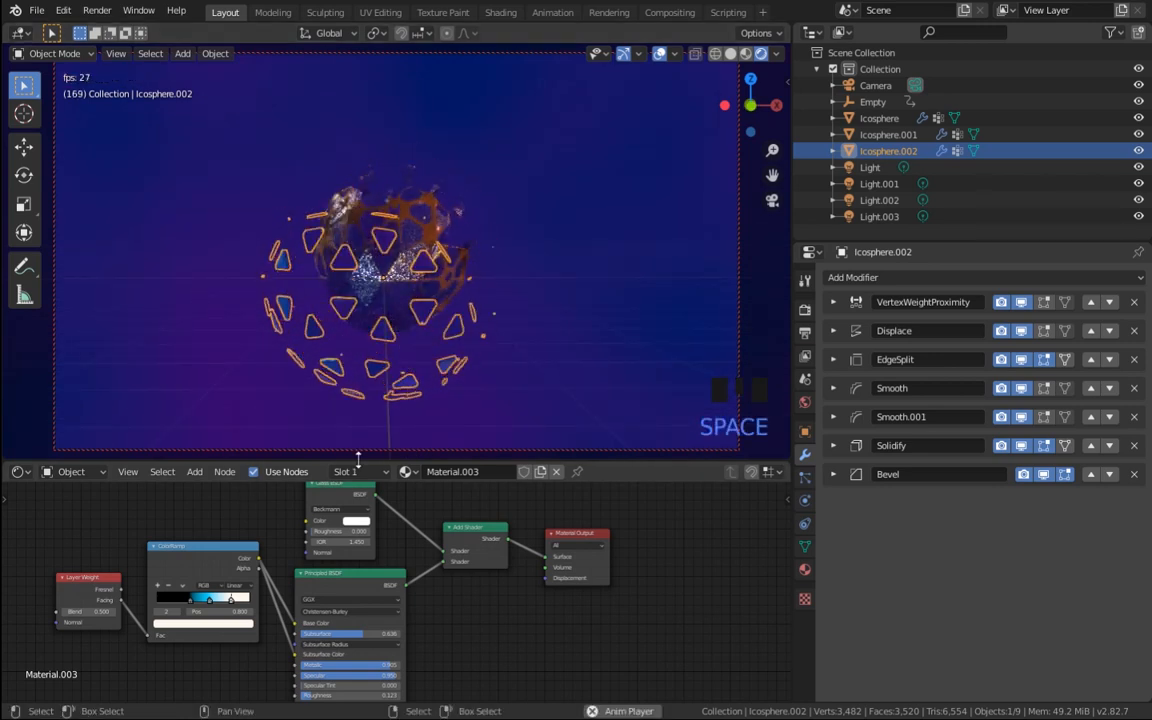
key("space")
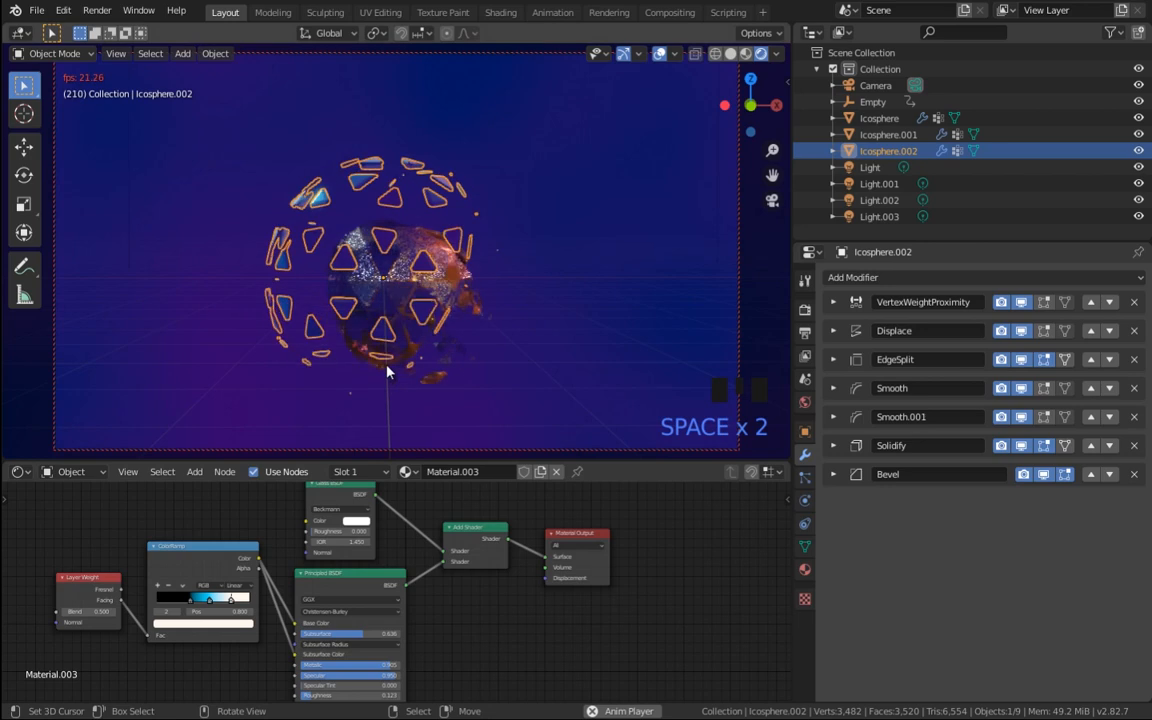
key("space")
key("space")
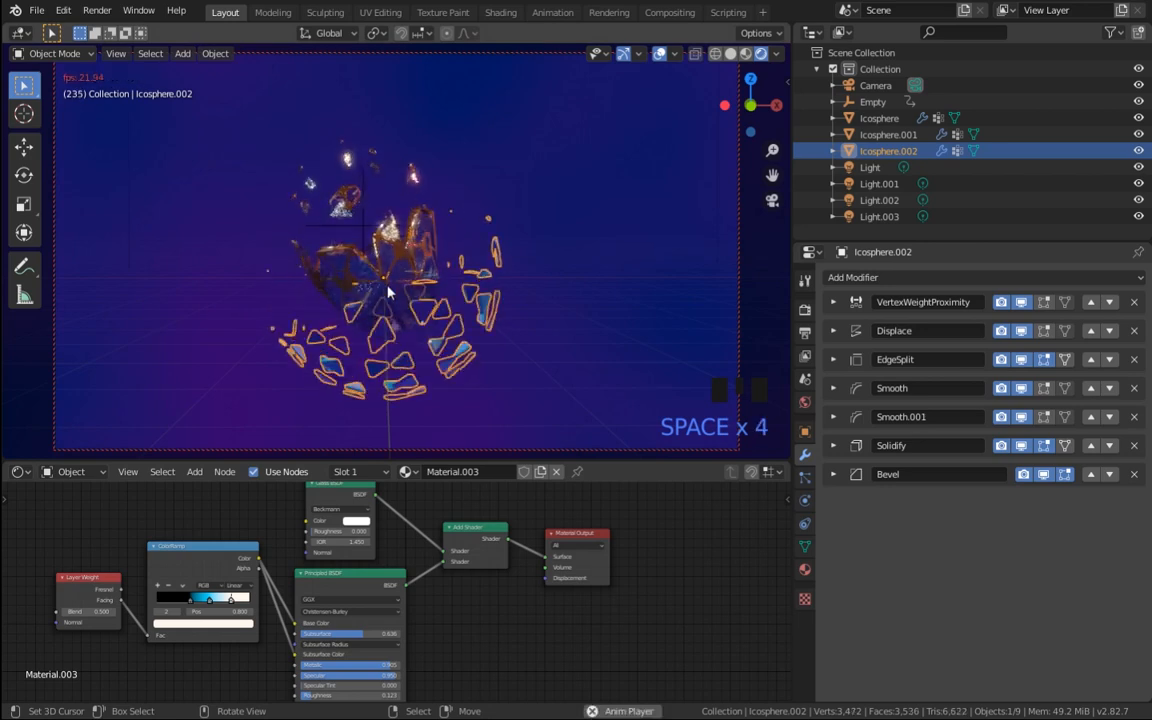
key("space")
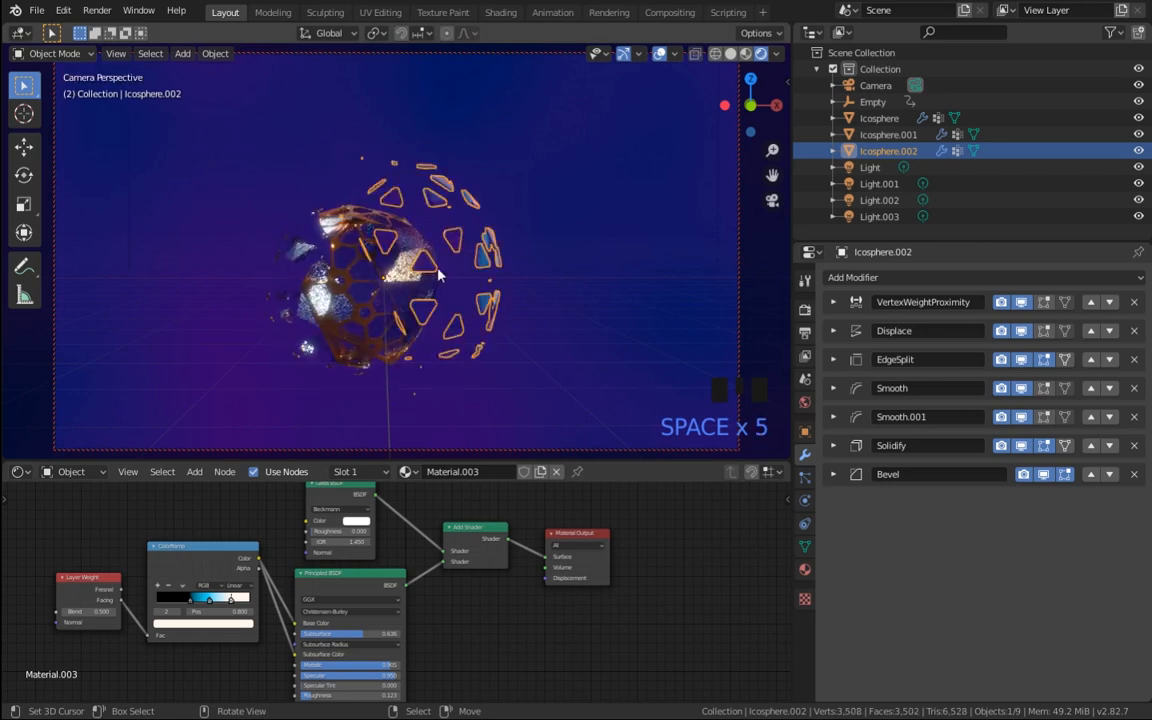
Step: Add a point light to the scene
left_click(877, 225)
left_click(870, 221)
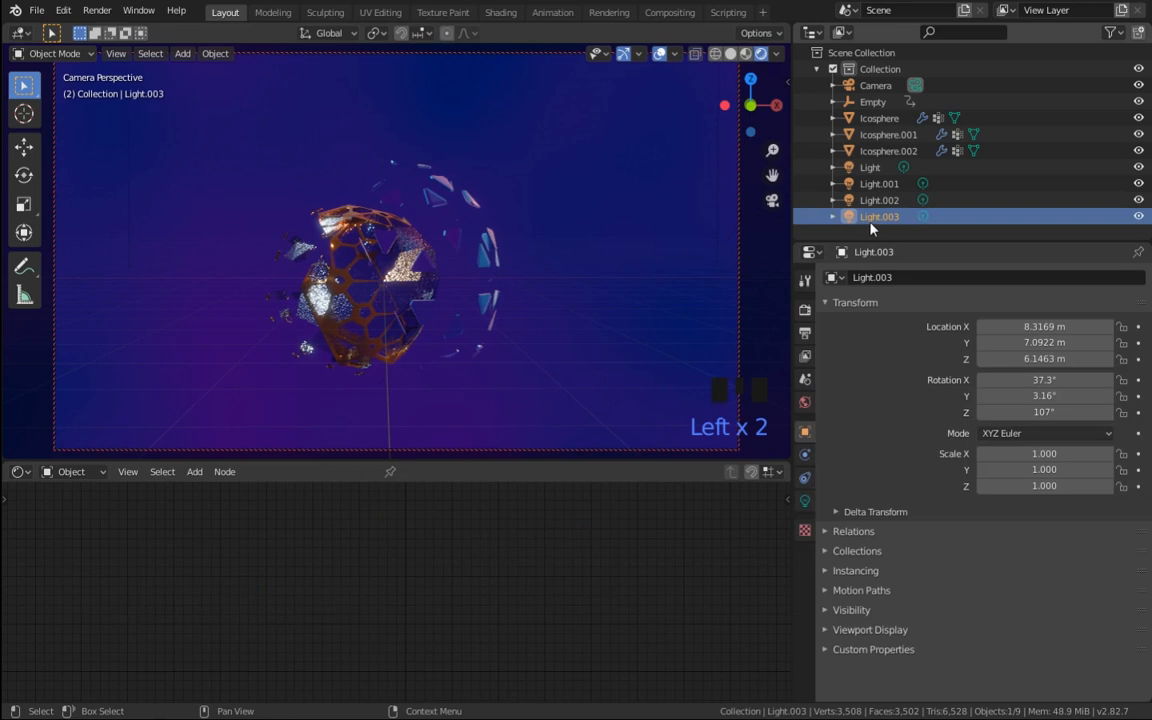
key("shift+a")
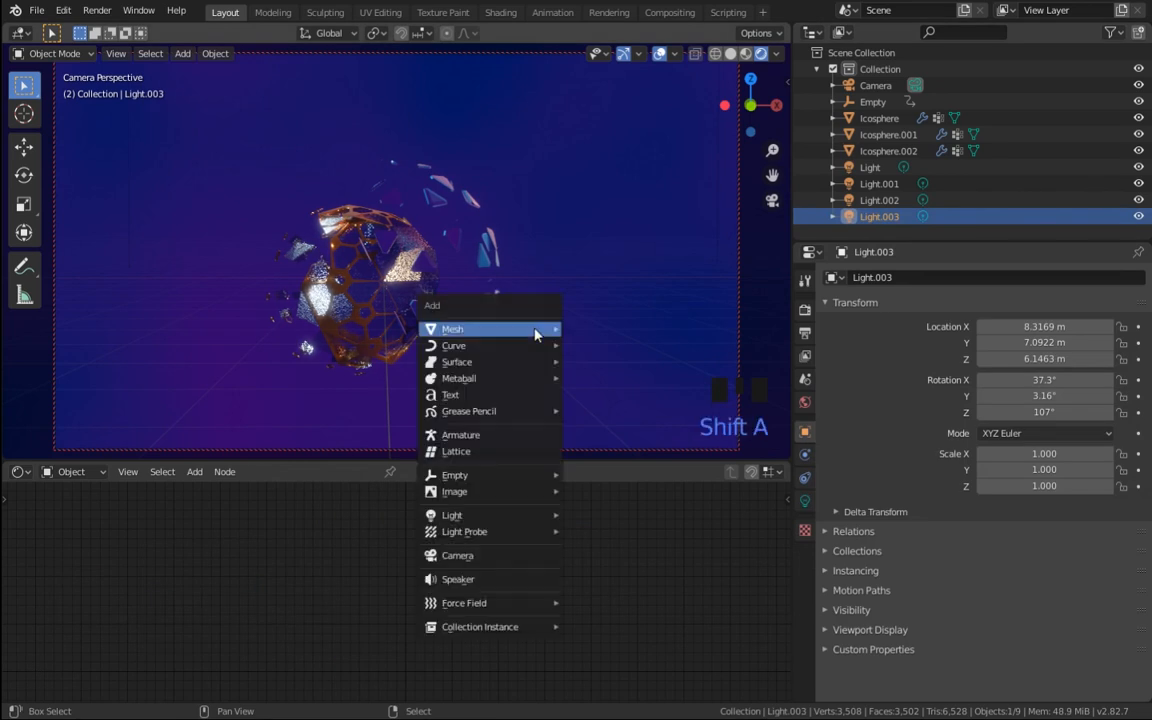
mouse_move(535, 330)
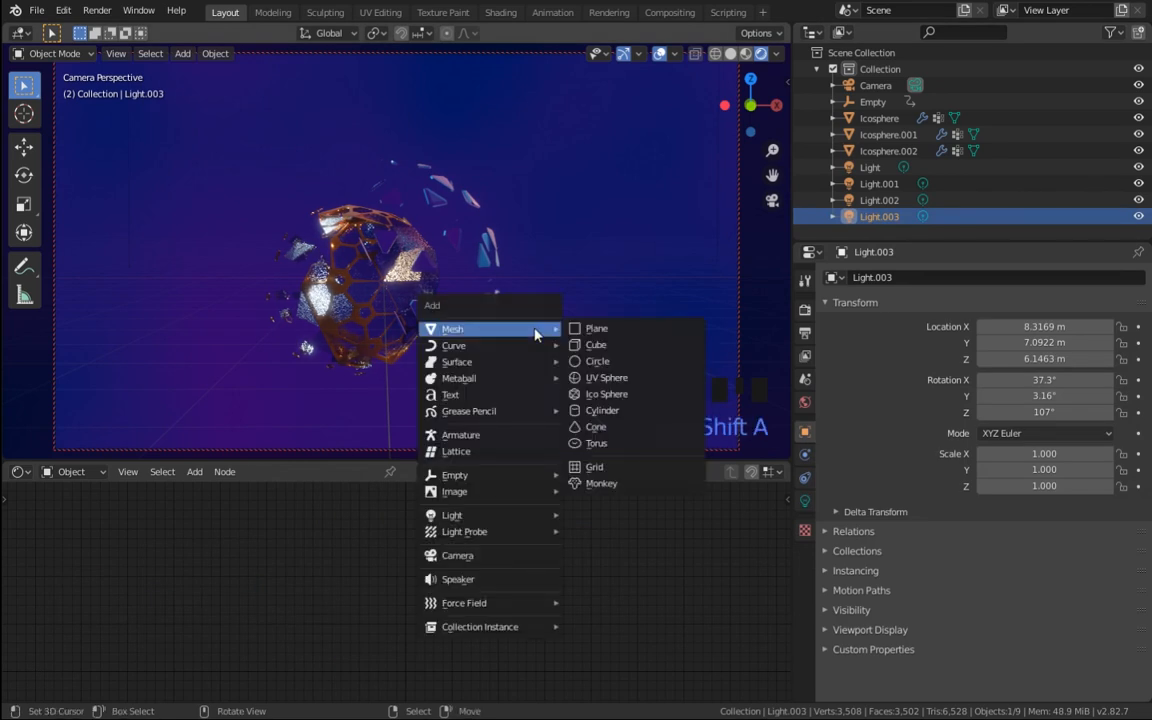
mouse_move(530, 515)
left_click(588, 517)
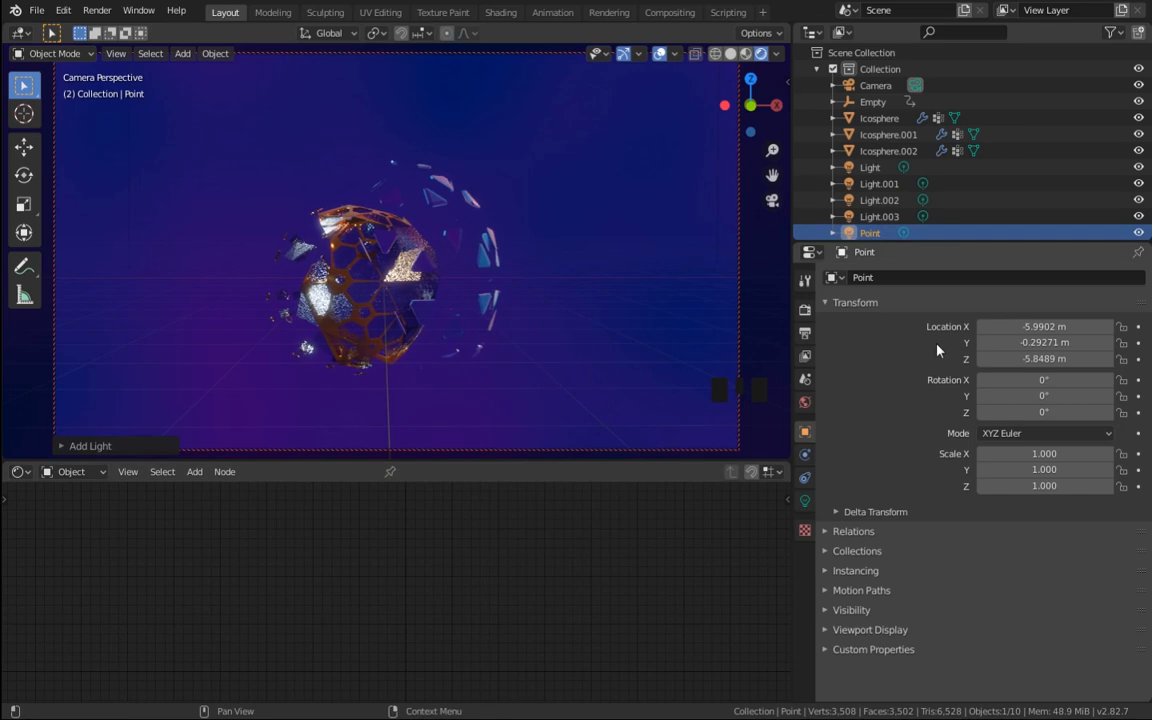
Step: Place the point light at the world origin by setting its X, Y and Z location to 0 m
left_click_drag(1035, 327, 1055, 359)
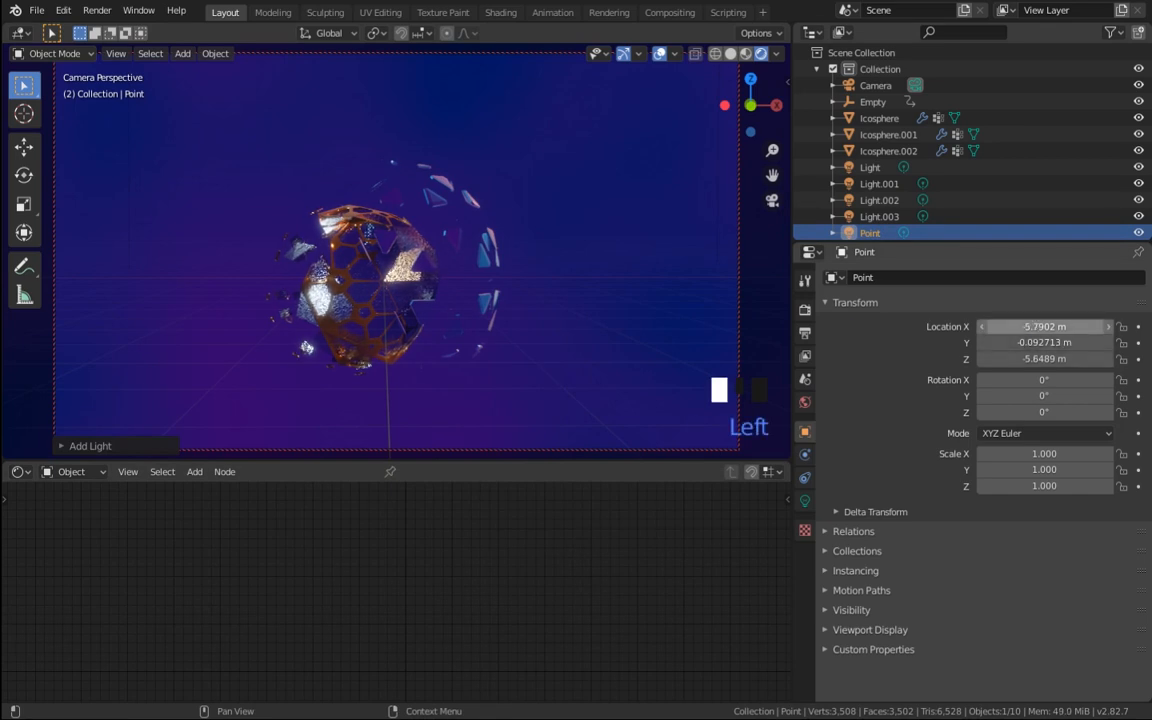
left_click(1041, 328)
type("0")
key("Return")
left_click(1042, 343)
type("0")
key("Return")
left_click(1042, 361)
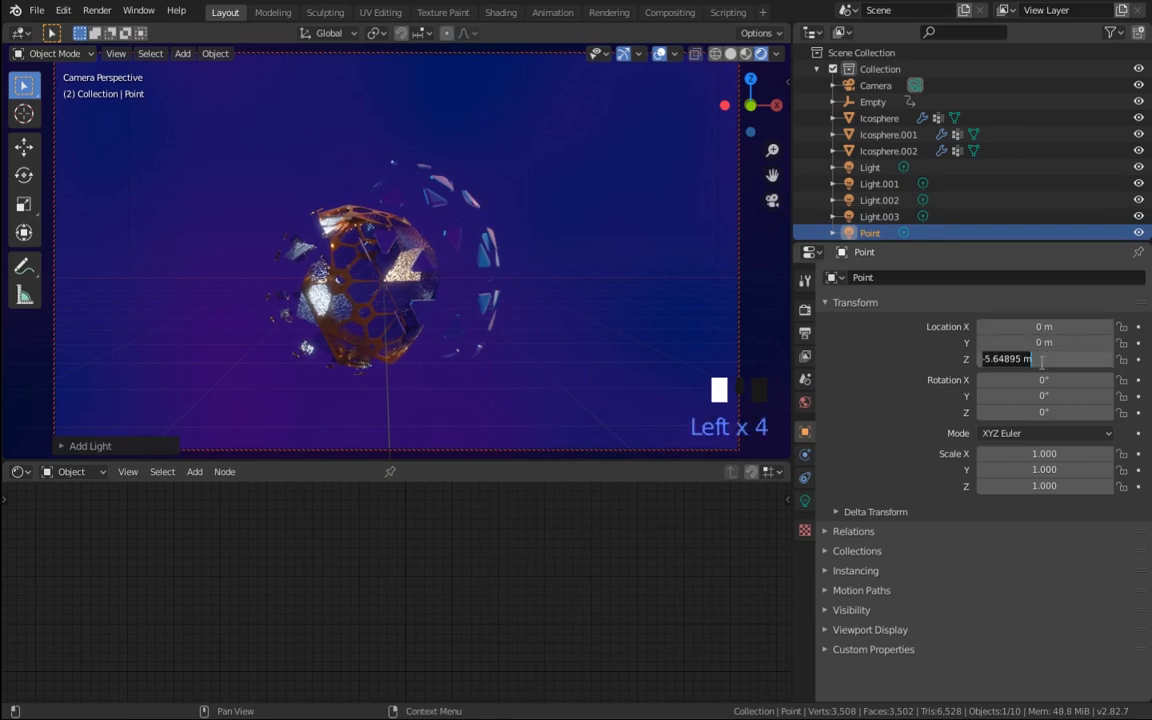
type("0")
key("Return")
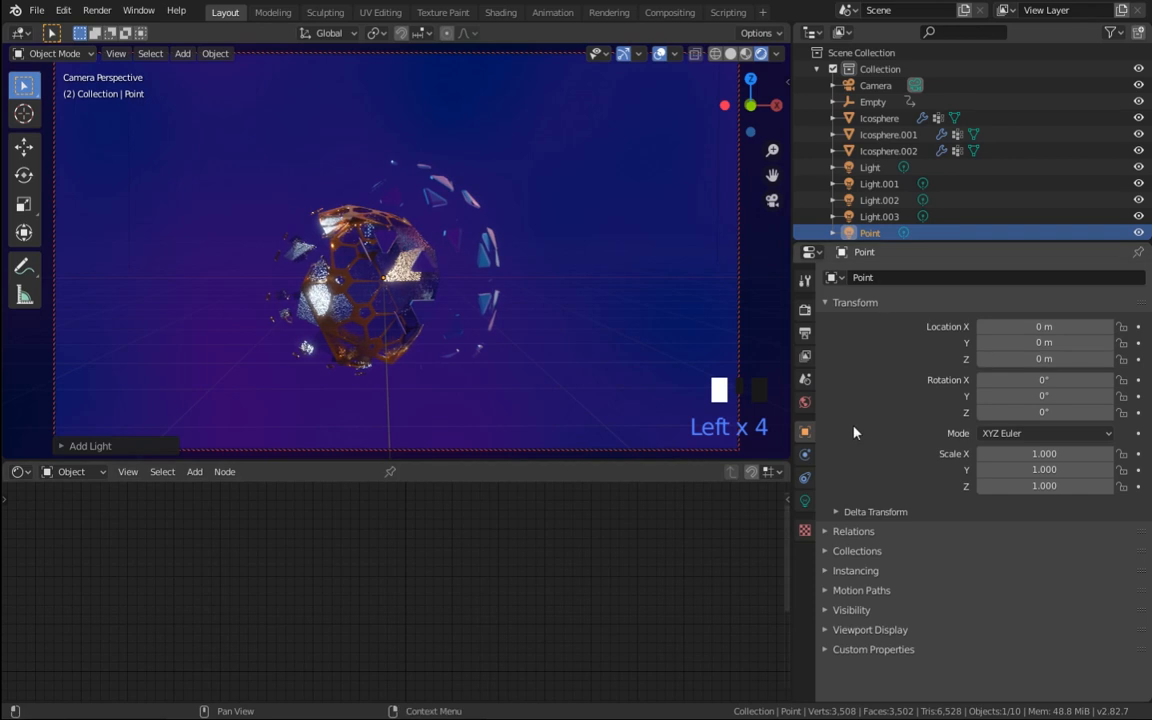
Step: Set the point light's power to 1560 W
left_click(805, 500)
left_click(1049, 383)
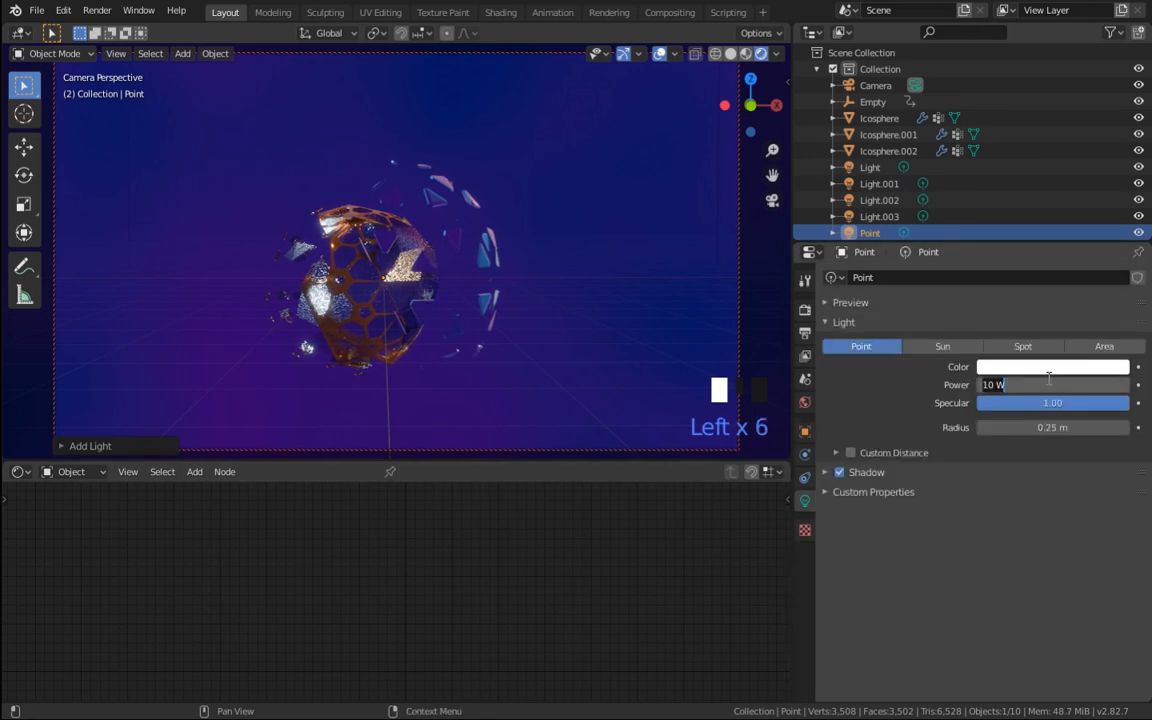
type("1560")
key("Return")
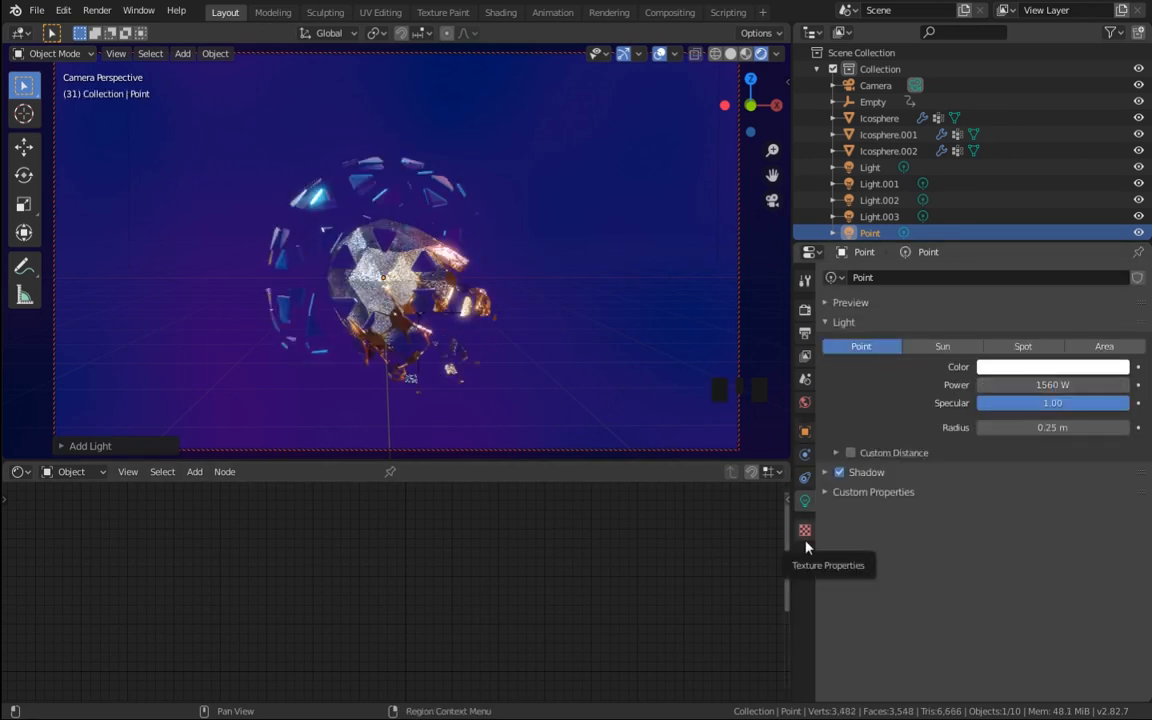
Step: Enable contact shadows for the point light and play the animation to check the lighting
key("space")
left_click(878, 473)
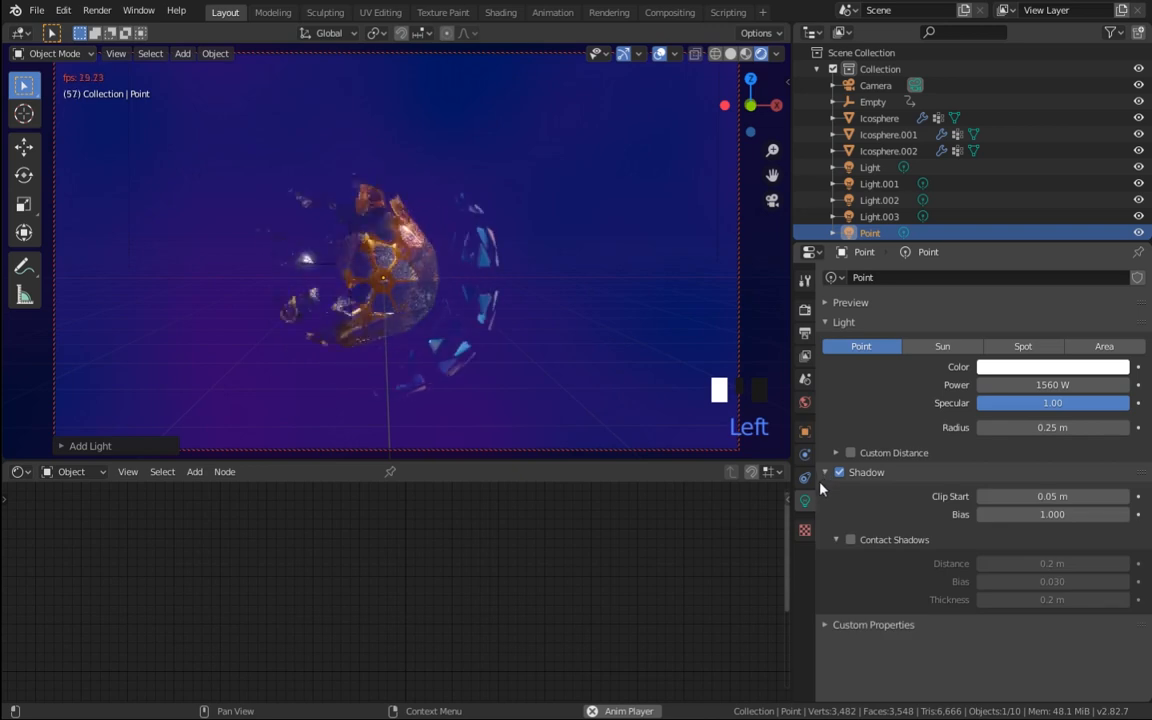
left_click(851, 540)
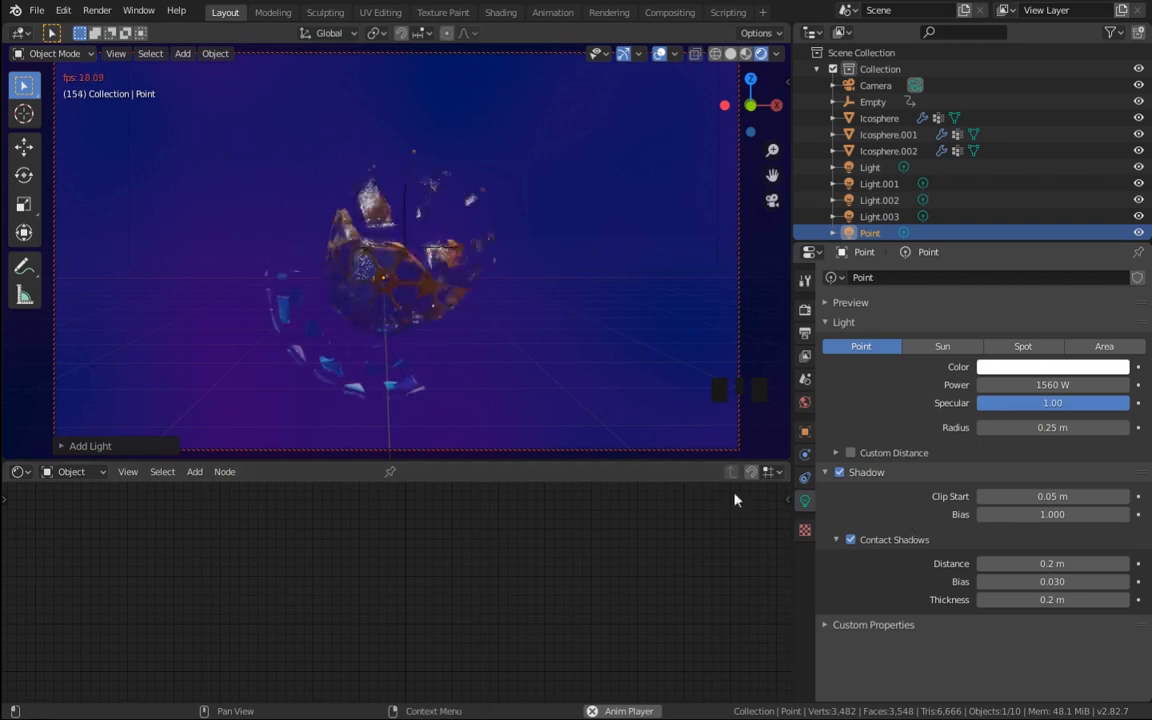
key("space")
Step: Add a cube mesh to the scene
key("shift+a")
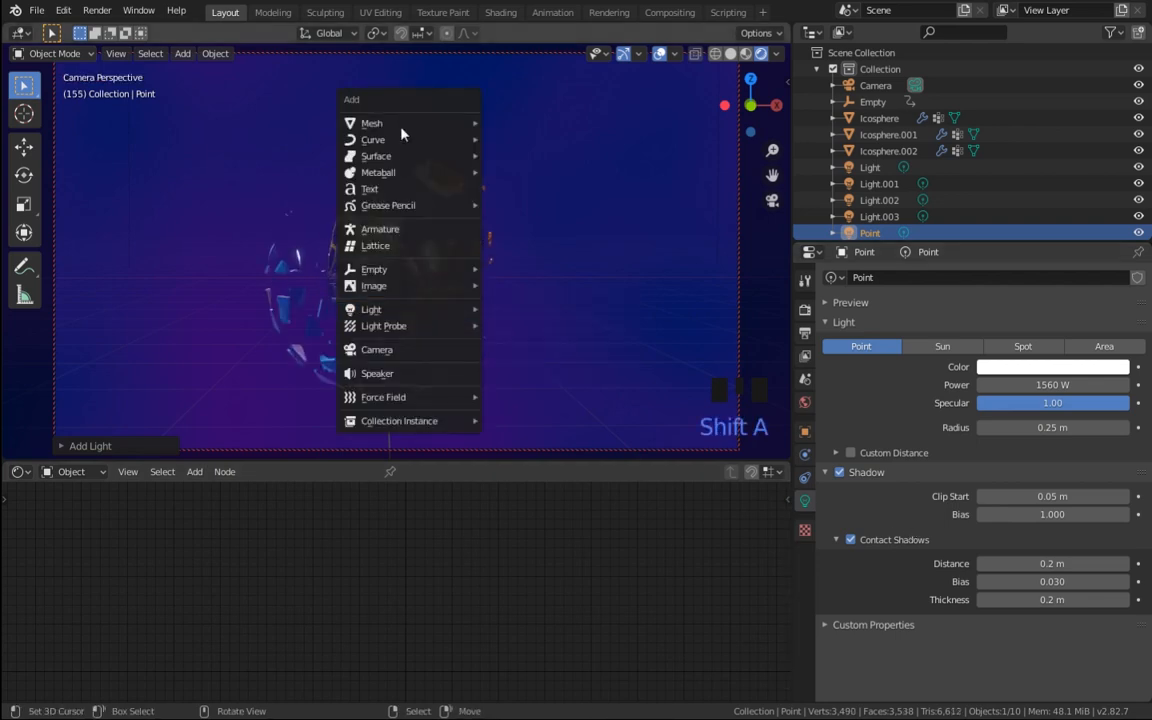
mouse_move(404, 124)
left_click(515, 140)
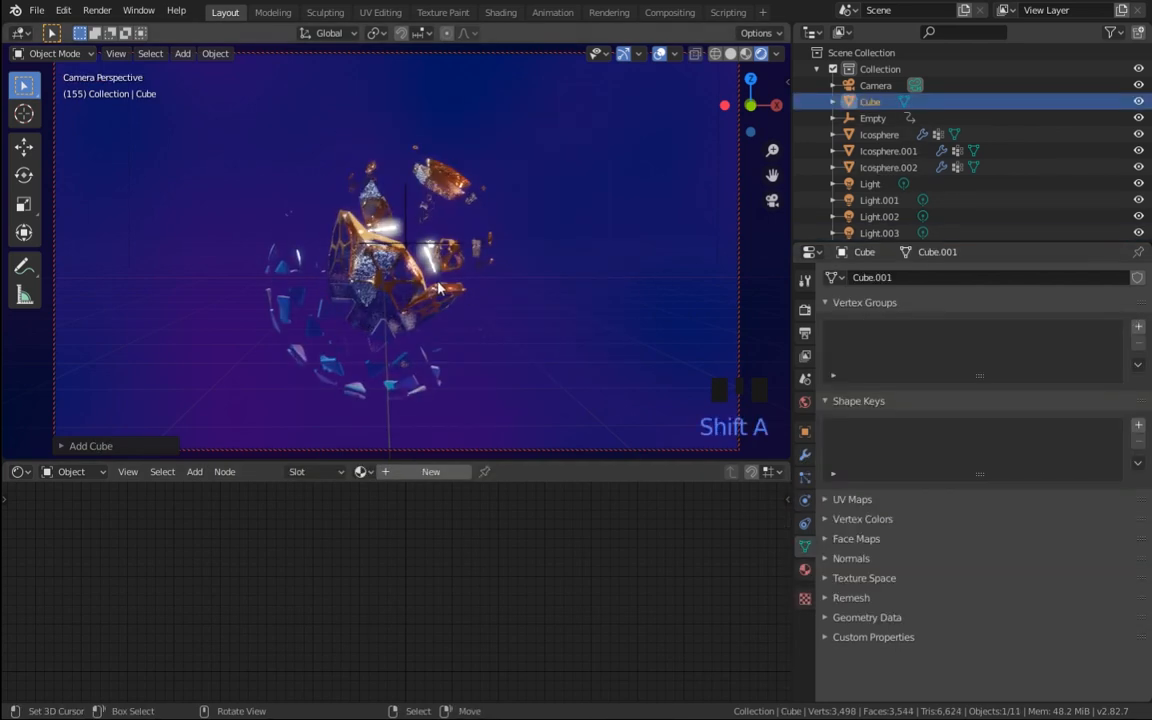
key("s")
left_click(608, 235)
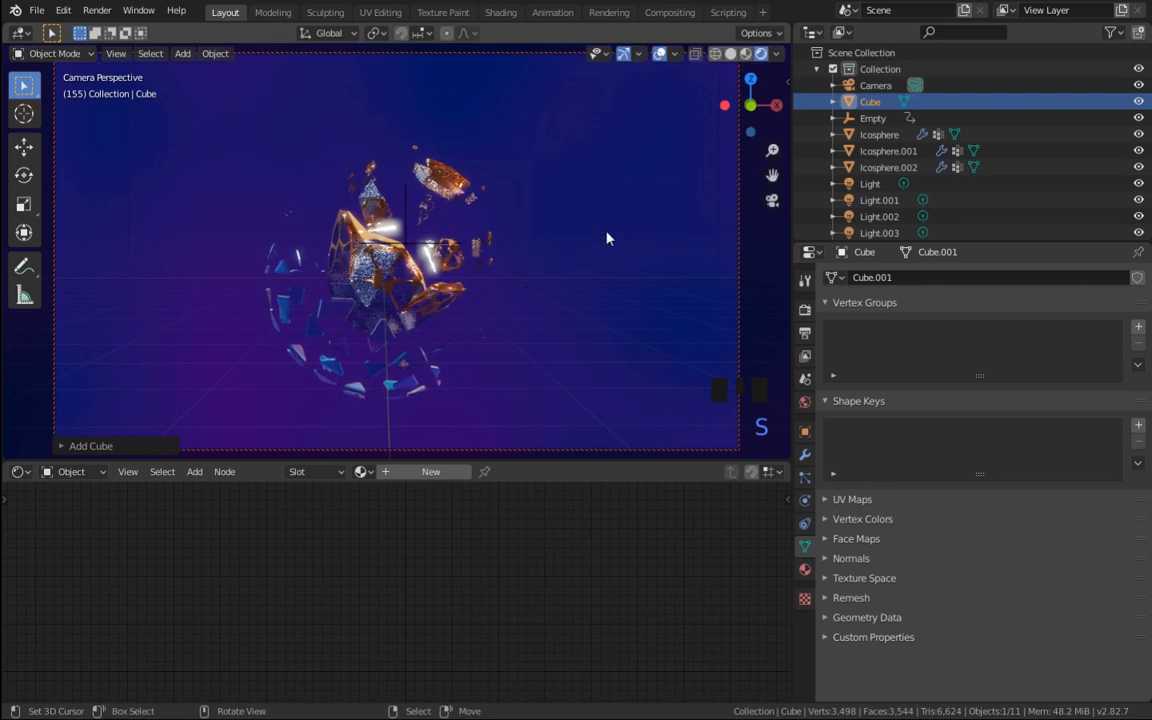
Step: Set the cube's X, Y and Z location to 0 m and scale it uniformly to about 5.662
left_click(805, 431)
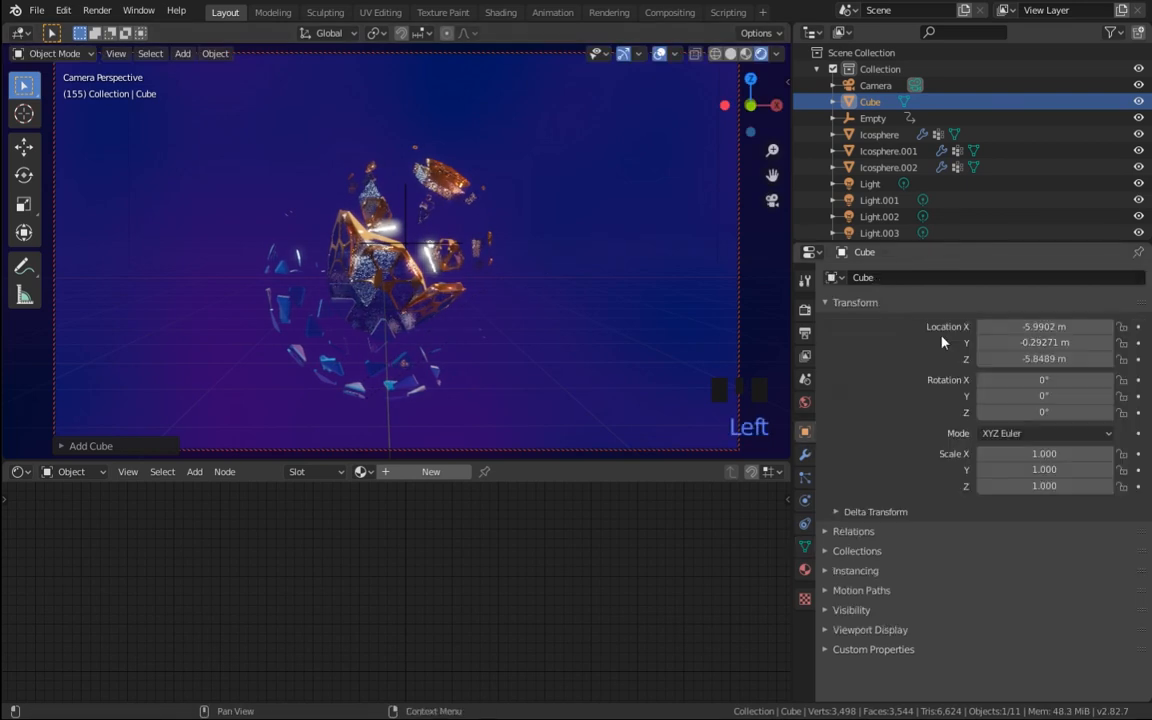
left_click(1010, 326)
type("0")
key("Return")
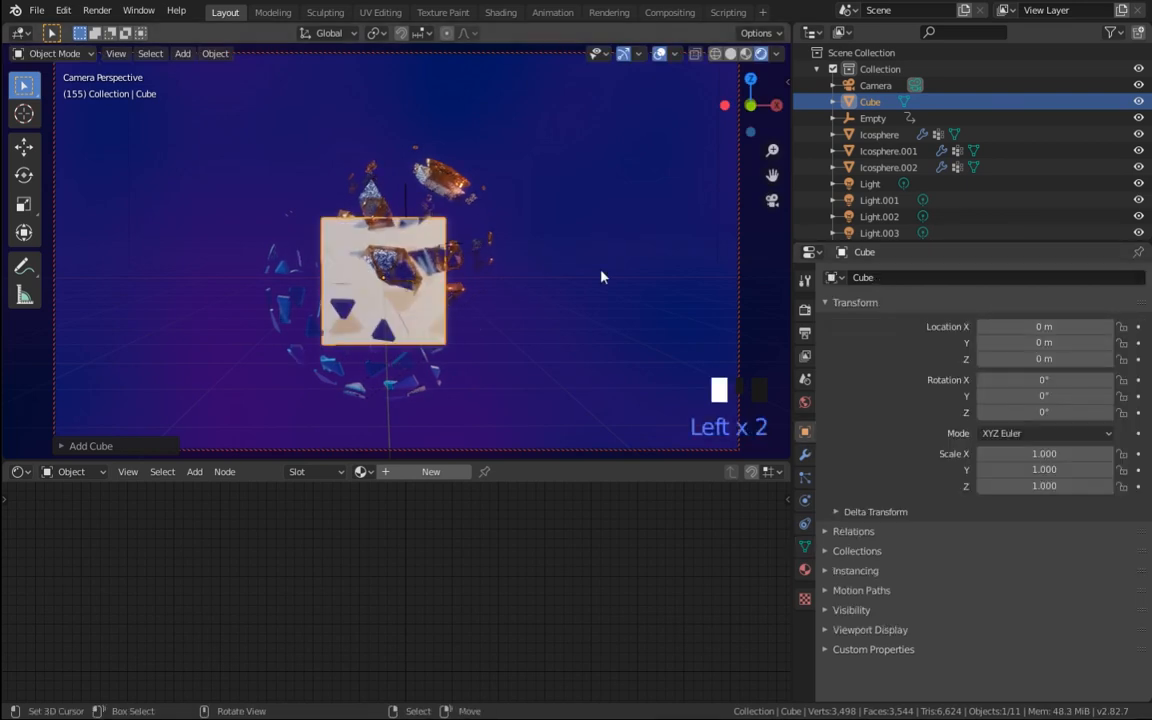
key("s")
left_click(343, 380)
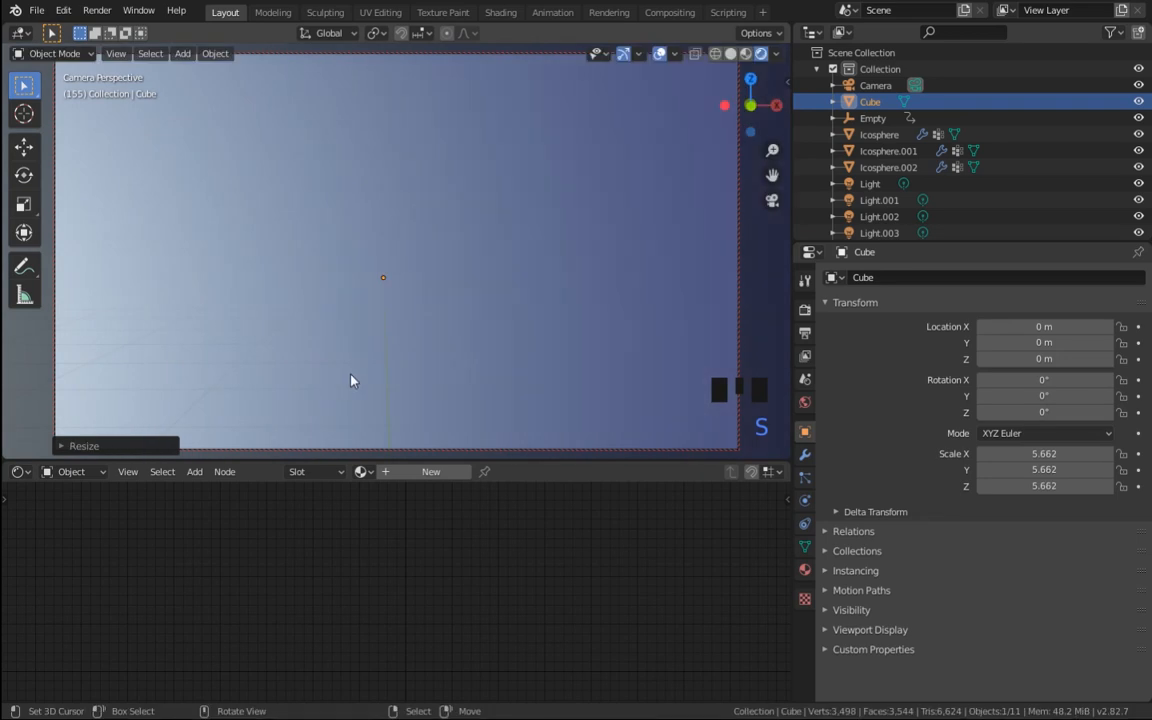
Step: Give the cube a new material, connect a Principled Volume shader to the output's Volume input, and delete the Principled BSDF
left_click(431, 471)
key("shift+a")
mouse_move(265, 583)
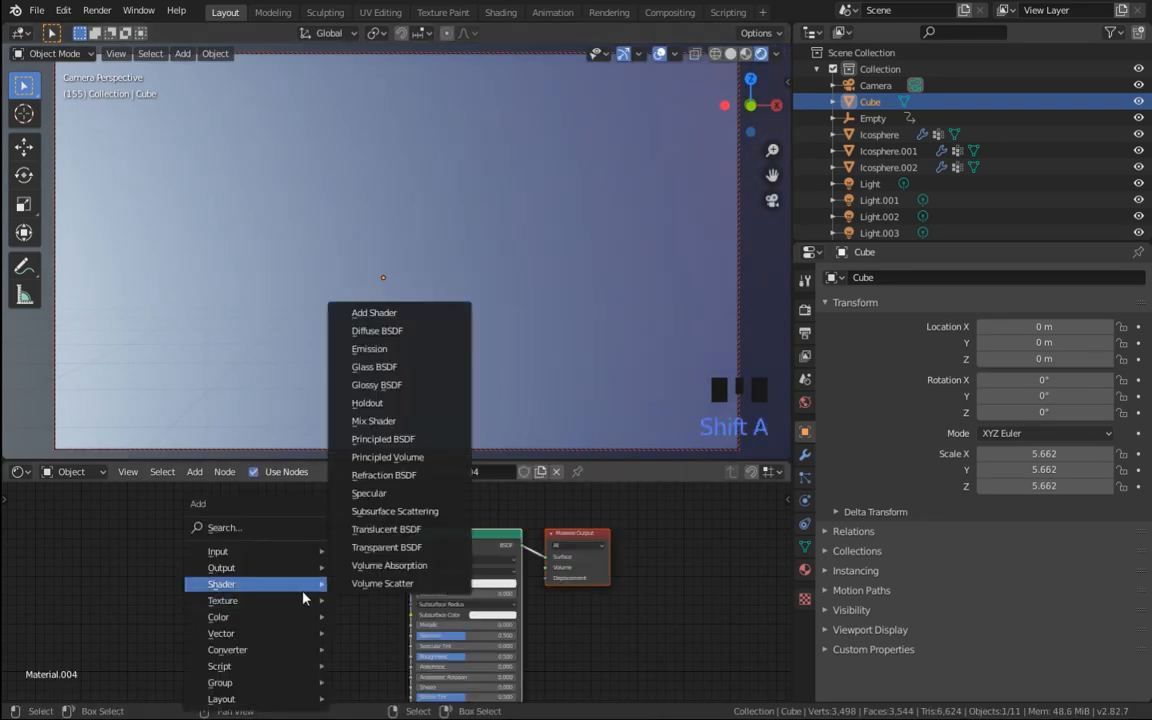
left_click(370, 457)
left_click(249, 513)
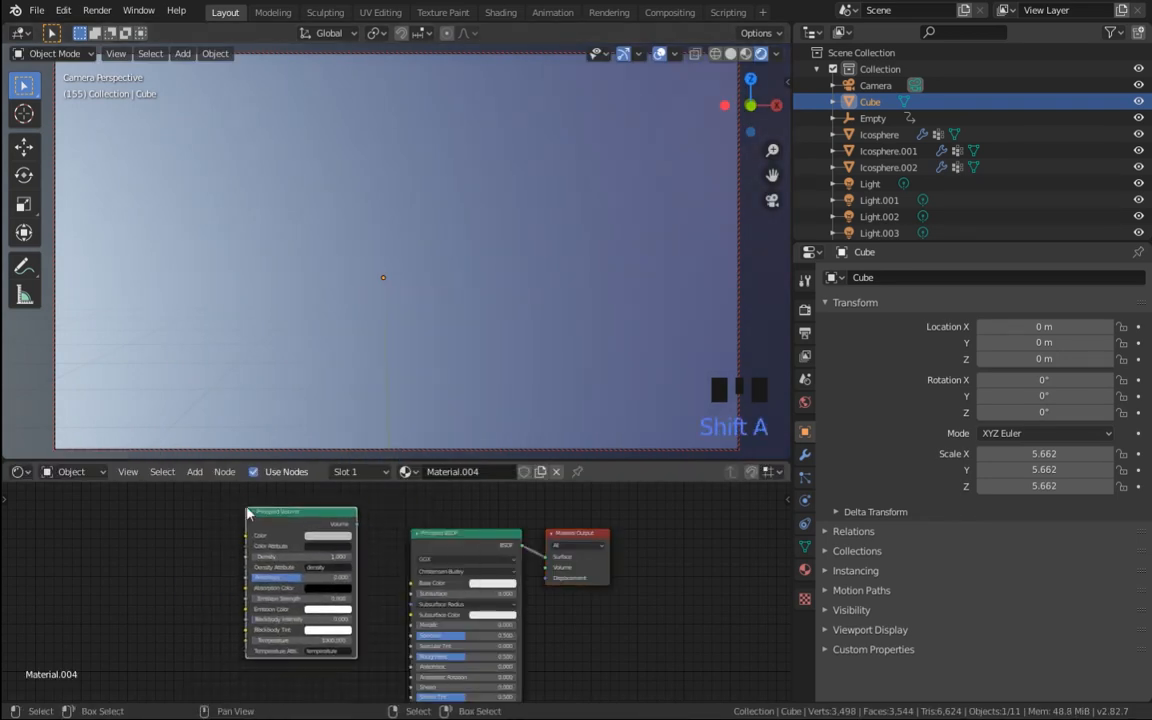
left_click_drag(357, 524, 547, 567)
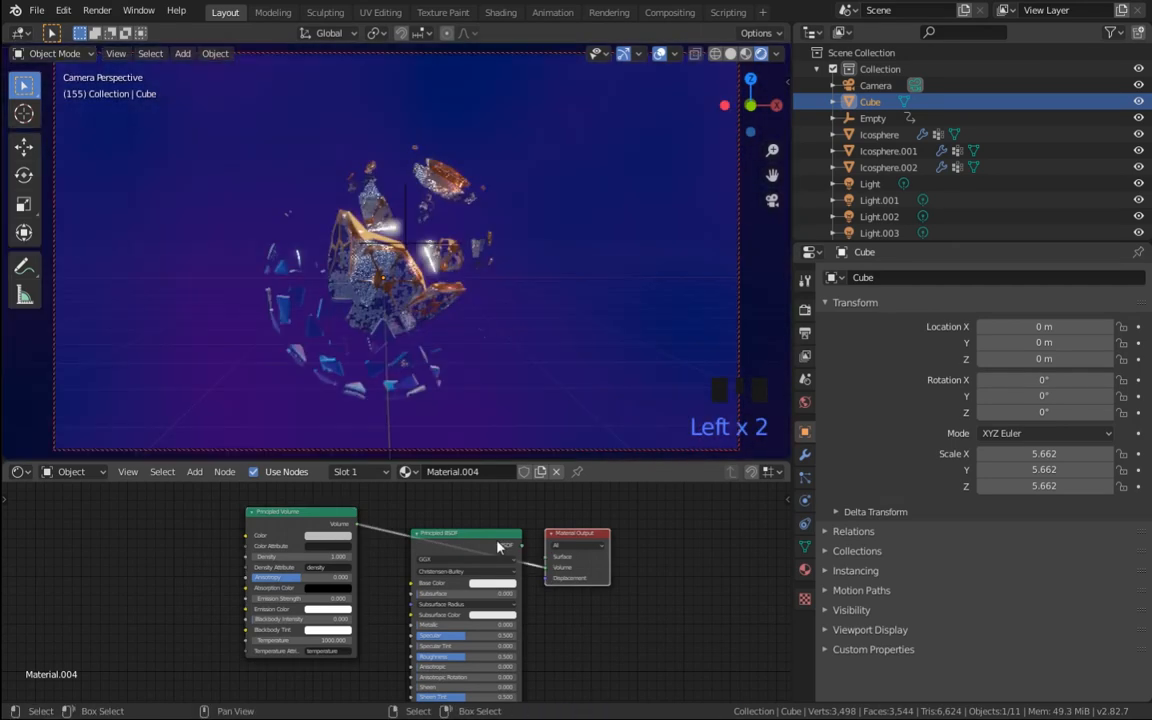
left_click(497, 546)
key("Delete")
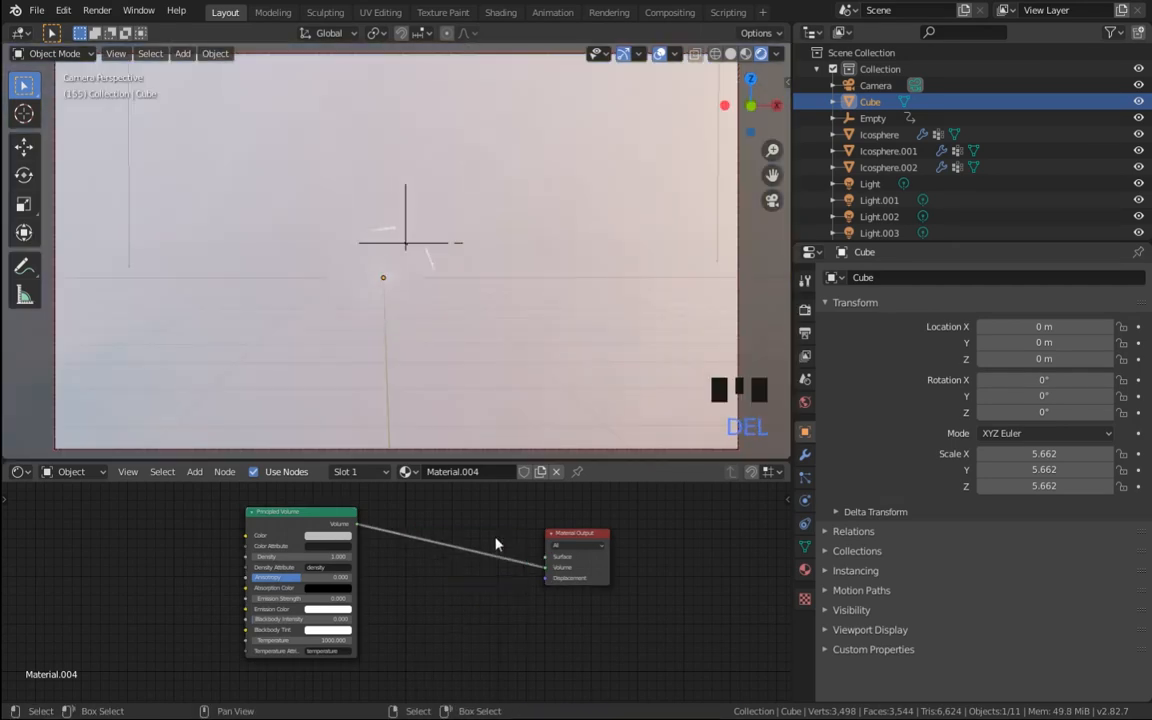
Step: Move the Principled Volume node closer to the output and set its color to a salmon pink
left_click_drag(293, 551, 383, 549)
left_click(416, 533)
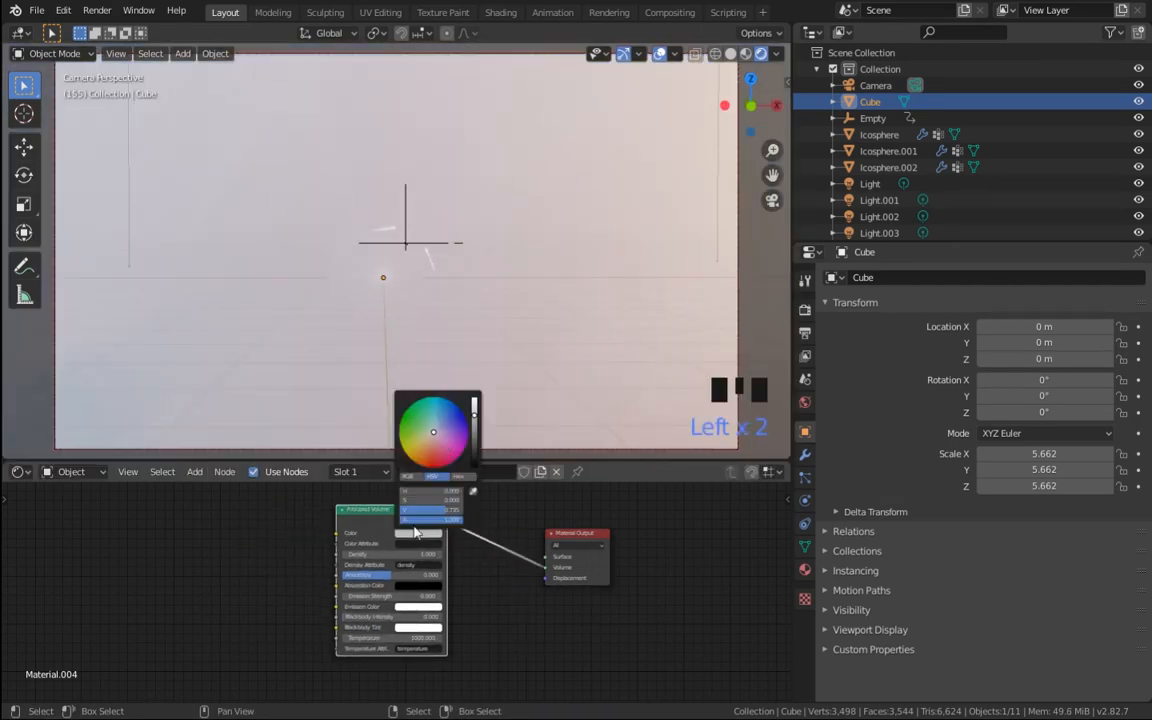
left_click(436, 443)
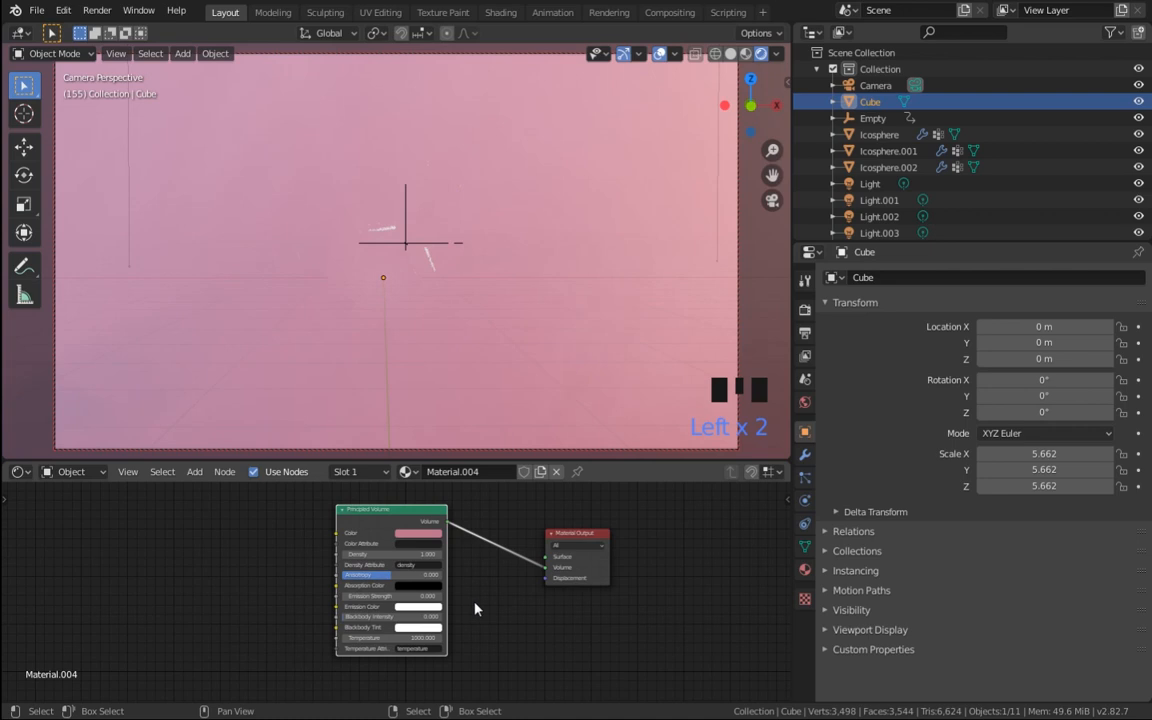
scroll(458, 597, "up", 7)
left_click(436, 490)
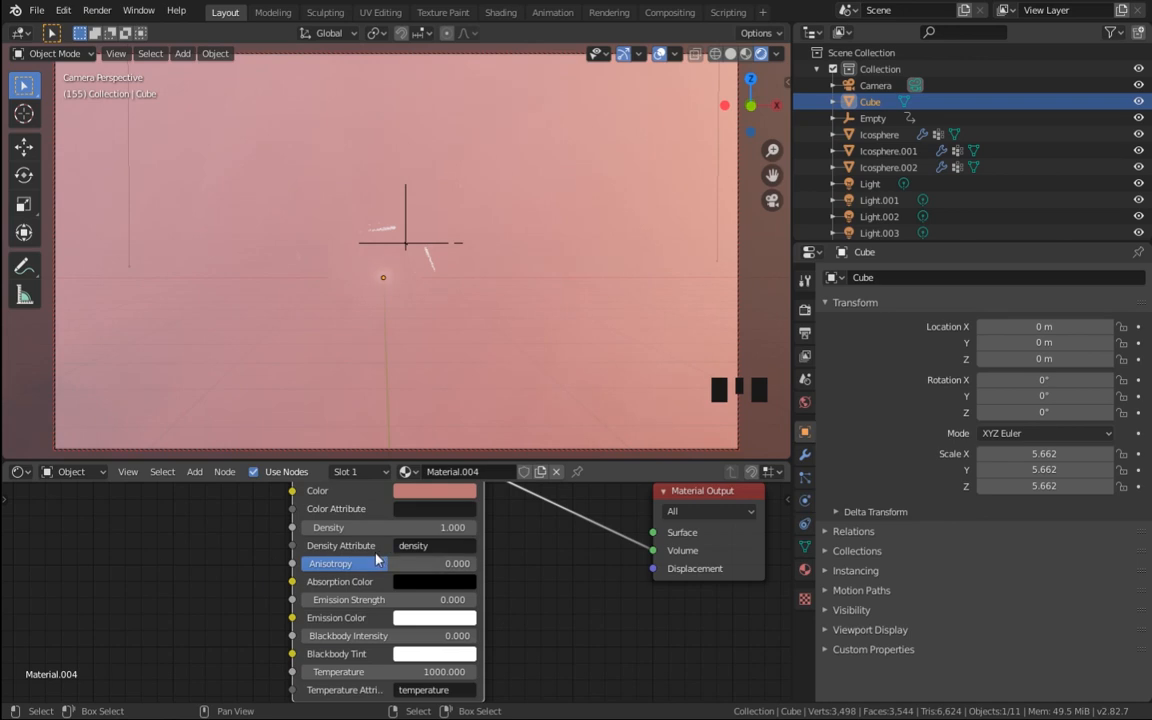
Step: Set the Principled Volume's density to 0.02 and raise its anisotropy to about 0.718
left_click(345, 527)
type("0.05")
key("Return")
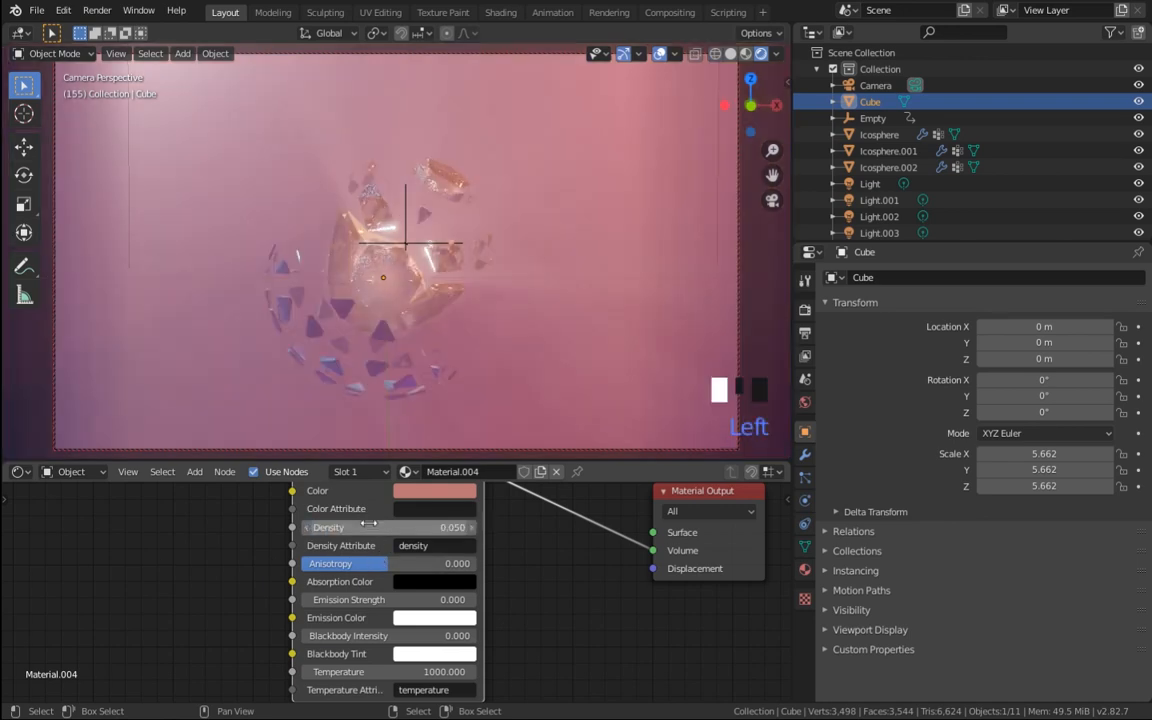
left_click(427, 527)
type("0.02")
key("Return")
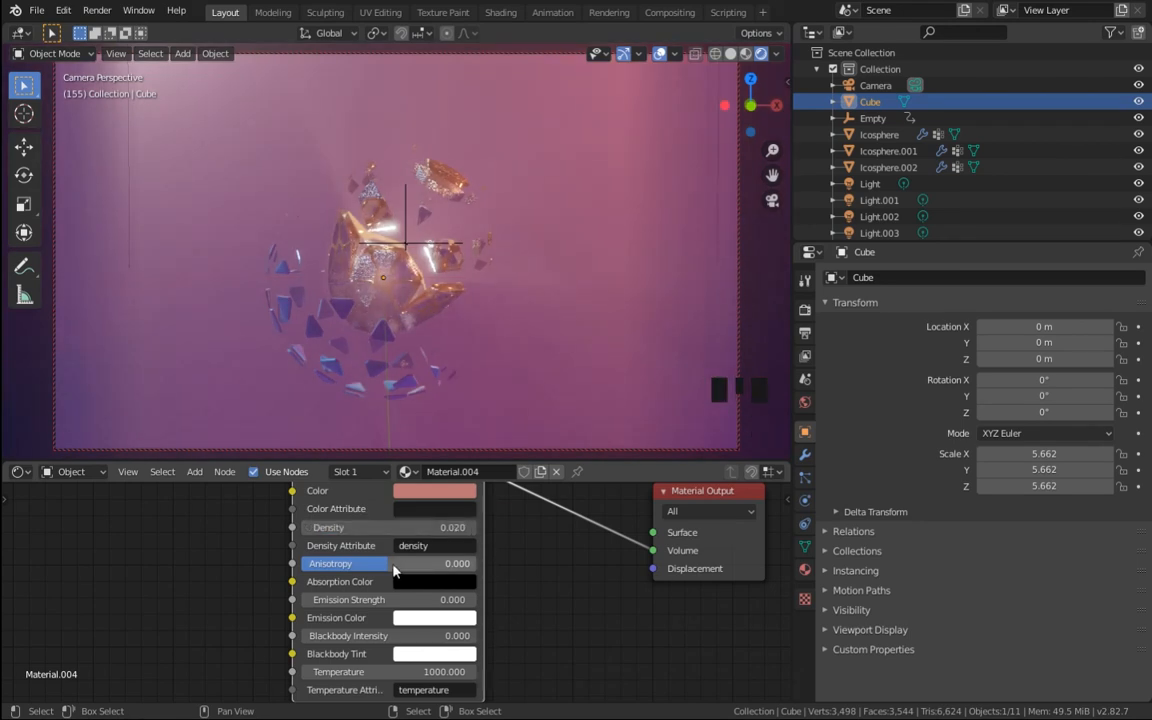
left_click_drag(395, 570, 451, 563)
Step: Set Eevee's volumetrics to start at 1 m and end at 25 m, with 4px tiles, 256 samples and volumetric shadows enabled
left_click(805, 310)
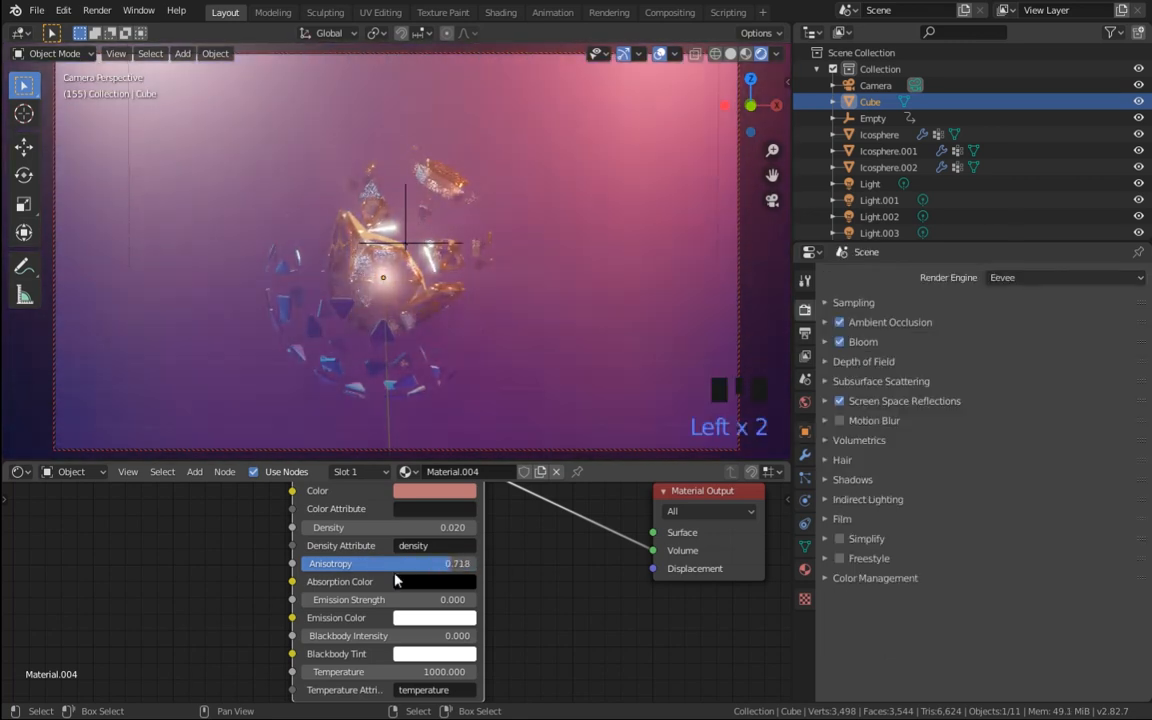
left_click(845, 443)
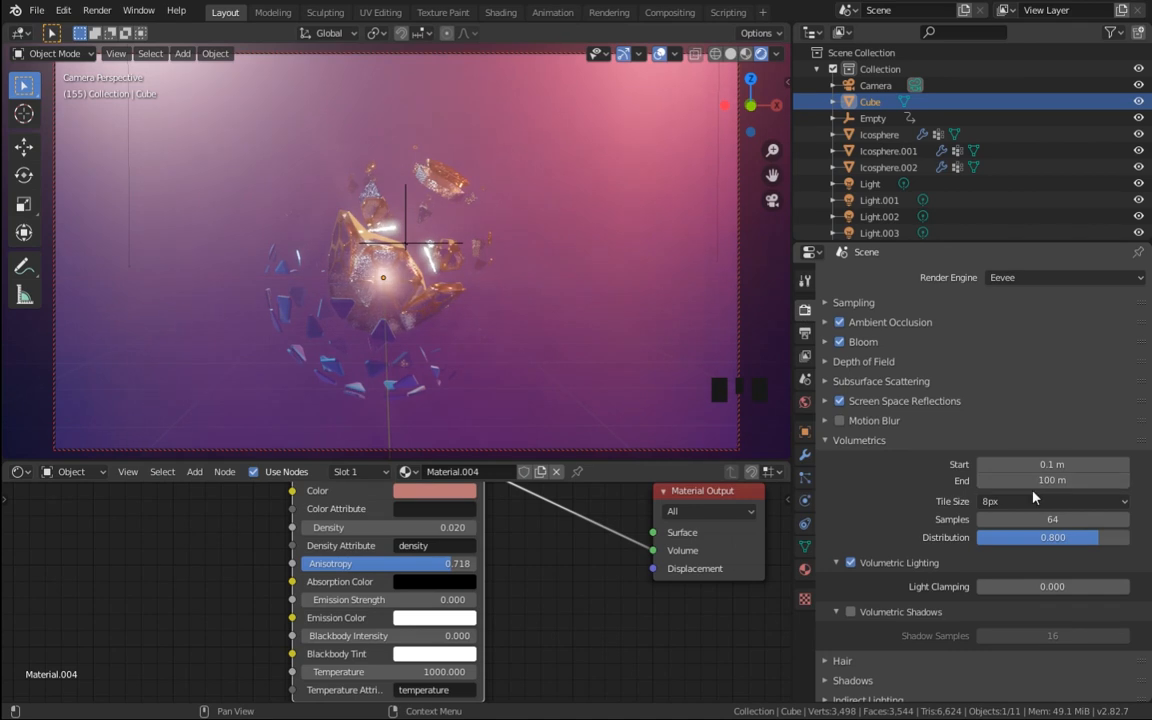
left_click(1055, 466)
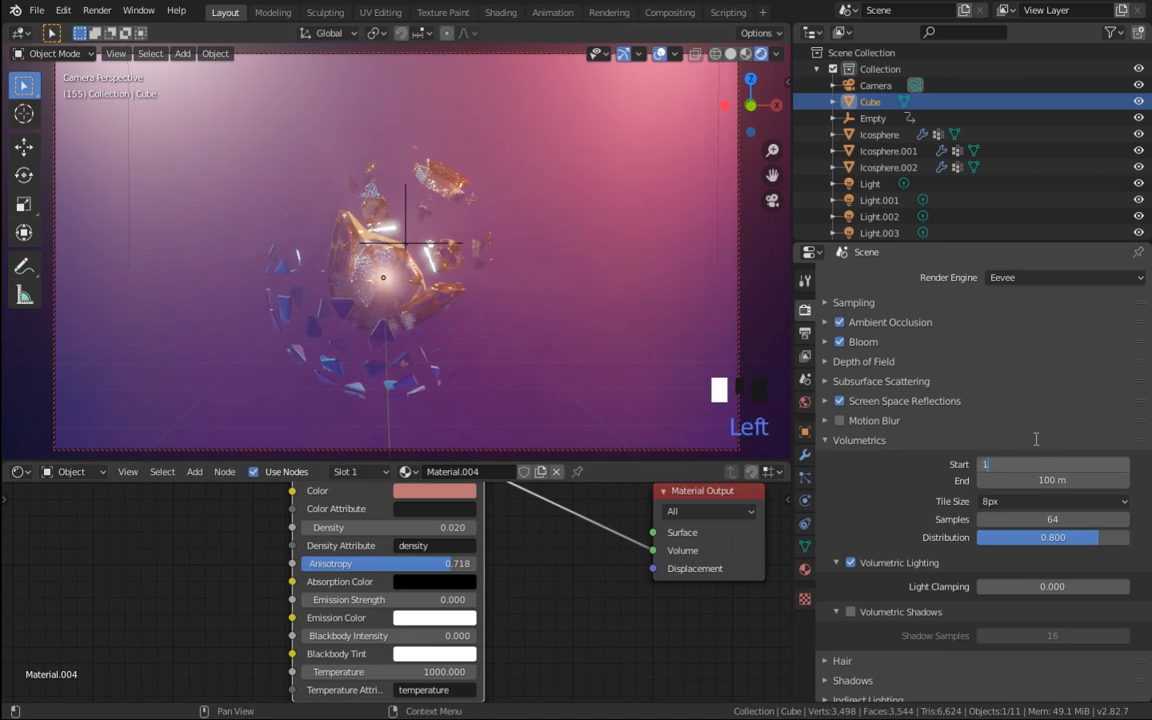
left_click(1031, 478)
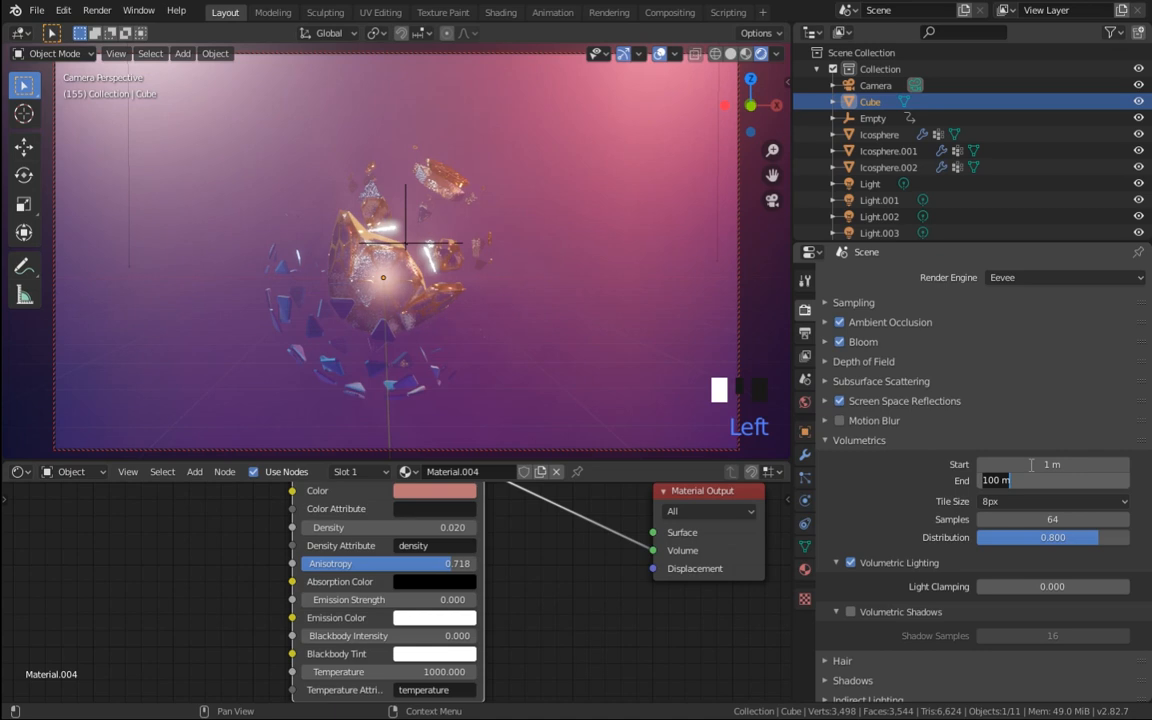
type("25")
key("Return")
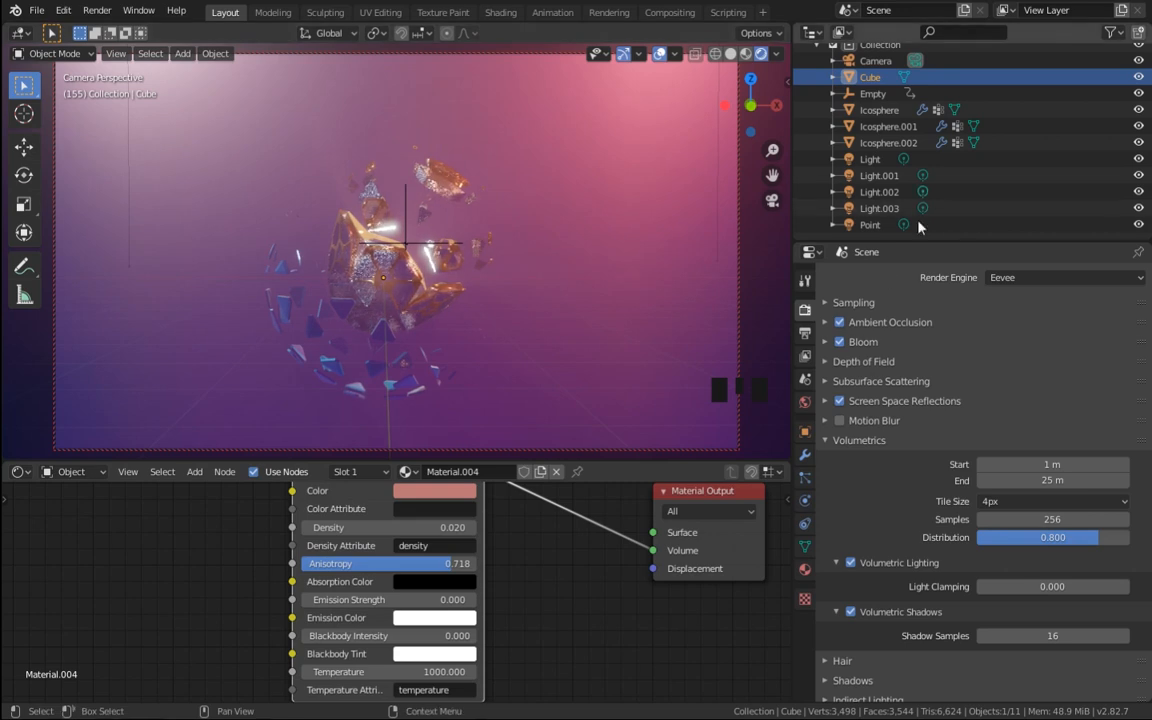
Step: Set the central point light's power to 12000 W and lower its specular to about 0.04
left_click(875, 225)
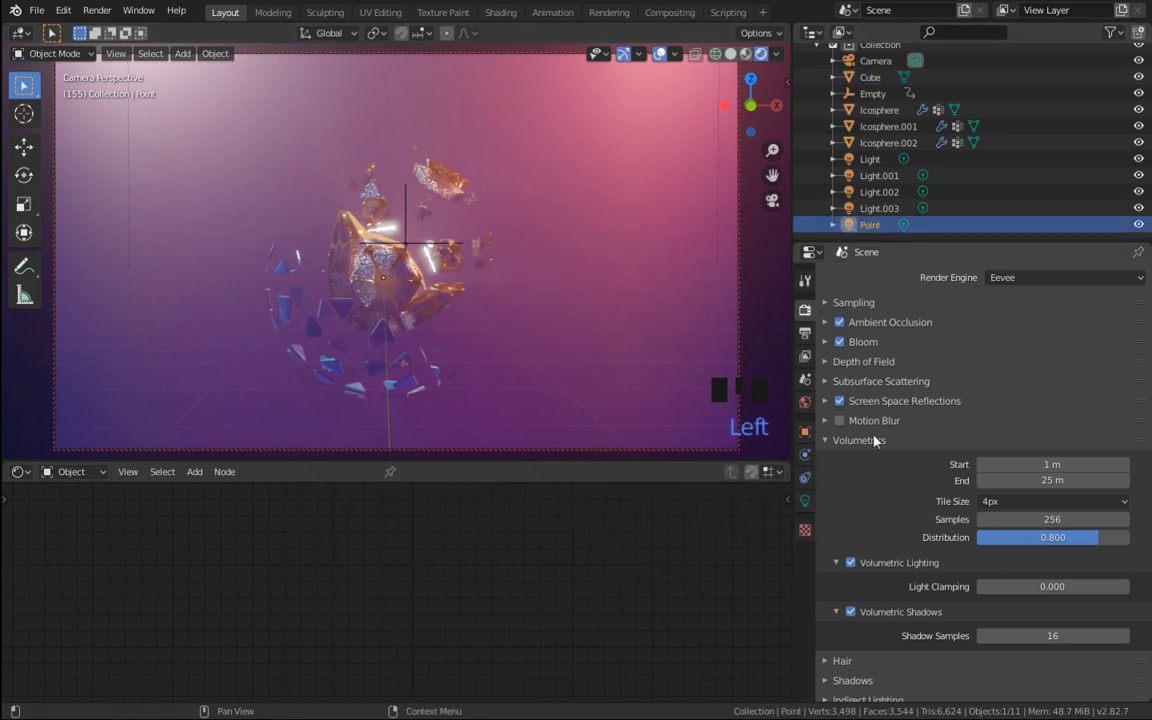
left_click(805, 500)
left_click(1056, 385)
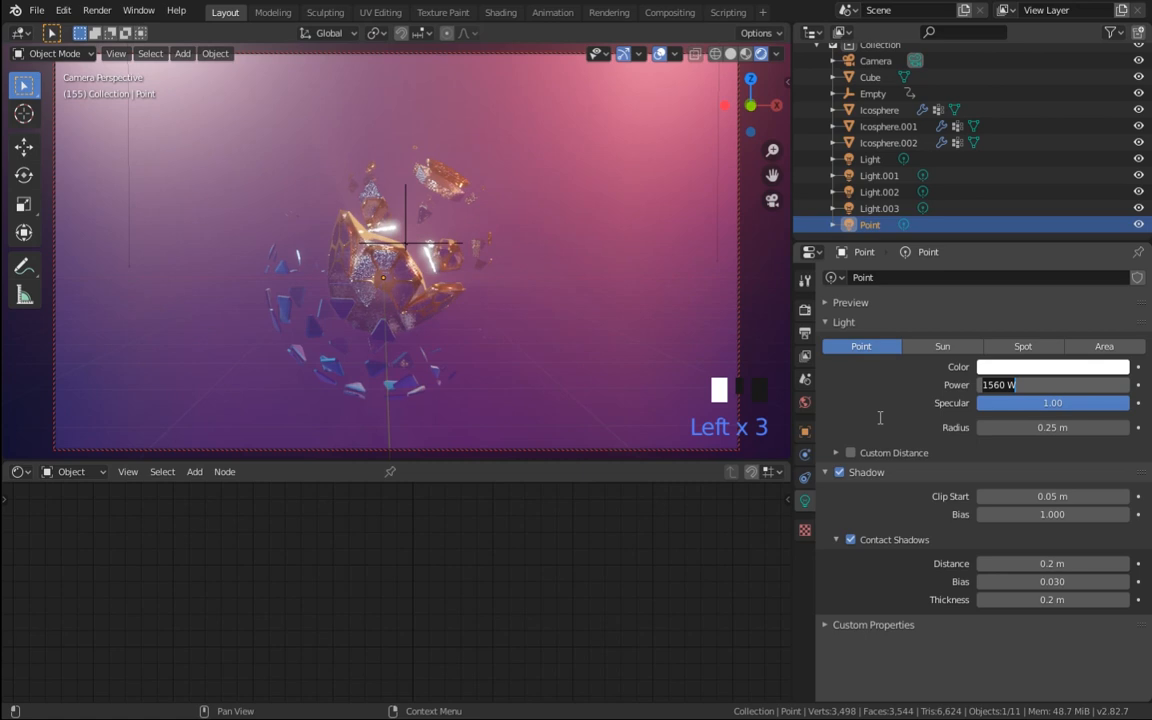
left_click(805, 432)
left_click(805, 432)
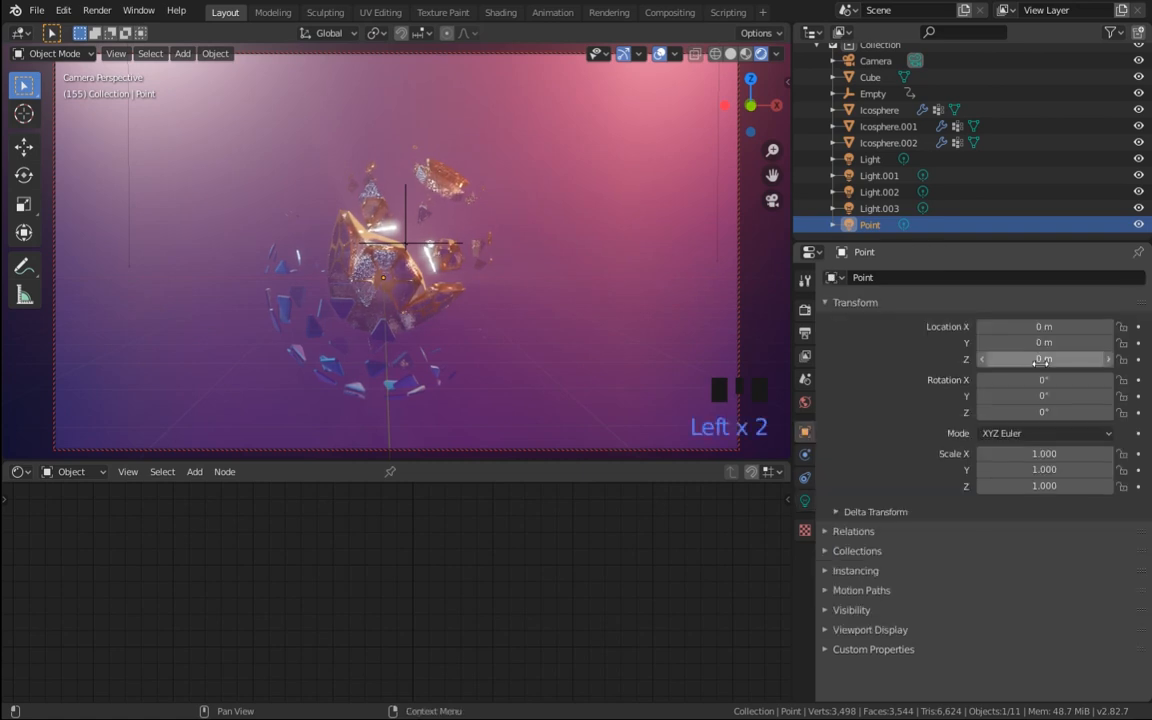
left_click(806, 502)
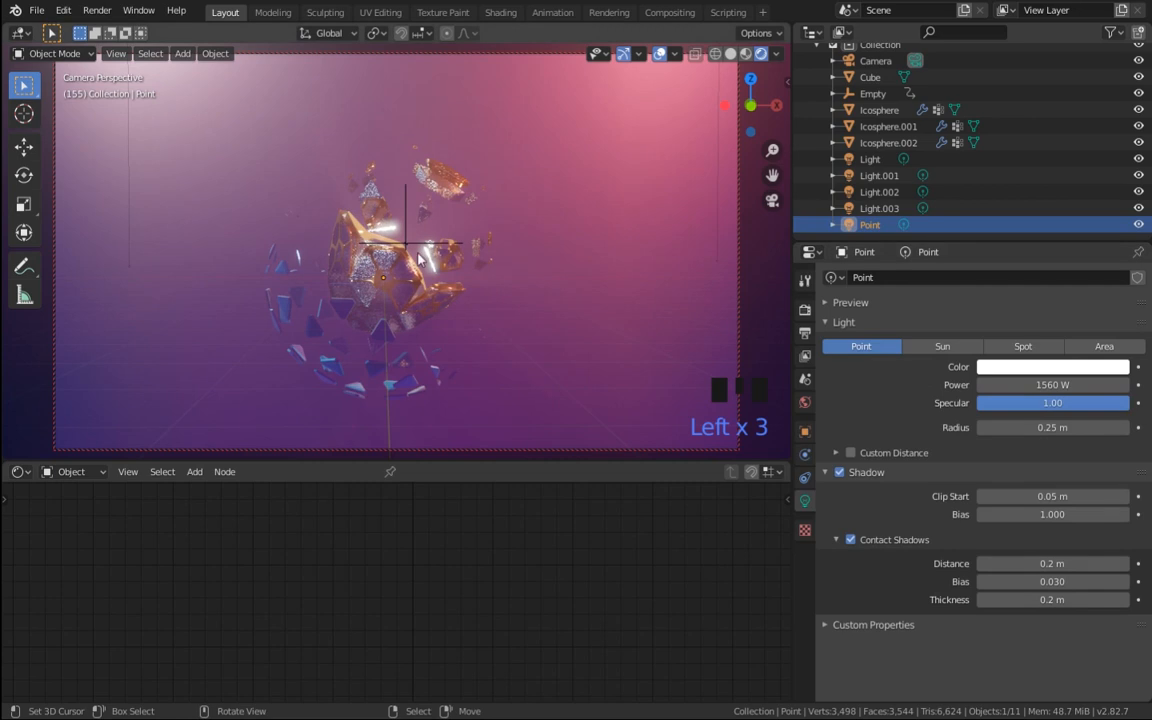
left_click(1042, 386)
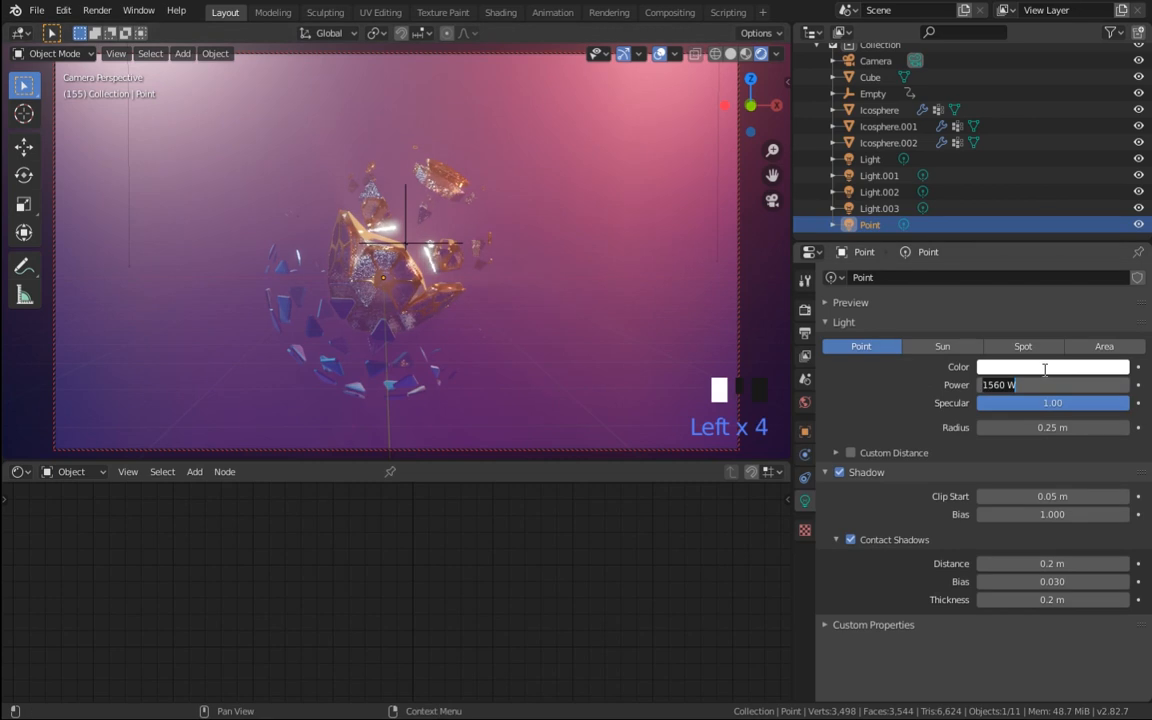
type("10000")
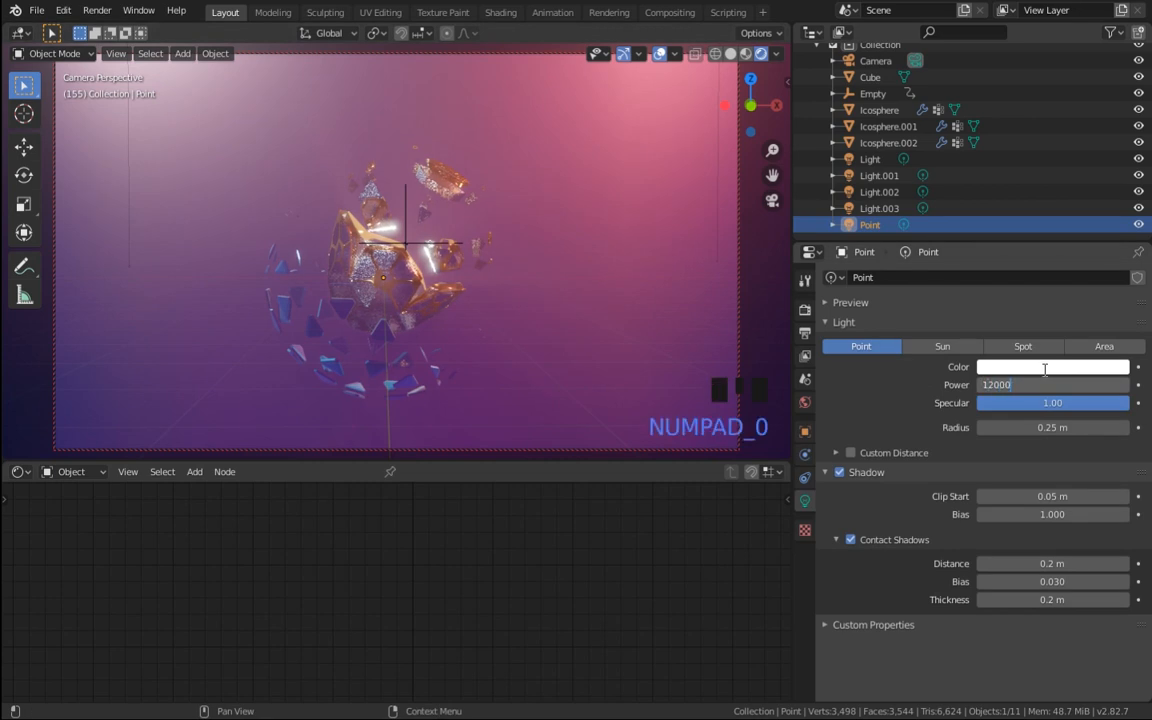
key("Return")
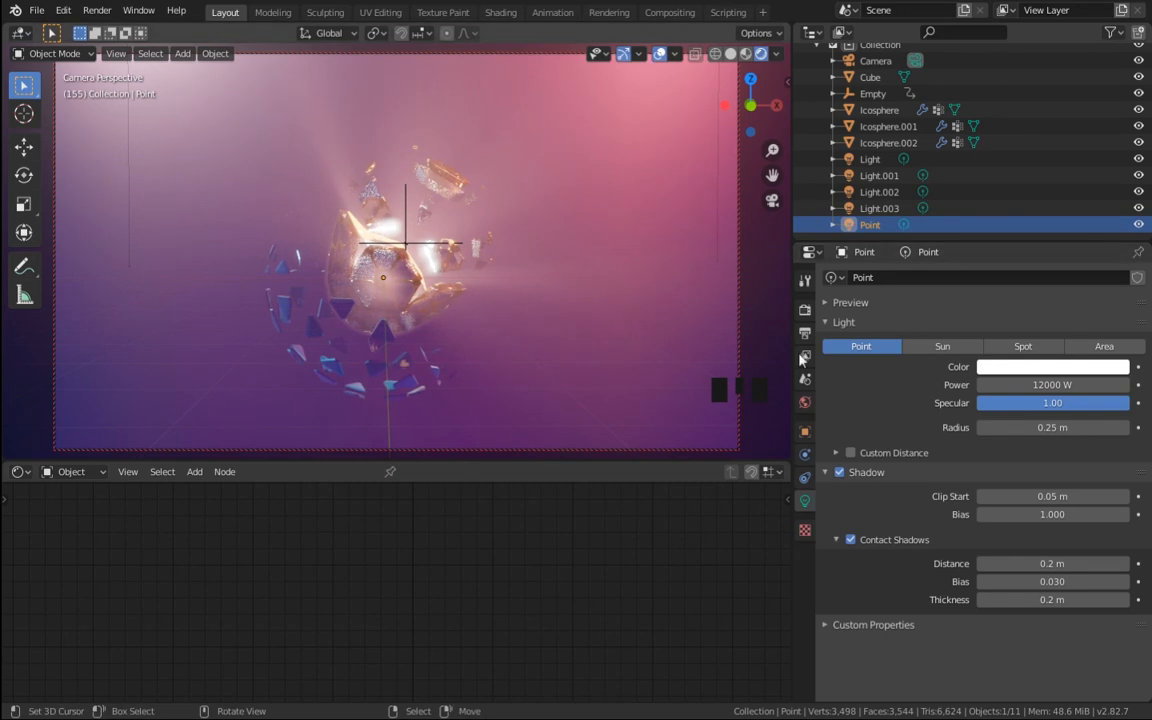
left_click_drag(1097, 409, 977, 409)
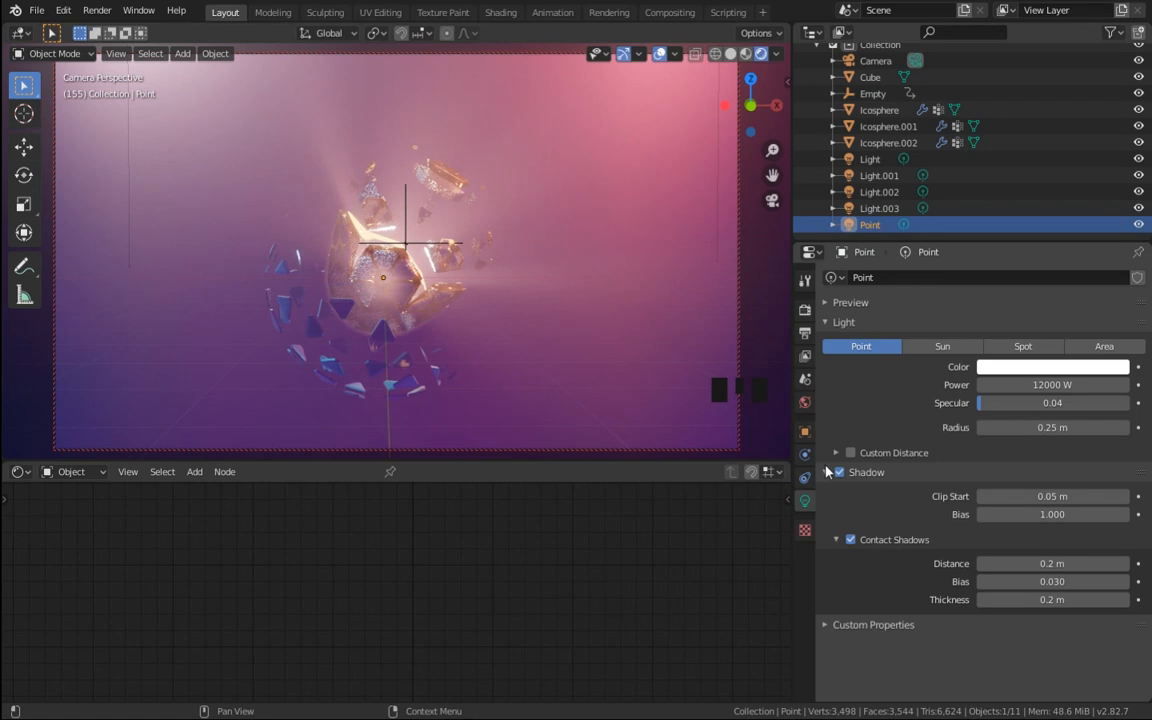
Step: Set the volumetric shadow samples in the Eevee render settings to 32
left_click(805, 309)
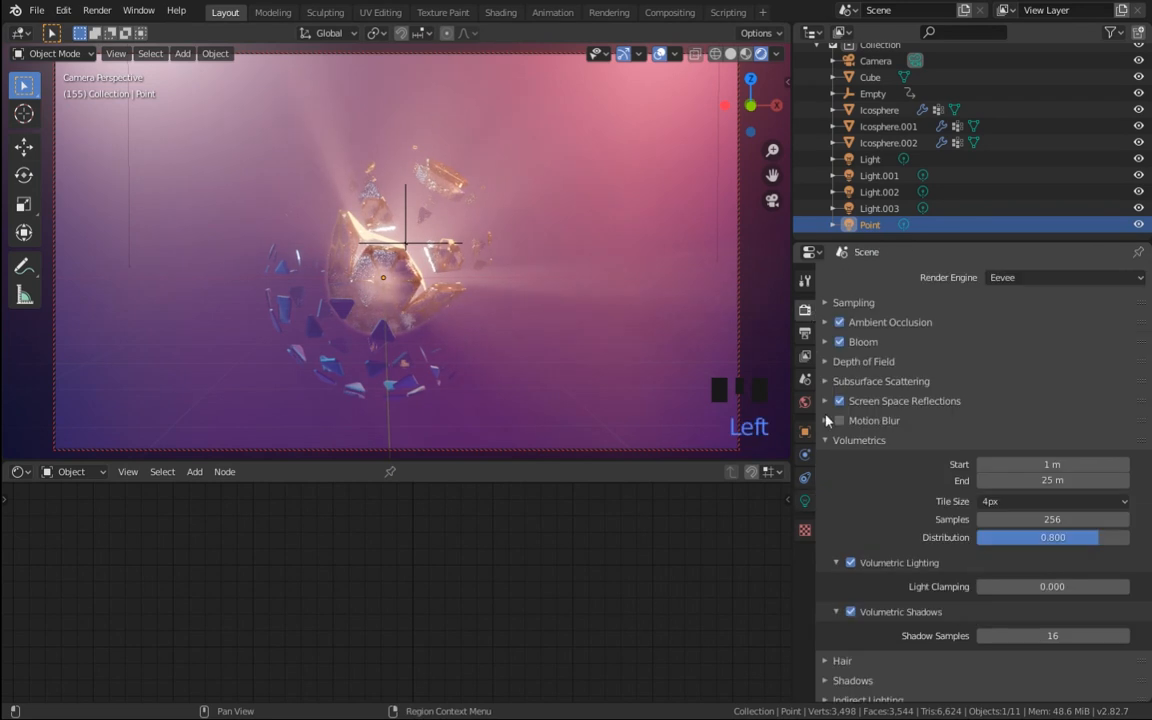
double_click(1054, 636)
type("32")
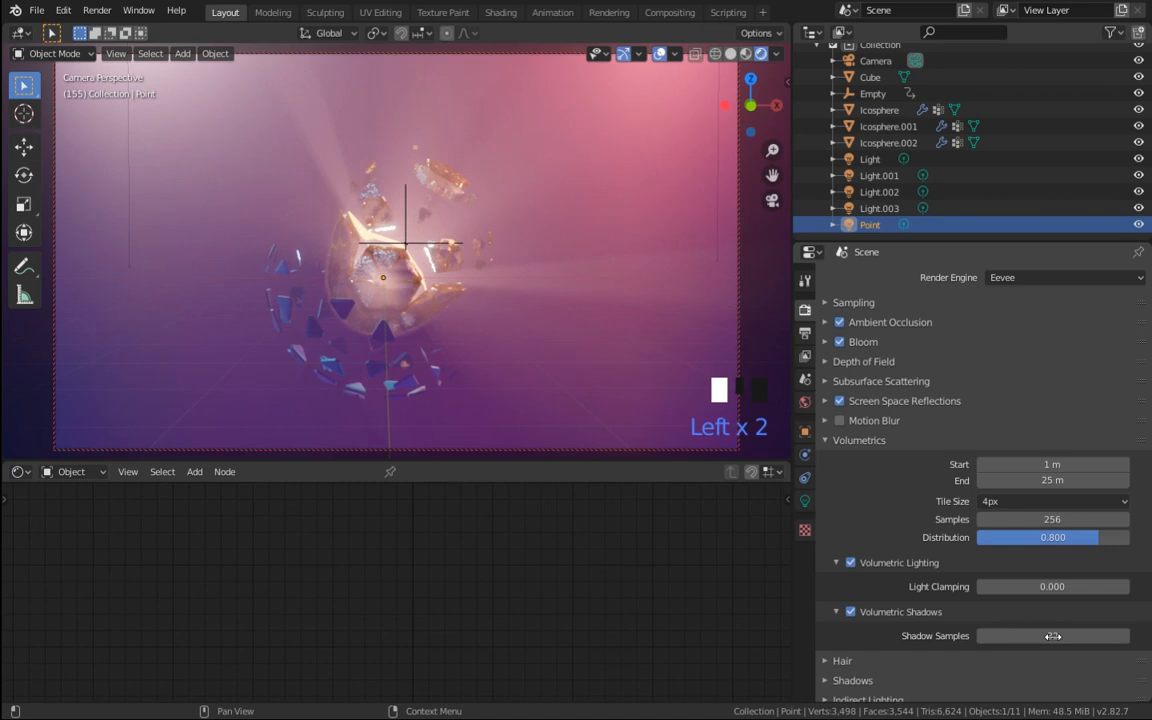
key("Return")
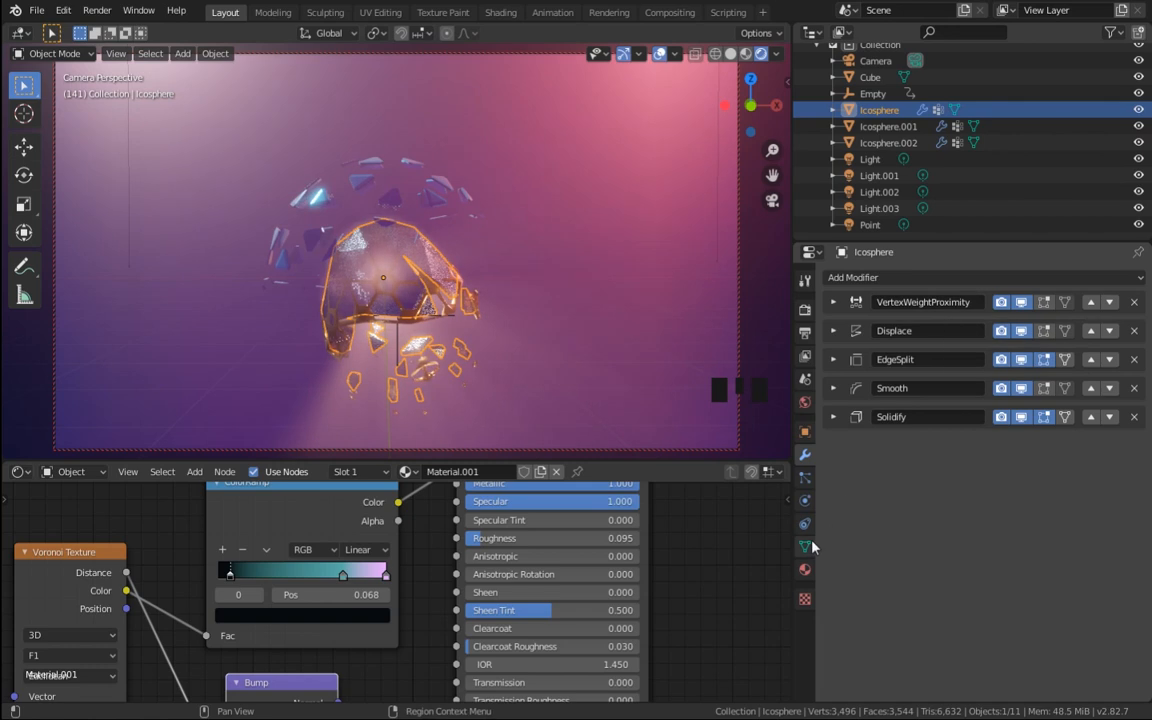
Step: Show the viewport in wireframe shading and add a second vertex group to the first icosphere
left_click(729, 55)
left_click(713, 61)
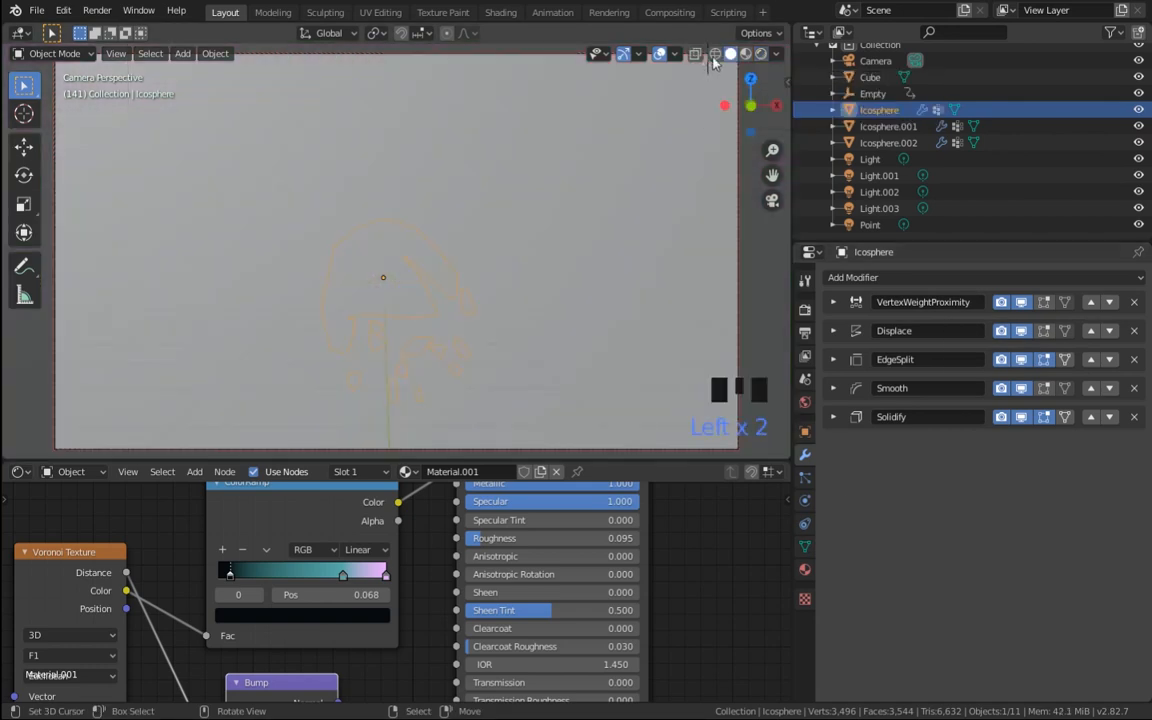
left_click(714, 57)
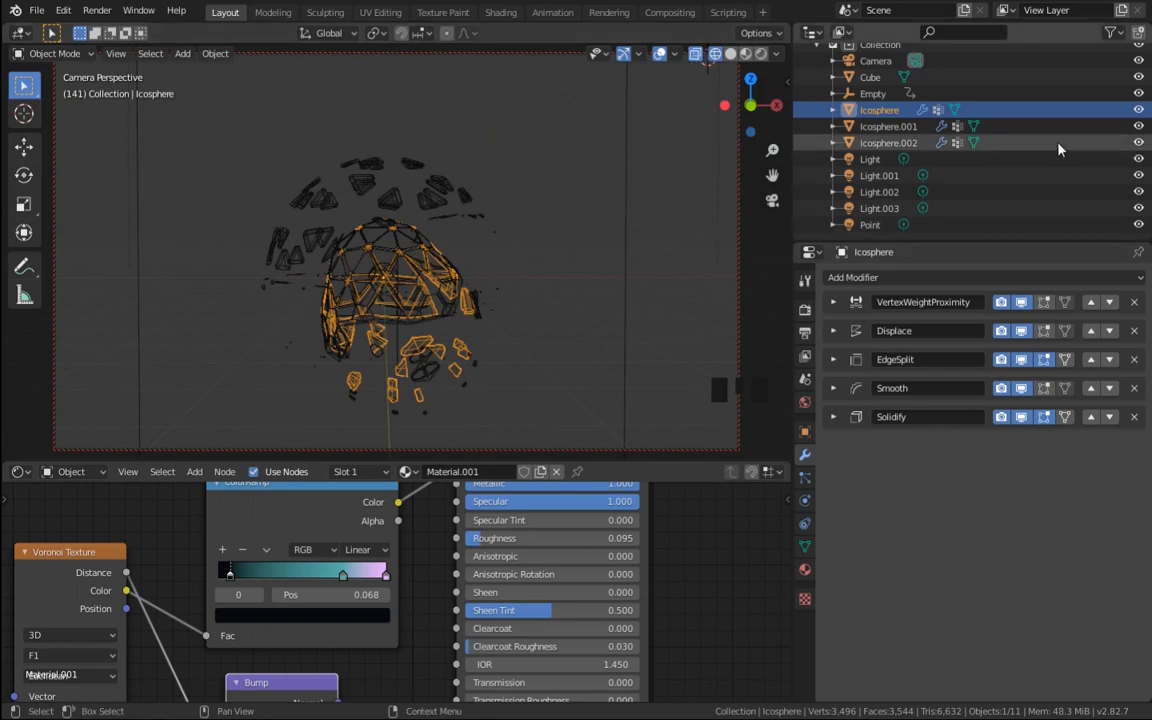
left_click(806, 546)
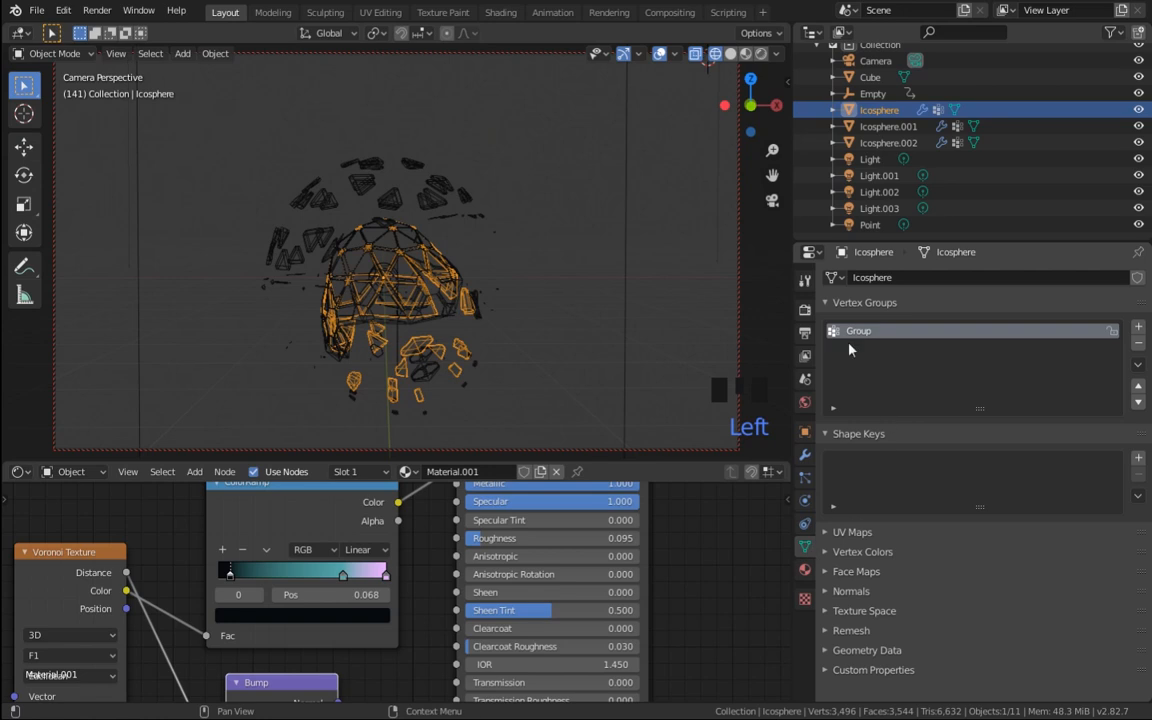
left_click(1138, 326)
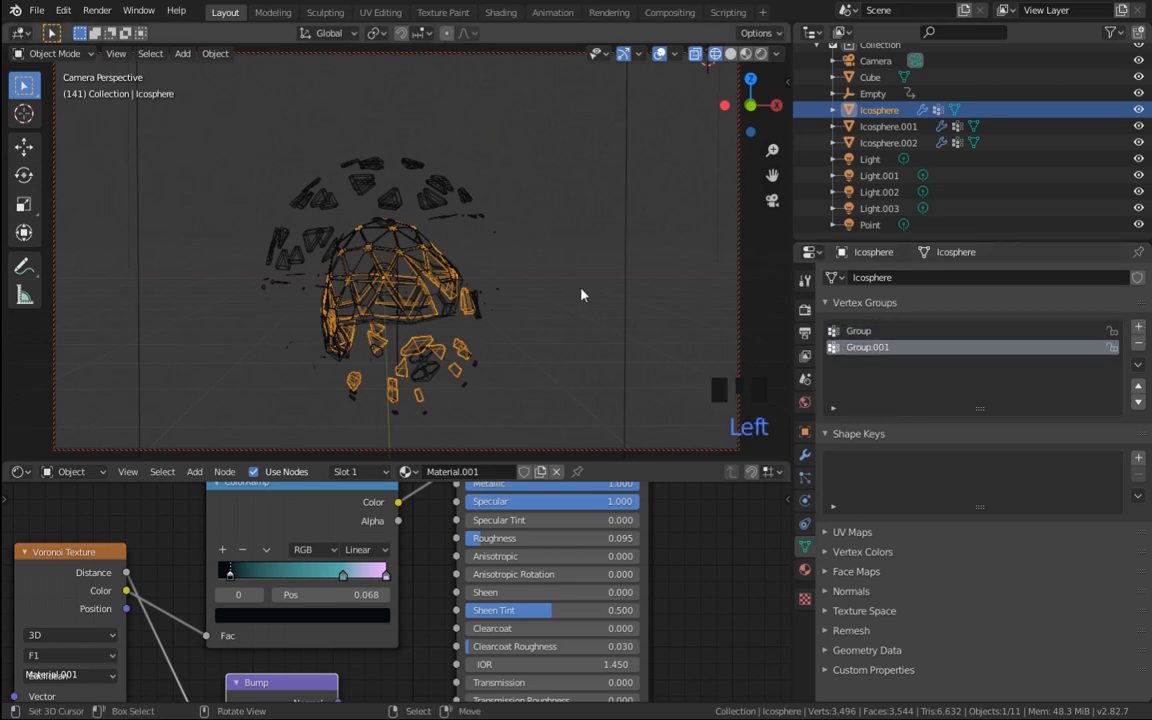
Step: Assign all of the icosphere's vertices to the new vertex group in Edit Mode, then return to Object Mode
left_click(55, 53)
left_click(42, 72)
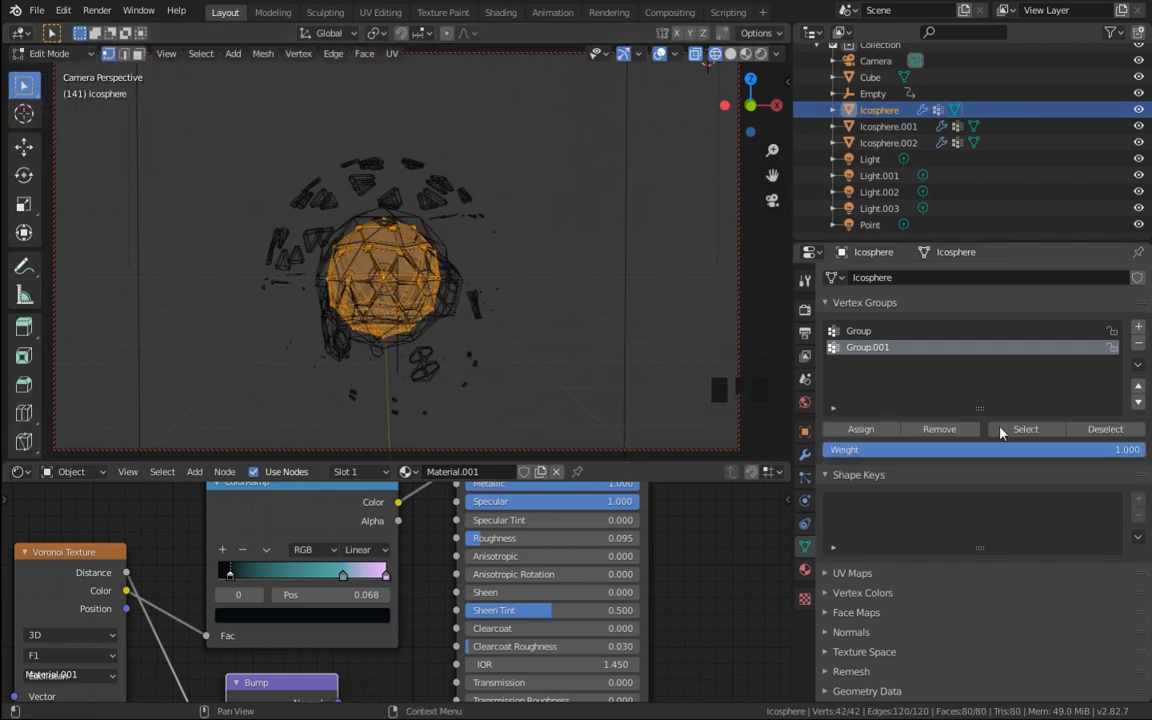
left_click(873, 430)
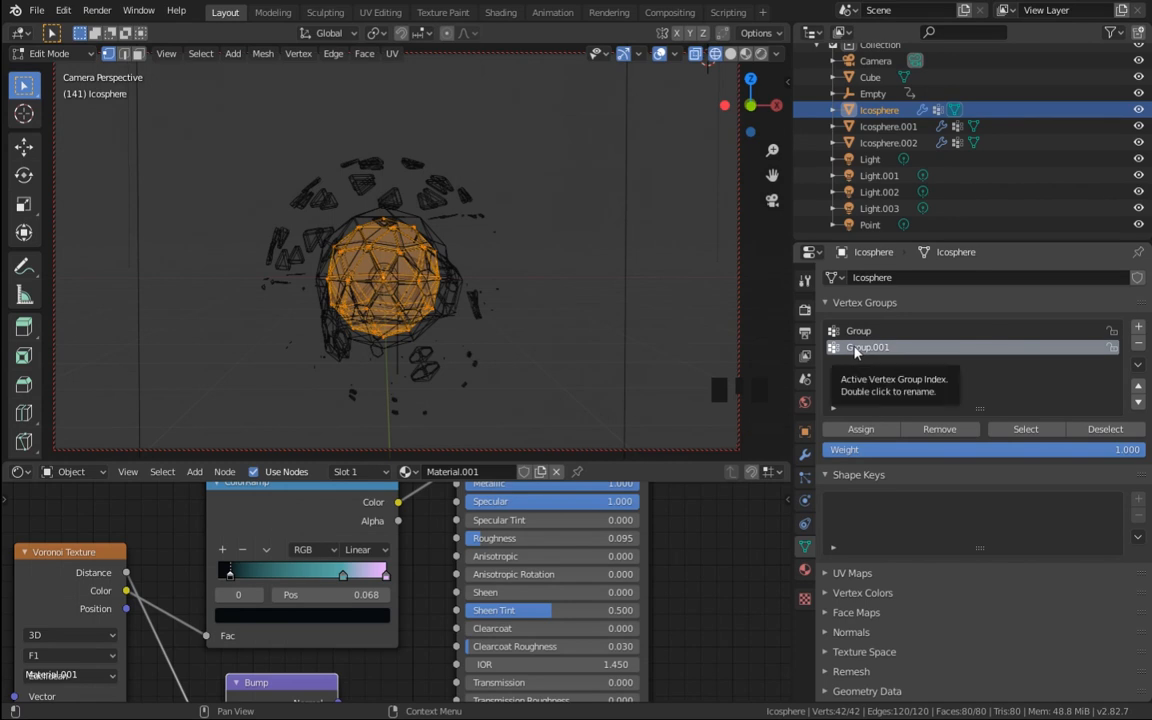
left_click(860, 432)
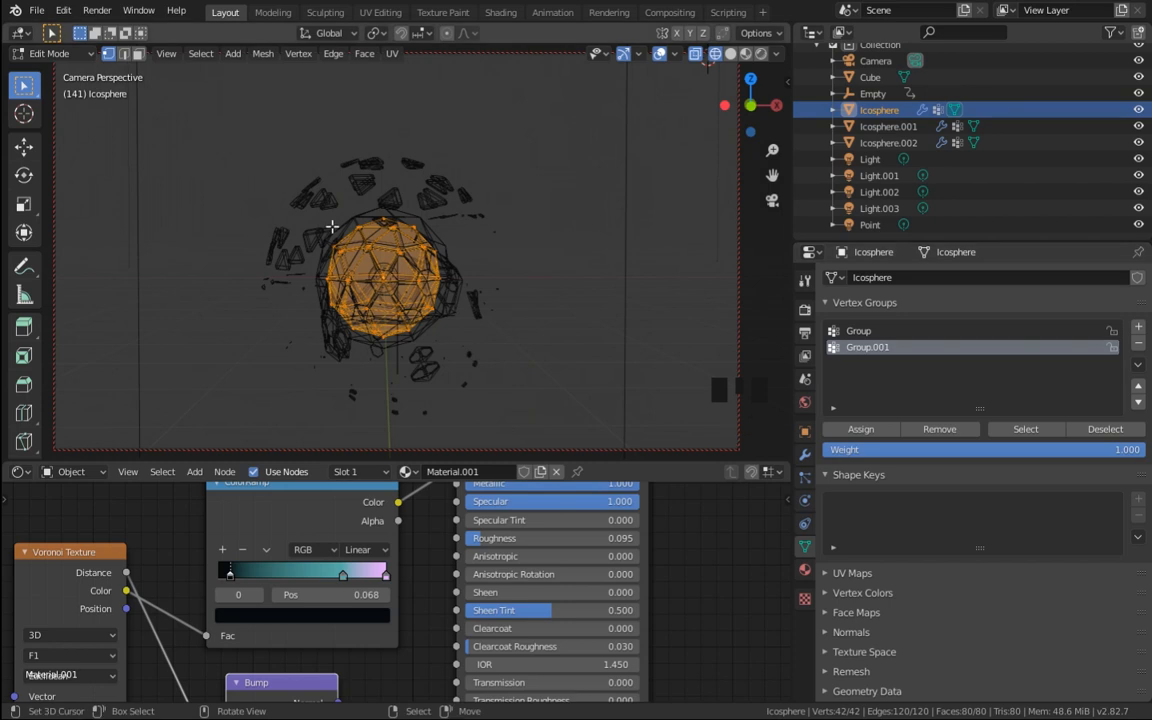
left_click(52, 53)
left_click(45, 74)
Step: Duplicate the icosphere's VertexWeightProximity modifier
left_click(806, 455)
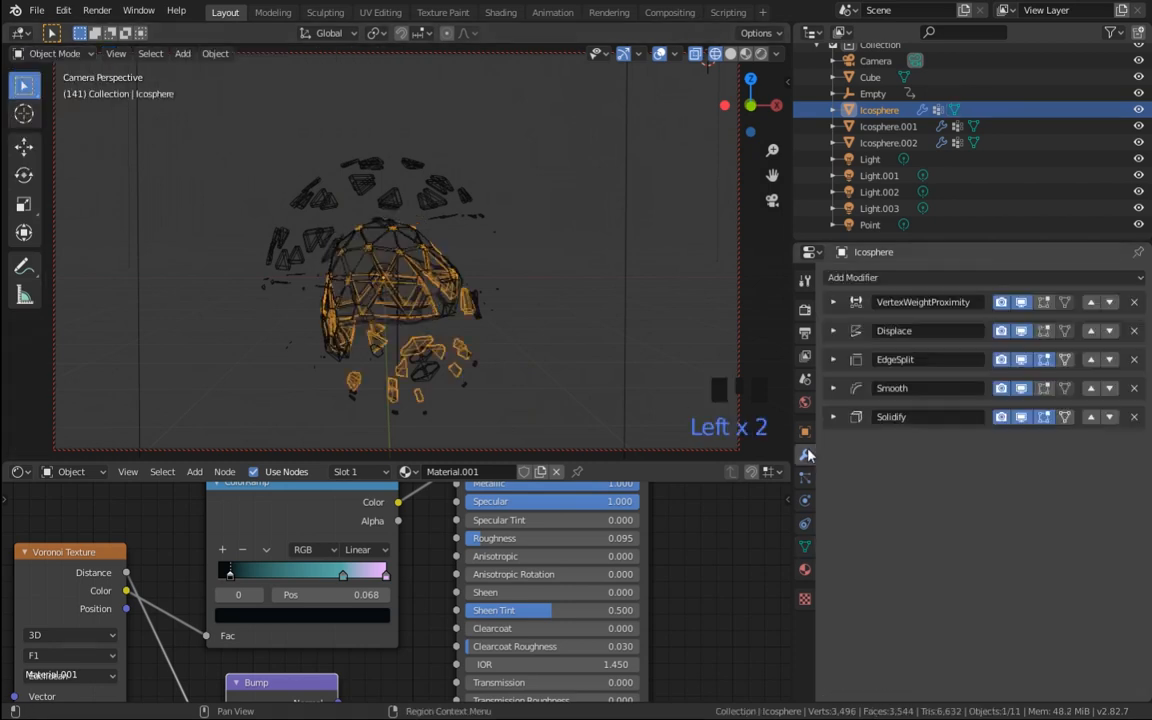
left_click(834, 302)
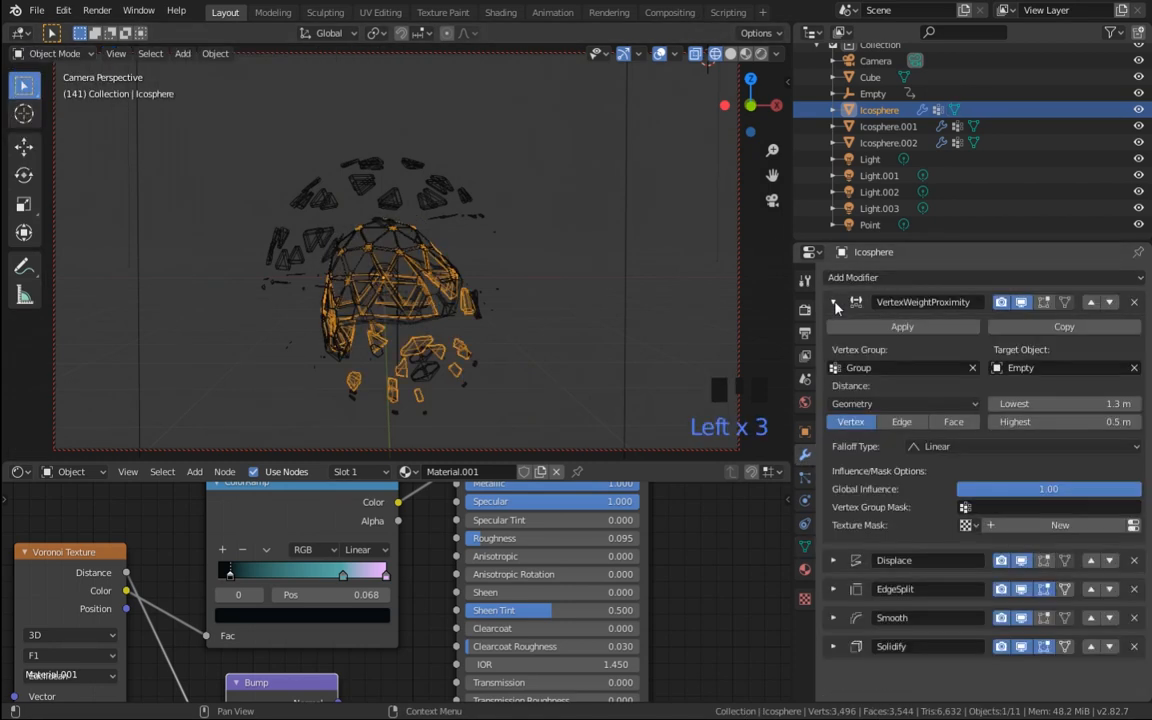
left_click(1066, 329)
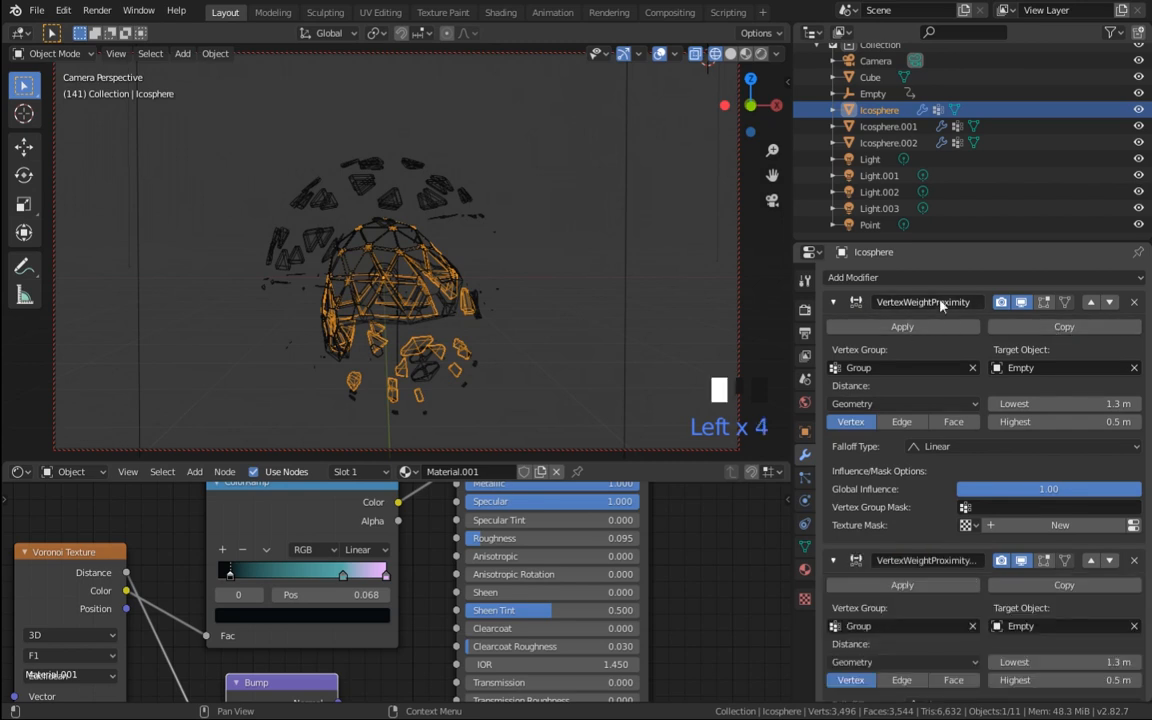
Step: Assign the vertex group Group.001 to the duplicated VertexWeightProximity modifier on the icosphere
left_click(834, 302)
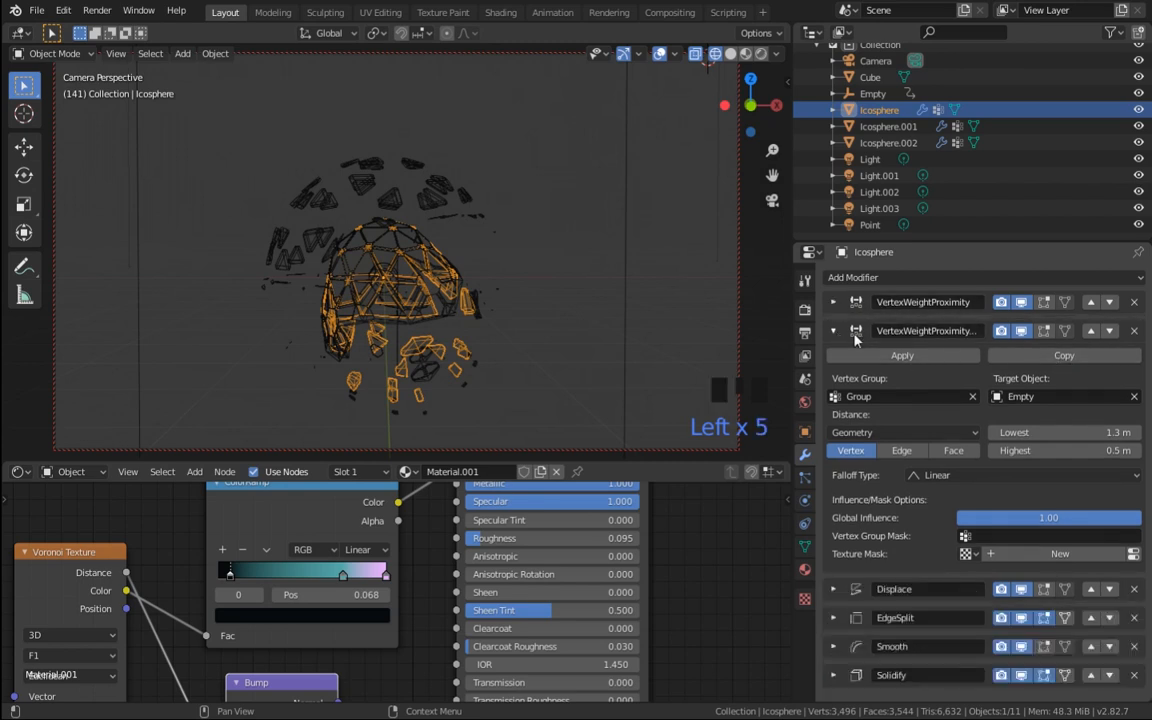
left_click(834, 331)
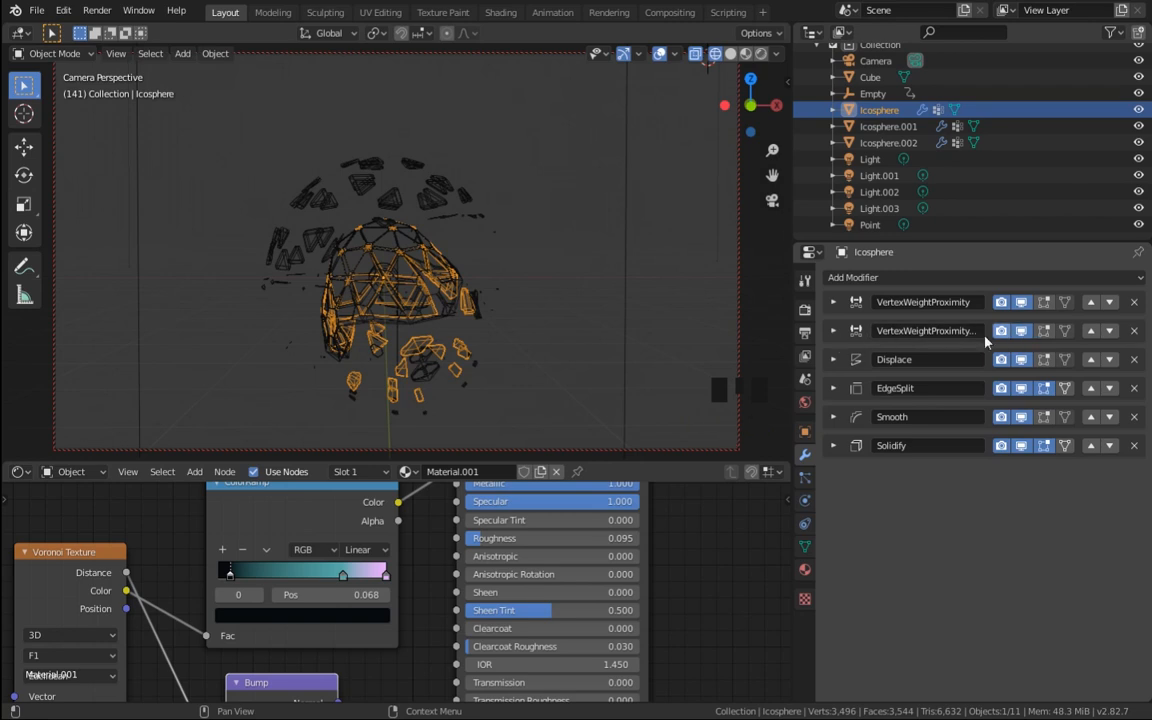
left_click(834, 331)
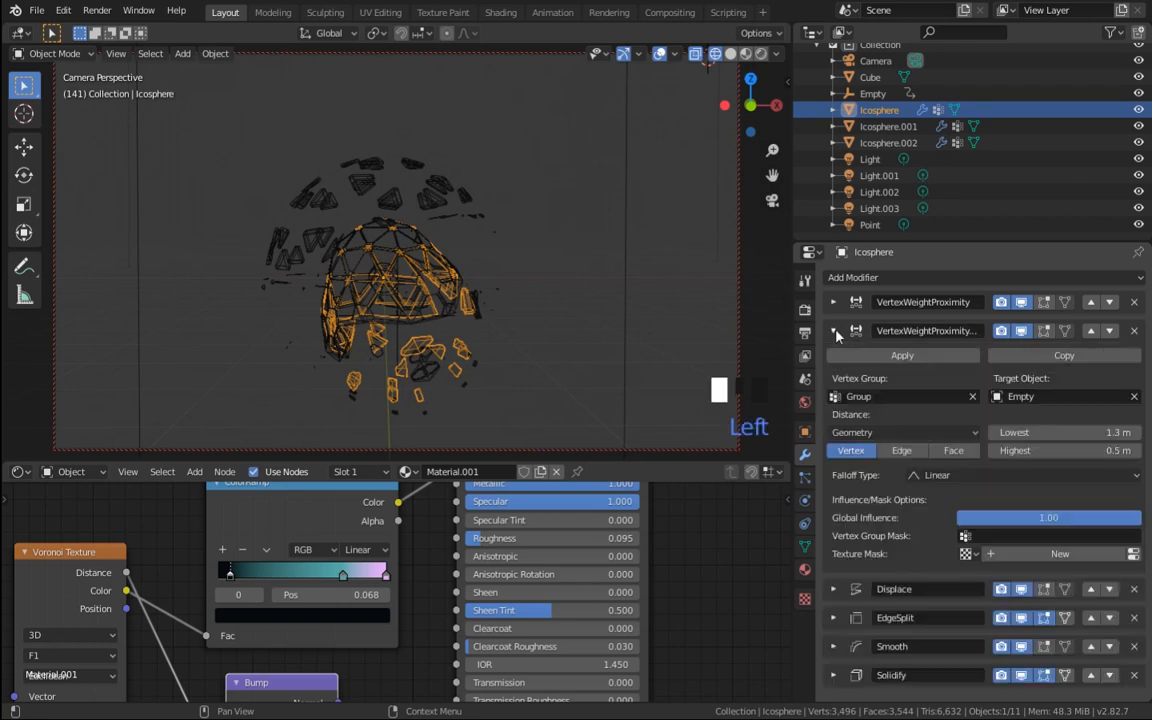
left_click(887, 396)
left_click(860, 436)
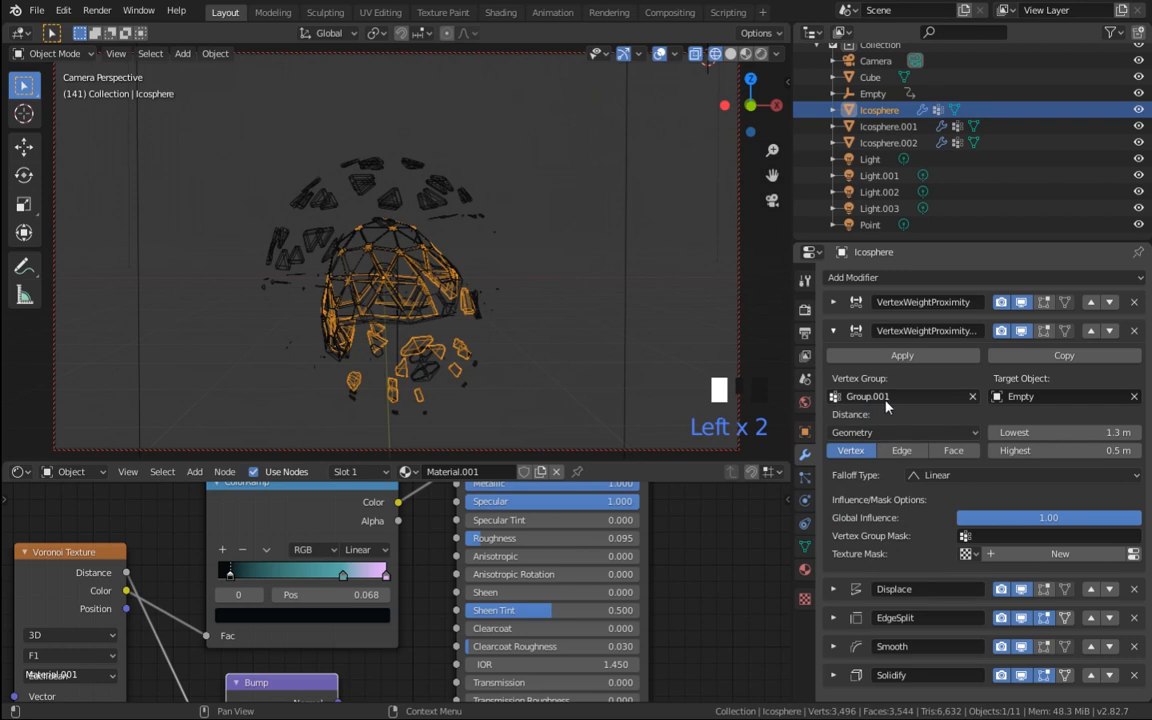
Step: Set the duplicated proximity modifier's lowest distance to 0.5 m and highest distance to 1.3 m
left_click(1060, 432)
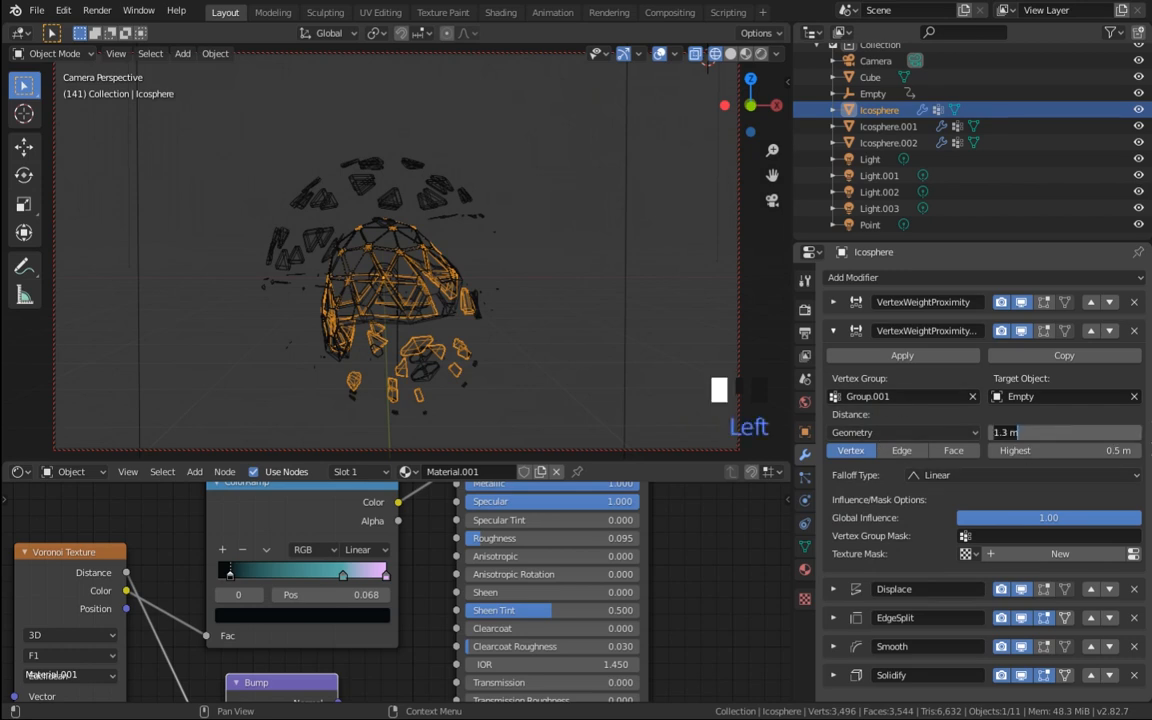
type("0.5")
left_click(1085, 452)
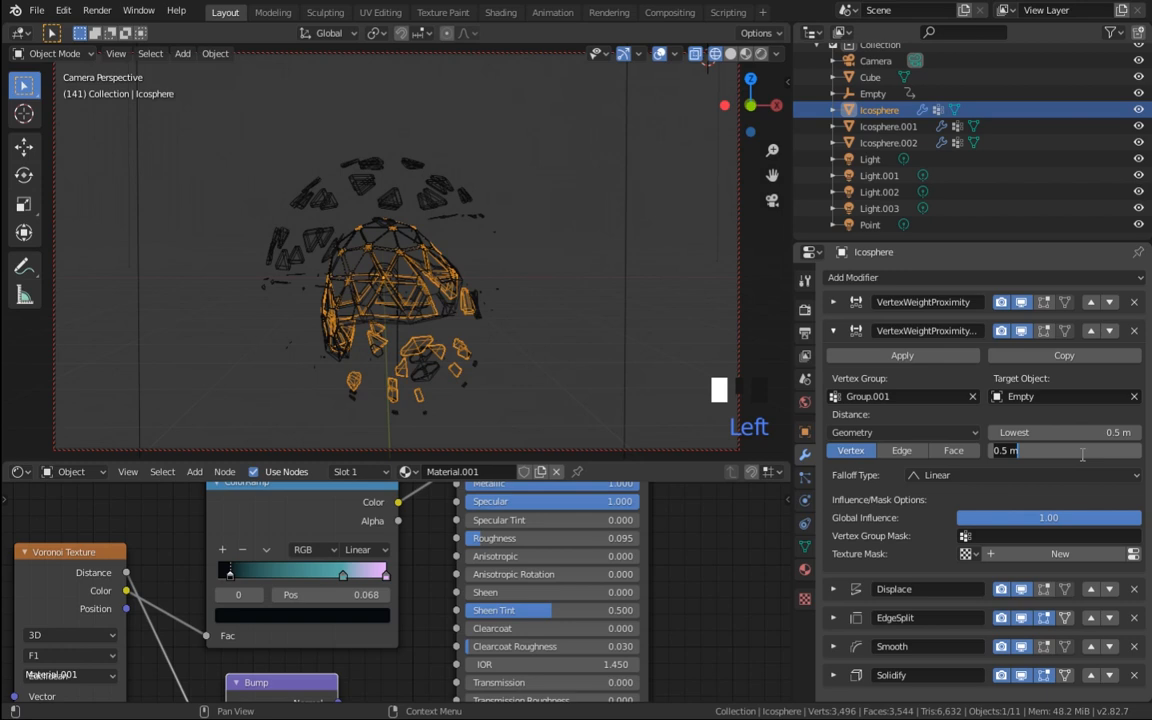
type("1")
key("Return")
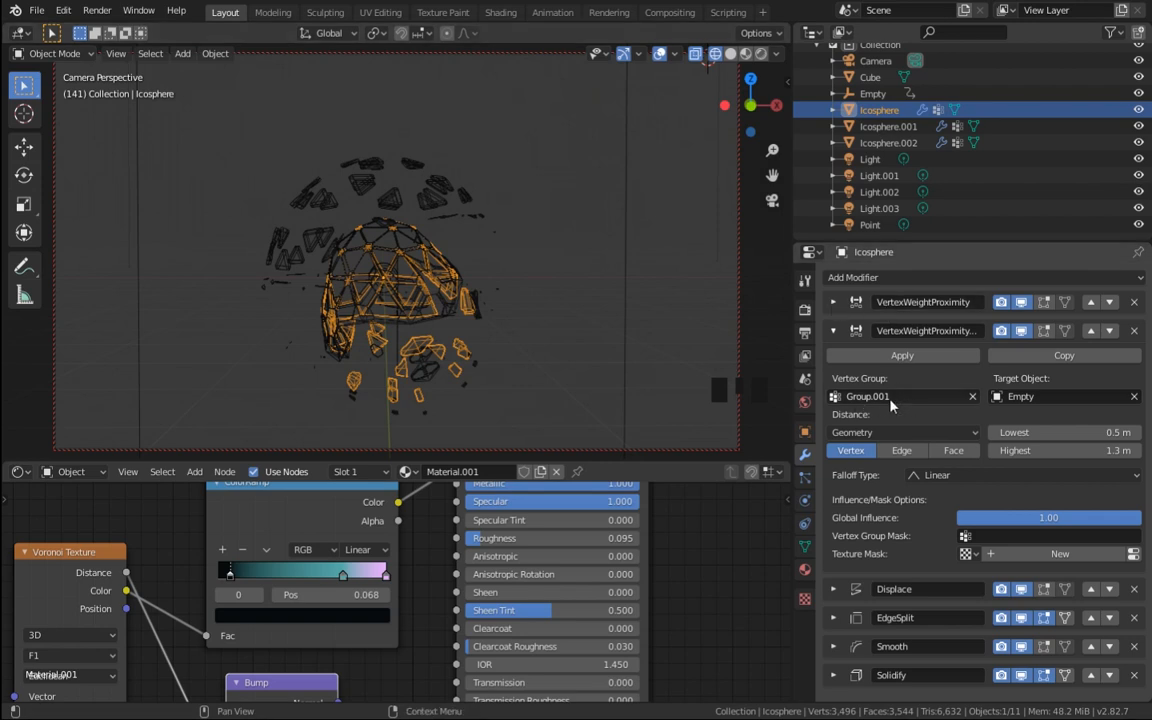
left_click(833, 331)
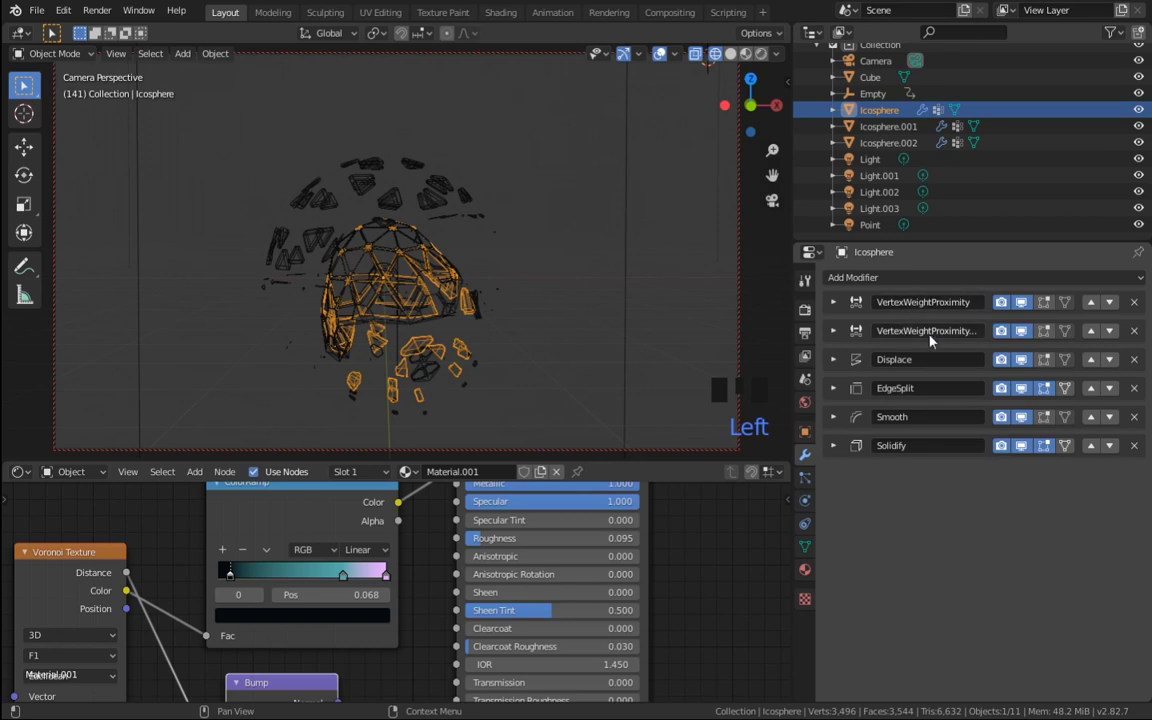
Step: Compare the icosphere with its Displace, EdgeSplit, Smooth and Solidify modifiers hidden and shown, and review the second proximity modifier's settings
left_click_drag(1022, 360, 1022, 445)
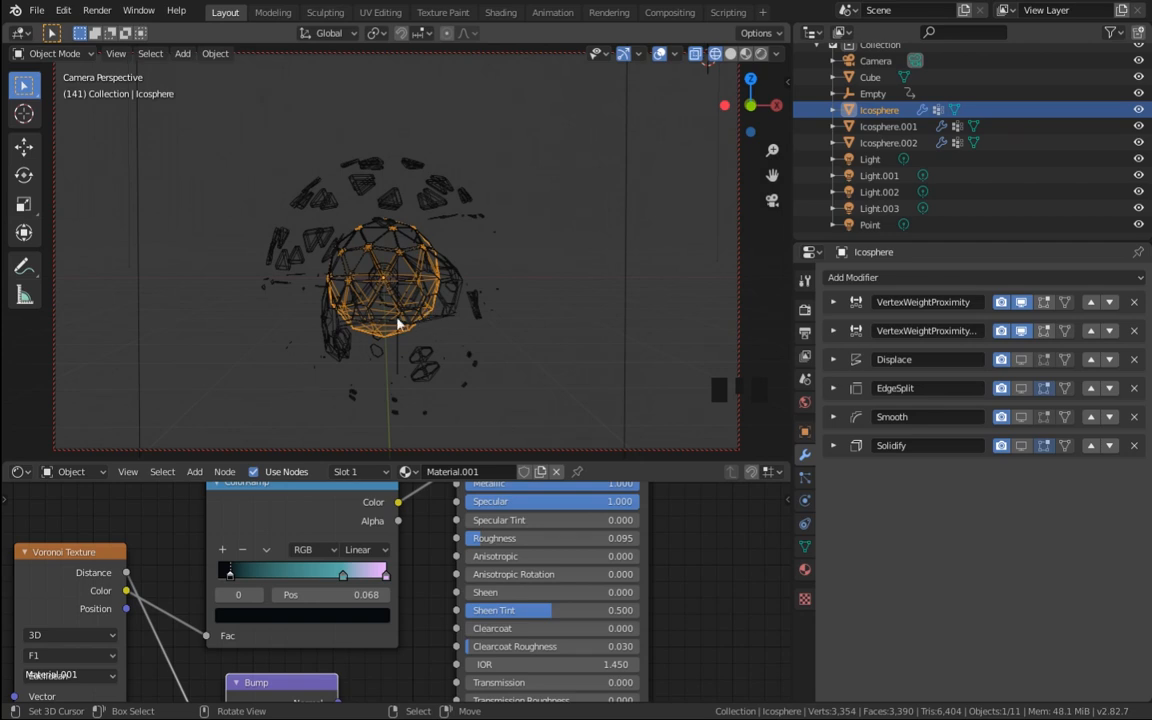
left_click_drag(1021, 360, 1021, 458)
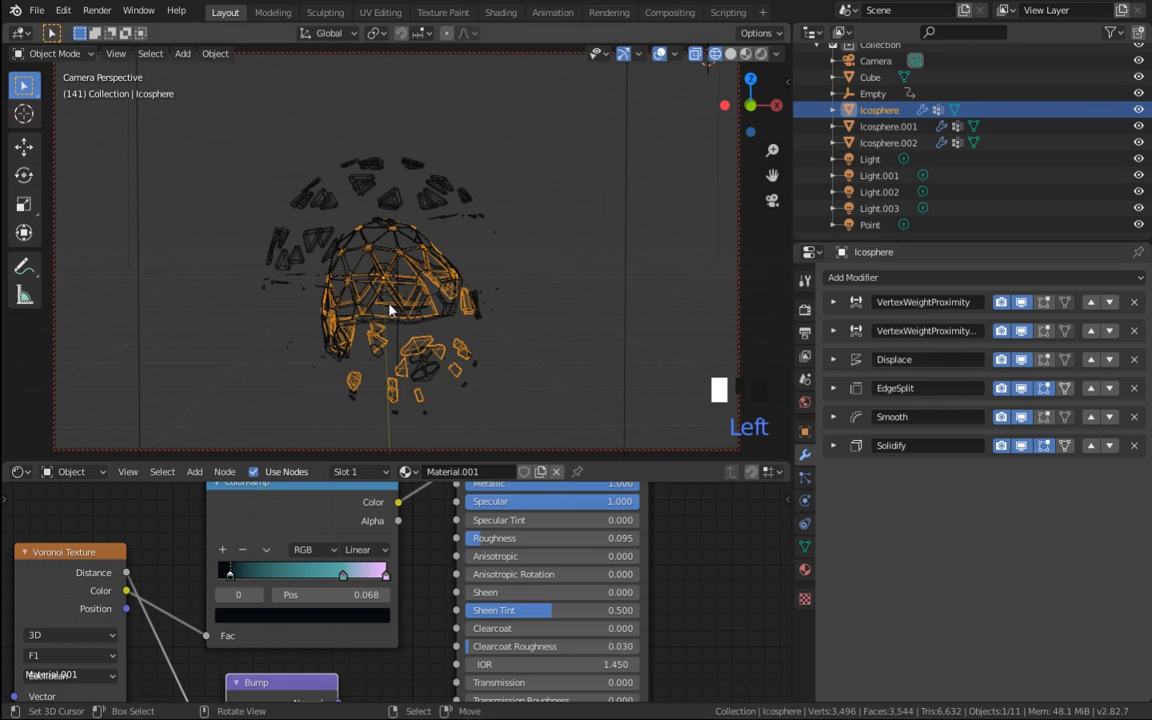
left_click(833, 330)
left_click(834, 333)
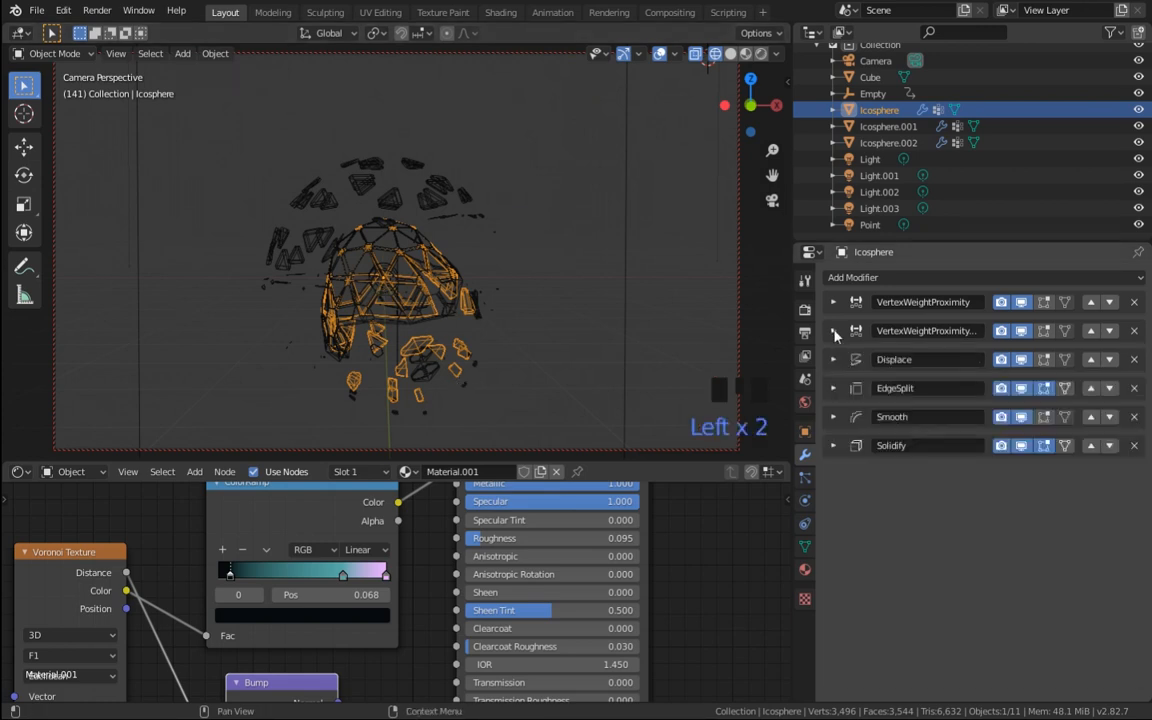
left_click(857, 333)
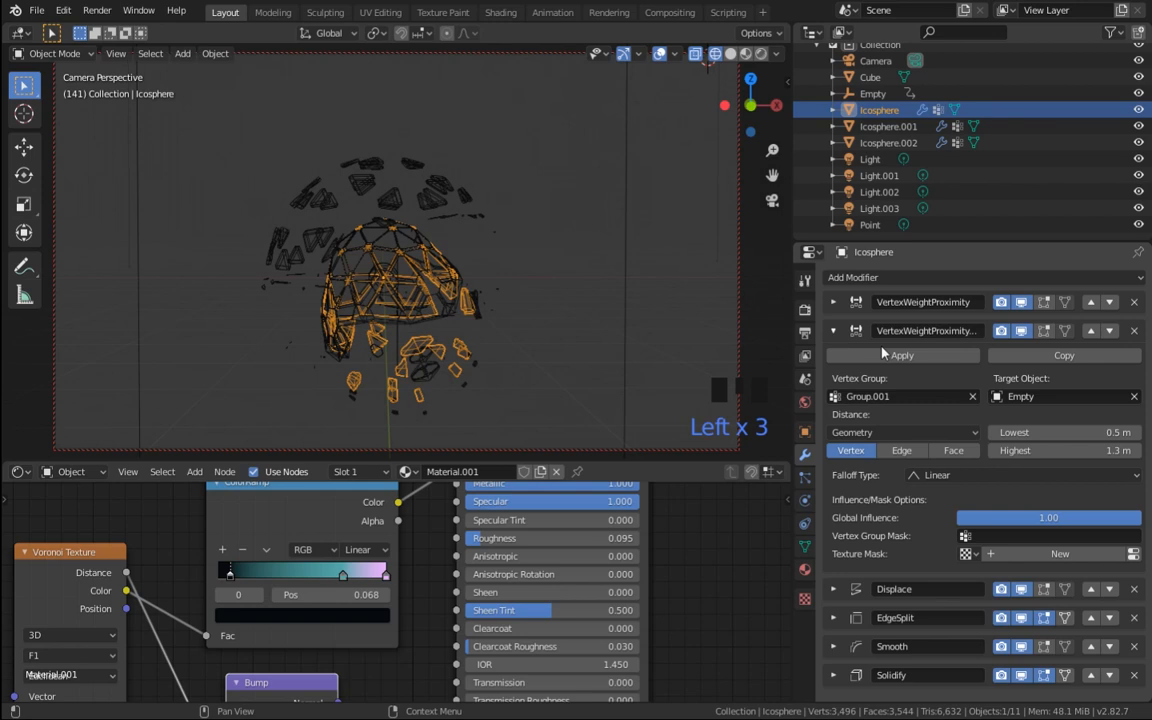
left_click(834, 331)
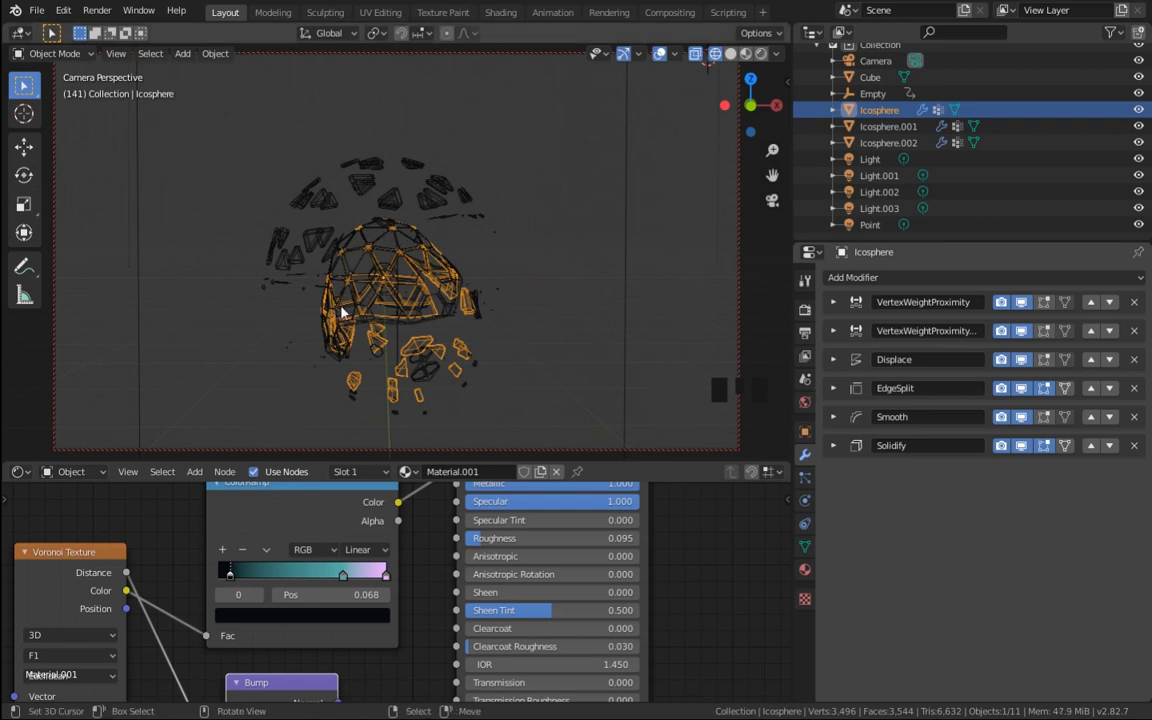
Step: Add another Displace modifier to the icosphere and limit it to the vertex group Group.001
left_click(900, 279)
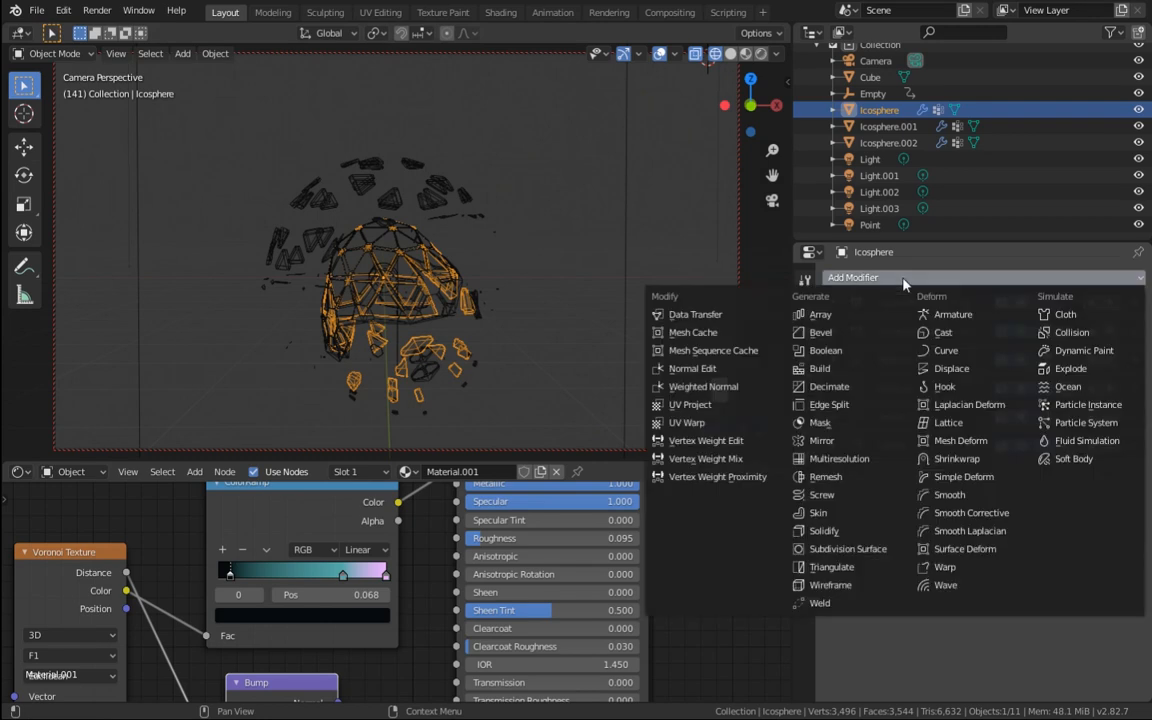
left_click(951, 368)
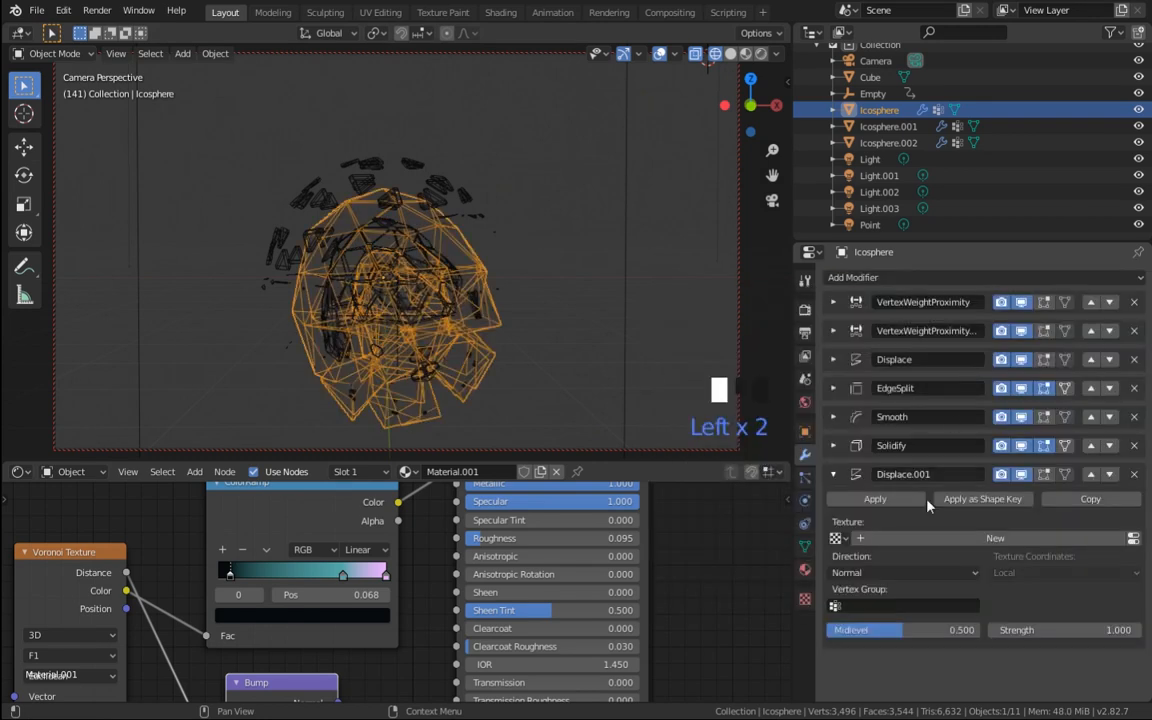
left_click(904, 607)
left_click(886, 457)
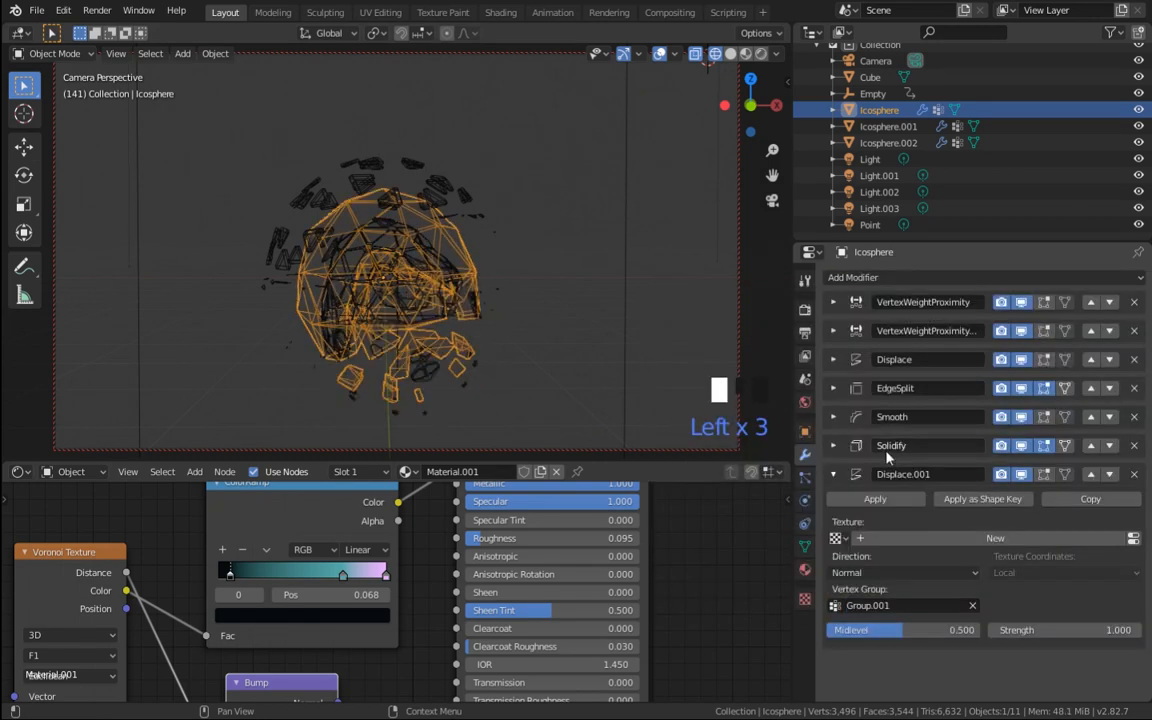
Step: Set the new Displace modifier's strength to 0.12 and its midlevel to 0.5
left_click_drag(897, 630, 927, 630)
left_click_drag(1050, 630, 1022, 630)
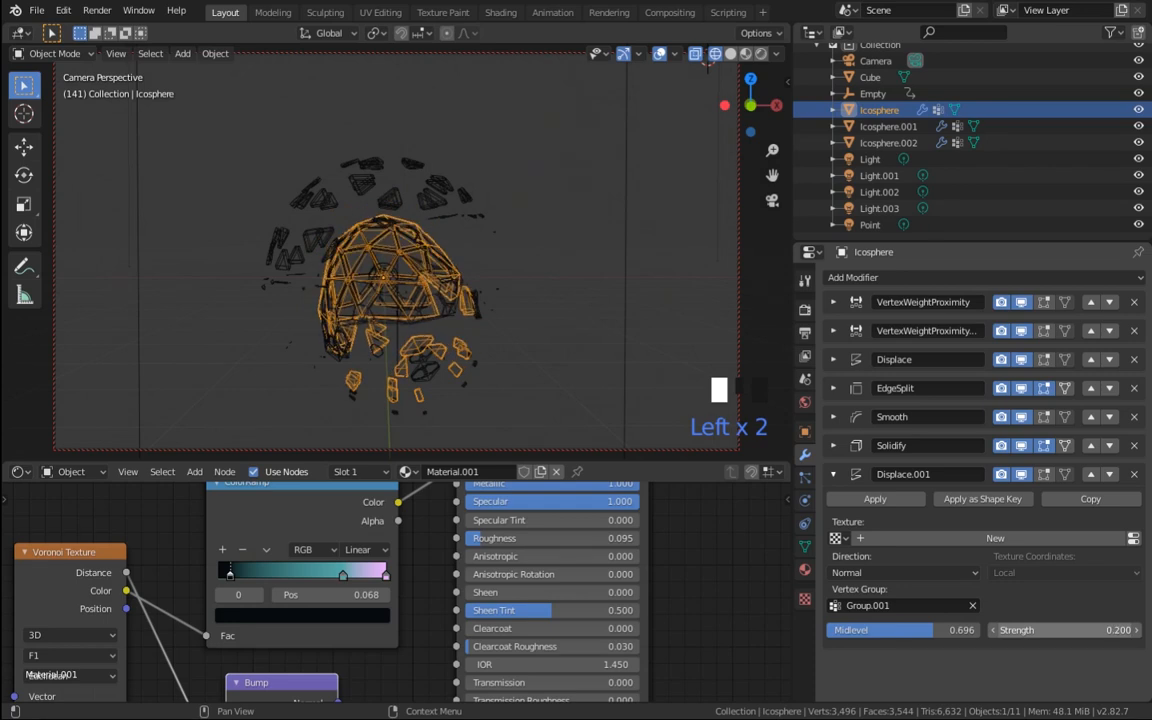
left_click(1044, 630)
type("0")
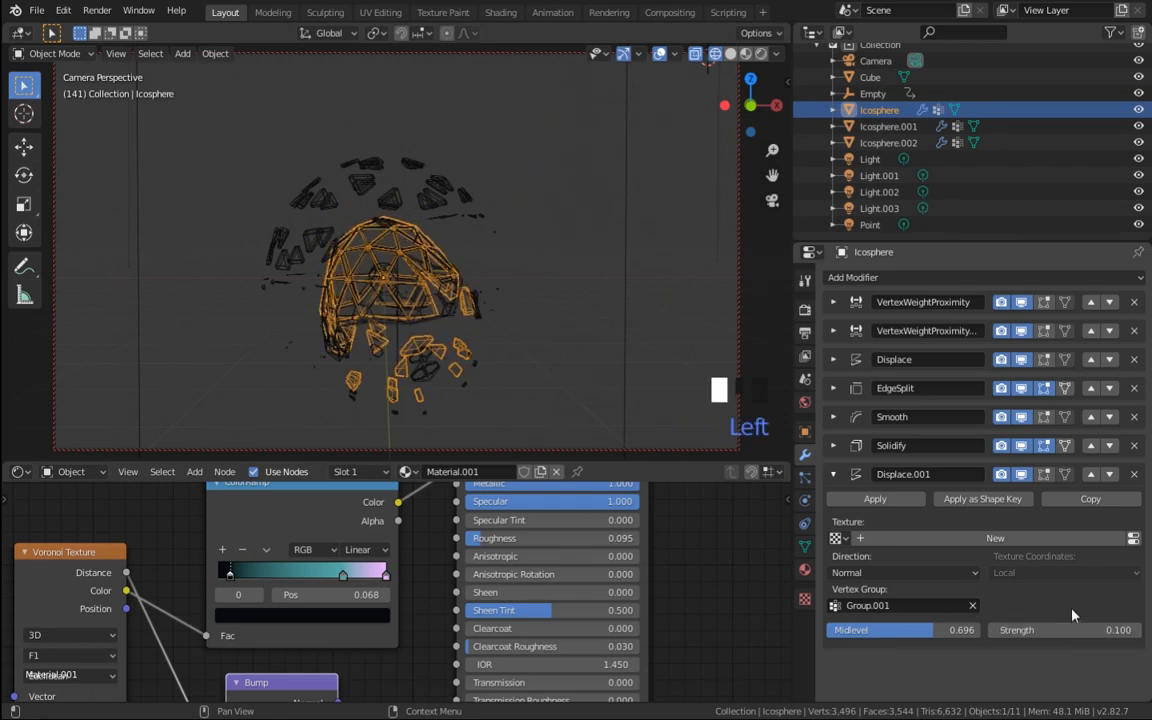
left_click(1087, 628)
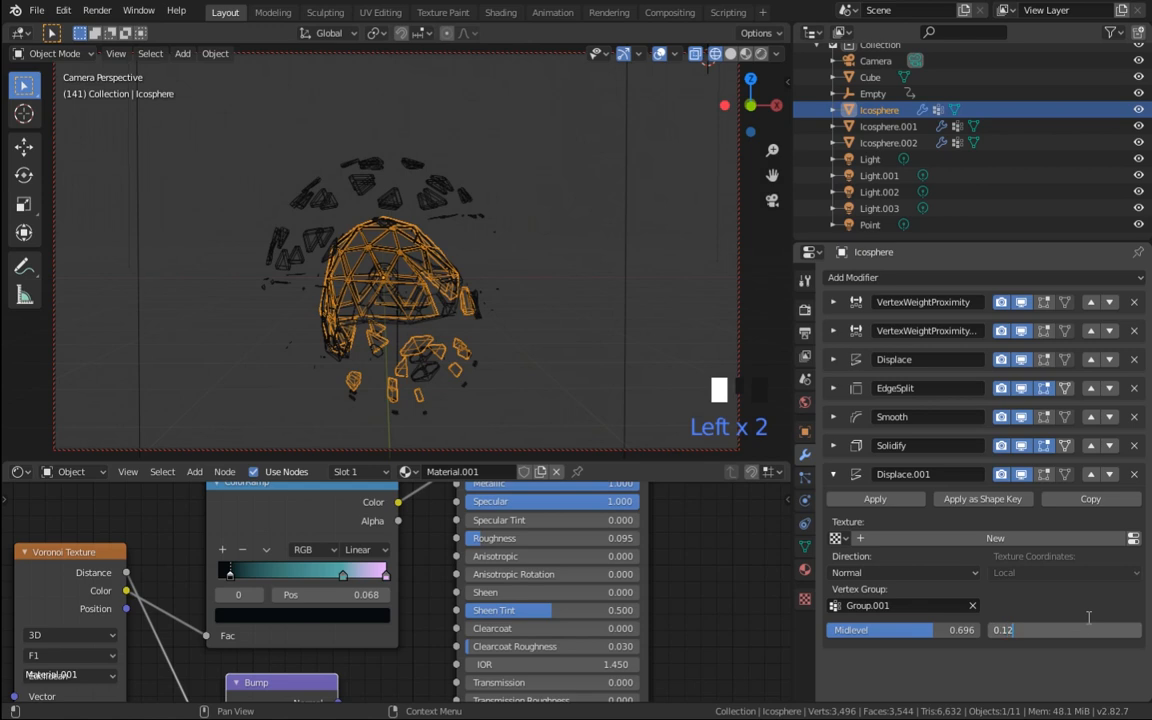
key("Return")
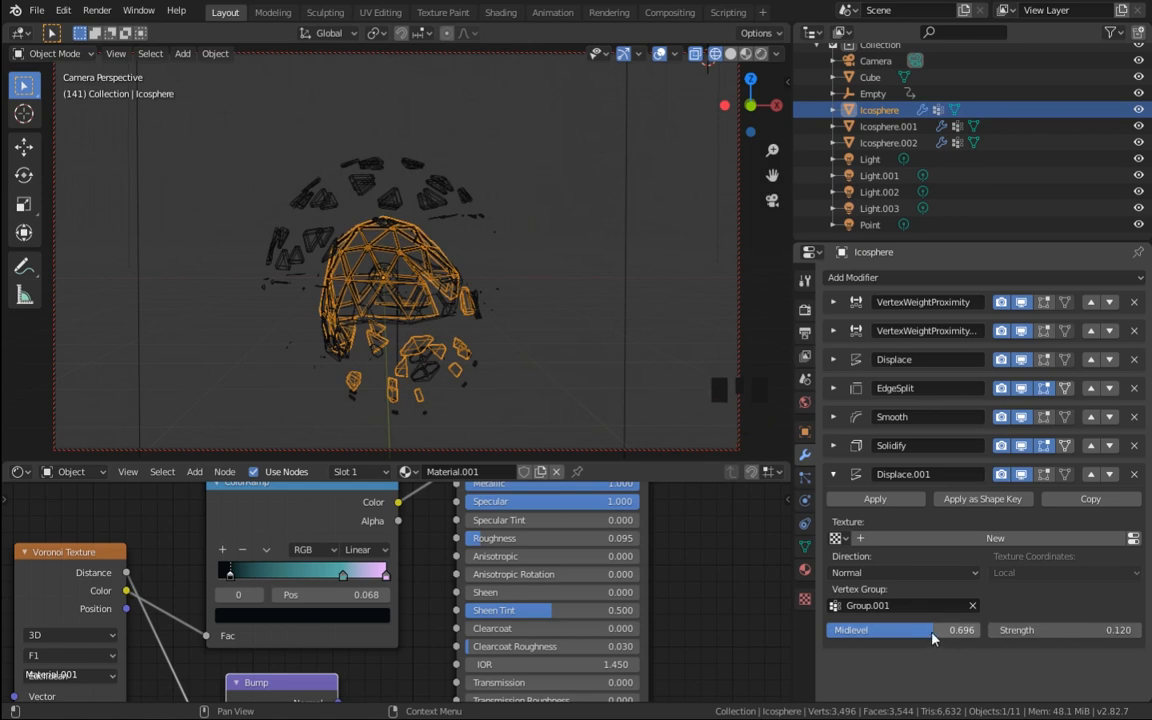
left_click_drag(931, 632, 826, 631)
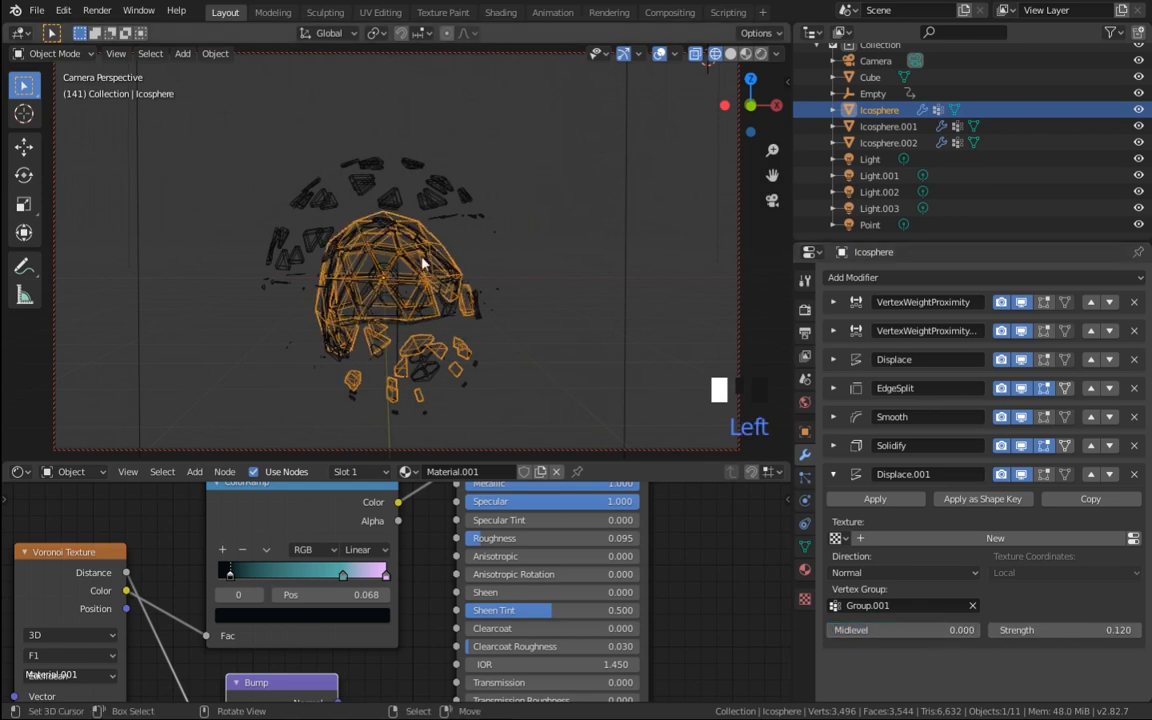
double_click(883, 628)
type("0.5")
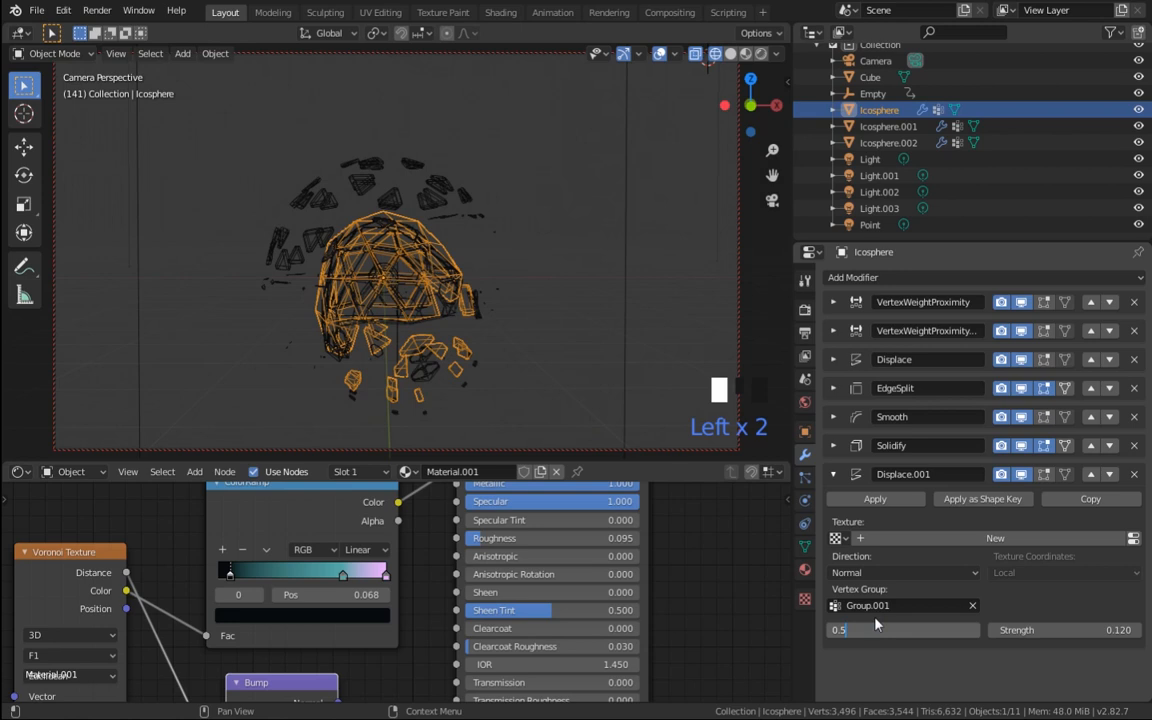
key("Return")
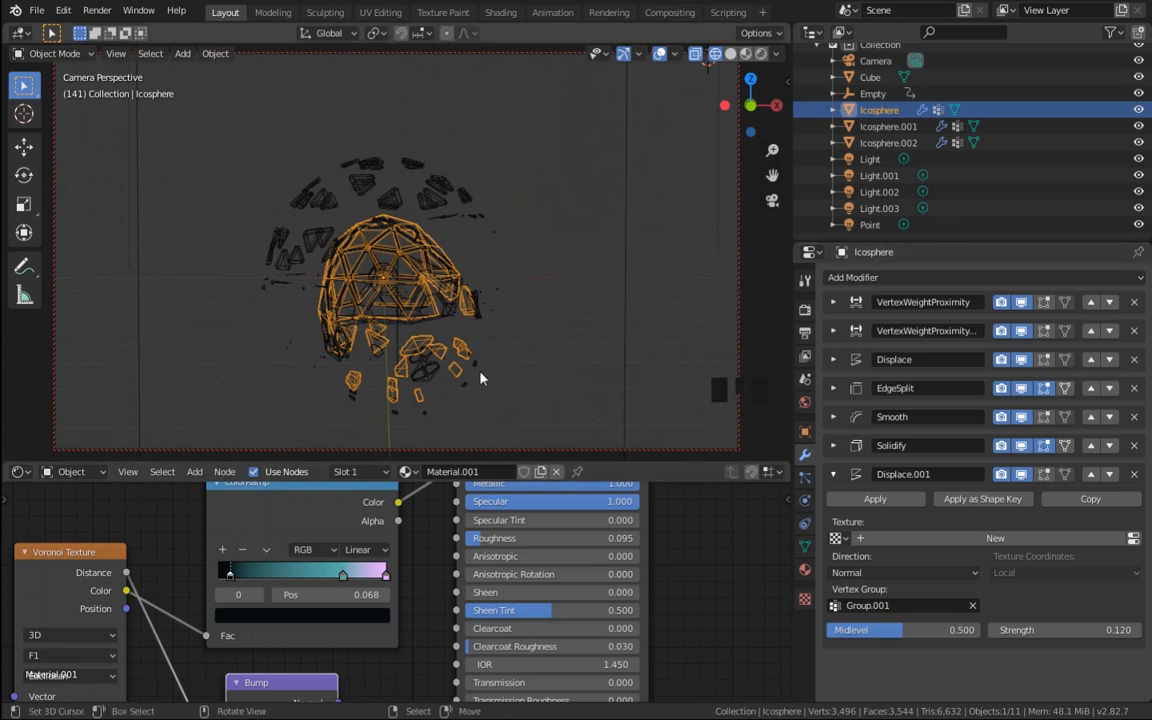
left_click(834, 475)
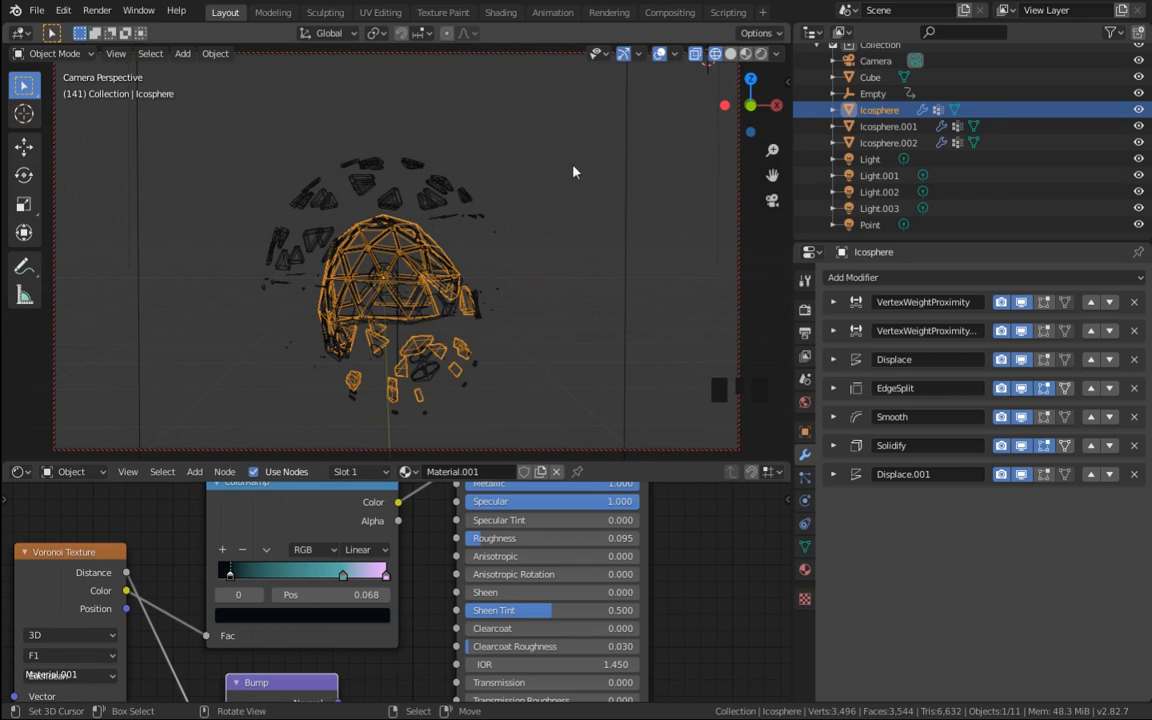
Step: Show the viewport in rendered shading and add a second Smooth modifier with a repeat of 2 to the icosphere
left_click(762, 55)
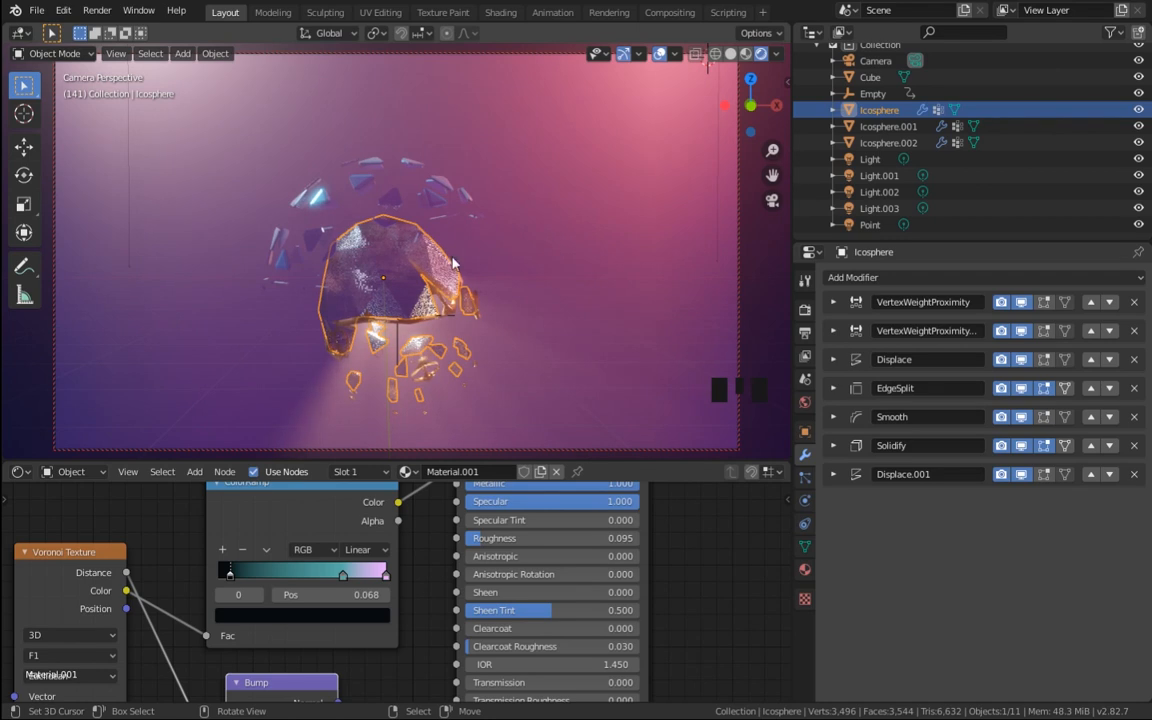
left_click(937, 279)
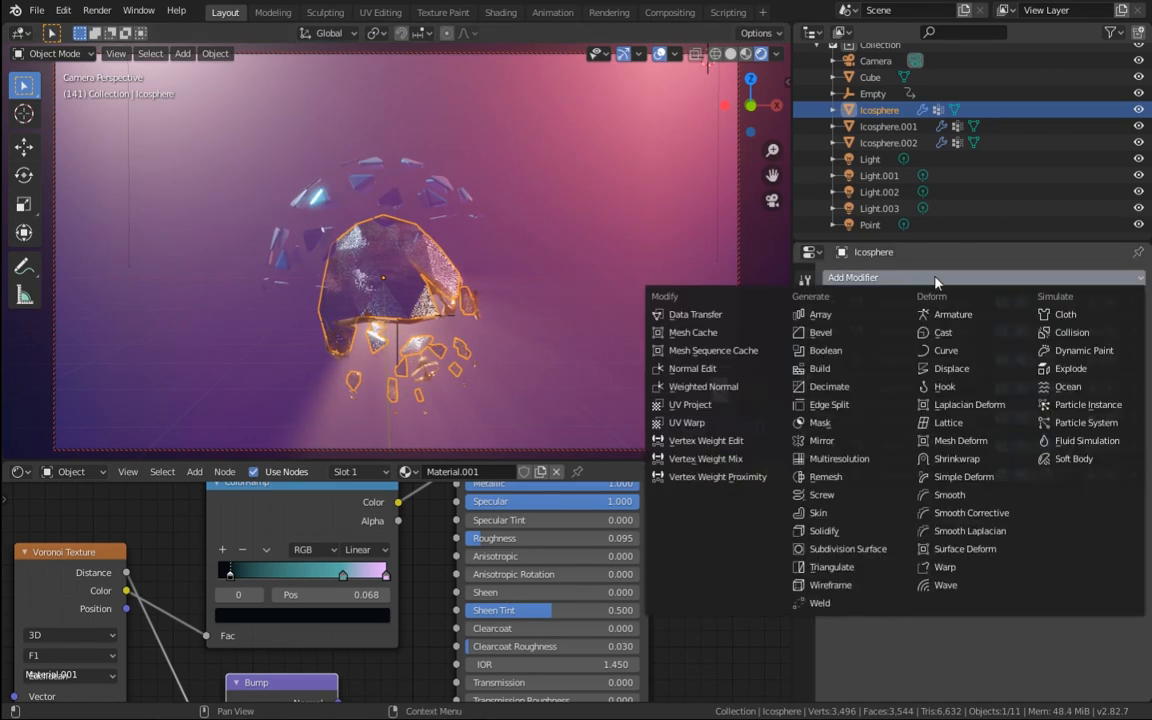
left_click(948, 494)
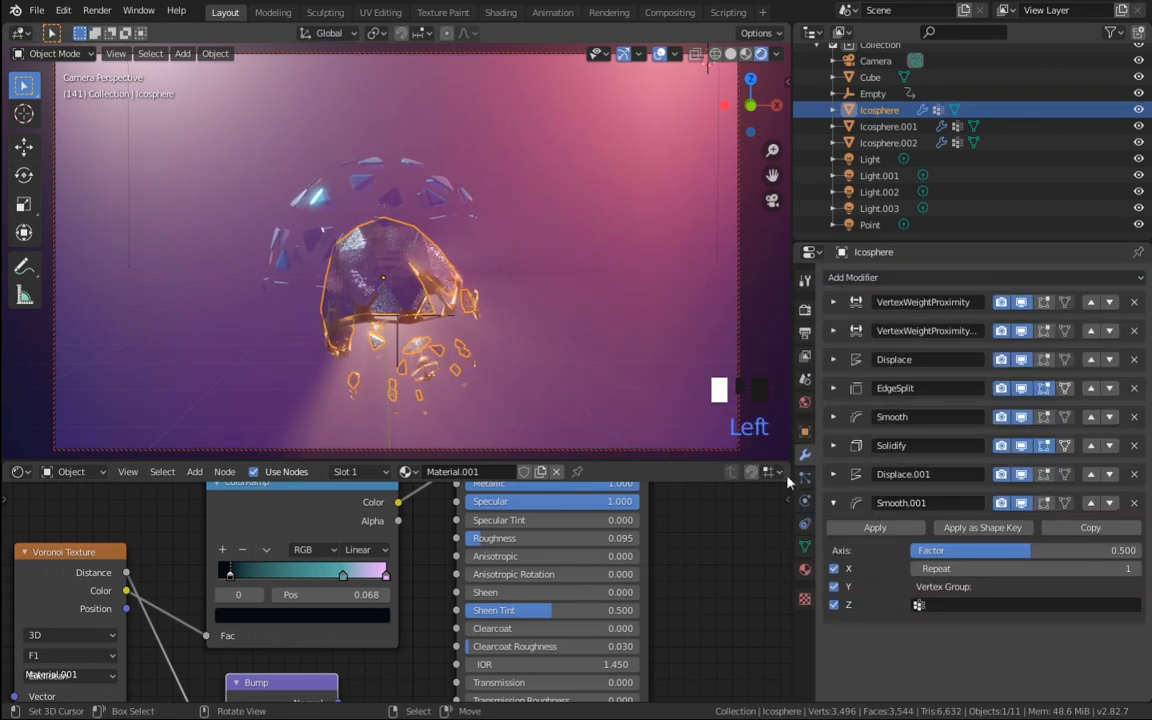
left_click(1137, 569)
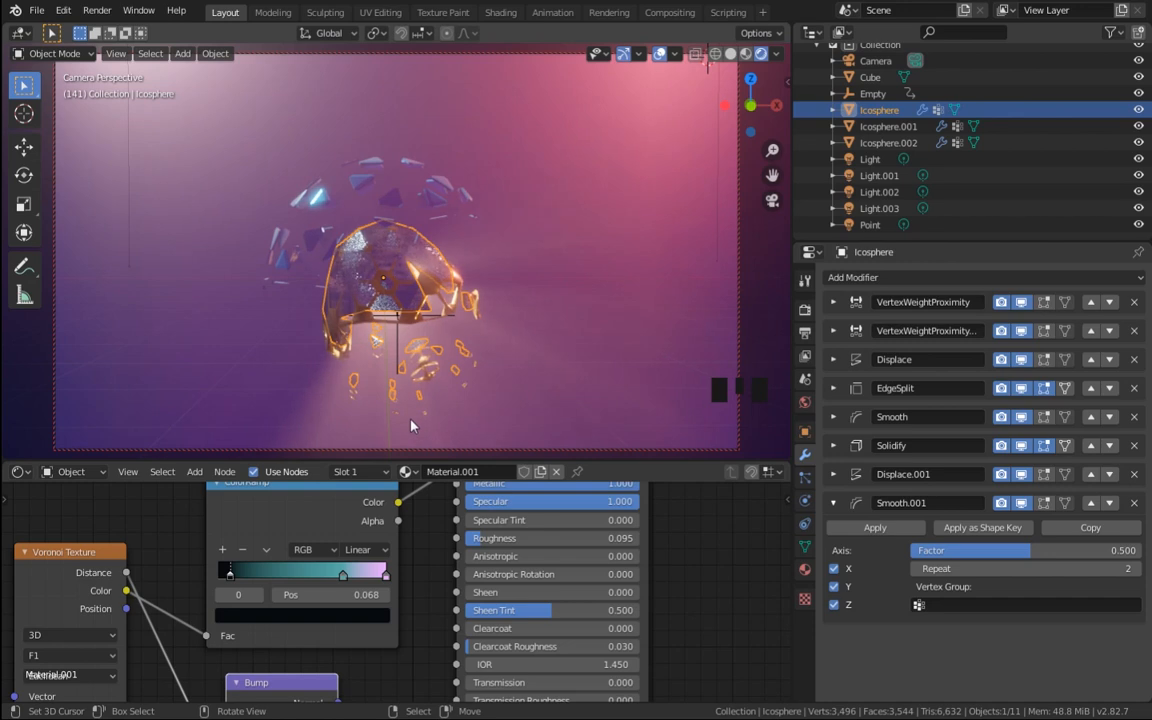
Step: Play the animation through to frame 220, then set the second Smooth modifier's repeat to 1
key("space")
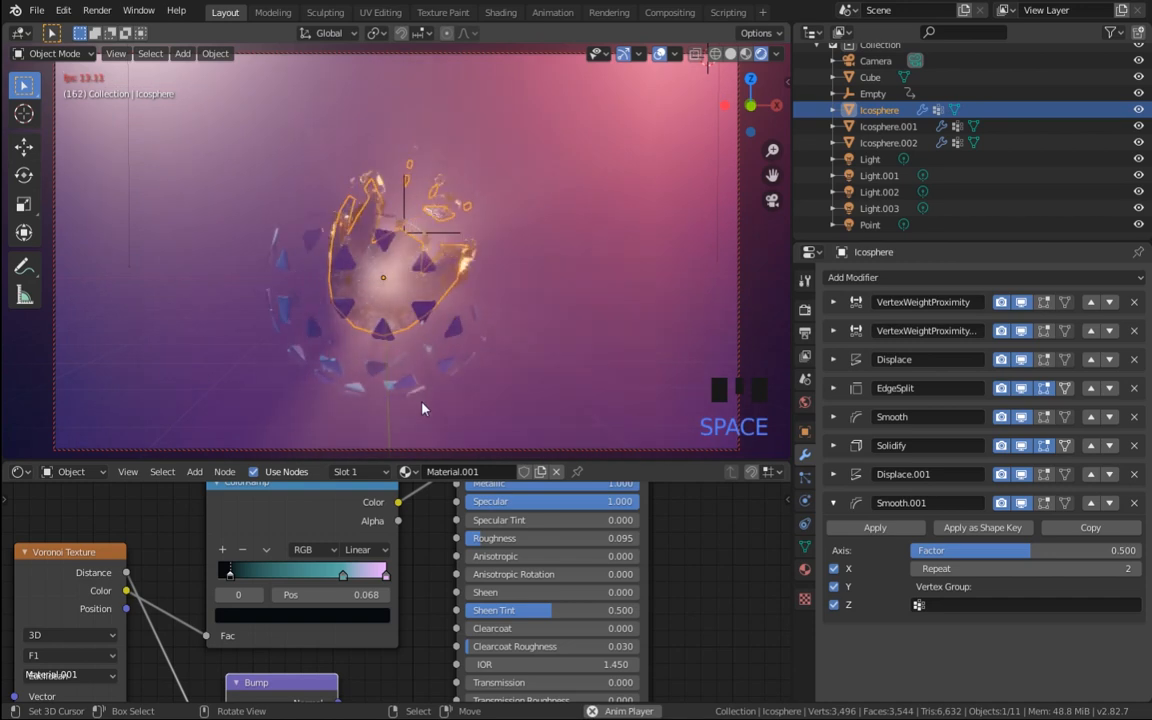
key("space")
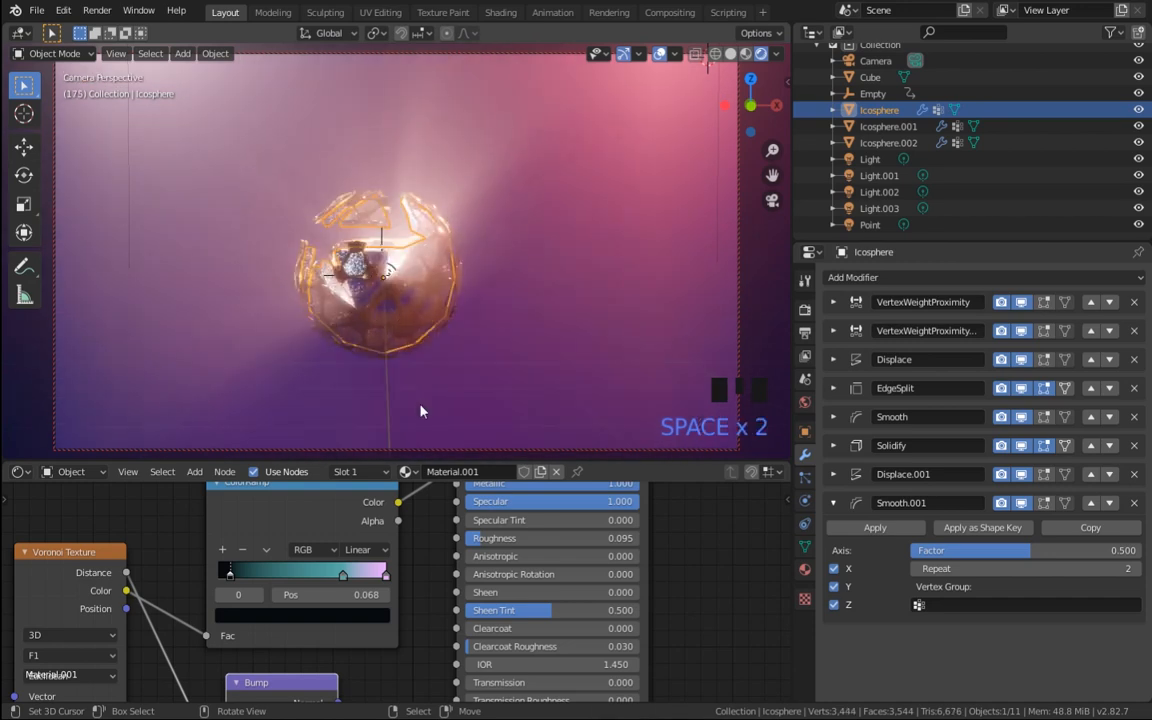
key("space")
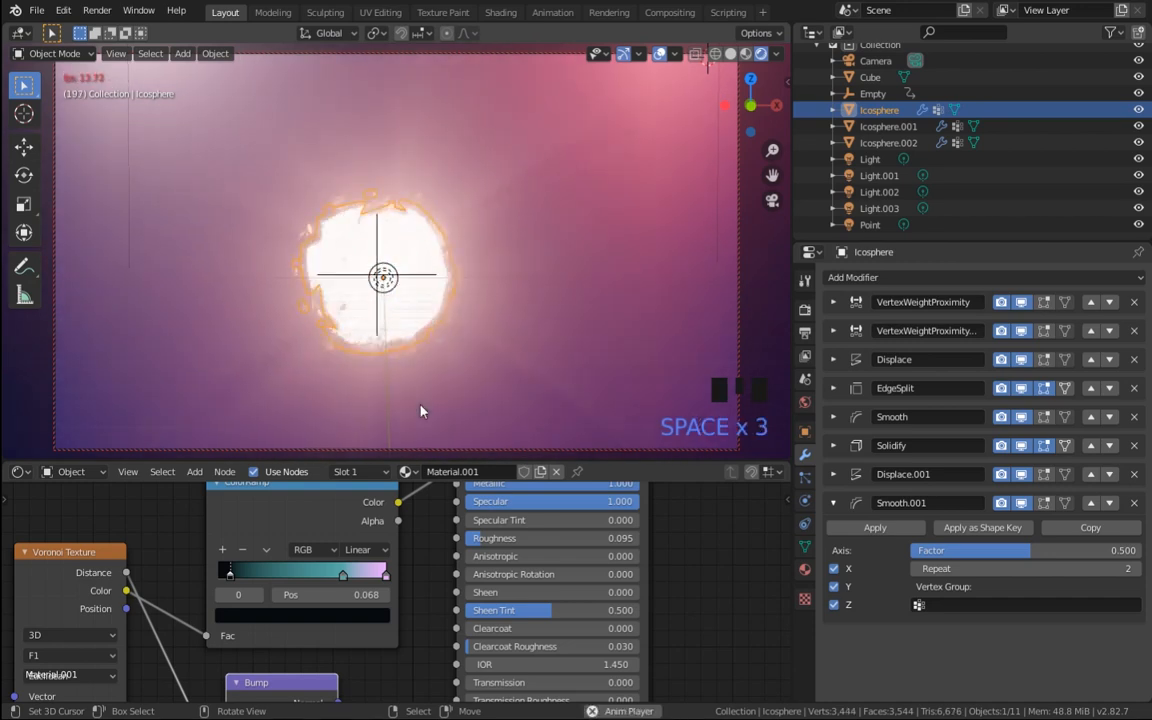
key("space")
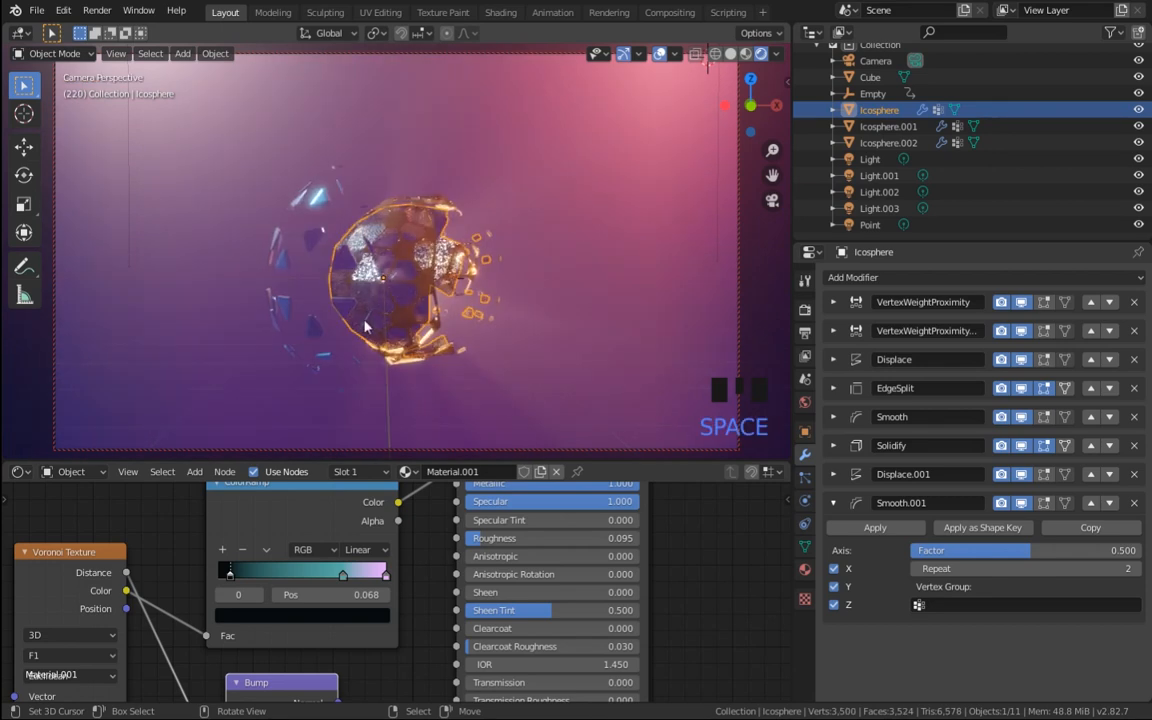
left_click(915, 569)
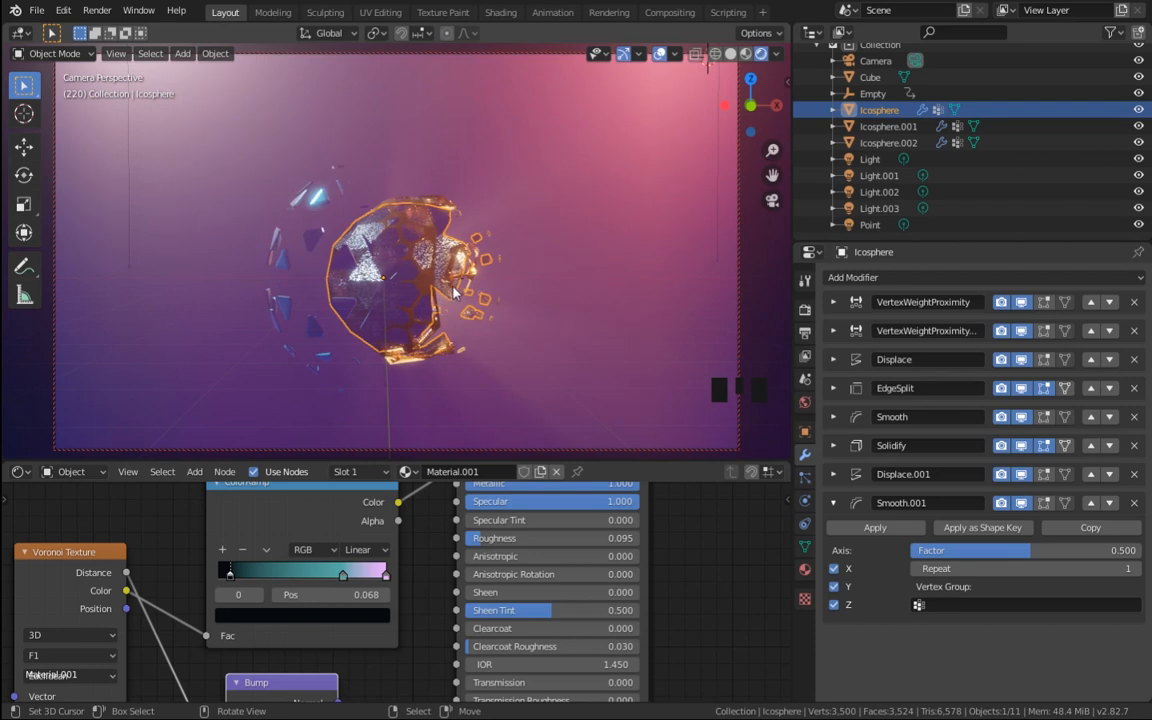
Step: Select Icosphere.002, the object forming the outer shards
right_click(289, 200)
right_click(658, 170)
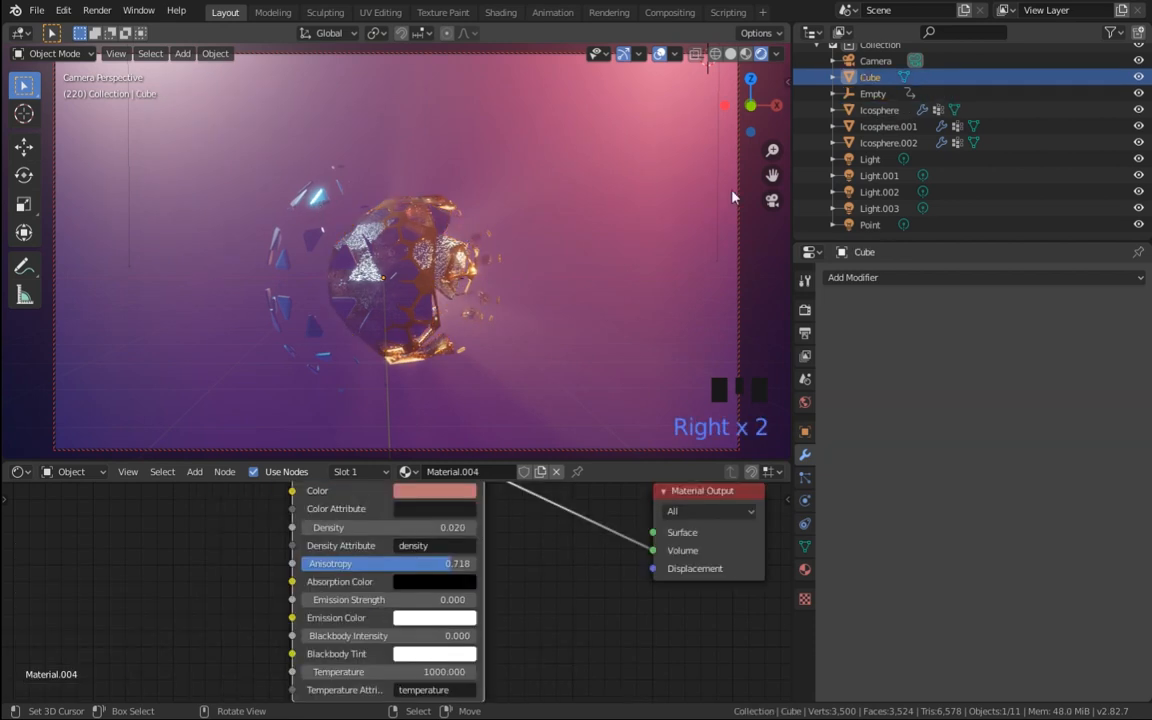
left_click(912, 143)
left_click(911, 127)
left_click(913, 144)
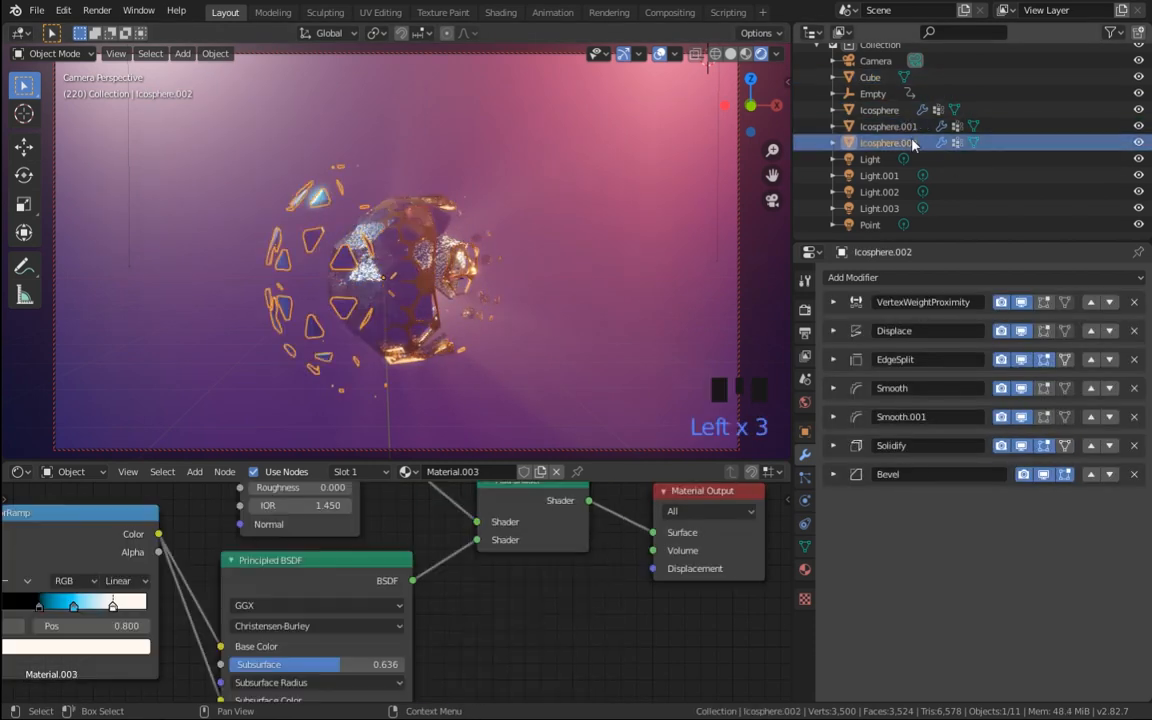
Step: Set the Displace modifier's strength to 0.5 on Icosphere.002
left_click(834, 331)
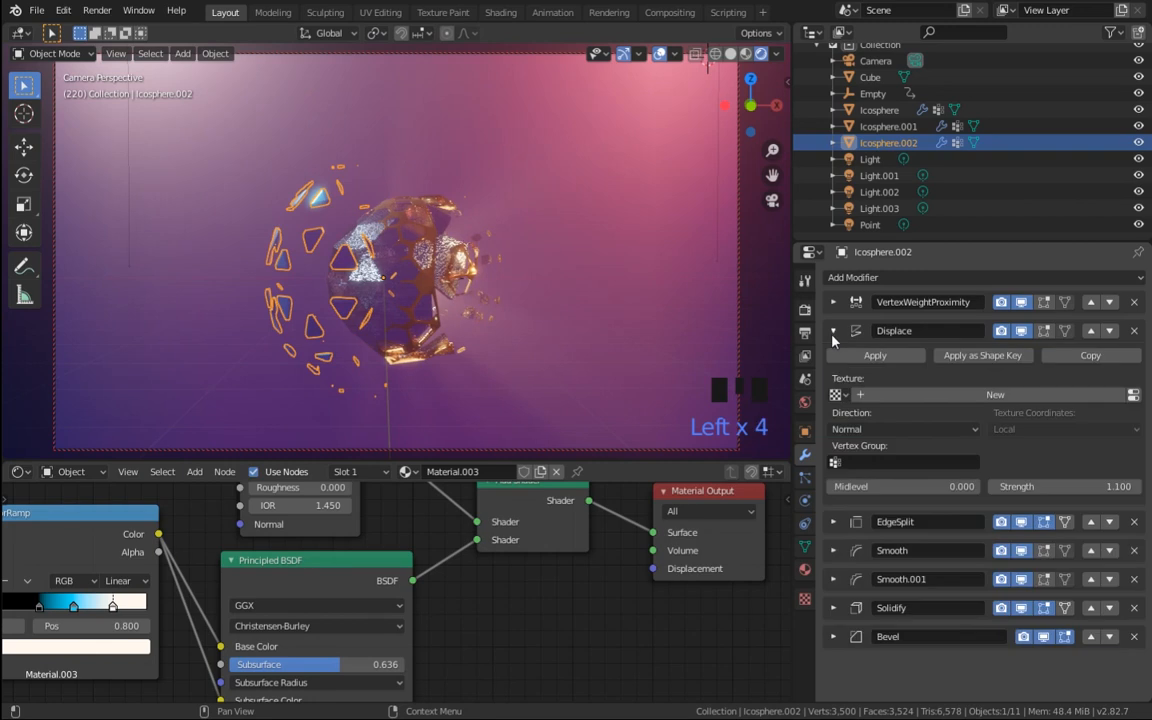
left_click(994, 486)
left_click(994, 486)
left_click(994, 486)
left_click(994, 486)
left_click(994, 486)
left_click(994, 486)
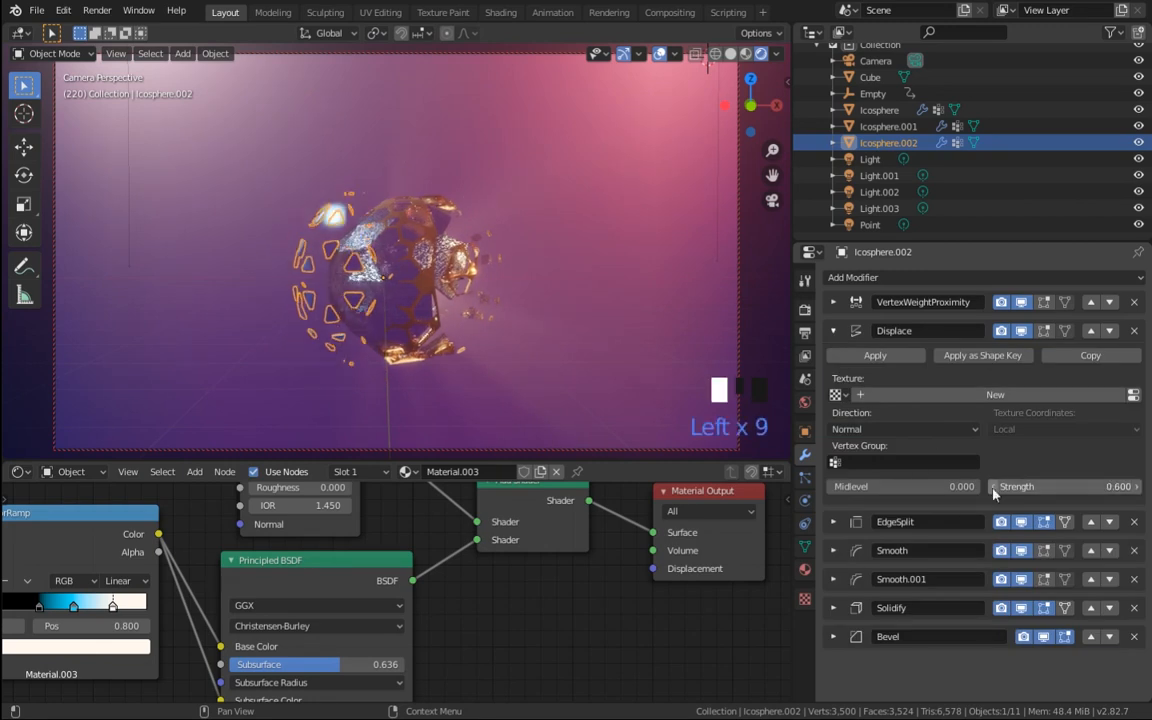
Step: Play the animation and hide the viewport overlays to review the shards without outlines
key("space")
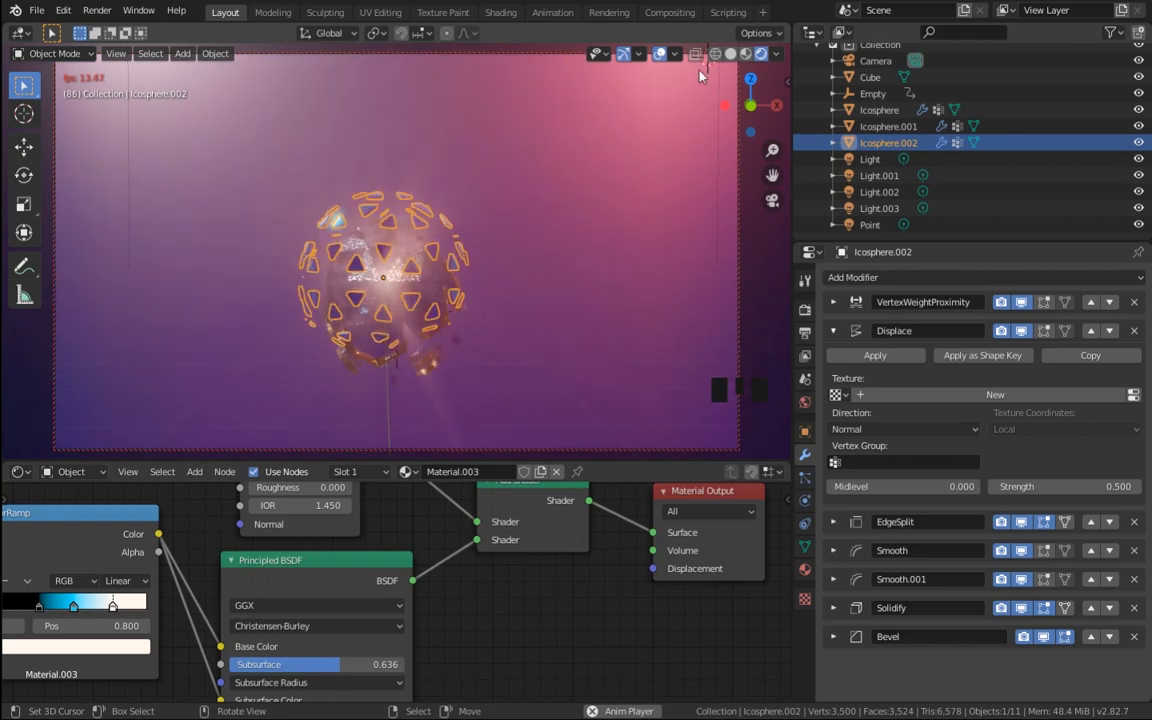
left_click(660, 56)
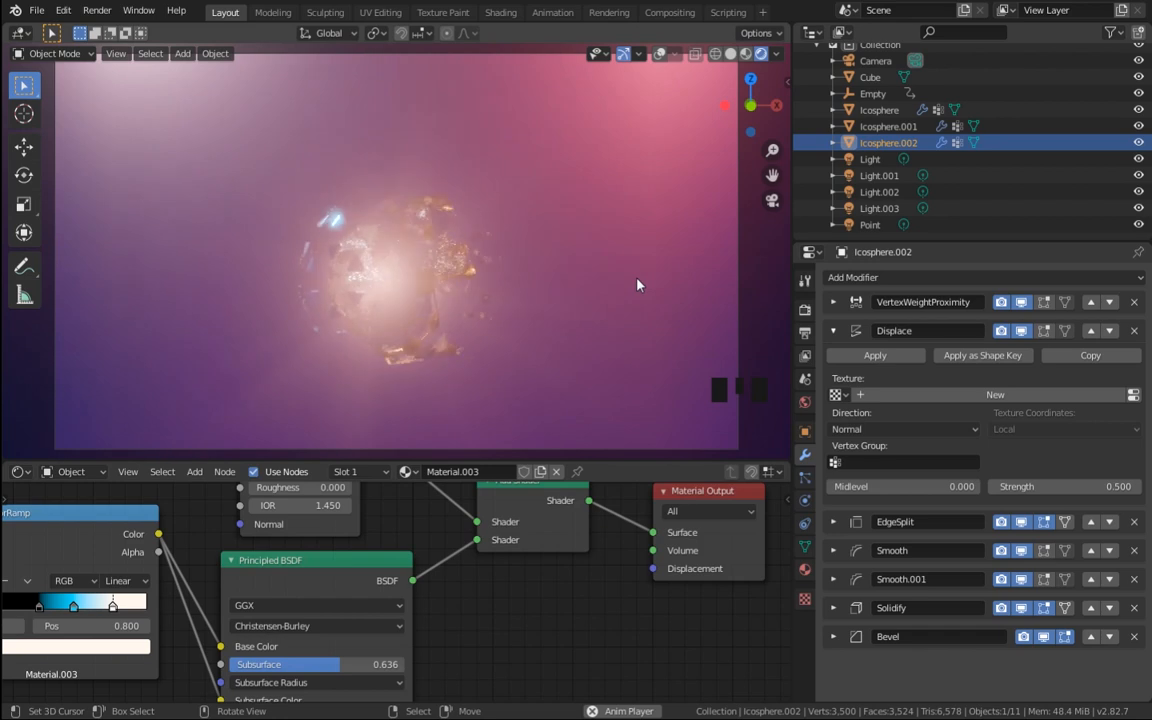
key("space")
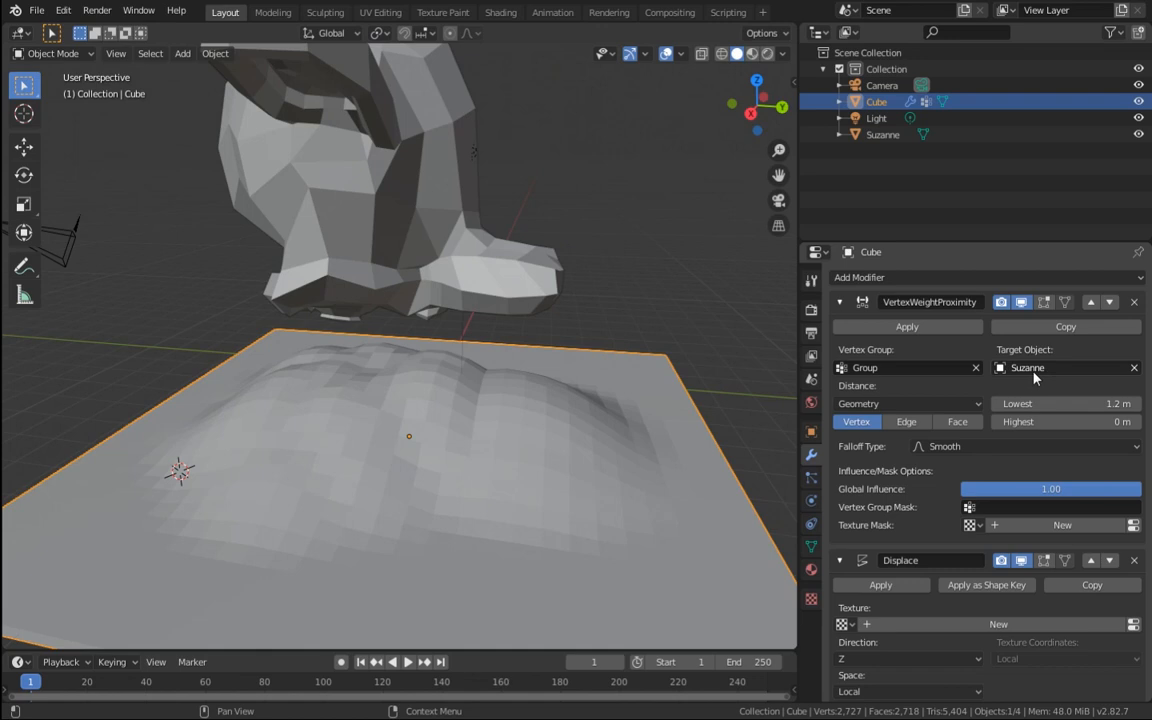
Step: Move Suzanne slightly along the Z axis above the deformed slab and try rotating it
left_click(410, 199)
key("g")
key("z")
left_click(424, 204)
key("r")
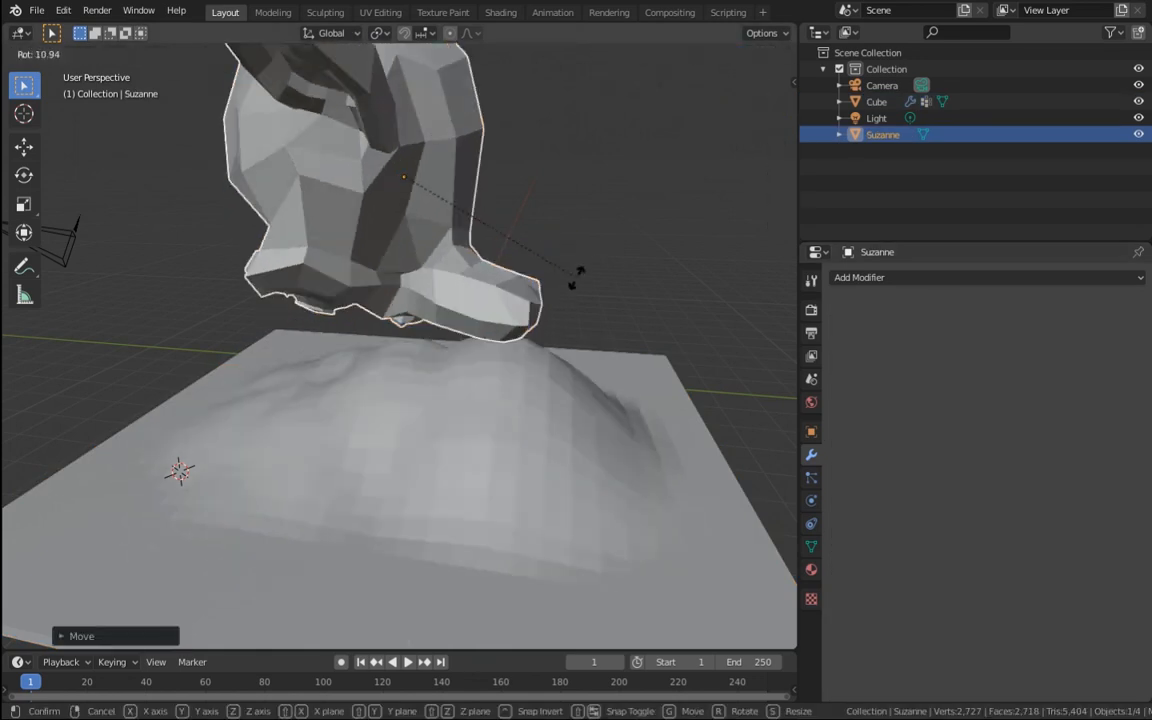
left_click(620, 290)
Step: Add an Edge Split modifier to the slab object Cube and move it up in the modifier stack
left_click(700, 380)
left_click(858, 277)
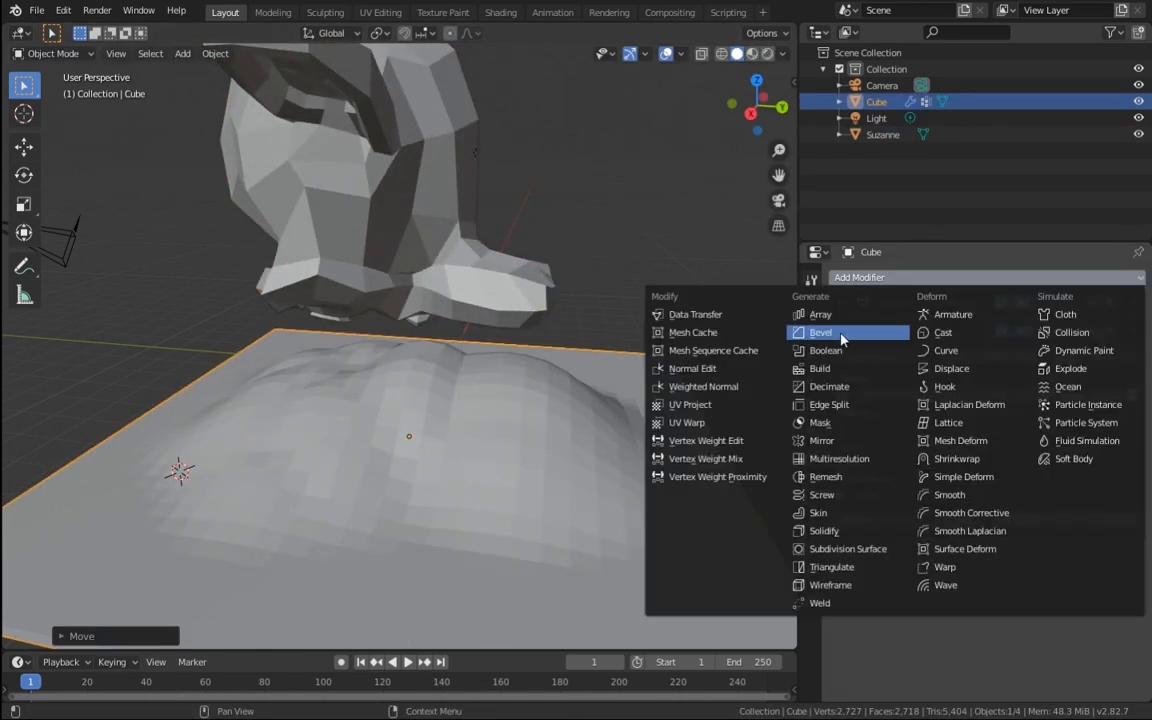
left_click(829, 404)
left_click(1091, 553)
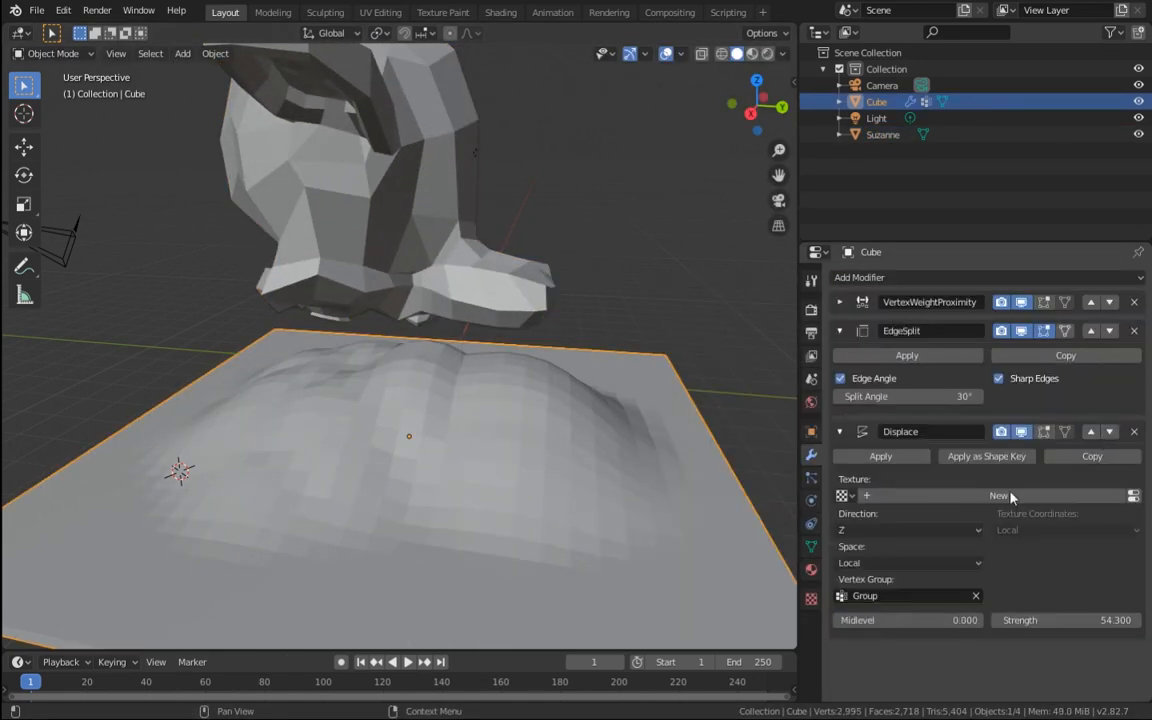
left_click(840, 331)
Step: Add a Smooth modifier to the slab and place Edge Split directly after Displace in the stack
left_click(858, 277)
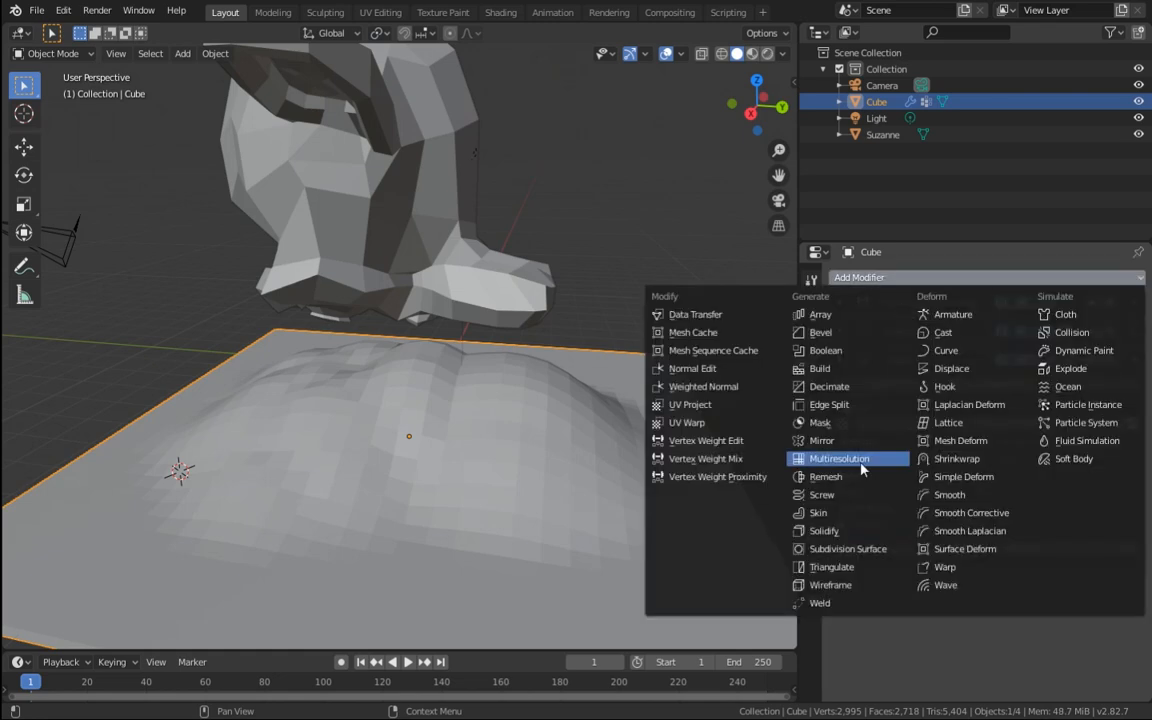
left_click(848, 465)
left_click(1091, 584)
left_click(1108, 360)
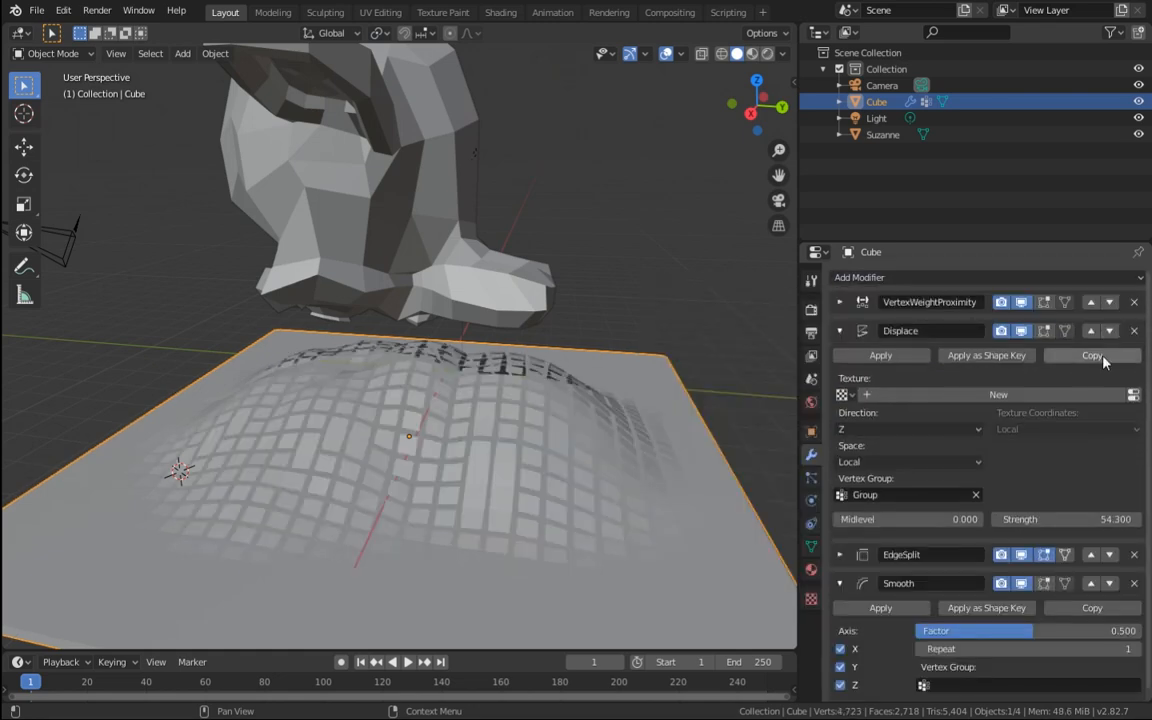
left_click(1091, 359)
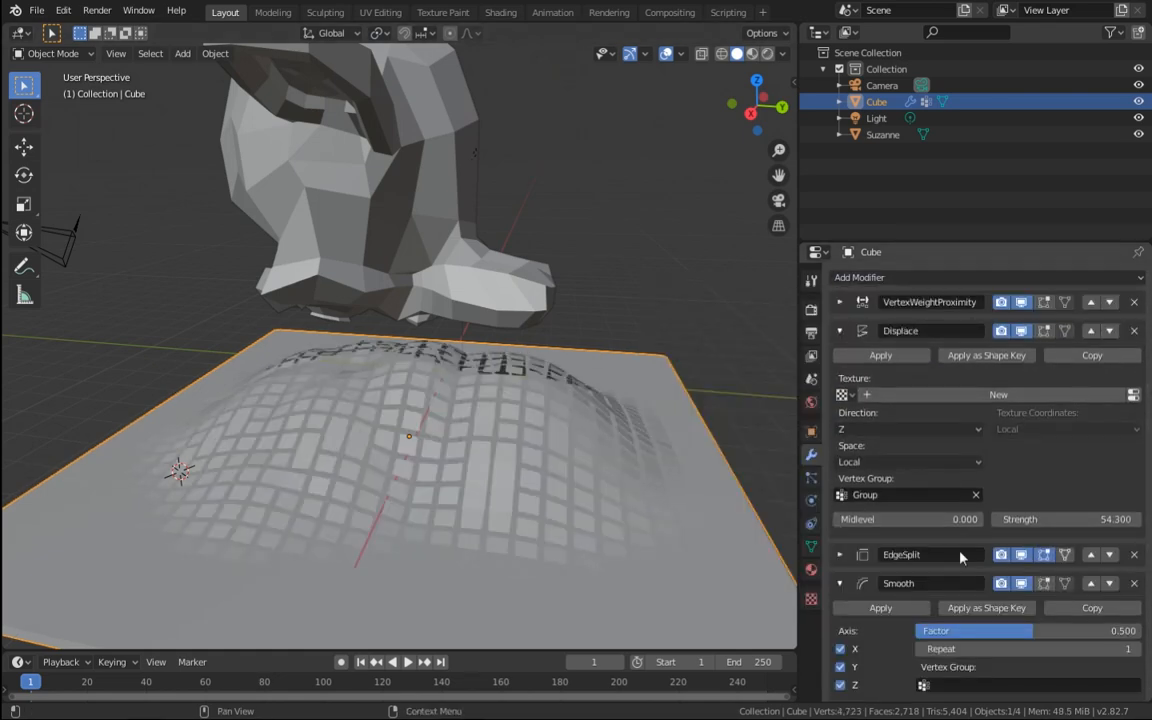
Step: Strengthen the slab's Smooth modifier and start moving Suzanne to test the shattering surface
left_click(1000, 685)
left_click(935, 591)
left_click(465, 260)
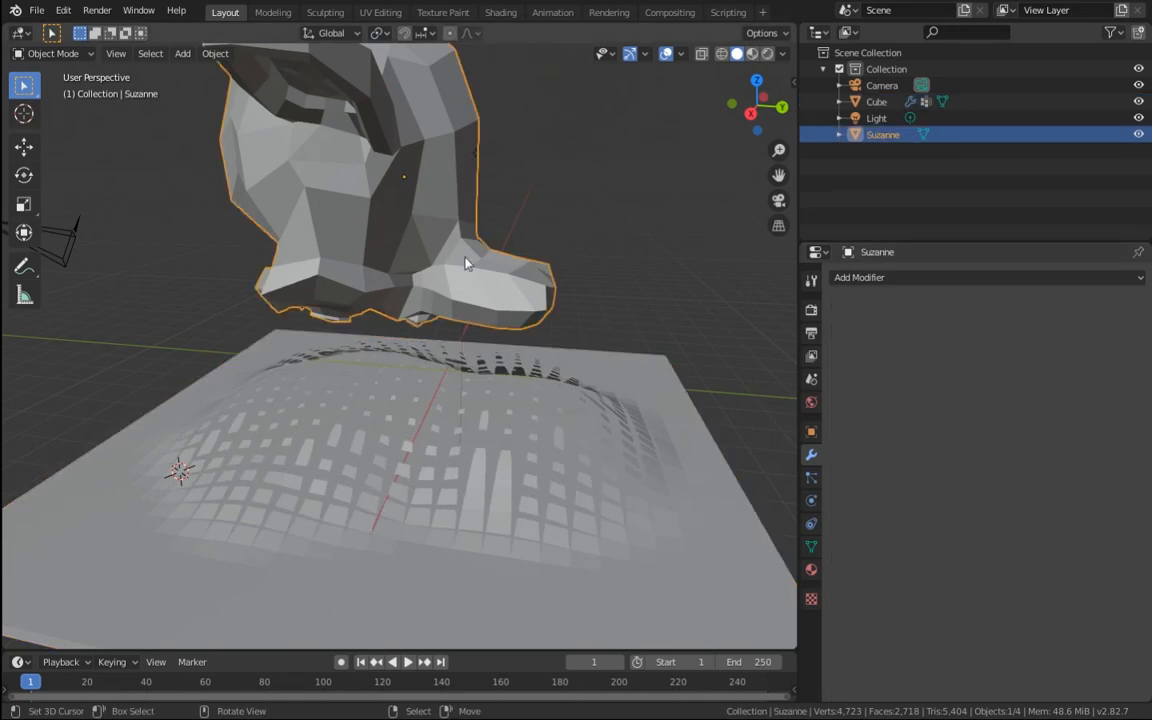
key("g")
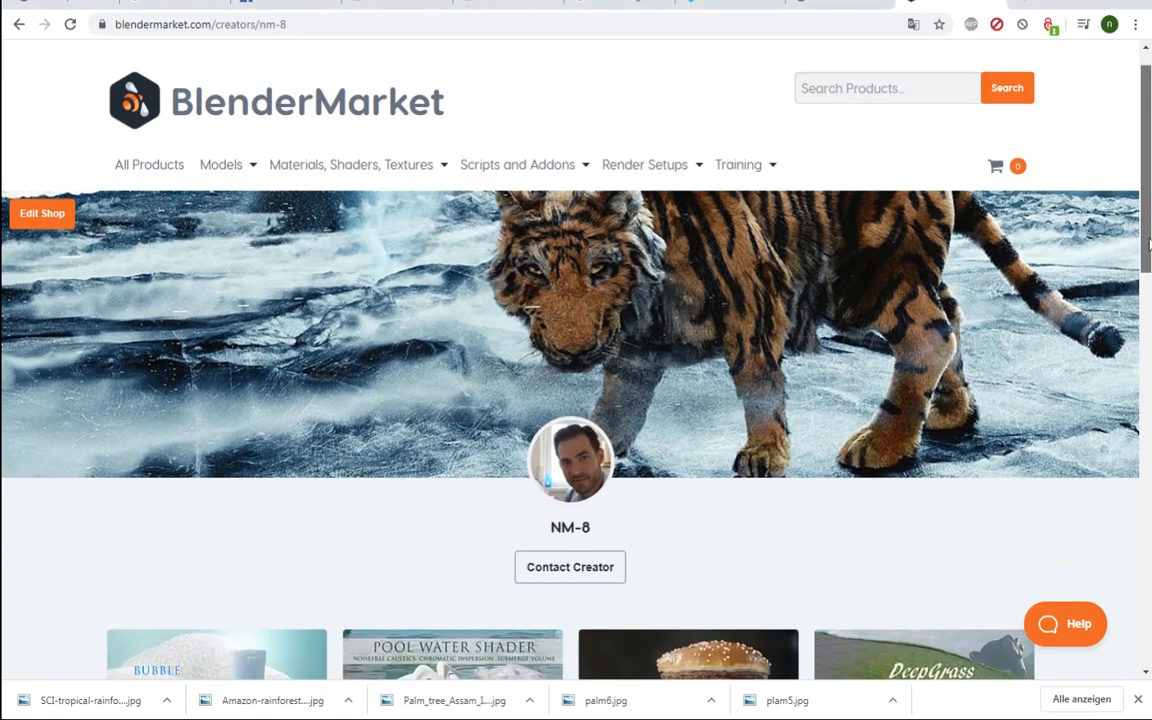
Step: Switch to the browser and look through the product listings in the NM-8 shop on Blender Market
scroll(1149, 243, "down", 5)
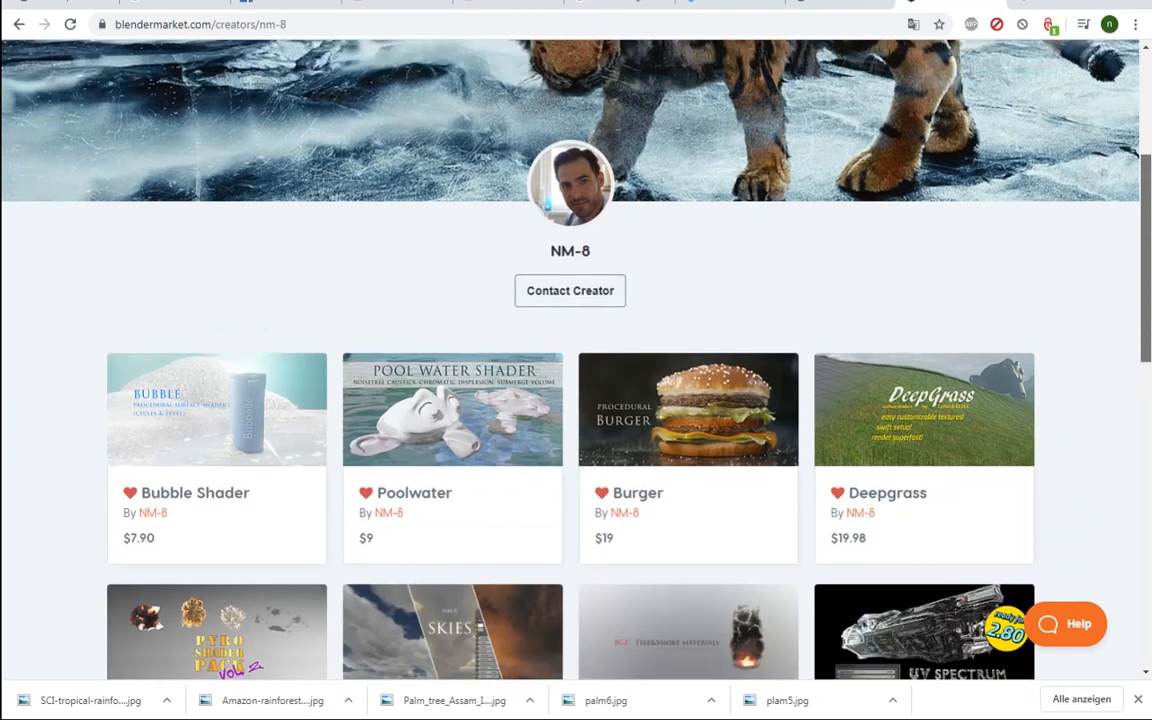
scroll(576, 360, "down", 4)
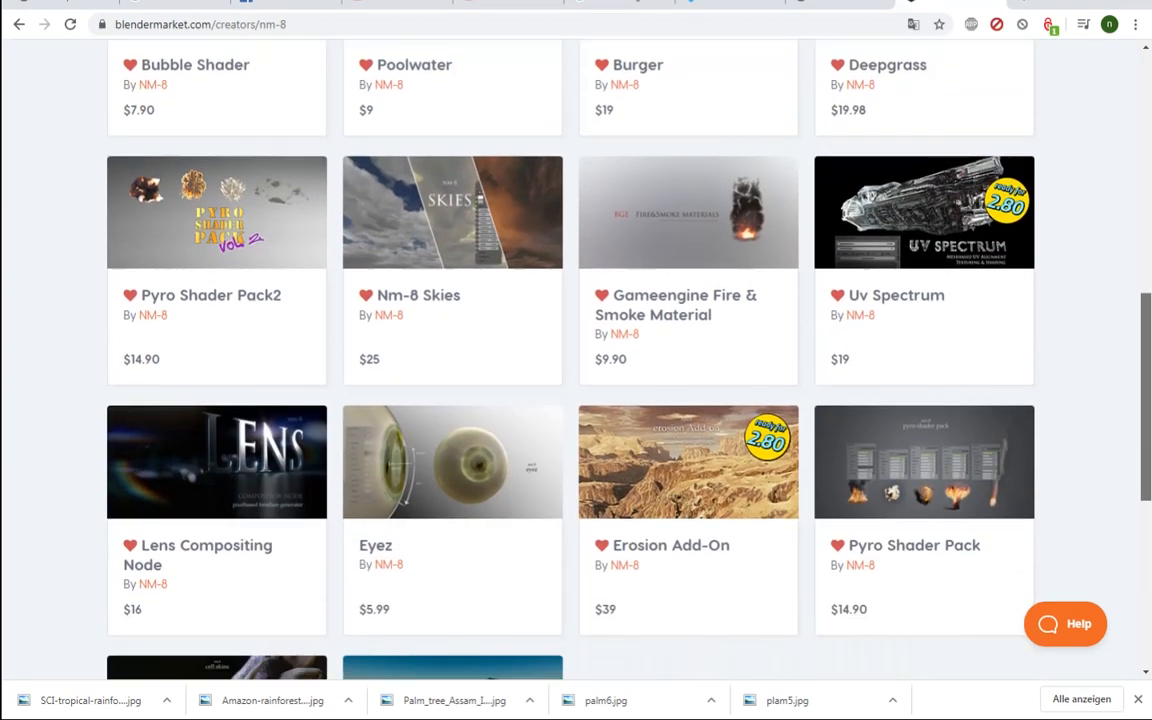
scroll(576, 360, "down", 1)
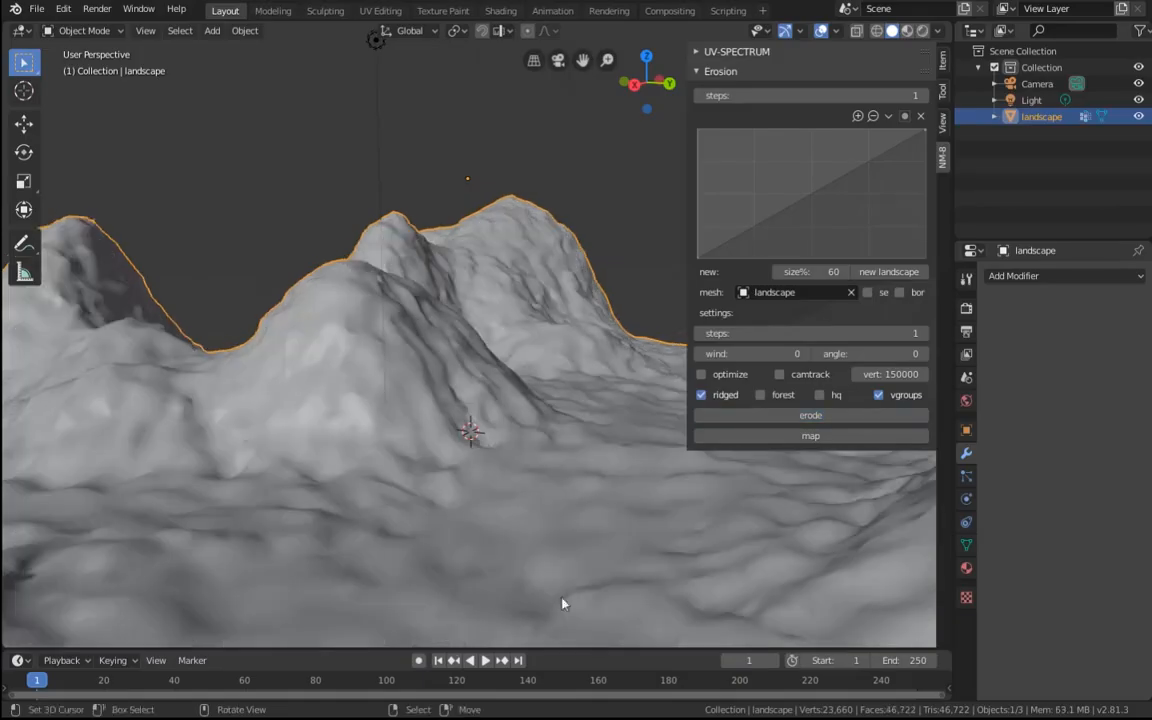
Step: Switch back to Blender and erode the landscape mesh by 1 step with the ridged and vgroups options
left_click(763, 422)
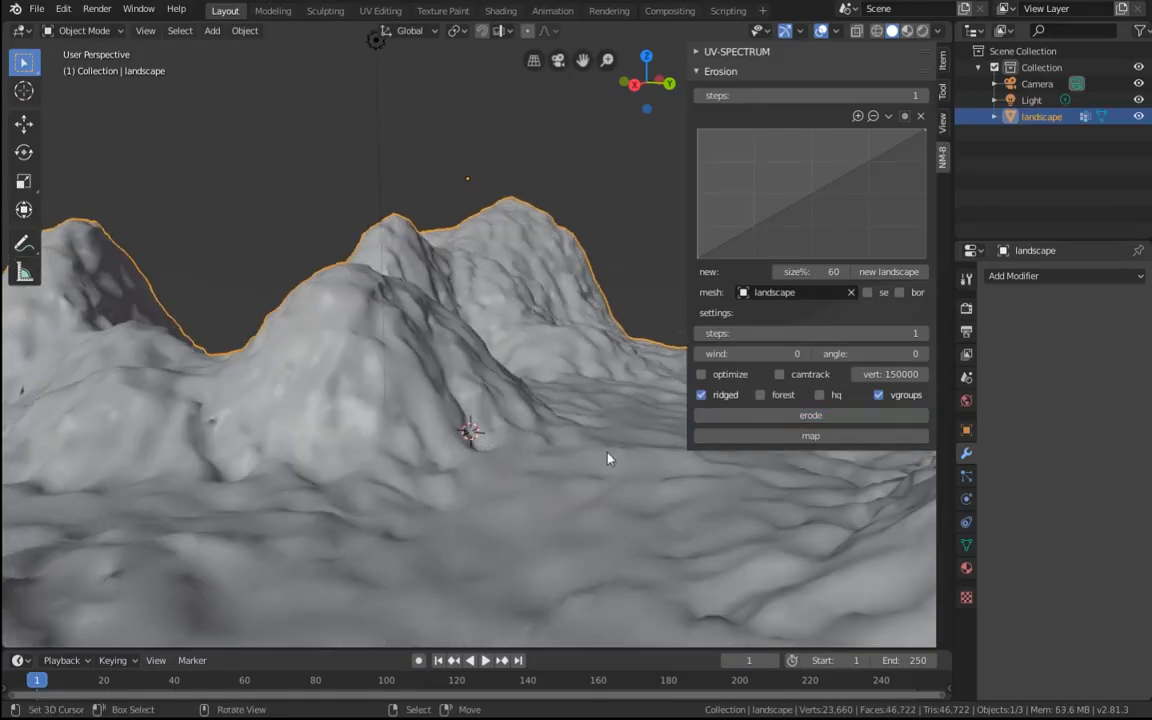